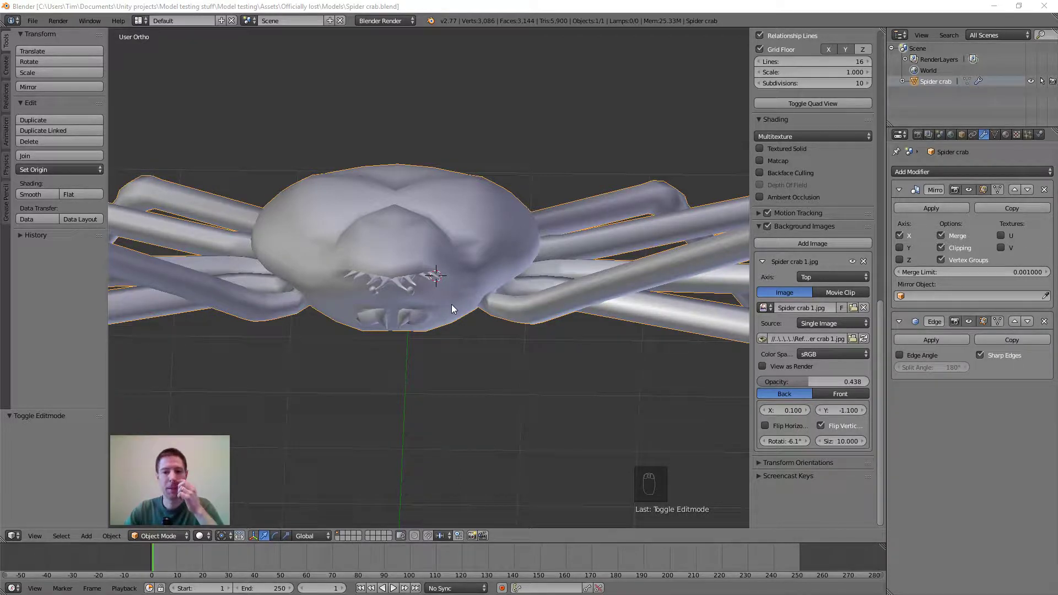
Hide the 3D viewport's properties sidebar to give the spider crab more room
scroll(435, 300, up, 1)
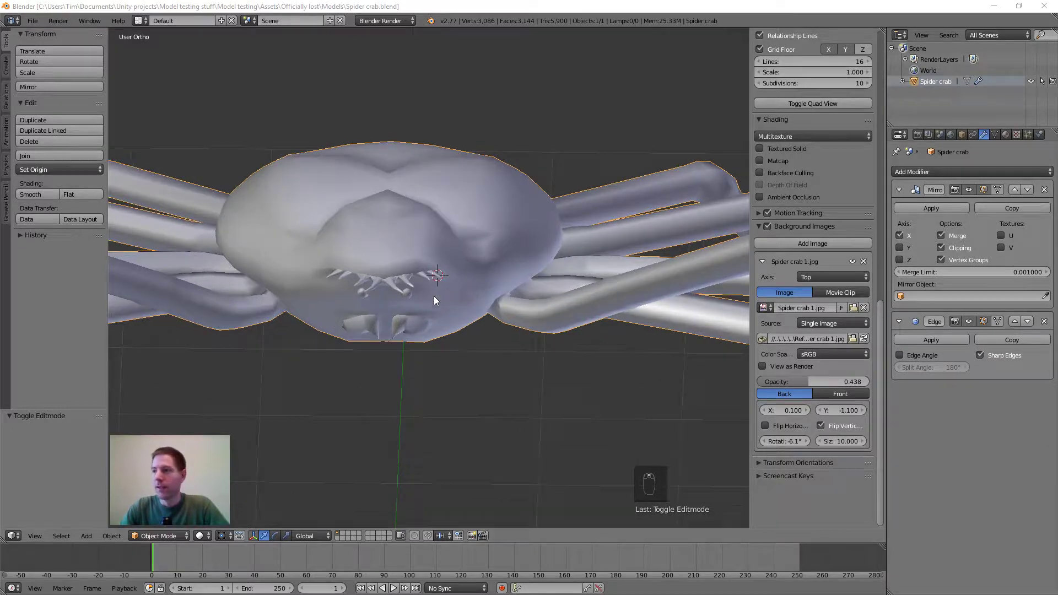
scroll(434, 300, up, 2)
scroll(441, 316, down, 3)
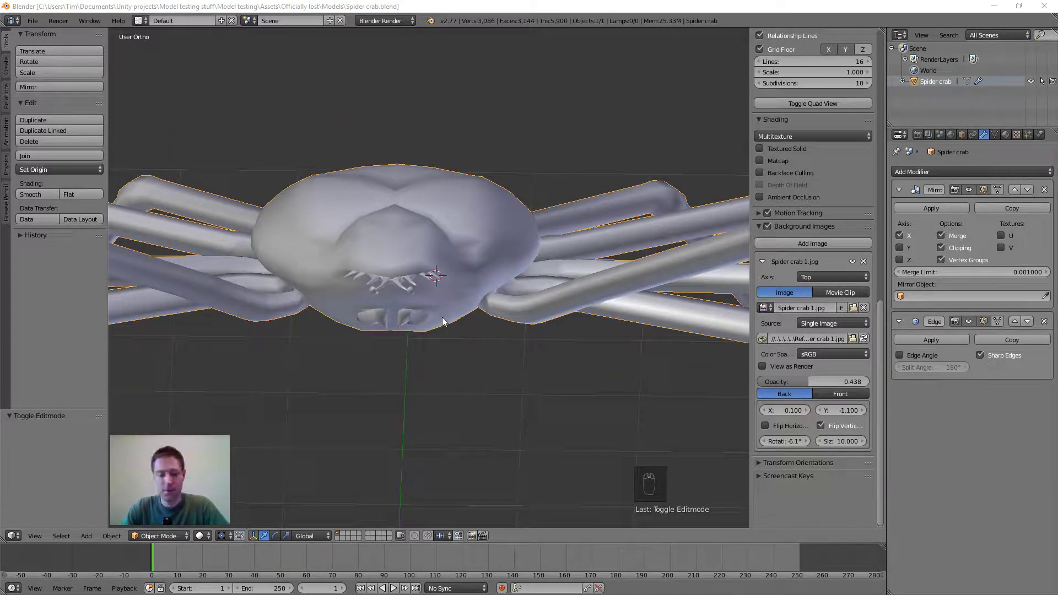
scroll(479, 312, up, 1)
key(n)
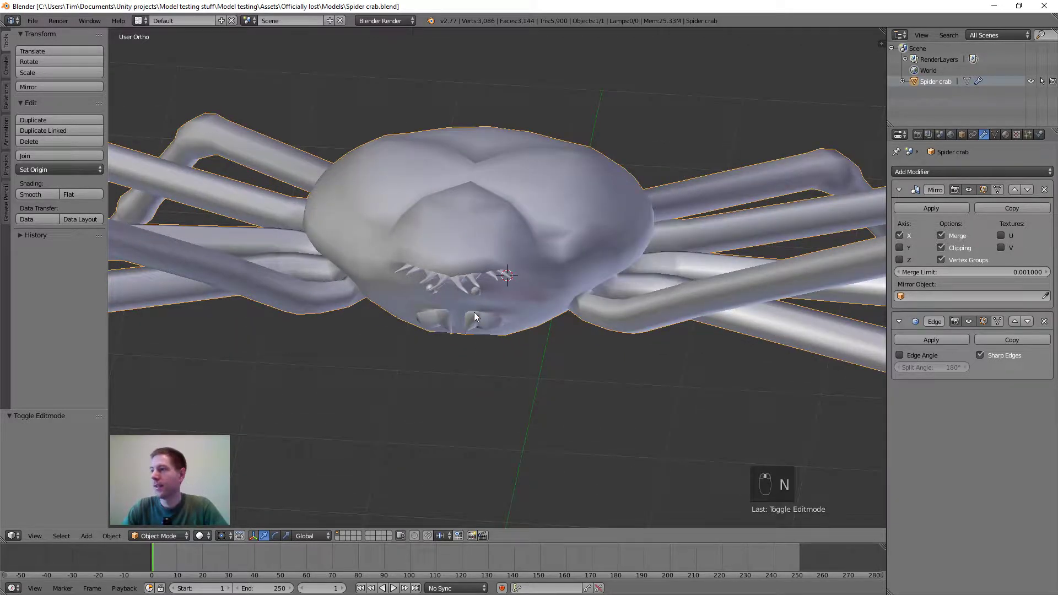
Enter Edit Mode on the spider crab and hide the selected body and legs, isolating the strip with the spines and eye
scroll(472, 313, up, 1)
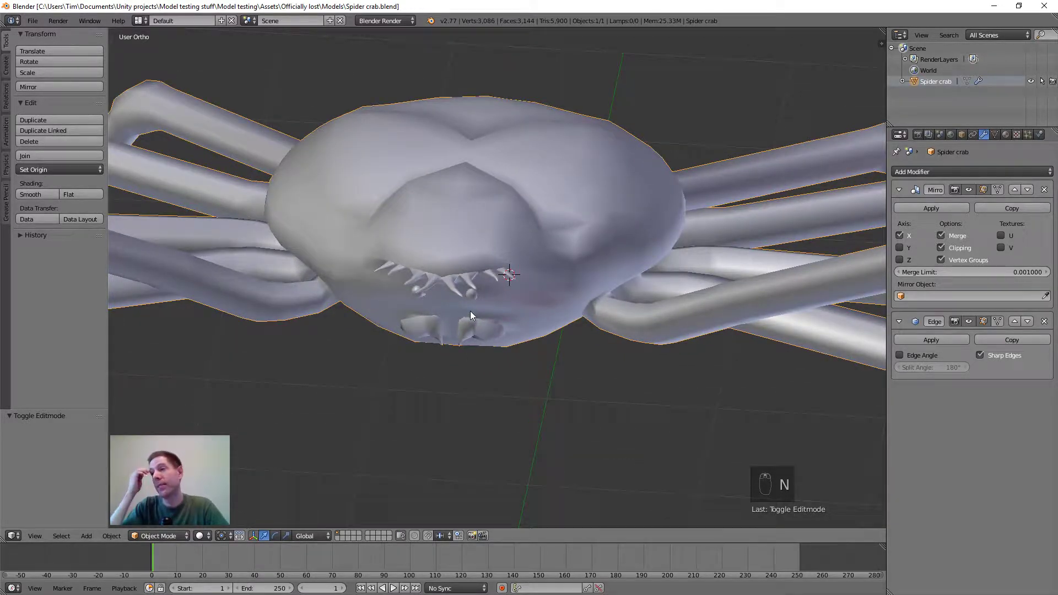
middle_drag(429, 318, 454, 298)
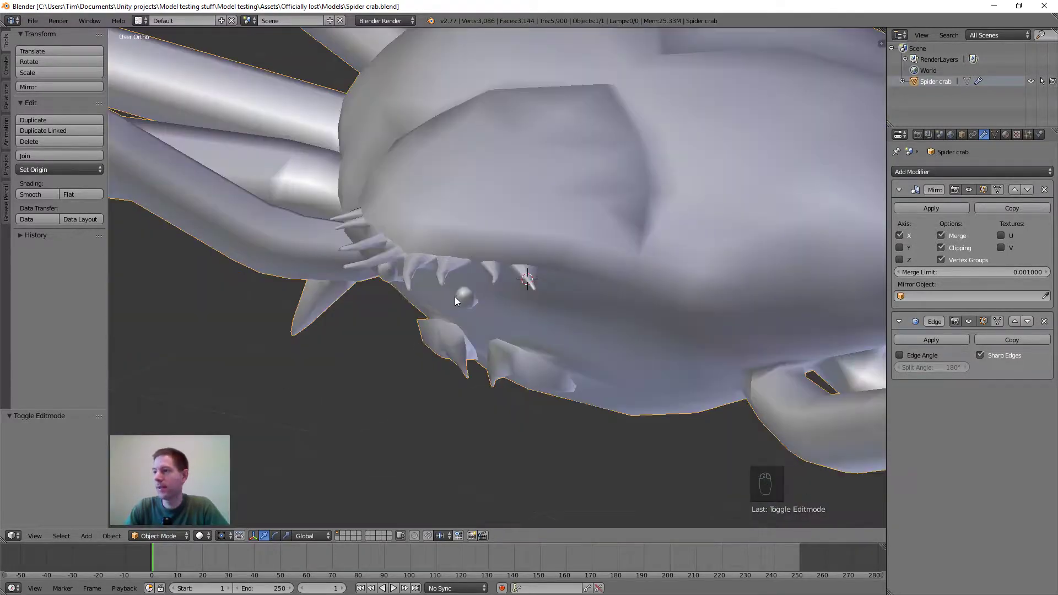
middle_drag(681, 303, 559, 304)
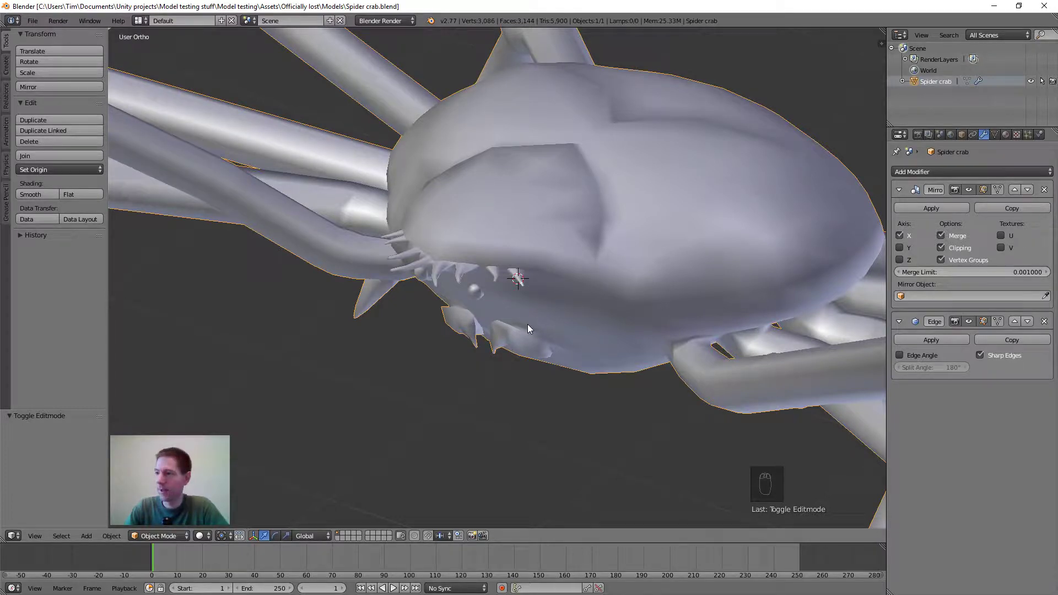
scroll(525, 325, up, 1)
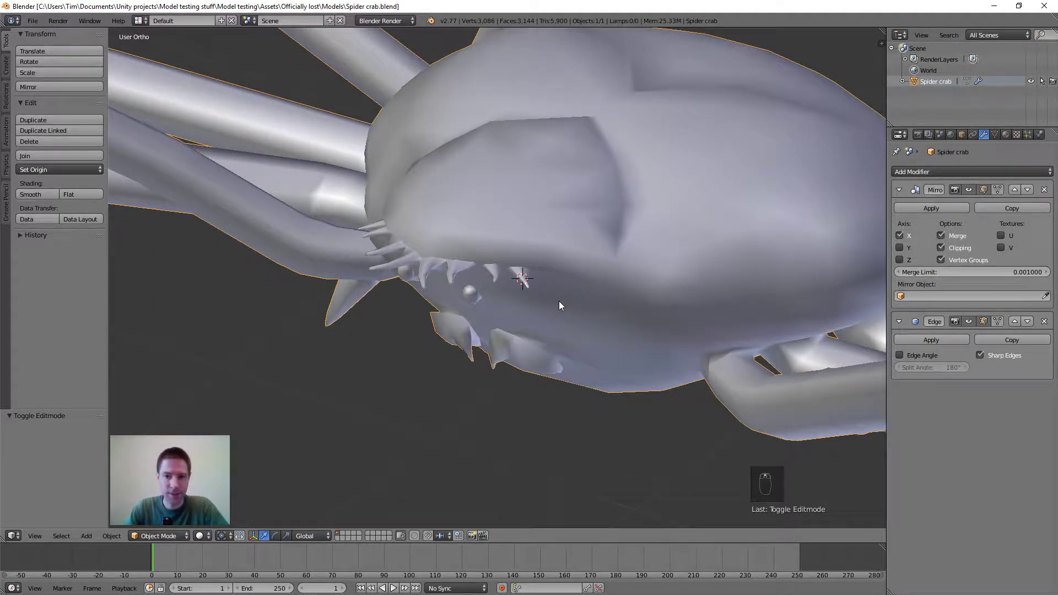
middle_drag(560, 303, 588, 286)
key(Tab)
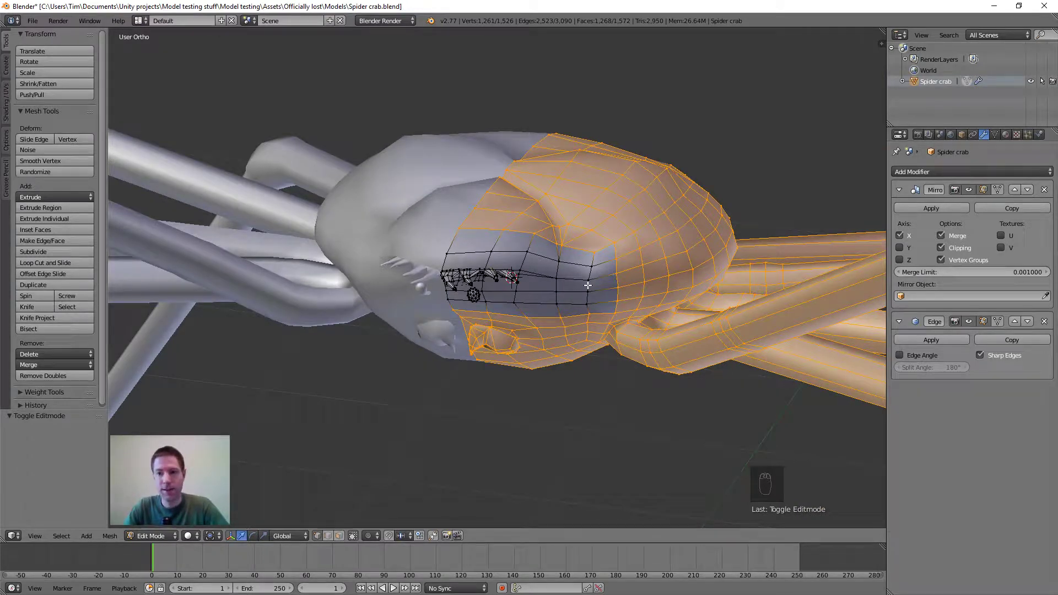
key(h)
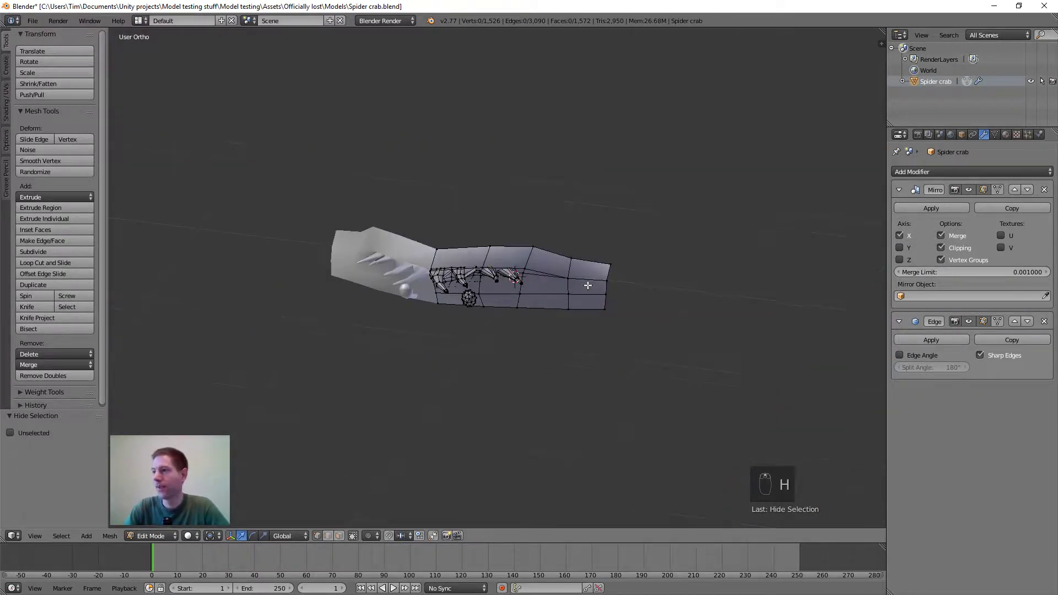
Reveal the hidden mesh, deselect the stray vertex behind the spines in wireframe, and hide the remaining selection again
middle_drag(588, 285, 400, 259)
scroll(588, 305, up, 2)
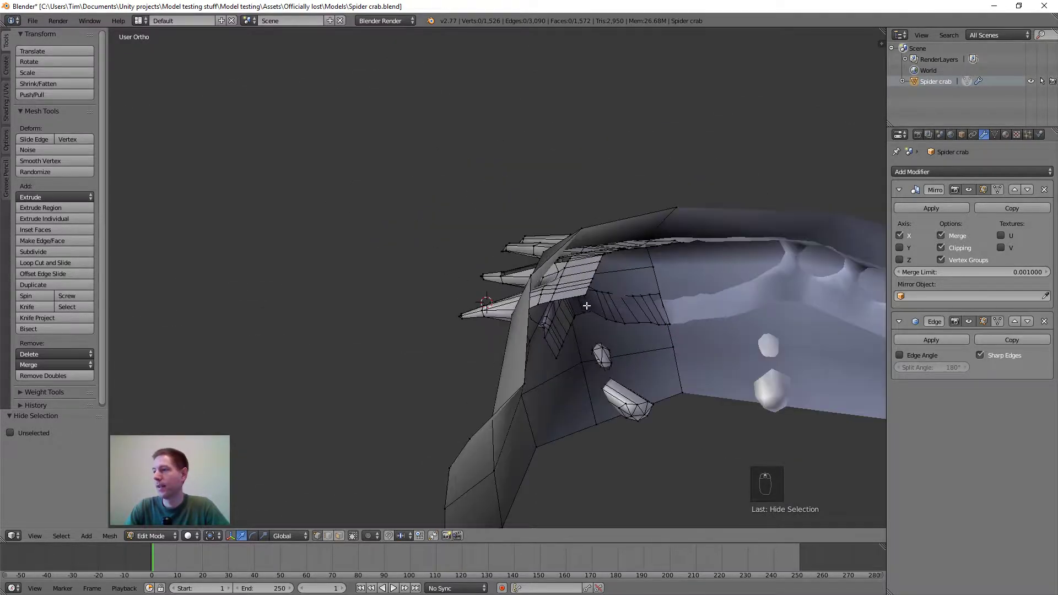
middle_drag(594, 309, 684, 334)
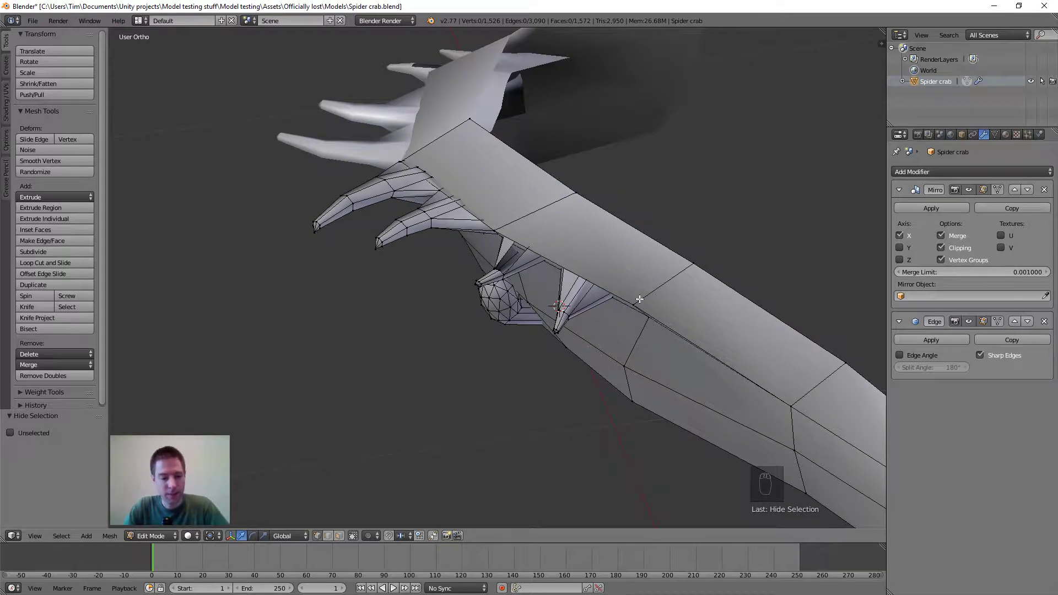
key(alt+h)
scroll(525, 258, up, 2)
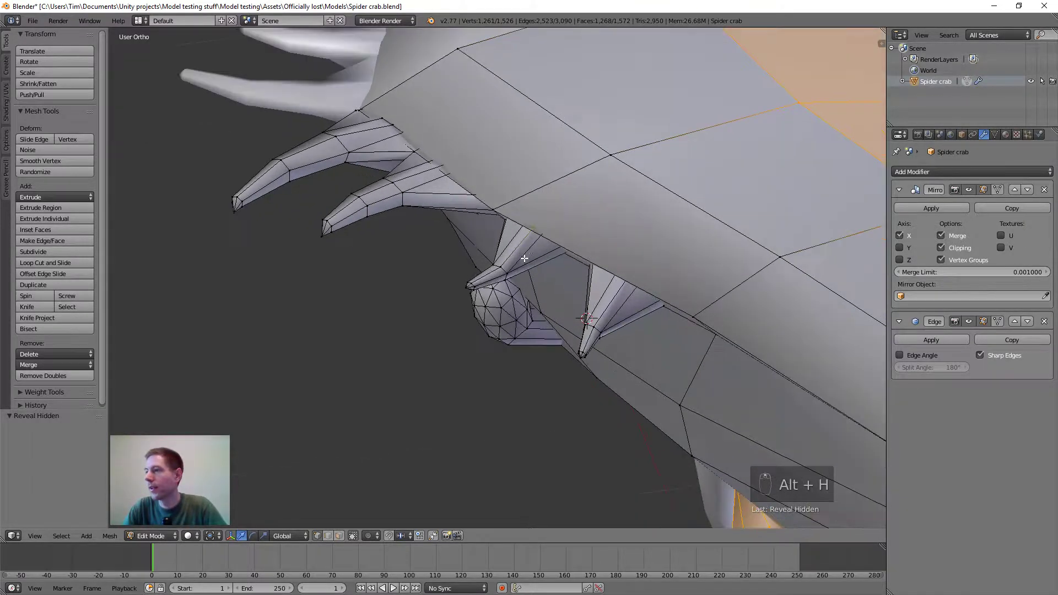
scroll(526, 251, up, 1)
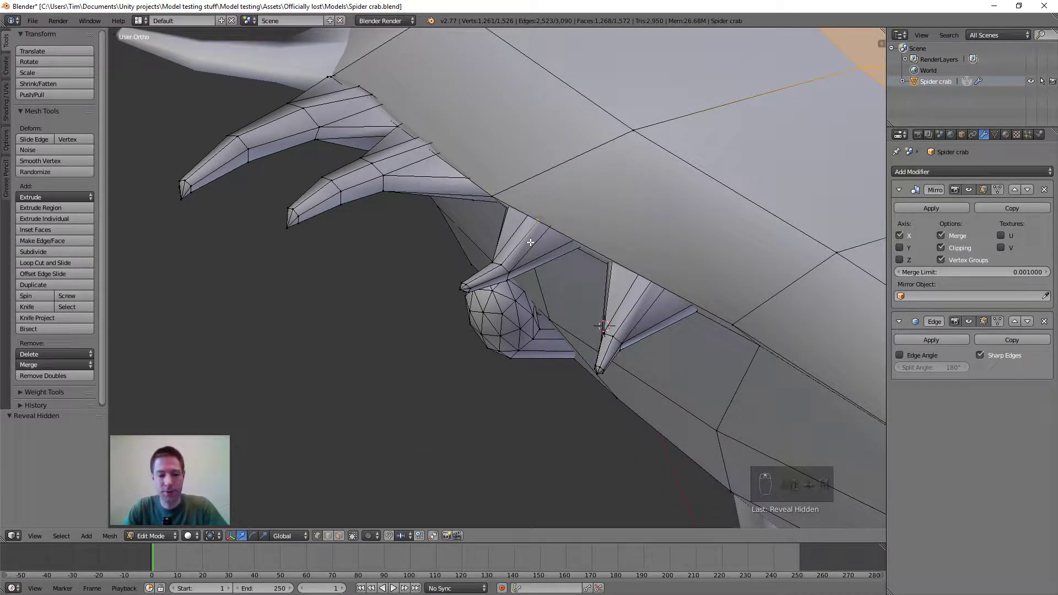
key(z)
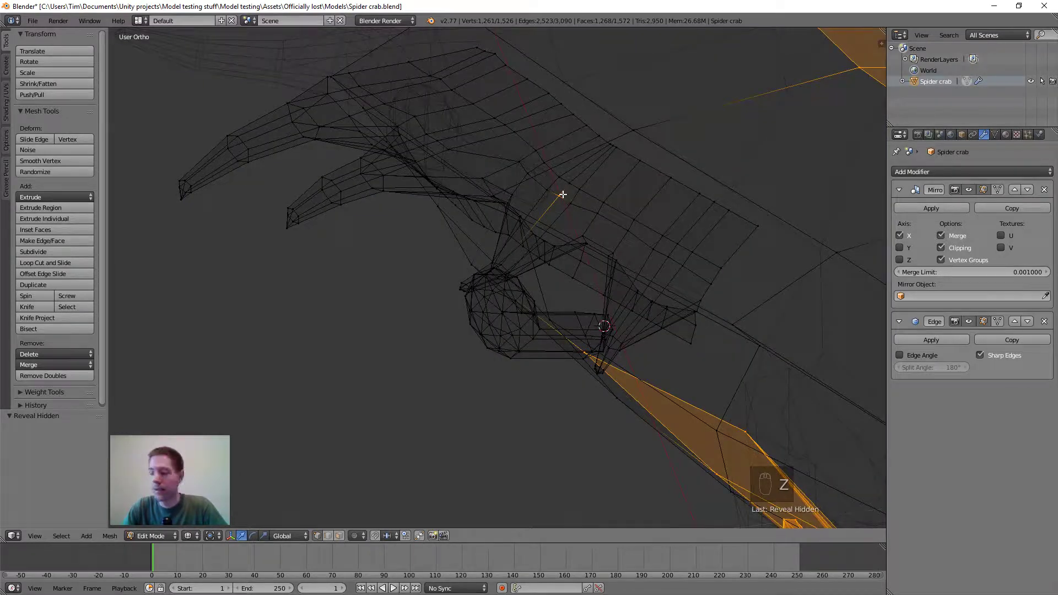
shift+right_click(561, 196)
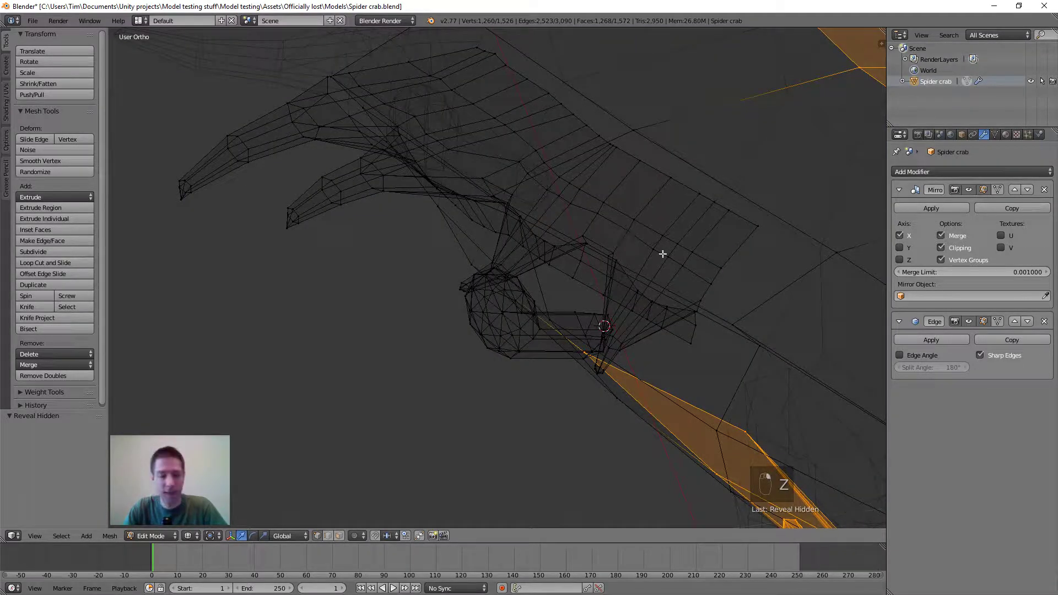
key(z)
key(h)
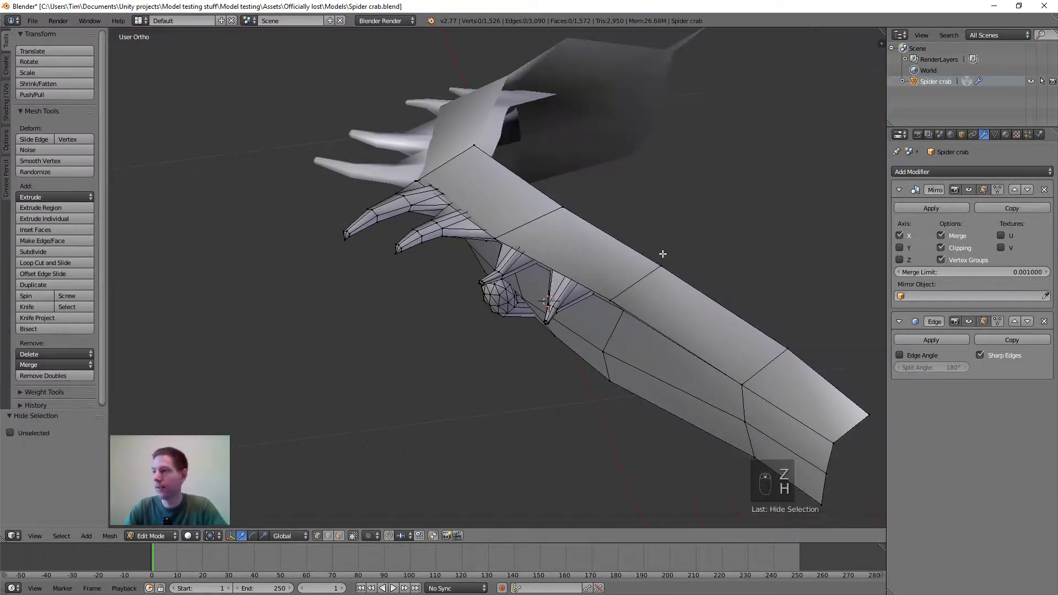
Examine the isolated face strip from the front and from behind, checking how the spine bases and eye sit against the shell
scroll(662, 253, up, 2)
middle_drag(686, 241, 737, 270)
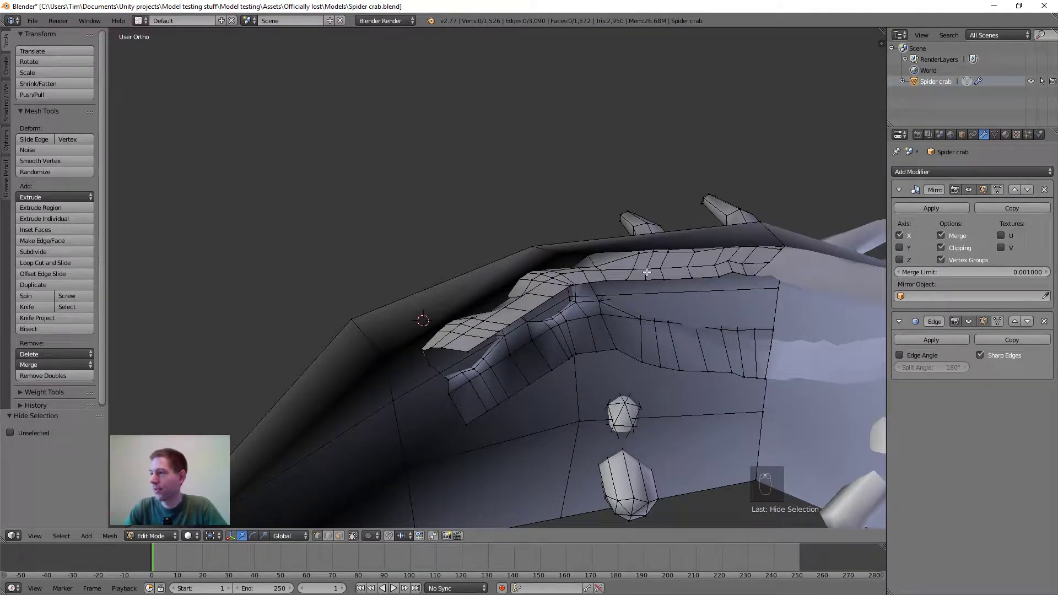
scroll(503, 365, down, 1)
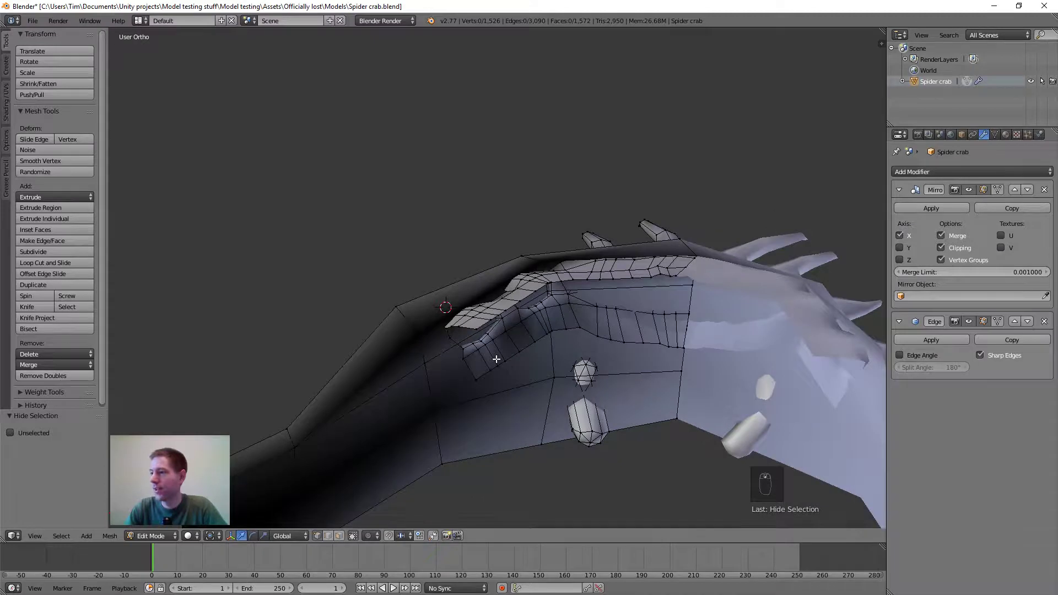
scroll(502, 361, down, 1)
middle_drag(509, 366, 707, 362)
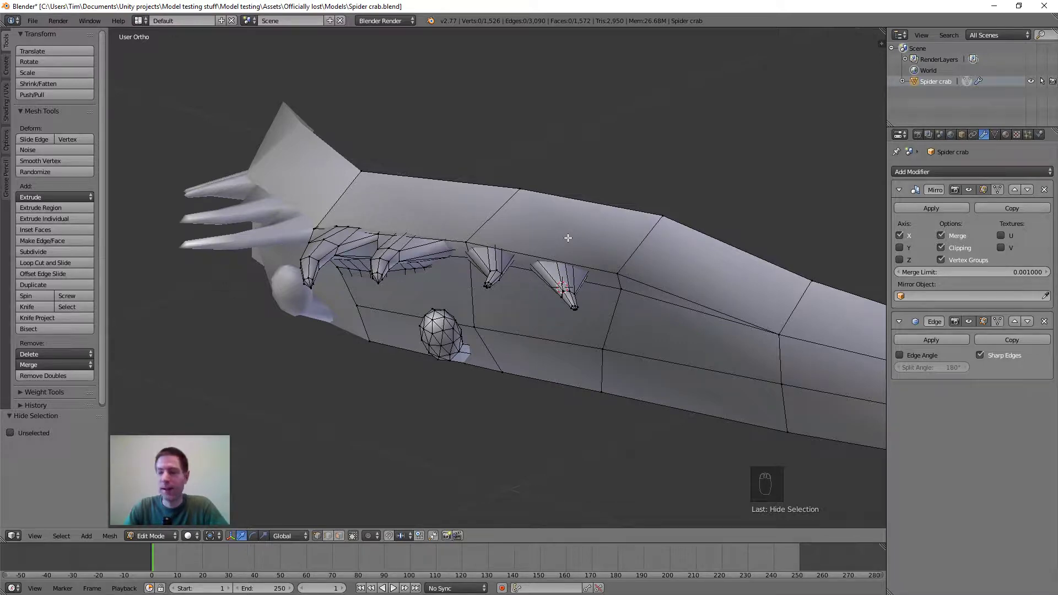
scroll(526, 245, up, 2)
middle_drag(529, 266, 366, 223)
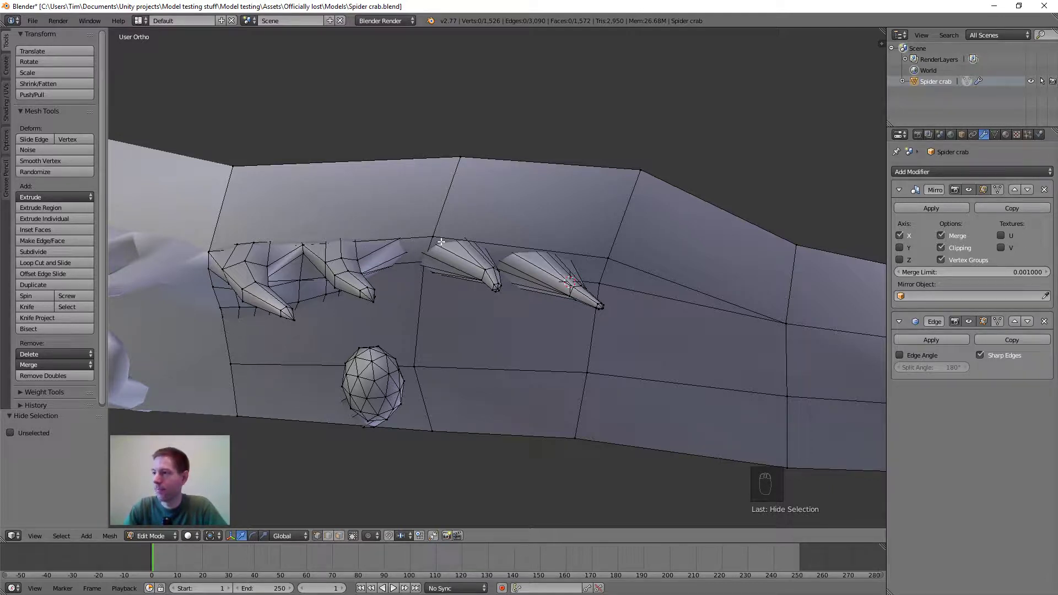
scroll(457, 289, up, 1)
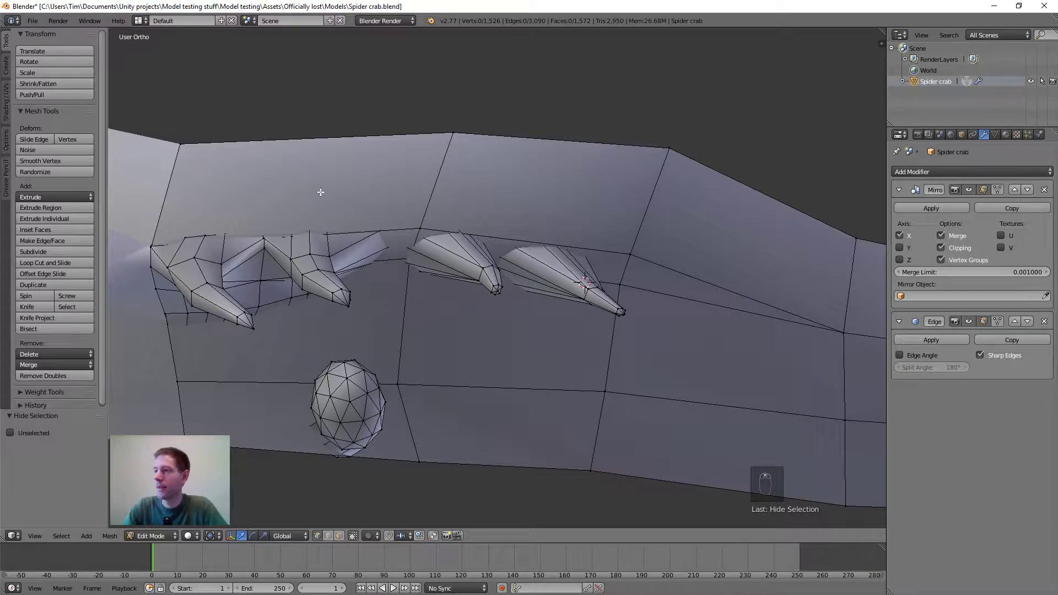
scroll(441, 332, down, 3)
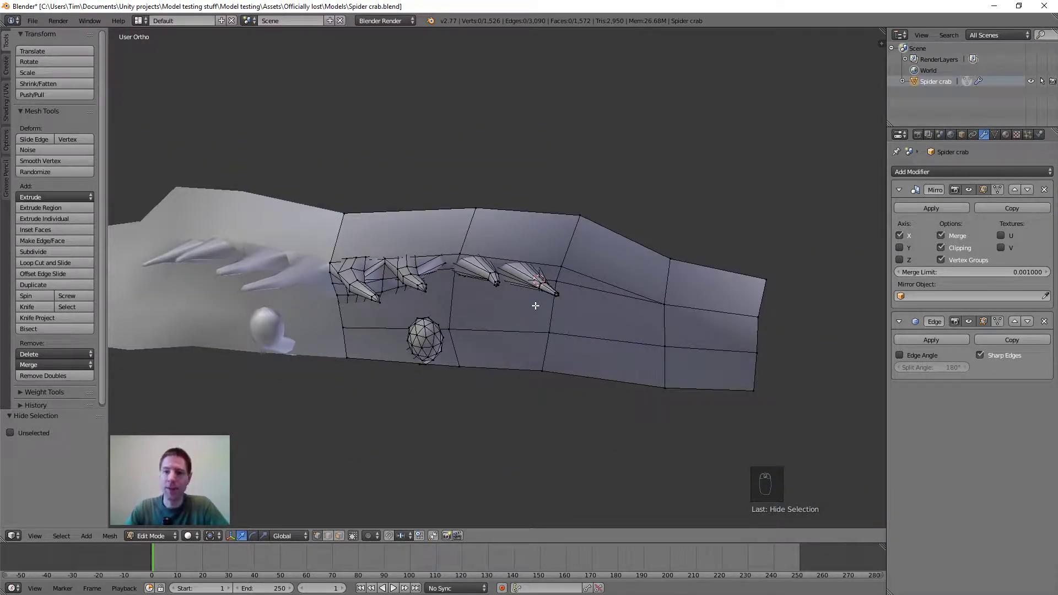
scroll(518, 304, up, 2)
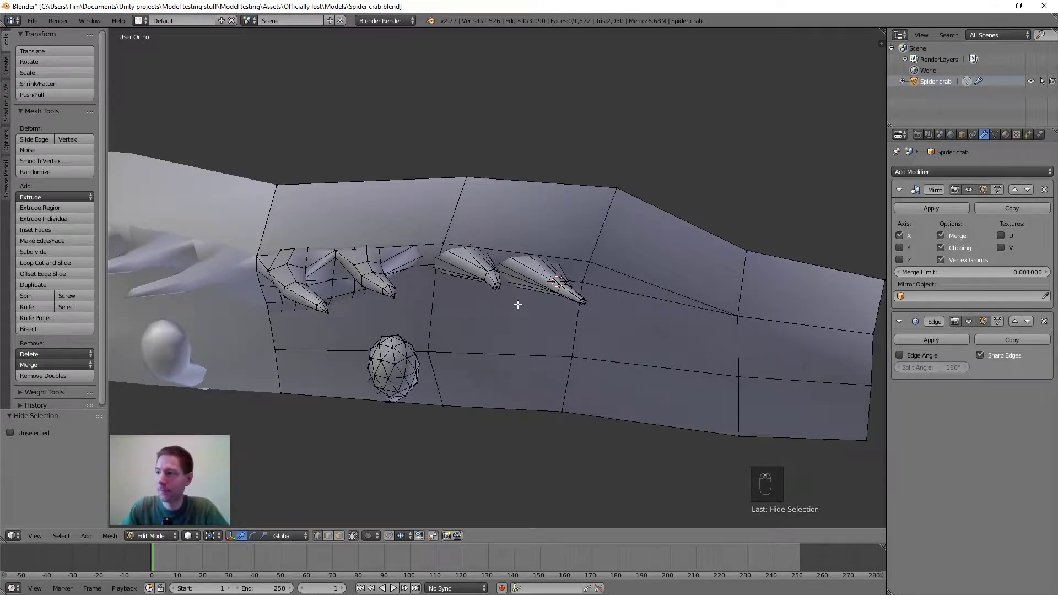
scroll(518, 304, down, 2)
middle_drag(510, 332, 508, 280)
scroll(615, 306, up, 3)
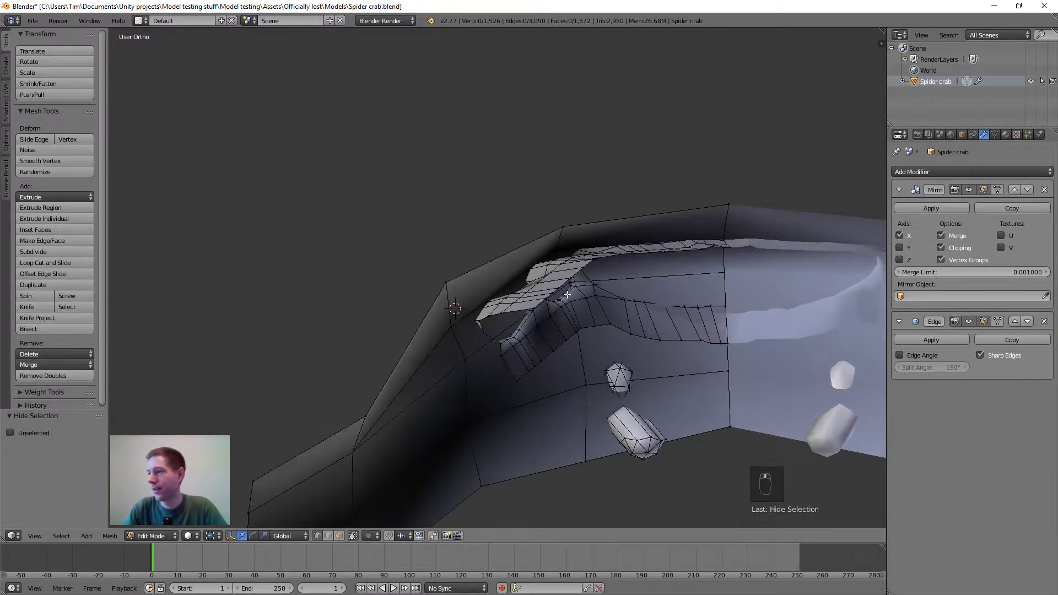
middle_drag(699, 312, 671, 295)
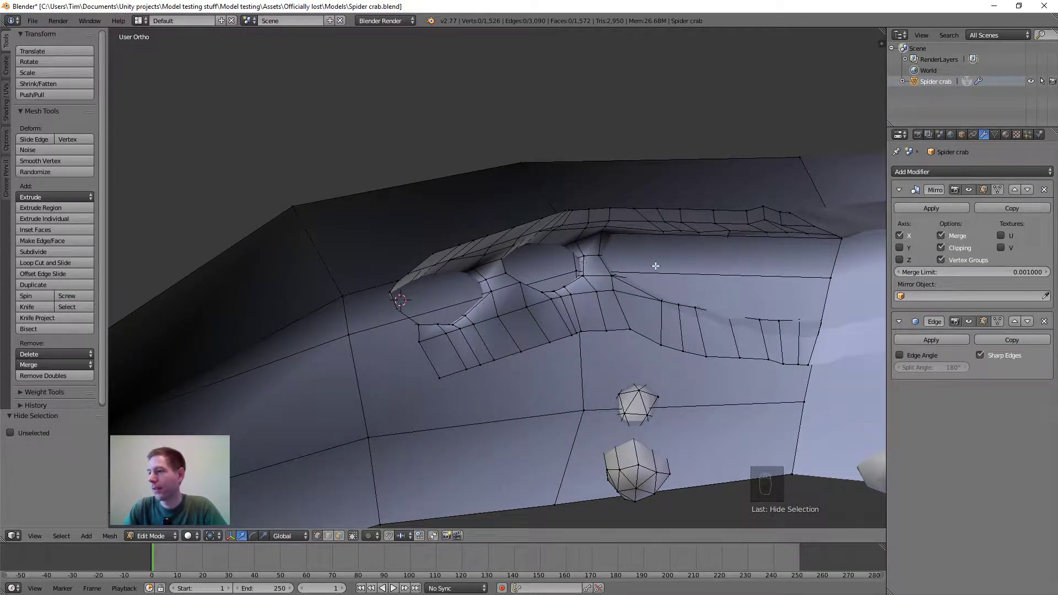
scroll(592, 304, down, 2)
middle_drag(582, 255, 746, 269)
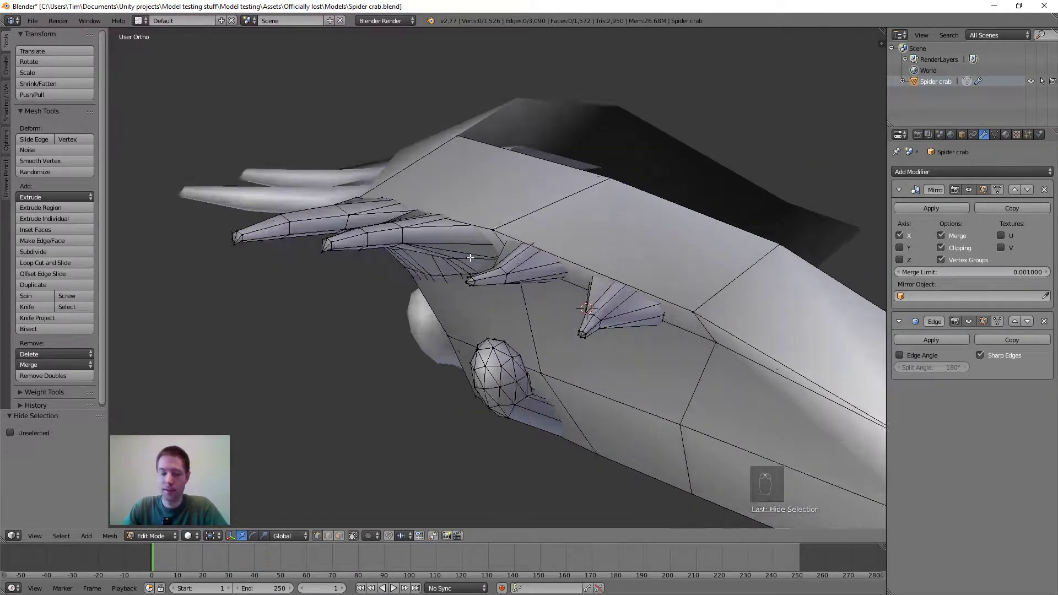
Leave Edit Mode to show the whole spider crab in Object Mode
key(Tab)
middle_drag(511, 240, 492, 318)
scroll(475, 301, up, 3)
scroll(485, 296, down, 4)
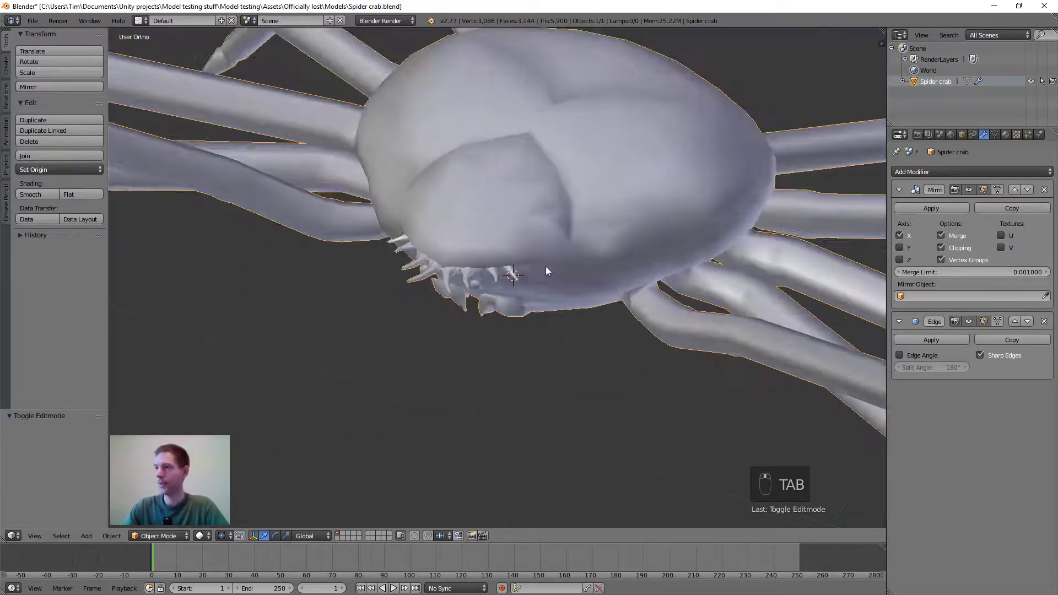
Apply flat shading to the spider crab and examine the facets around the spines and eyes
click(74, 194)
scroll(529, 254, up, 5)
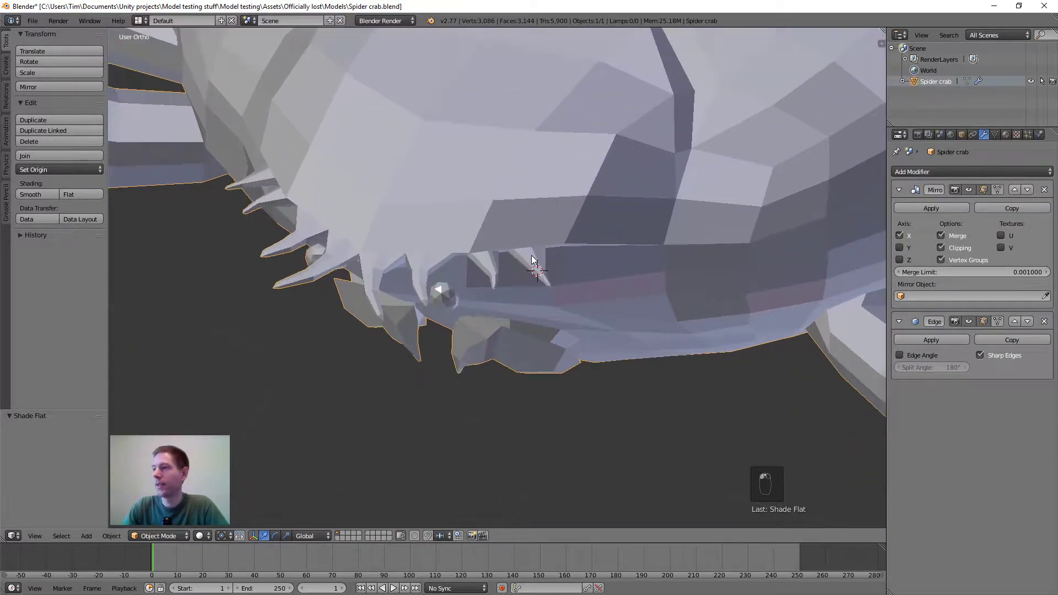
middle_drag(532, 259, 394, 222)
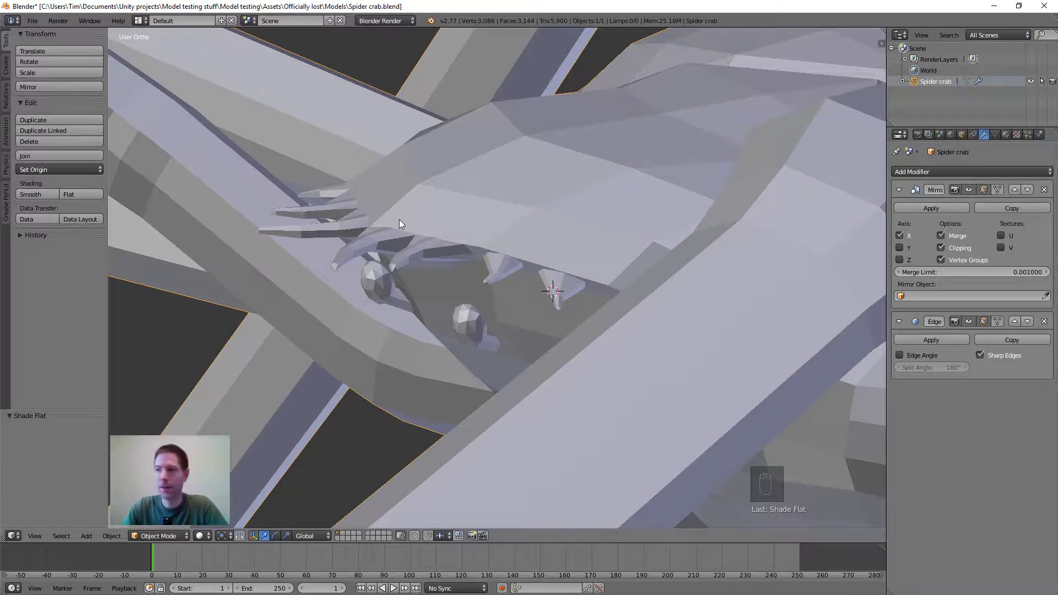
mouse_move(366, 253)
middle_down()
mouse_move(428, 275)
mouse_move(354, 255)
middle_up()
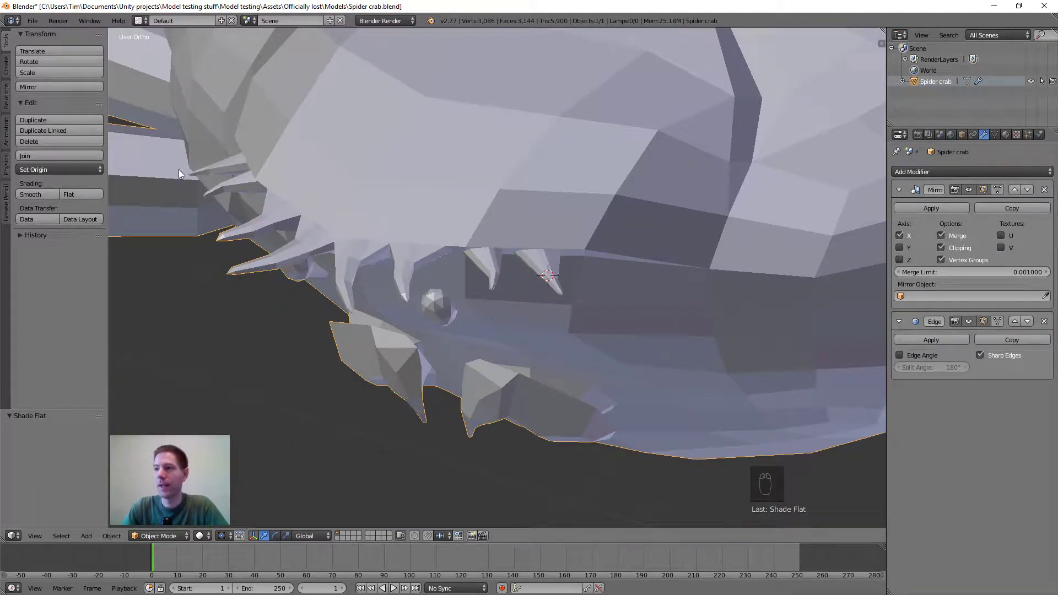
Apply smooth shading to the spider crab and inspect where the spines meet the shell
click(39, 194)
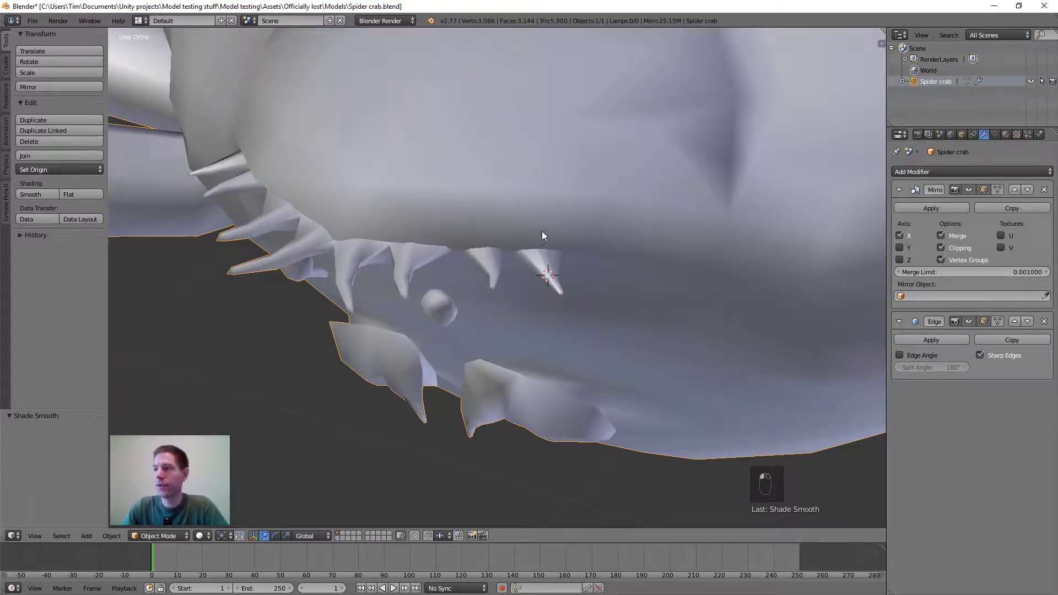
scroll(508, 167, down, 3)
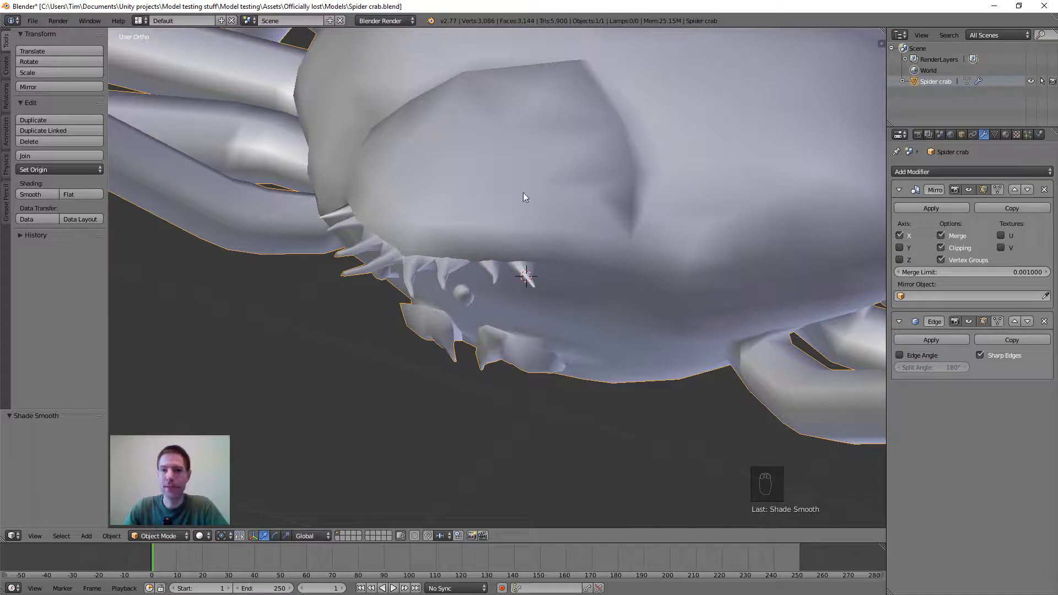
scroll(474, 242, up, 3)
middle_drag(514, 236, 459, 226)
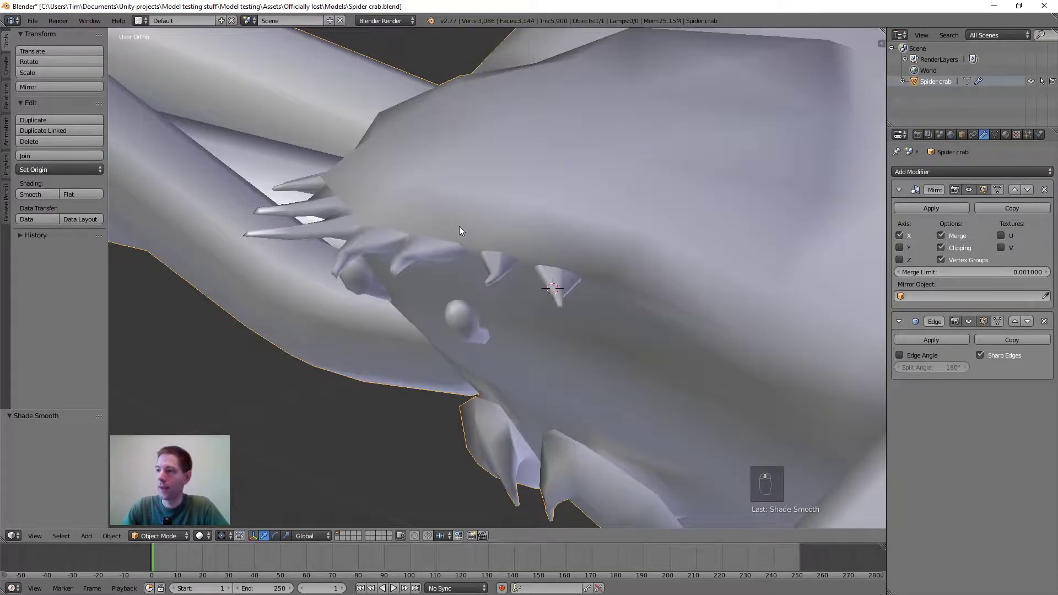
scroll(432, 210, up, 3)
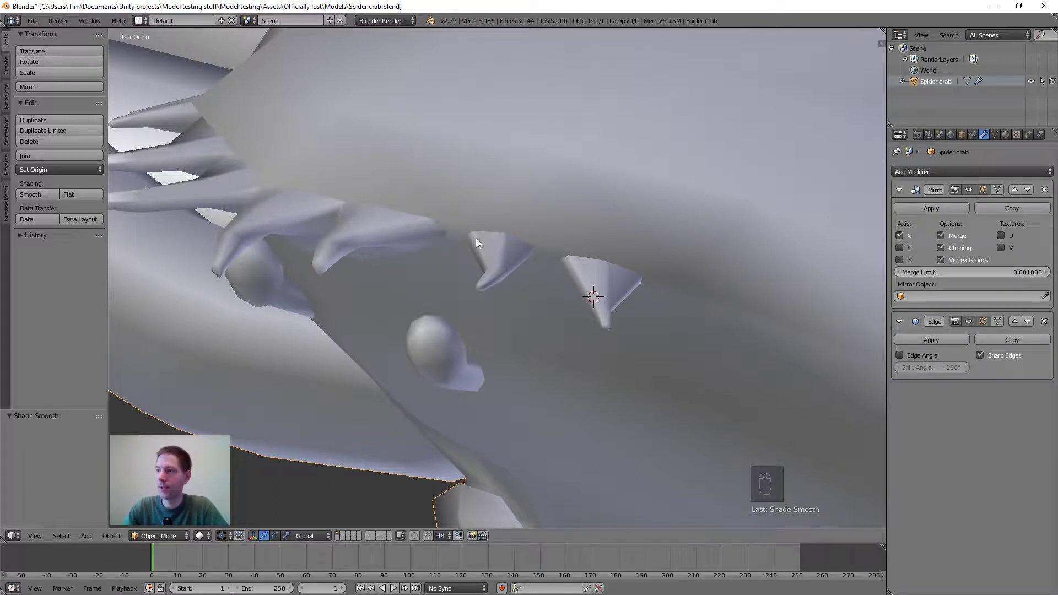
scroll(476, 243, down, 2)
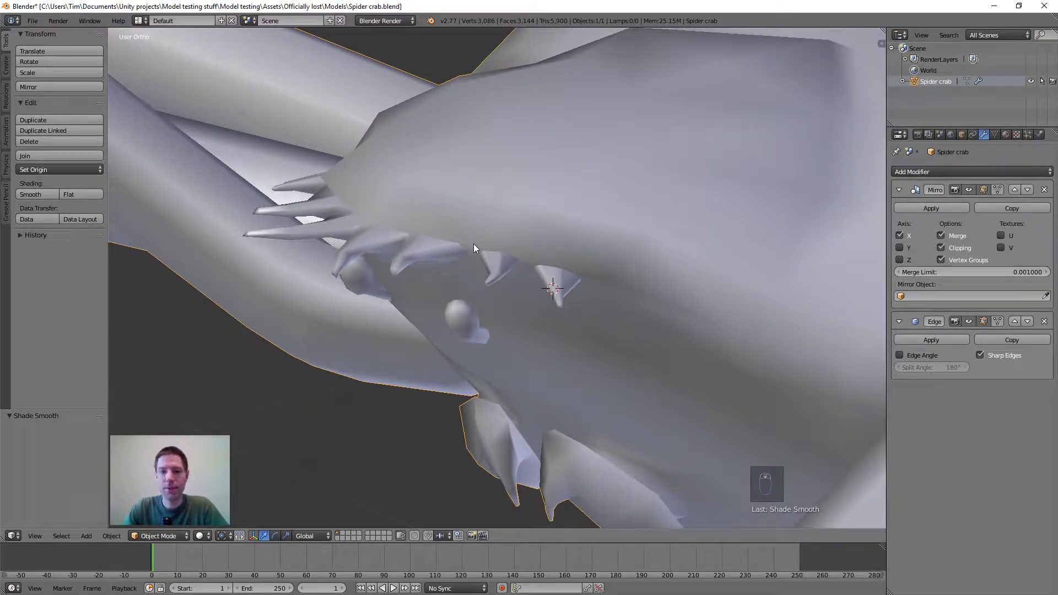
Examine the smooth-shaded spines, eyes and front of the shell from several angles, including how the outer spines meet the shell edge
scroll(474, 248, down, 3)
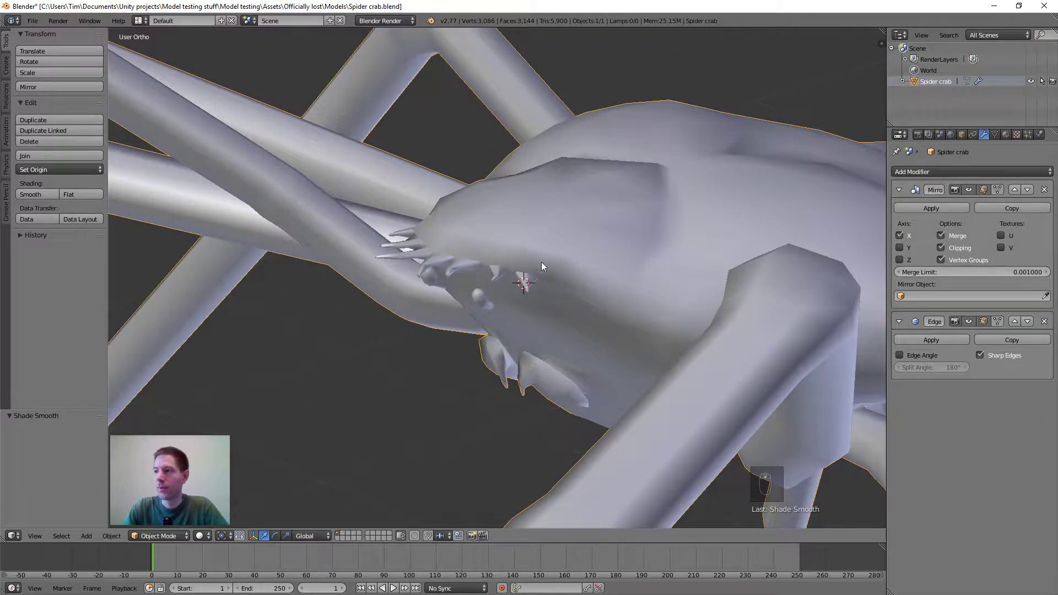
middle_drag(444, 303, 475, 339)
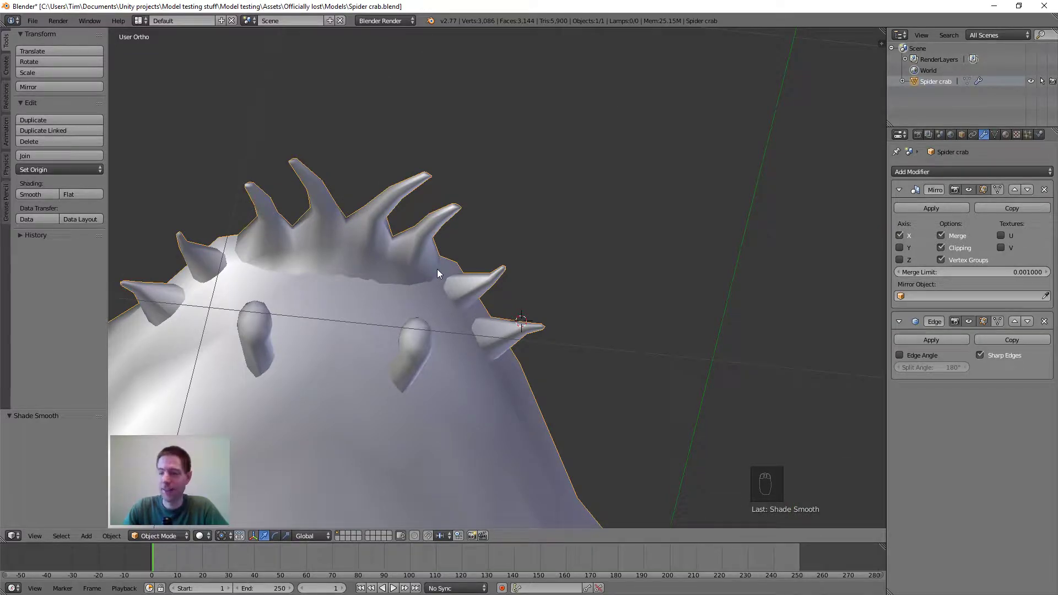
middle_drag(438, 269, 563, 282)
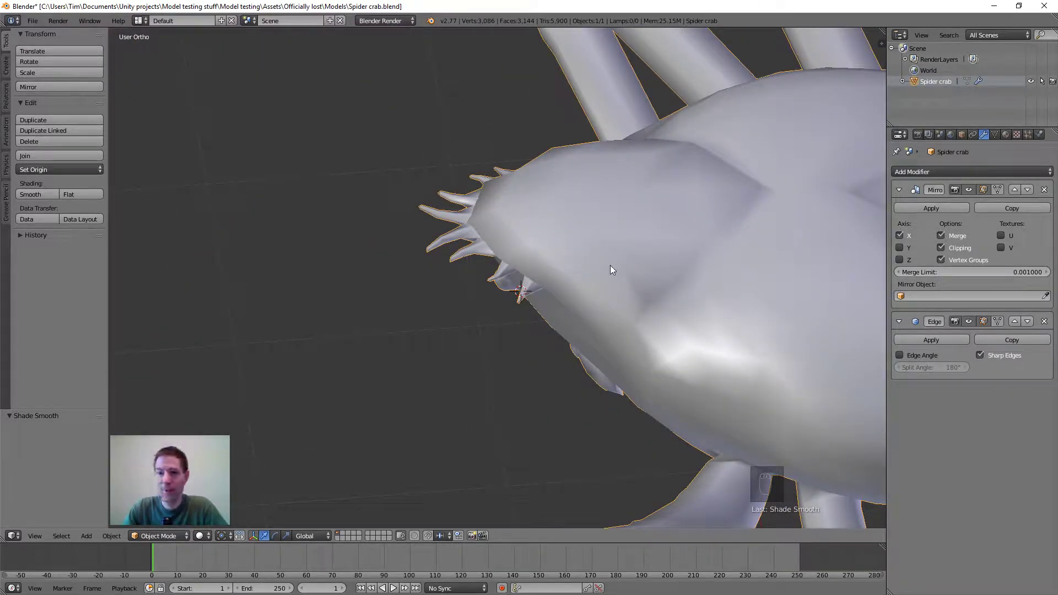
scroll(561, 295, up, 3)
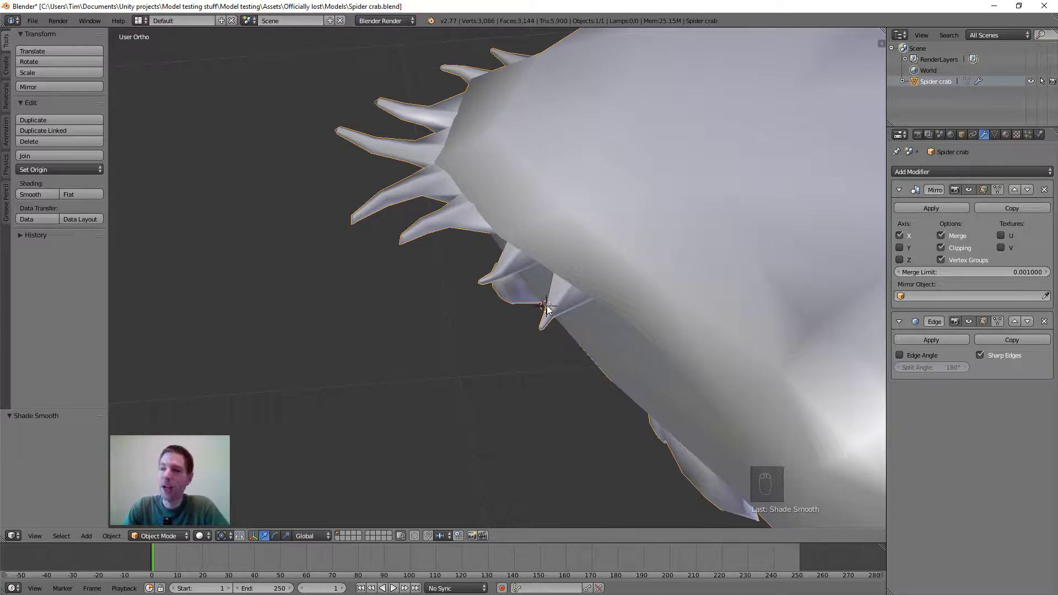
scroll(554, 294, down, 3)
scroll(538, 313, up, 4)
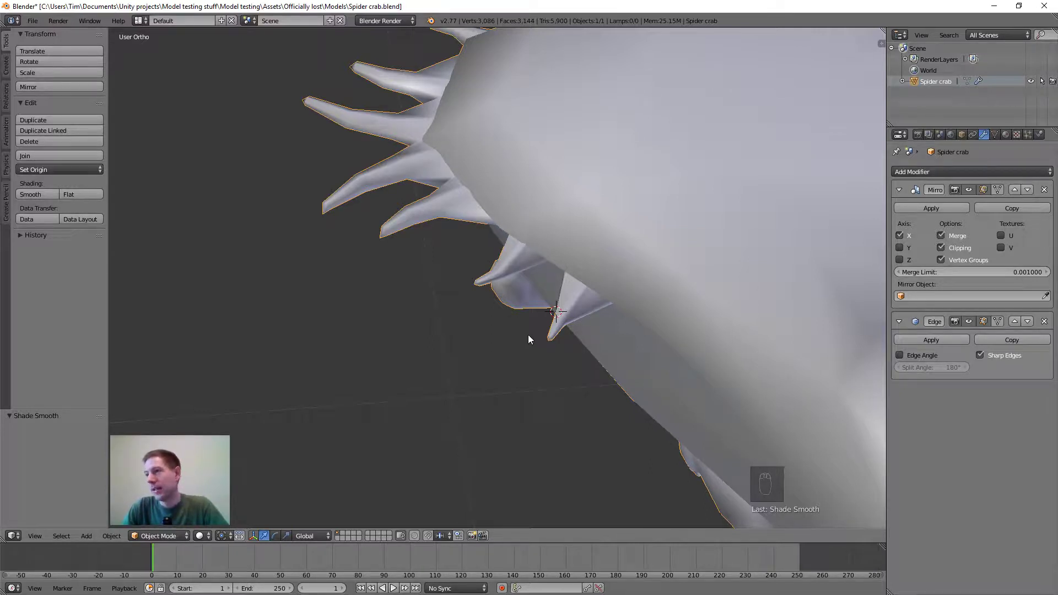
scroll(528, 323, down, 1)
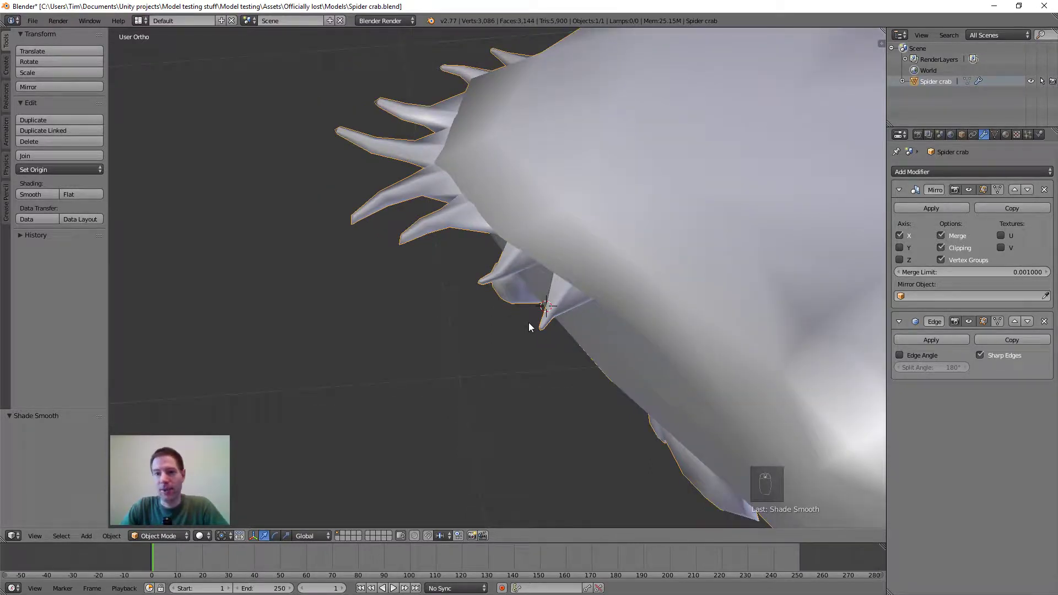
scroll(534, 319, down, 4)
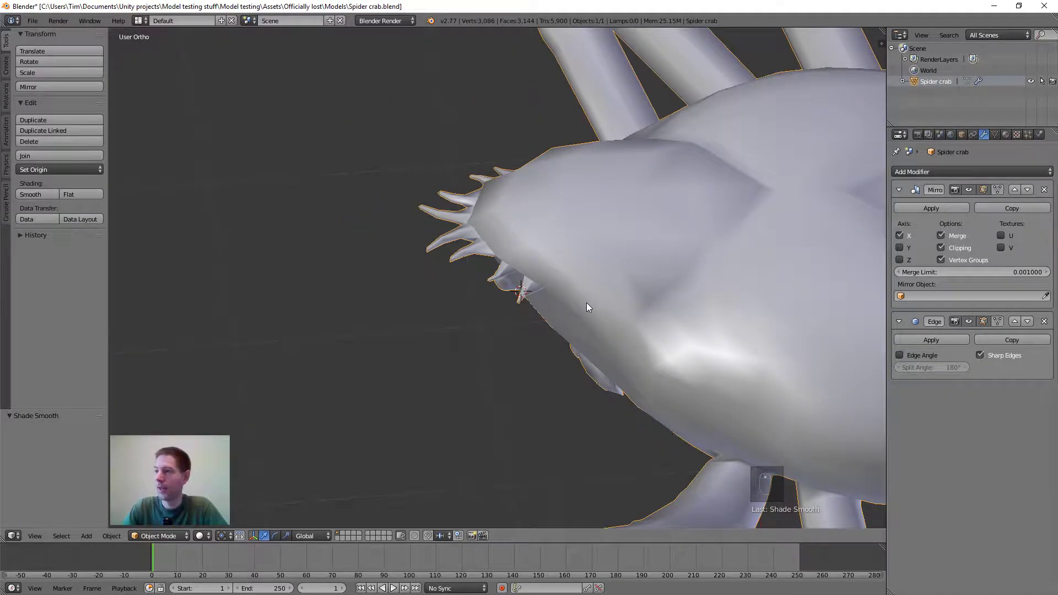
Enter Edit Mode and turn the isolated face strip around to expose the eye stalk's inner end behind the shell
key(Tab)
scroll(500, 330, down, 3)
middle_drag(500, 333, 584, 270)
scroll(551, 315, up, 6)
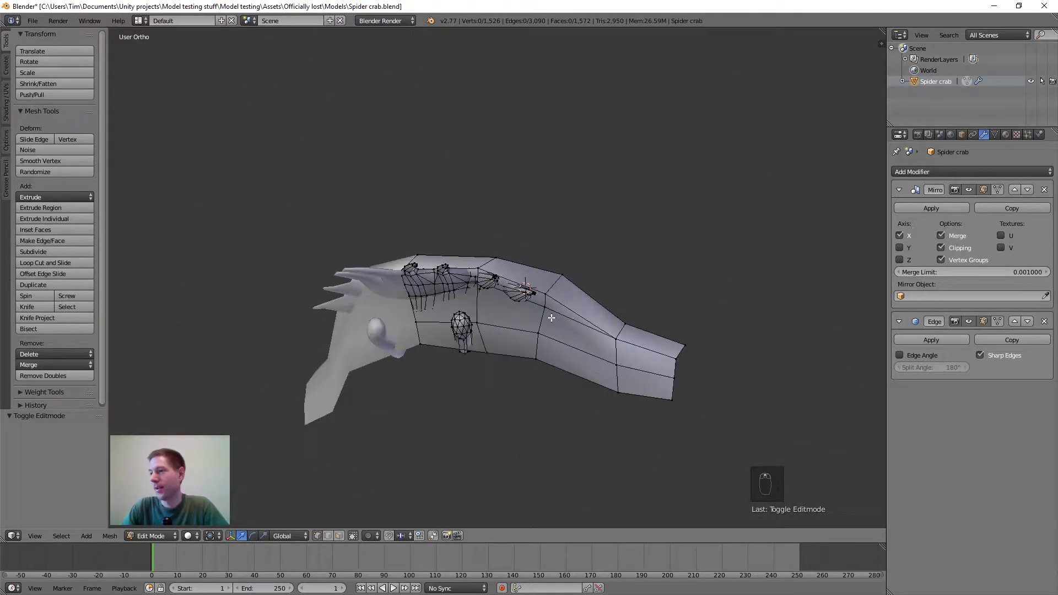
middle_drag(551, 316, 550, 373)
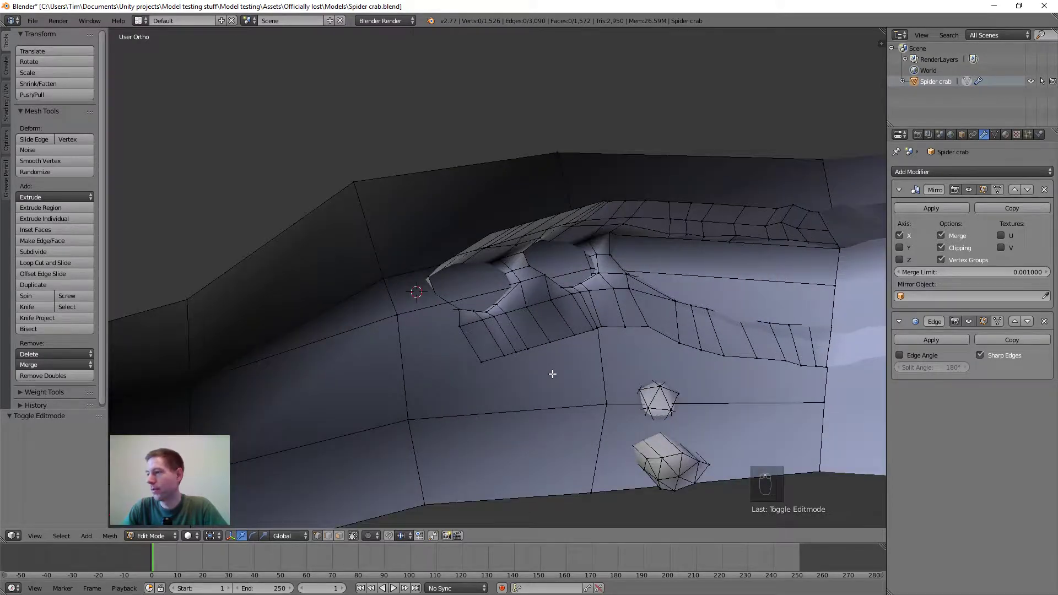
scroll(551, 370, down, 5)
middle_drag(595, 341, 611, 312)
scroll(573, 346, up, 4)
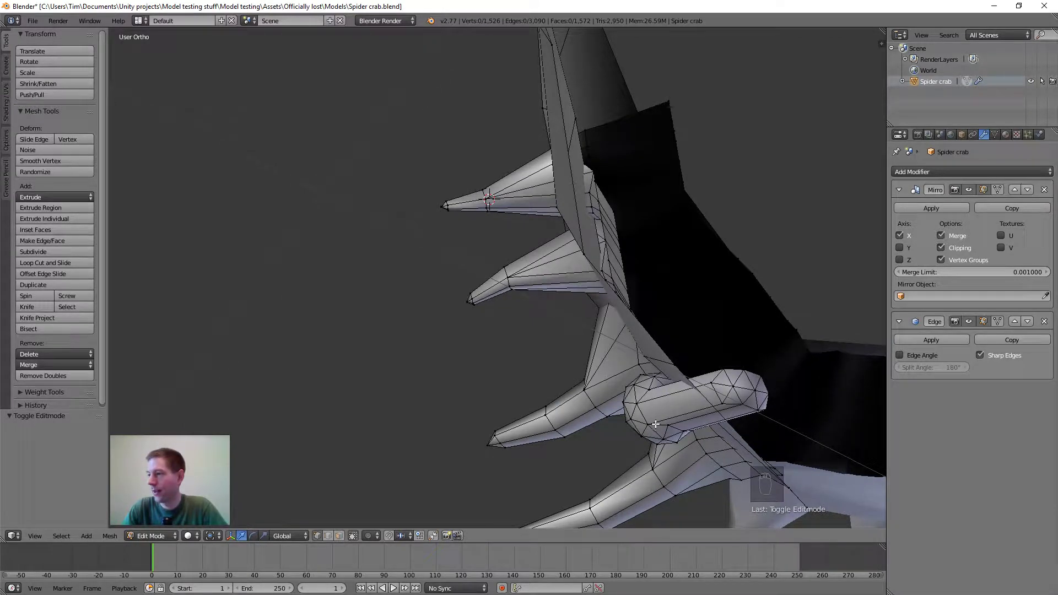
middle_drag(675, 420, 641, 466)
shift+middle_drag(717, 375, 634, 265)
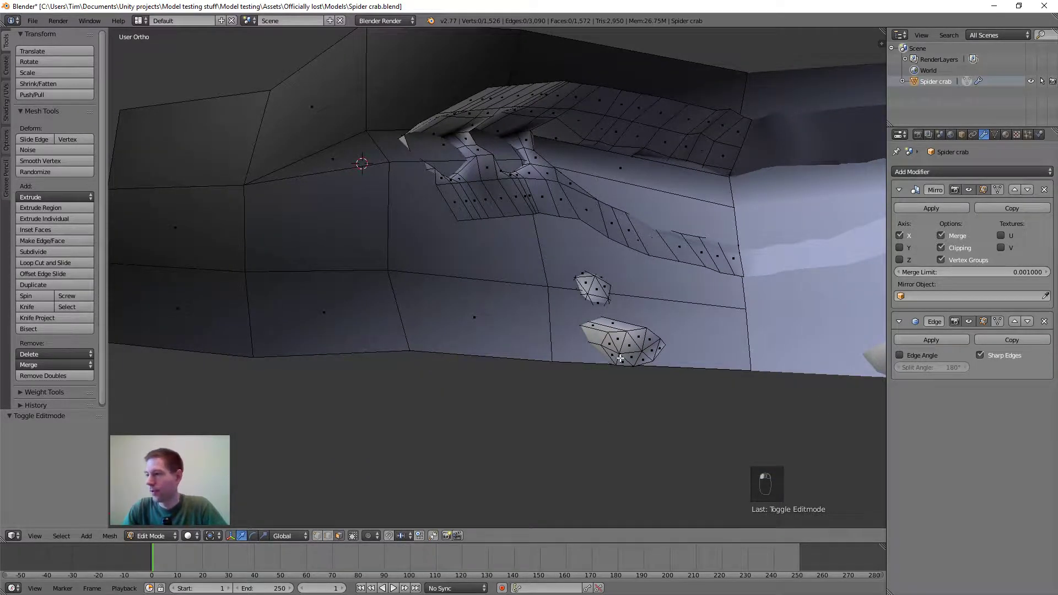
Delete the faces capping the eye stalk's inner end, which are hidden behind the shell
right_click(616, 343)
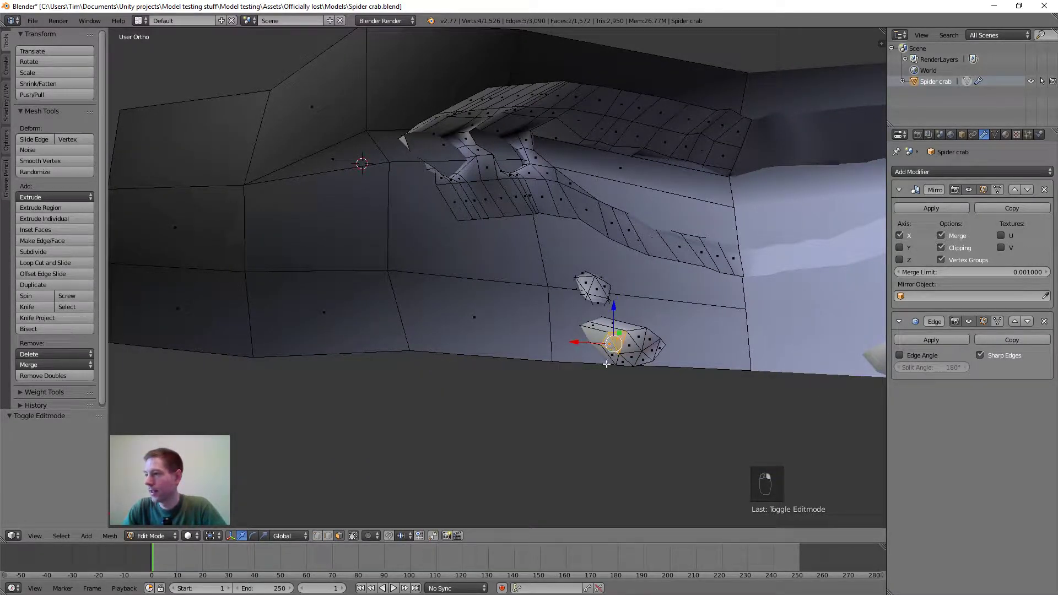
shift+right_click(614, 354)
shift+right_click(622, 361)
shift+right_click(631, 358)
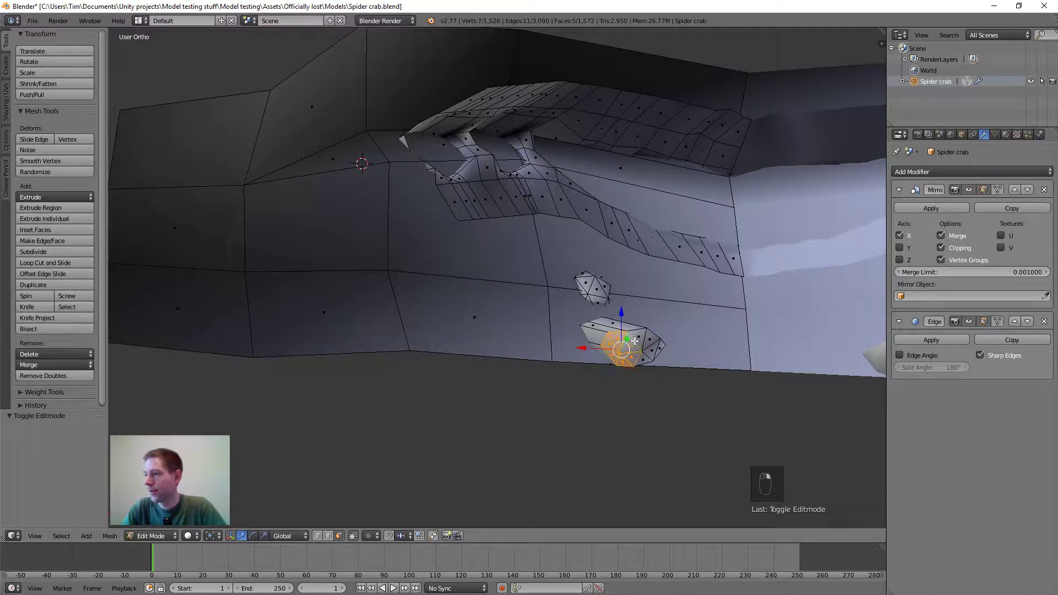
shift+right_click(634, 342)
shift+right_click(639, 338)
shift+right_click(651, 339)
shift+right_click(654, 350)
shift+right_click(644, 360)
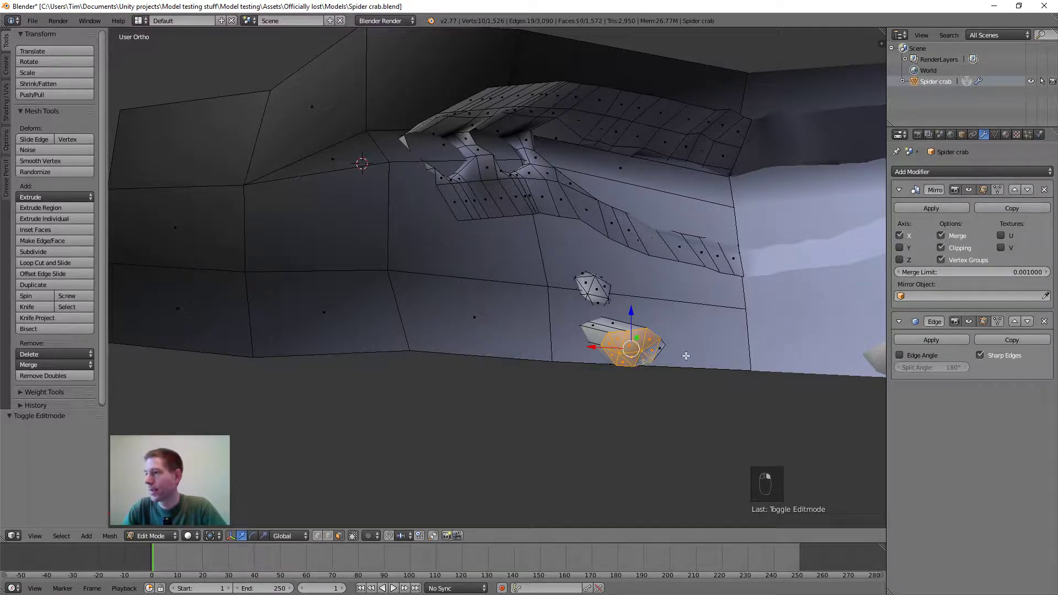
scroll(686, 356, up, 2)
middle_drag(686, 356, 640, 340)
scroll(639, 339, up, 1)
shift+right_click(615, 277)
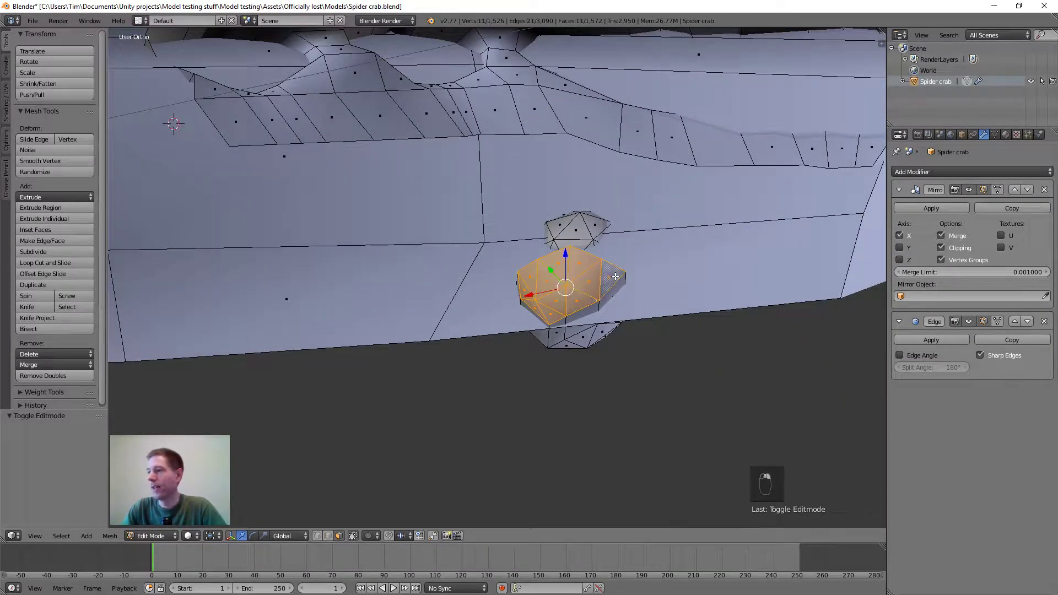
scroll(489, 283, up, 1)
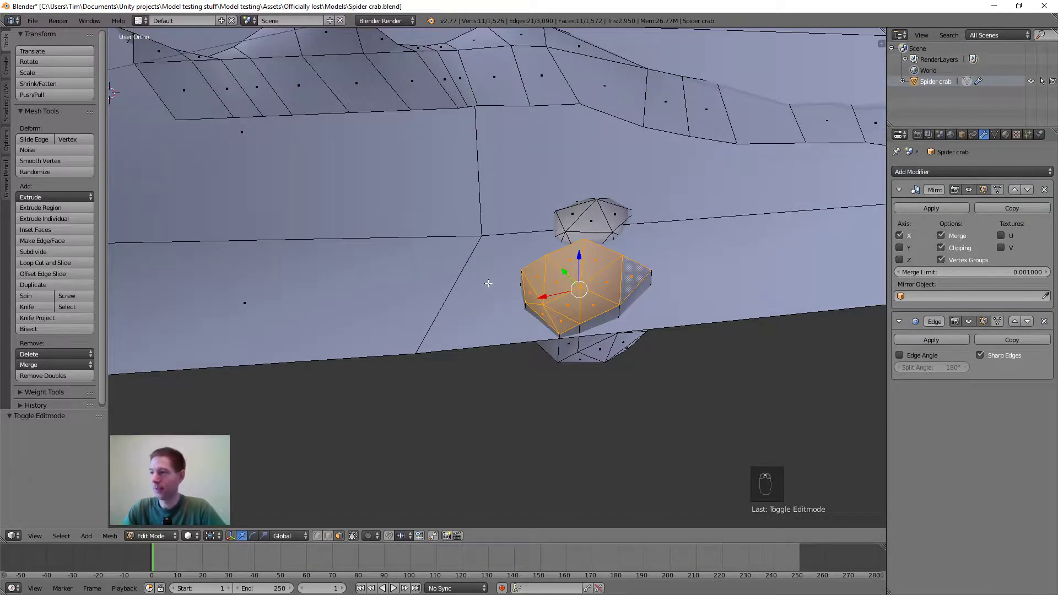
middle_drag(489, 284, 503, 292)
key(x)
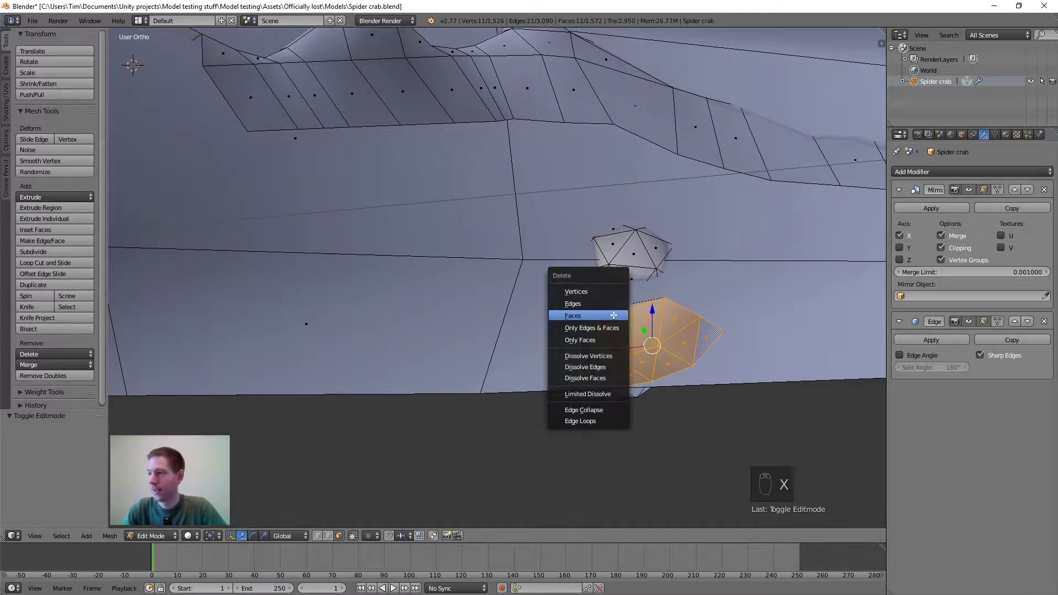
click(613, 315)
middle_drag(590, 328, 624, 319)
scroll(625, 318, down, 3)
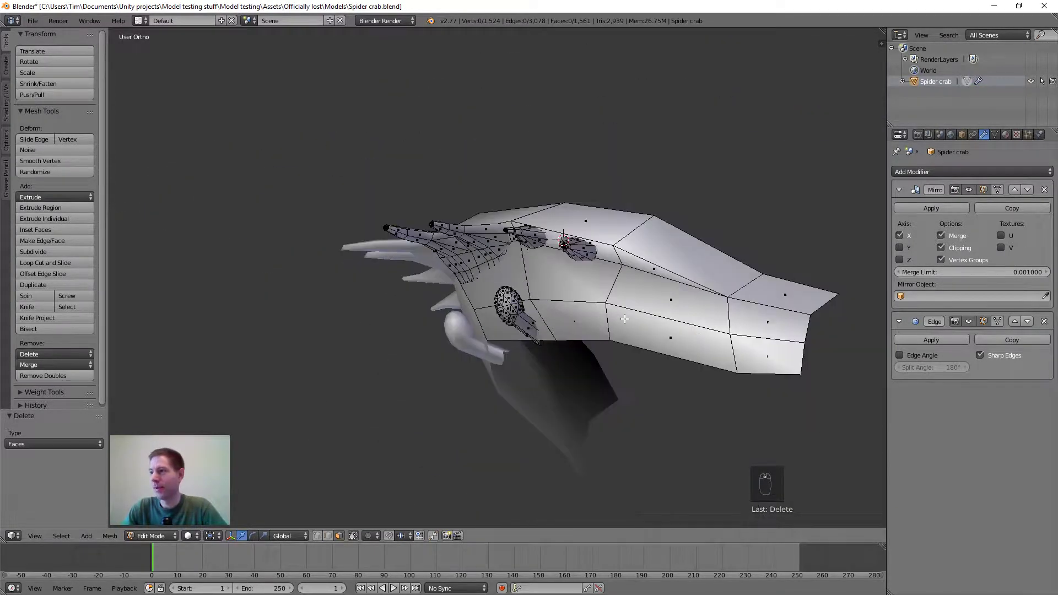
scroll(624, 318, down, 1)
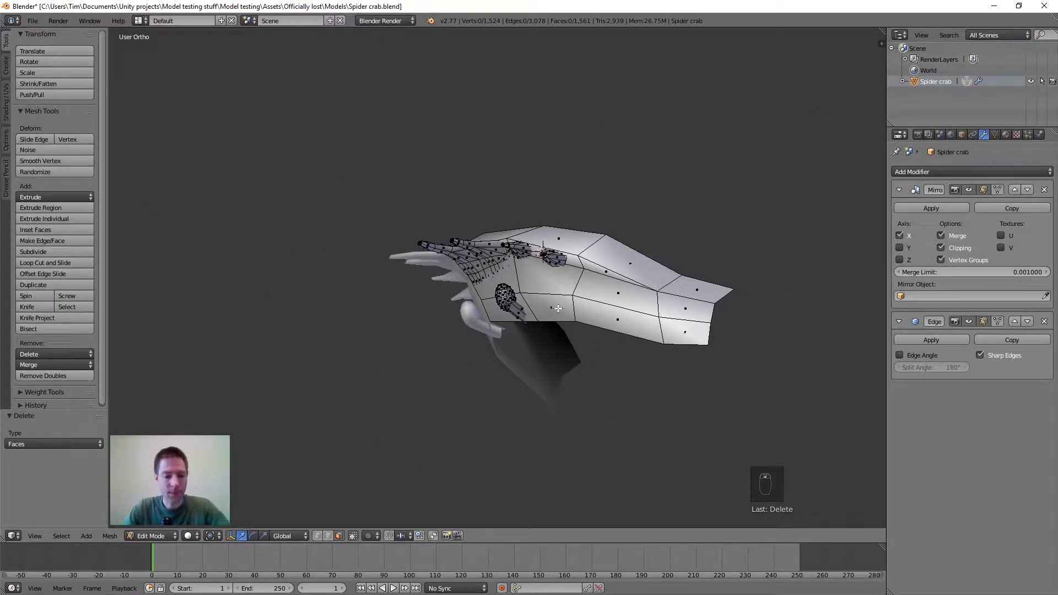
Reveal the hidden parts of the crab mesh and inspect the shell, face and mouth area together with the legs
key(alt+h)
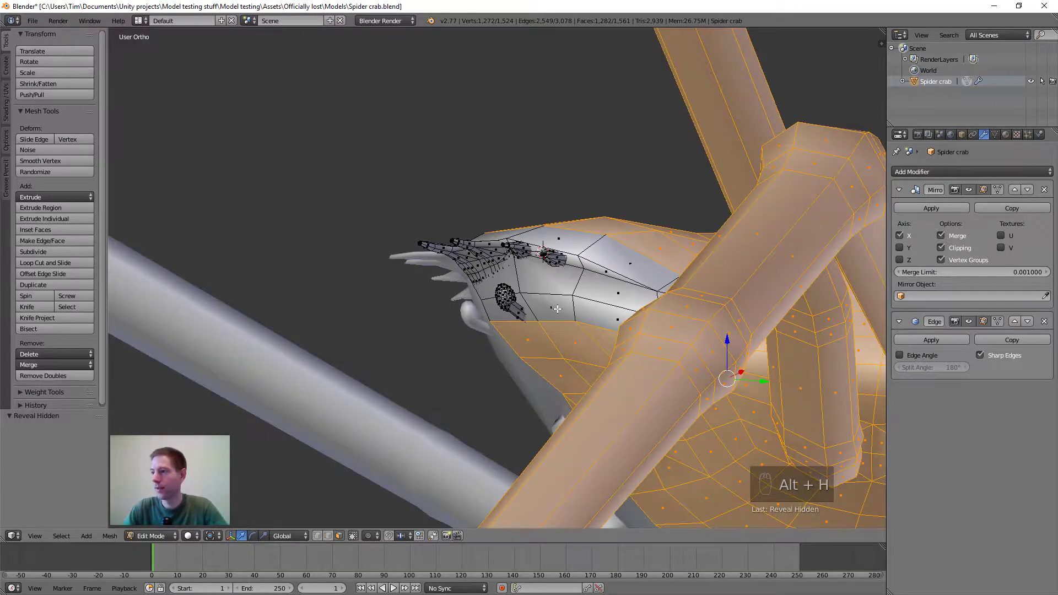
scroll(558, 309, down, 4)
middle_drag(583, 319, 487, 364)
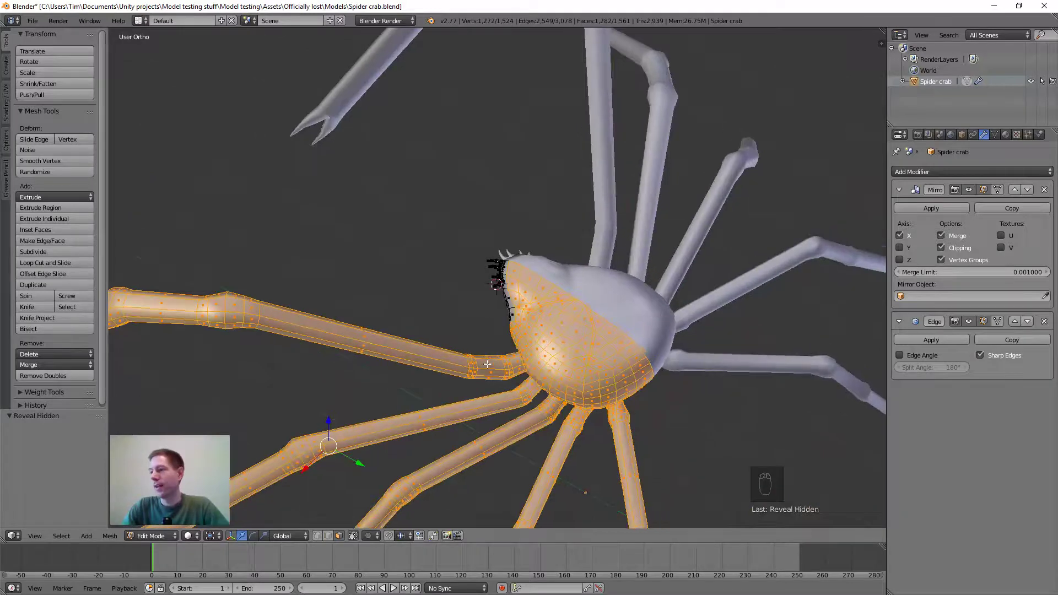
scroll(524, 314, up, 3)
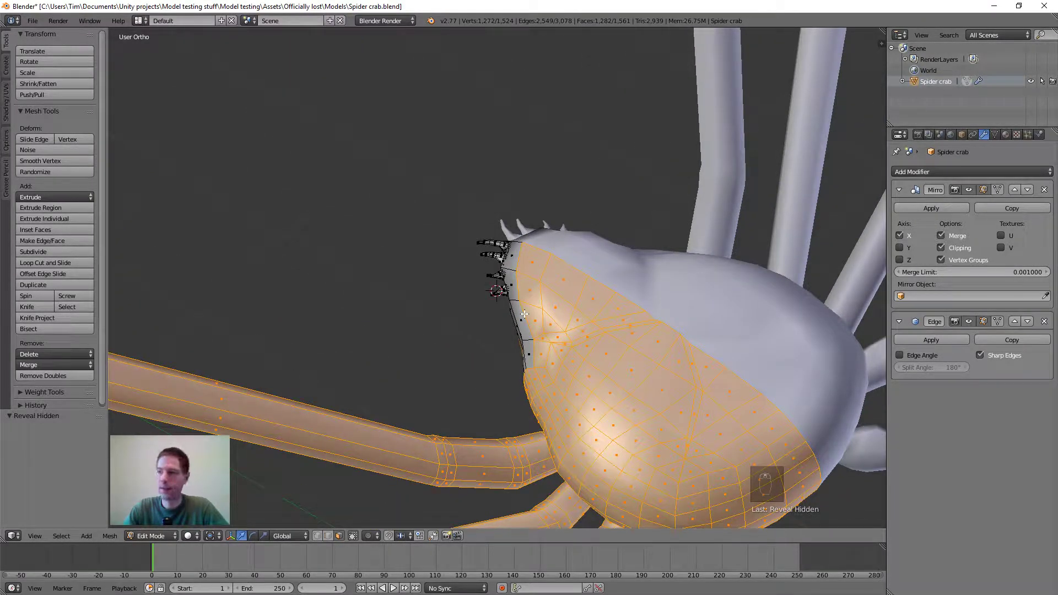
scroll(582, 404, down, 4)
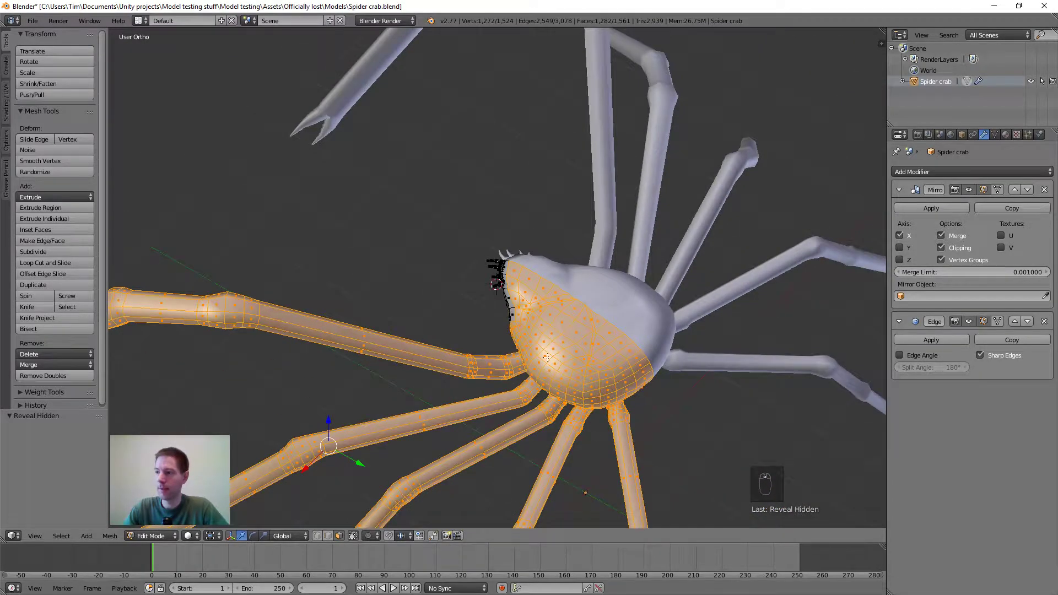
scroll(553, 355, up, 3)
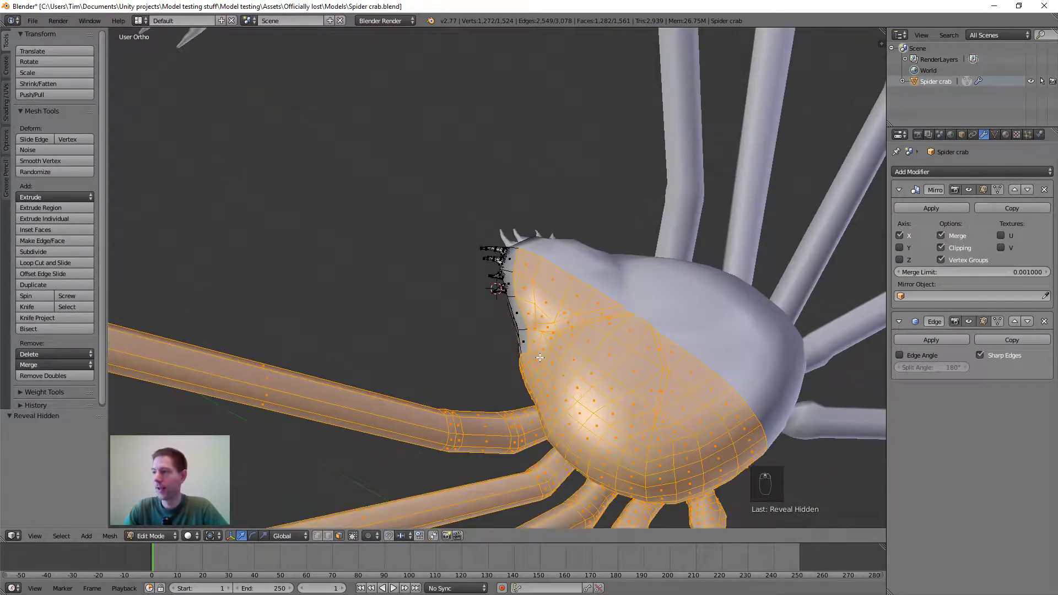
middle_drag(489, 362, 542, 344)
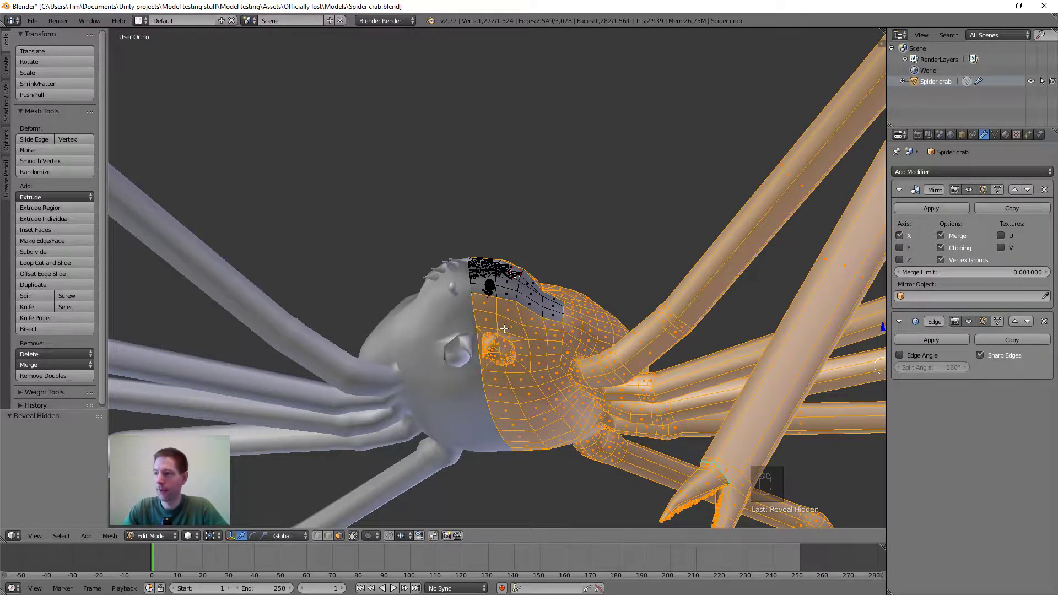
scroll(504, 329, up, 1)
middle_drag(517, 343, 603, 287)
scroll(527, 373, down, 1)
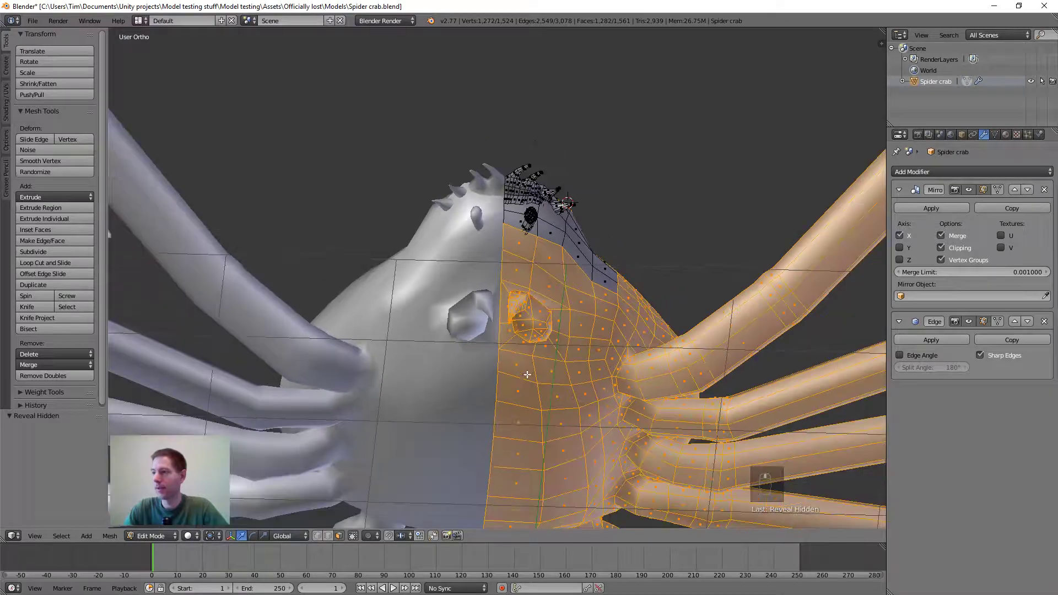
middle_drag(525, 381, 461, 408)
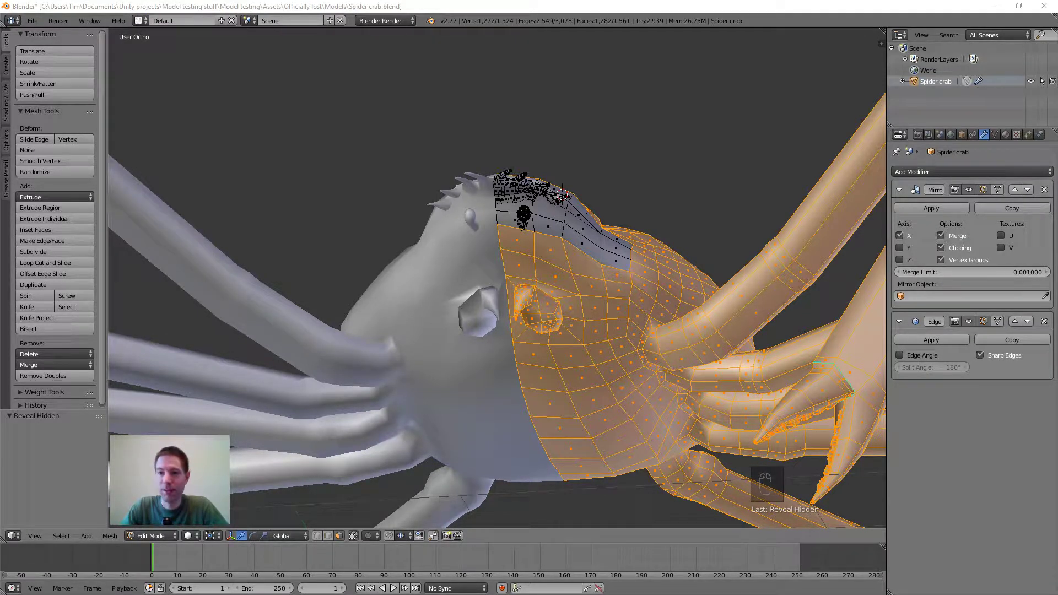
Bring up the reference image Spider crab 2.jpg in Photos beside the model, compare the face and mouth area, and put it away
drag(33, 593, 363, 45)
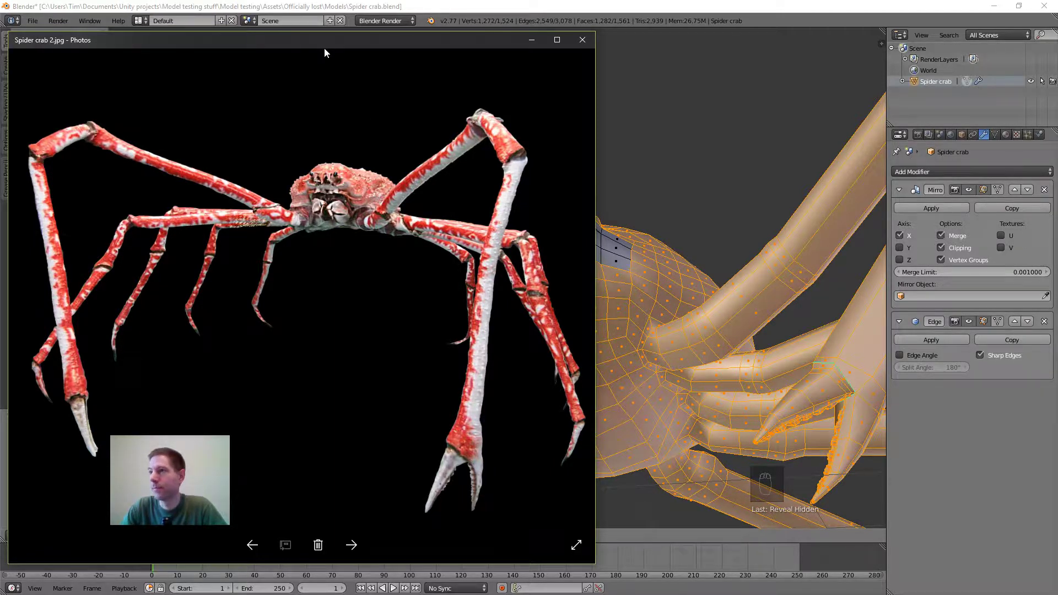
drag(325, 43, 345, 406)
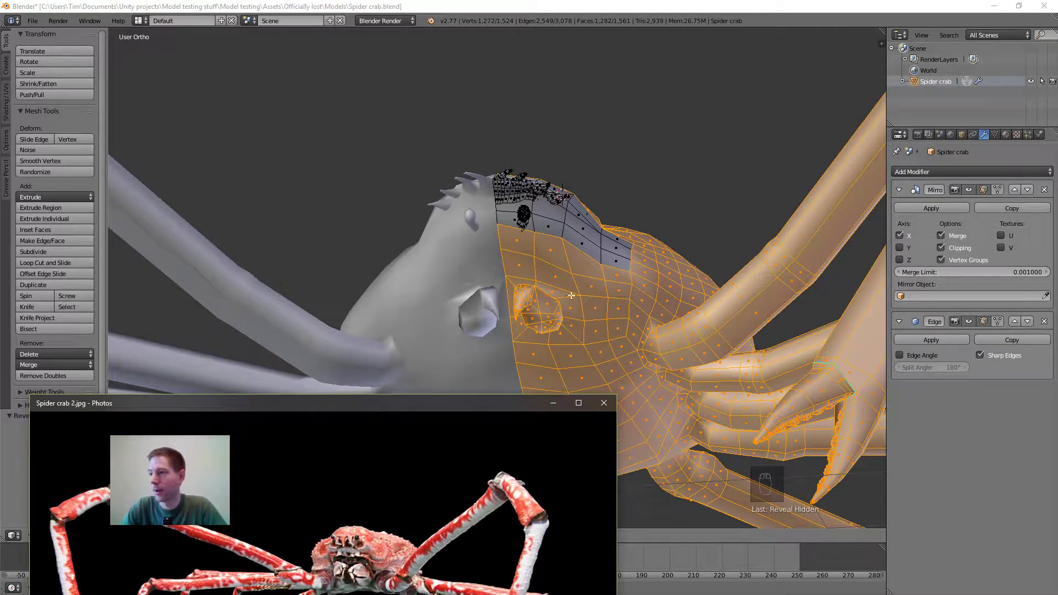
drag(383, 407, 359, 70)
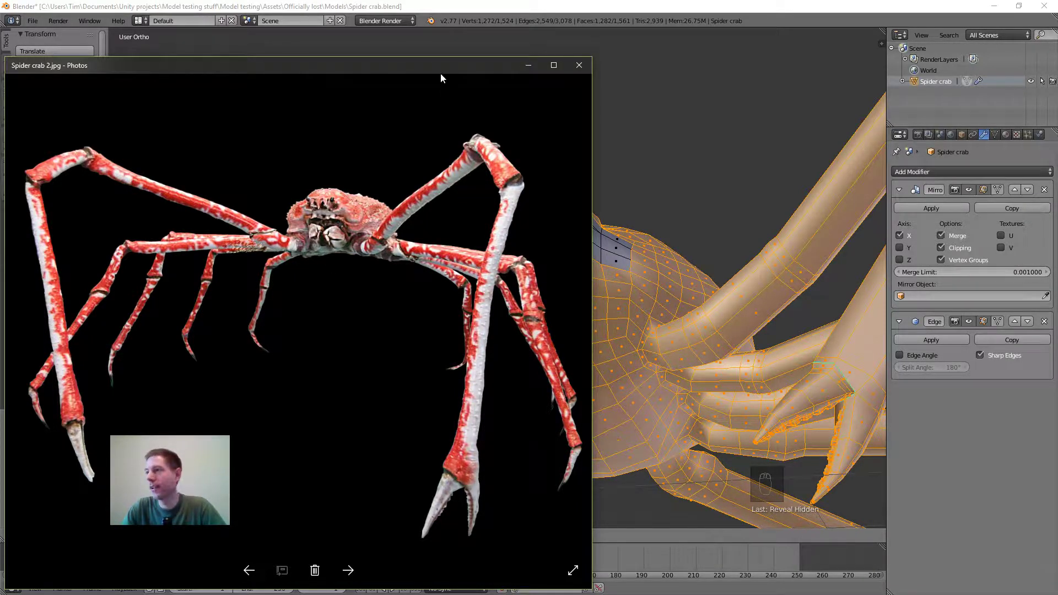
drag(442, 67, 0, 584)
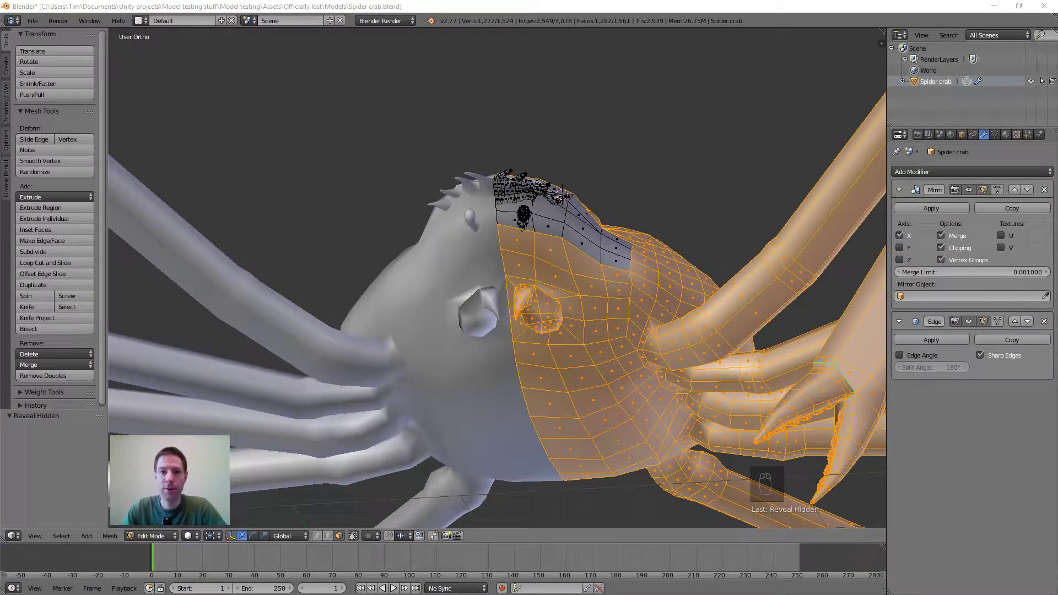
Examine the crab's shell from above and its underside, including the mouth area and leg joints
middle_drag(519, 430, 561, 289)
scroll(562, 289, down, 2)
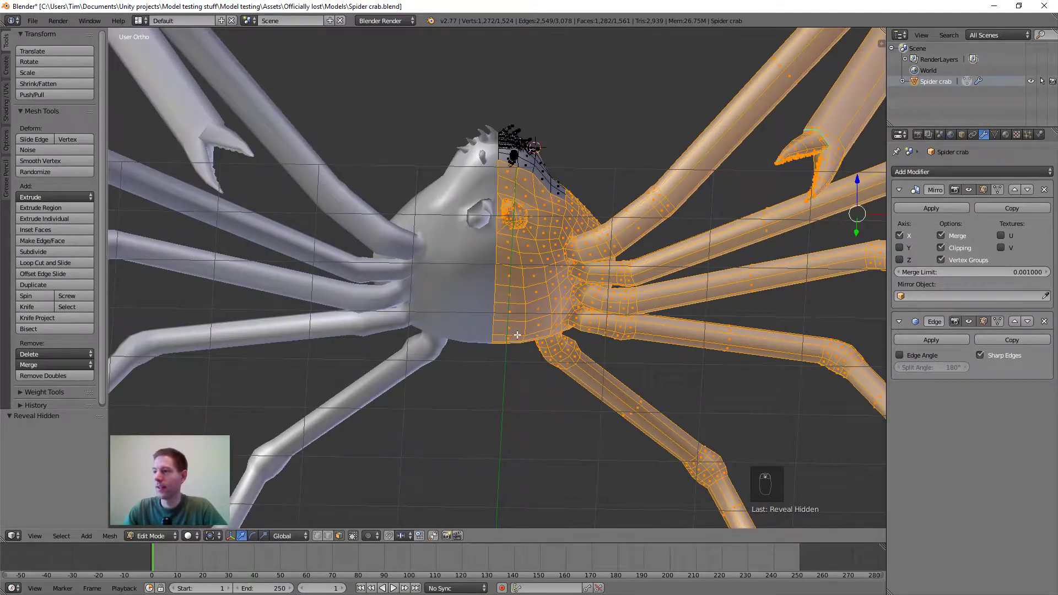
middle_drag(517, 334, 539, 266)
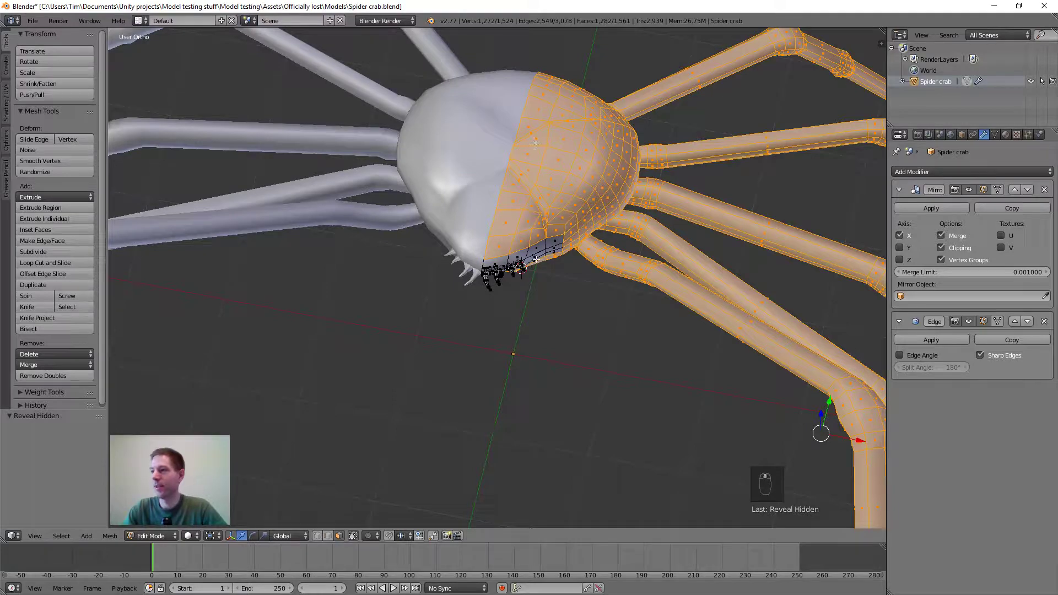
middle_drag(540, 302, 546, 188)
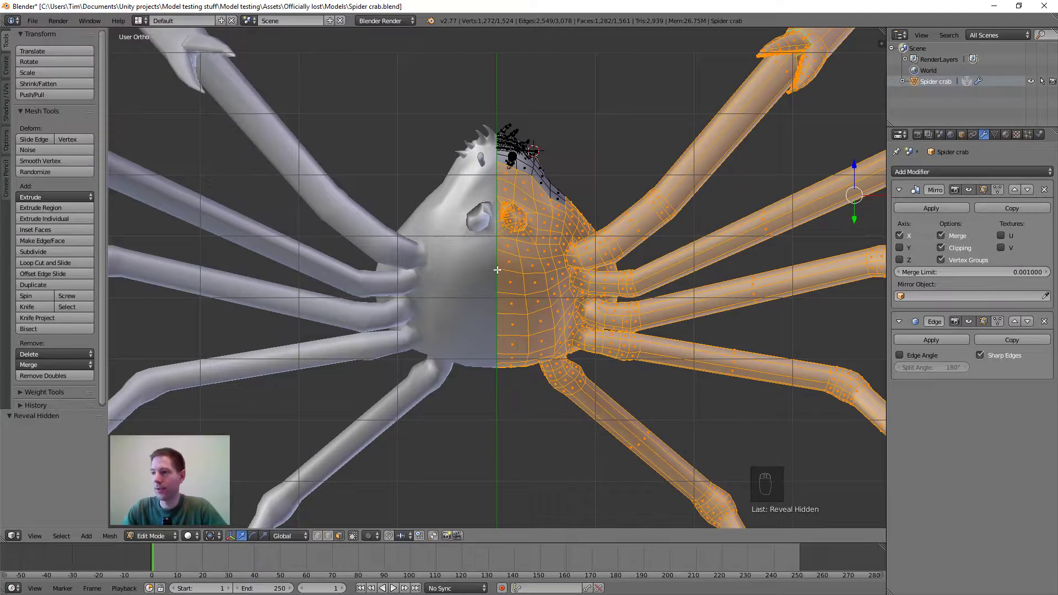
scroll(502, 287, up, 2)
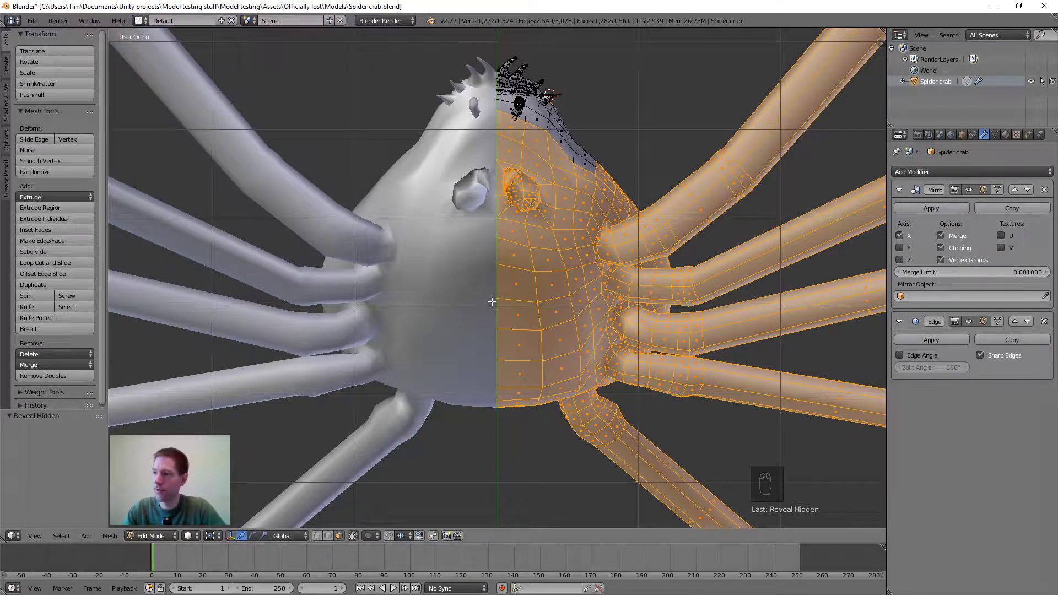
Subdivide the nine edges radiating outward around the crab's mouth opening, using one cut, to add an extra loop there
mouse_move(495, 246)
middle_down()
mouse_move(522, 213)
mouse_move(509, 241)
middle_up()
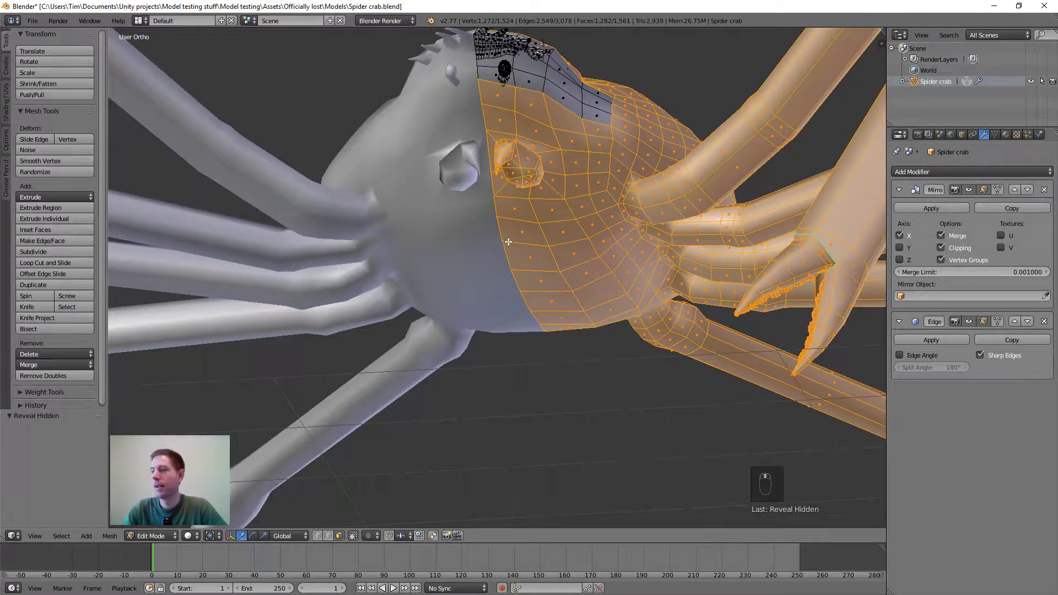
shift+middle_drag(529, 204, 481, 223)
scroll(475, 266, up, 1)
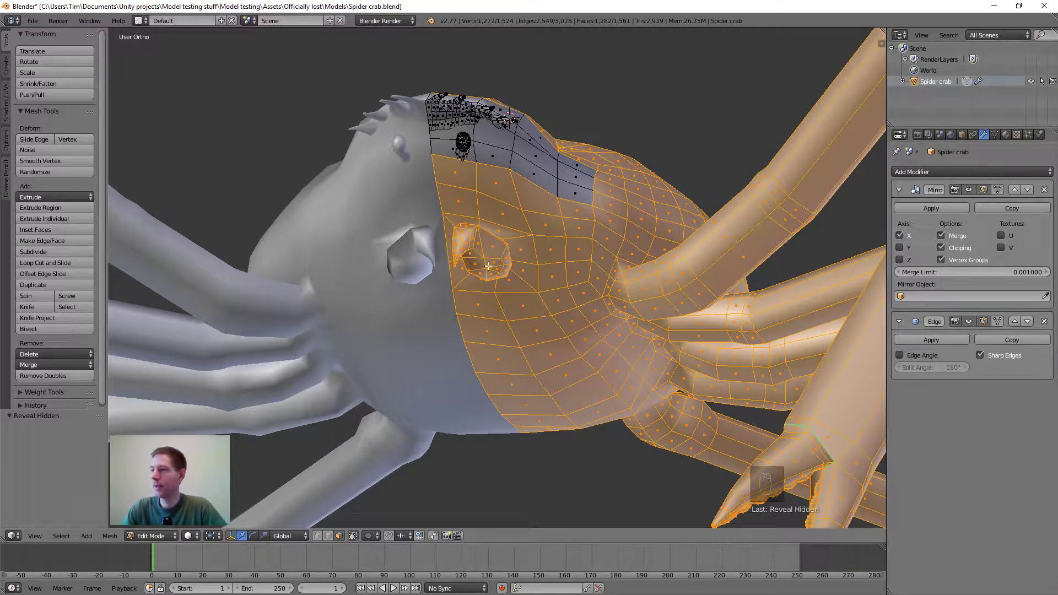
middle_drag(488, 267, 497, 230)
scroll(488, 256, up, 2)
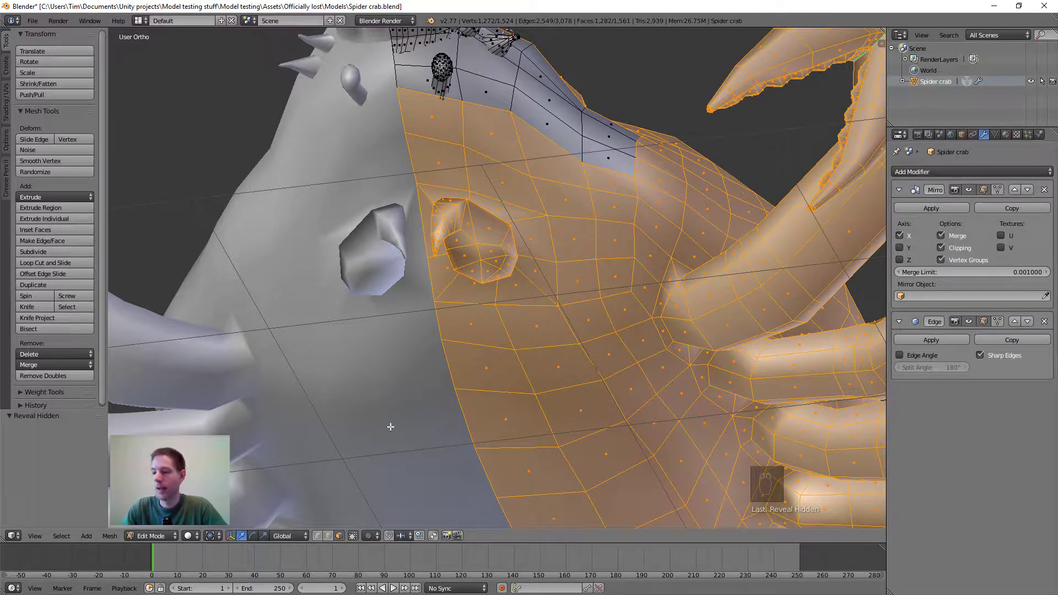
click(328, 536)
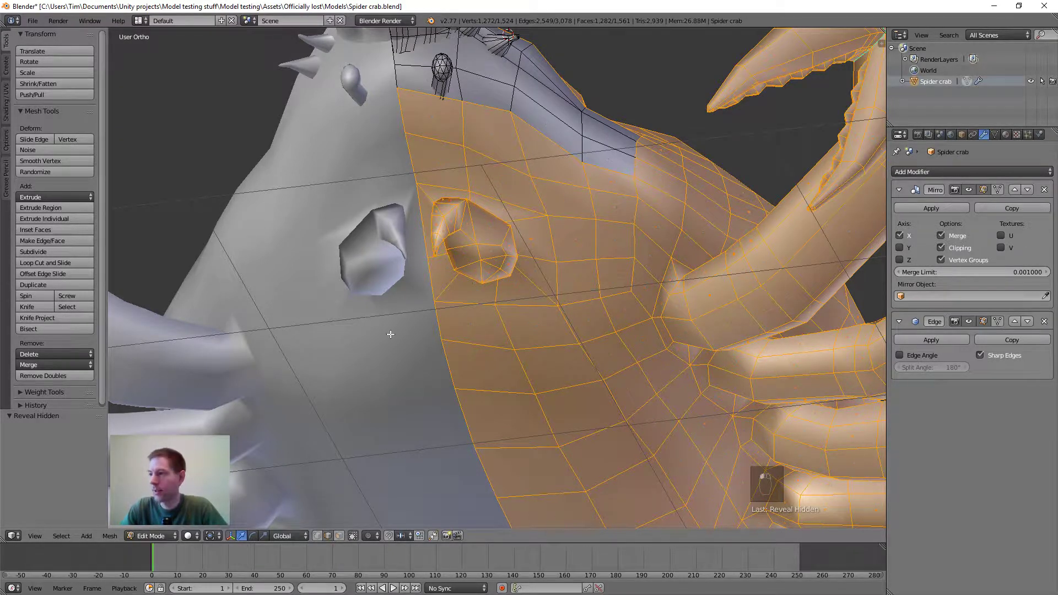
right_click(440, 329)
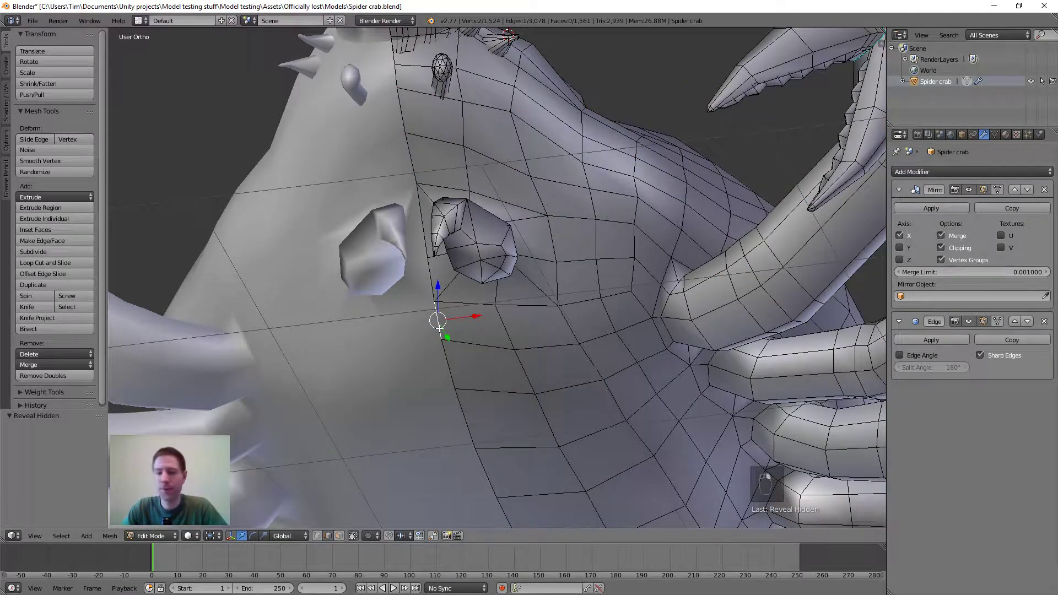
shift+right_click(507, 329)
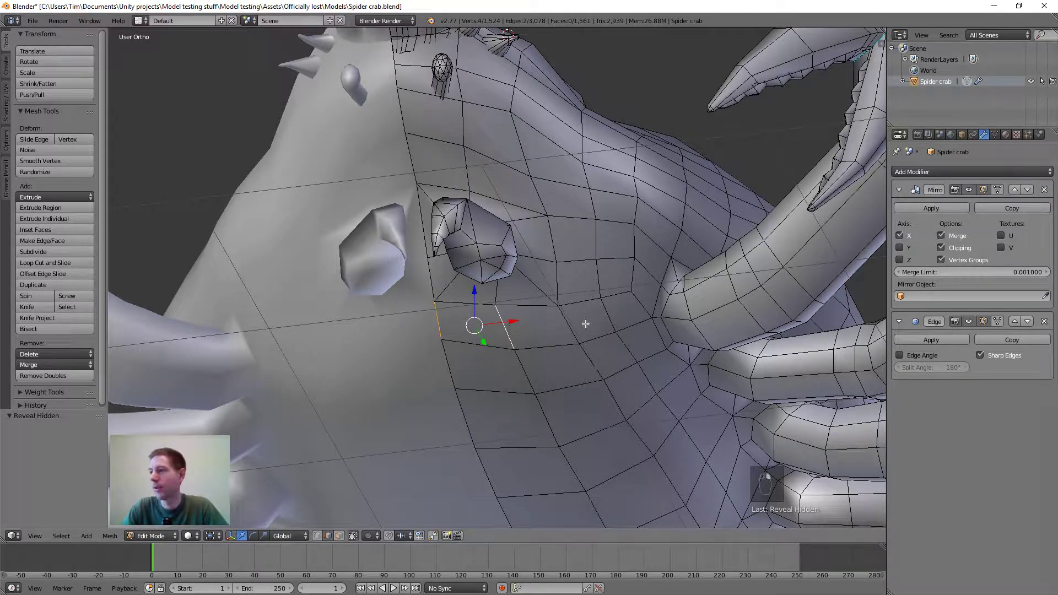
shift+right_click(572, 327)
shift+right_click(579, 300)
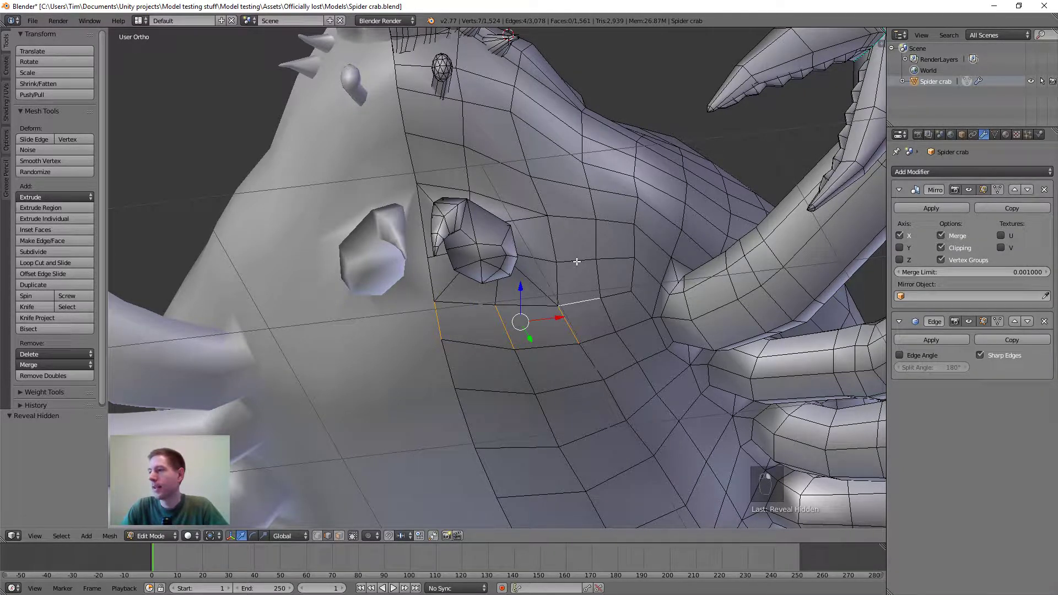
shift+right_click(577, 261)
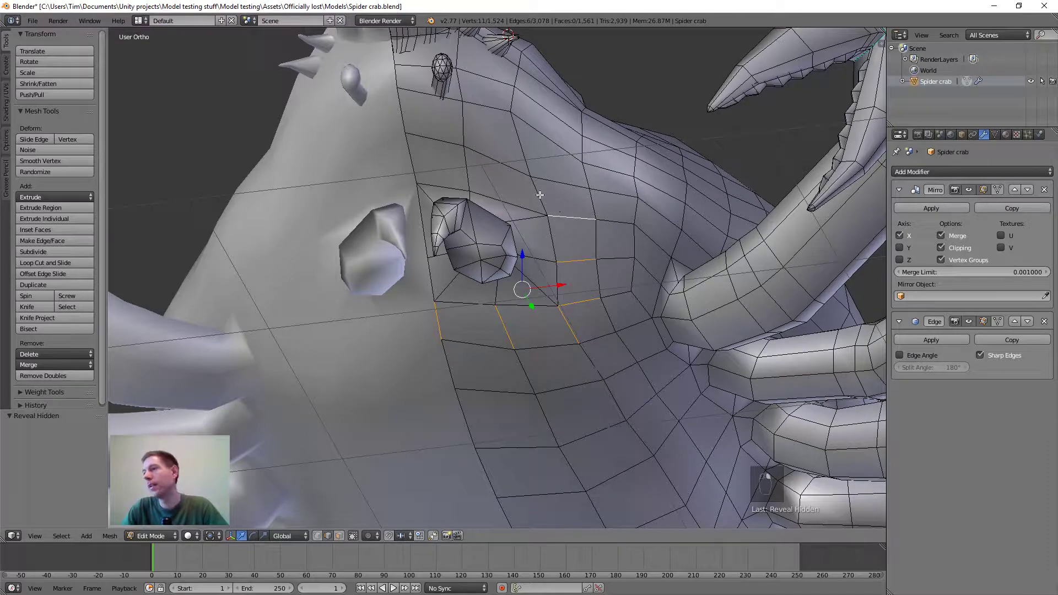
shift+right_click(576, 218)
shift+right_click(538, 194)
shift+right_click(468, 168)
shift+right_click(413, 162)
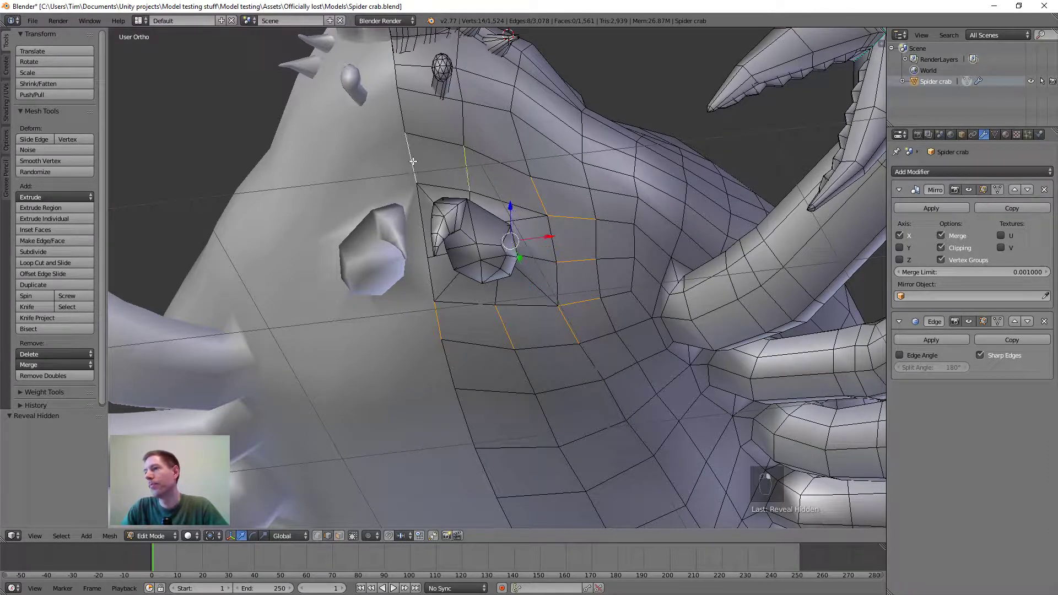
scroll(545, 259, down, 3)
middle_drag(549, 261, 541, 284)
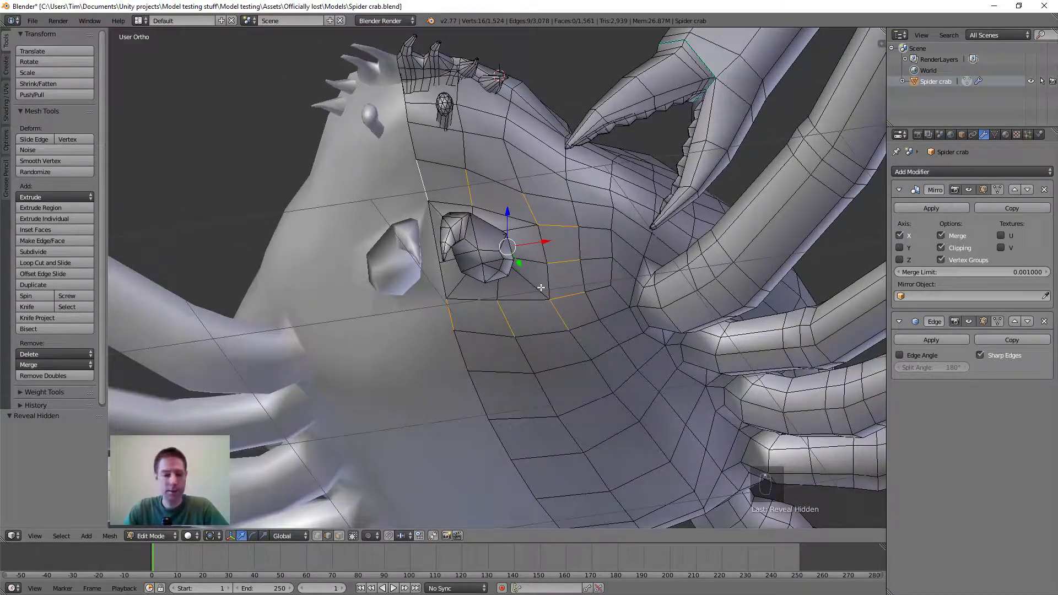
key(w)
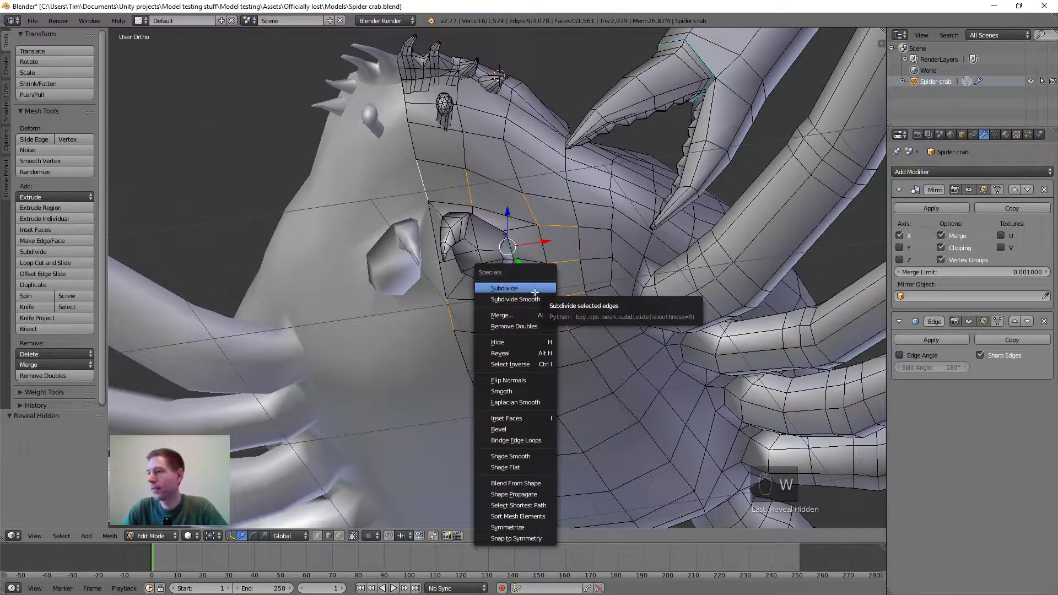
click(508, 288)
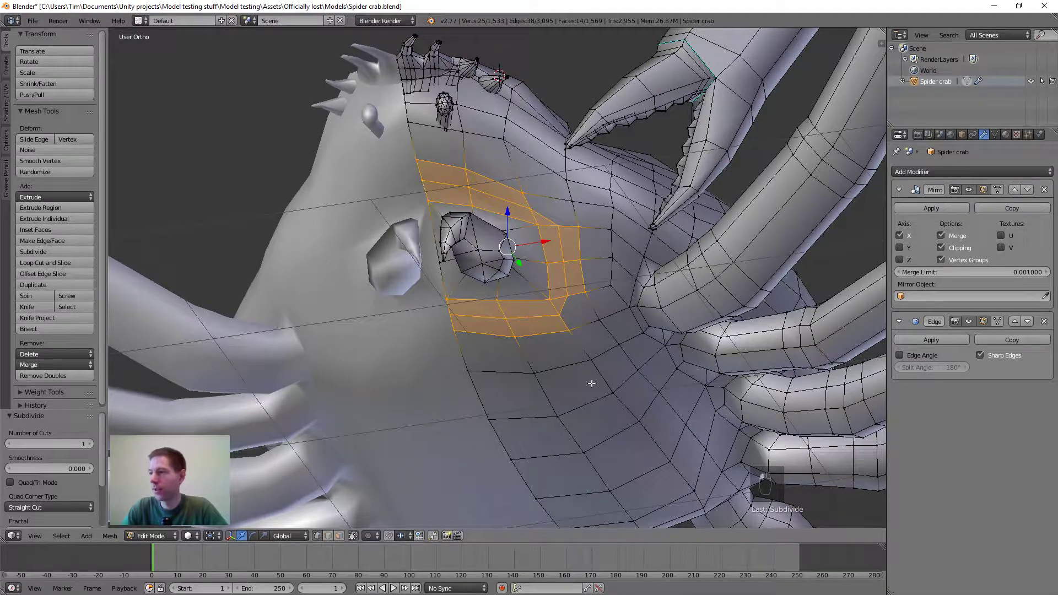
Connect the new vertices beside the mouth opening's lower outer corner to the neighbouring outer corner vertex
right_click(561, 314)
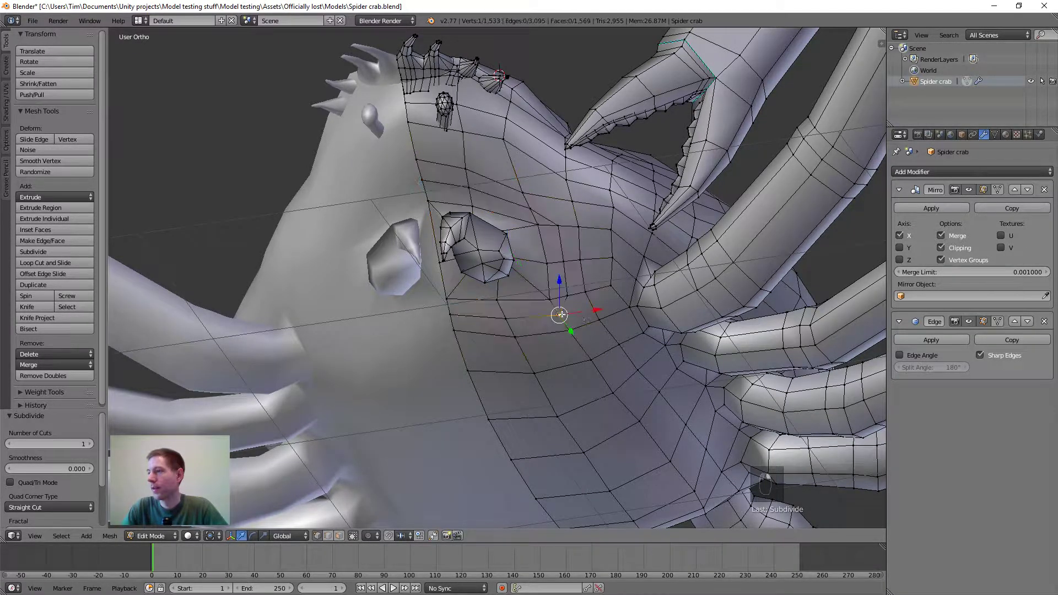
shift+right_click(598, 318)
shift+right_click(571, 295)
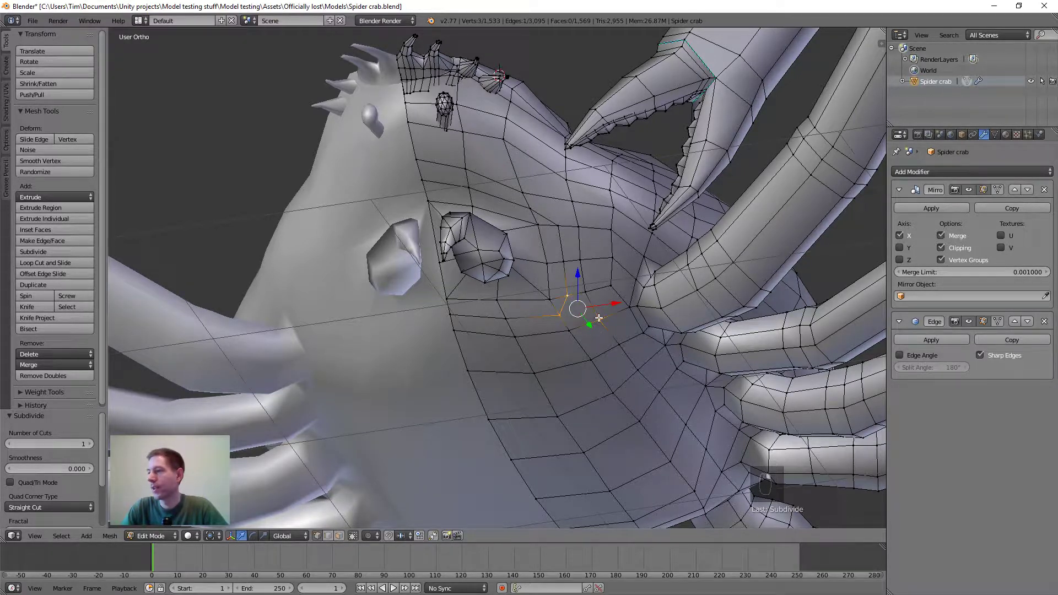
Connect the new vertices across the upper outer corner of the subdivided band around the mouth opening
right_click(560, 224)
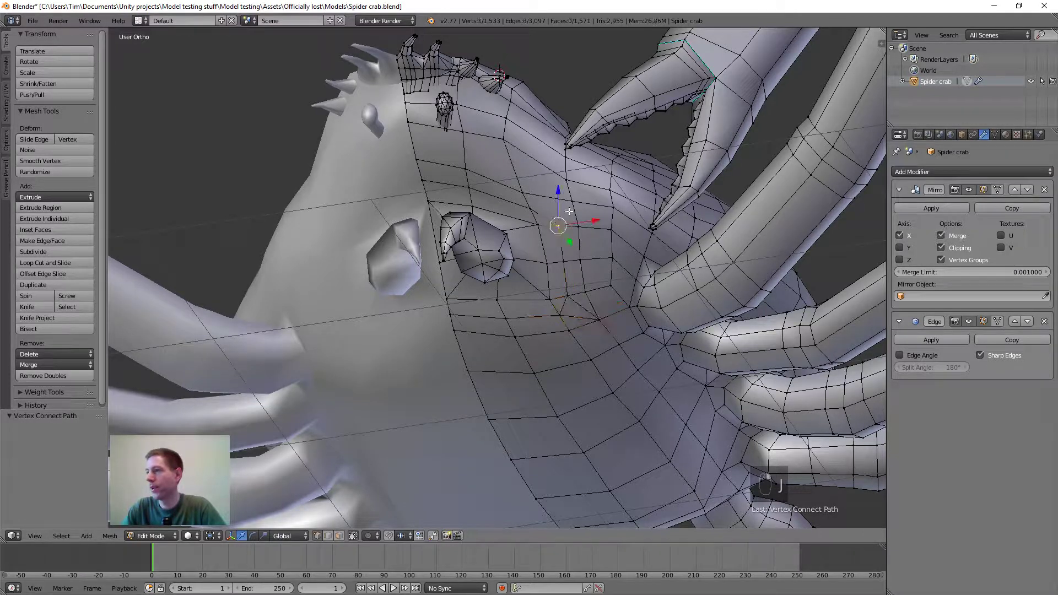
shift+right_click(531, 207)
key(j)
scroll(608, 251, up, 1)
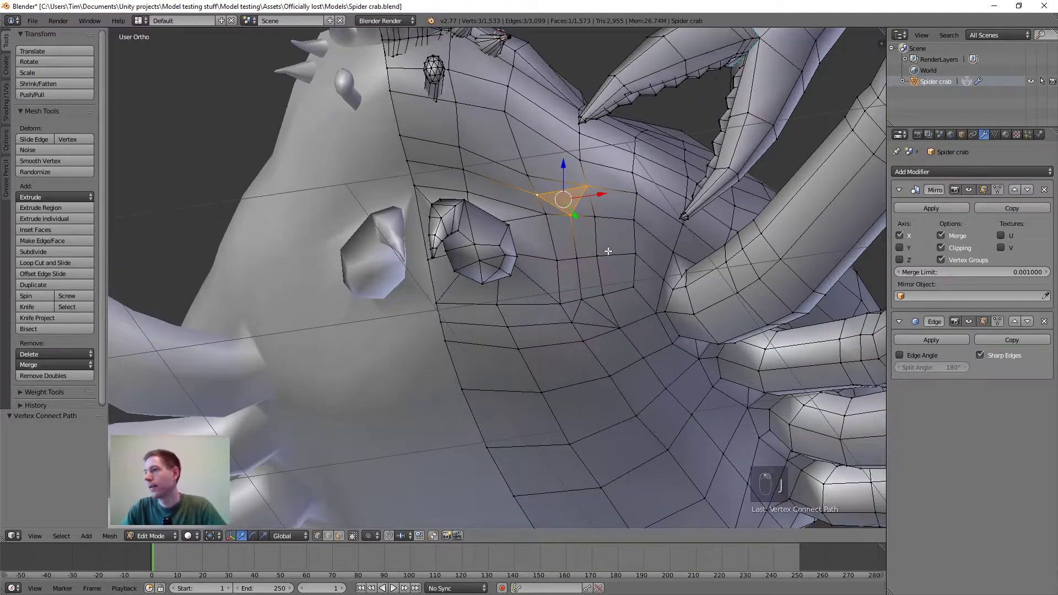
scroll(608, 251, down, 2)
mouse_move(607, 251)
middle_down()
mouse_move(546, 280)
mouse_move(520, 255)
mouse_move(540, 264)
mouse_move(528, 244)
mouse_move(605, 270)
middle_up()
scroll(527, 259, up, 2)
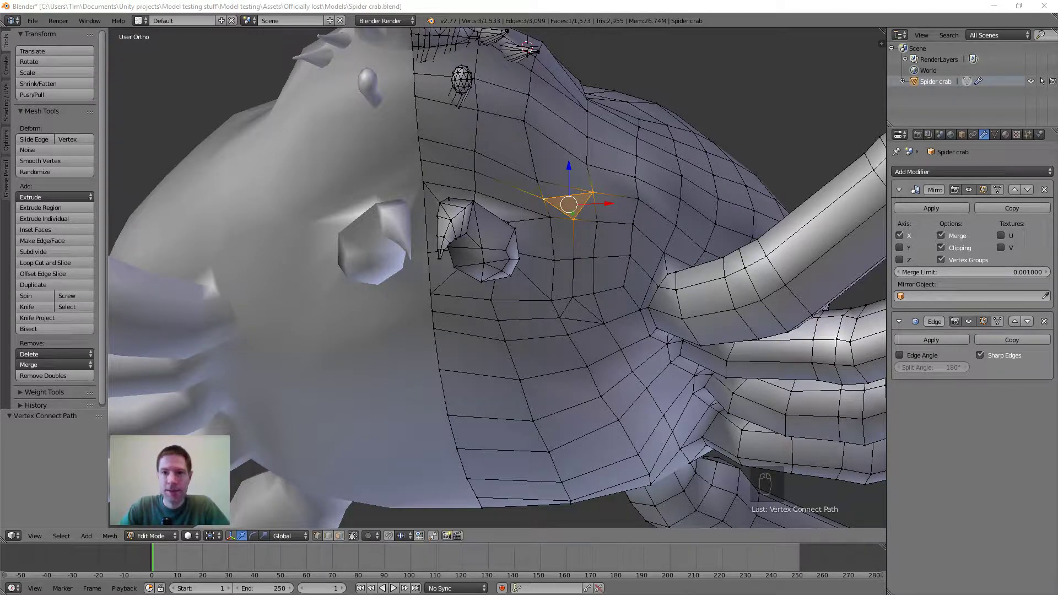
Switch to the browser's giant spider crab image results and view several photos showing the crab's face and leg posture
drag(0, 551, 781, 37)
double_click(783, 36)
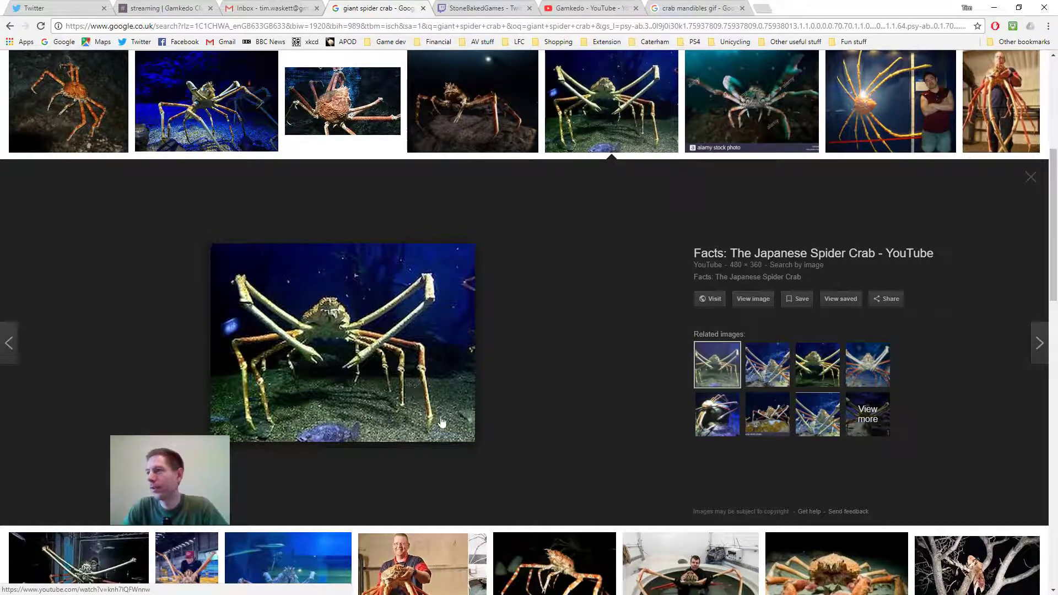
click(225, 146)
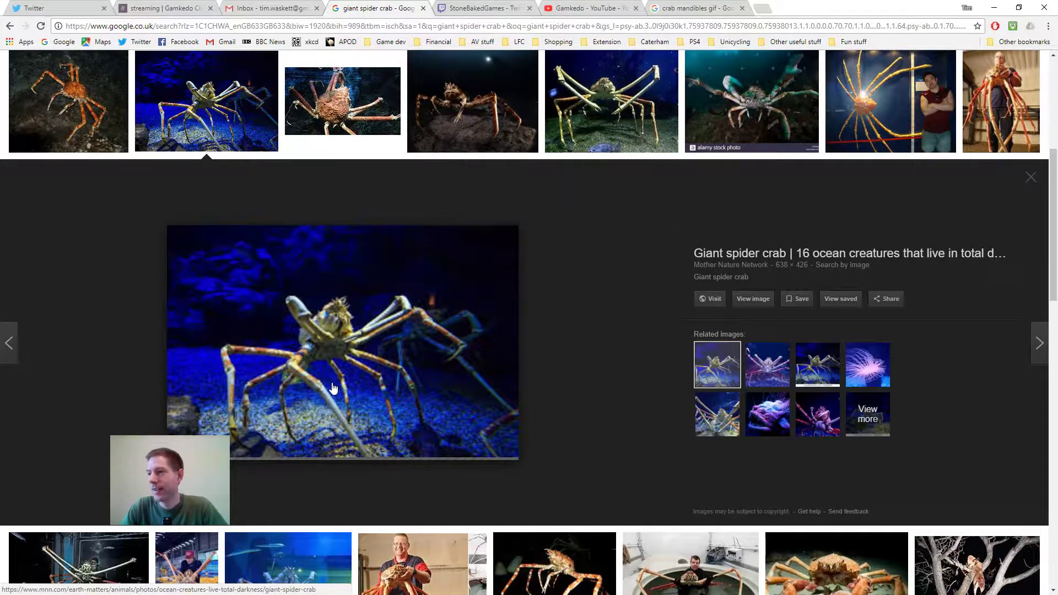
click(761, 377)
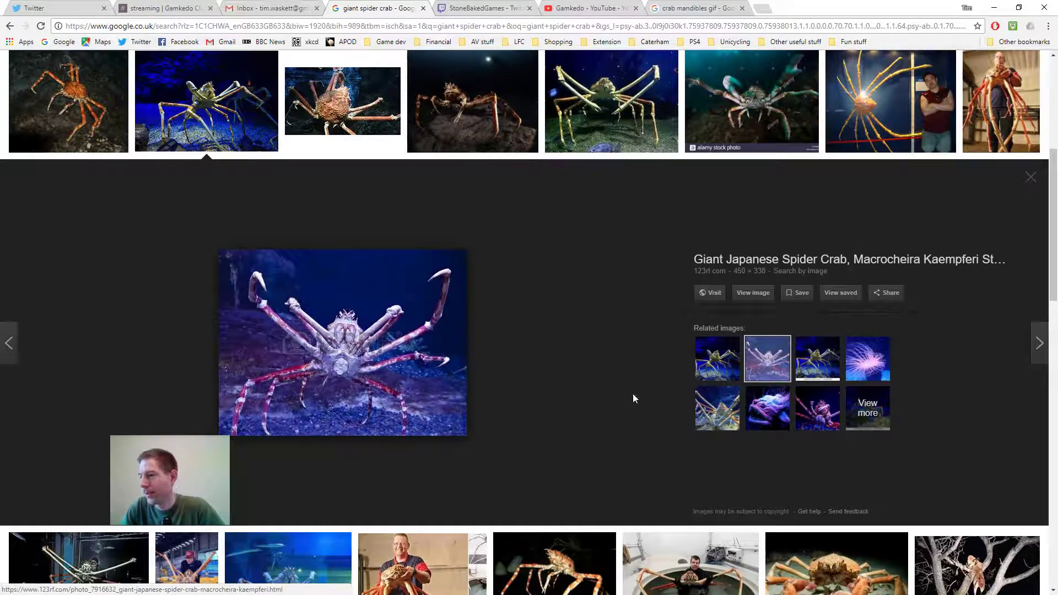
scroll(612, 403, down, 1)
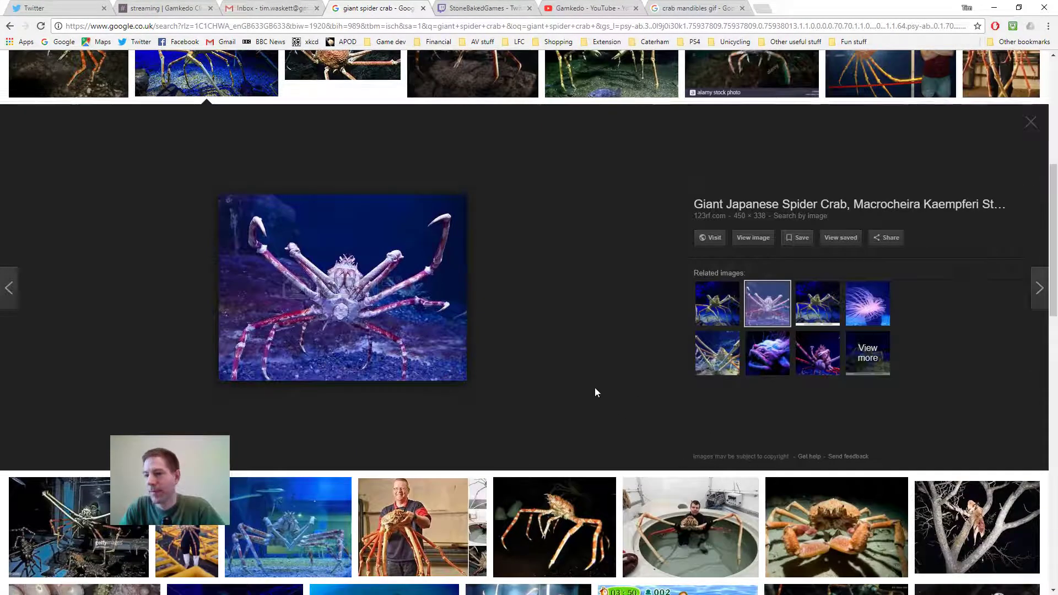
scroll(595, 392, down, 2)
click(296, 416)
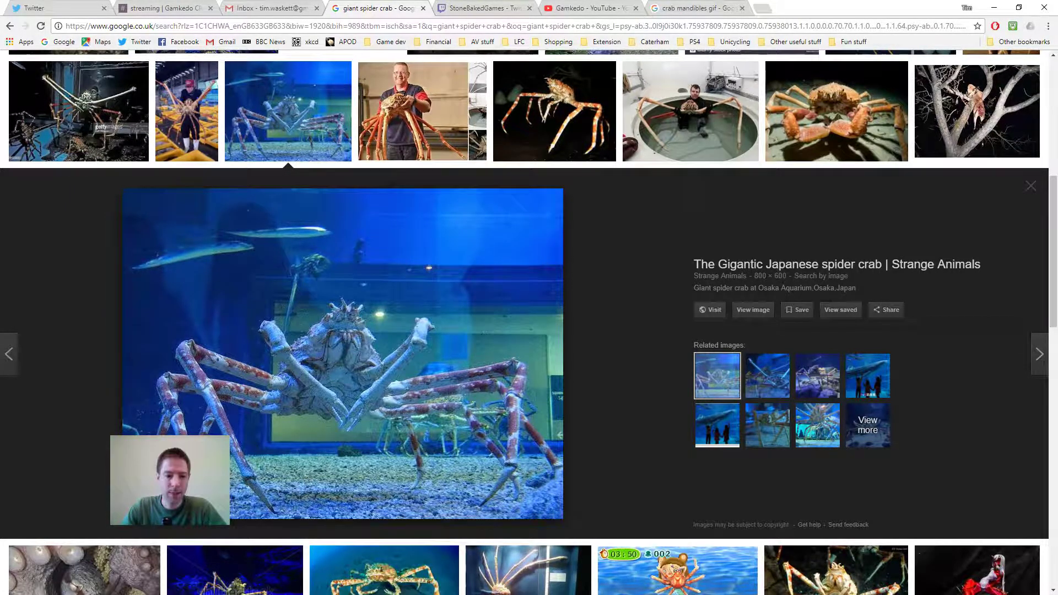
Return to Blender and examine the whole crab model's body and leg proportions from the front, above and the sides
key(alt+Tab)
scroll(627, 288, down, 8)
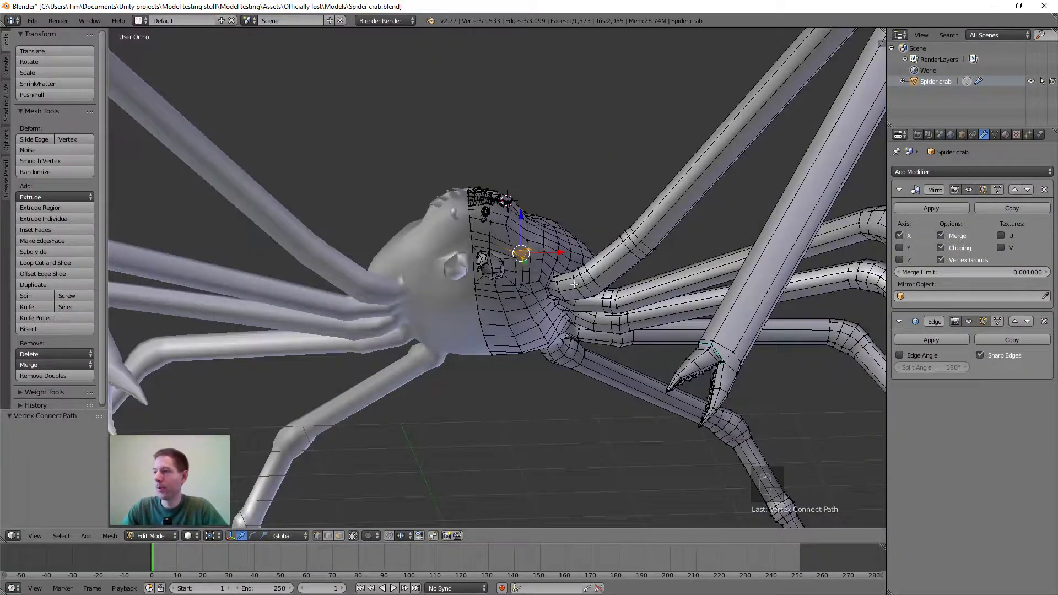
middle_drag(530, 276, 524, 287)
scroll(531, 303, down, 5)
middle_drag(534, 341, 592, 304)
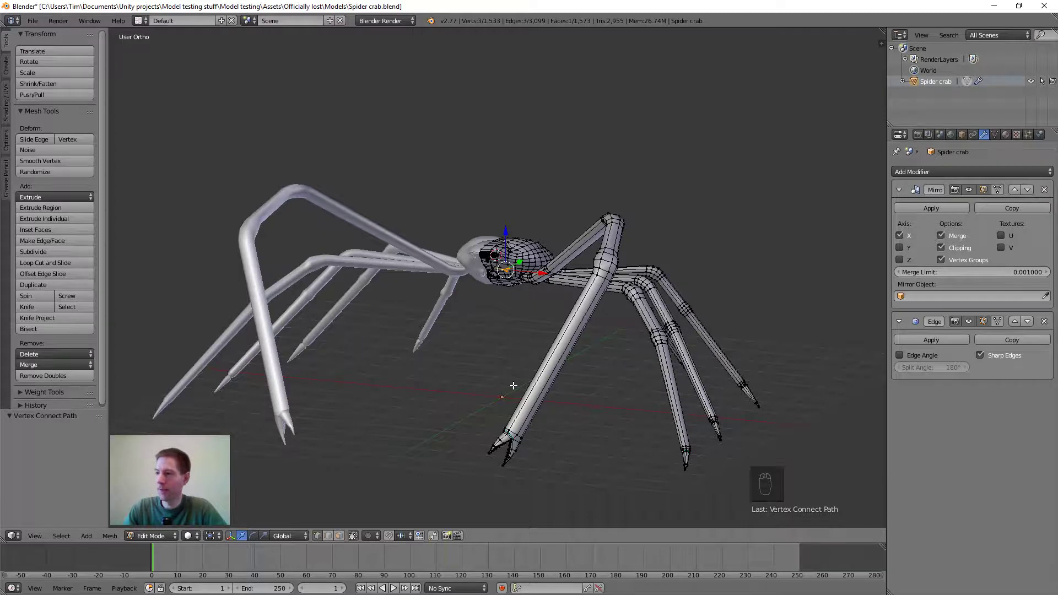
middle_drag(514, 386, 524, 420)
scroll(531, 353, down, 4)
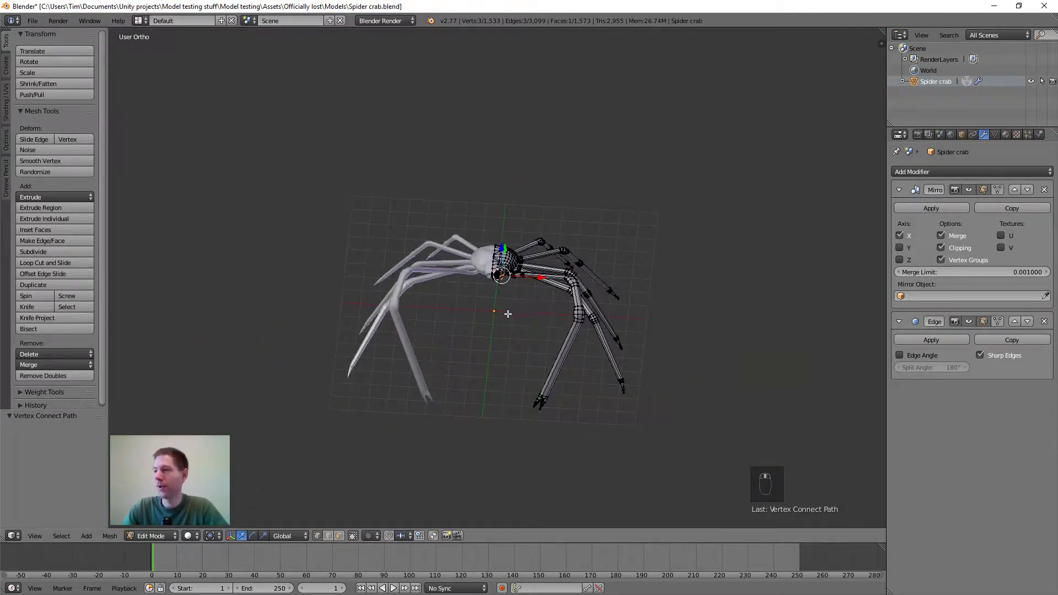
middle_drag(507, 313, 466, 293)
middle_drag(522, 326, 572, 322)
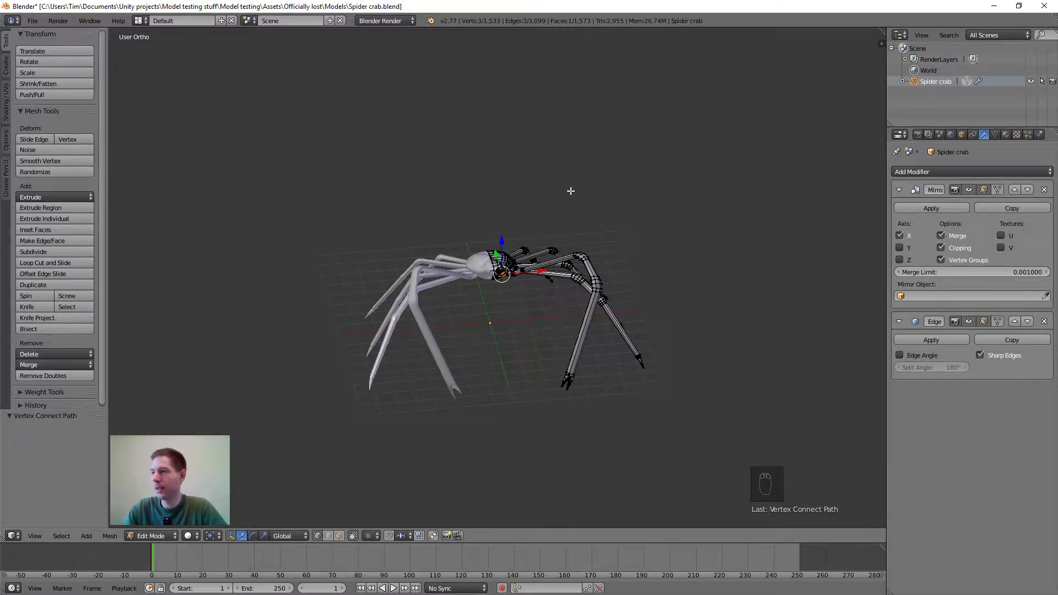
middle_drag(415, 251, 505, 282)
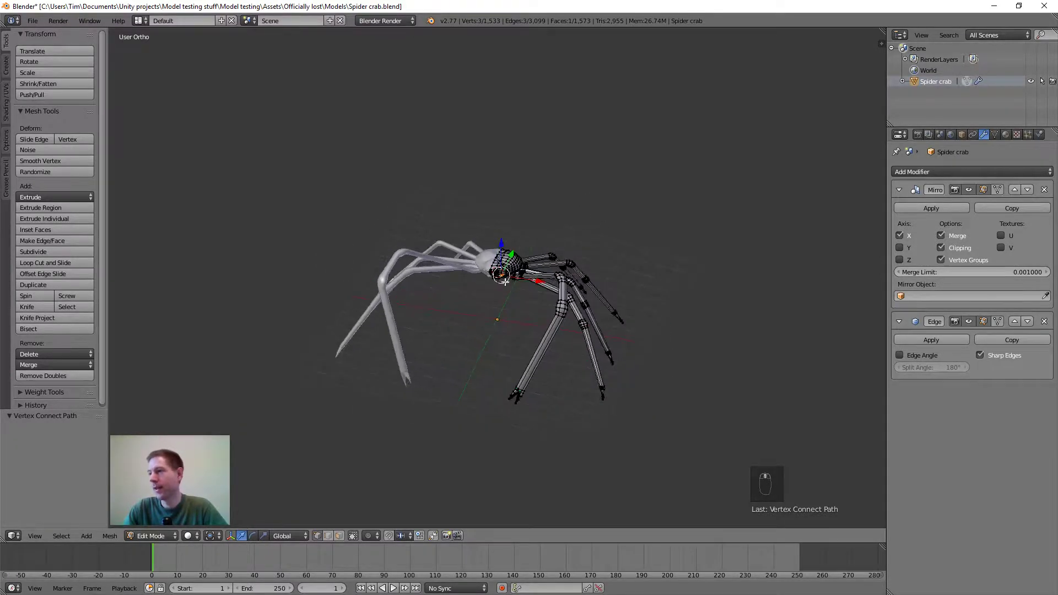
scroll(553, 219, up, 4)
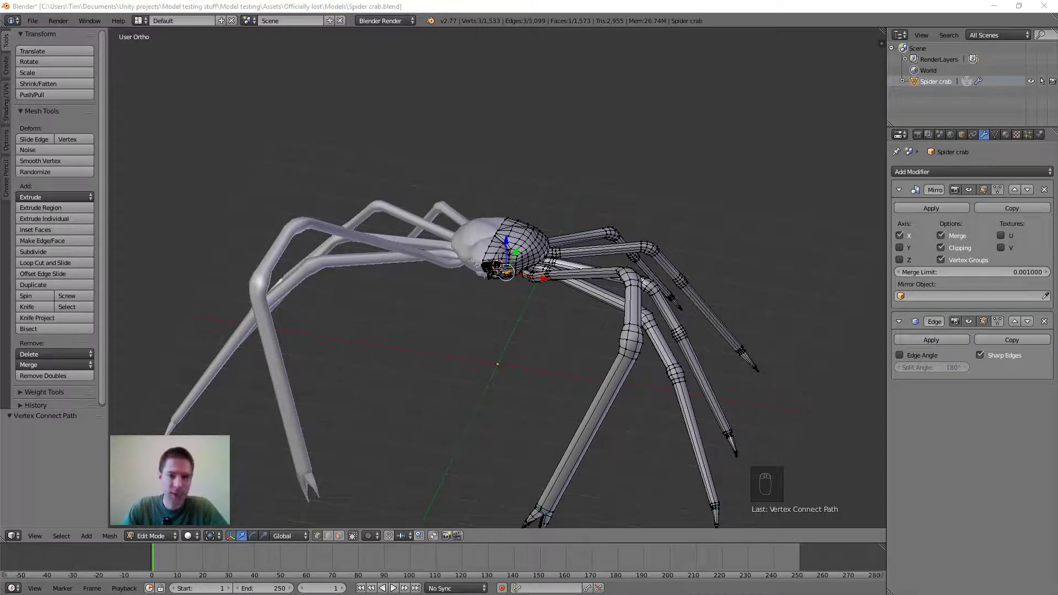
Look again at the Gigantic Japanese spider crab photo in the browser for comparison, then return to Blender
key(alt+Tab)
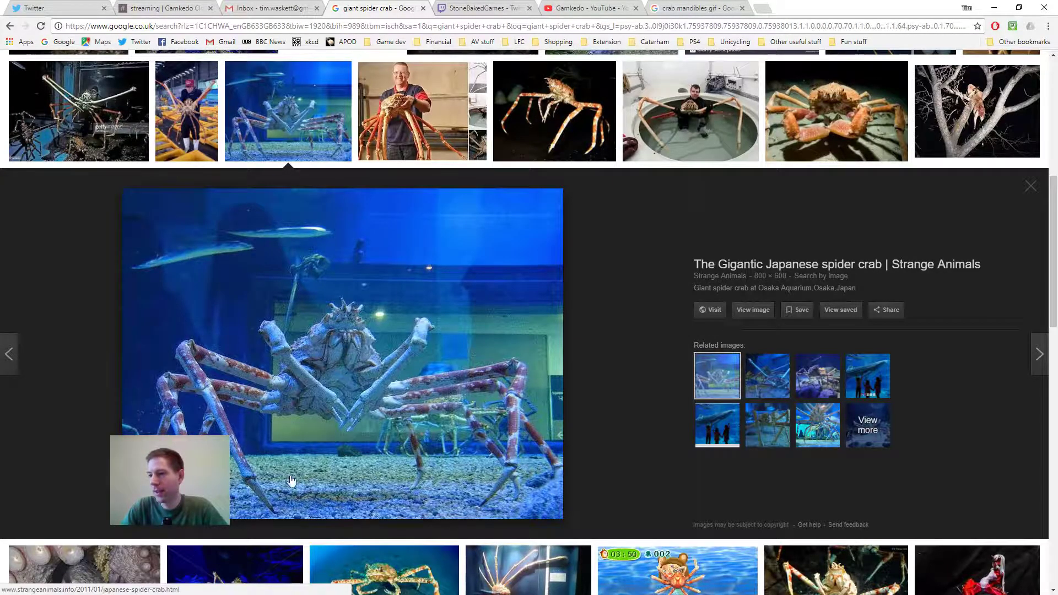
scroll(398, 430, down, 1)
scroll(398, 430, down, 1)
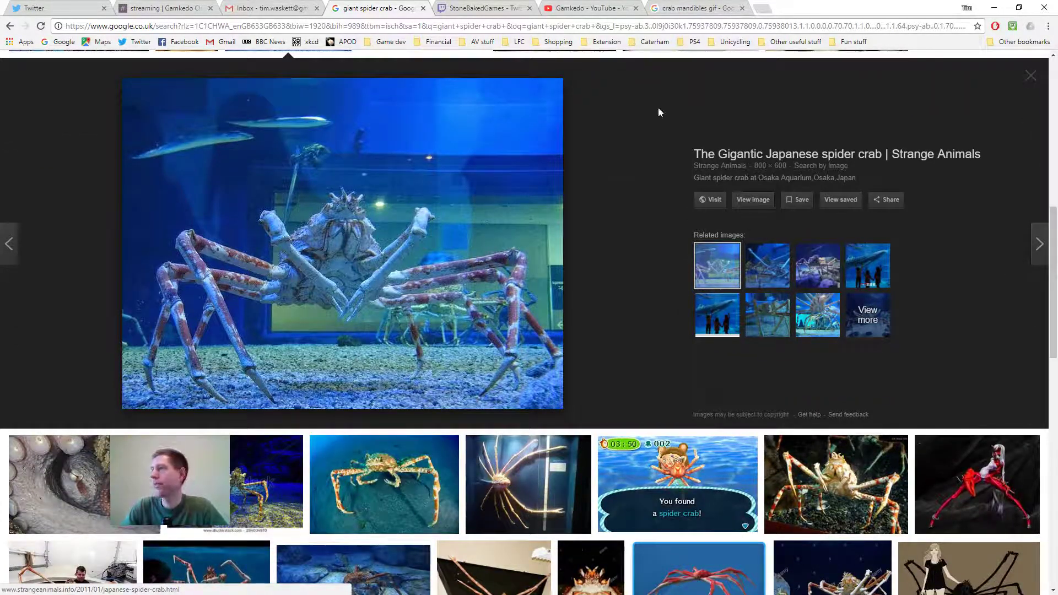
key(alt+Tab)
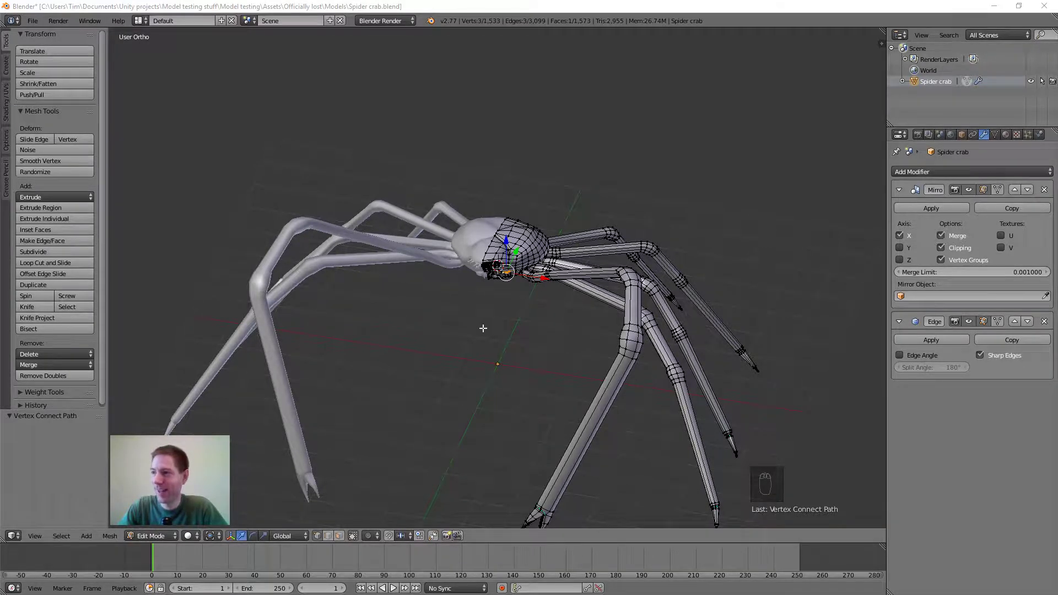
Undo the recent vertex connections at the outer corners of the band around the mouth opening
scroll(474, 325, up, 1)
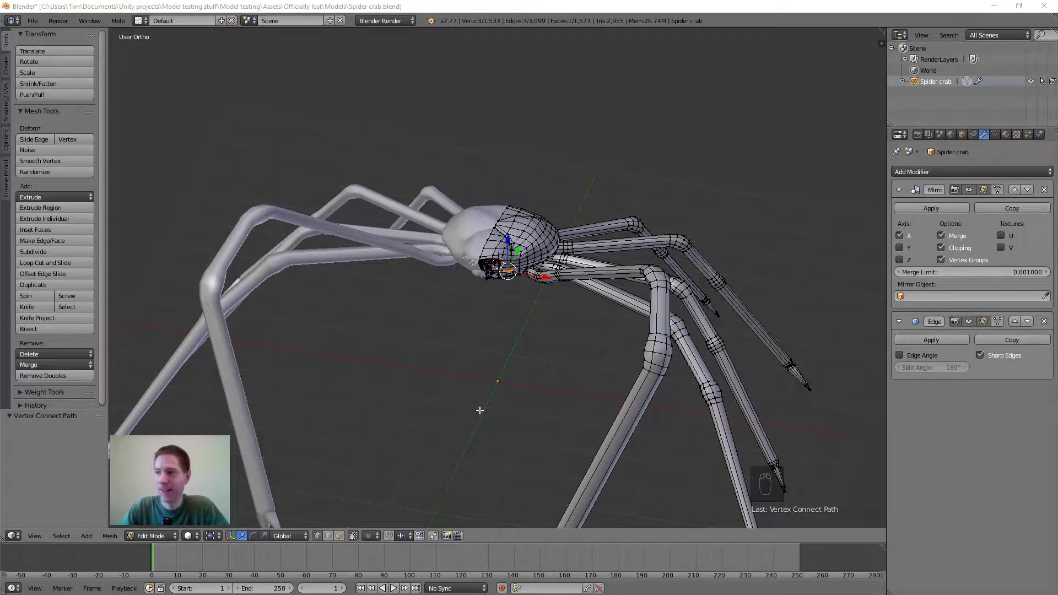
scroll(523, 344, down, 4)
middle_drag(512, 366, 509, 336)
scroll(508, 337, up, 10)
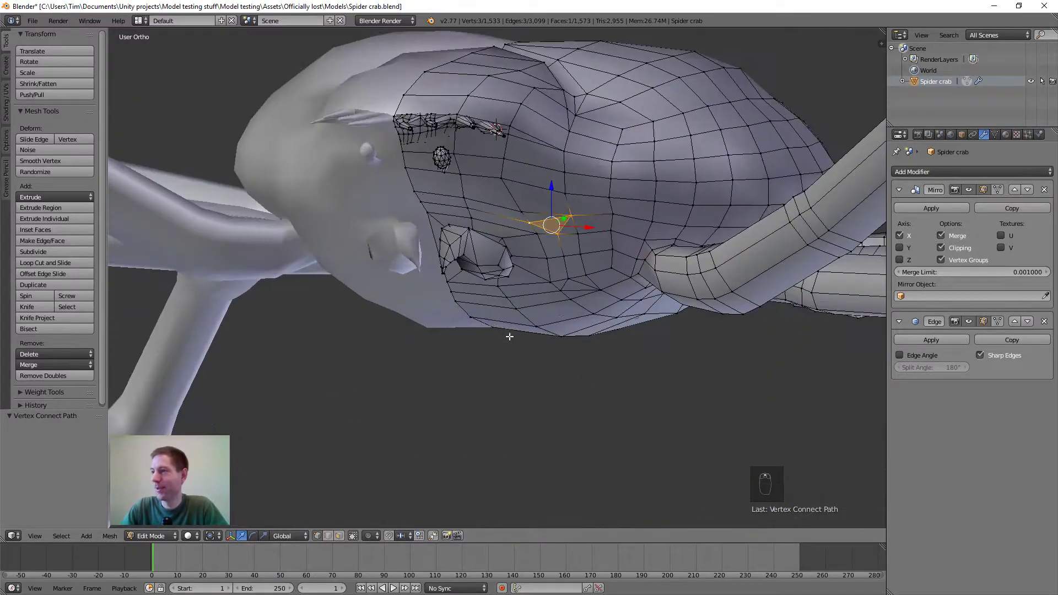
middle_drag(509, 336, 570, 287)
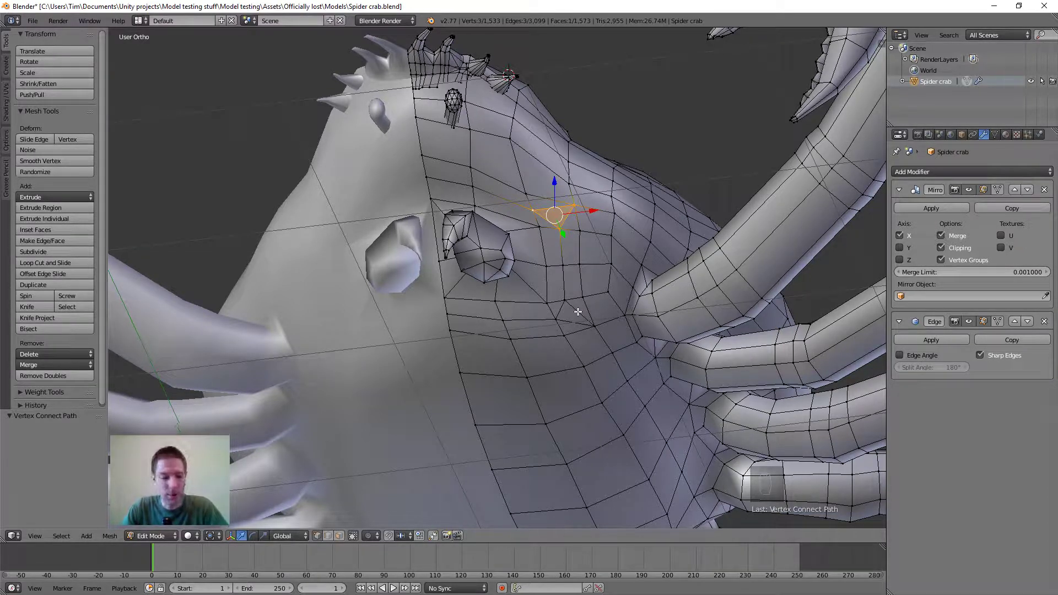
key(ctrl+z)
key(ctrl+z)
key(ctrl+z)
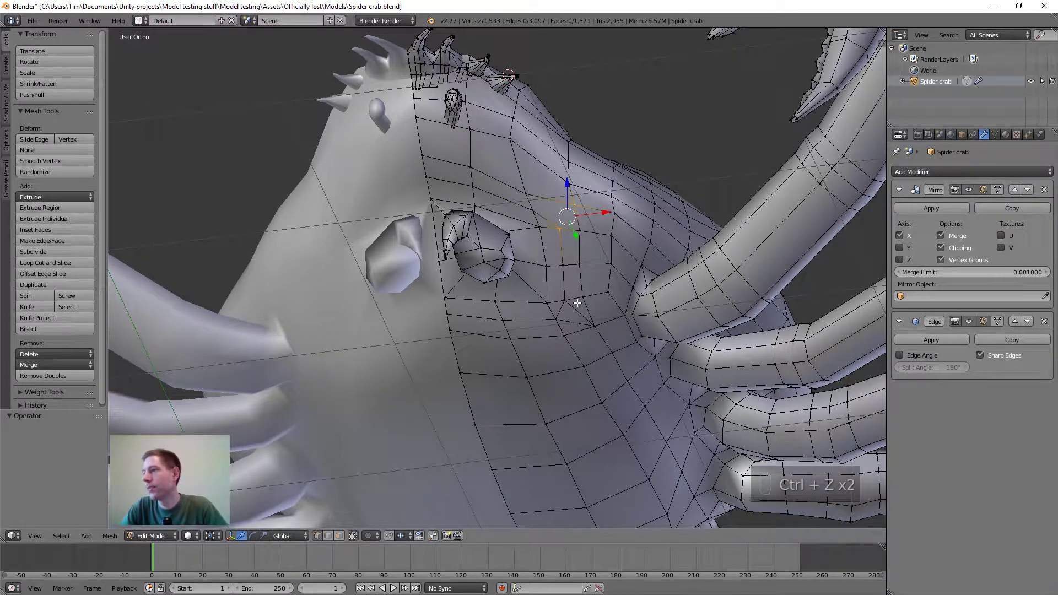
key(ctrl+z)
key(ctrl+z)
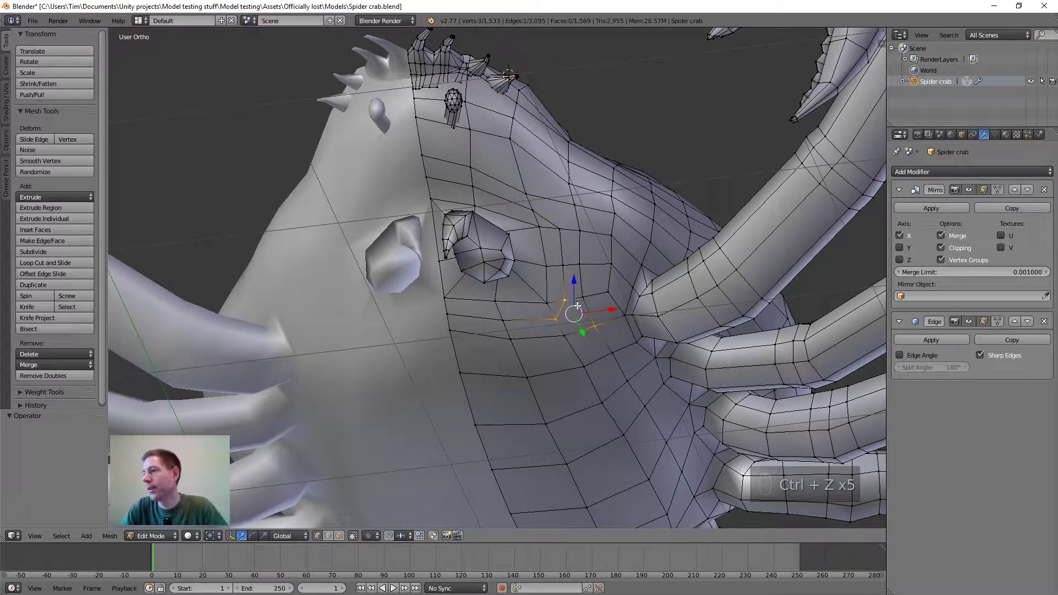
Connect one vertex pair diagonally at the lower outer corner of the mouth band and another pair at the upper outer corner
right_click(565, 333)
shift+right_click(582, 297)
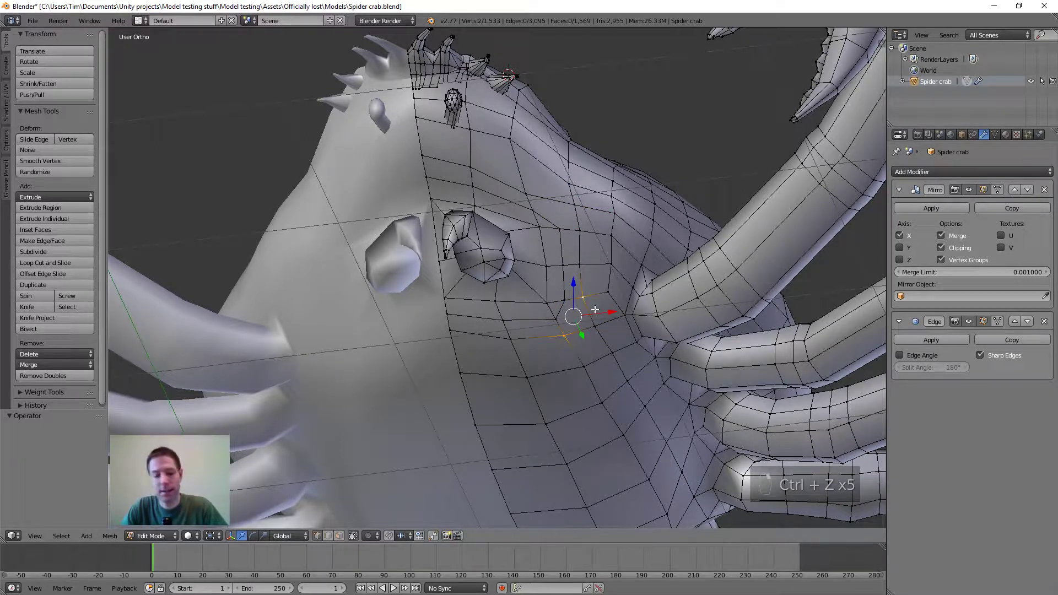
key(j)
right_click(579, 231)
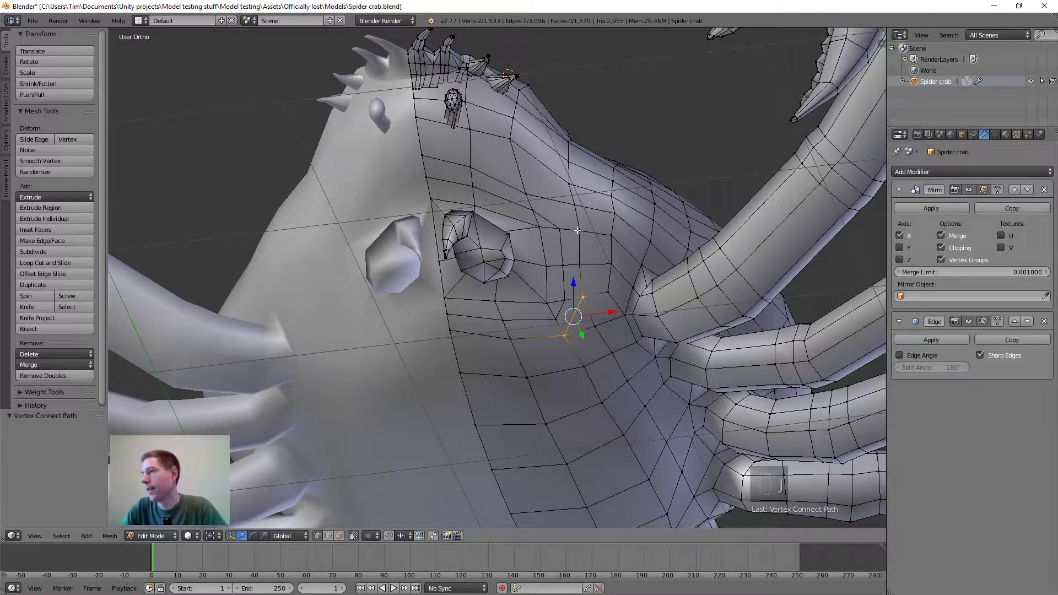
shift+right_click(526, 192)
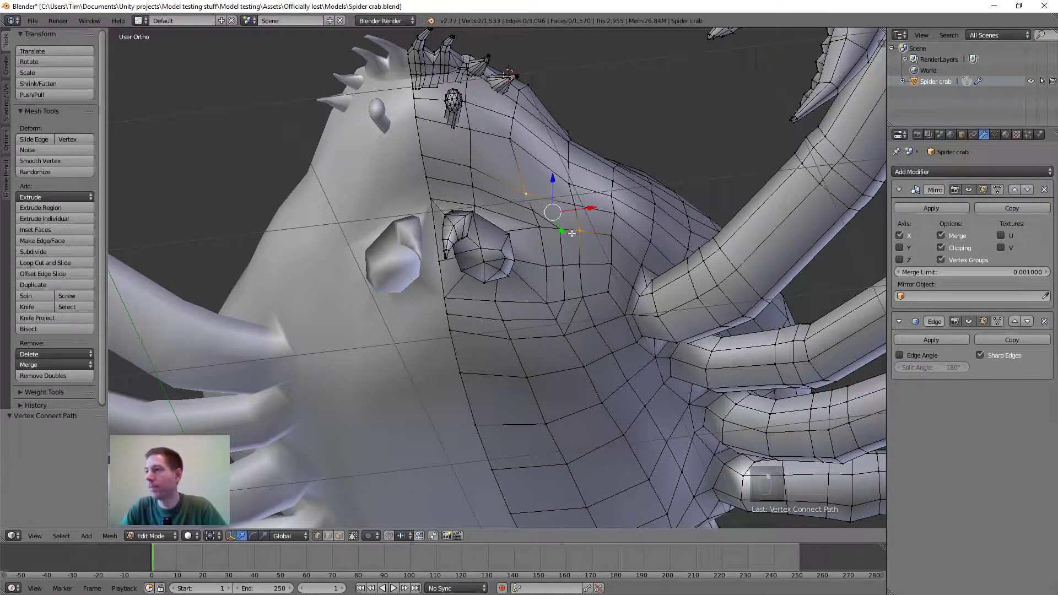
key(j)
middle_drag(572, 234, 612, 317)
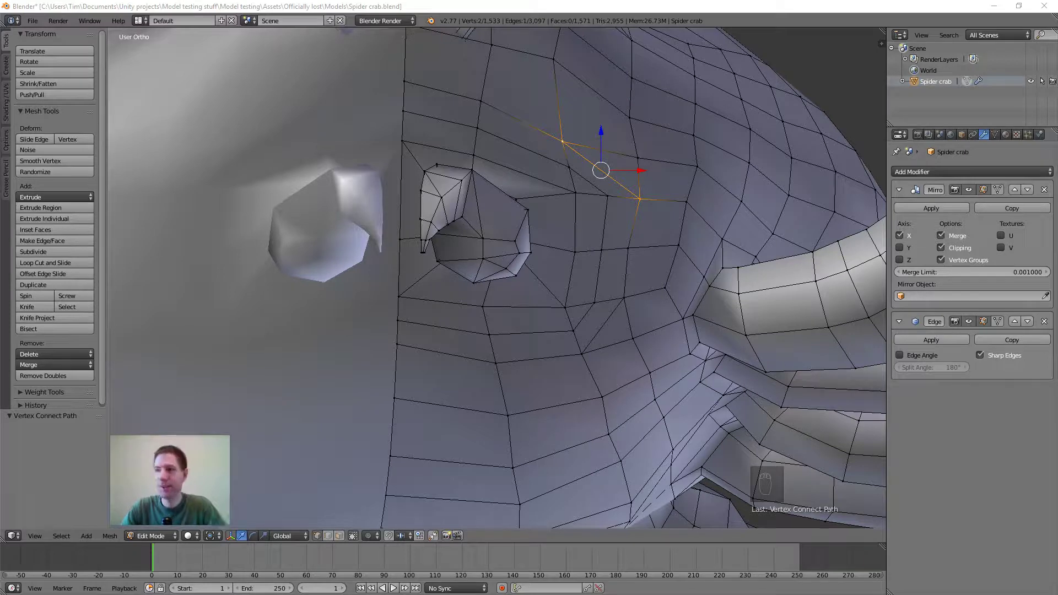
Switch to face selection and circle-select the faces of the mouth opening and the band surrounding it
scroll(522, 304, down, 1)
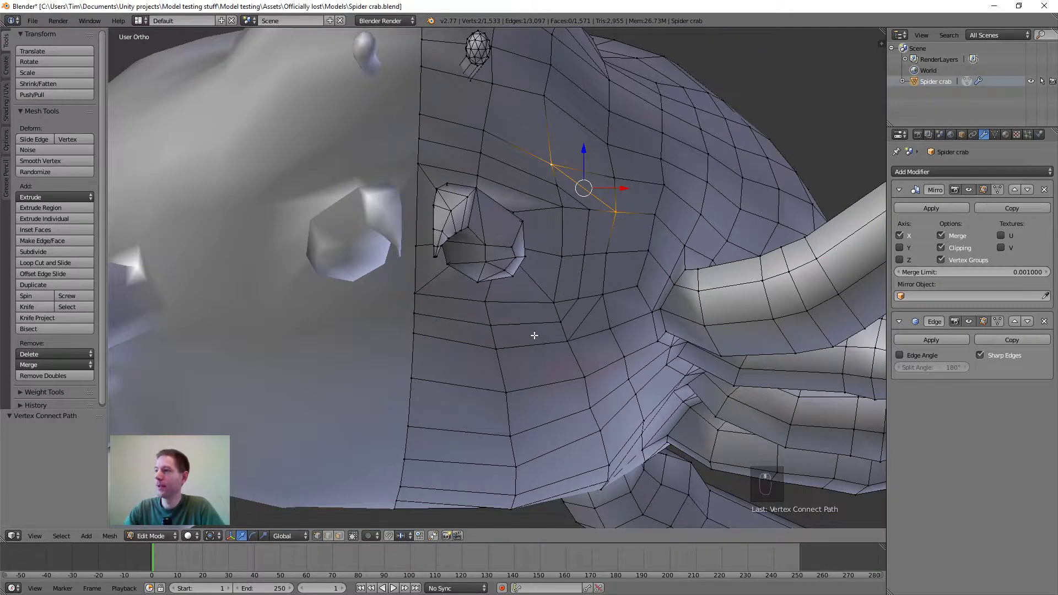
middle_drag(534, 335, 522, 320)
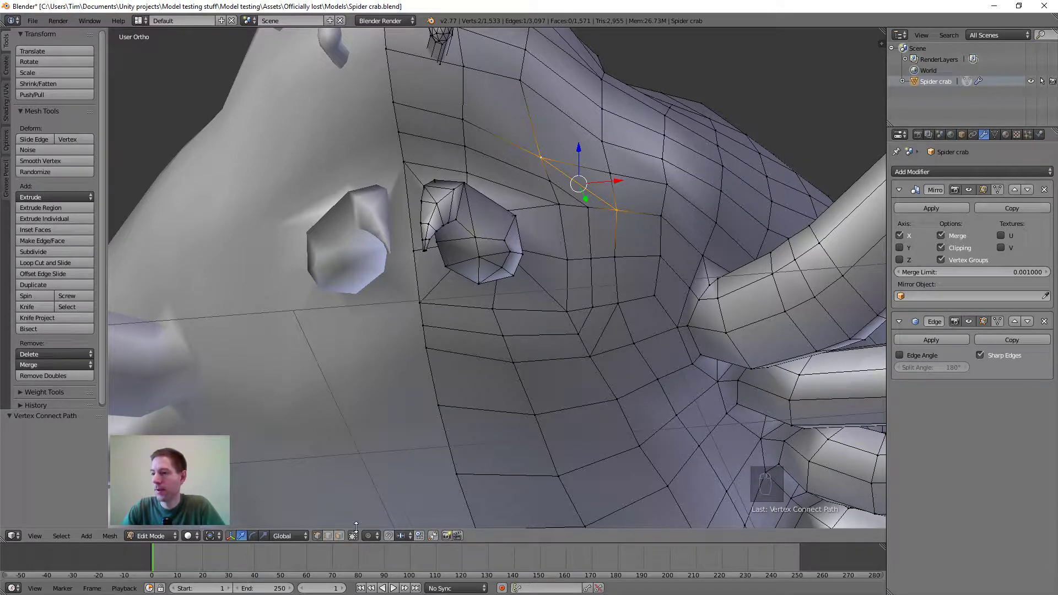
click(339, 535)
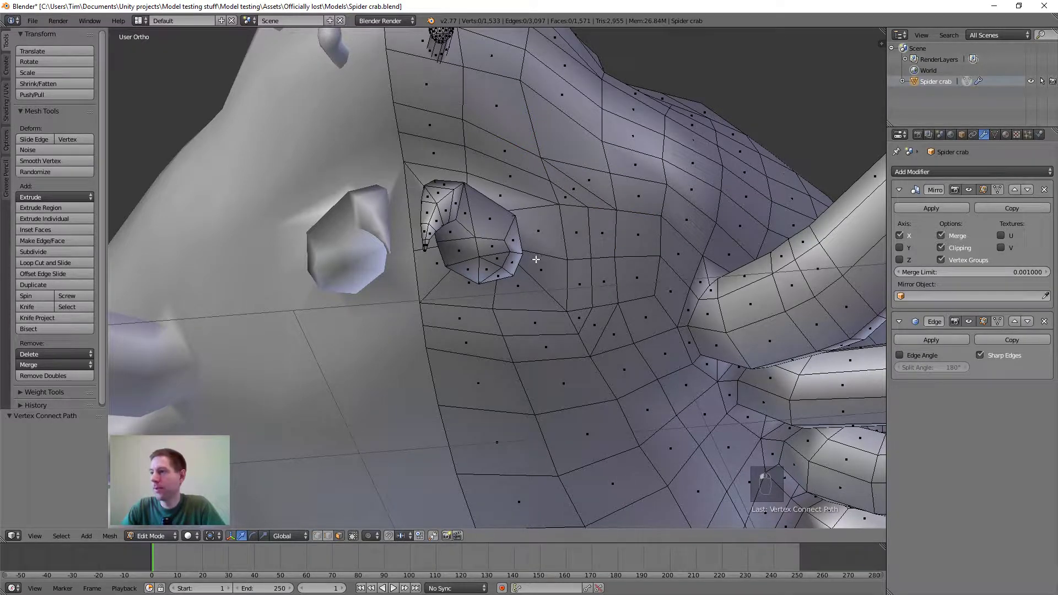
middle_drag(536, 259, 484, 255)
key(c)
mouse_move(484, 255)
mouse_down()
mouse_move(474, 292)
mouse_move(523, 298)
mouse_move(537, 278)
mouse_move(512, 215)
mouse_move(496, 204)
mouse_move(447, 231)
mouse_move(451, 221)
mouse_up()
middle_drag(448, 247, 469, 272)
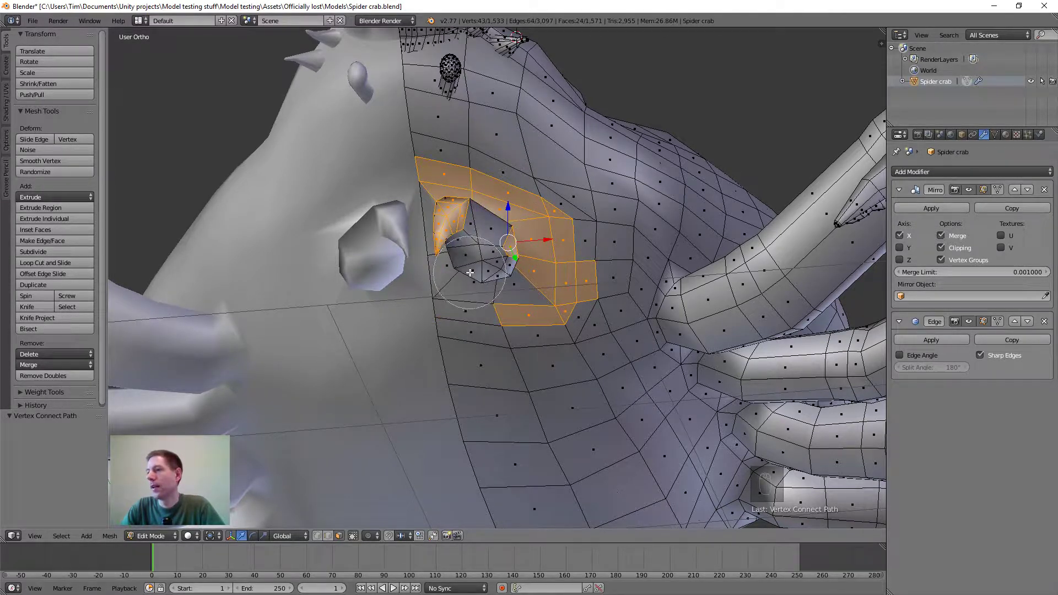
mouse_move(480, 246)
mouse_down()
mouse_move(462, 228)
mouse_move(494, 267)
mouse_move(479, 273)
mouse_up()
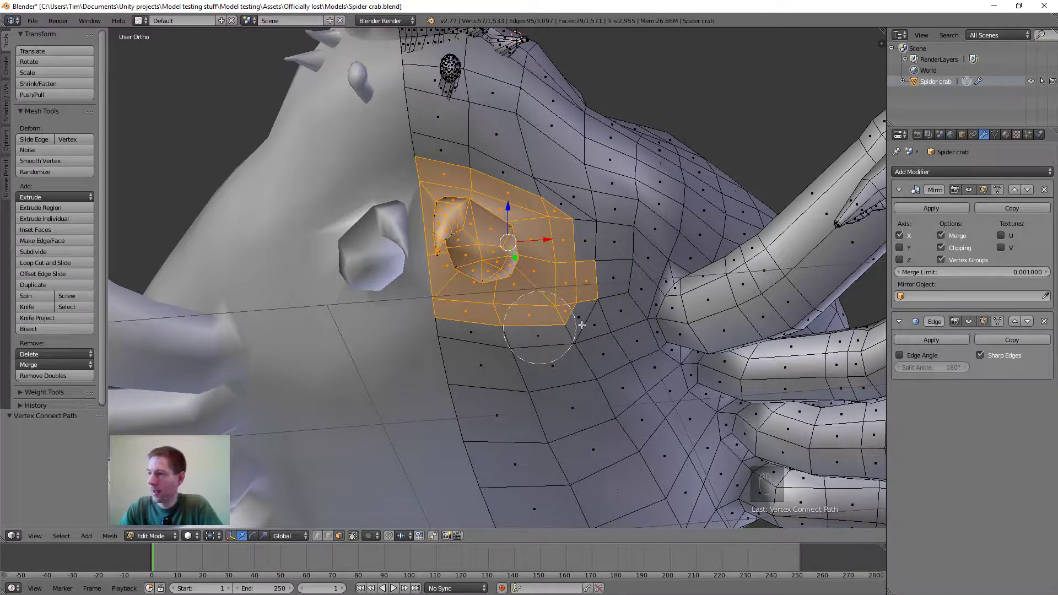
Rework the selection beside the mouth's outer edge so it covers the full columns of faces between the upper and lower band
middle_click(605, 286)
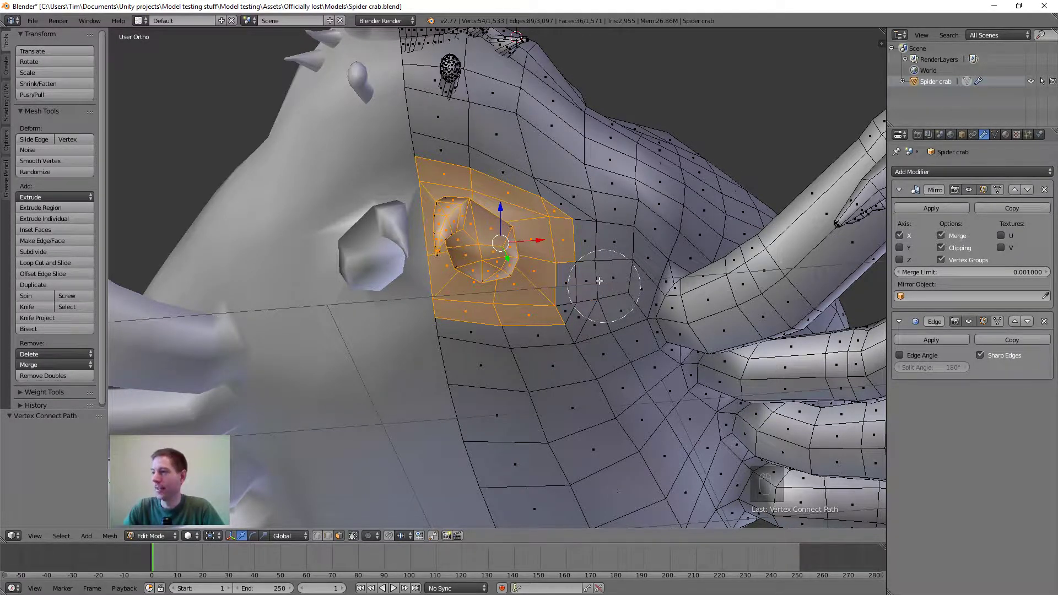
middle_click(599, 281)
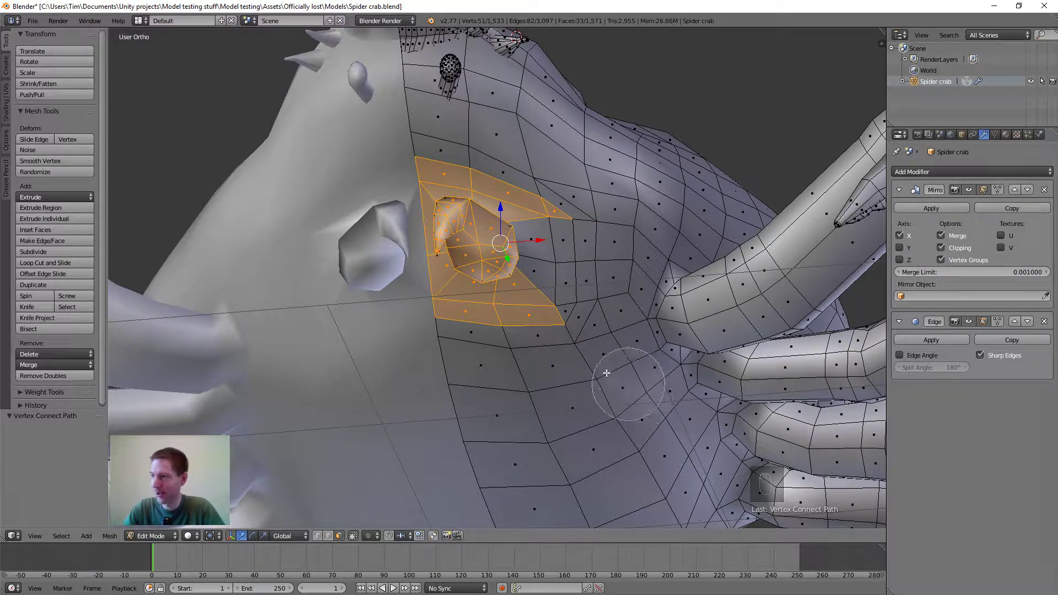
right_click(613, 376)
mouse_move(603, 321)
middle_down()
mouse_move(573, 333)
mouse_move(664, 318)
mouse_move(616, 328)
mouse_move(569, 267)
middle_up()
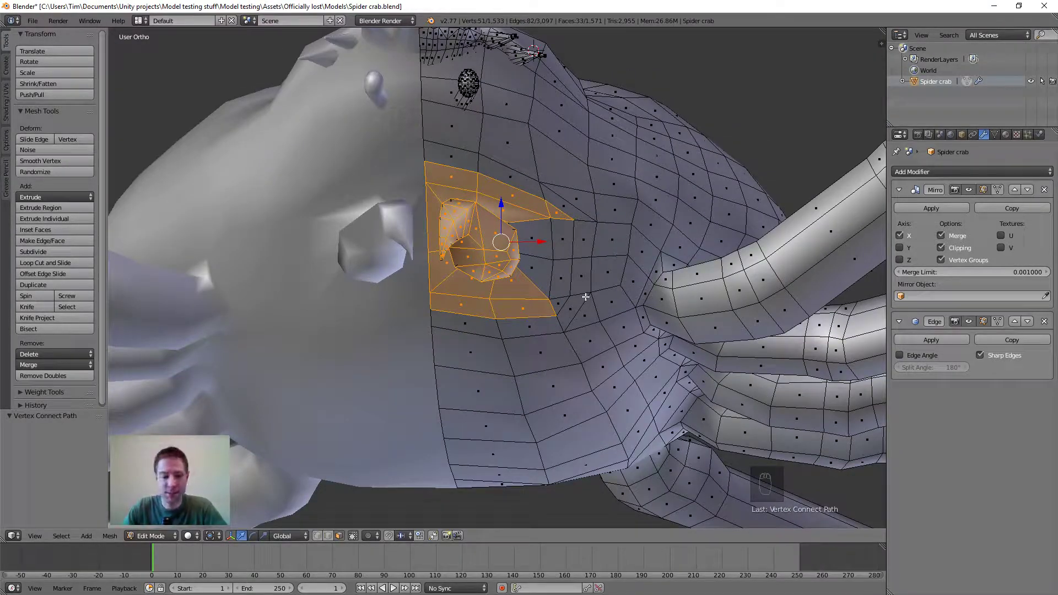
key(c)
mouse_move(559, 286)
mouse_down()
mouse_move(556, 248)
mouse_move(529, 286)
mouse_move(514, 252)
mouse_up()
right_click(515, 252)
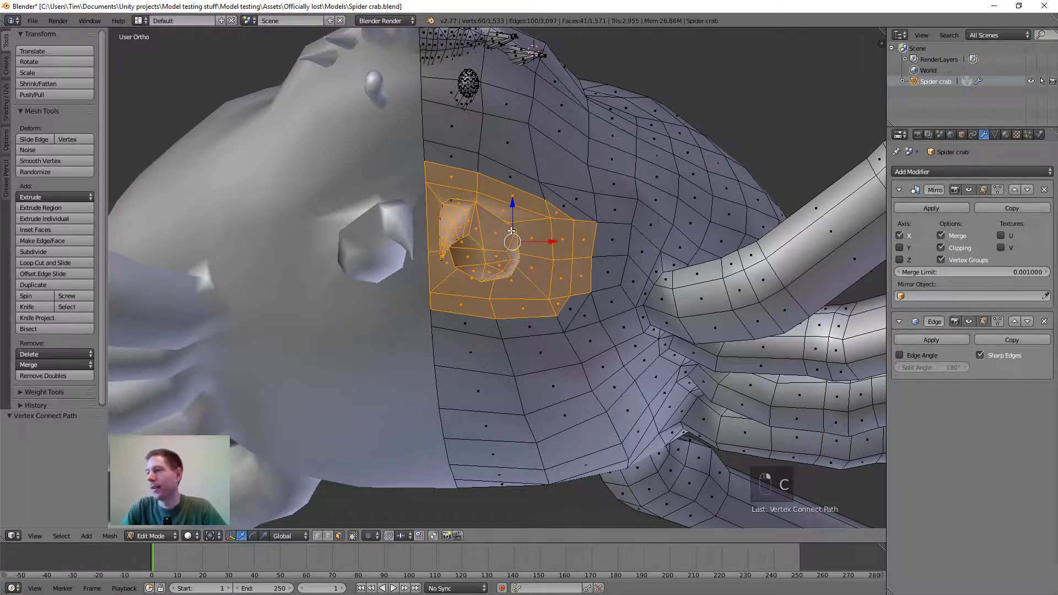
Add the missed faces on the hidden sides of the mouth cavity and its pointed mouthpart to the selection
scroll(511, 231, up, 2)
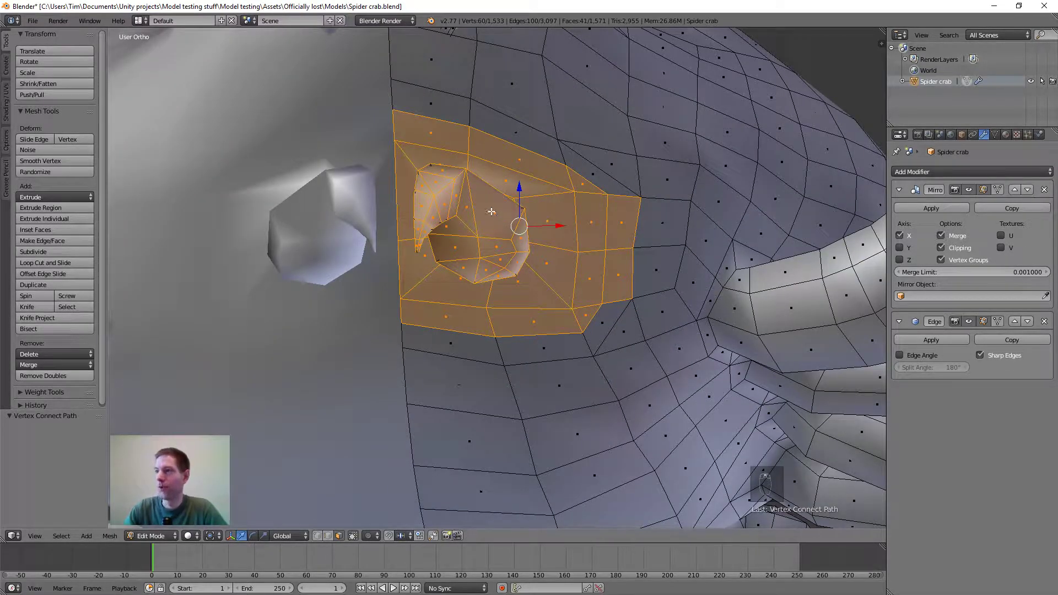
middle_drag(491, 212, 390, 267)
scroll(390, 266, up, 5)
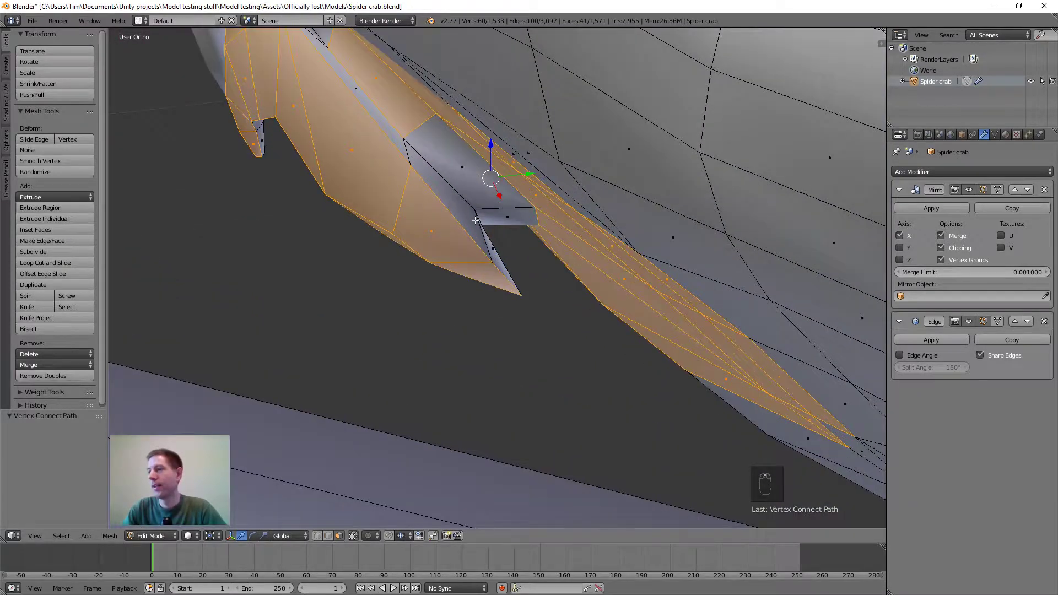
key(c)
drag(475, 221, 434, 177)
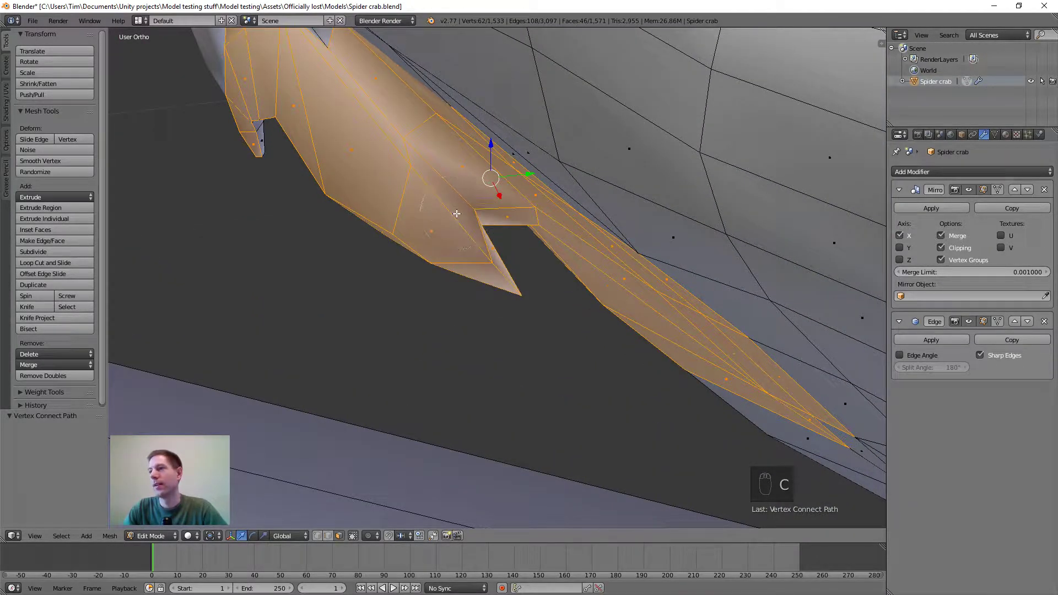
mouse_move(456, 213)
middle_down()
mouse_move(413, 220)
mouse_move(489, 213)
mouse_move(553, 223)
mouse_move(472, 212)
middle_up()
key(c)
drag(473, 212, 484, 354)
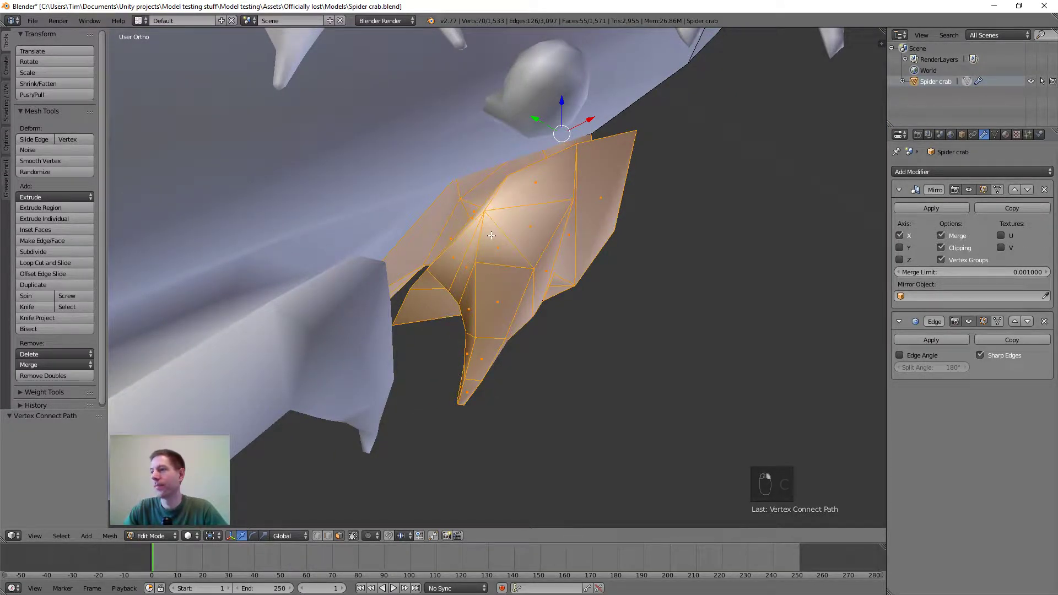
Add the remaining unselected faces along the back of the mouth cavity, seen from inside the body, to the selection
mouse_move(492, 235)
middle_down()
mouse_move(538, 215)
mouse_move(461, 165)
mouse_move(446, 181)
mouse_move(592, 264)
mouse_move(554, 252)
middle_up()
key(c)
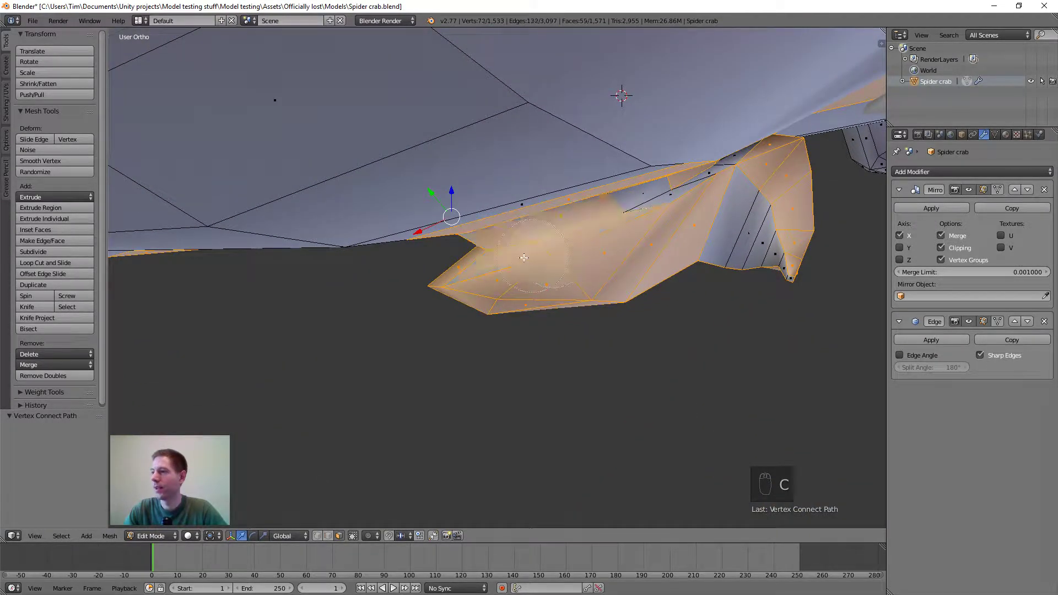
mouse_move(609, 239)
mouse_down()
mouse_move(673, 227)
mouse_move(722, 235)
mouse_move(758, 260)
mouse_move(743, 192)
mouse_up()
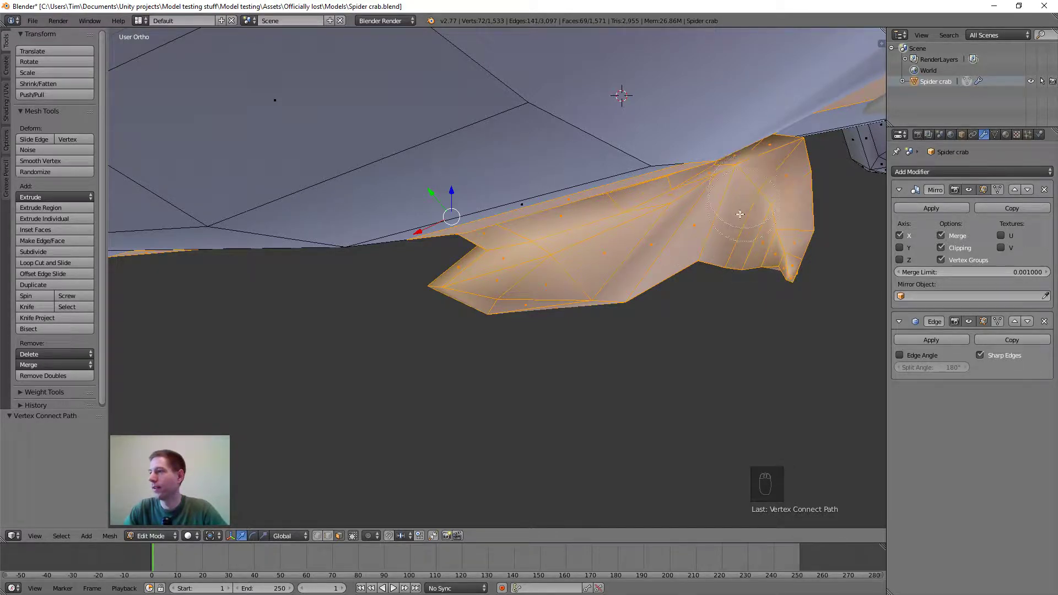
right_click(700, 267)
Check the mouth selection in wireframe display, add the missed face near its upper inner corner, and return to solid display
mouse_move(672, 344)
middle_down()
mouse_move(583, 230)
mouse_move(607, 226)
mouse_move(585, 338)
middle_up()
scroll(585, 338, down, 5)
mouse_move(438, 338)
middle_down()
mouse_move(501, 407)
mouse_move(518, 392)
mouse_move(484, 336)
middle_up()
key(z)
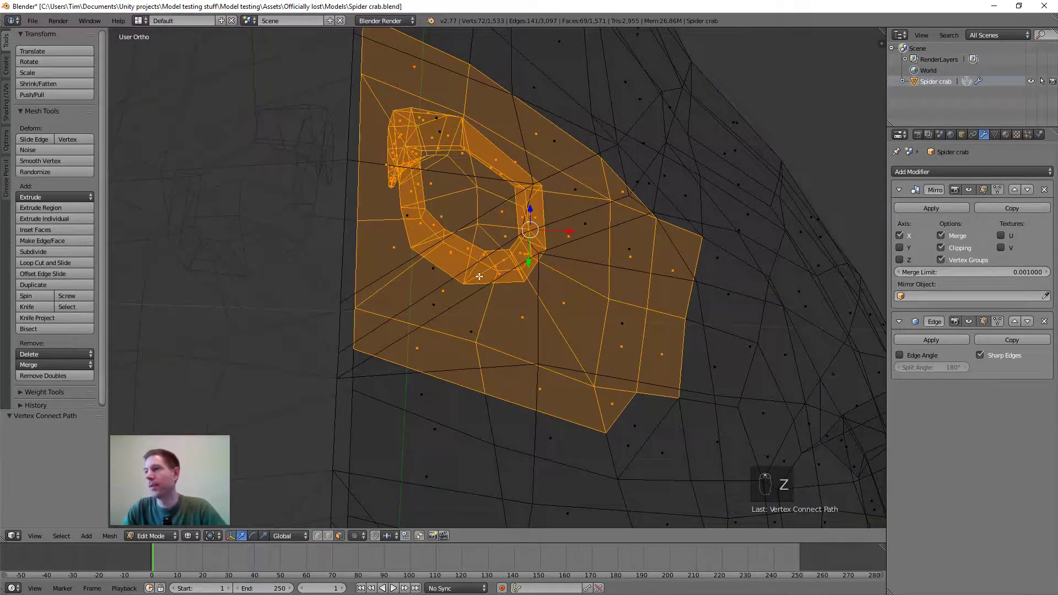
middle_drag(479, 276, 421, 156)
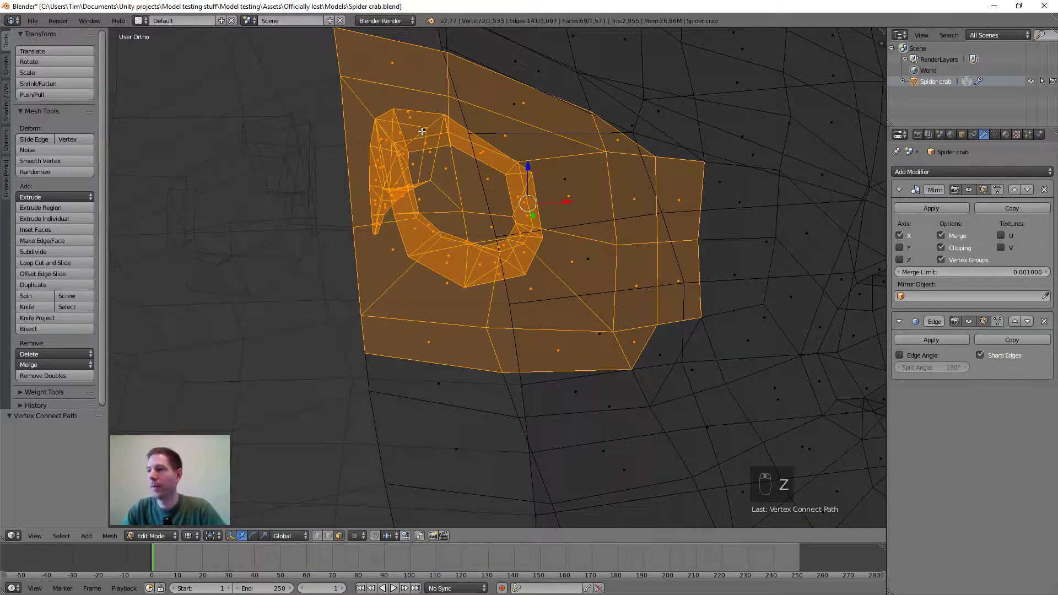
shift+right_click(422, 131)
middle_drag(487, 218, 501, 227)
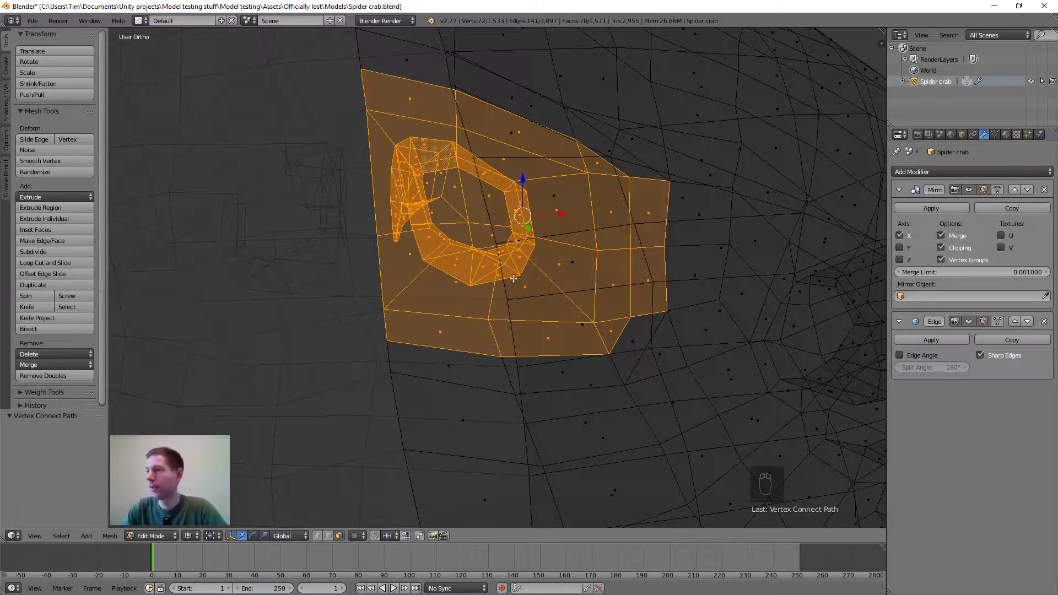
middle_drag(517, 301, 534, 320)
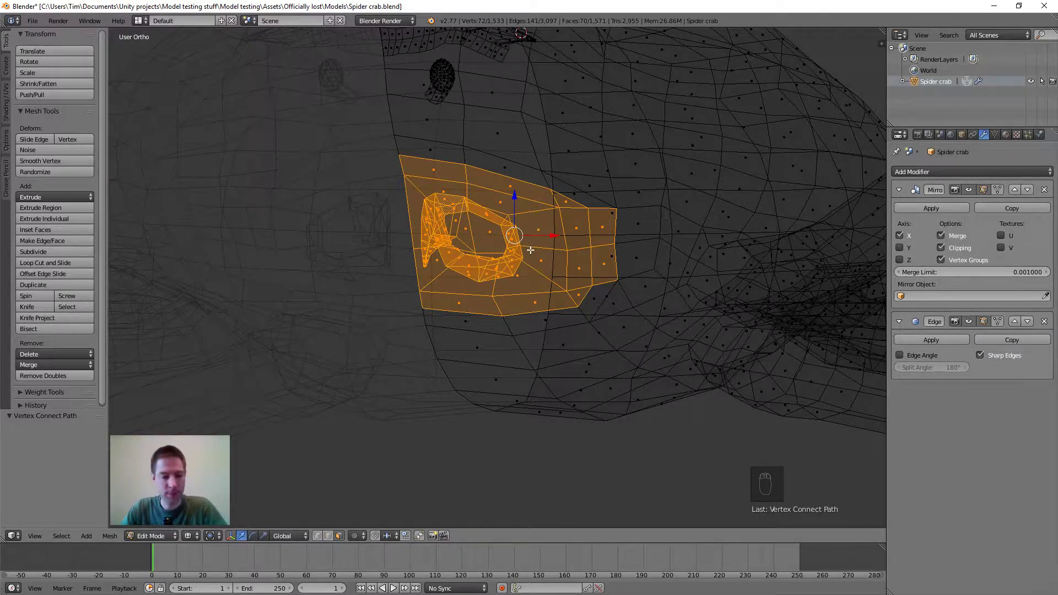
key(z)
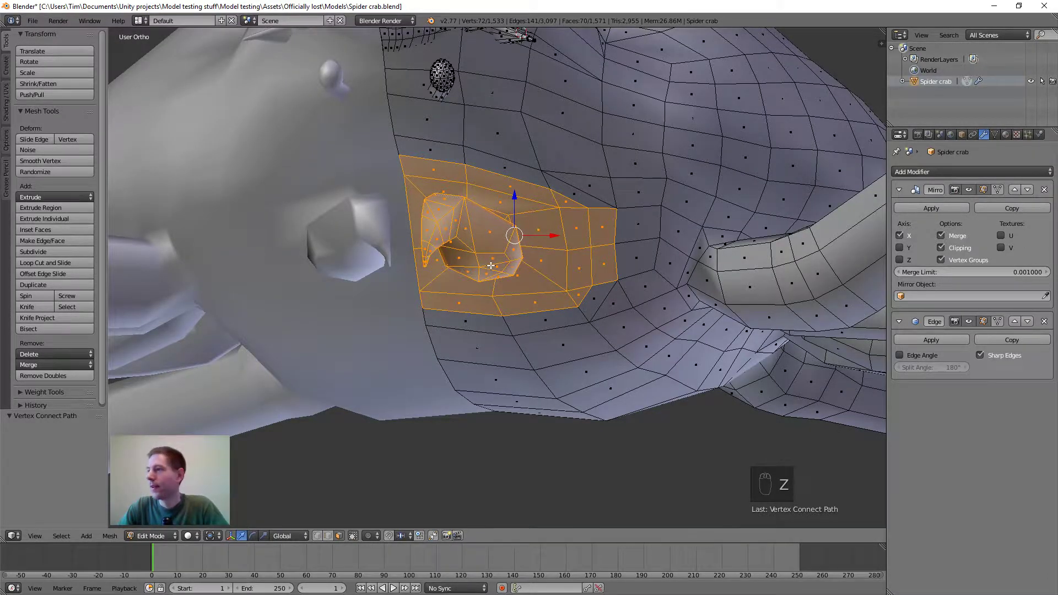
Deselect the two outermost faces at the side of the selected mouth region
scroll(491, 265, up, 1)
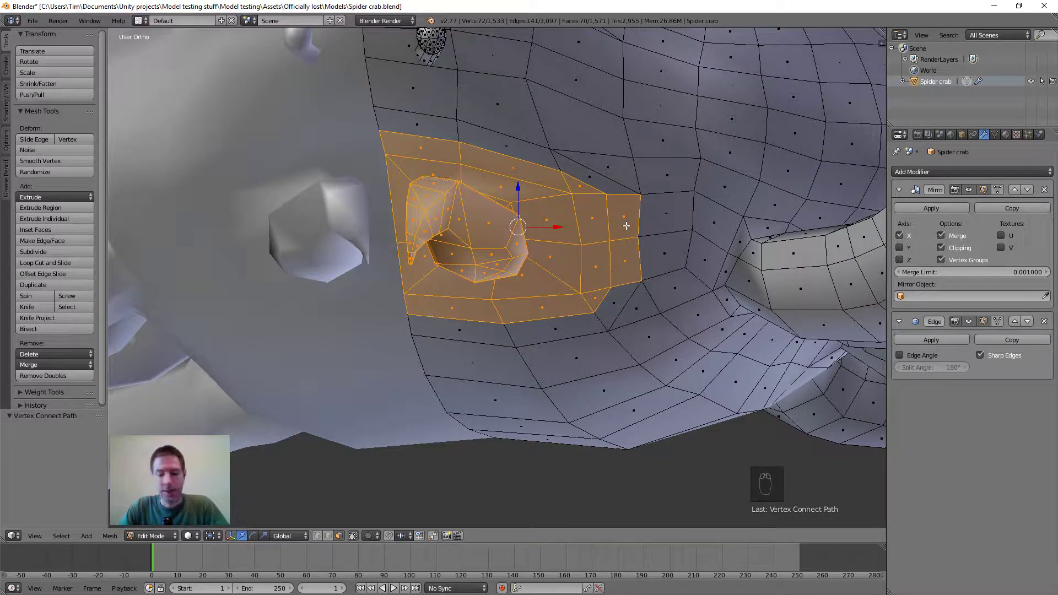
shift+right_click(626, 225)
shift+right_click(634, 259)
In the right side view, move the selected mouth region about 0.040 back along Y and 0.019 up along Z into the body
scroll(634, 259, down, 7)
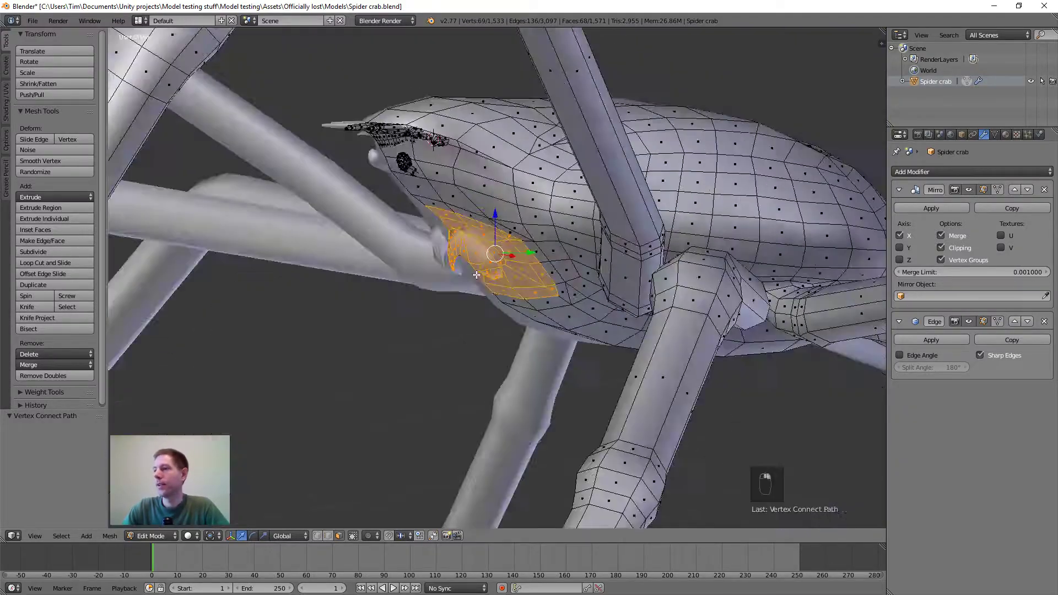
middle_drag(477, 275, 434, 262)
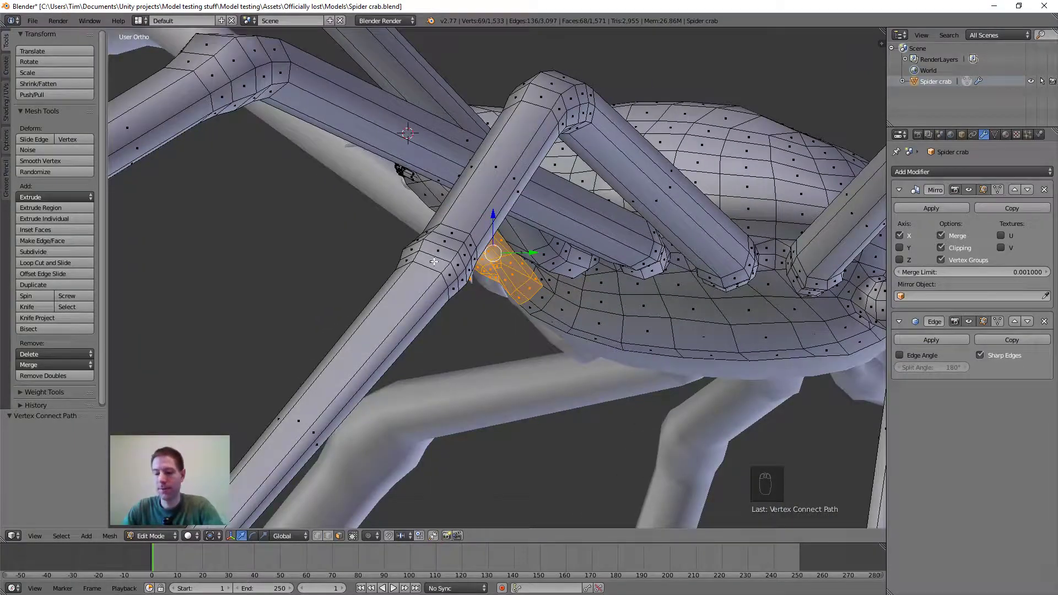
key(KP_1)
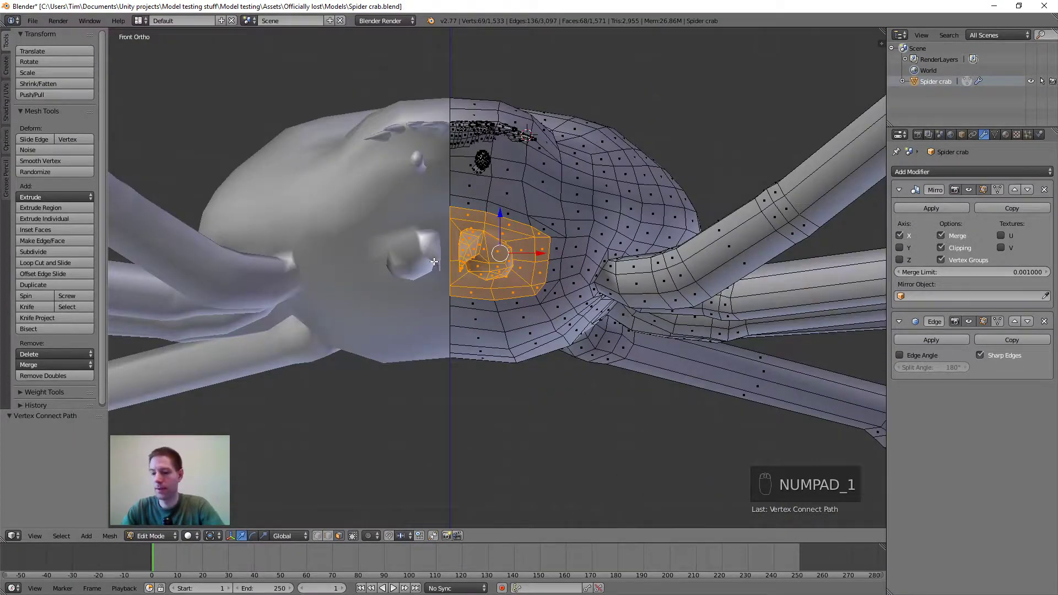
key(KP_3)
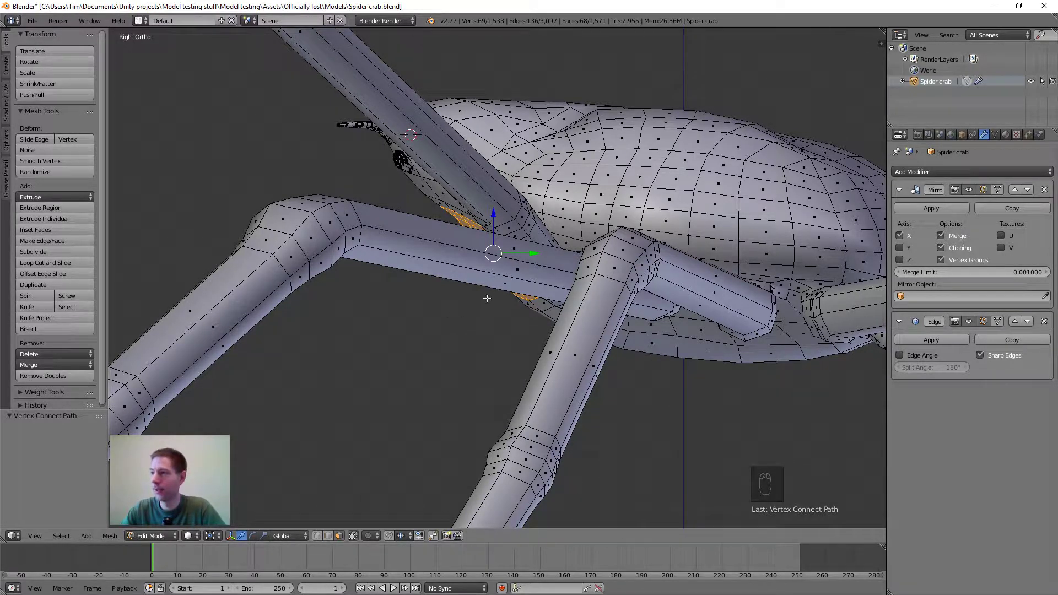
key(g)
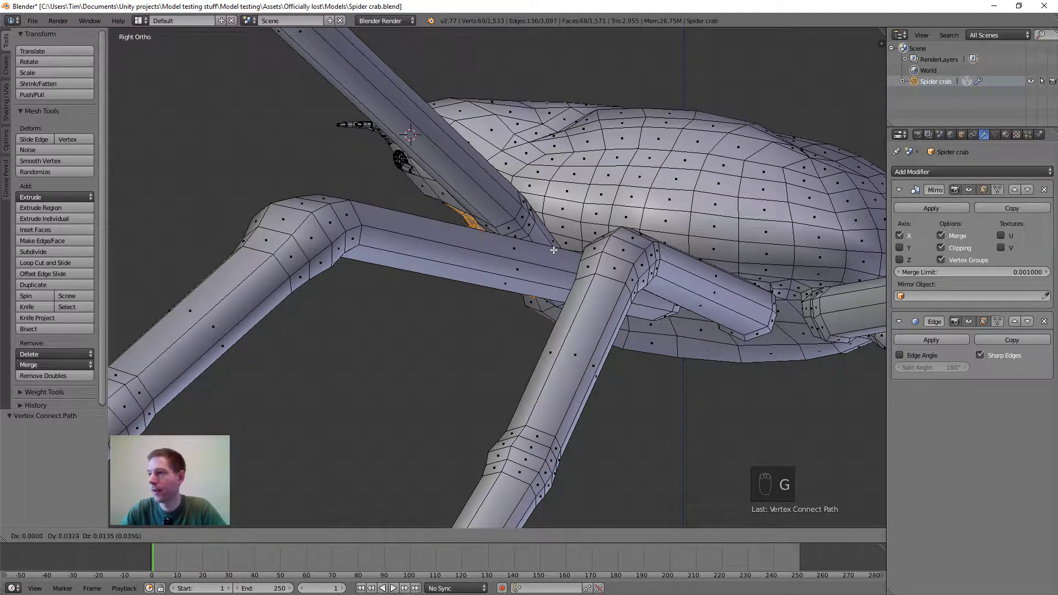
click(555, 249)
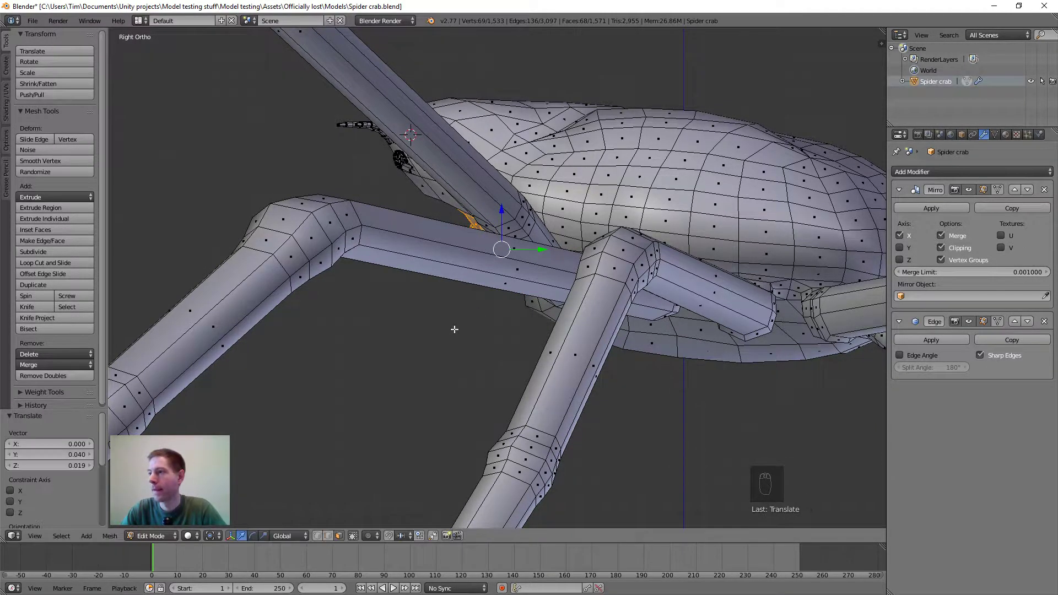
Examine the whole crab from the front to judge the mouth region's placement on the body
middle_drag(455, 329, 522, 337)
scroll(521, 337, down, 5)
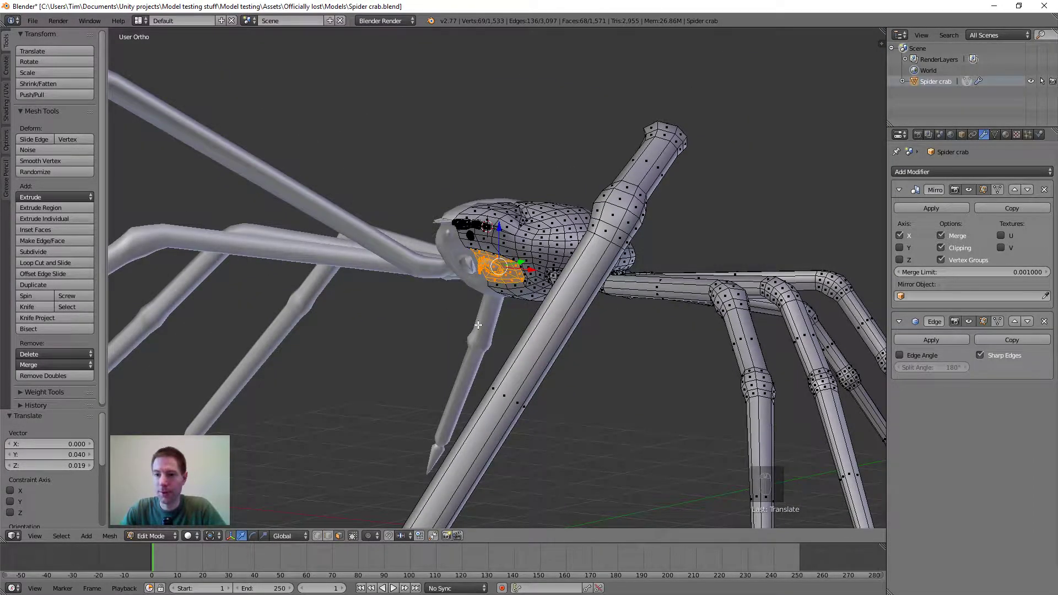
middle_drag(446, 346, 525, 337)
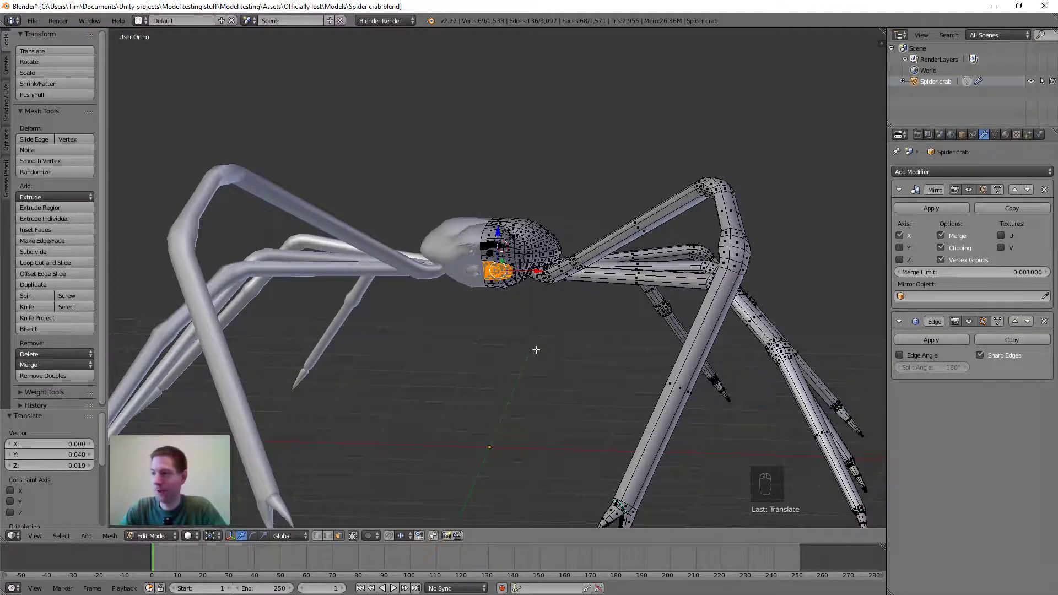
scroll(541, 316, up, 2)
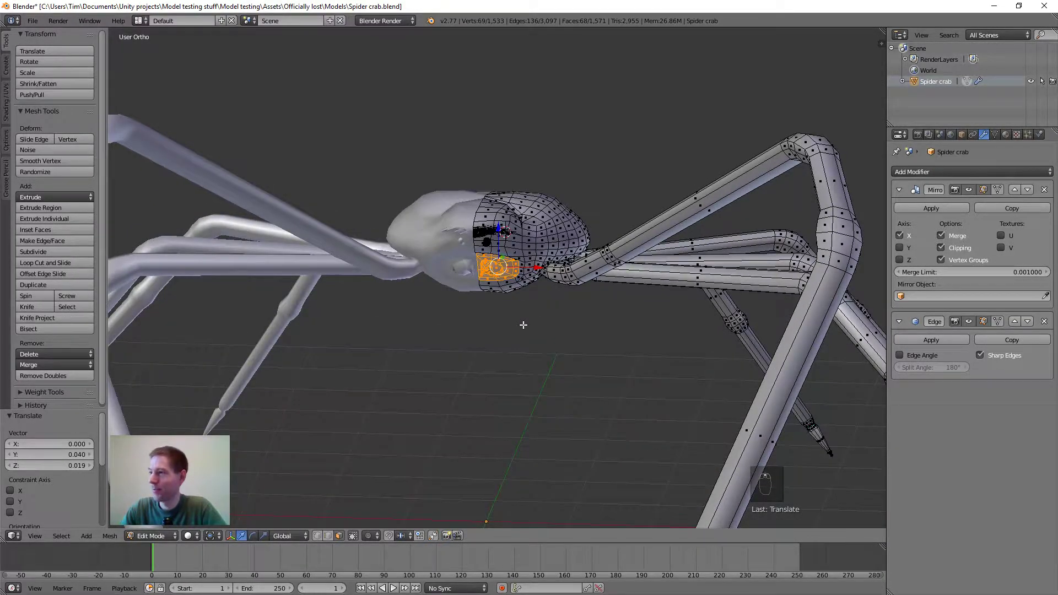
scroll(524, 325, down, 1)
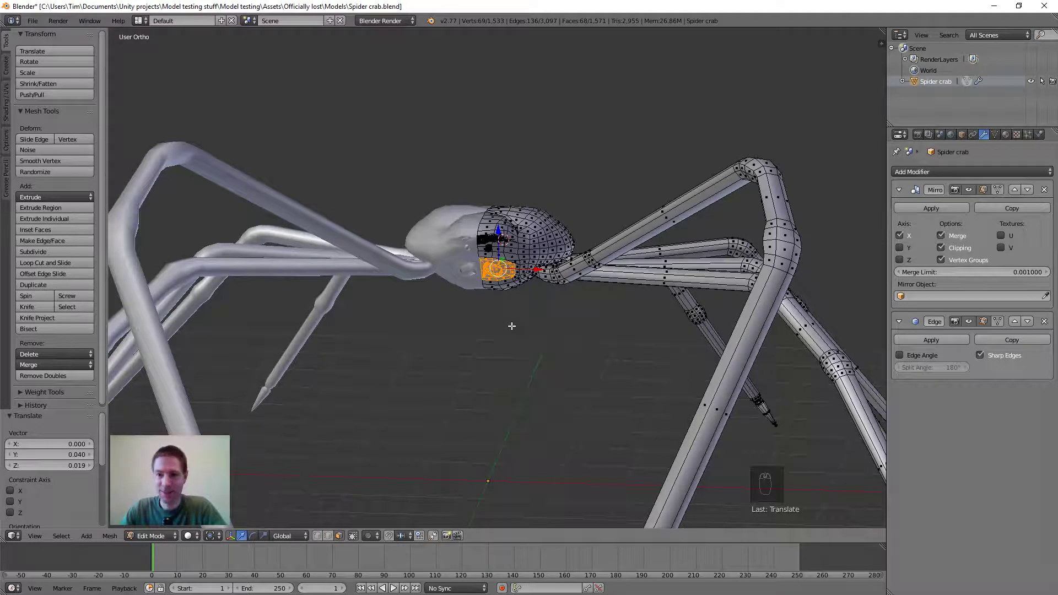
scroll(543, 328, down, 2)
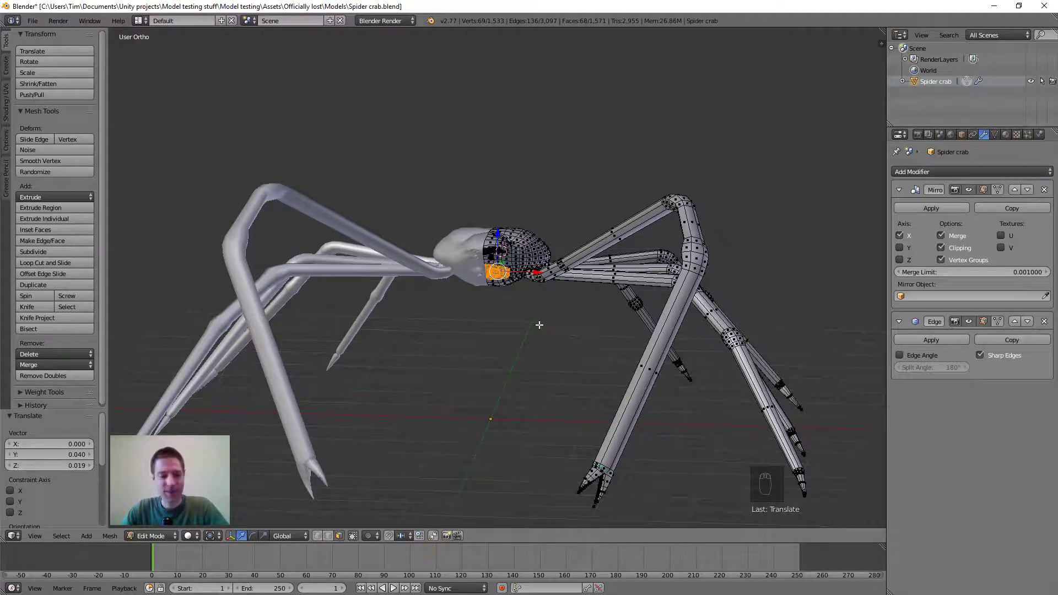
key(z)
key(z)
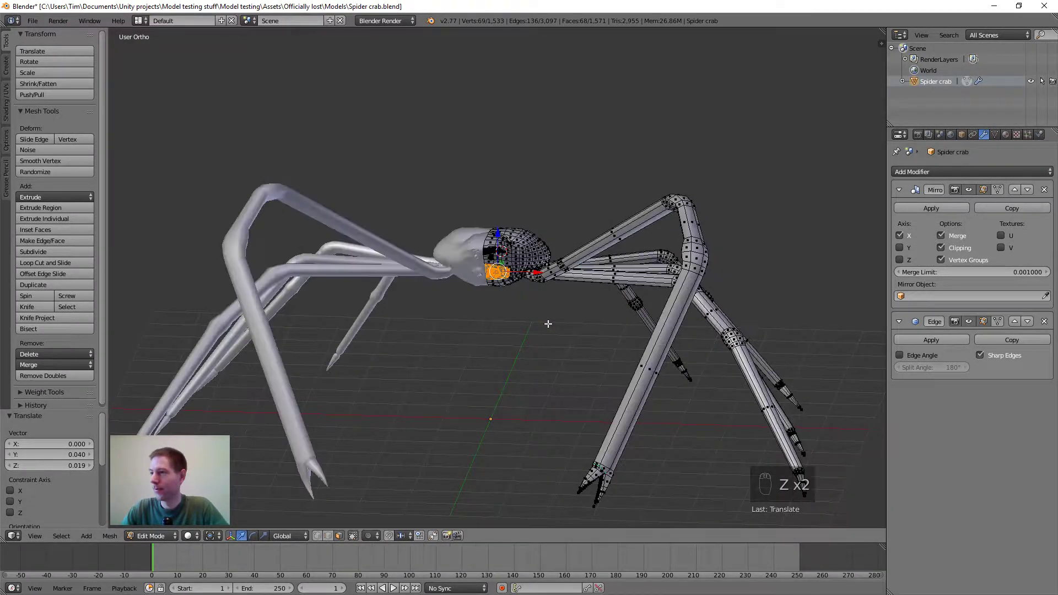
Clear the selection, circle-select the legs beyond their base stubs in the wireframe top view, and hide them
key(a)
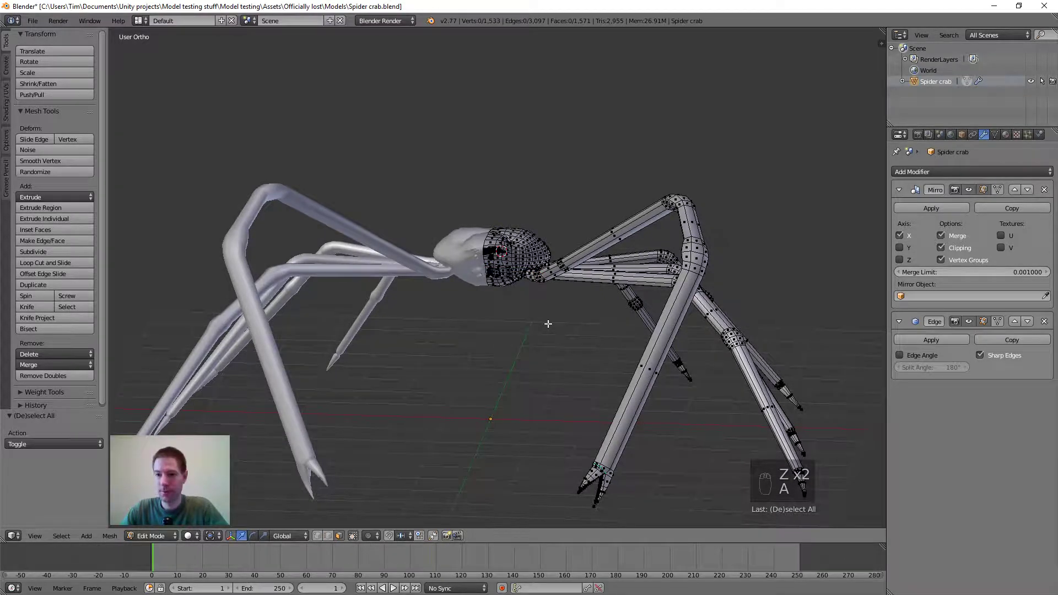
key(z)
key(KP_7)
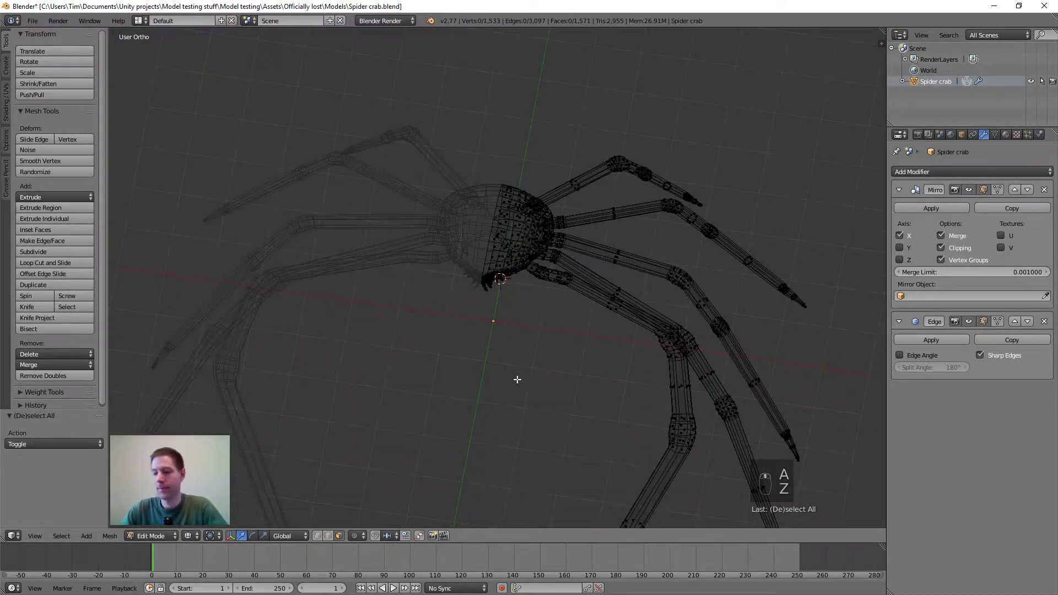
scroll(578, 368, down, 4)
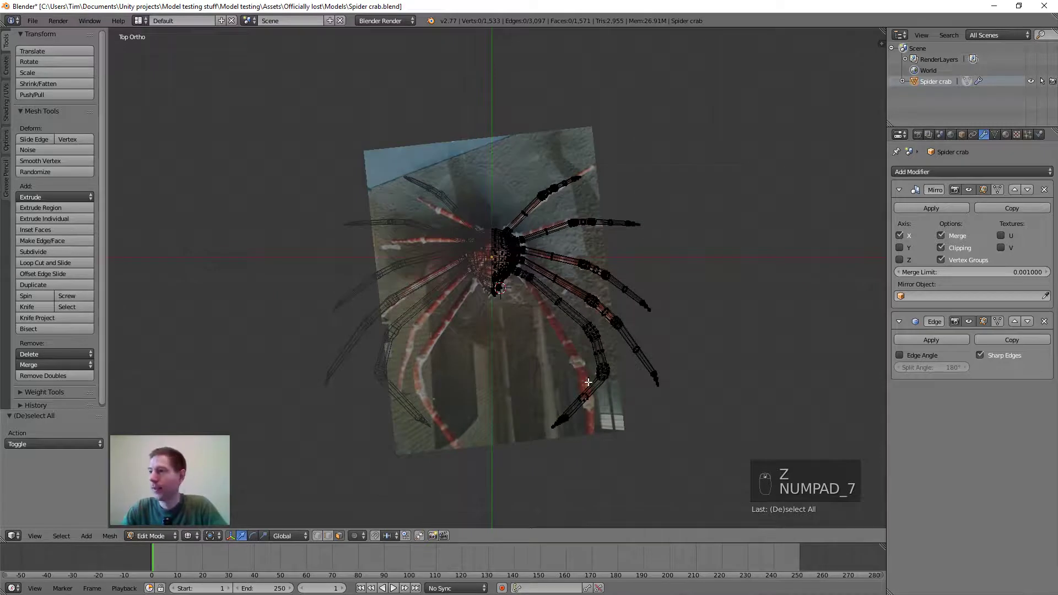
key(c)
mouse_move(585, 389)
mouse_down()
mouse_move(579, 403)
mouse_move(633, 373)
mouse_move(612, 325)
mouse_move(639, 294)
mouse_move(576, 259)
mouse_move(601, 226)
mouse_move(591, 187)
mouse_move(543, 177)
mouse_move(551, 204)
mouse_move(576, 201)
mouse_move(599, 241)
mouse_move(546, 302)
mouse_move(603, 261)
mouse_up()
right_click(601, 263)
key(h)
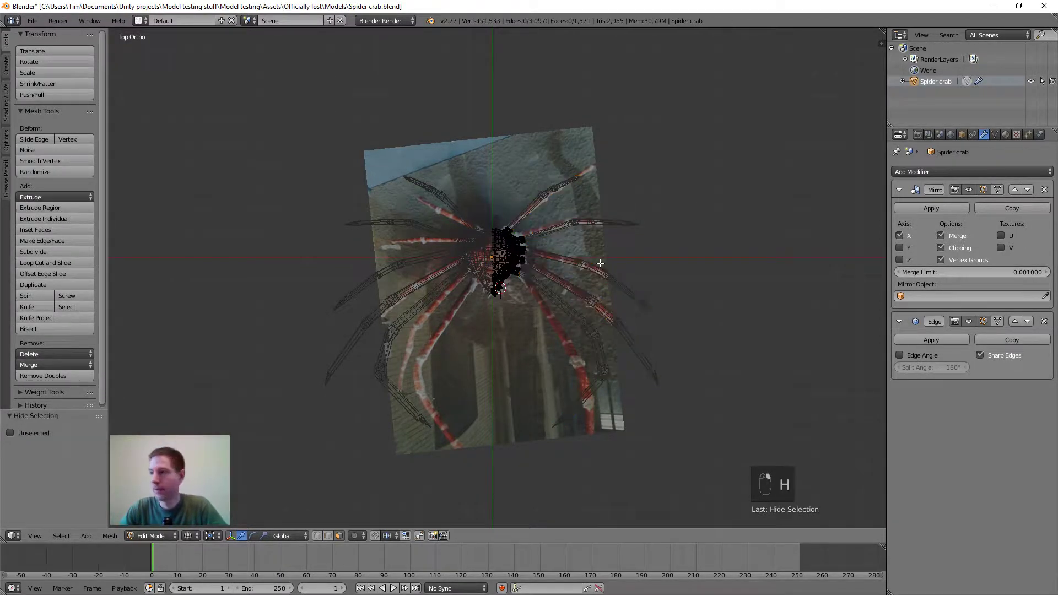
Circle-select the remaining leg stubs around the body in wireframe display, viewed from an angle that separates them from the shell
scroll(600, 264, up, 10)
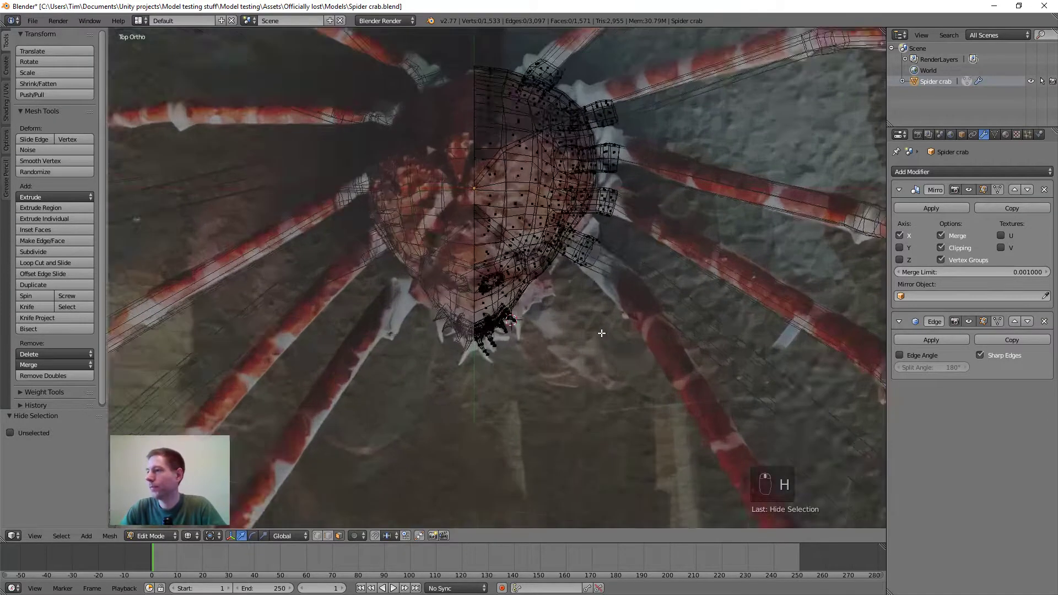
middle_drag(601, 333, 561, 287)
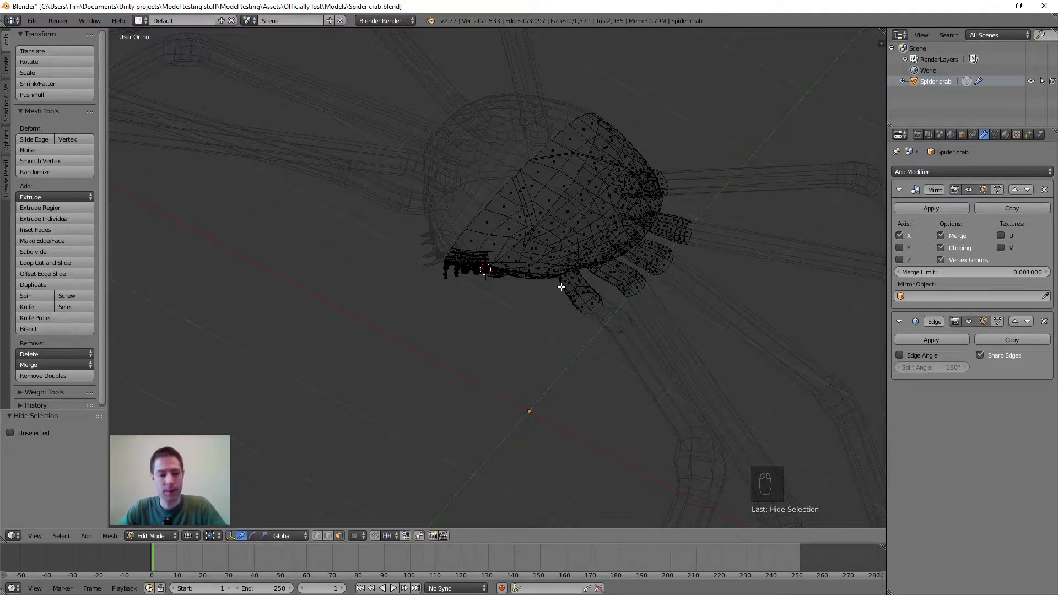
key(z)
scroll(583, 295, up, 3)
scroll(600, 306, down, 2)
middle_drag(616, 314, 590, 281)
scroll(584, 301, up, 4)
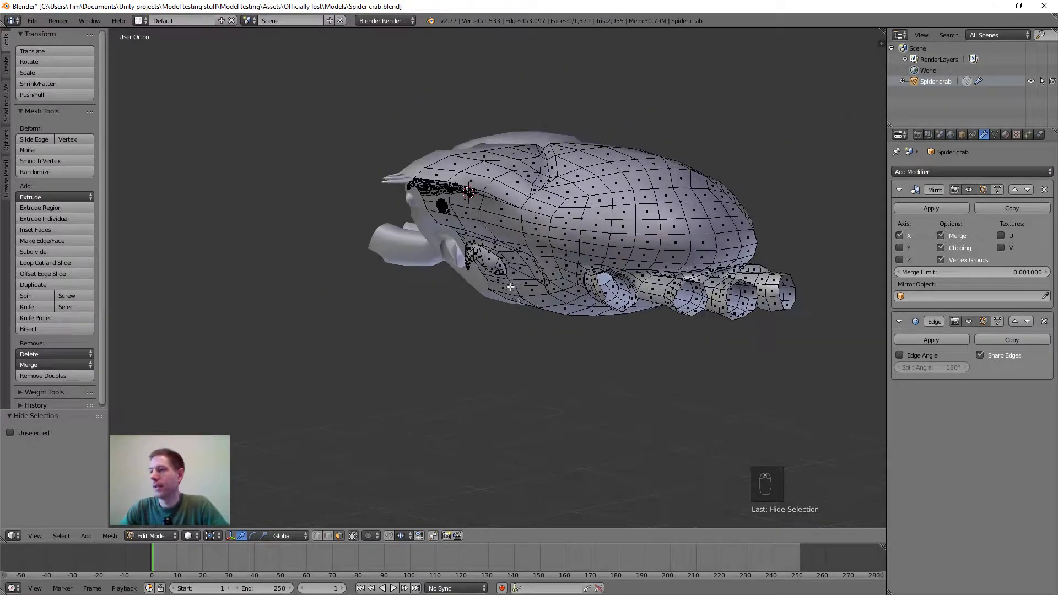
middle_drag(573, 323, 601, 335)
scroll(615, 204, down, 4)
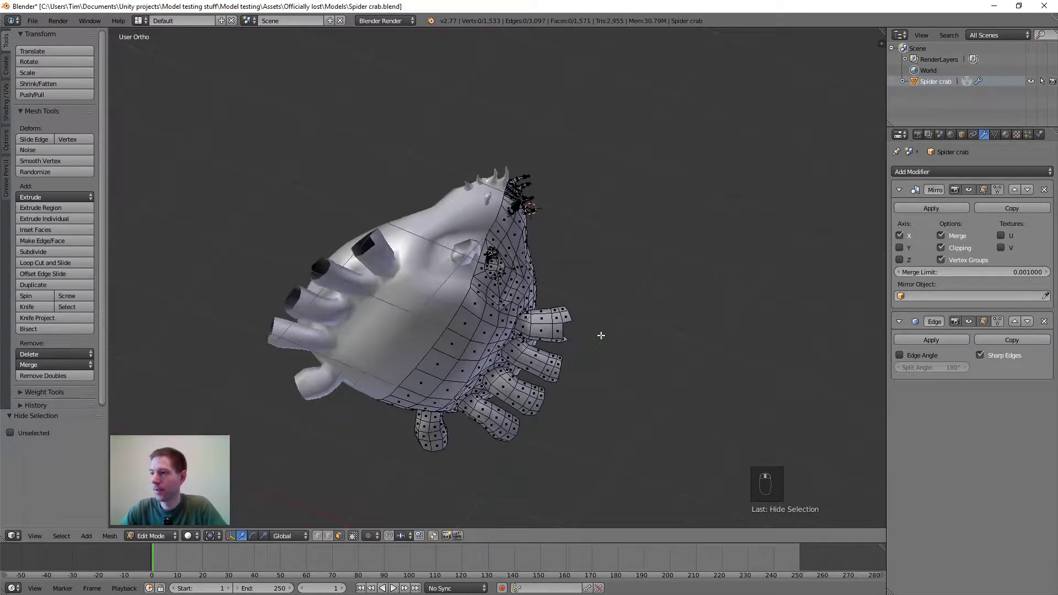
key(z)
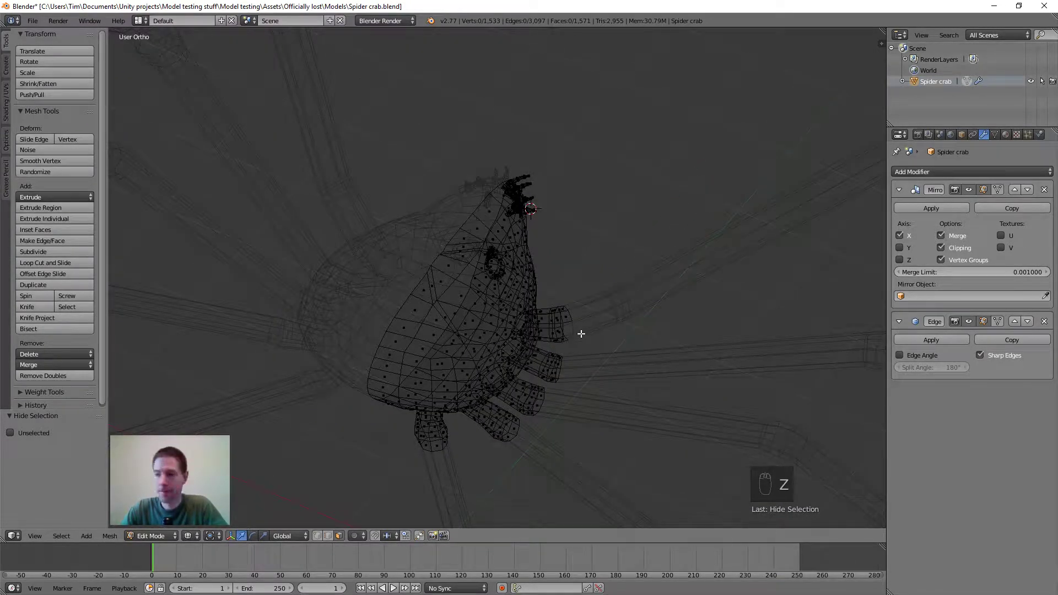
key(c)
mouse_move(579, 333)
mouse_down()
mouse_move(576, 318)
mouse_move(572, 388)
mouse_move(529, 430)
mouse_move(445, 464)
mouse_move(427, 456)
mouse_move(503, 441)
mouse_move(546, 413)
mouse_move(576, 311)
mouse_move(576, 329)
mouse_up()
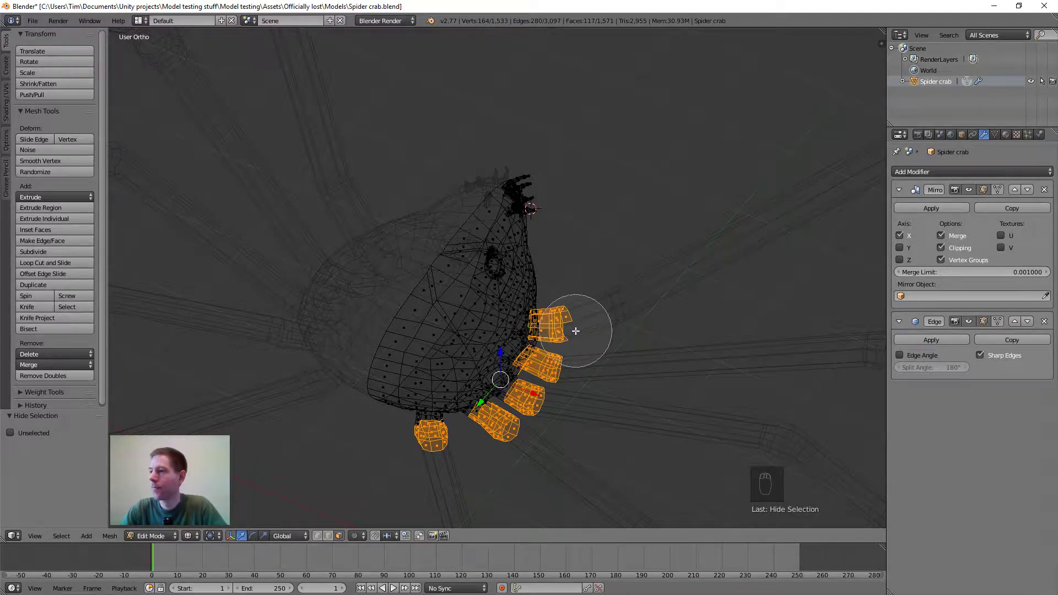
right_click(583, 325)
Correct the stray faces in the leg stub selection near the shell and front leg base, and hide the selected stubs
mouse_move(583, 325)
middle_down()
mouse_move(597, 321)
mouse_move(520, 389)
mouse_move(663, 288)
middle_up()
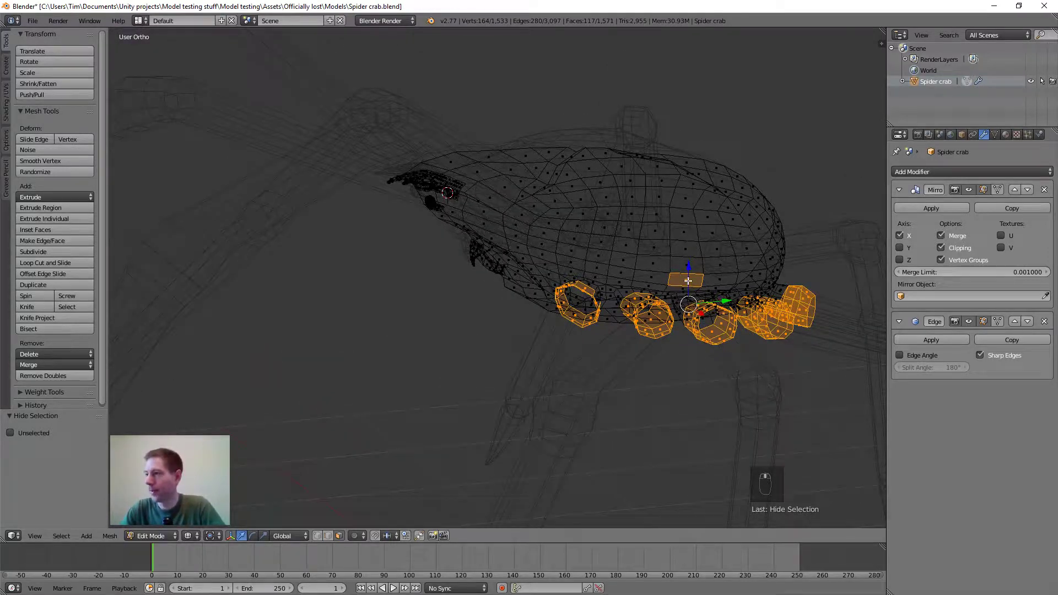
shift+right_click(688, 281)
middle_drag(581, 308, 537, 320)
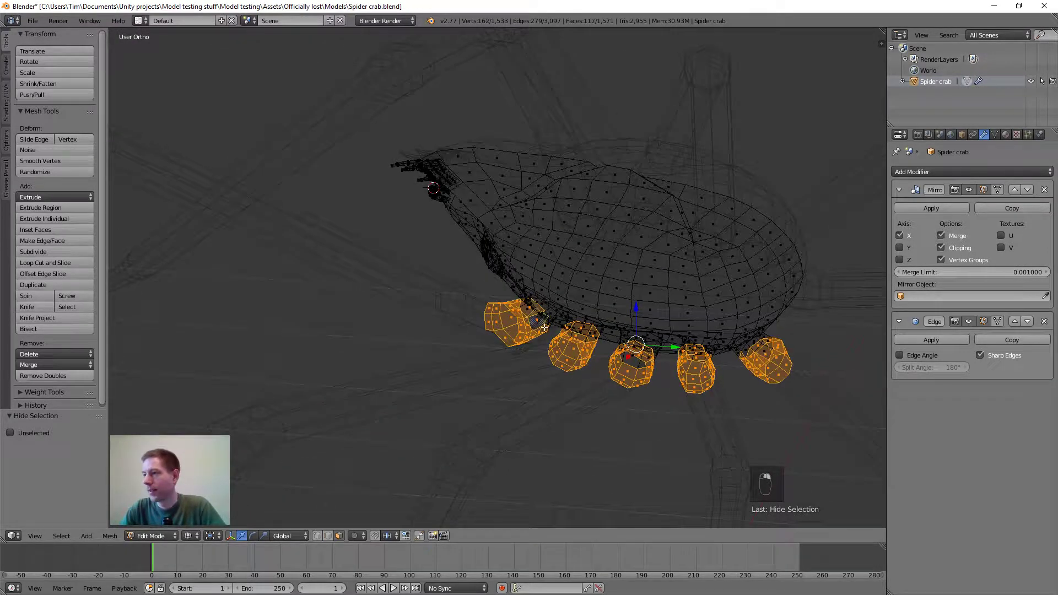
shift+right_click(541, 324)
shift+right_click(540, 322)
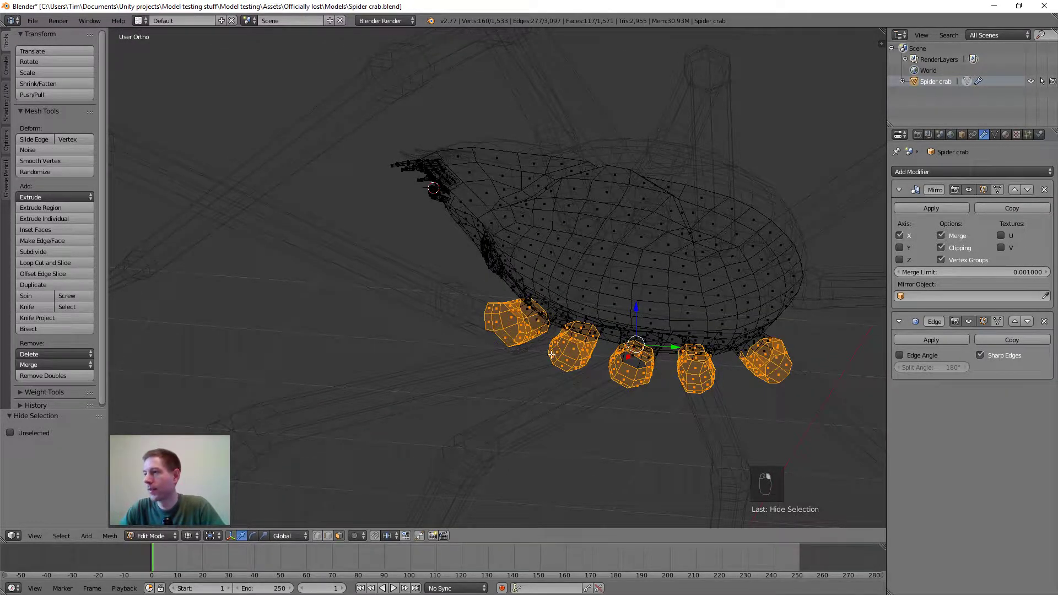
middle_drag(551, 354, 545, 312)
key(h)
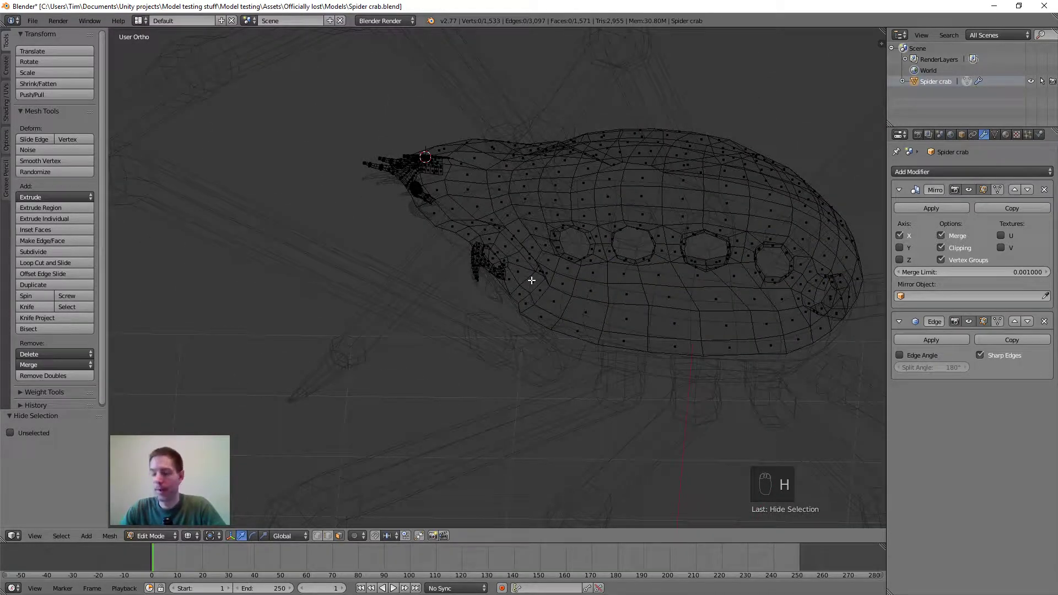
Return to solid display and examine the crab's face and mouth region from the side, above and below
key(z)
scroll(531, 281, up, 1)
mouse_move(532, 280)
middle_down()
mouse_move(481, 254)
mouse_move(614, 286)
mouse_move(527, 263)
middle_up()
scroll(561, 279, down, 3)
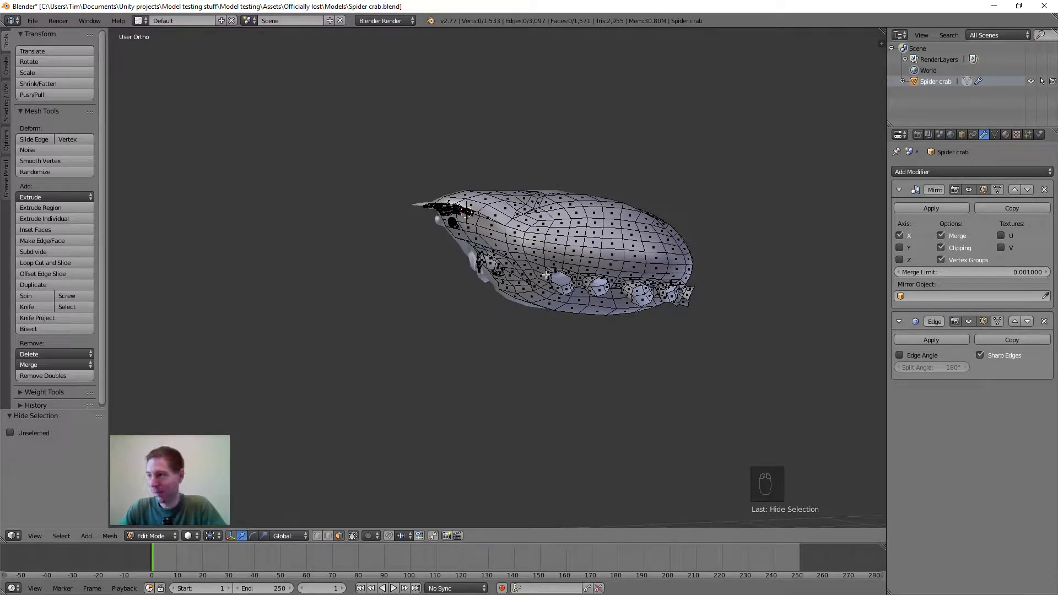
middle_drag(545, 275, 571, 335)
scroll(467, 310, up, 6)
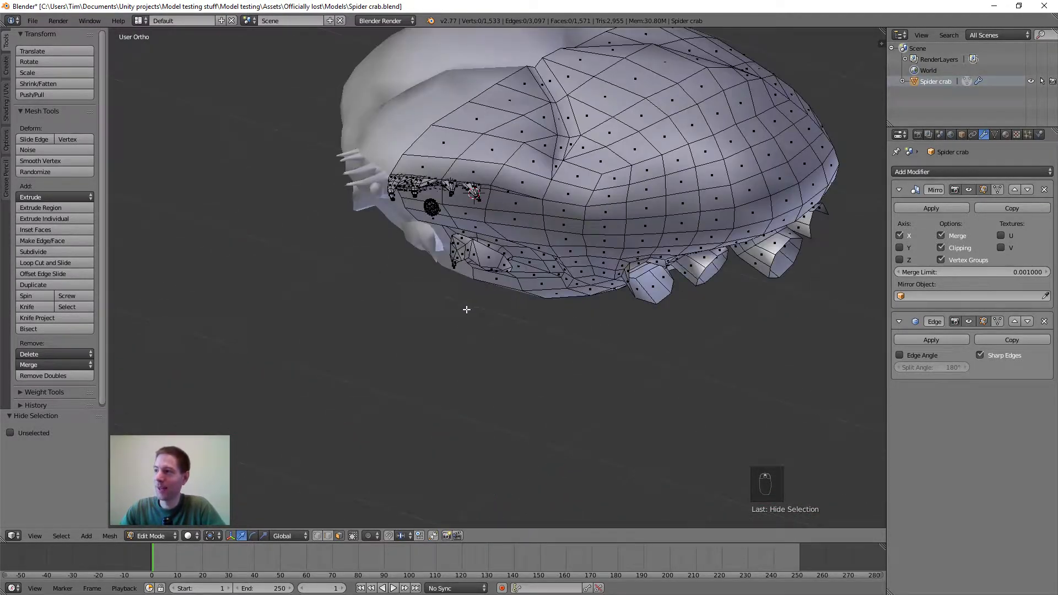
middle_drag(467, 310, 472, 320)
scroll(480, 317, up, 4)
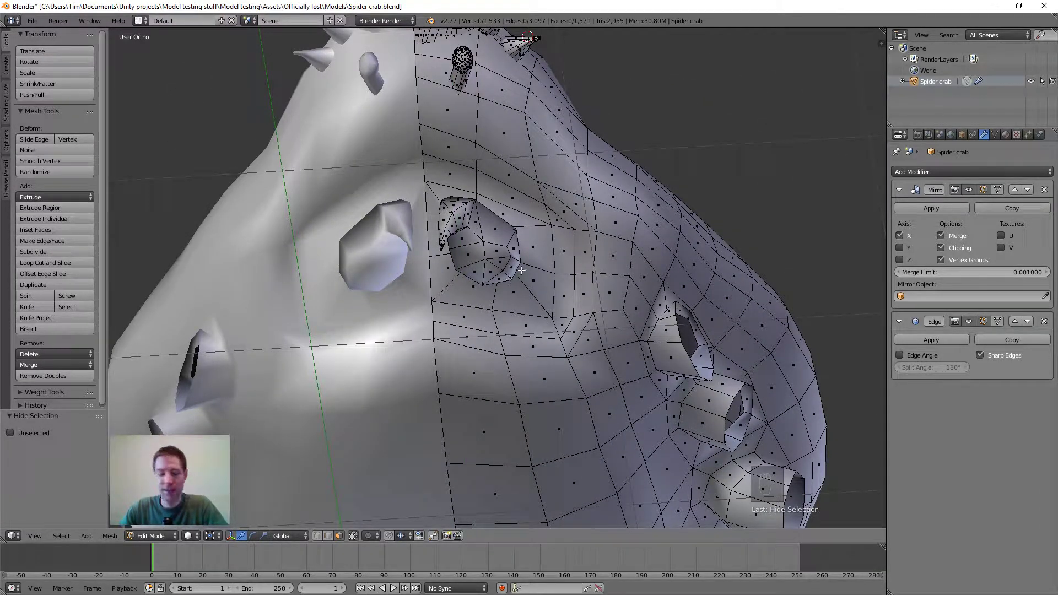
shift+middle_drag(519, 262, 388, 314)
scroll(433, 289, down, 2)
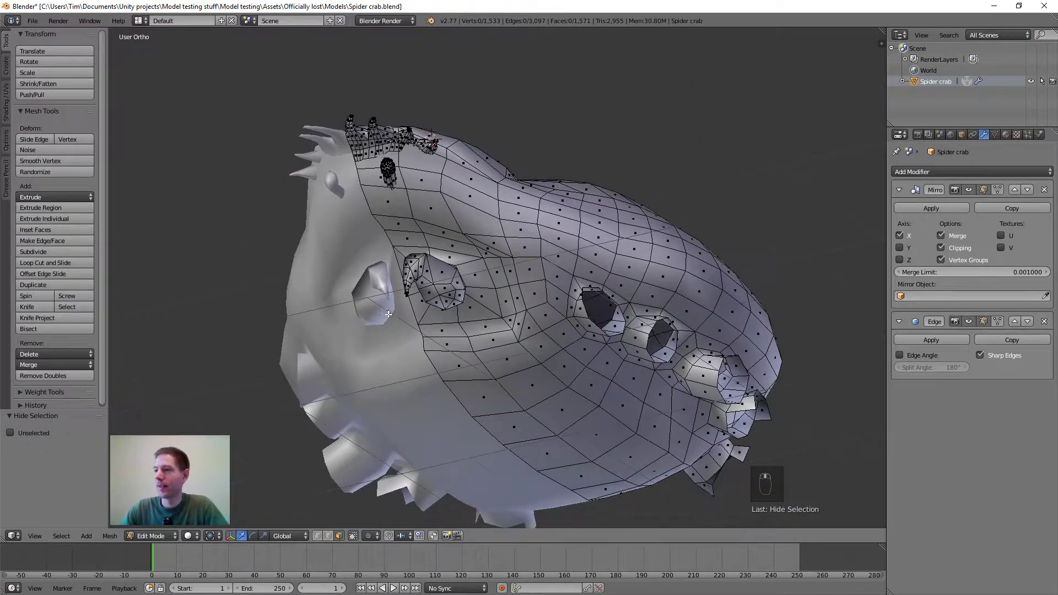
Consult the Spider crab 2.jpg reference in Photos, return to the model, and examine the mouth opening from the front and side
drag(0, 414, 751, 54)
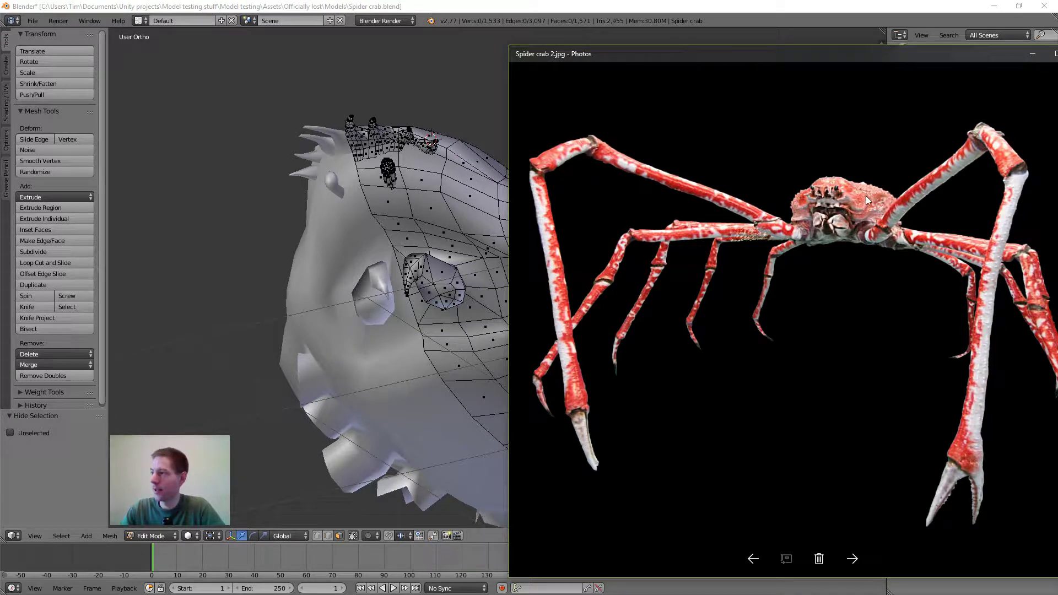
click(867, 39)
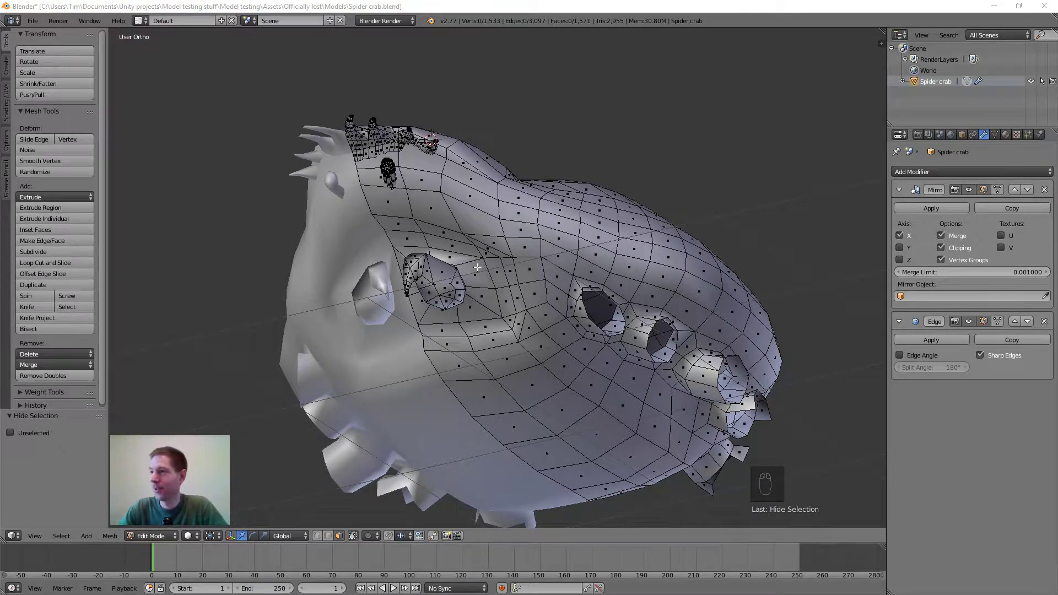
scroll(477, 268, up, 2)
middle_drag(509, 334, 471, 271)
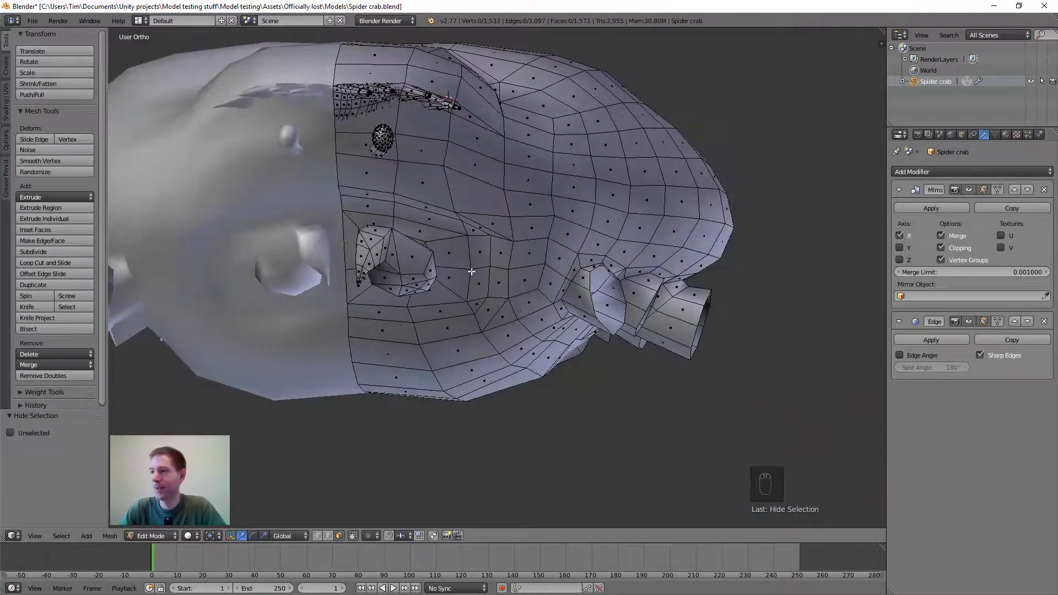
scroll(471, 272, up, 3)
middle_drag(419, 293, 361, 266)
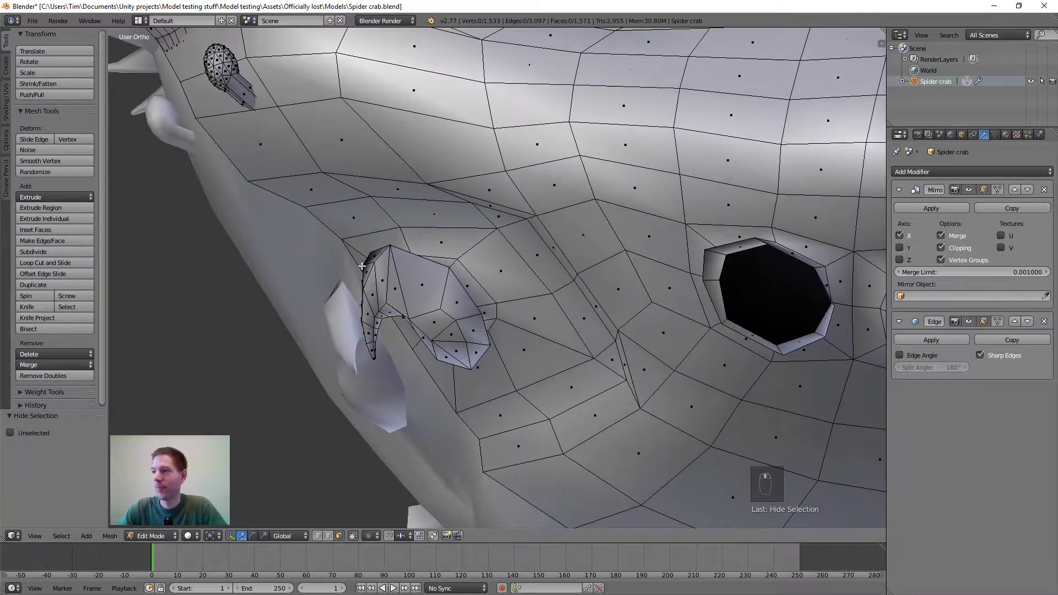
scroll(519, 243, down, 3)
middle_drag(519, 243, 494, 295)
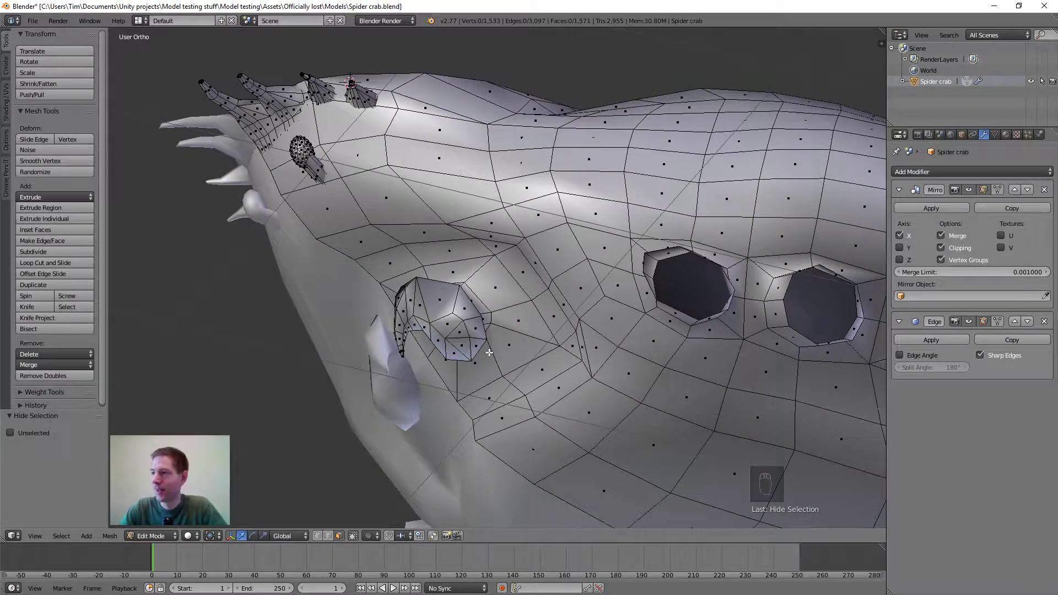
Select the edge loop surrounding the mouth opening and, from the right view, move it about -0.048 in Y and -0.019 in Z
scroll(490, 353, down, 1)
middle_drag(493, 353, 504, 335)
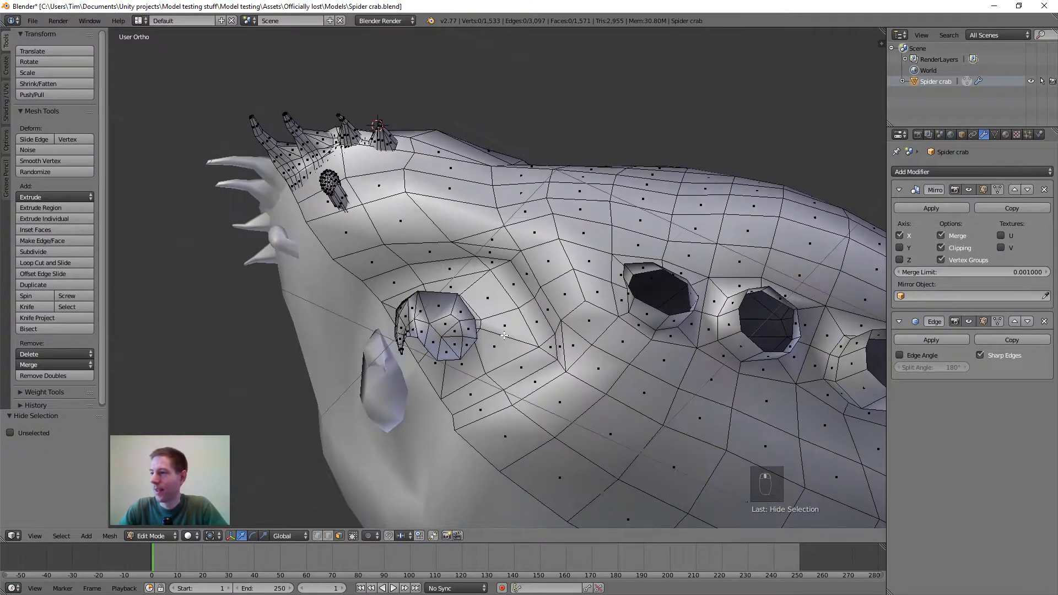
shift+middle_drag(562, 356, 486, 294)
scroll(564, 278, up, 2)
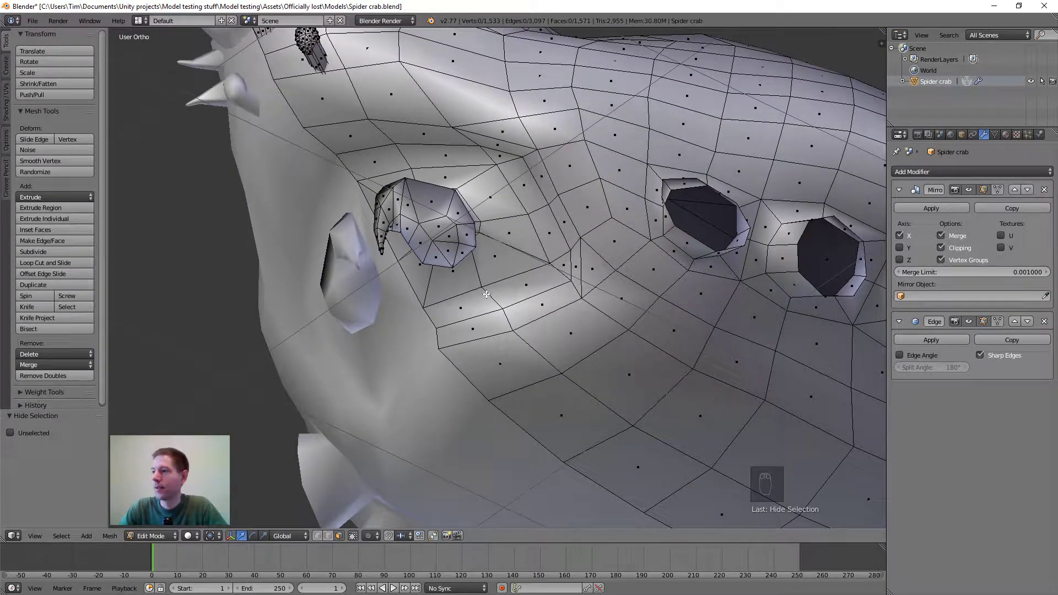
click(332, 536)
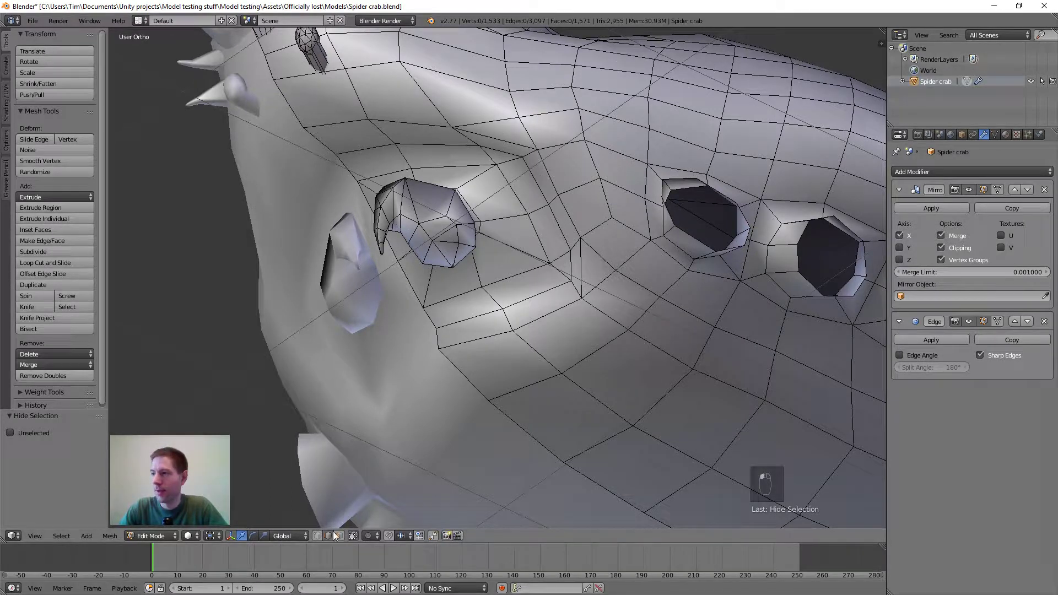
click(480, 318)
shift+click(551, 292)
shift+click(570, 265)
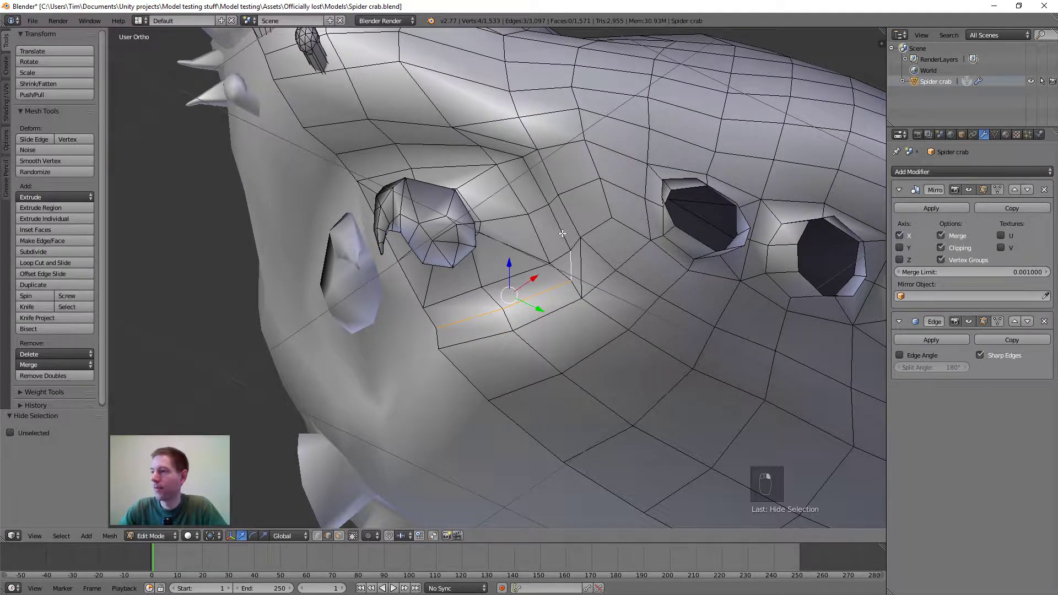
shift+click(561, 230)
shift+click(537, 180)
shift+click(509, 154)
shift+click(441, 147)
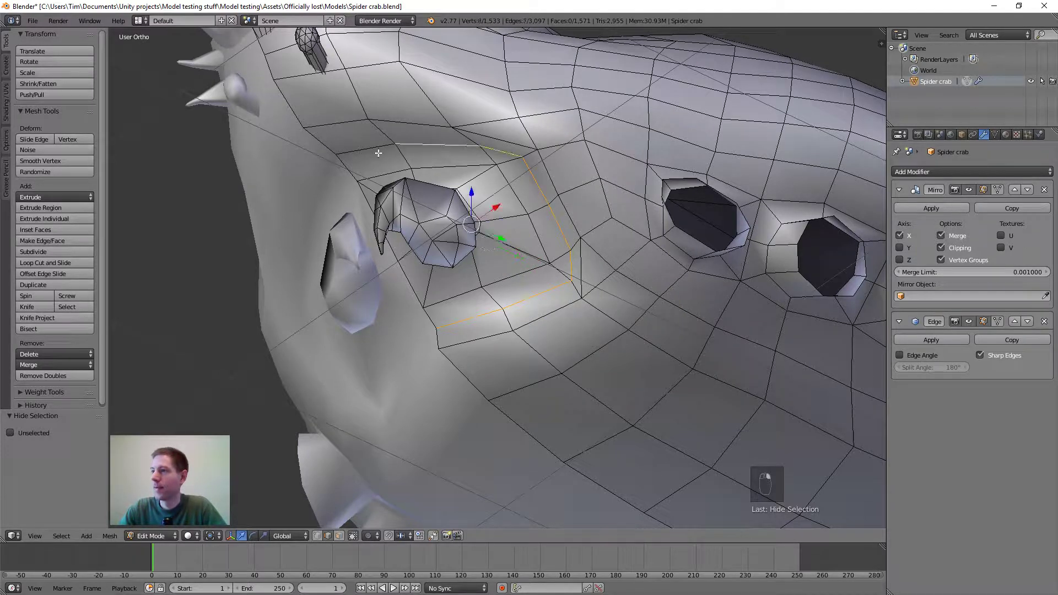
shift+click(363, 151)
middle_drag(529, 243, 456, 288)
key(KP_3)
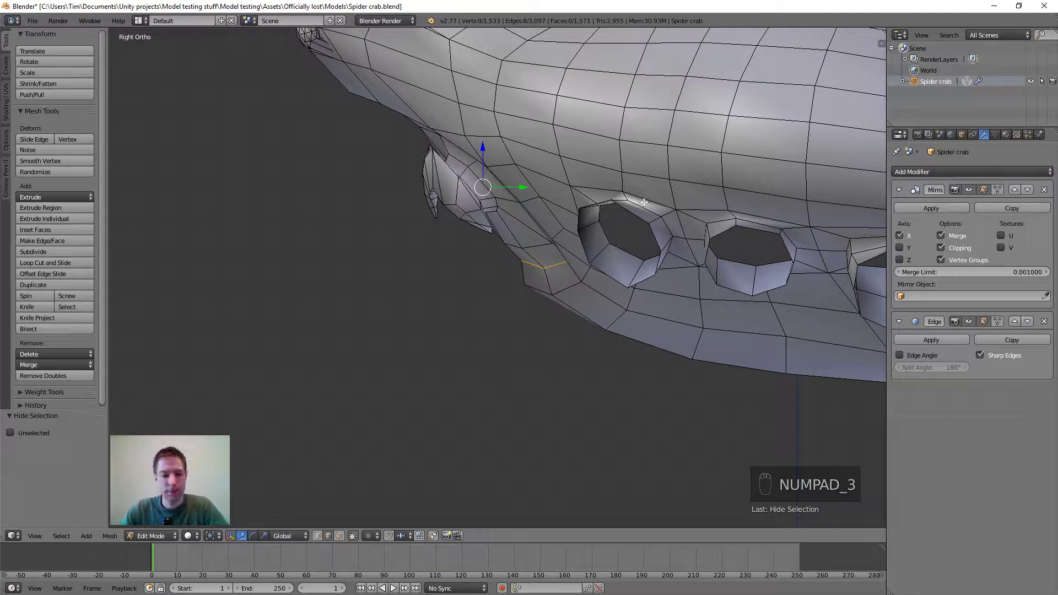
key(g)
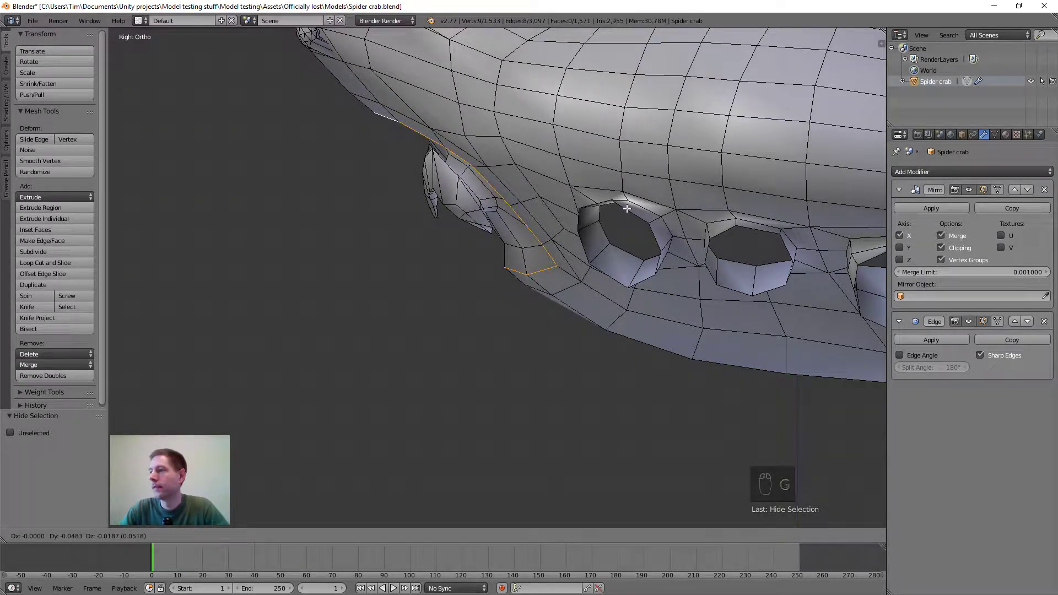
click(626, 209)
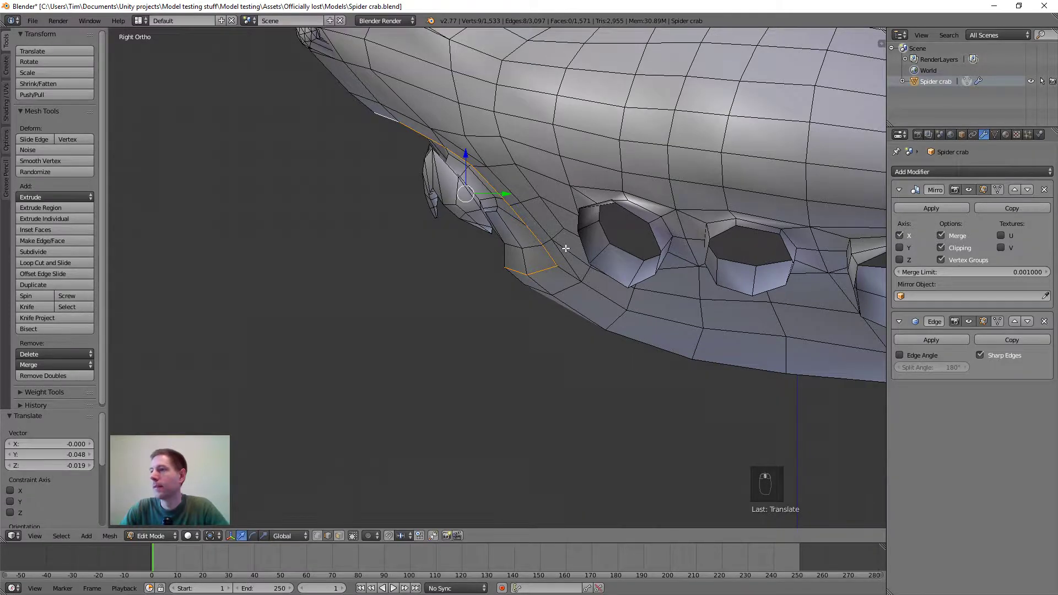
Examine the reshaped rim around the mouth opening from below, from the side and against the whole body
middle_drag(567, 238, 412, 174)
scroll(510, 235, down, 3)
middle_drag(506, 261, 547, 279)
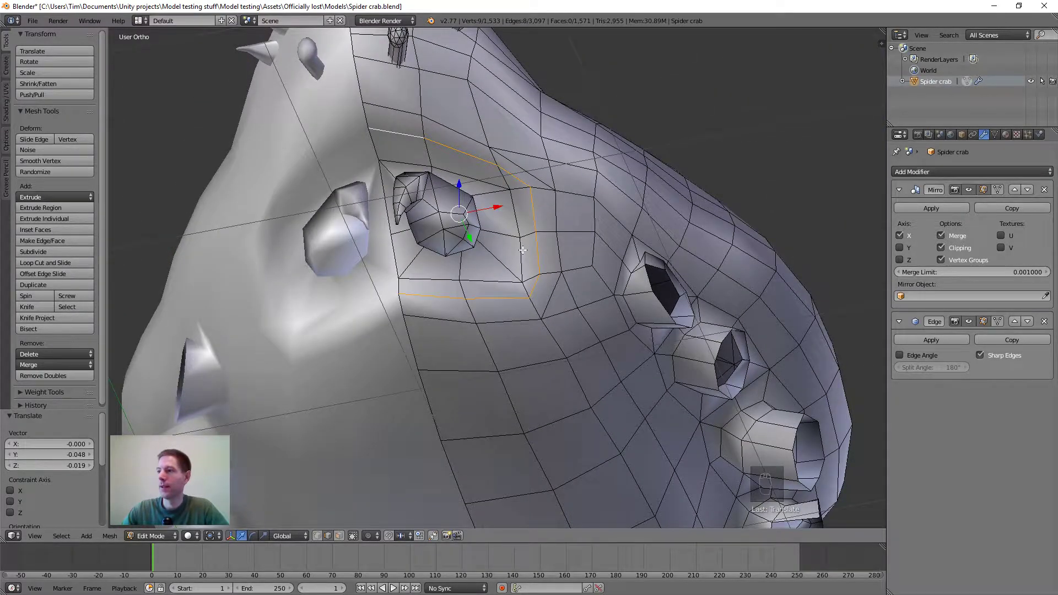
scroll(523, 250, up, 1)
middle_drag(510, 245, 493, 293)
scroll(519, 238, up, 2)
scroll(493, 292, down, 6)
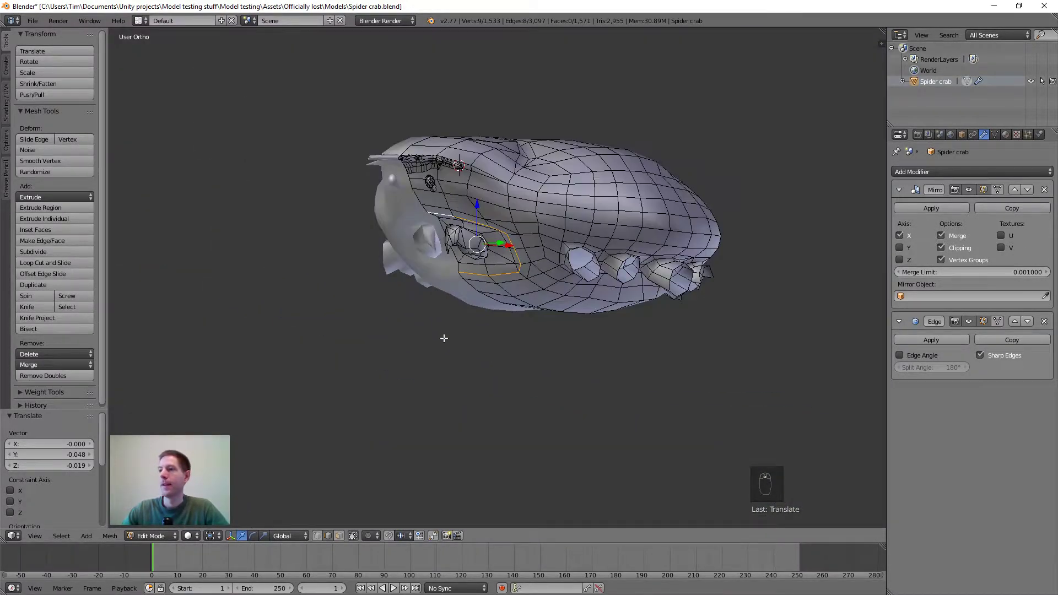
middle_drag(441, 338, 472, 283)
scroll(477, 269, up, 5)
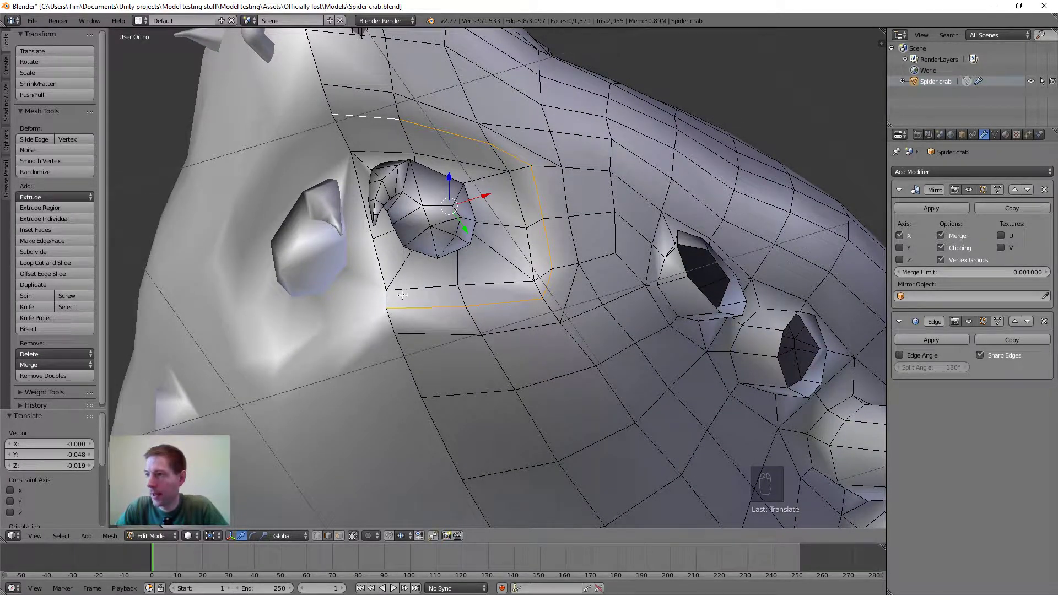
Subdivide the short edges crossing the narrow face strip around the mouth opening with one cut
right_click(458, 287)
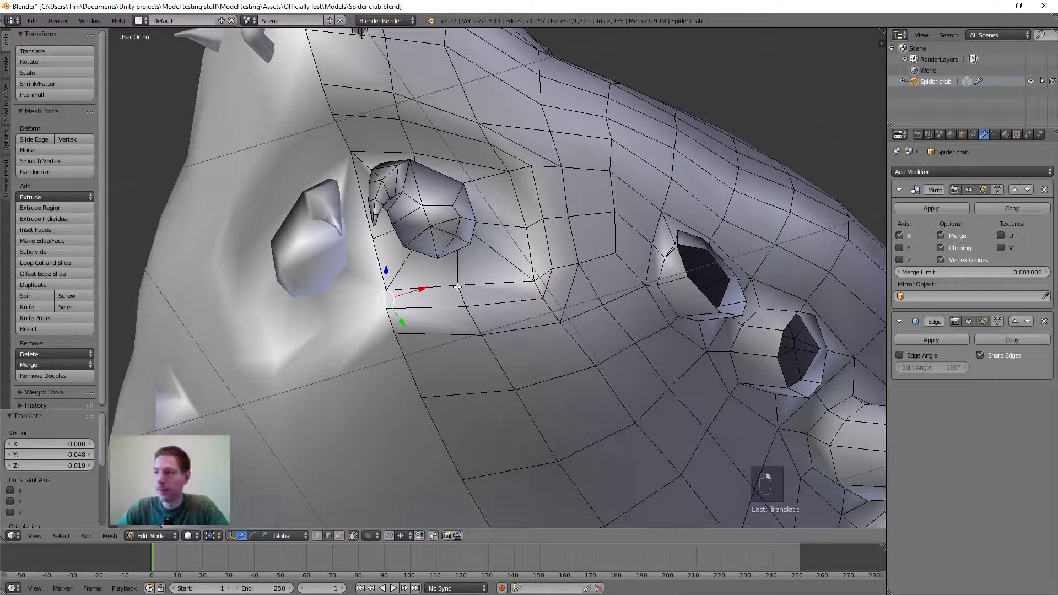
shift+right_click(539, 288)
shift+right_click(539, 289)
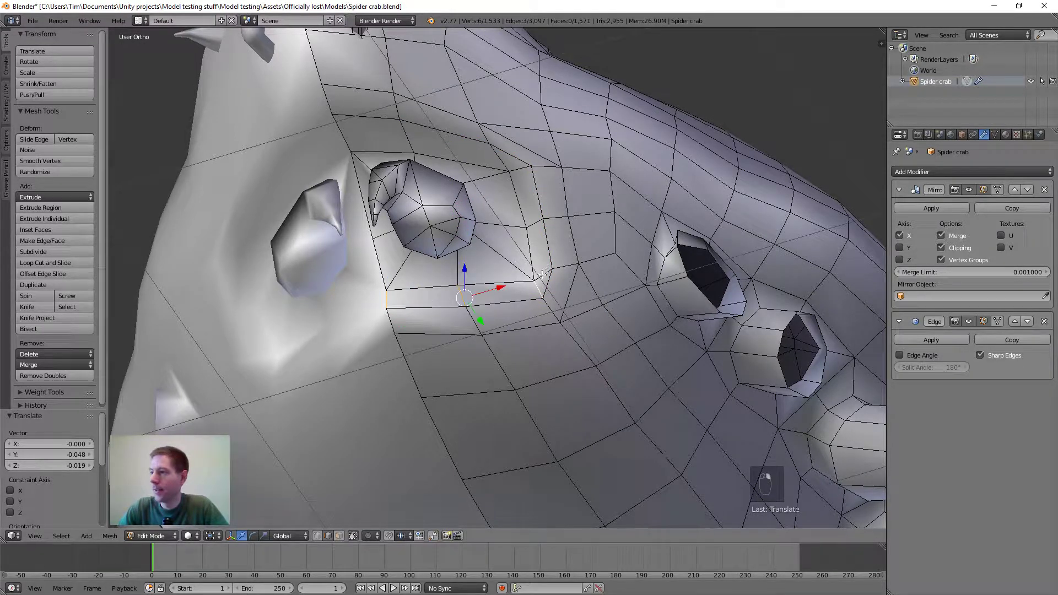
shift+right_click(544, 272)
shift+right_click(534, 222)
shift+right_click(518, 168)
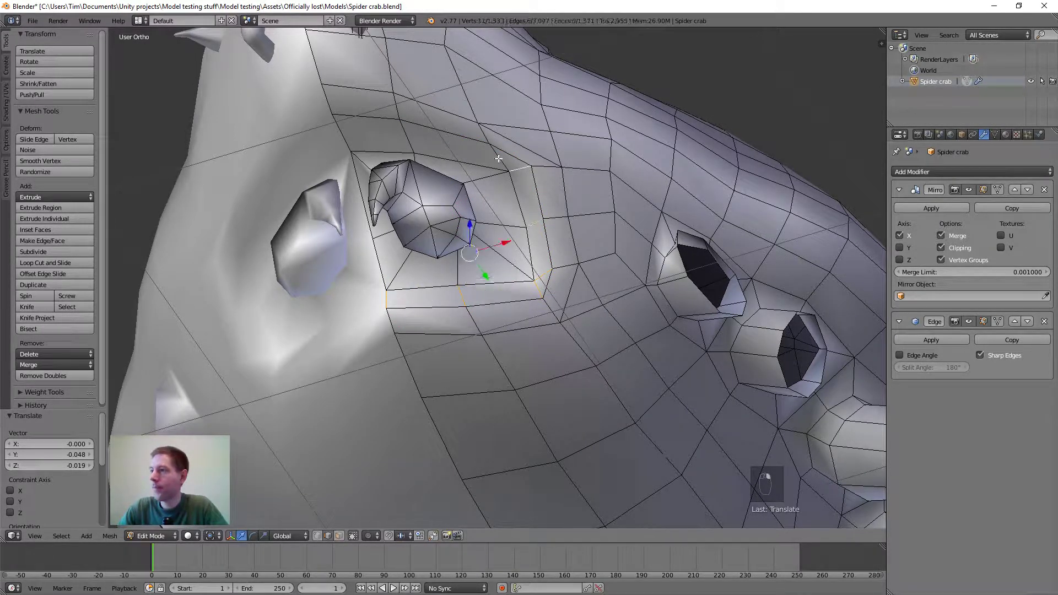
shift+right_click(499, 157)
shift+right_click(408, 137)
shift+right_click(343, 137)
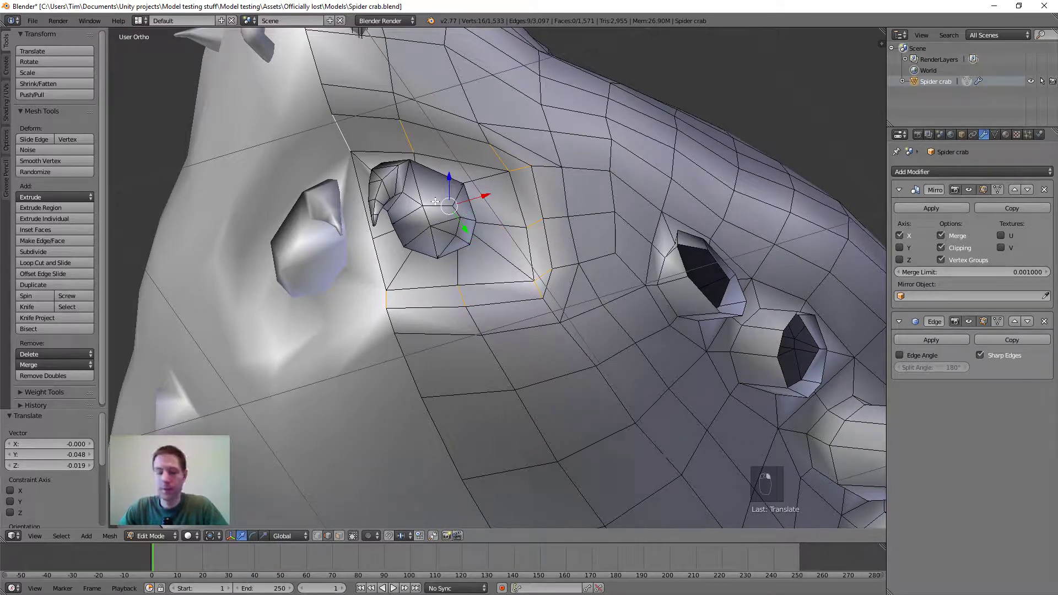
key(w)
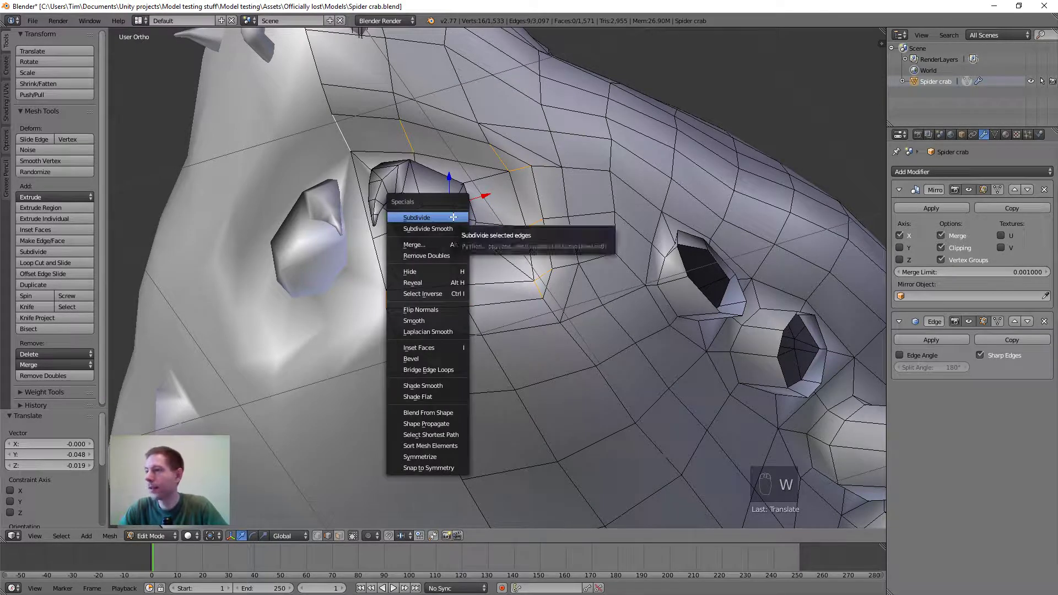
click(453, 214)
Select the new middle edge loop around the mouth opening and edge slide it toward the outer rim by a factor of -0.727
middle_drag(463, 244, 511, 231)
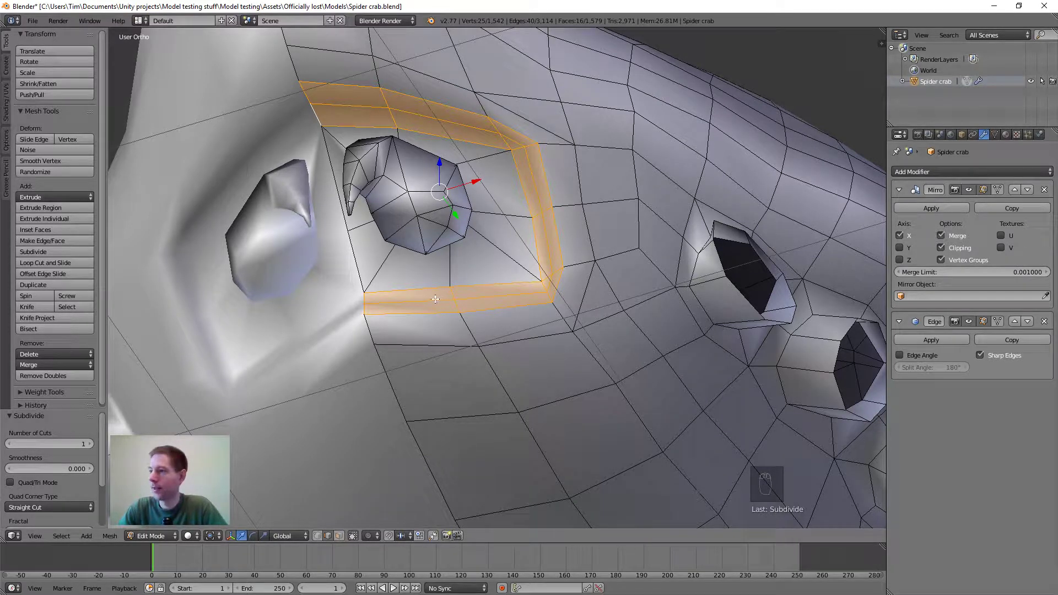
right_click(361, 104)
key(g)
right_click(452, 189)
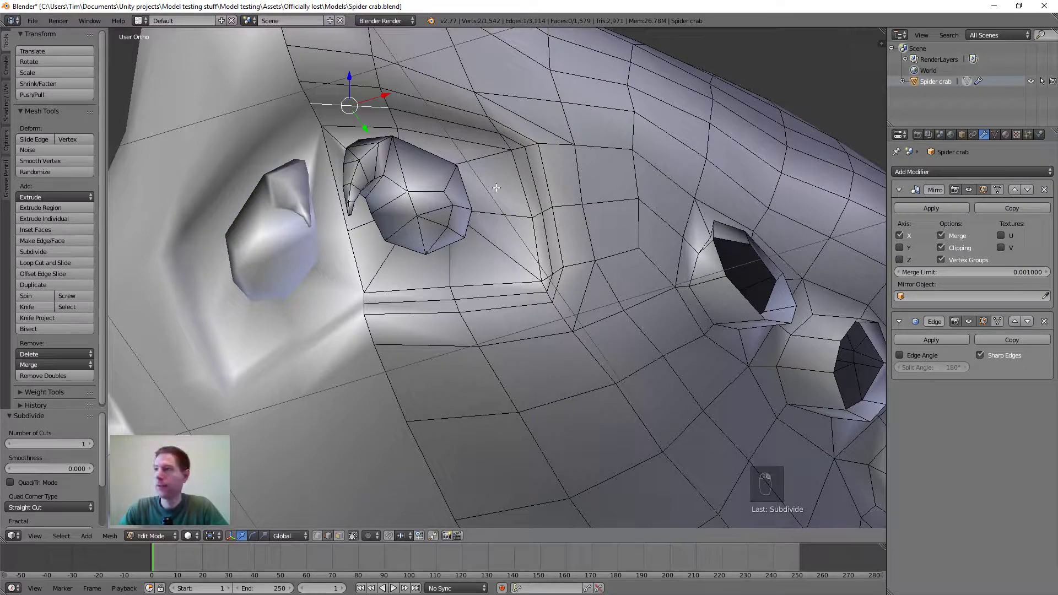
middle_drag(423, 208, 481, 131)
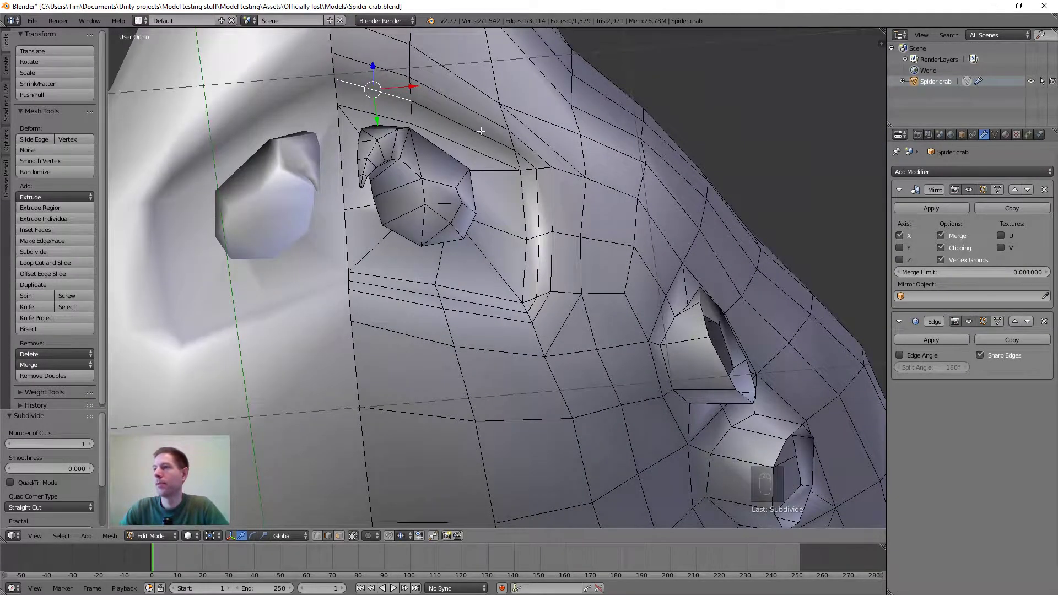
shift+right_click(474, 127)
shift+right_click(527, 160)
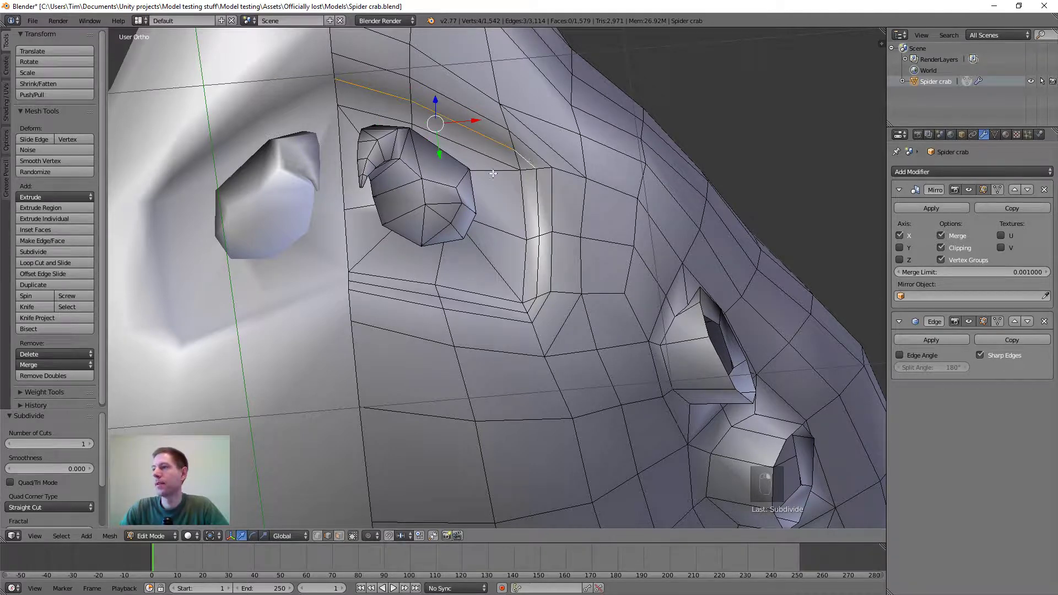
shift+right_click(537, 201)
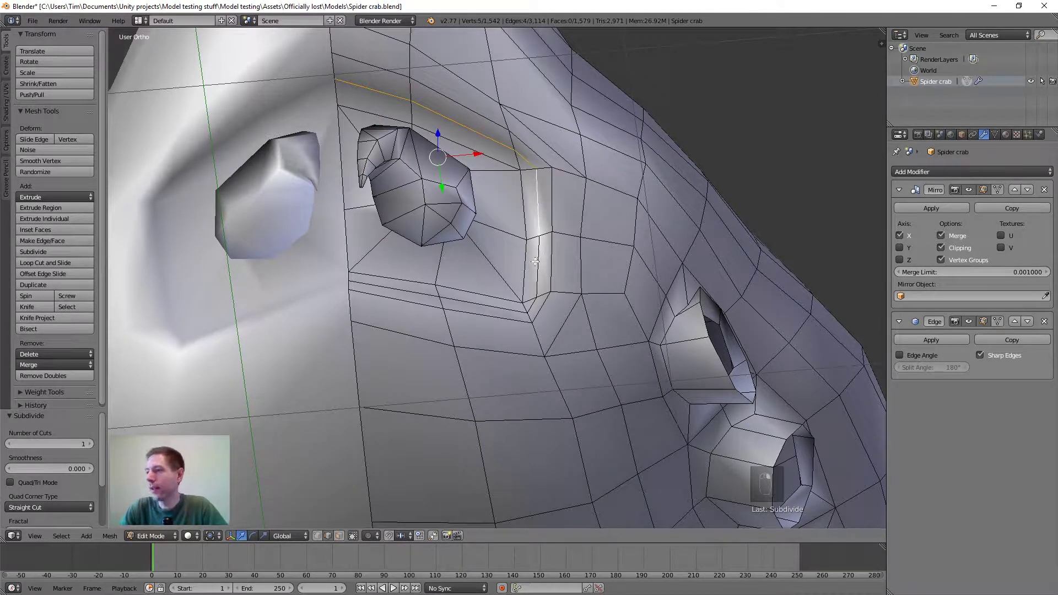
shift+right_click(535, 265)
shift+right_click(503, 298)
shift+right_click(485, 305)
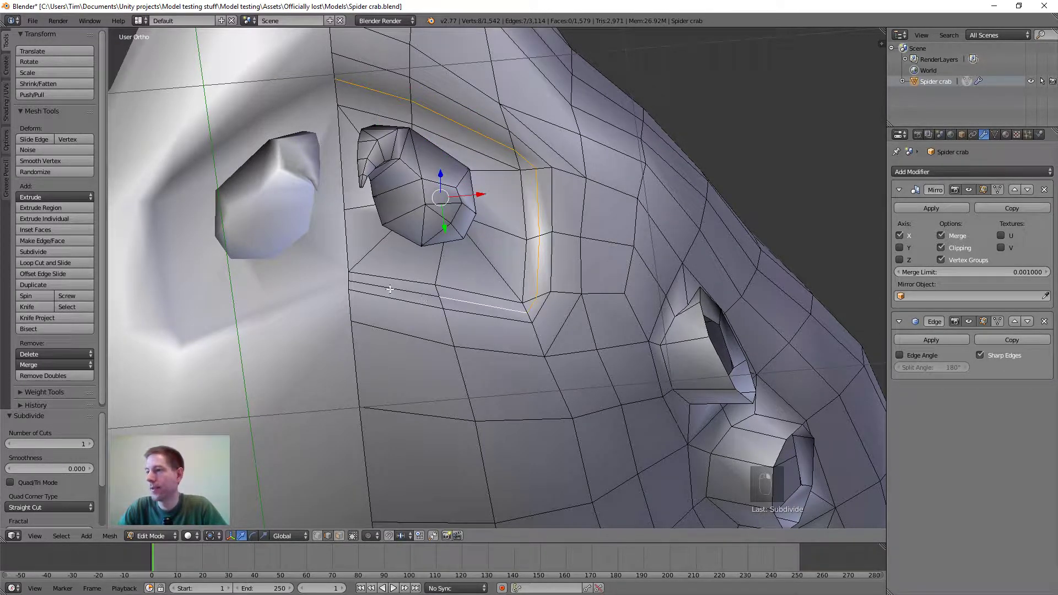
shift+right_click(393, 290)
middle_drag(470, 229, 458, 263)
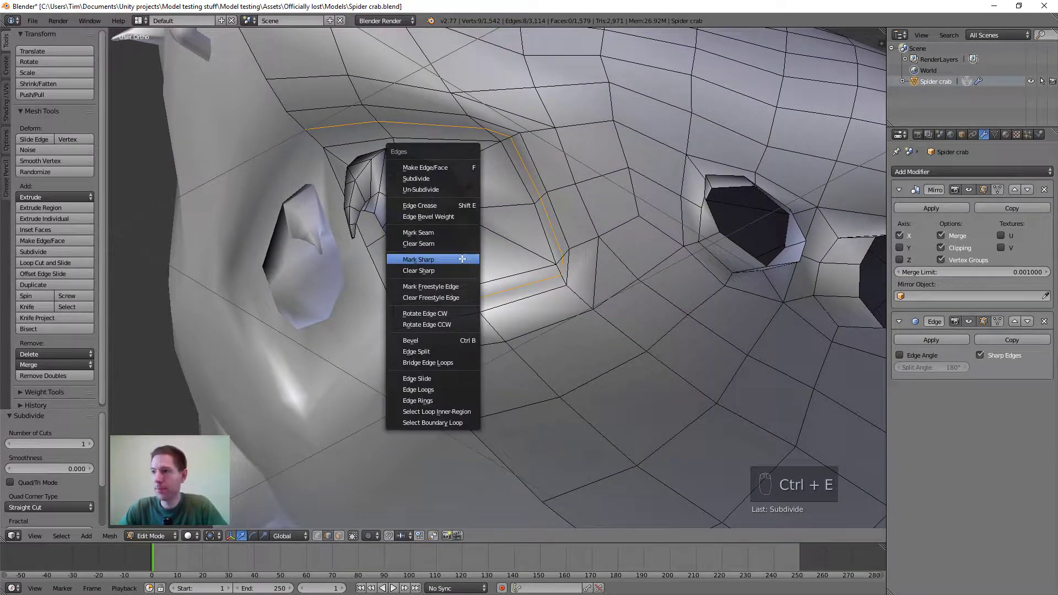
key(ctrl+e)
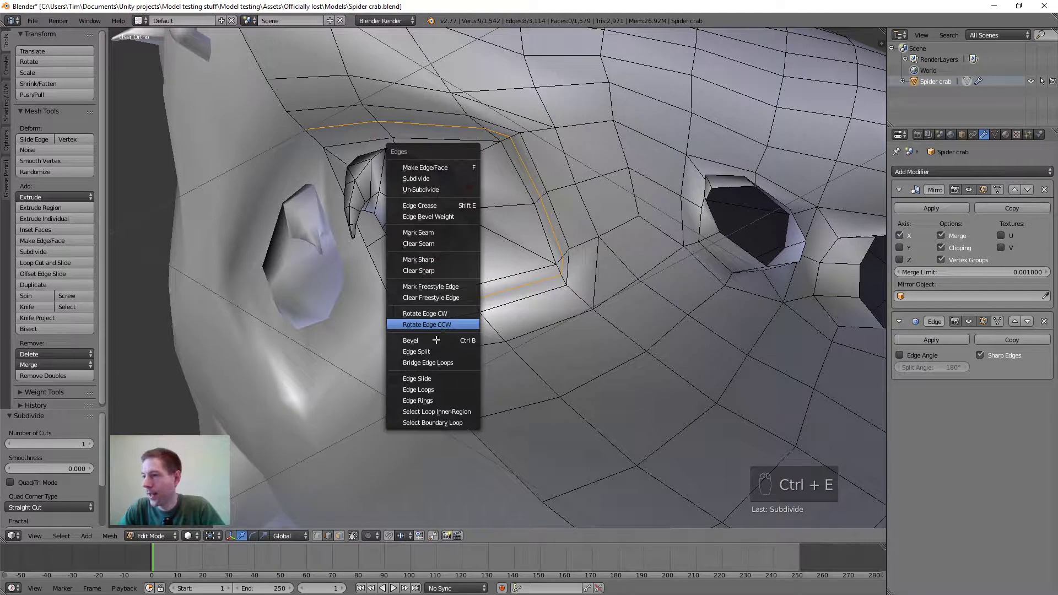
click(428, 377)
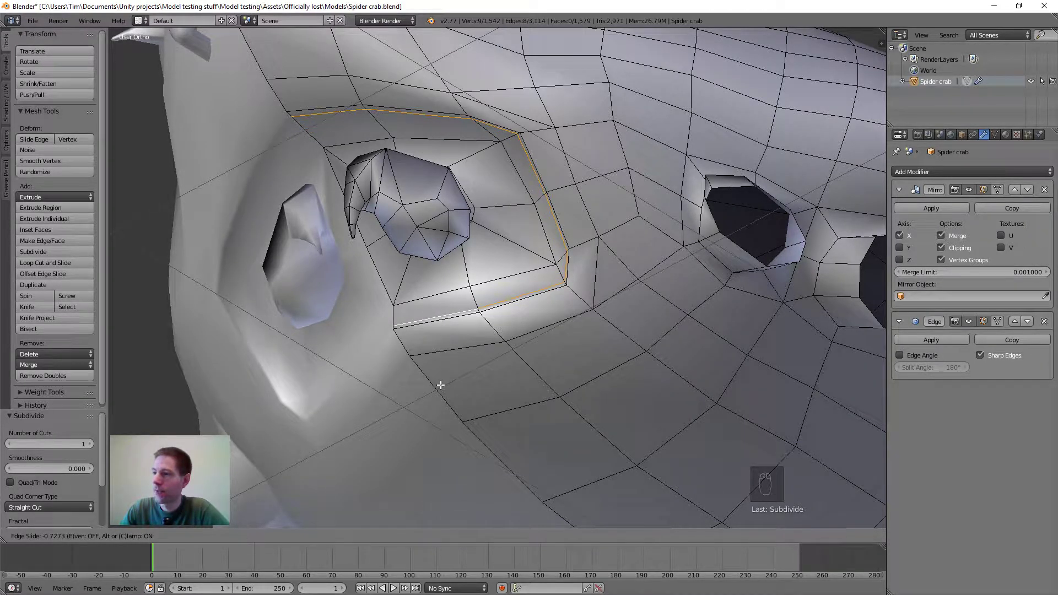
click(441, 385)
Add the adjacent outer rim edges to the selected loop around the mouth opening and try to scale both loops inward
scroll(439, 381, down, 4)
middle_drag(433, 383, 264, 213)
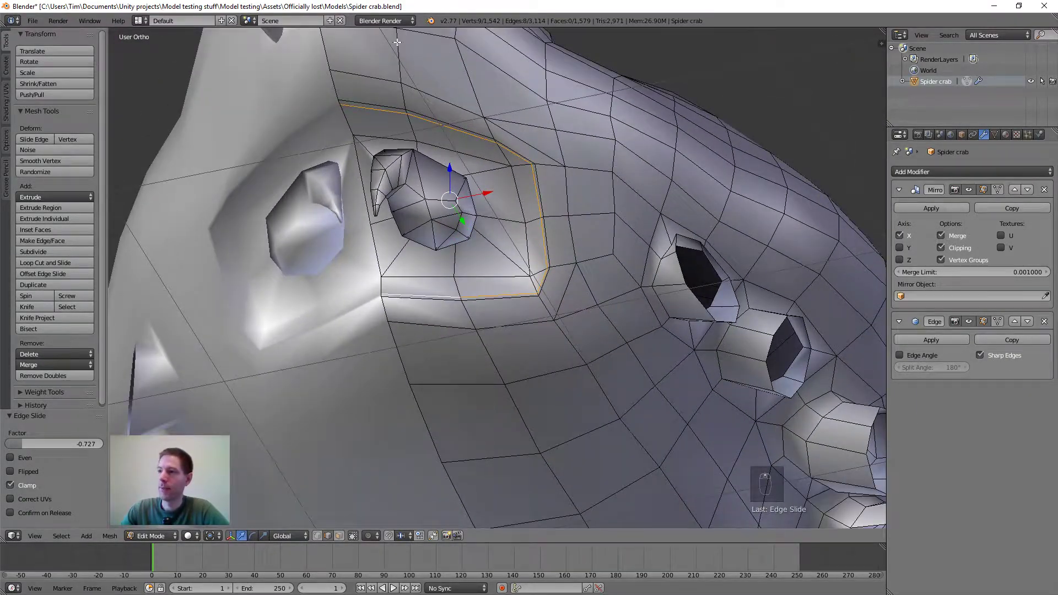
scroll(416, 227, down, 2)
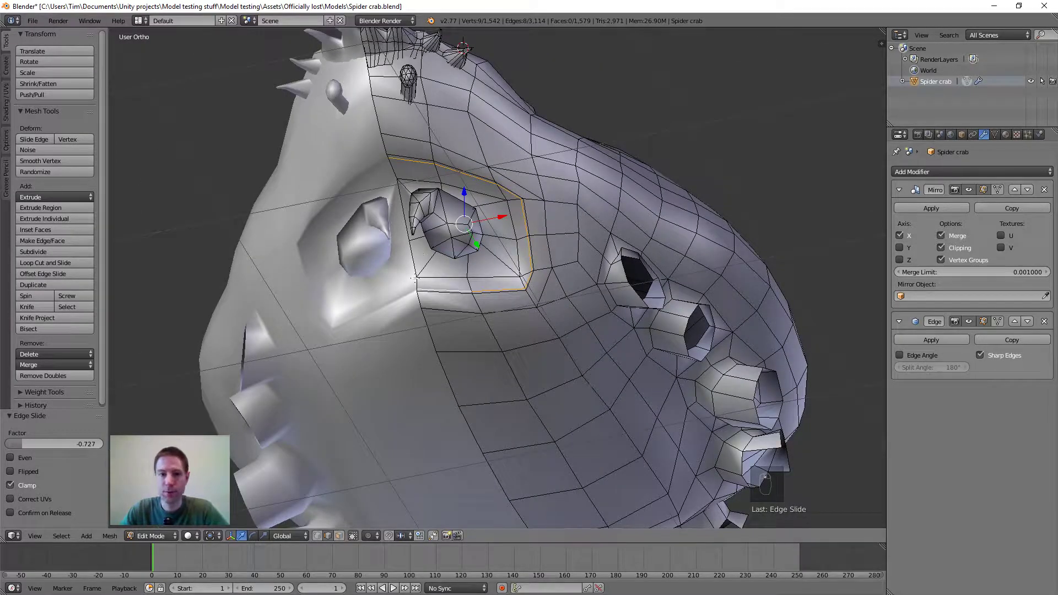
scroll(397, 310, down, 3)
middle_drag(398, 310, 505, 268)
scroll(505, 268, up, 4)
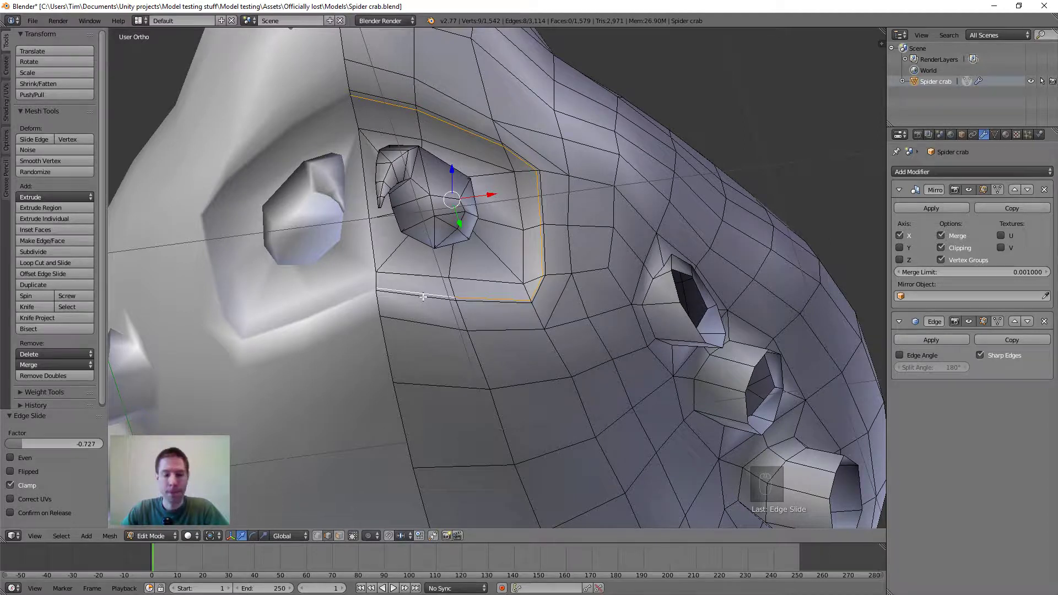
shift+right_click(435, 296)
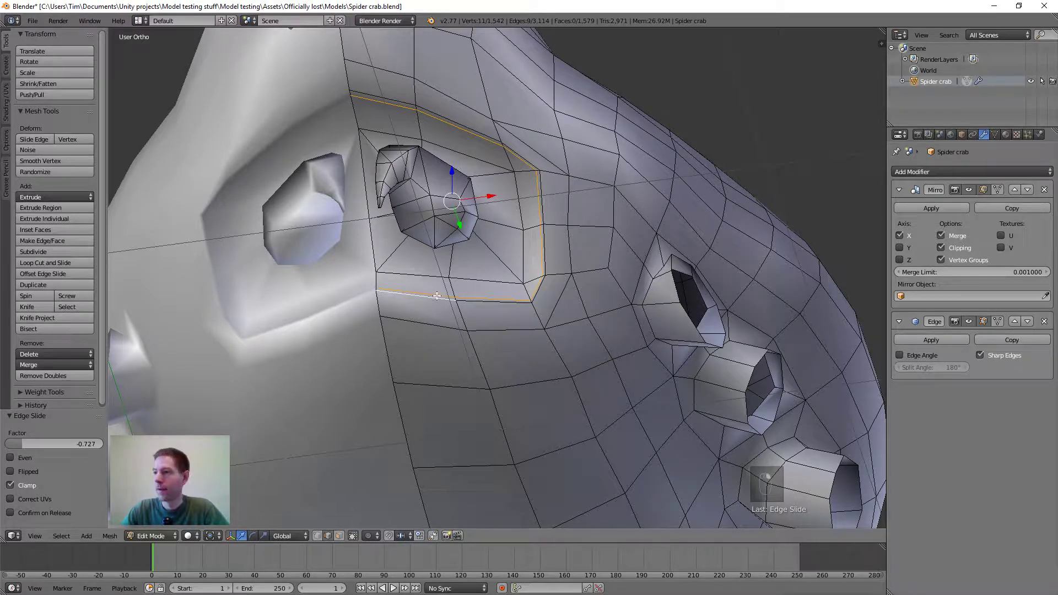
shift+right_click(548, 274)
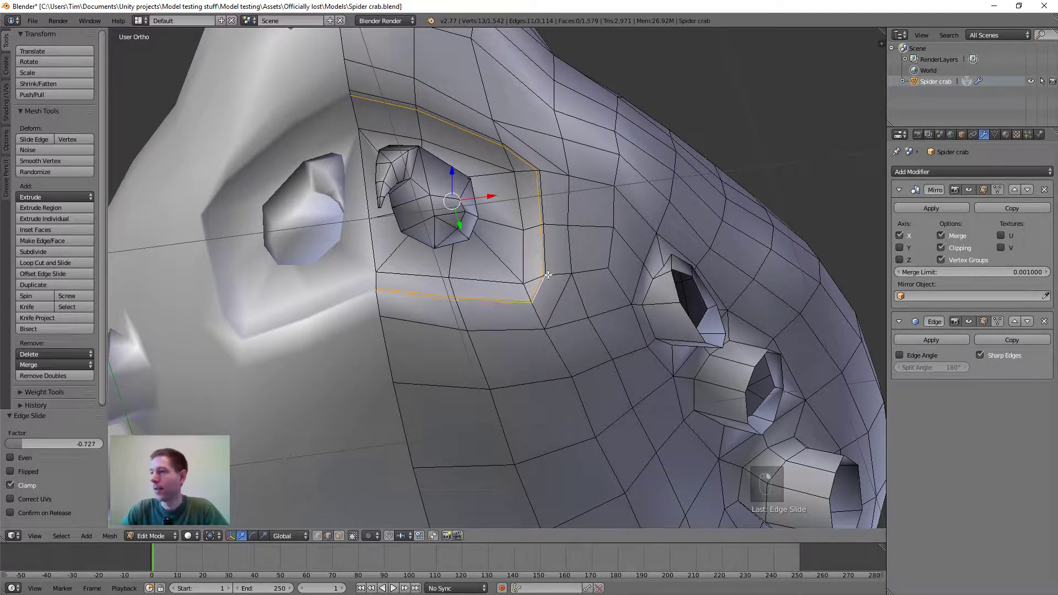
shift+right_click(542, 201)
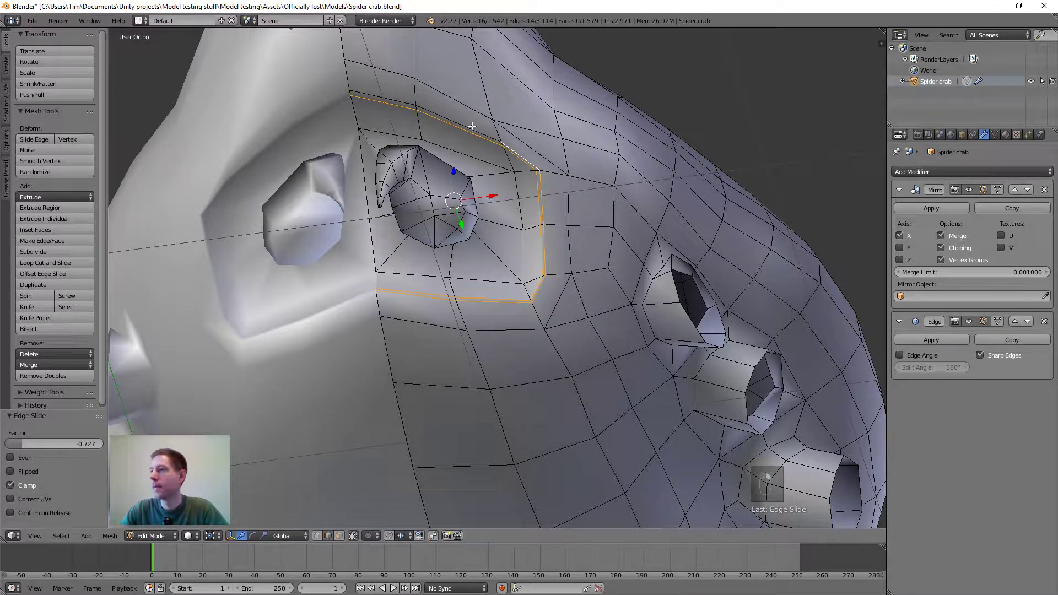
shift+right_click(415, 117)
shift+right_click(380, 99)
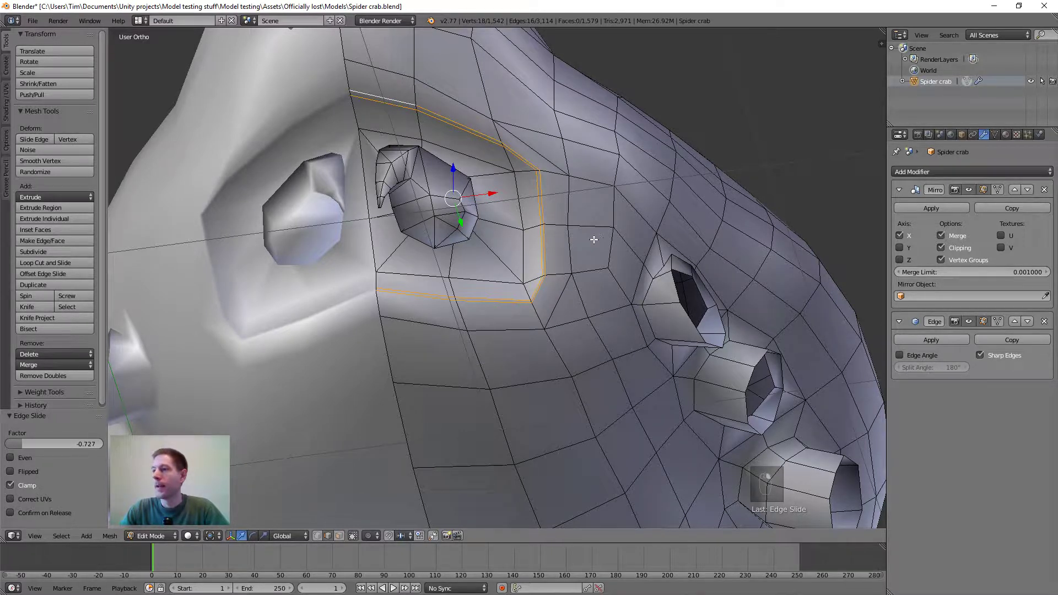
middle_drag(570, 195, 547, 272)
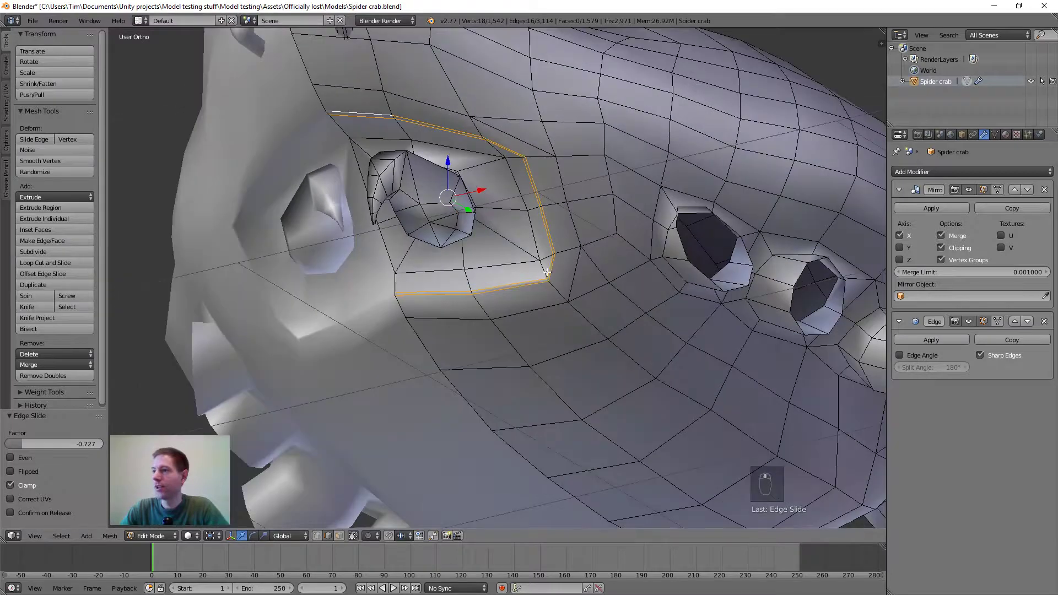
key(s)
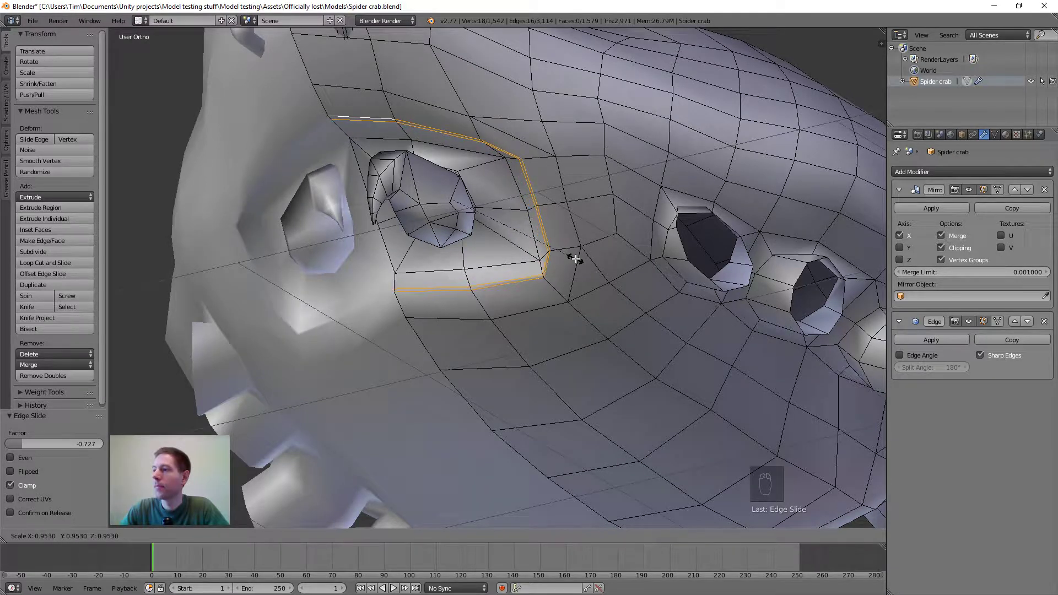
click(569, 258)
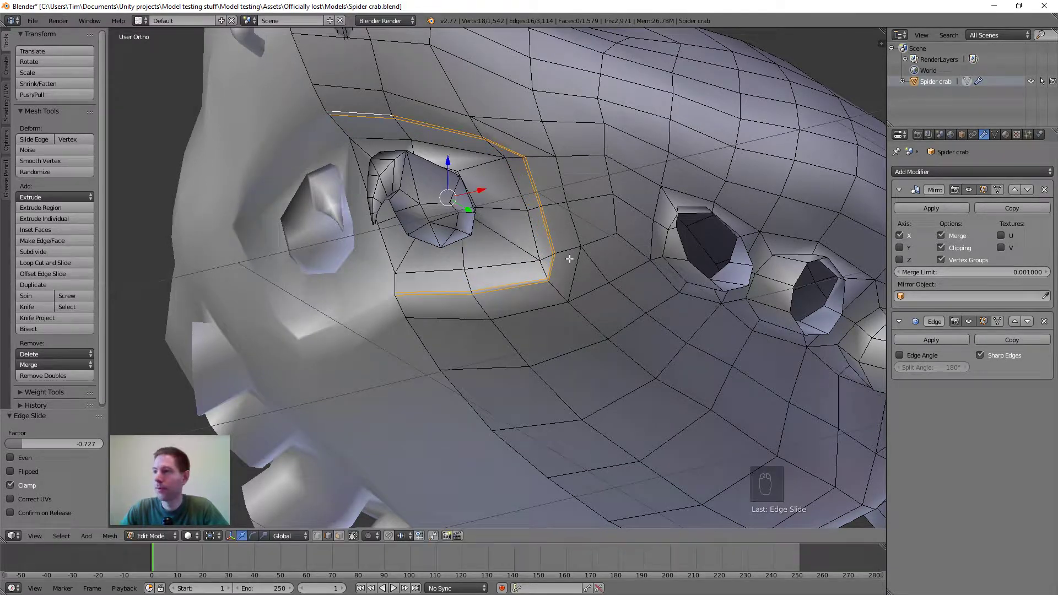
Add the inner edge row around the mouth opening to the selected rim loops and scale the selection inward to 0.870
shift+right_click(449, 269)
shift+right_click(498, 270)
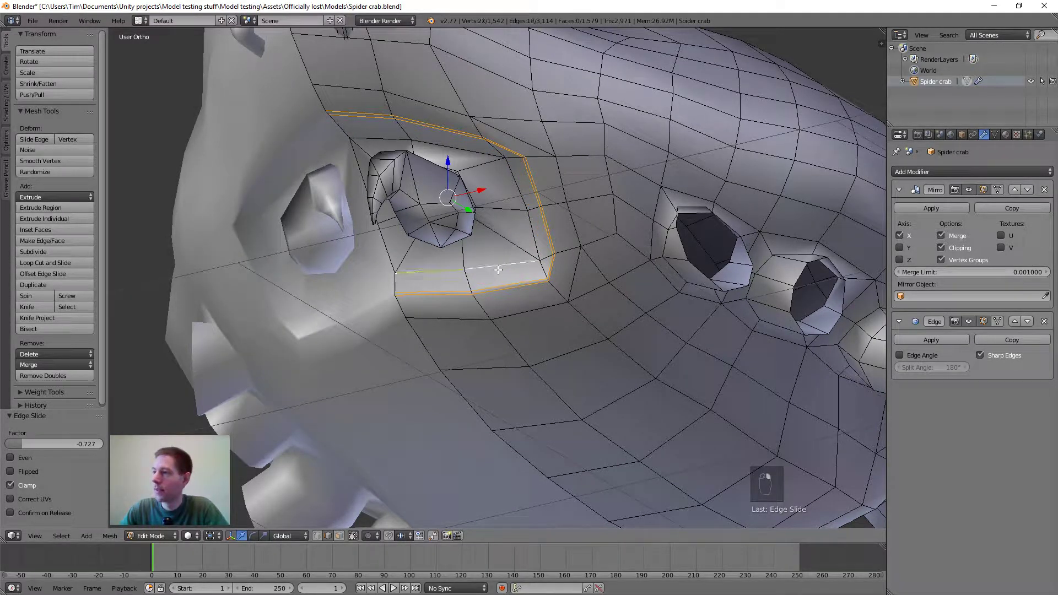
shift+right_click(532, 231)
shift+right_click(522, 181)
shift+right_click(468, 151)
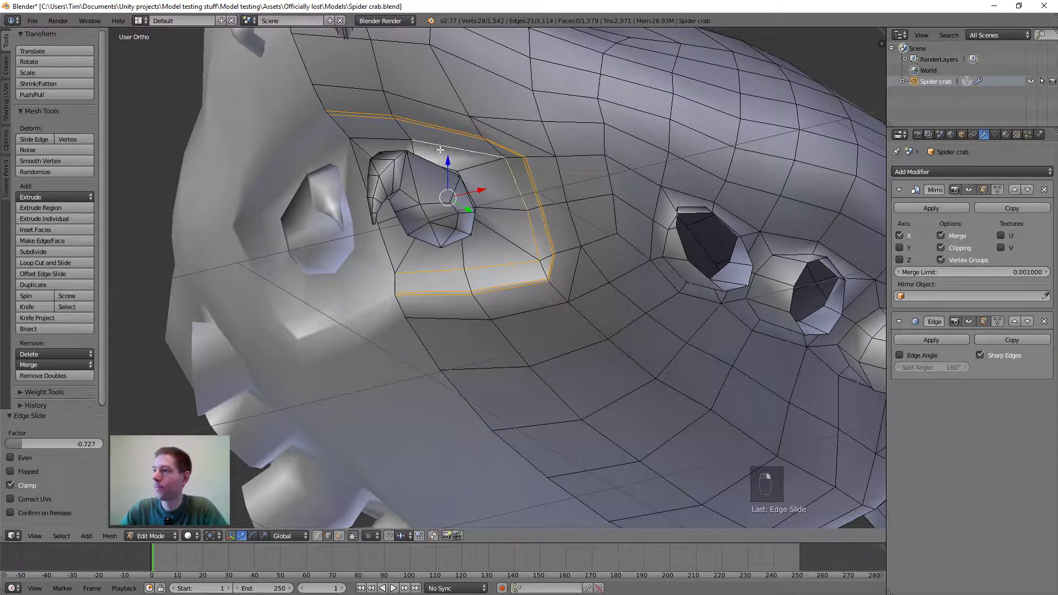
shift+right_click(400, 139)
middle_drag(512, 300, 520, 299)
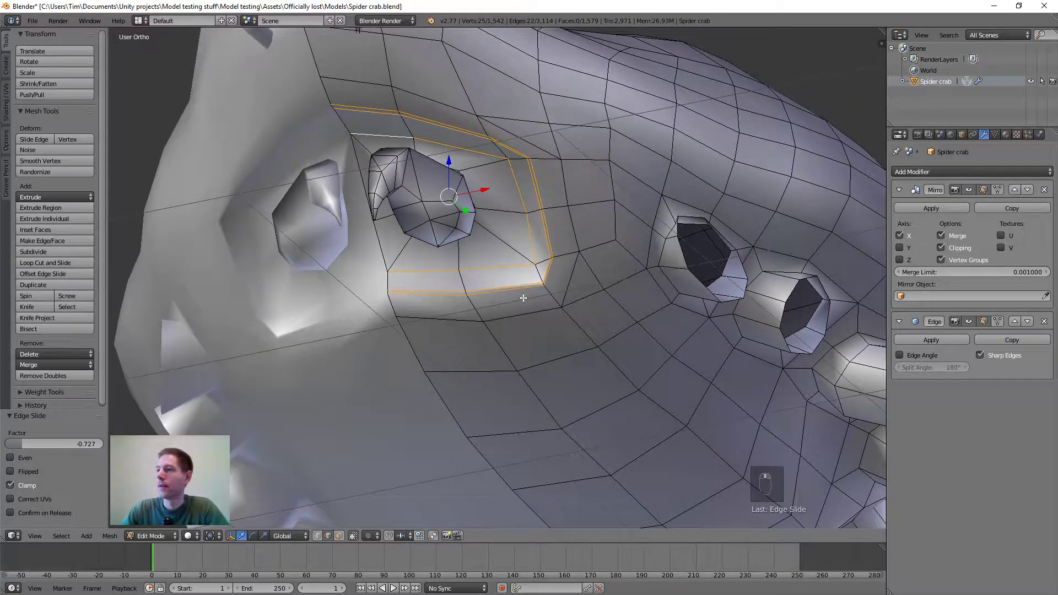
key(s)
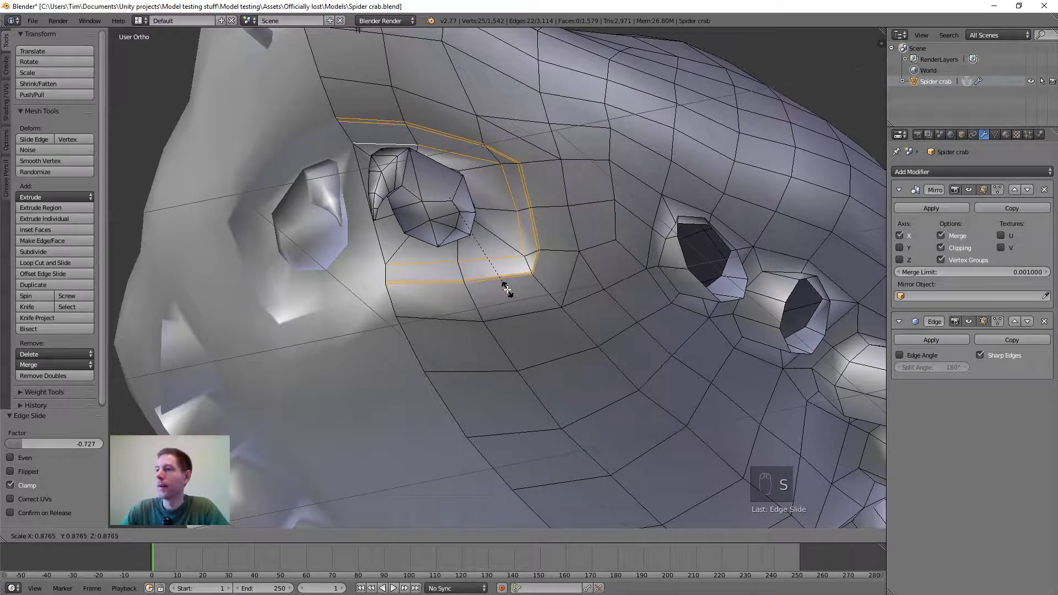
click(507, 288)
Examine the narrowed mouth rim against the whole body and compare it with the reference photo Spider crab 2.jpg
middle_drag(517, 296, 516, 253)
scroll(540, 300, down, 5)
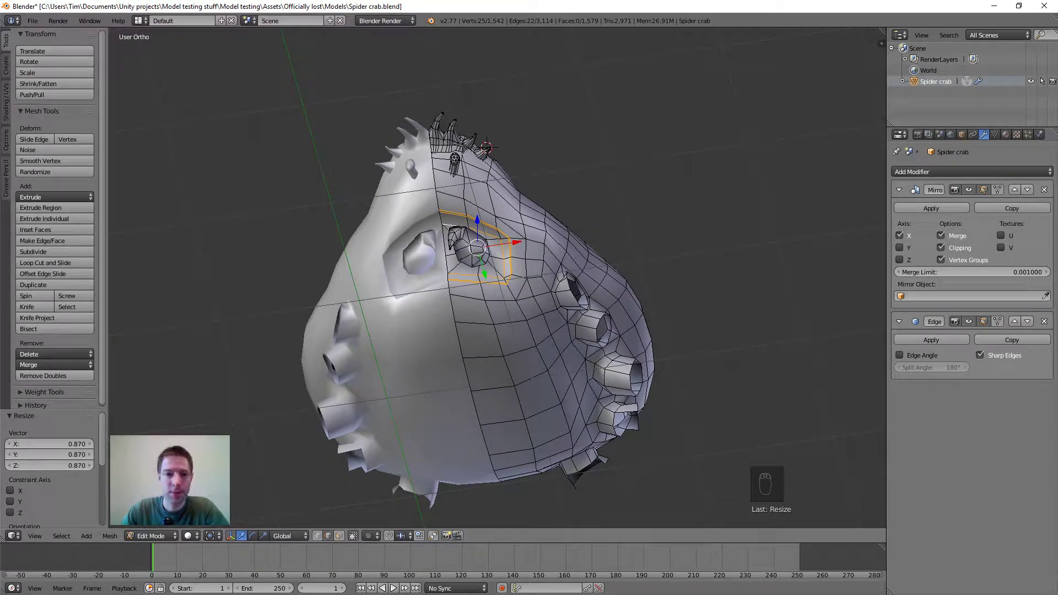
drag(1057, 154, 867, 49)
middle_drag(330, 264, 407, 248)
scroll(360, 258, up, 2)
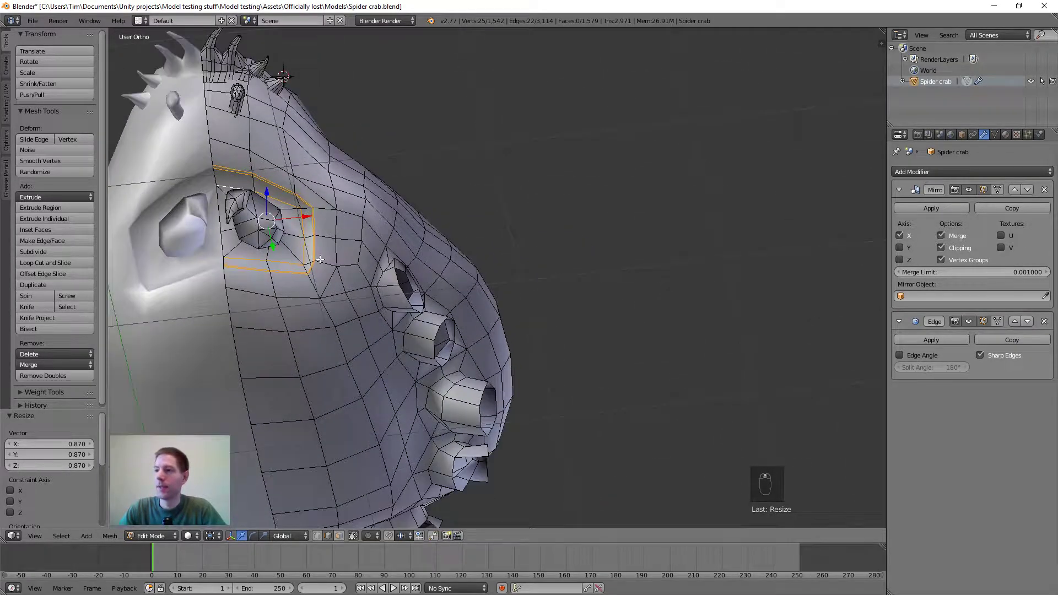
shift+middle_drag(321, 260, 388, 265)
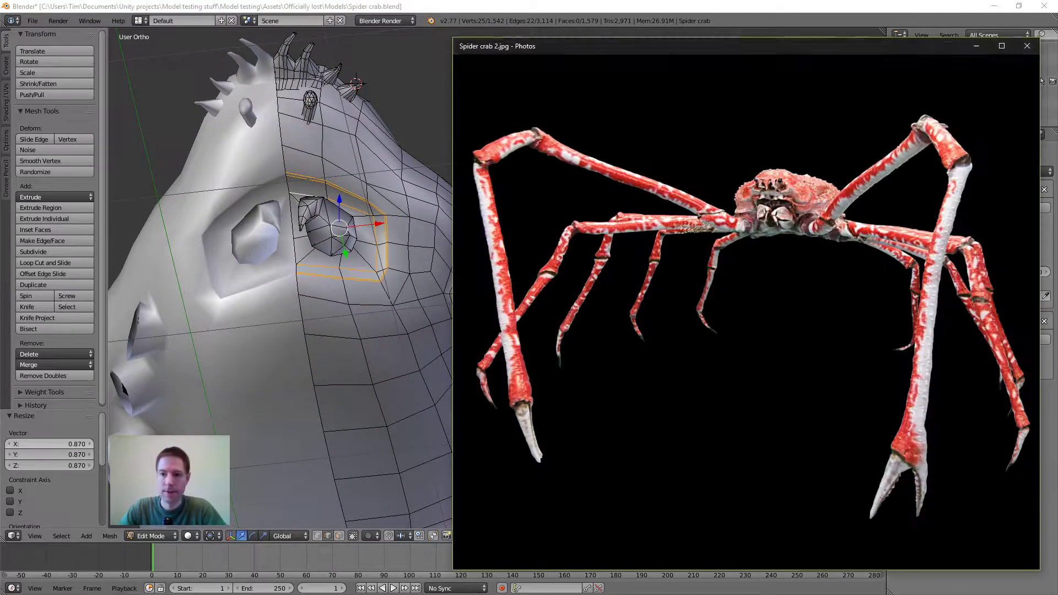
key(alt+Tab)
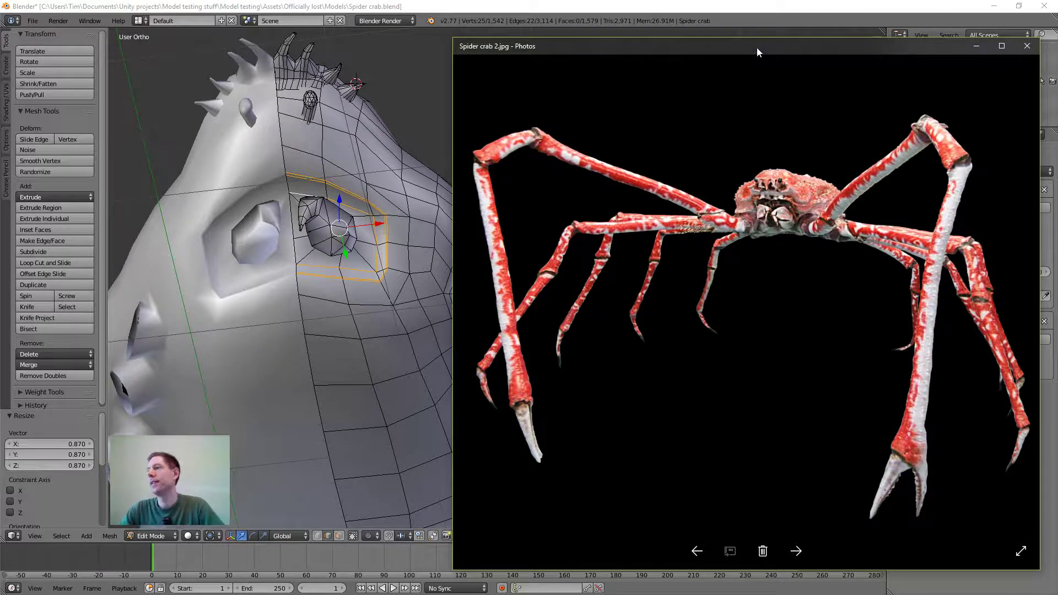
drag(756, 47, 241, 461)
drag(90, 554, 1, 593)
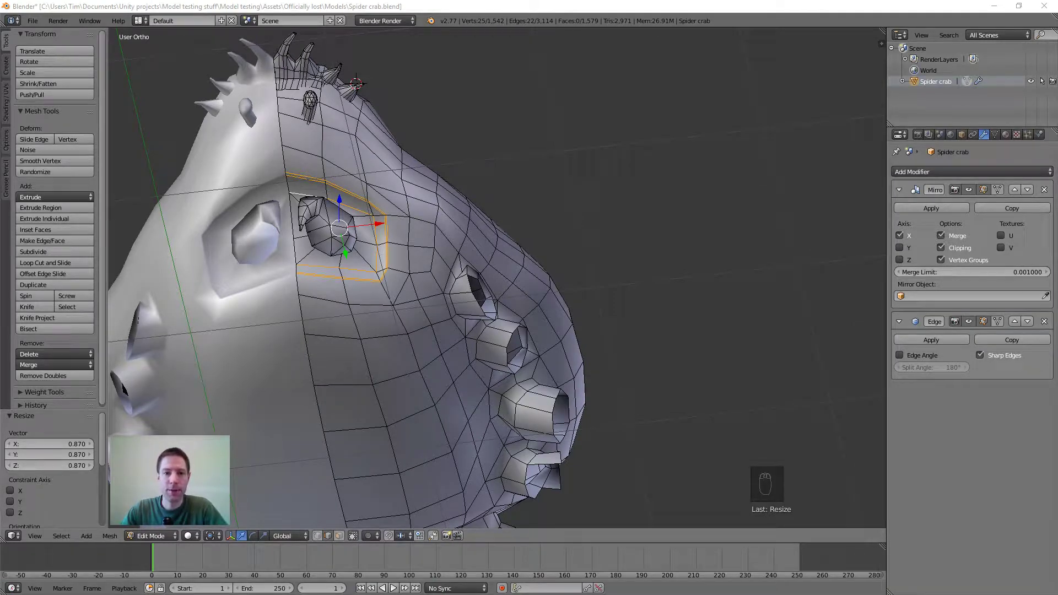
Select the three edge rows along the lower side of the mouth rim and move them 0.049 along Y and -0.043 along Z
scroll(289, 322, up, 4)
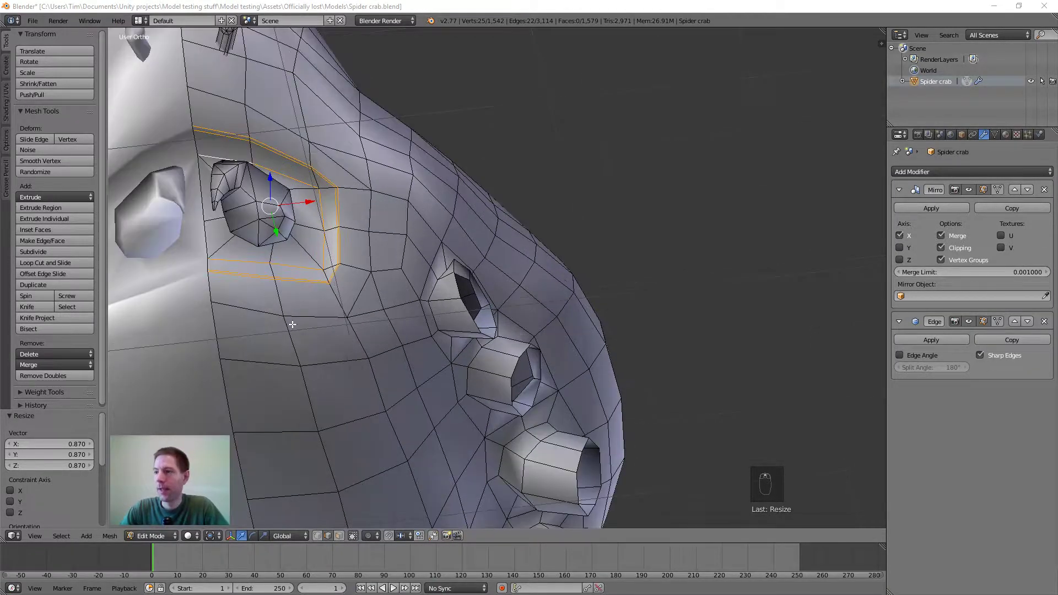
middle_drag(240, 348, 316, 305)
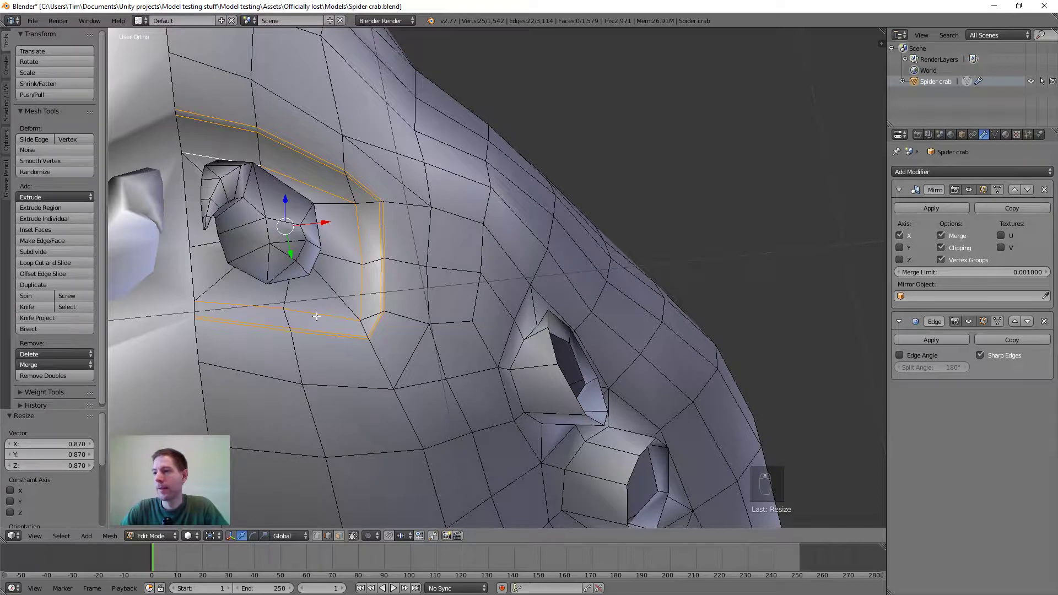
right_click(317, 316)
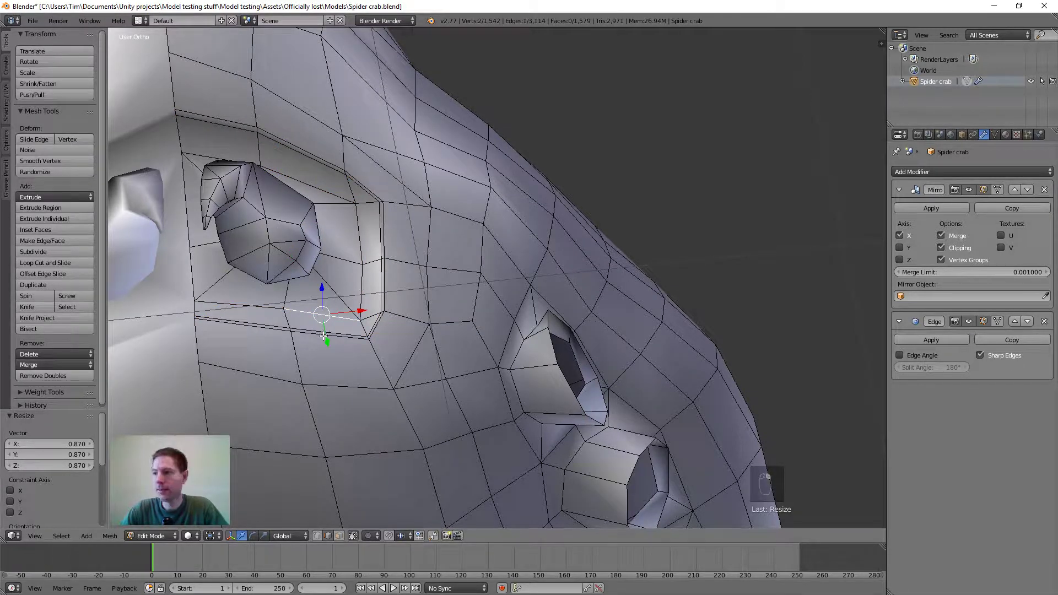
shift+right_click(323, 331)
shift+right_click(316, 333)
shift+right_click(262, 315)
shift+right_click(262, 324)
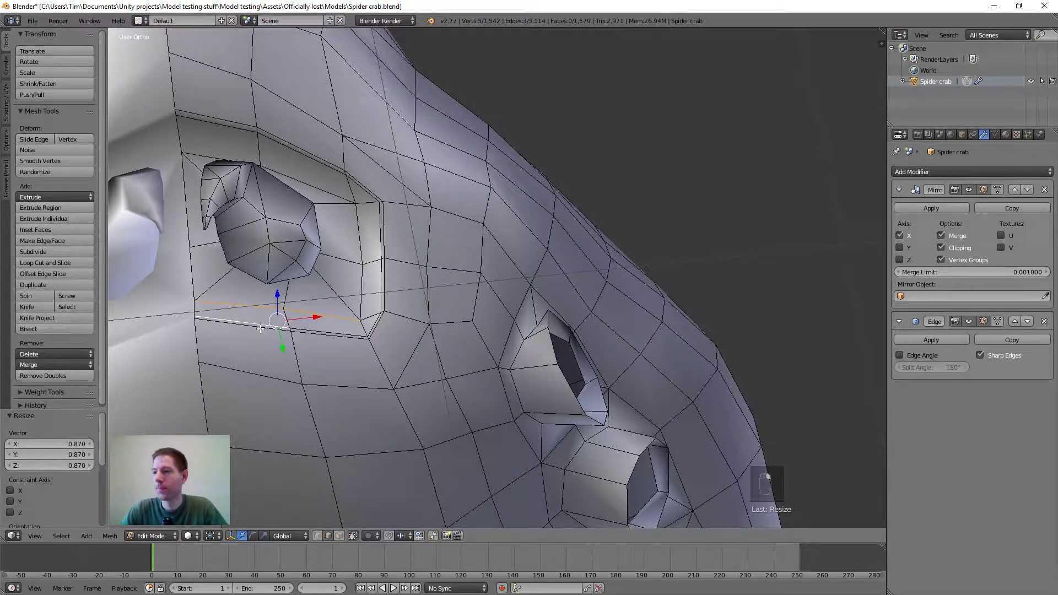
shift+right_click(262, 329)
shift+right_click(319, 336)
shift+right_click(319, 332)
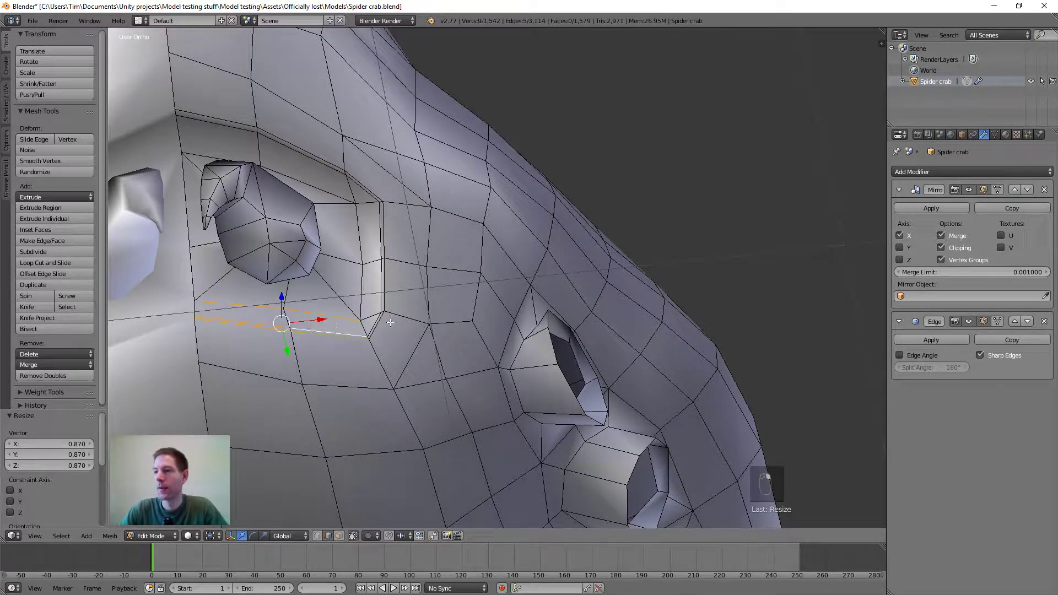
scroll(391, 322, down, 3)
middle_drag(435, 307, 402, 329)
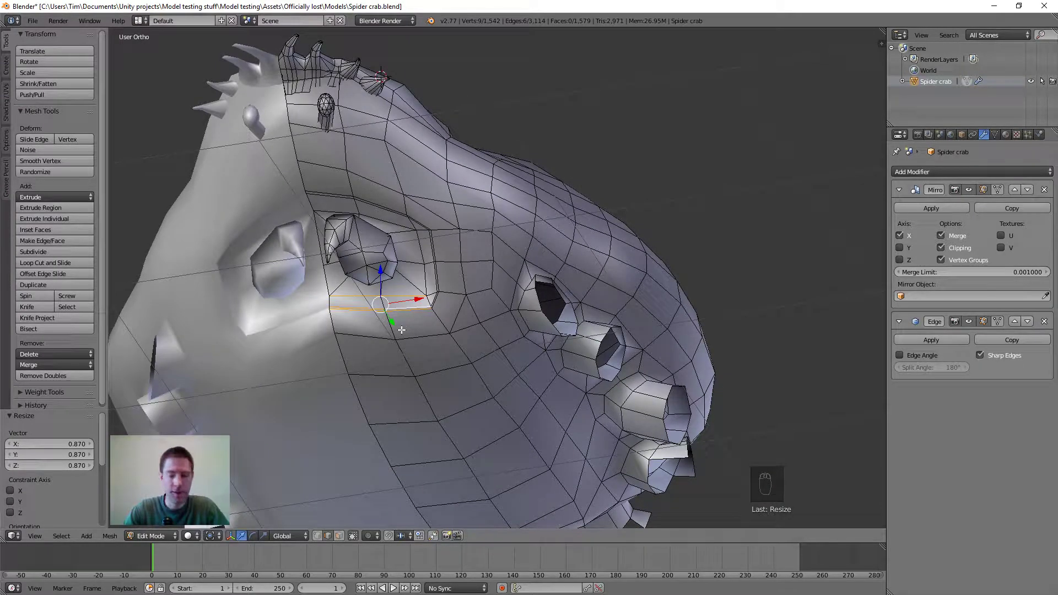
key(ctrl+KP_7)
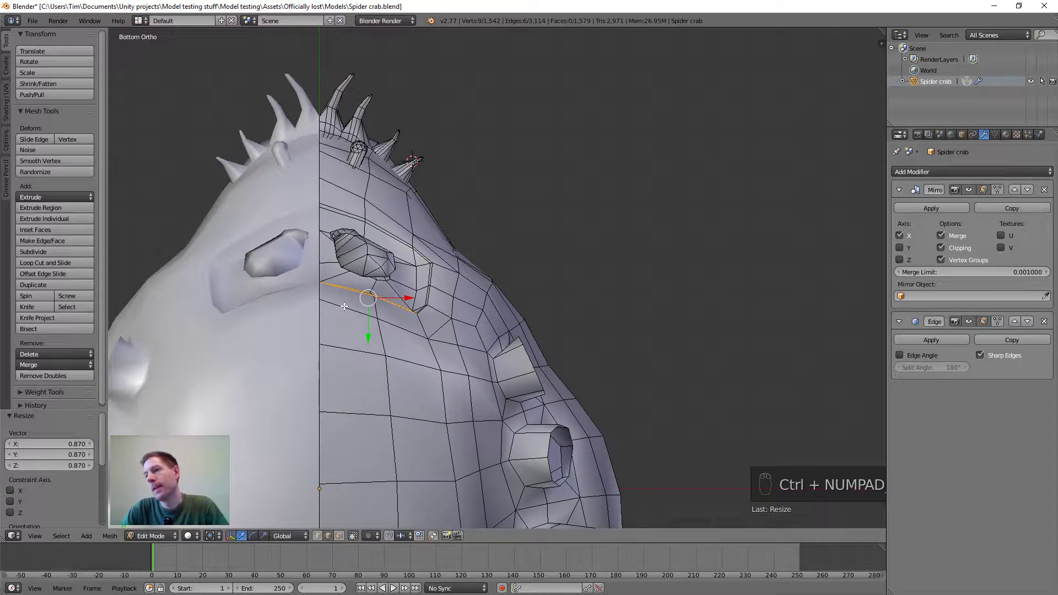
key(KP_3)
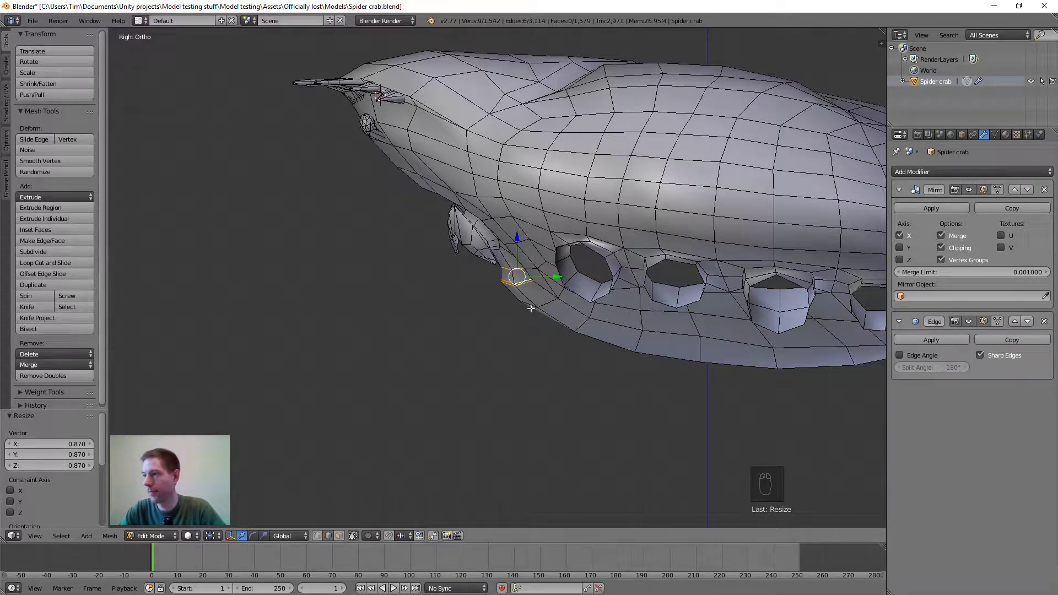
key(g)
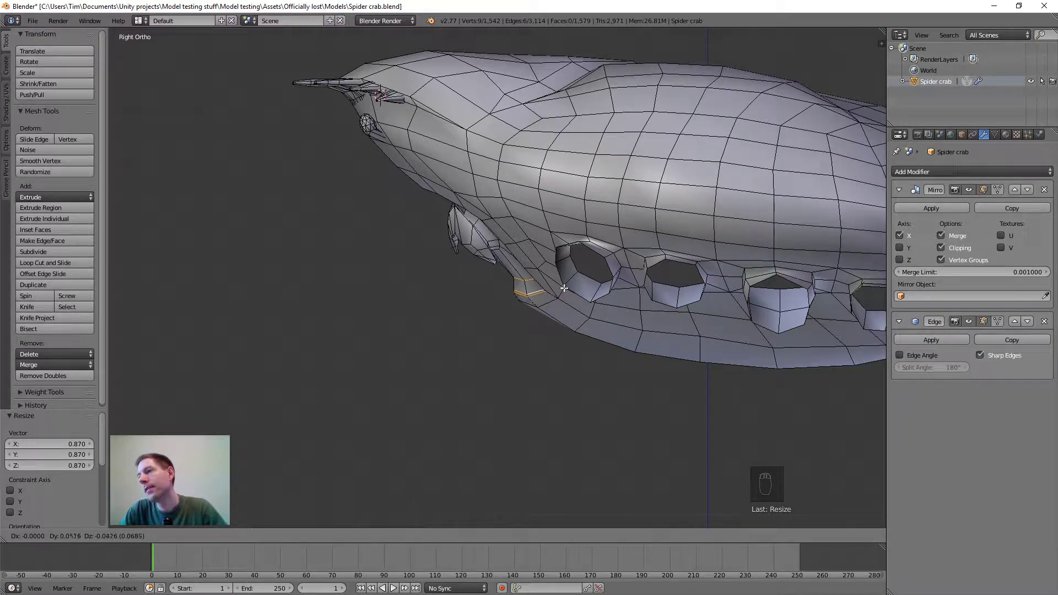
click(564, 288)
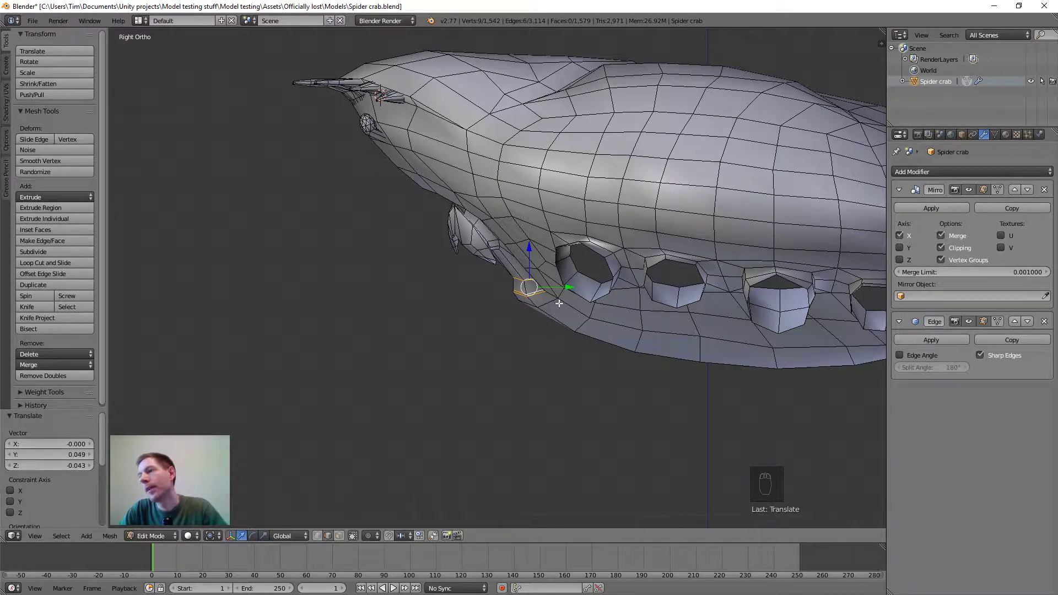
Select the inner and outer rim edges along the mouth opening's outer side, including those at its upper corner
middle_drag(564, 288, 518, 284)
scroll(518, 284, up, 1)
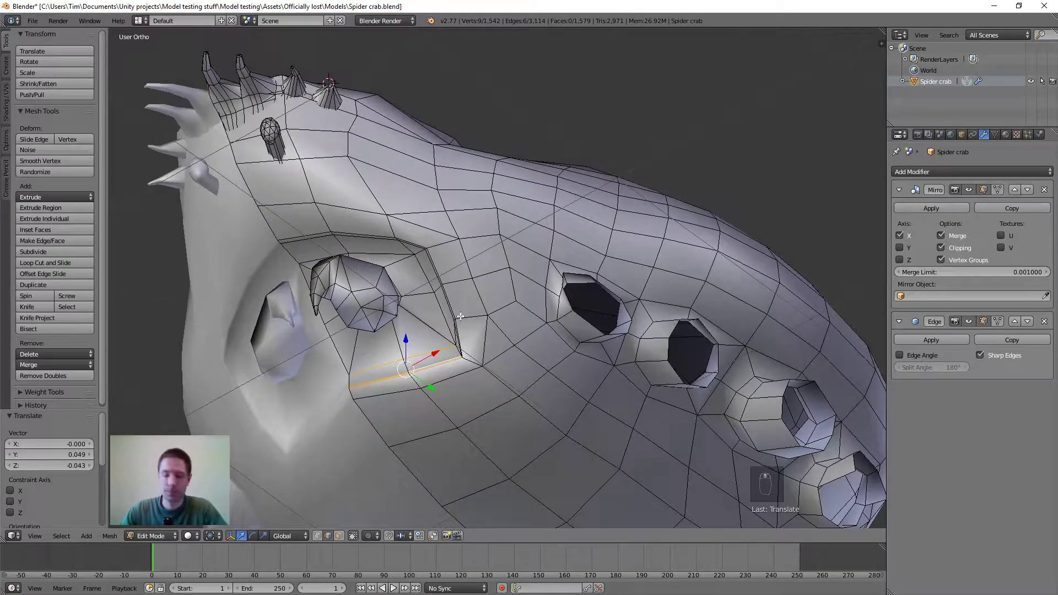
middle_drag(462, 310, 402, 350)
right_click(408, 327)
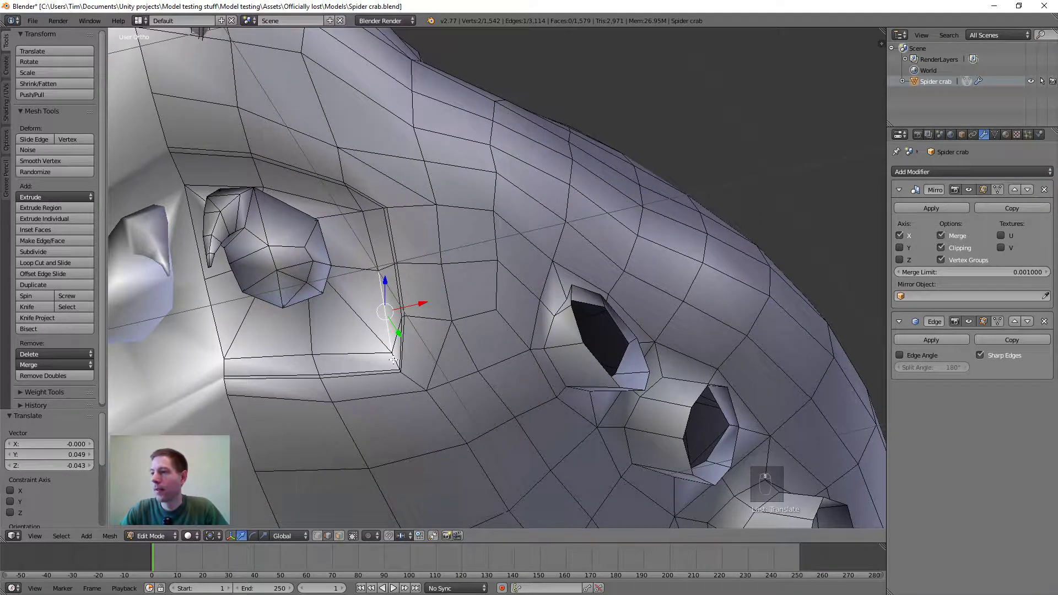
shift+right_click(397, 351)
shift+right_click(401, 351)
shift+right_click(404, 347)
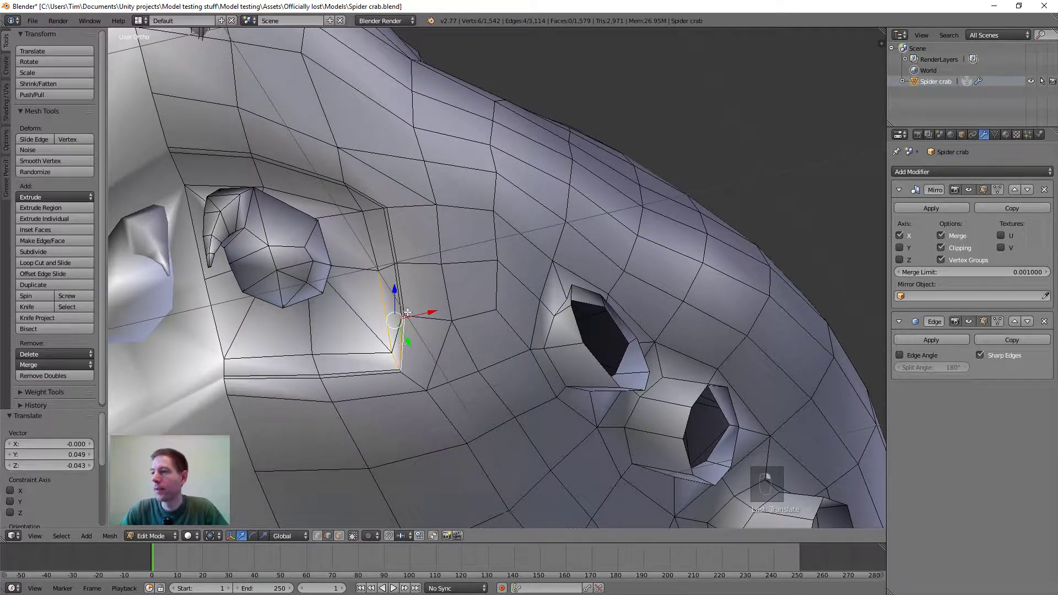
shift+right_click(399, 295)
shift+right_click(398, 295)
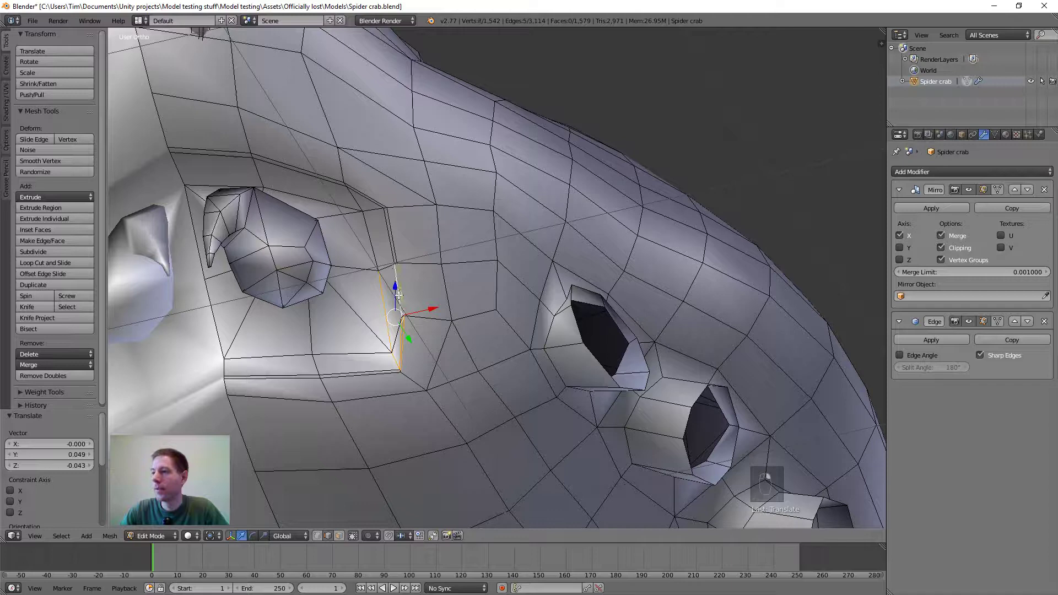
shift+right_click(396, 250)
shift+right_click(373, 248)
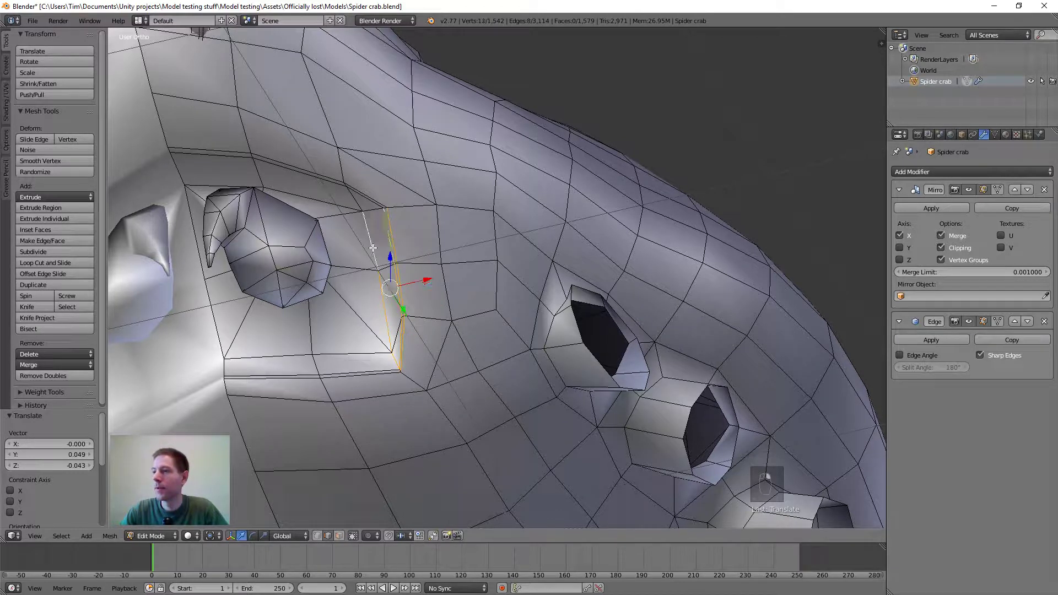
shift+right_click(369, 198)
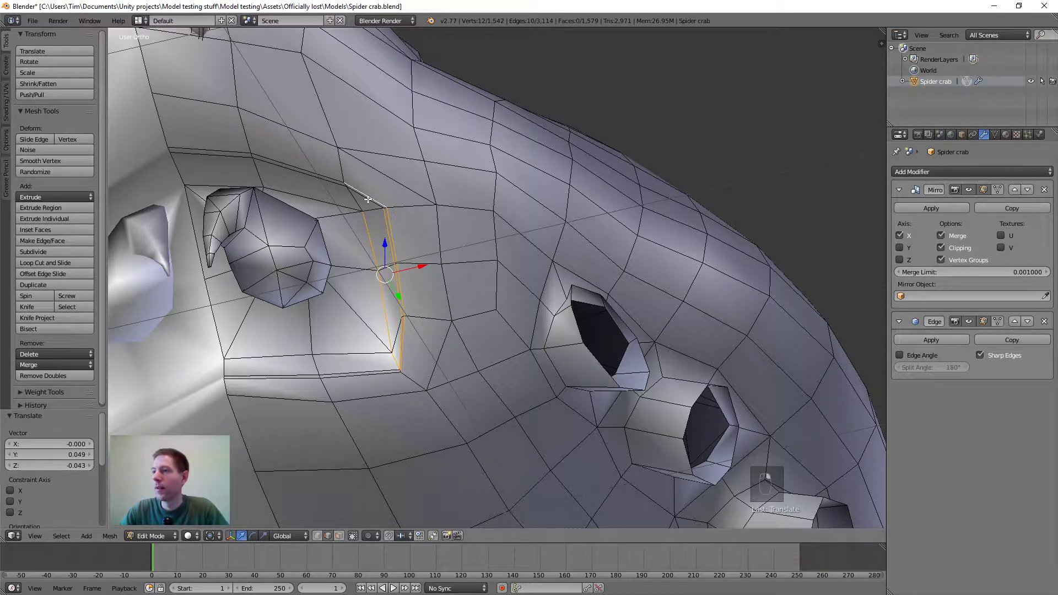
shift+right_click(363, 205)
scroll(425, 300, down, 4)
scroll(452, 325, up, 2)
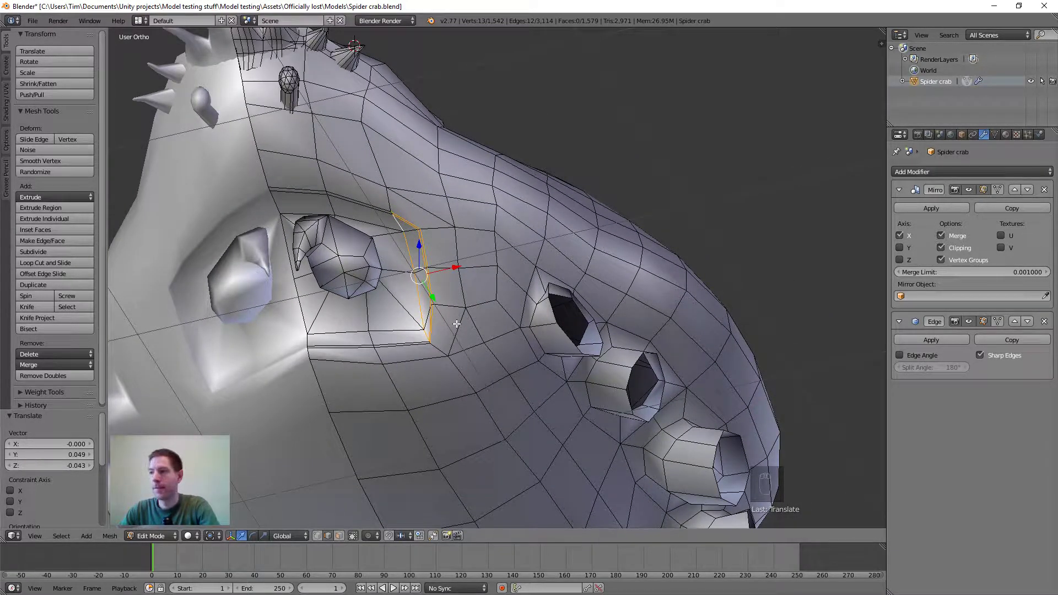
key(ctrl+KP_7)
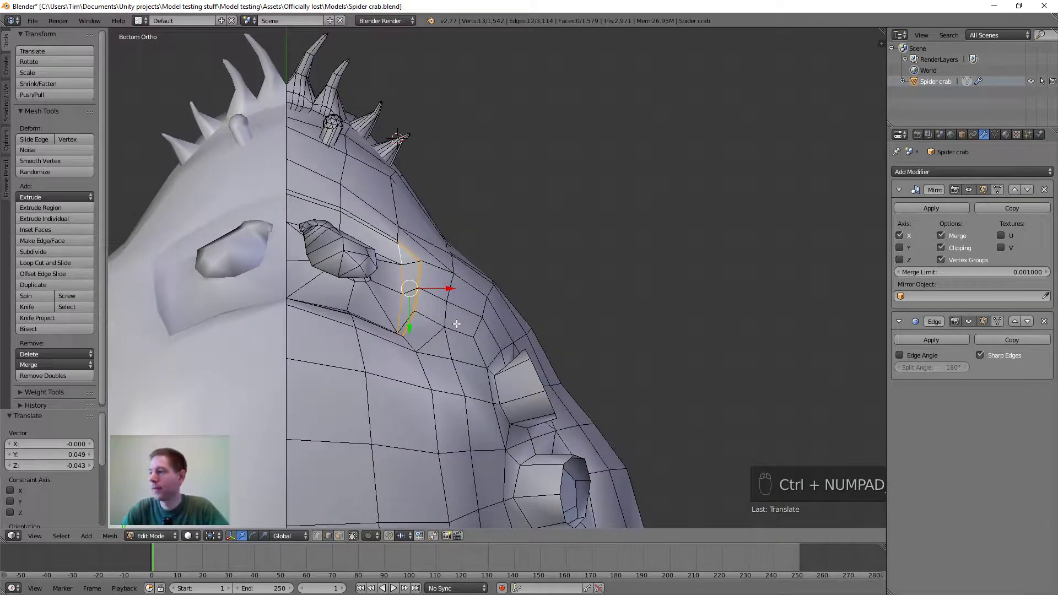
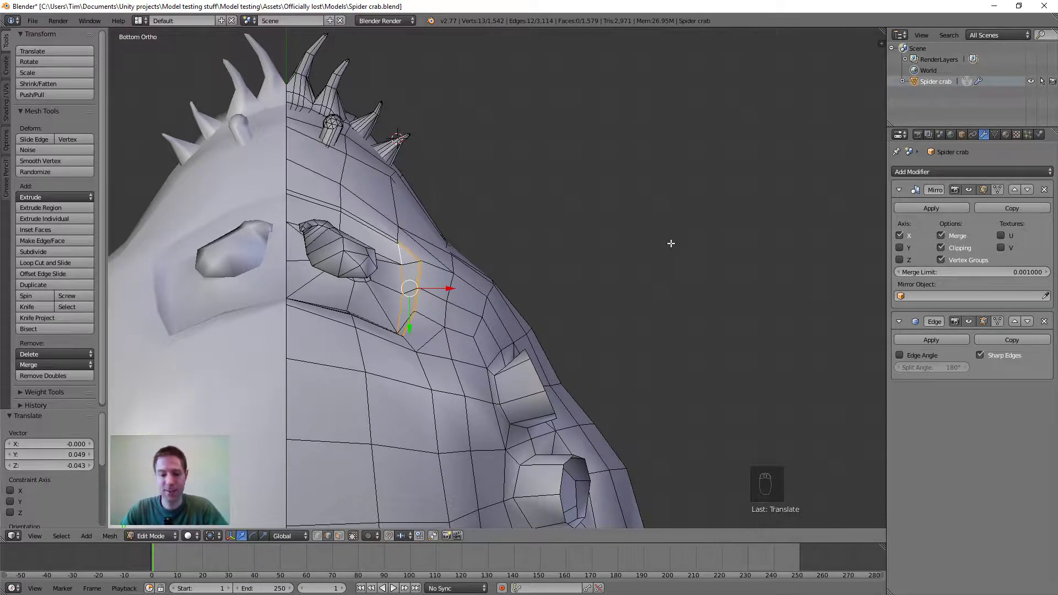
key(n)
key(n)
key(n)
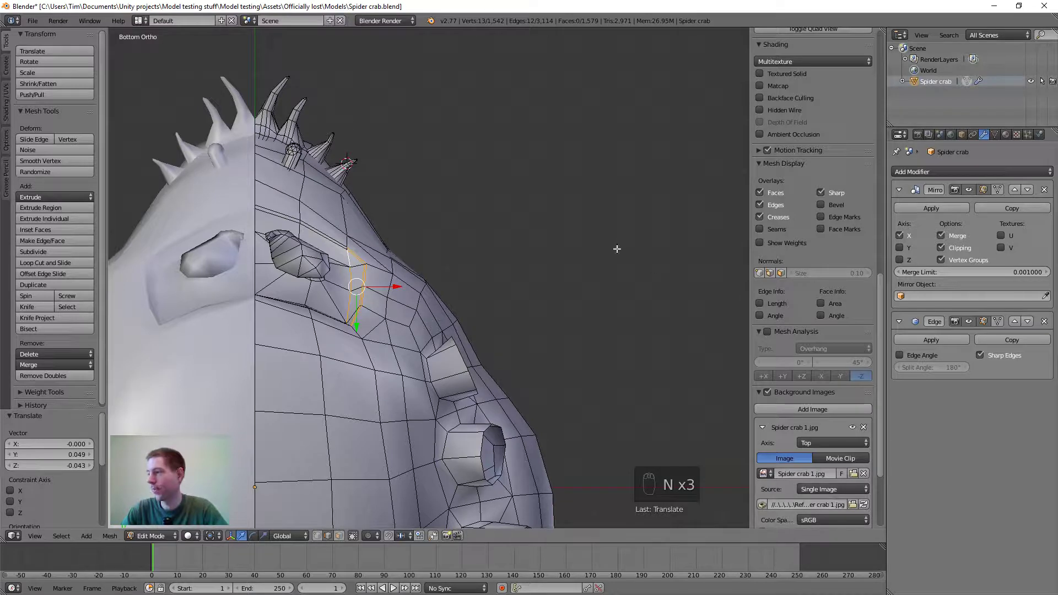
key(n)
key(n)
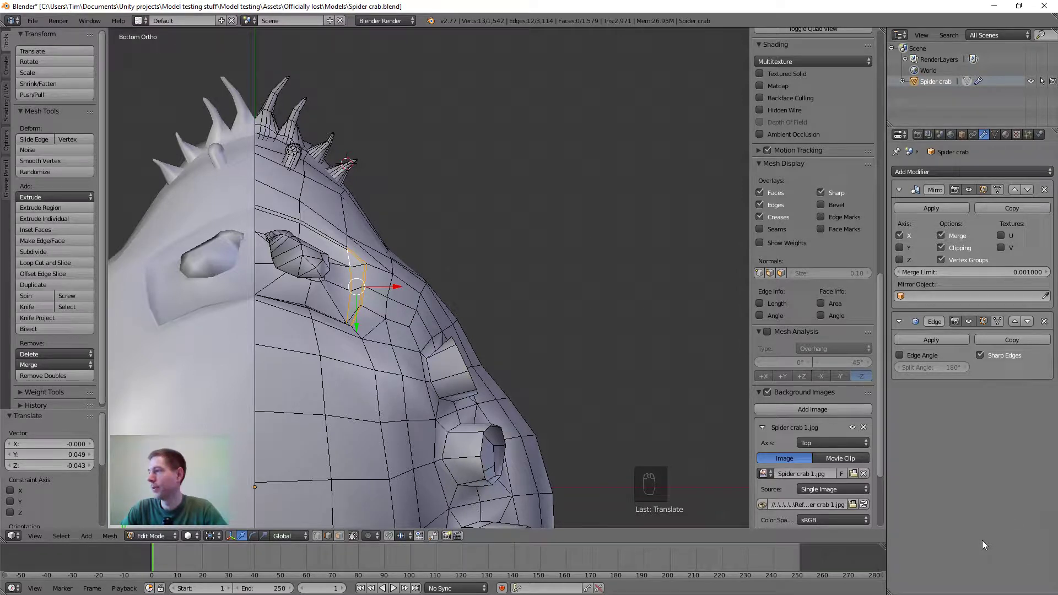
key(n)
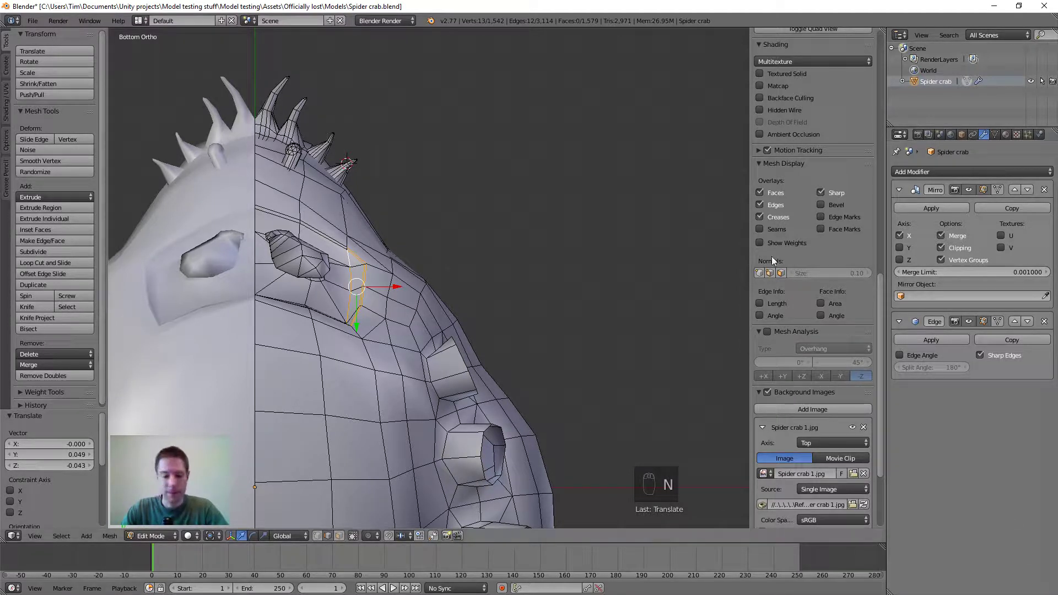
key(n)
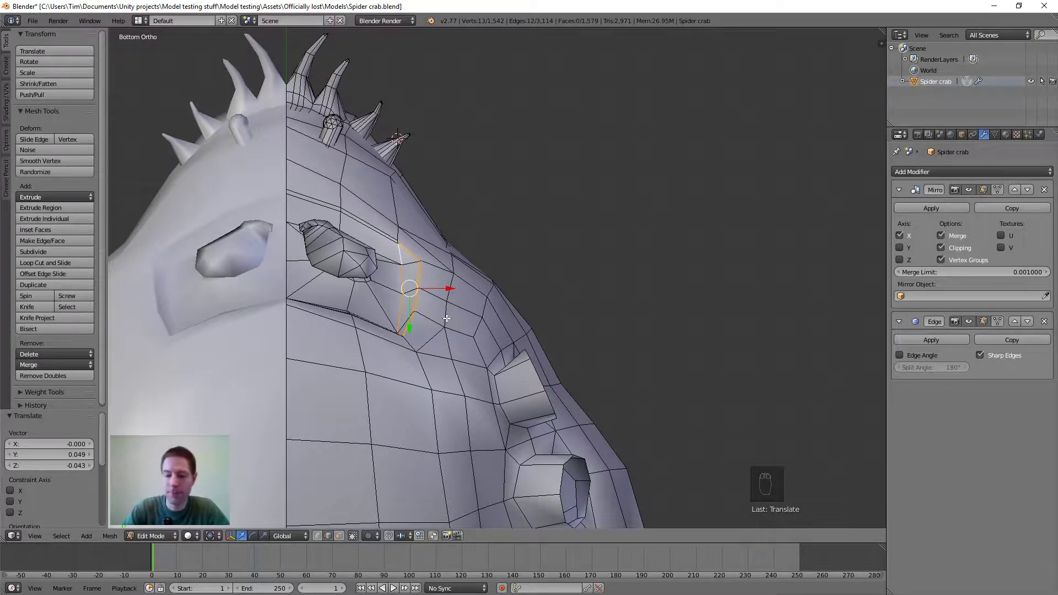
Move the selected side edges of the mouth rim toward the mirror plane by -0.060 and another -0.022 along X
key(KP_1)
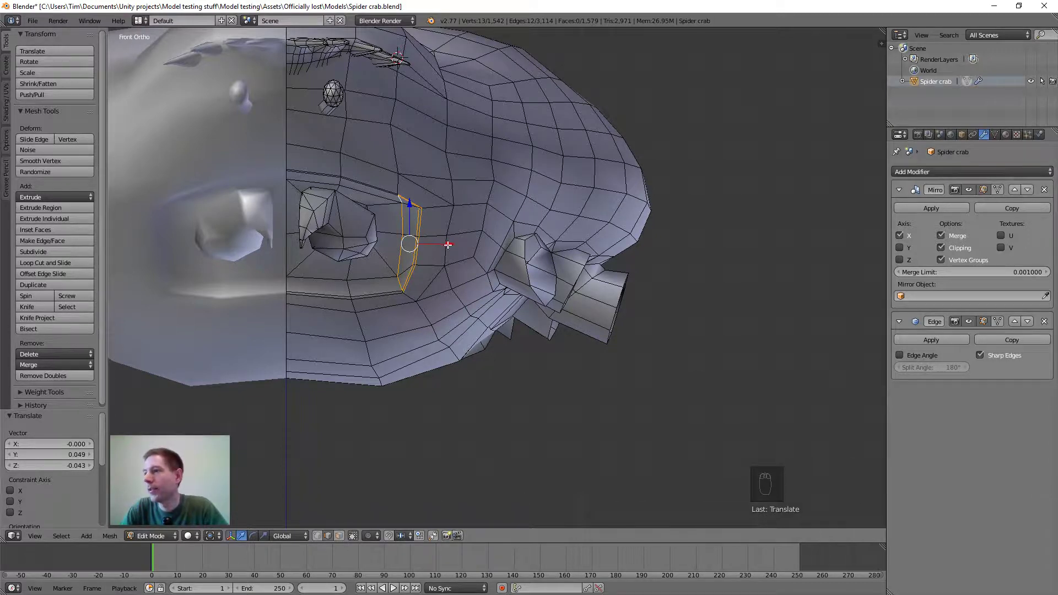
drag(450, 244, 430, 246)
scroll(514, 333, down, 4)
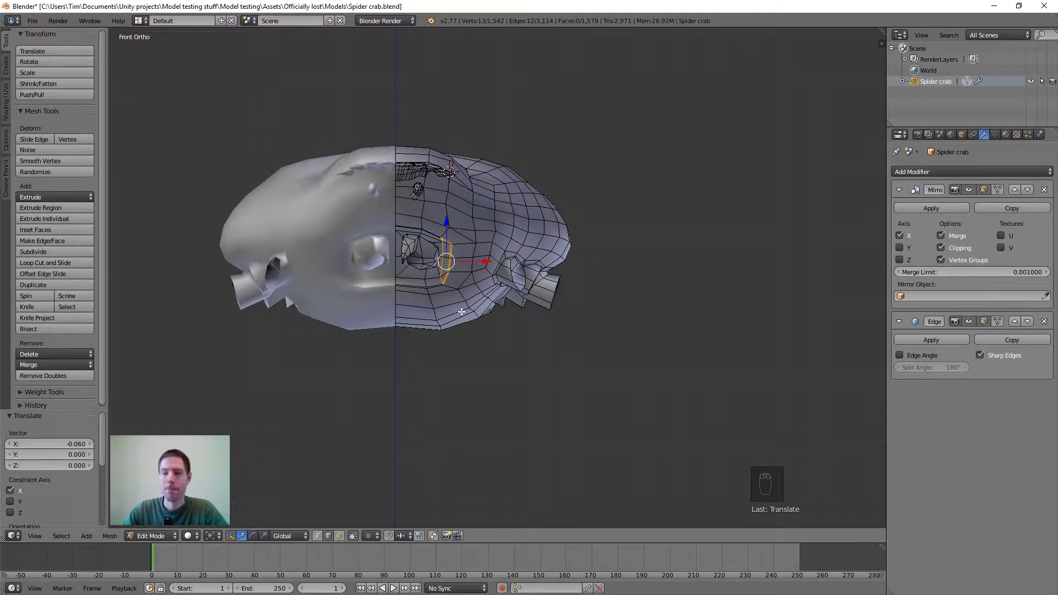
scroll(462, 312, up, 2)
middle_drag(470, 325, 464, 254)
drag(464, 254, 416, 271)
middle_drag(440, 335, 371, 239)
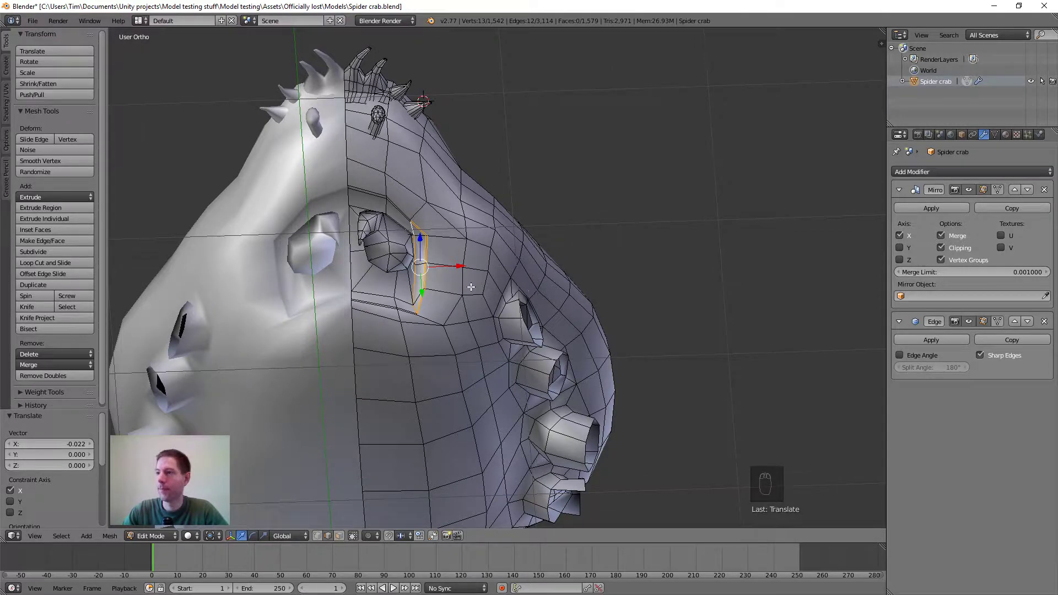
Move the selected side edges of the mouth rim -0.019 along Y
scroll(471, 286, down, 5)
middle_drag(472, 287, 396, 323)
scroll(544, 294, up, 2)
scroll(514, 295, up, 2)
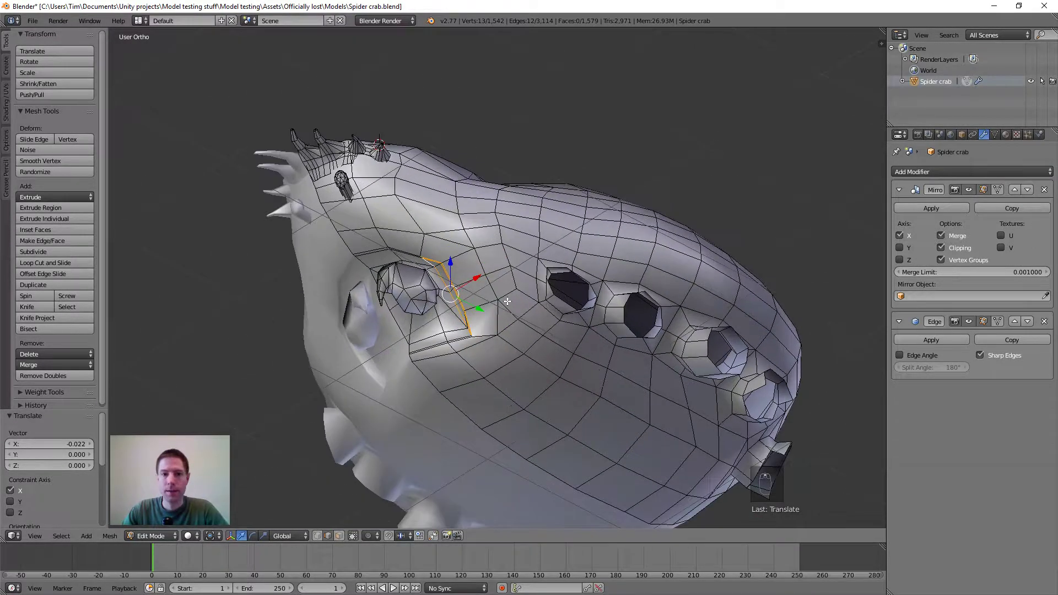
middle_drag(470, 268, 332, 353)
drag(559, 254, 553, 255)
middle_drag(490, 302, 493, 336)
Select the two short edges at the mouth rim's lower outer corner and move them by -0.023 X, -0.029 Y and 0.041 Z
scroll(427, 376, down, 5)
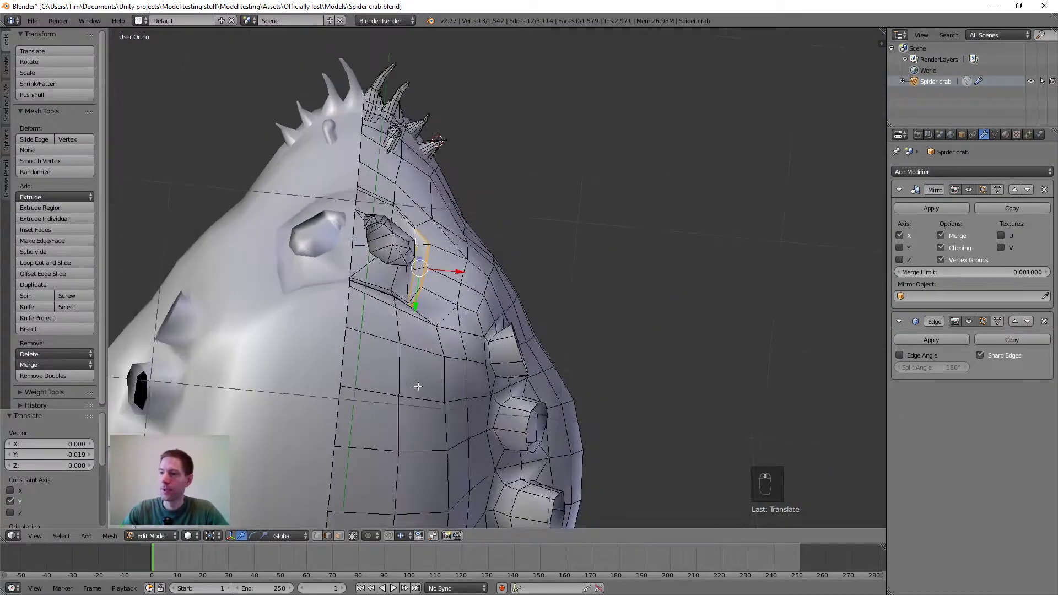
middle_drag(407, 397, 368, 225)
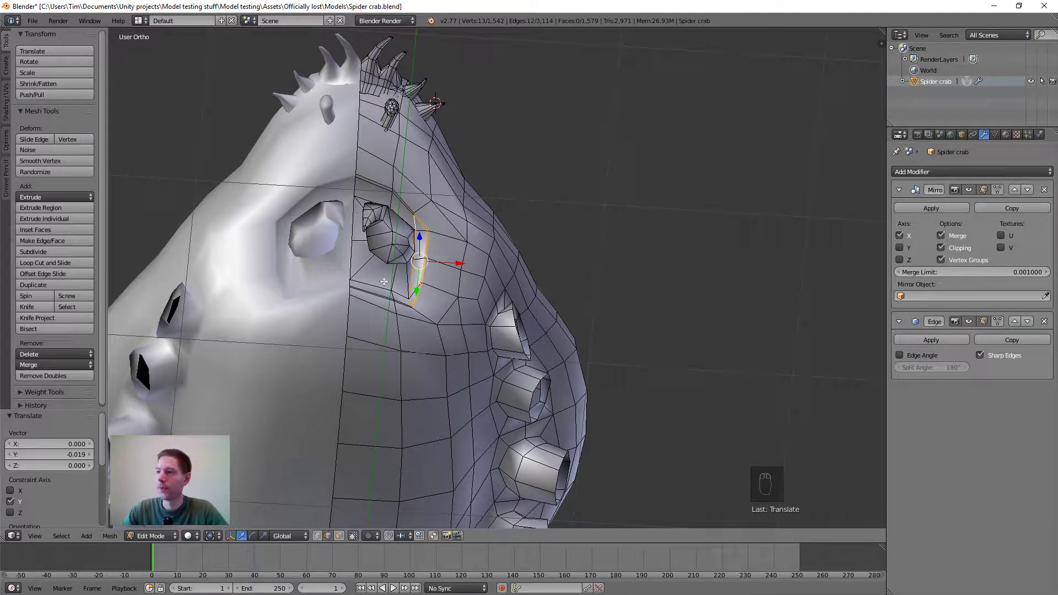
scroll(371, 293, up, 1)
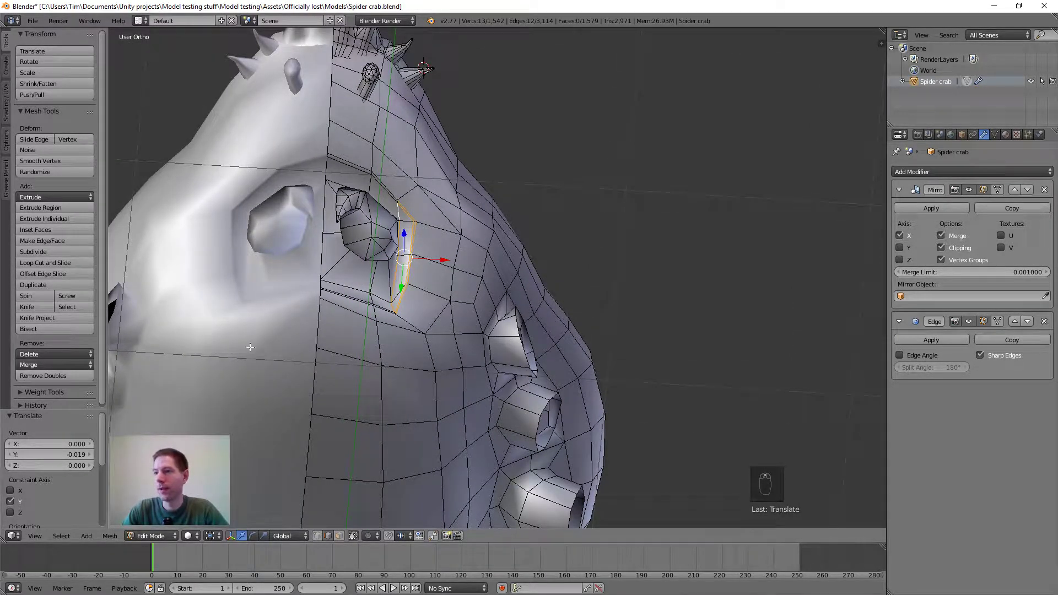
scroll(250, 347, down, 3)
middle_drag(250, 347, 316, 313)
scroll(336, 320, up, 3)
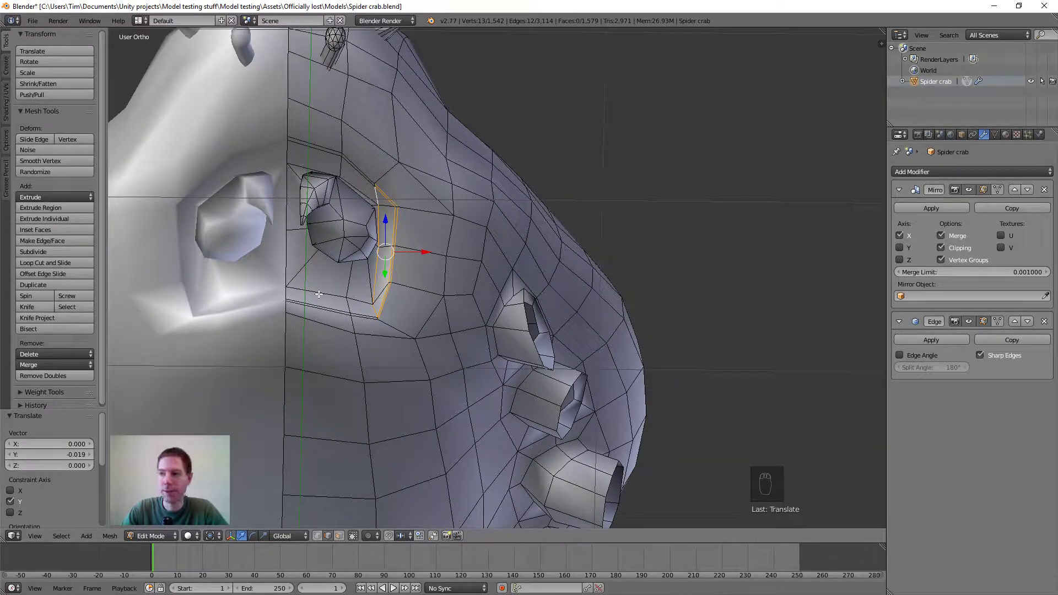
scroll(354, 318, up, 2)
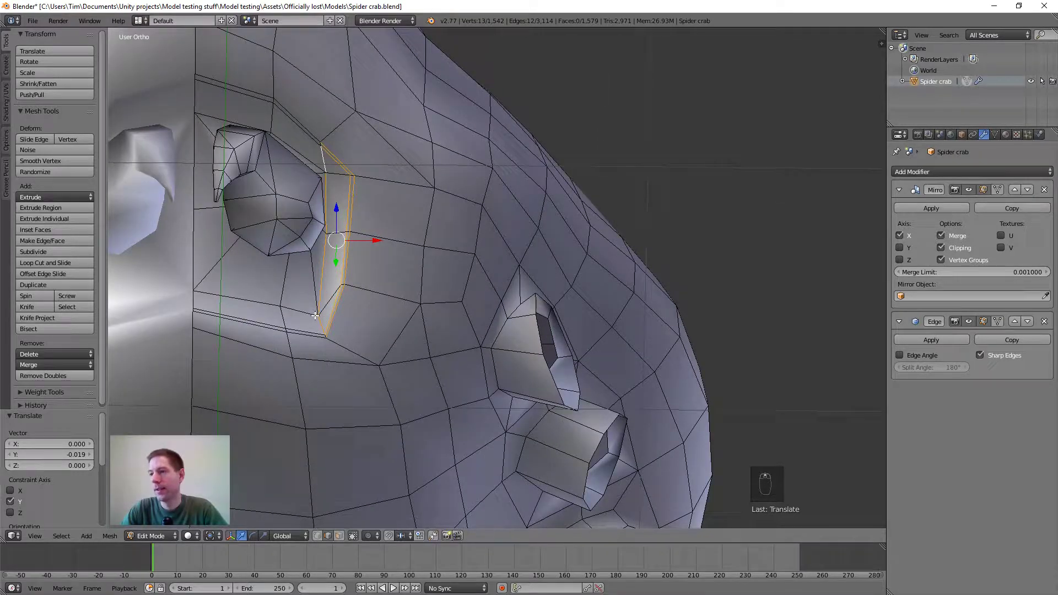
right_click(323, 330)
scroll(325, 333, up, 1)
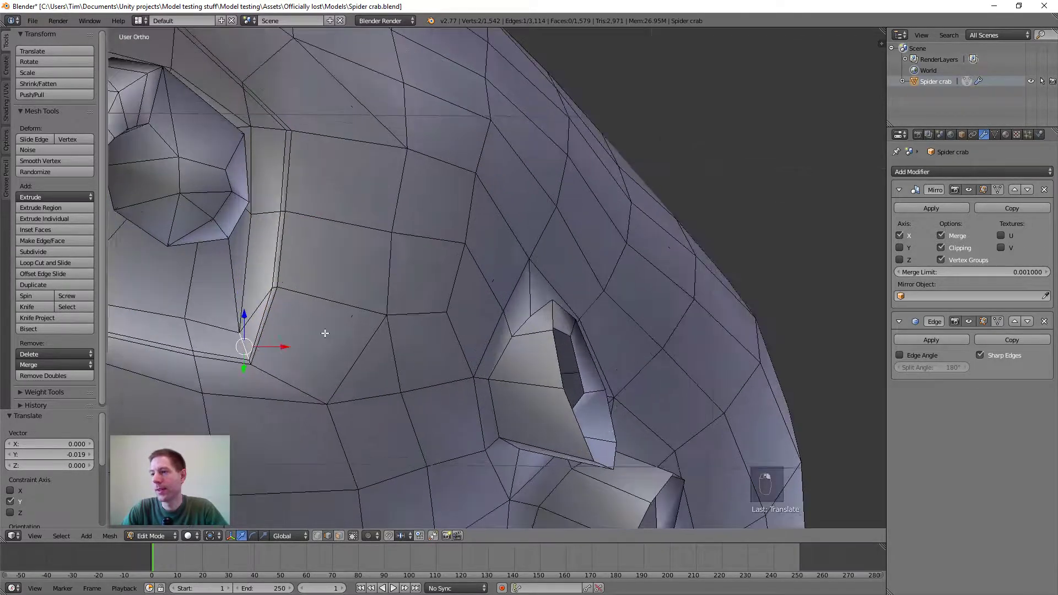
shift+right_click(249, 362)
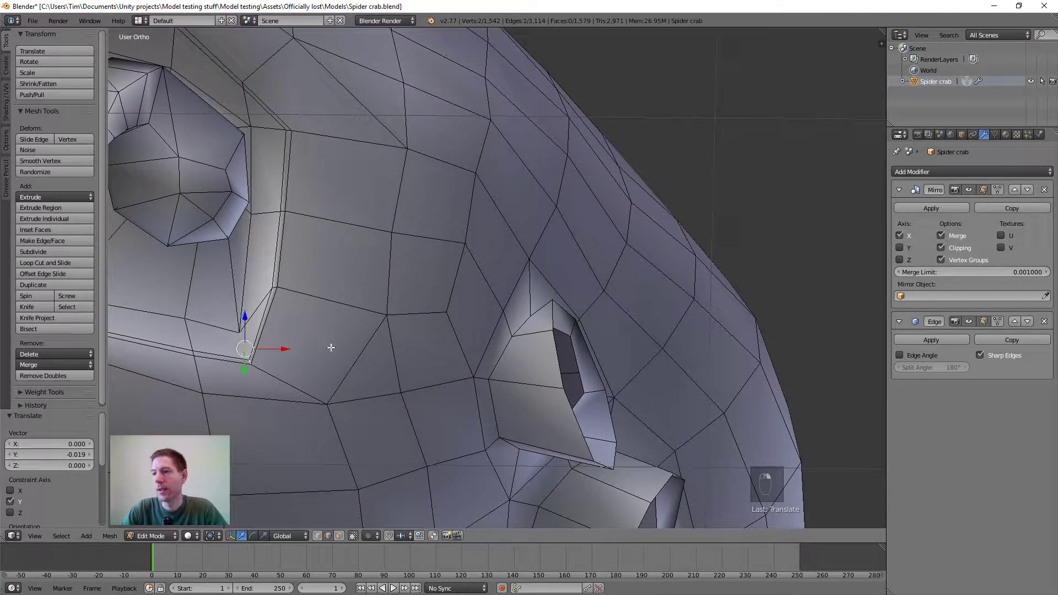
scroll(340, 344, down, 4)
key(g)
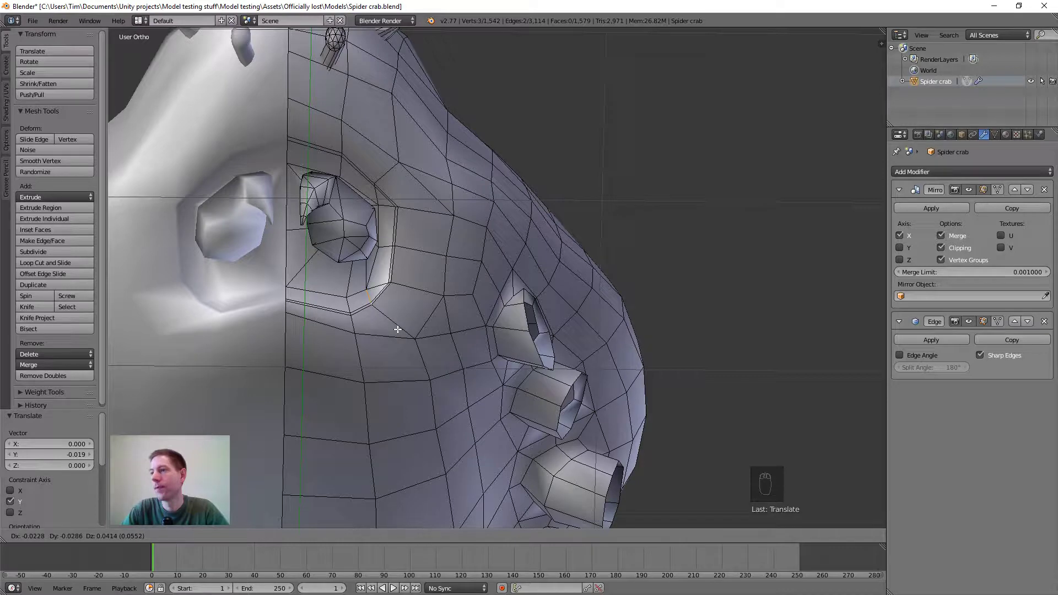
click(397, 329)
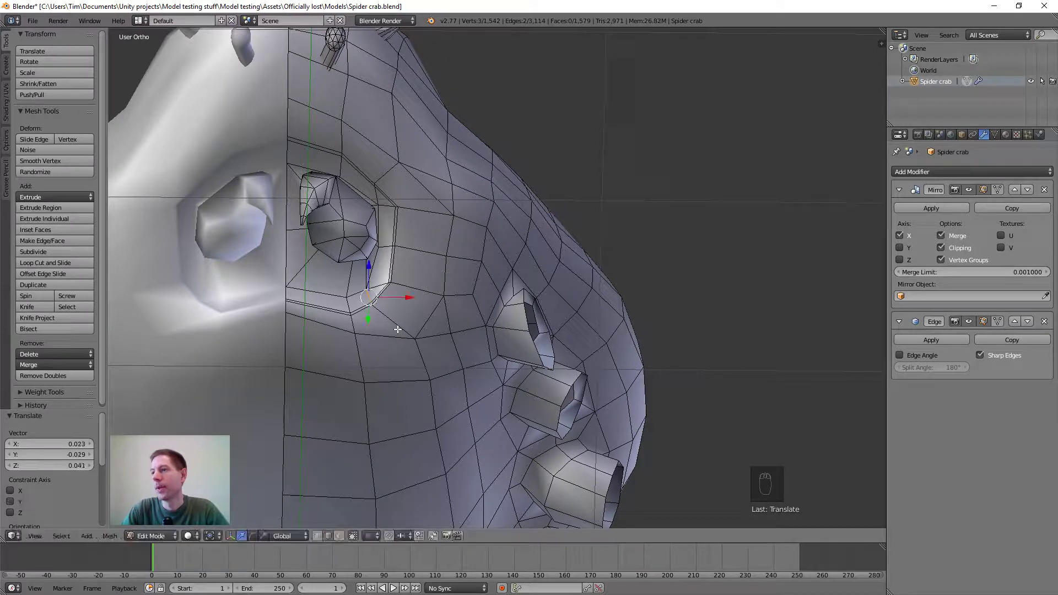
Select the two centre-line edges at the mouth rim's lower side and move them by -0.014 X, 0.025 Y and -0.035 Z
shift+right_click(287, 301)
scroll(287, 301, up, 2)
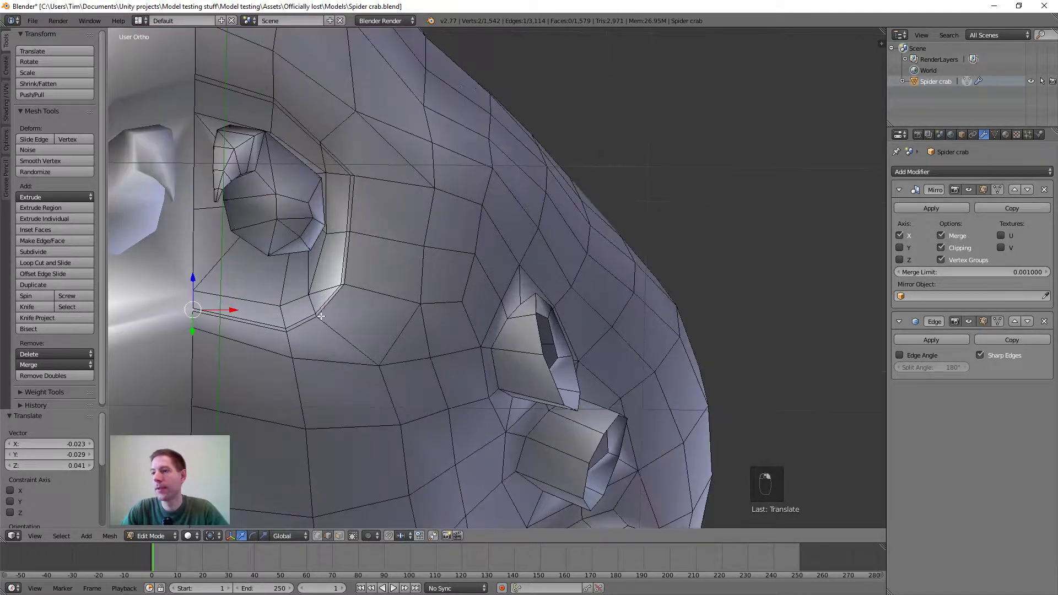
scroll(242, 326, down, 3)
key(g)
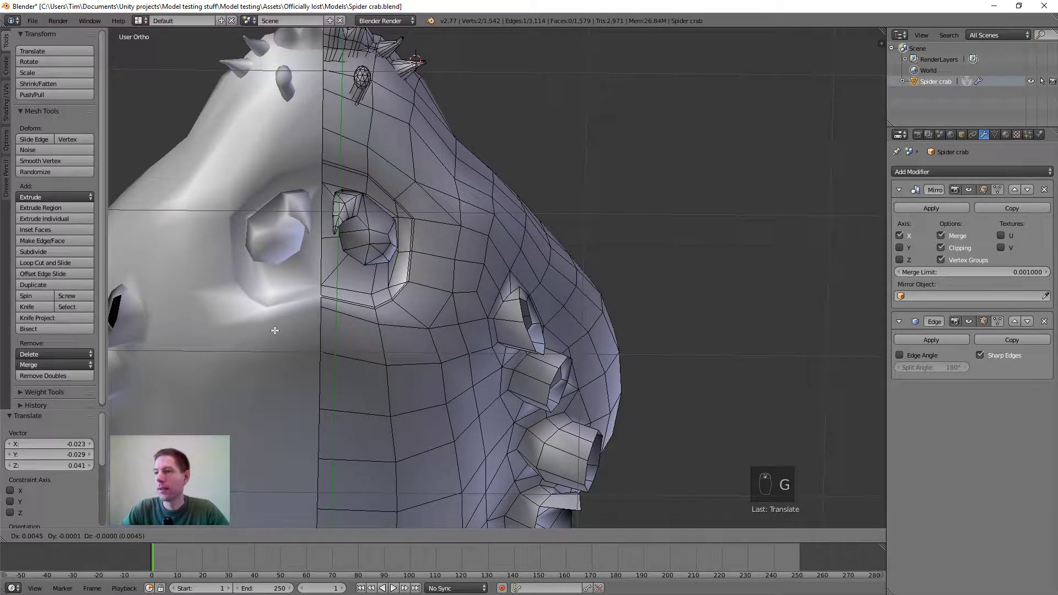
right_click(274, 333)
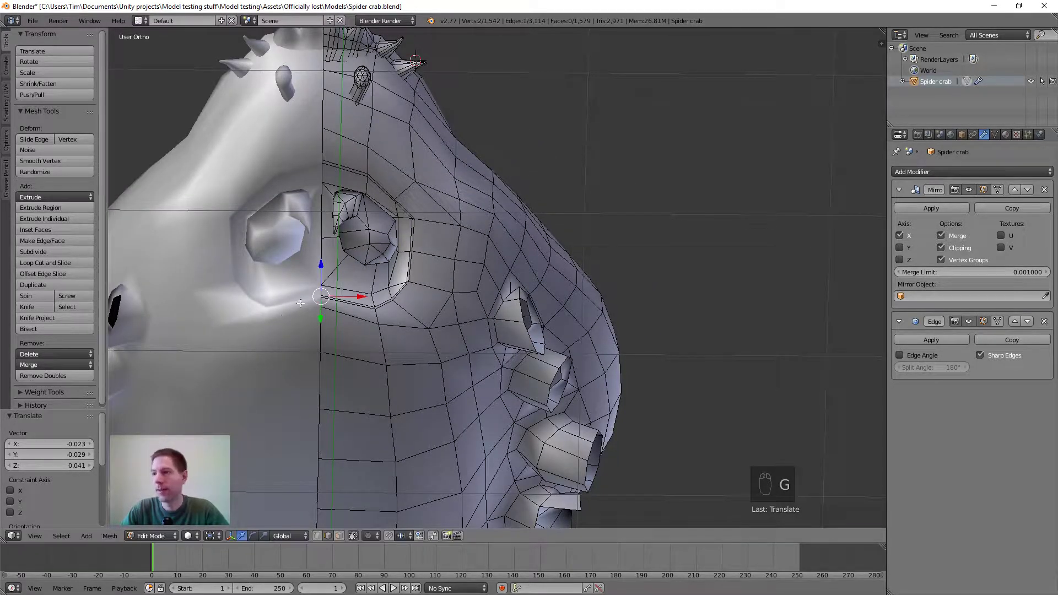
scroll(284, 314, up, 3)
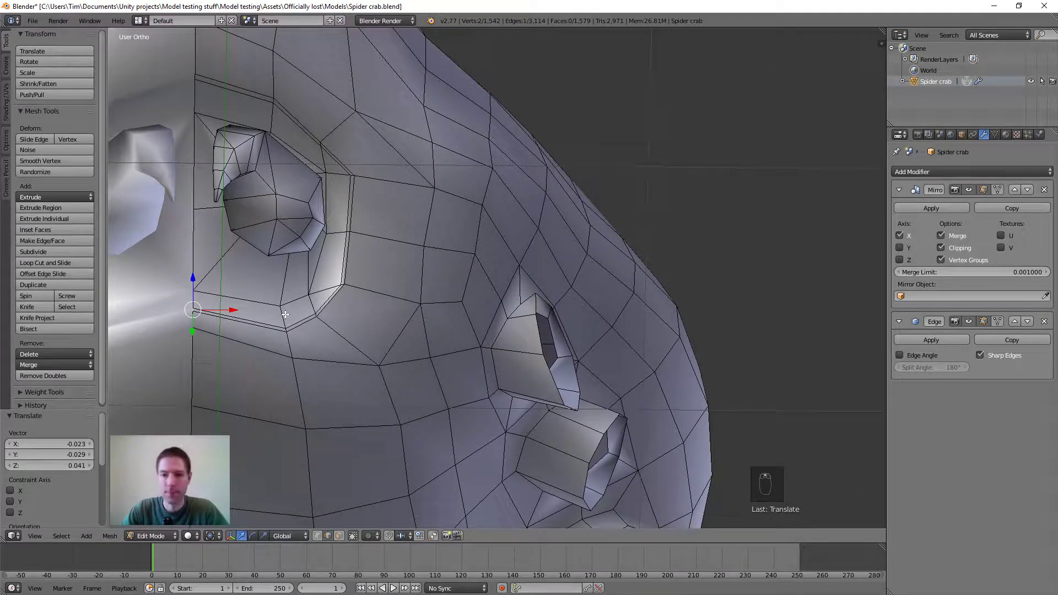
shift+middle_drag(285, 314, 376, 306)
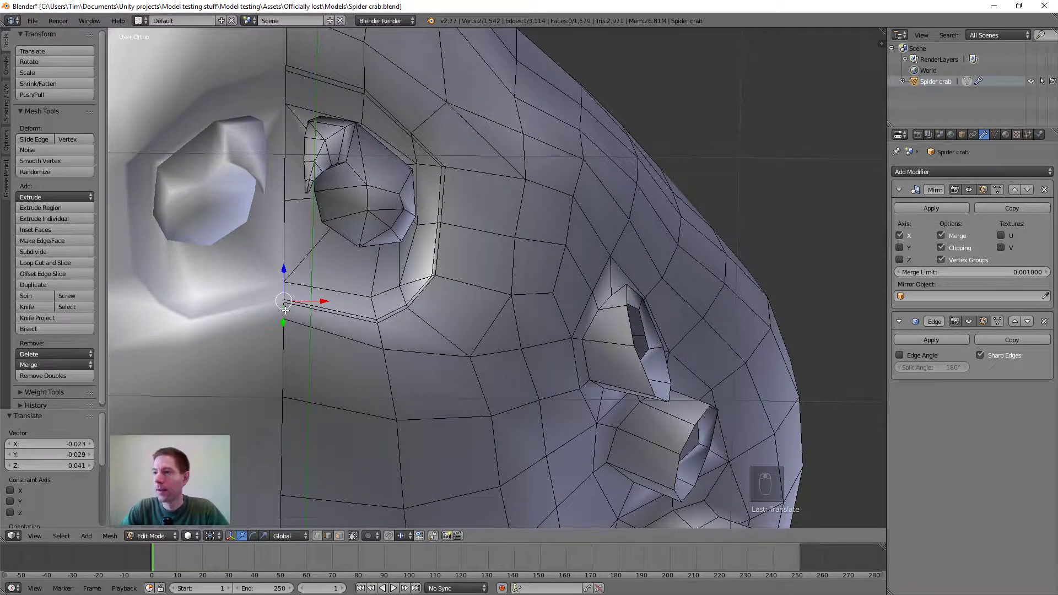
shift+right_click(286, 313)
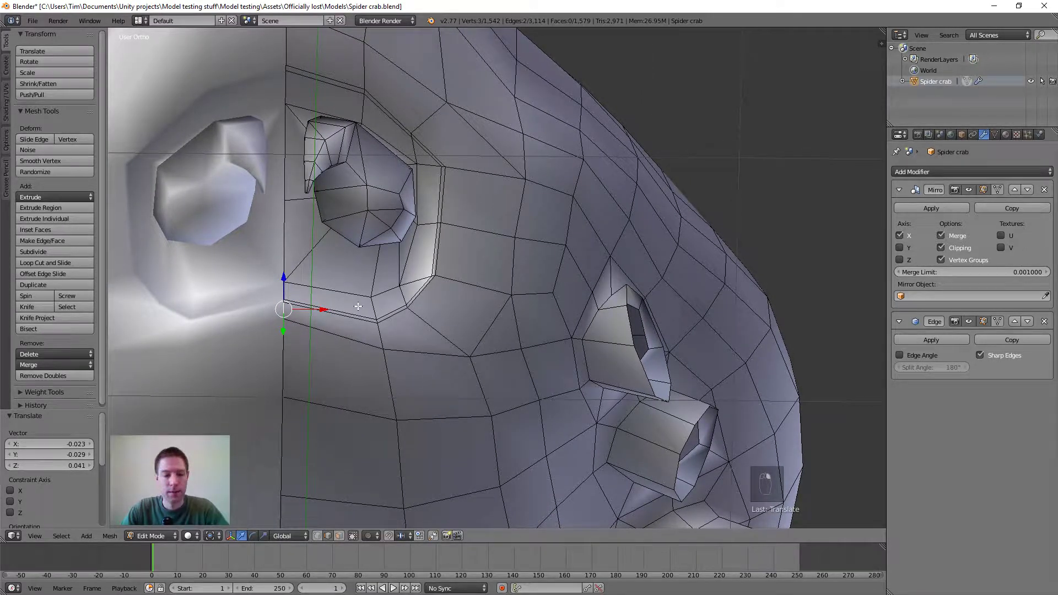
key(g)
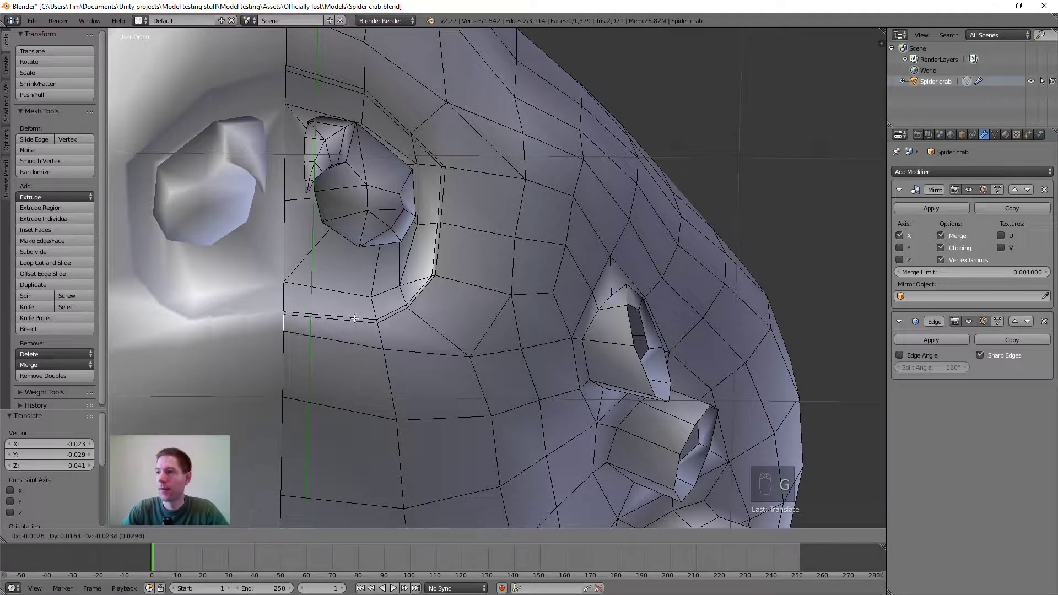
click(350, 322)
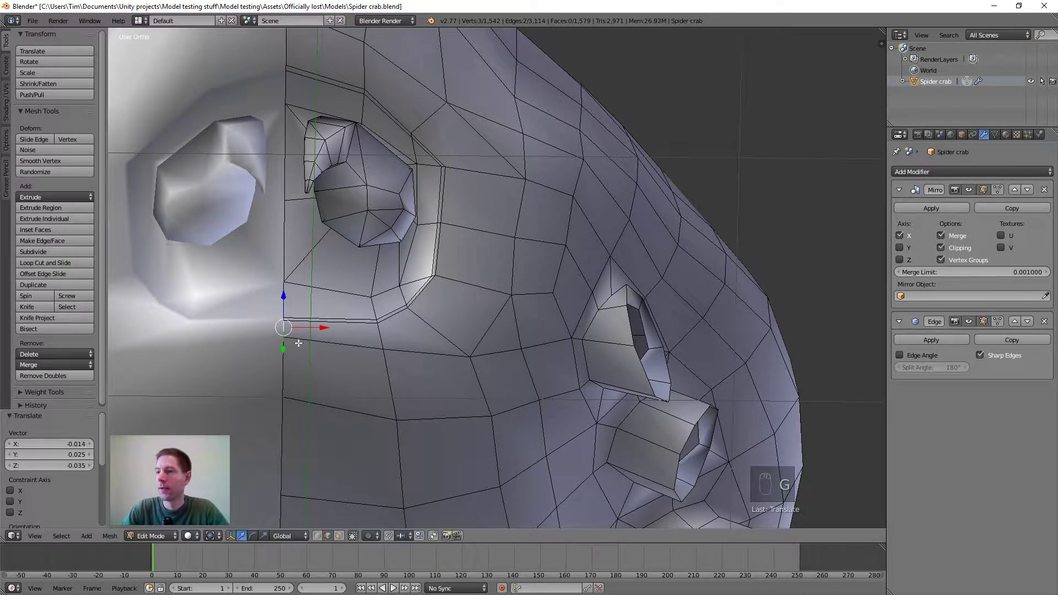
In vertex selection mode, move the centre-line vertex just below the mouth rim by -0.005 X, 0.018 Y and -0.026 Z
click(318, 535)
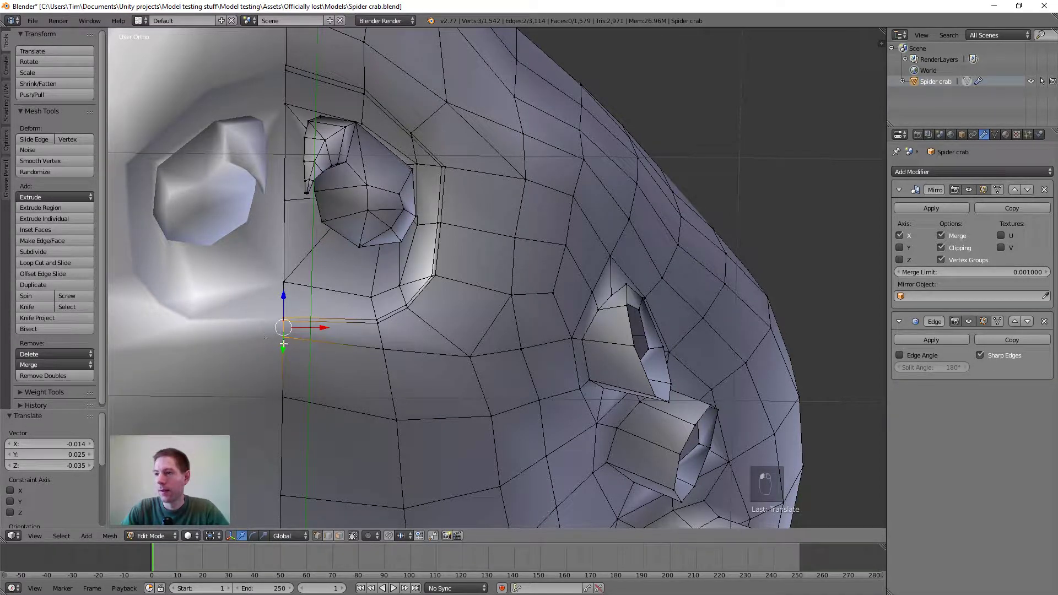
right_click(284, 336)
key(g)
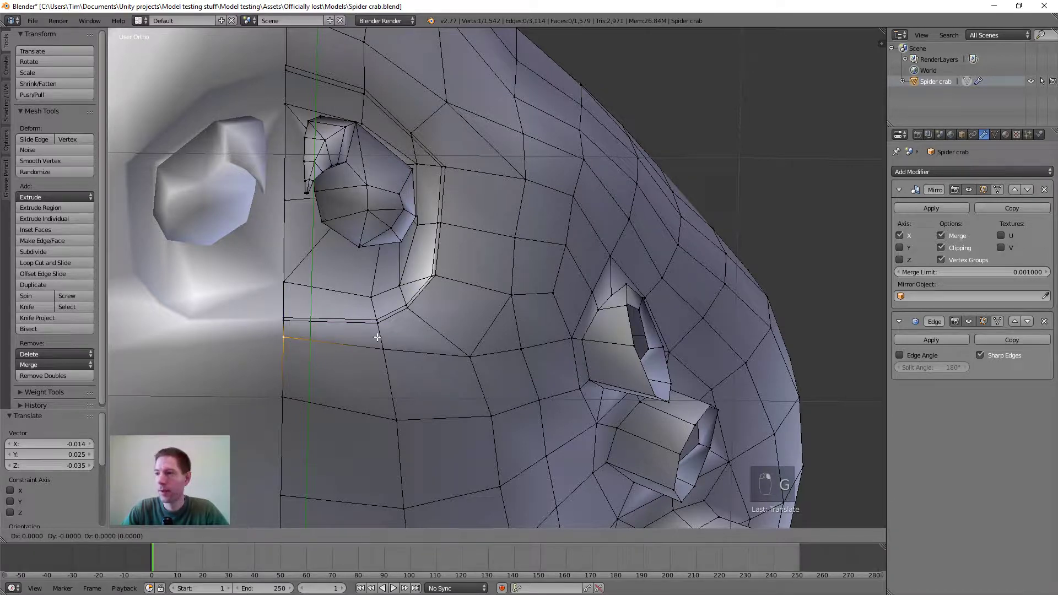
click(375, 350)
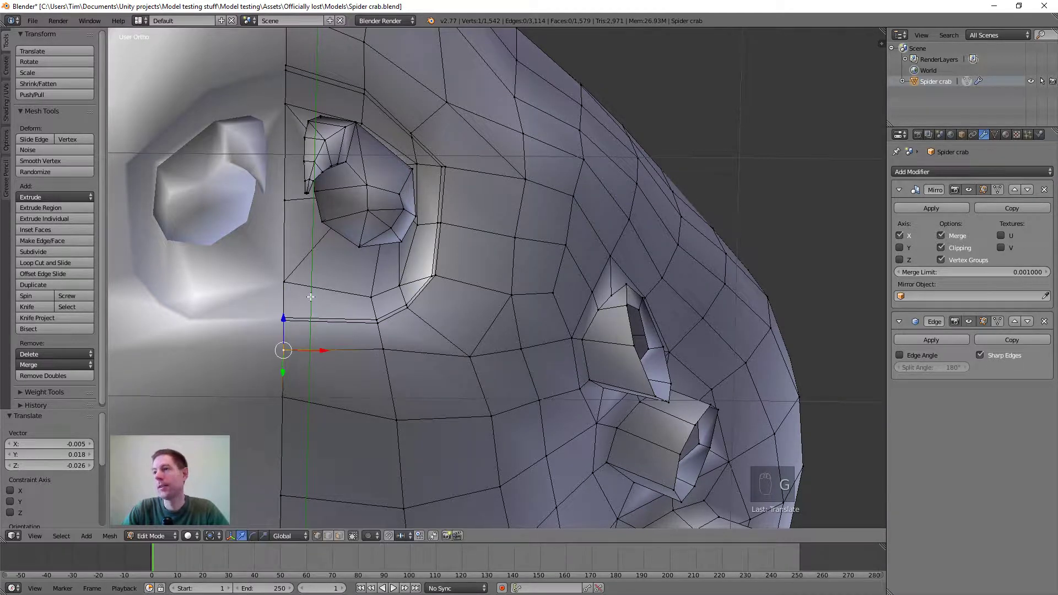
Move the centre-line vertex just inside the mouth rim's lower side by -0.001 X, 0.010 Y and -0.014 Z
right_click(284, 282)
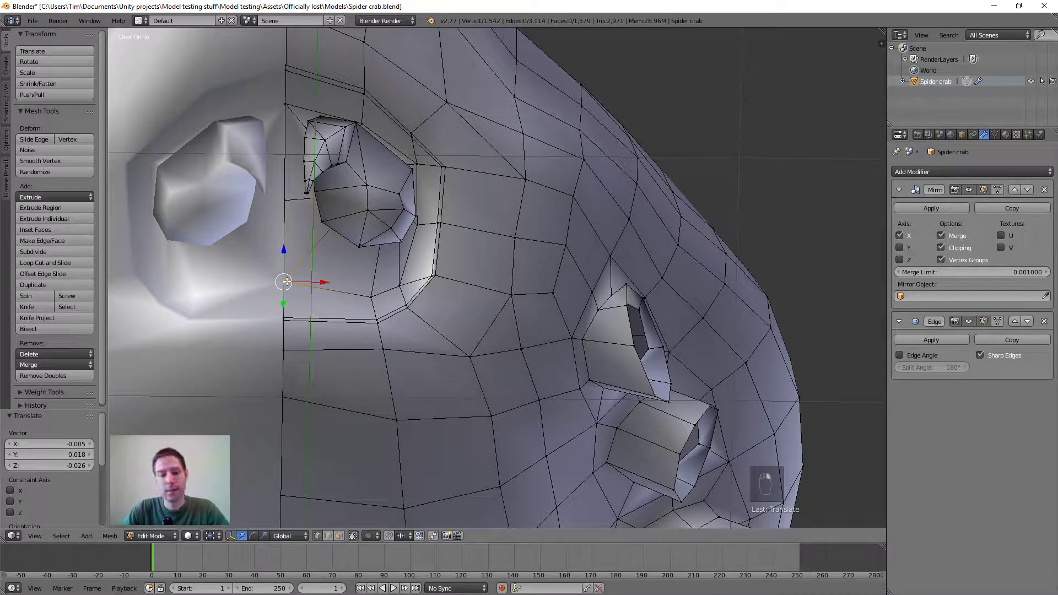
key(g)
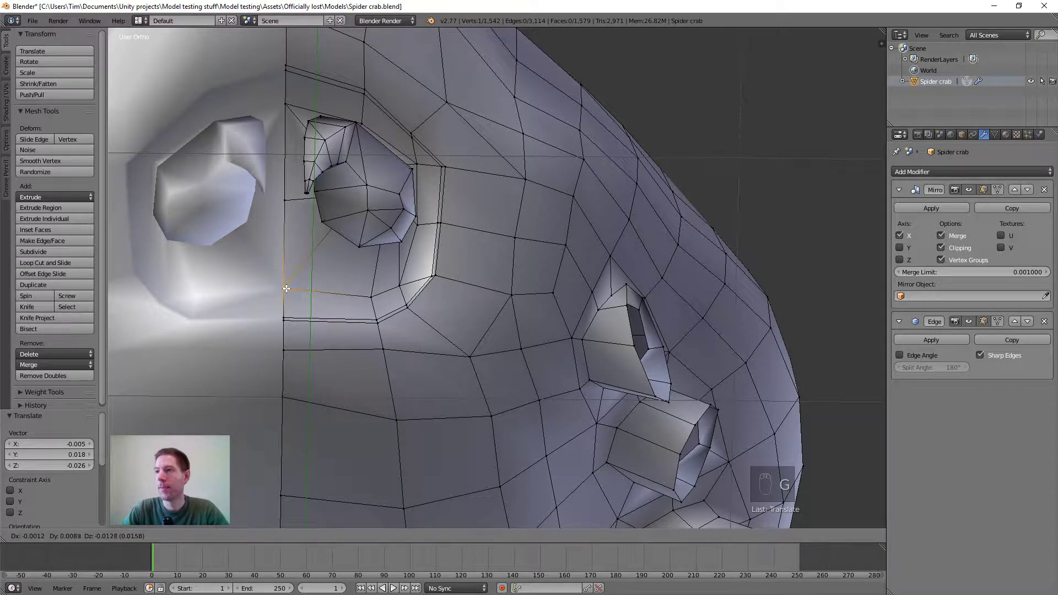
click(287, 290)
scroll(399, 284, down, 3)
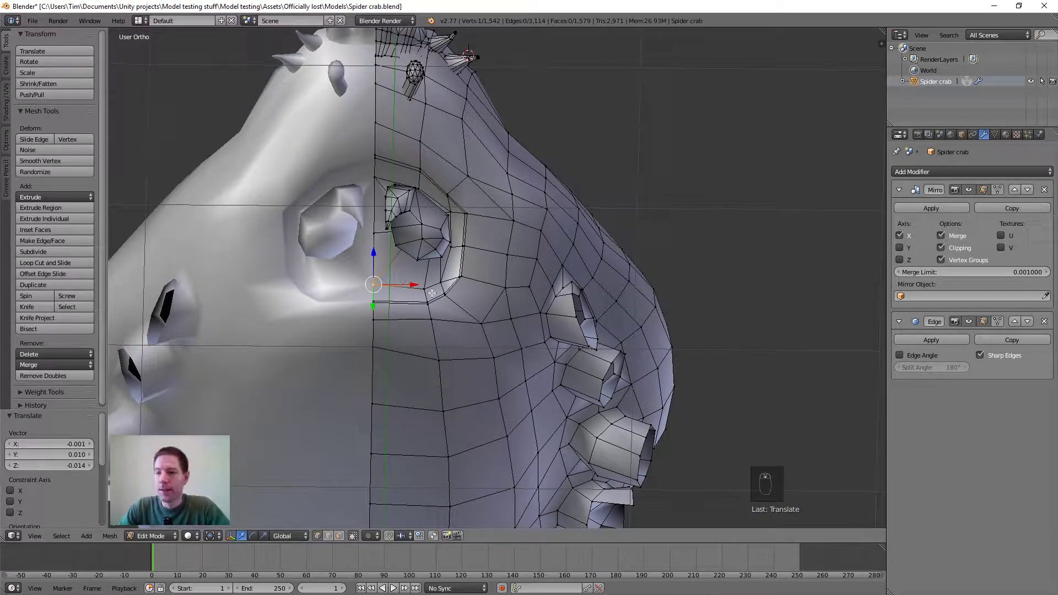
scroll(443, 297, up, 2)
scroll(391, 194, down, 4)
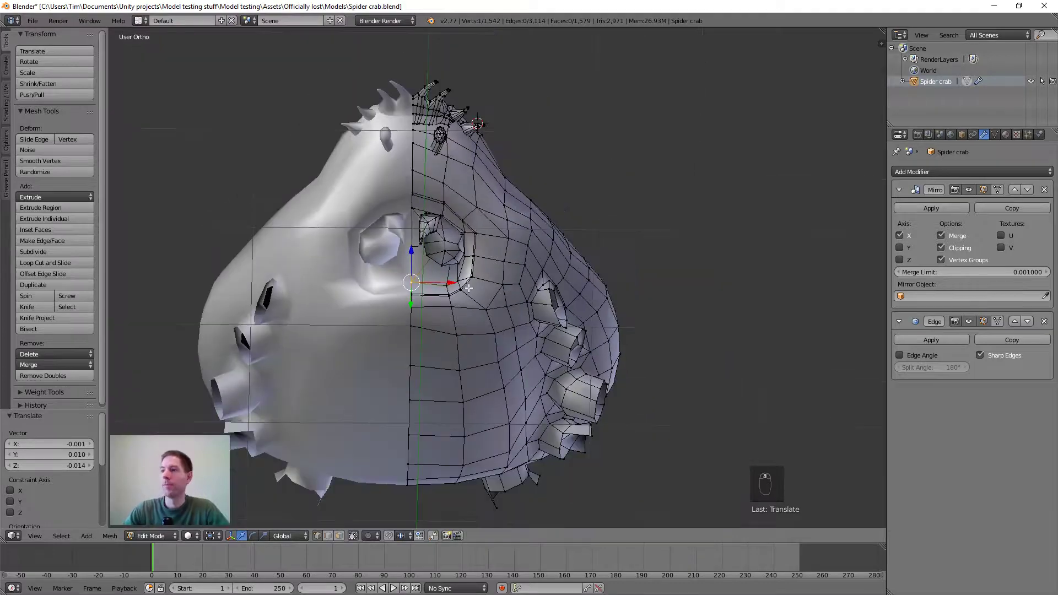
Select the two adjacent vertices at the mouth rim's lower outer corner and, in right side view, move them -0.019 Y and -0.003 Z
middle_drag(391, 221, 390, 316)
scroll(503, 291, up, 2)
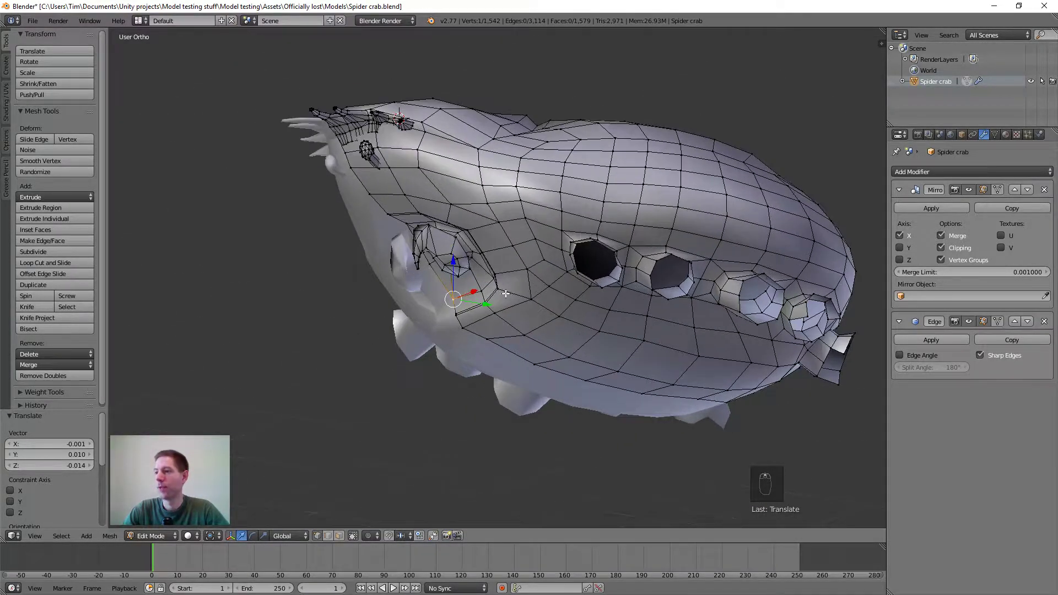
mouse_move(510, 294)
middle_down()
mouse_move(477, 308)
mouse_move(421, 274)
mouse_move(435, 293)
mouse_move(508, 309)
mouse_move(505, 297)
middle_up()
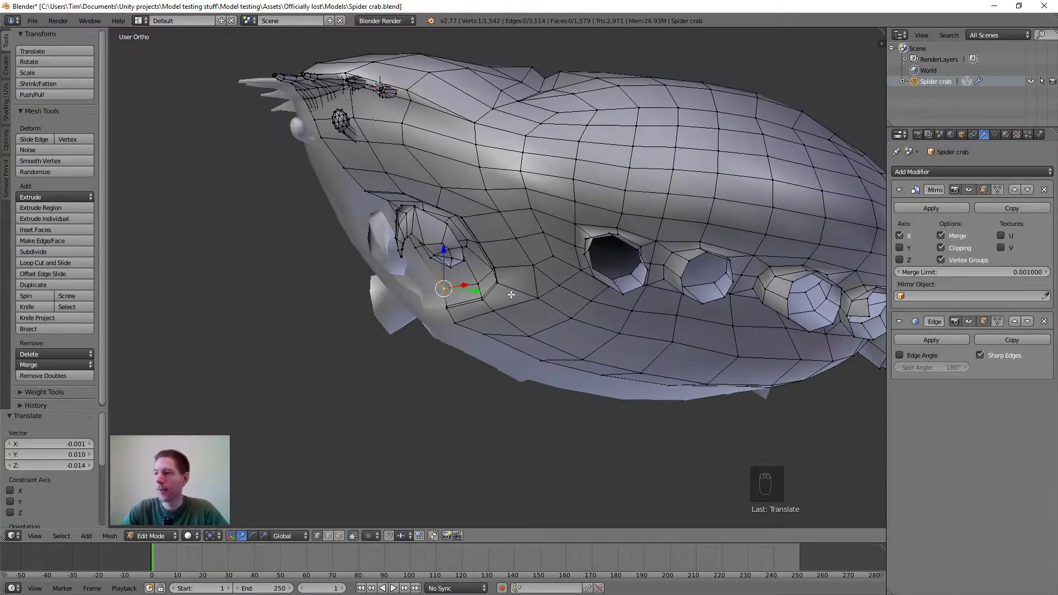
scroll(503, 291, up, 8)
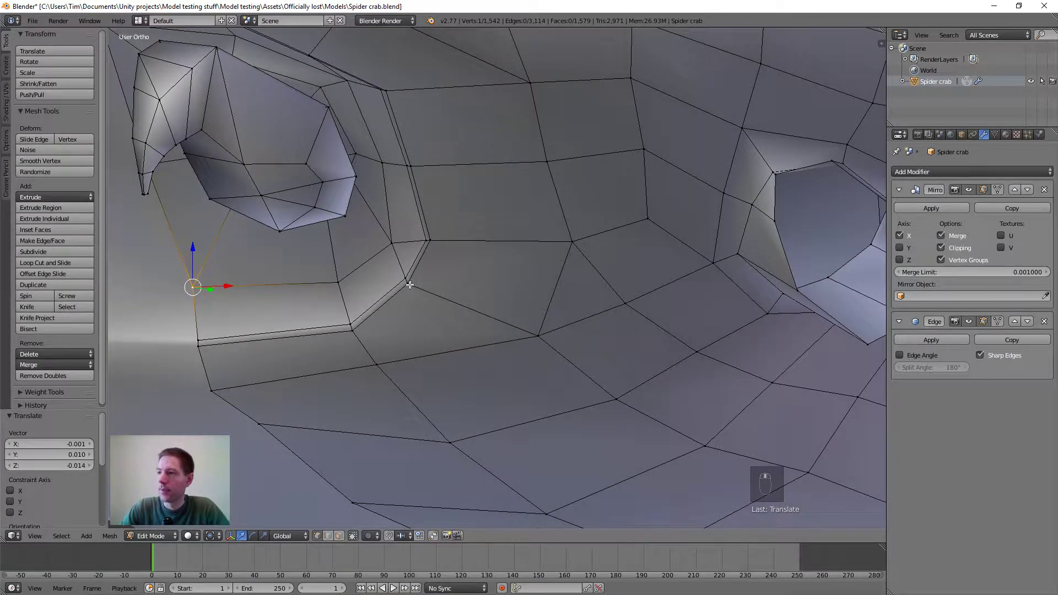
shift+right_click(409, 285)
mouse_move(481, 268)
middle_down()
mouse_move(507, 253)
mouse_move(527, 312)
mouse_move(467, 293)
mouse_move(465, 279)
middle_up()
key(KP_3)
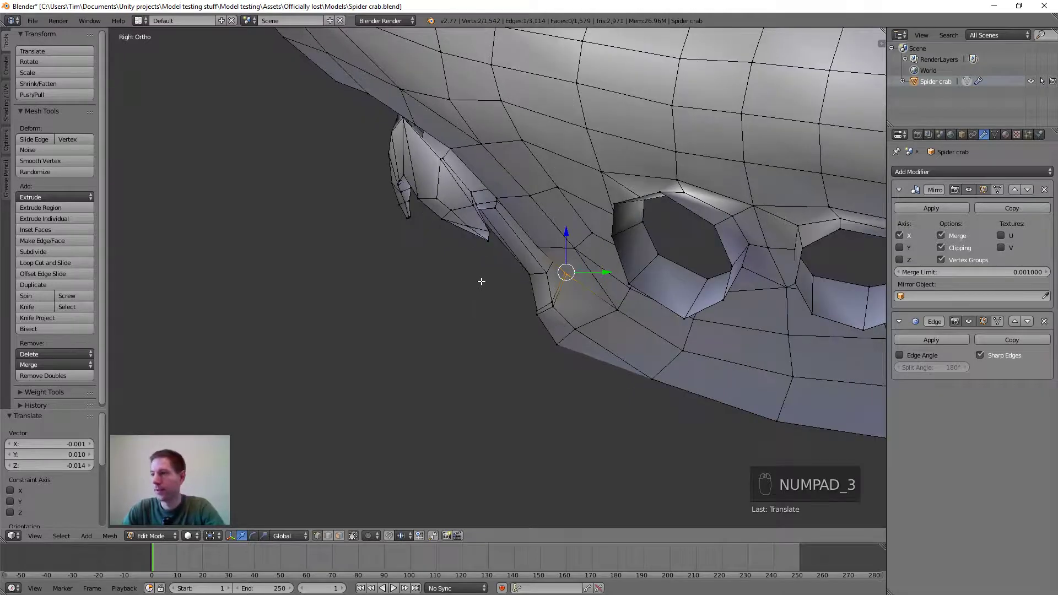
key(g)
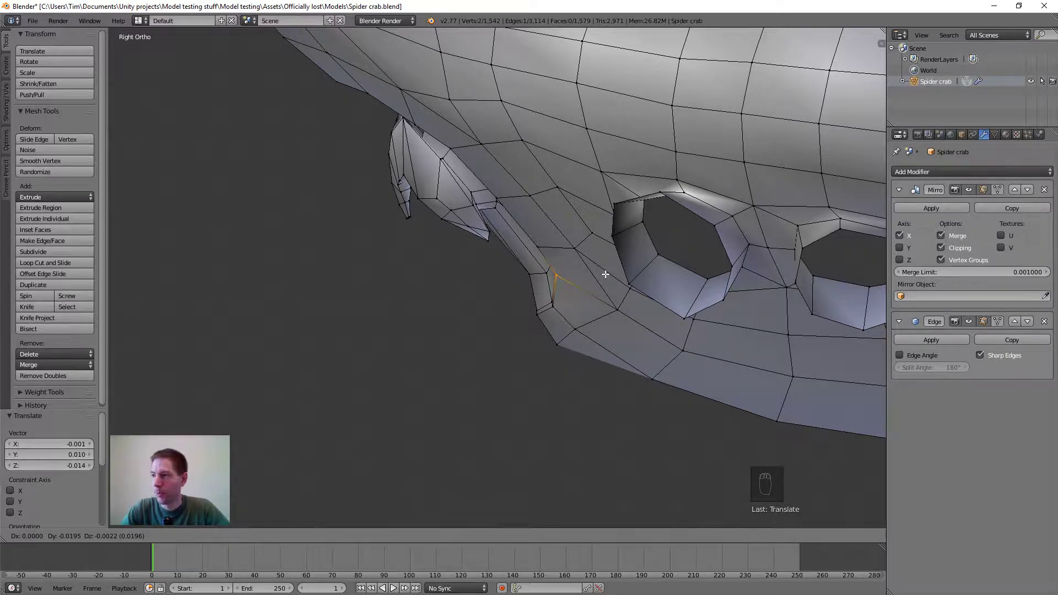
click(606, 275)
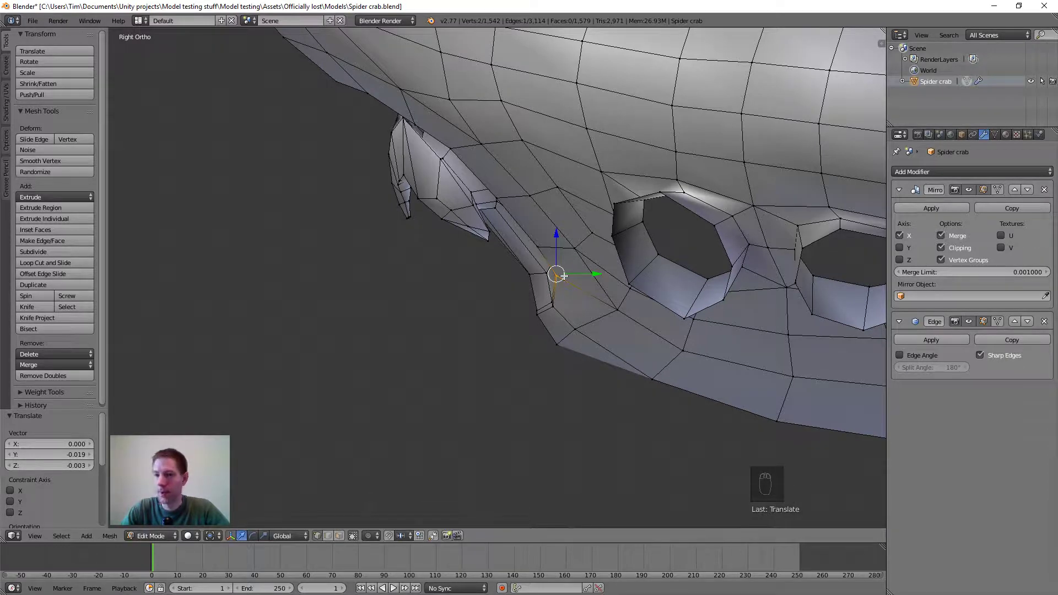
scroll(550, 248, down, 2)
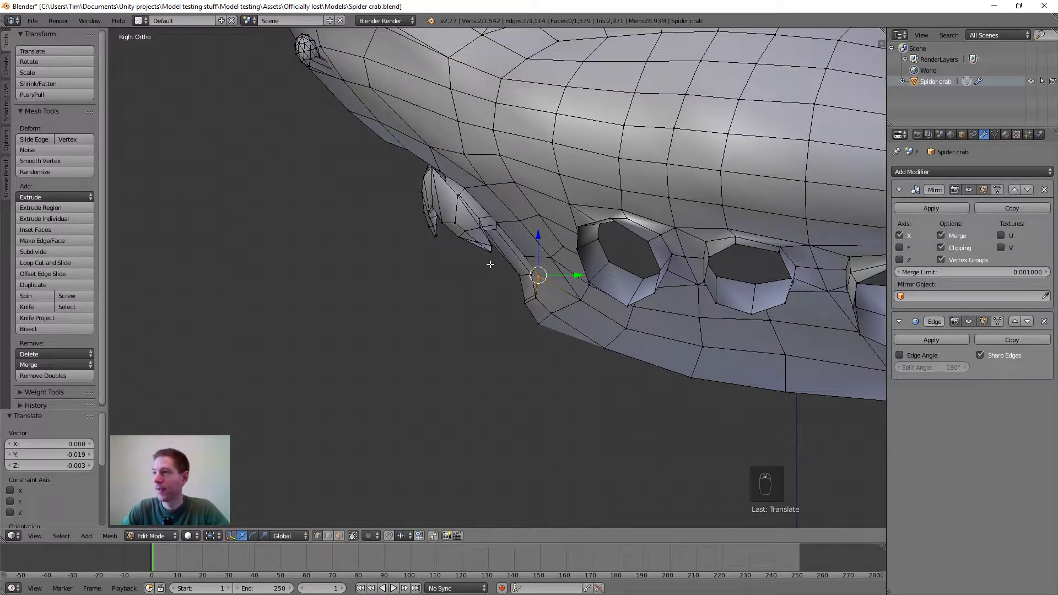
middle_drag(489, 262, 552, 240)
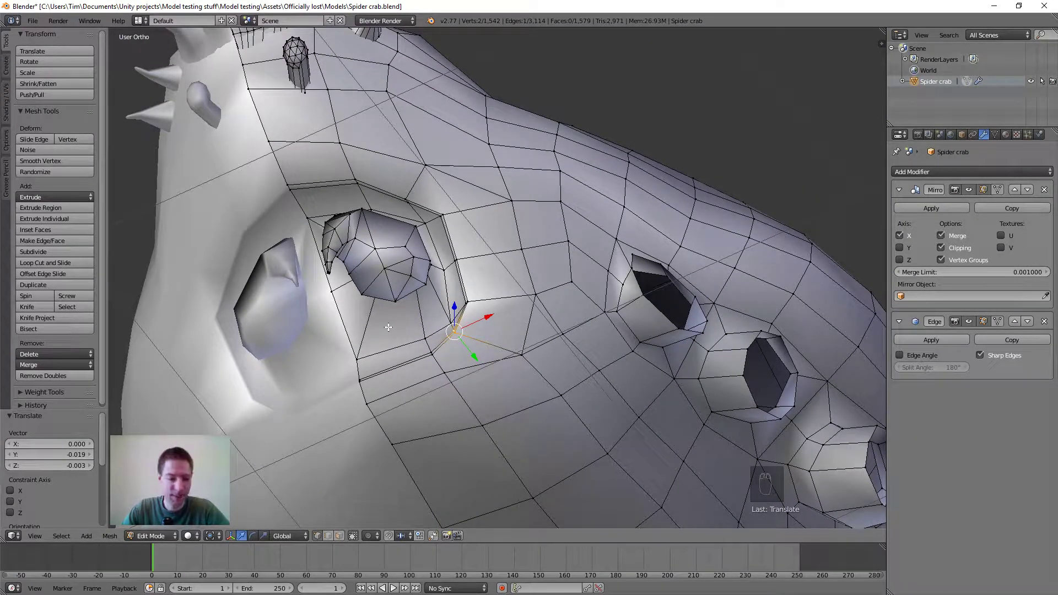
scroll(430, 325, up, 2)
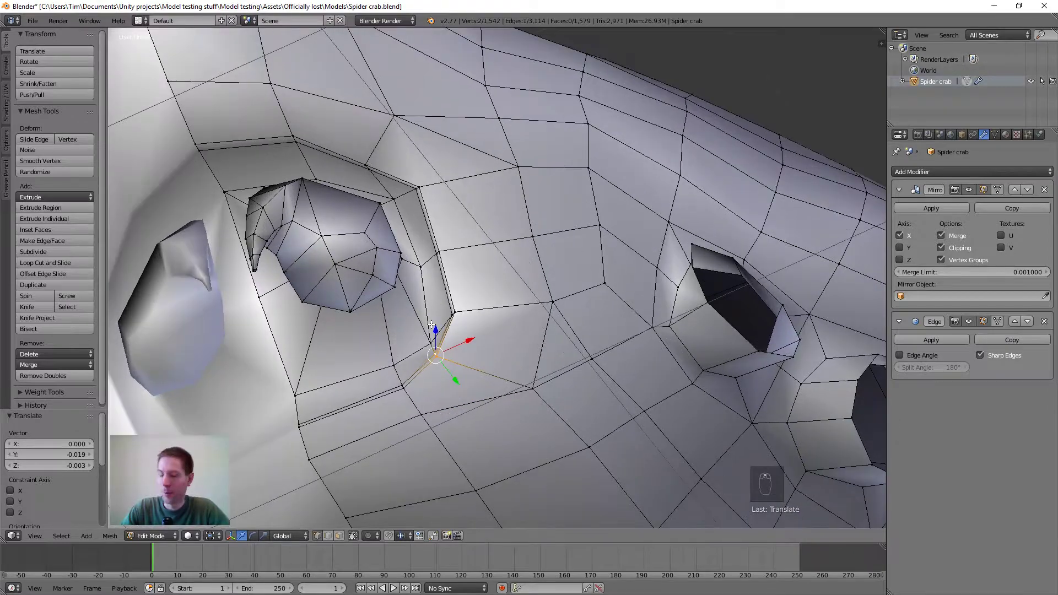
shift+middle_drag(527, 282, 563, 160)
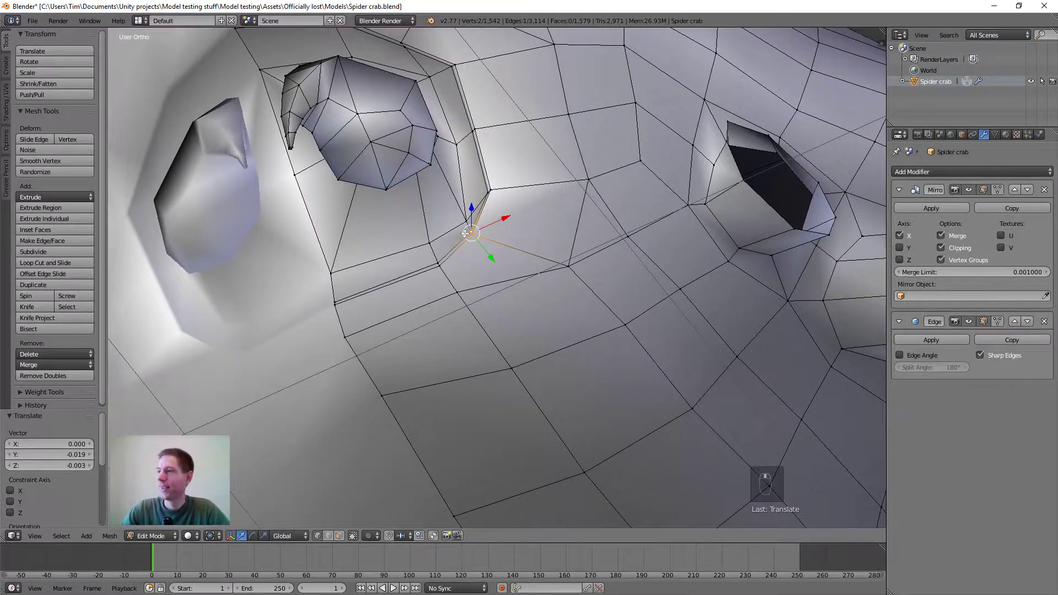
In right side view, reposition the two selected vertices at the mouth rim's lower outer corner and move them by -0.011 along Z
scroll(464, 240, up, 1)
middle_drag(465, 241, 395, 310)
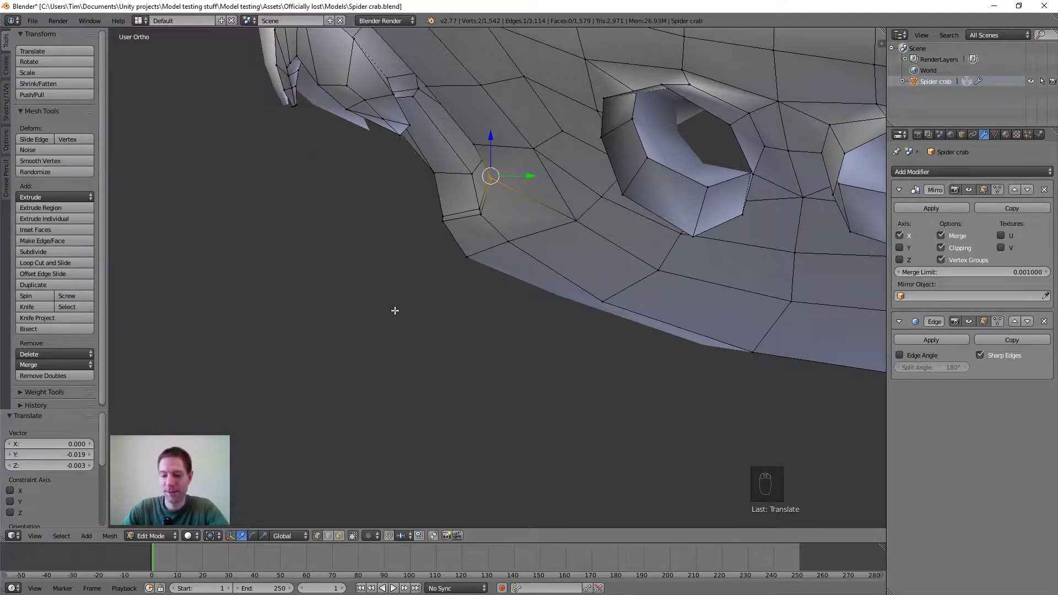
key(KP_3)
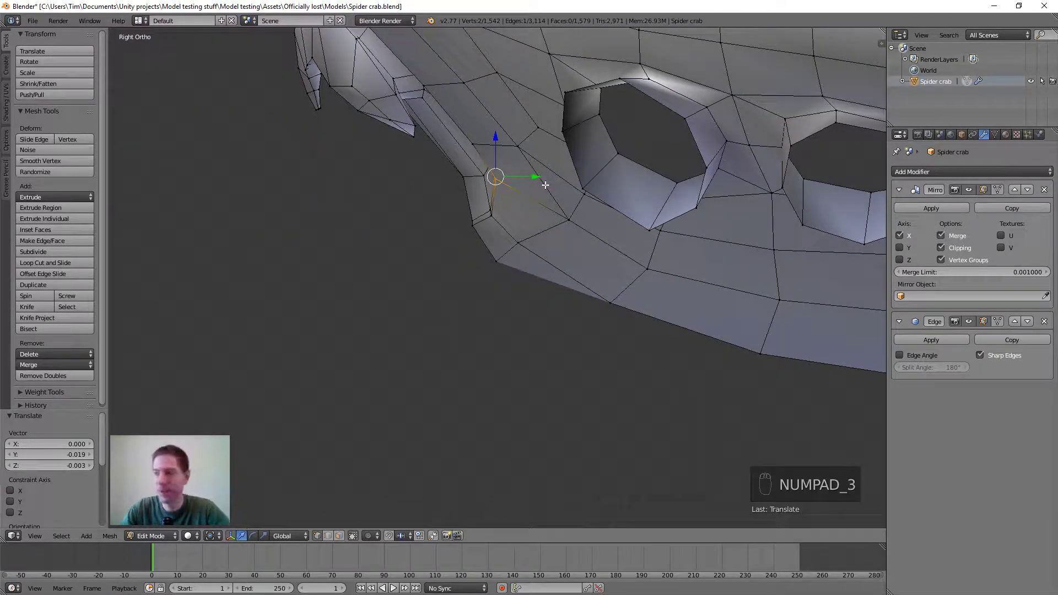
key(g)
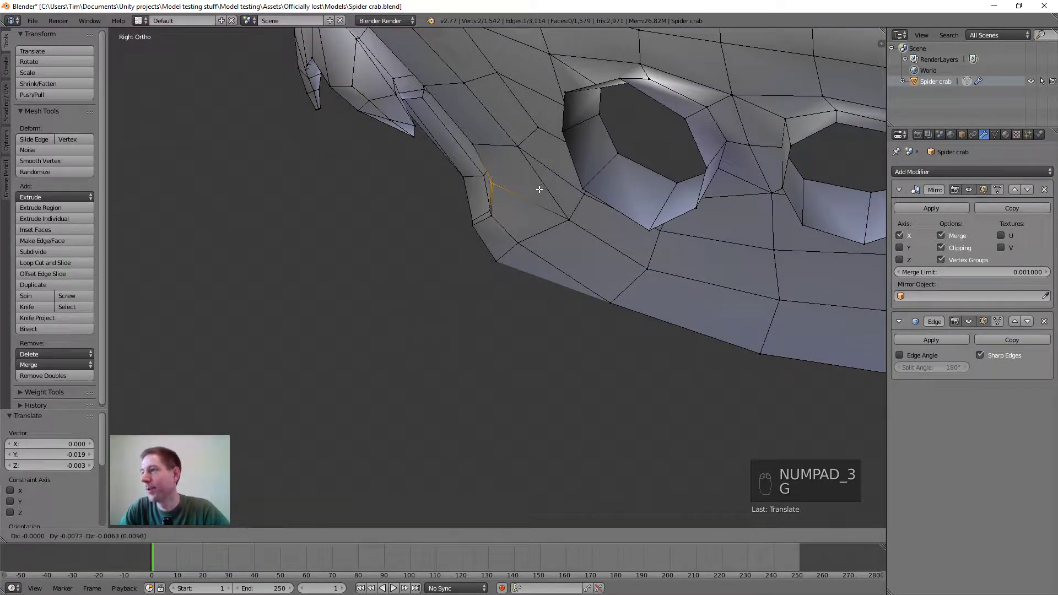
click(543, 188)
middle_drag(474, 210, 477, 177)
drag(477, 177, 474, 182)
middle_drag(473, 182, 395, 218)
scroll(409, 272, up, 2)
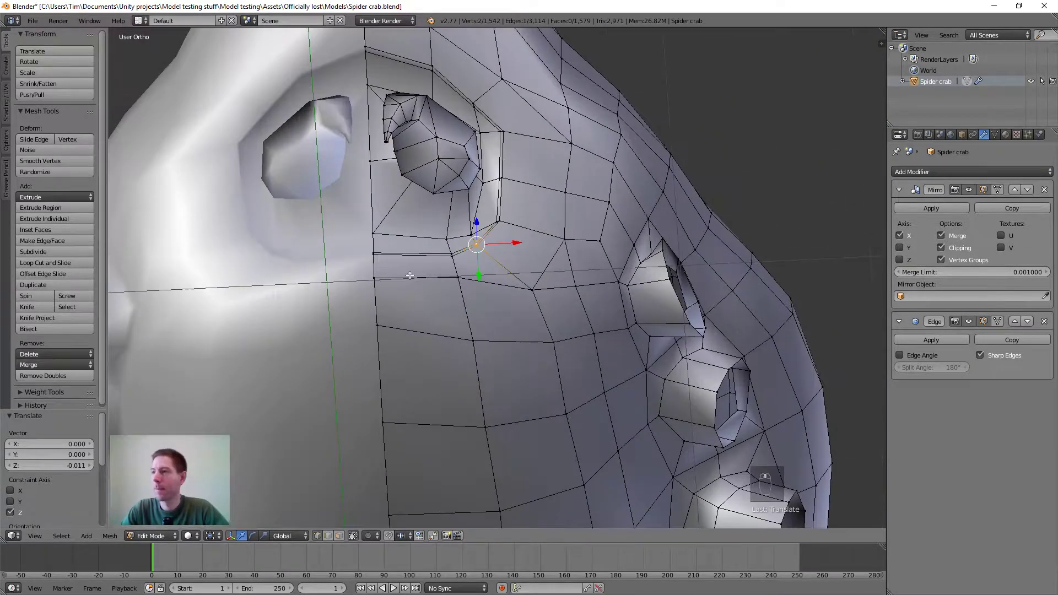
Select the second centre-line vertex below the mouth rim and move it along Z and by 0.032 along Y
middle_drag(406, 282, 413, 368)
right_click(428, 380)
scroll(455, 408, down, 5)
key(g)
key(z)
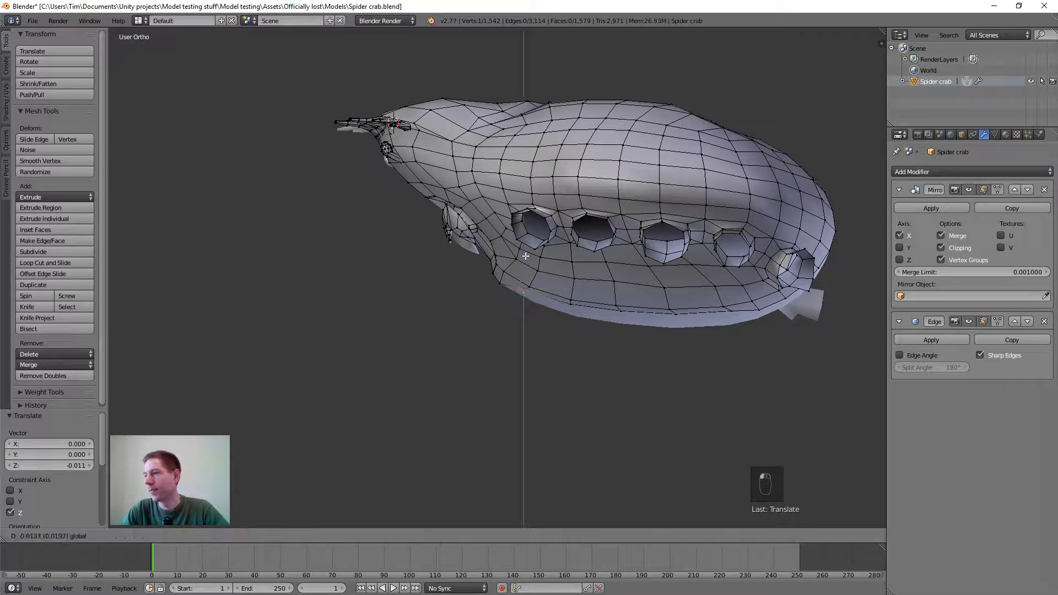
drag(587, 273, 570, 296)
scroll(663, 284, up, 6)
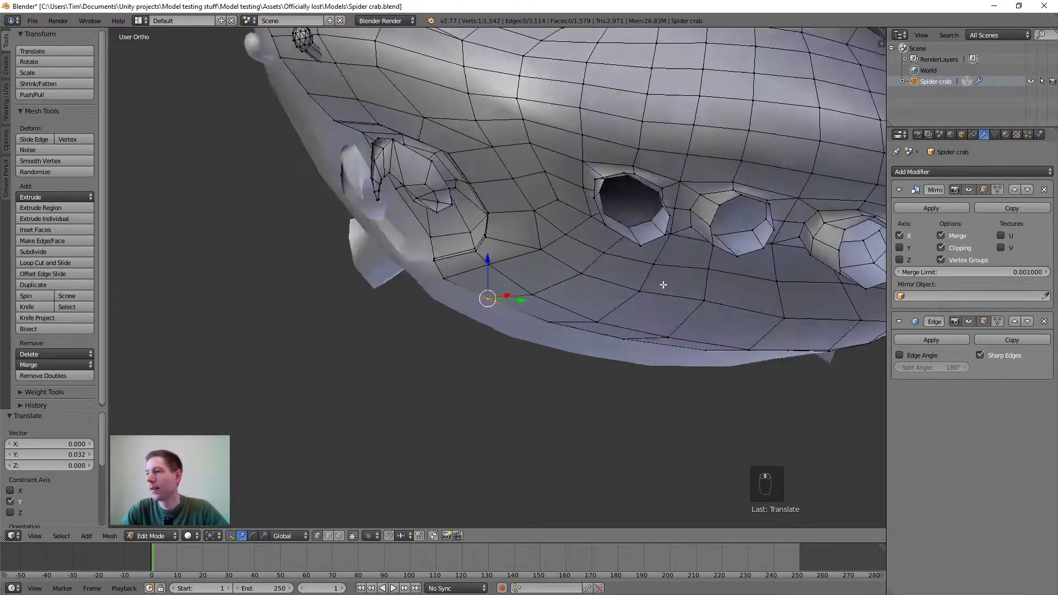
middle_drag(663, 284, 465, 289)
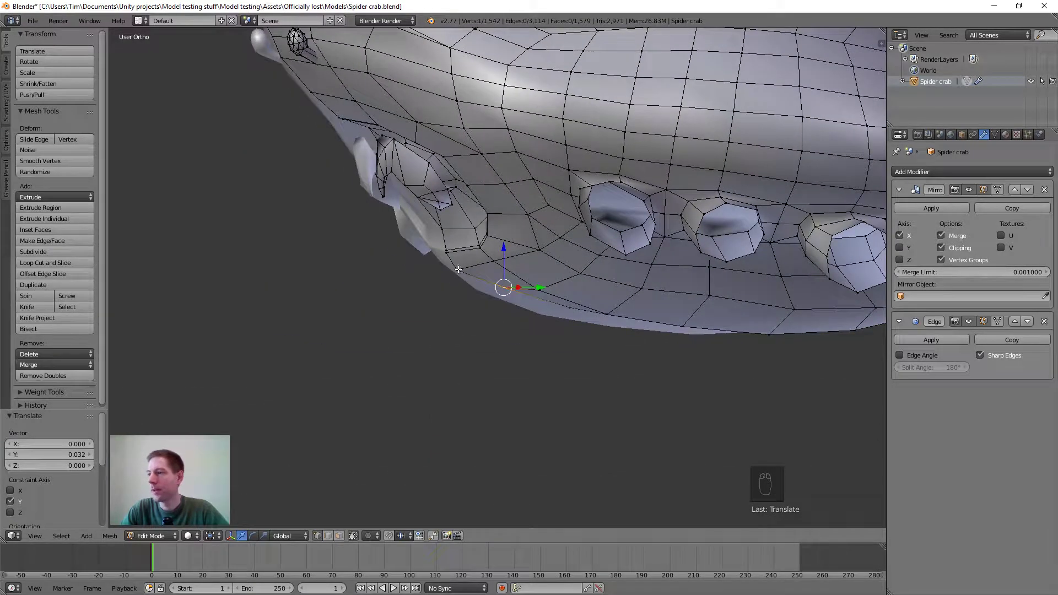
Move the centre-line vertex just below the mouth rim by 0.028 along Y and switch to face selection mode
right_click(458, 269)
drag(494, 270, 503, 271)
scroll(588, 248, down, 4)
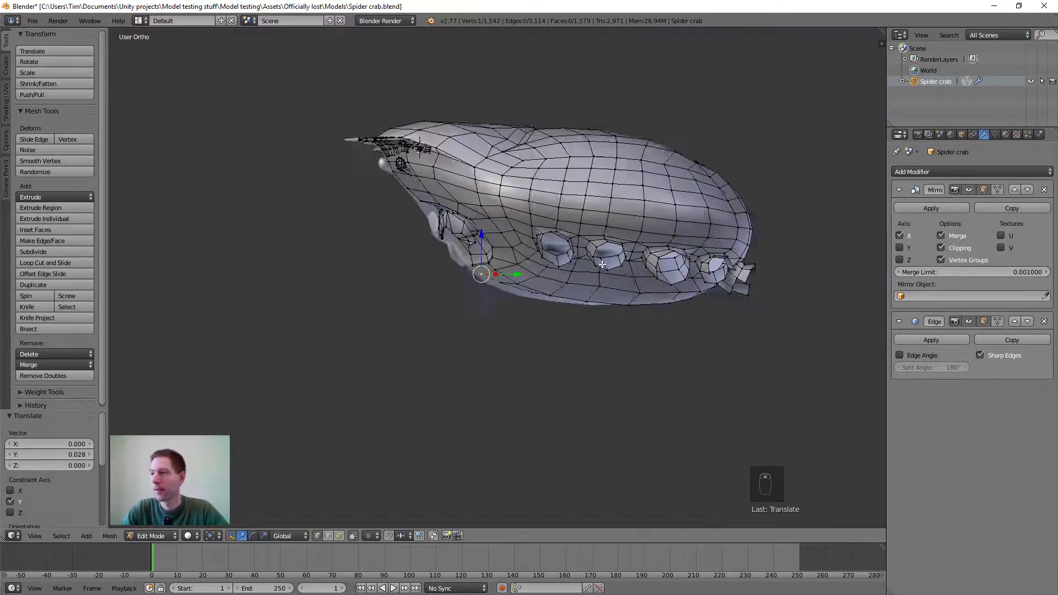
middle_drag(588, 248, 389, 295)
scroll(421, 256, up, 6)
middle_drag(425, 248, 498, 248)
scroll(498, 248, down, 6)
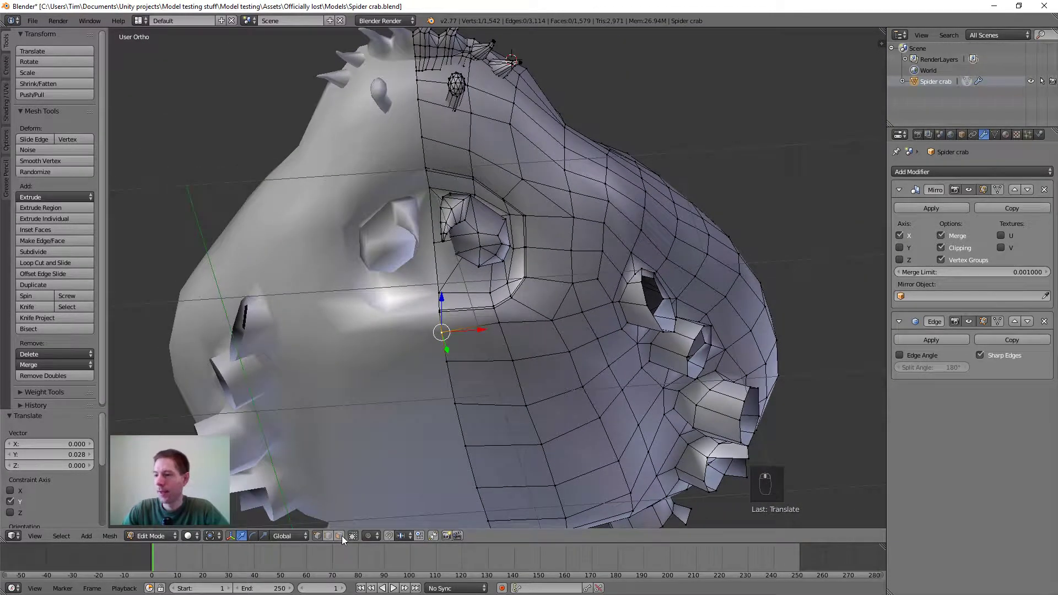
click(338, 535)
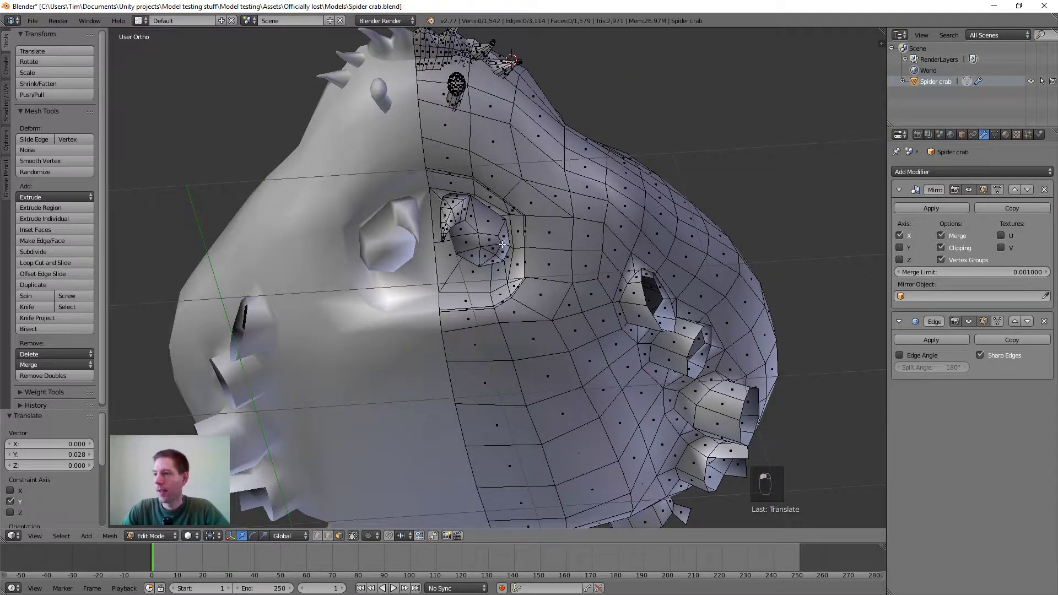
Examine the reshaped mouth area and the opening inside it from the front, the side and underneath
scroll(468, 266, down, 3)
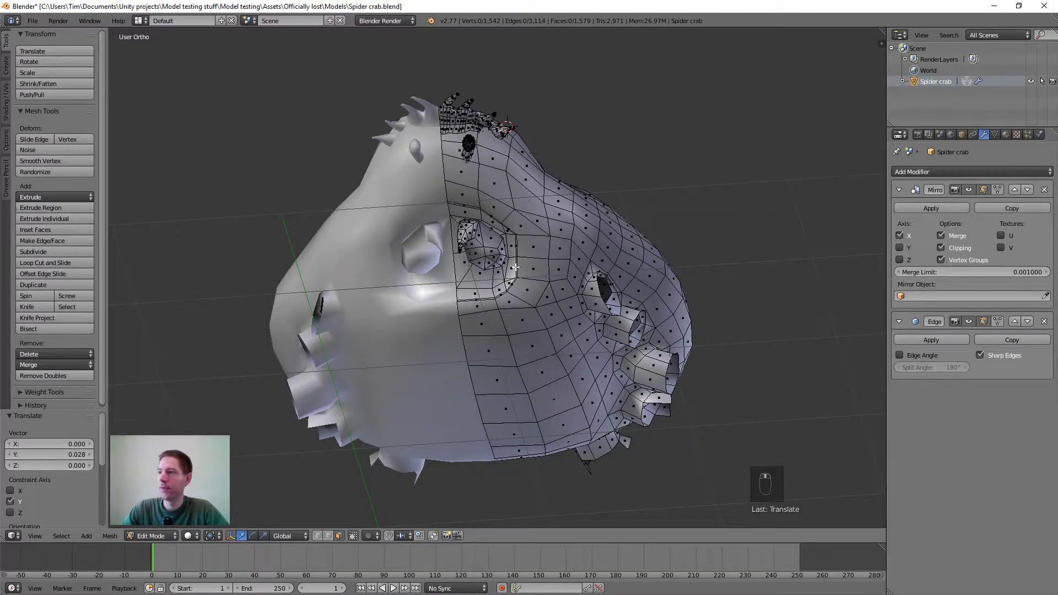
scroll(516, 267, up, 2)
middle_drag(505, 271, 469, 263)
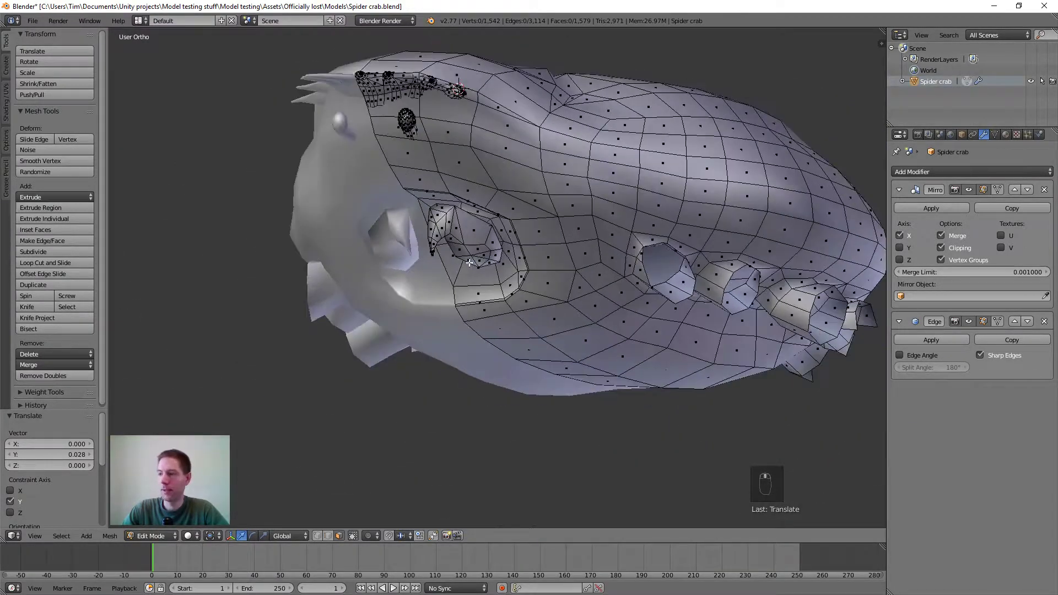
scroll(469, 263, up, 2)
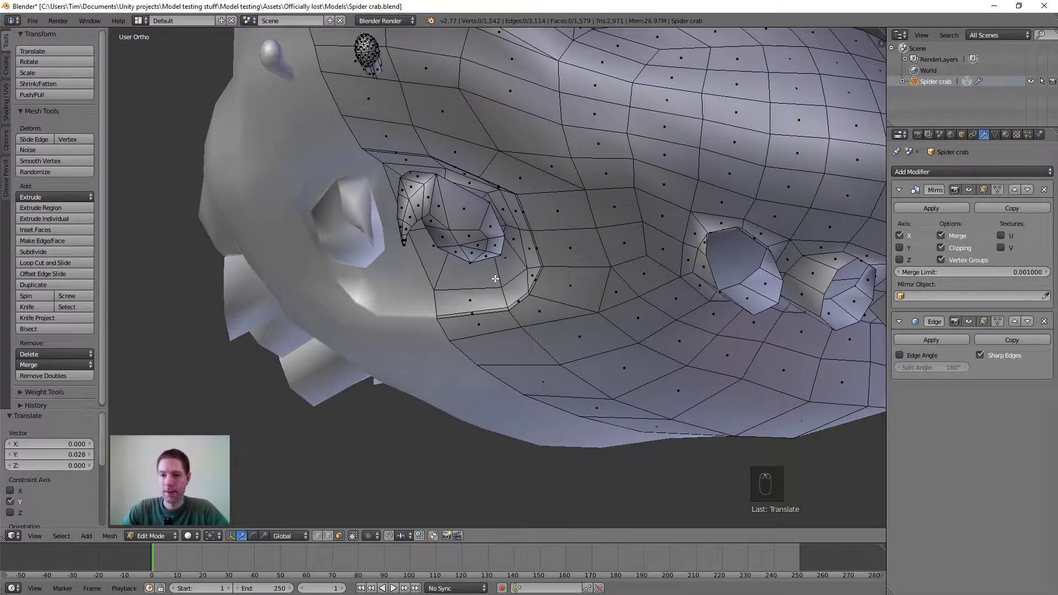
middle_drag(493, 268, 477, 218)
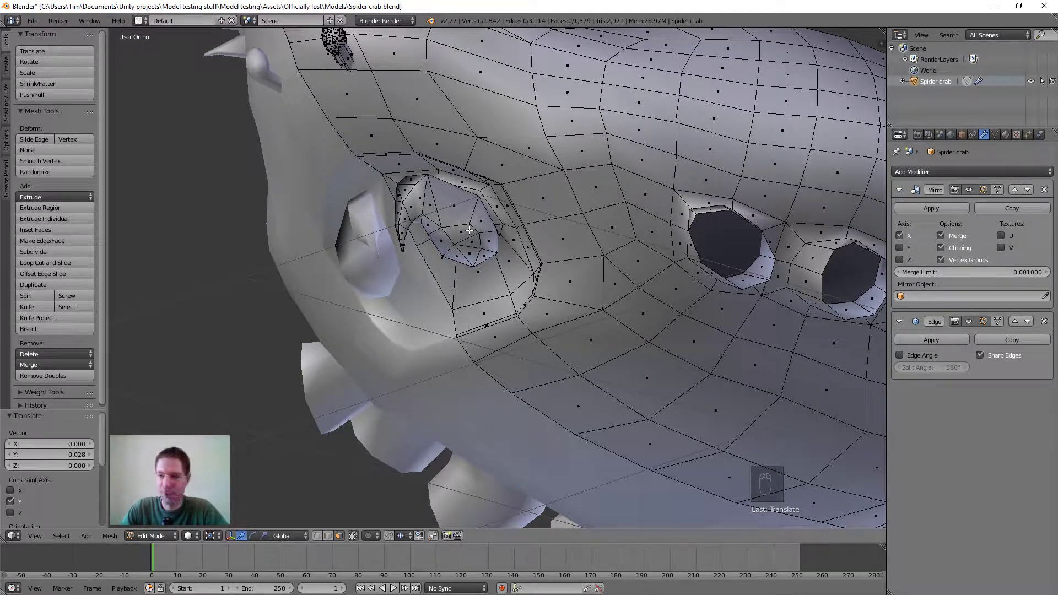
scroll(469, 230, down, 6)
scroll(469, 231, up, 3)
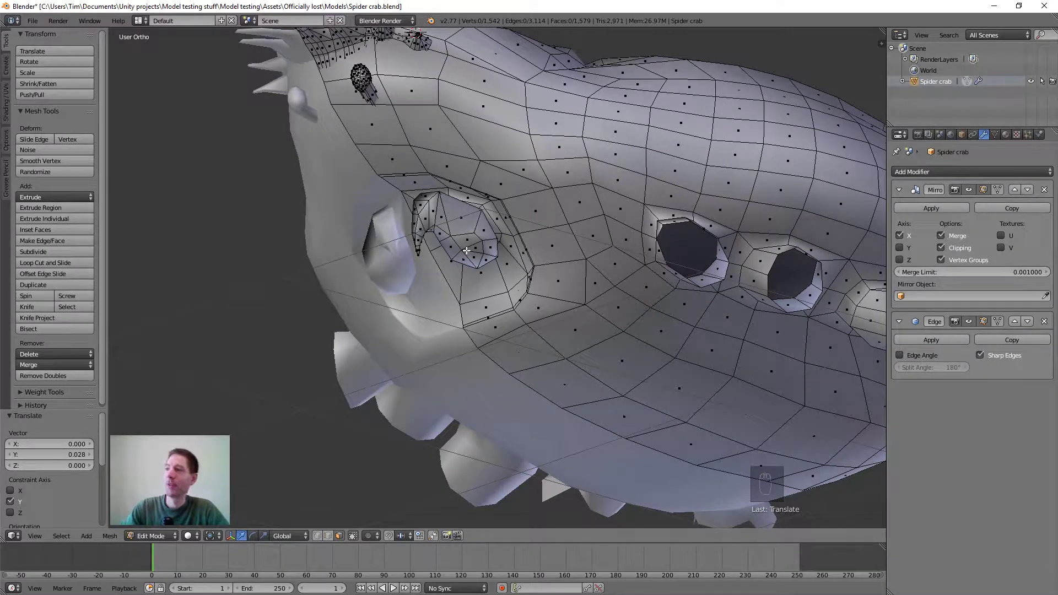
scroll(473, 254, up, 3)
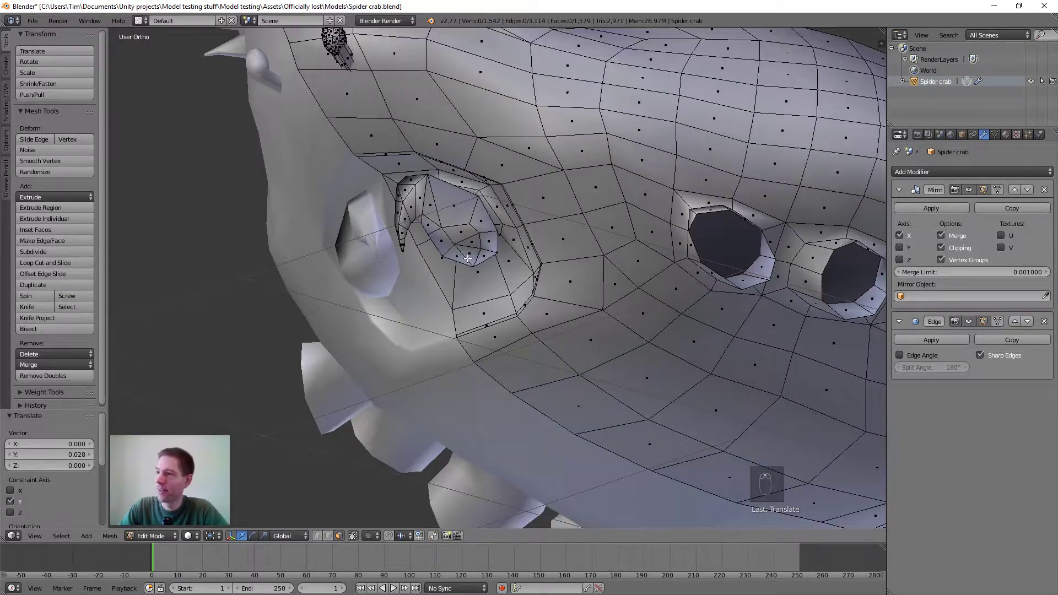
scroll(487, 243, down, 3)
mouse_move(487, 244)
middle_down()
mouse_move(510, 102)
mouse_move(490, 275)
mouse_move(473, 259)
middle_up()
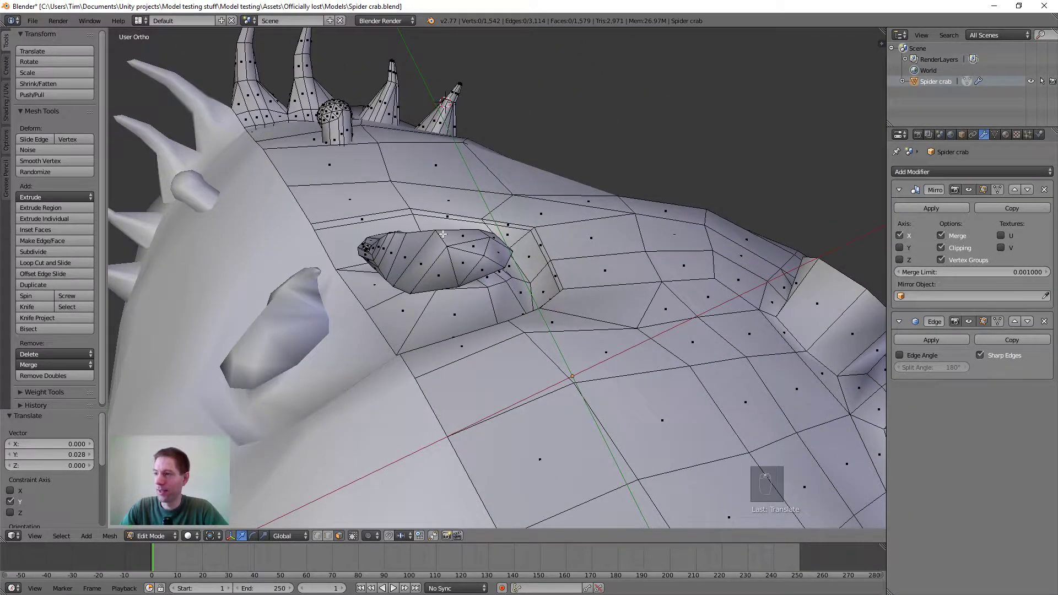
scroll(477, 221, up, 4)
middle_drag(481, 185, 355, 186)
middle_drag(431, 197, 472, 113)
middle_drag(434, 312, 532, 265)
scroll(543, 237, down, 6)
scroll(552, 157, down, 3)
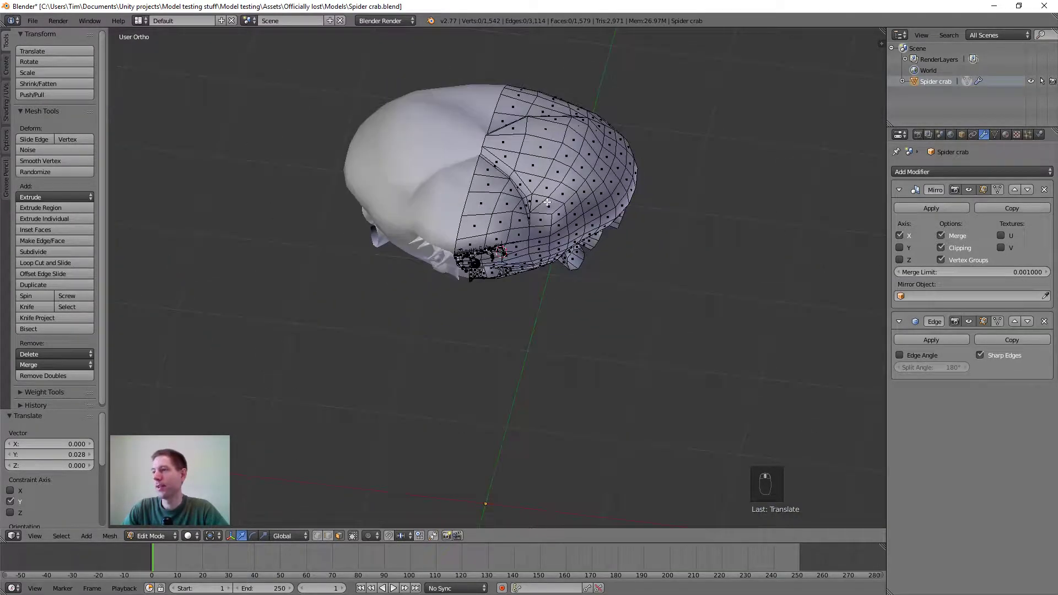
In top view, circle-select the faces of the crab's upper shell and hide them
middle_drag(567, 177, 476, 232)
key(KP_7)
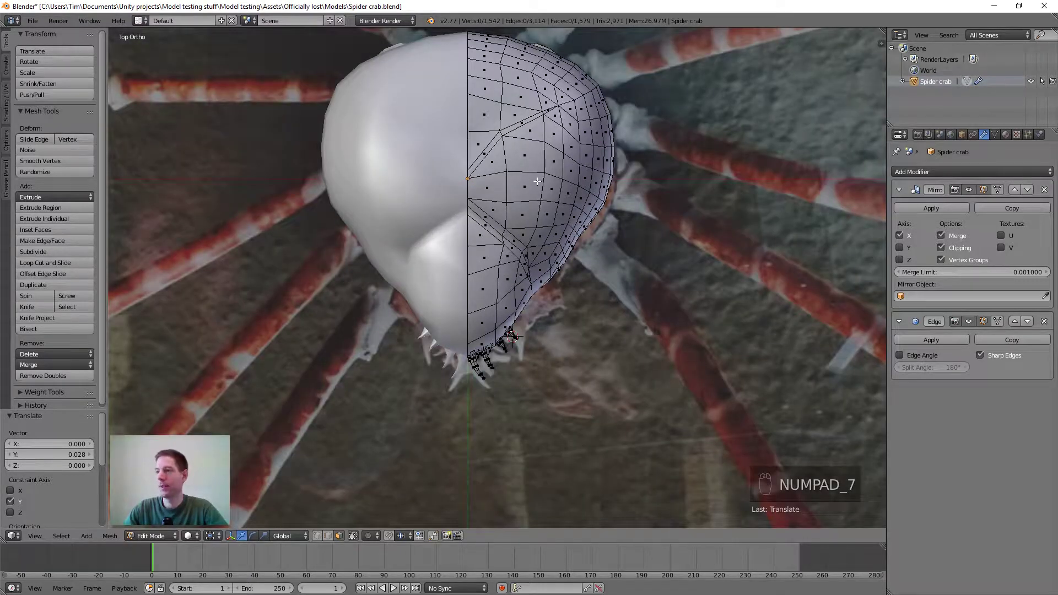
shift+middle_drag(534, 217, 534, 254)
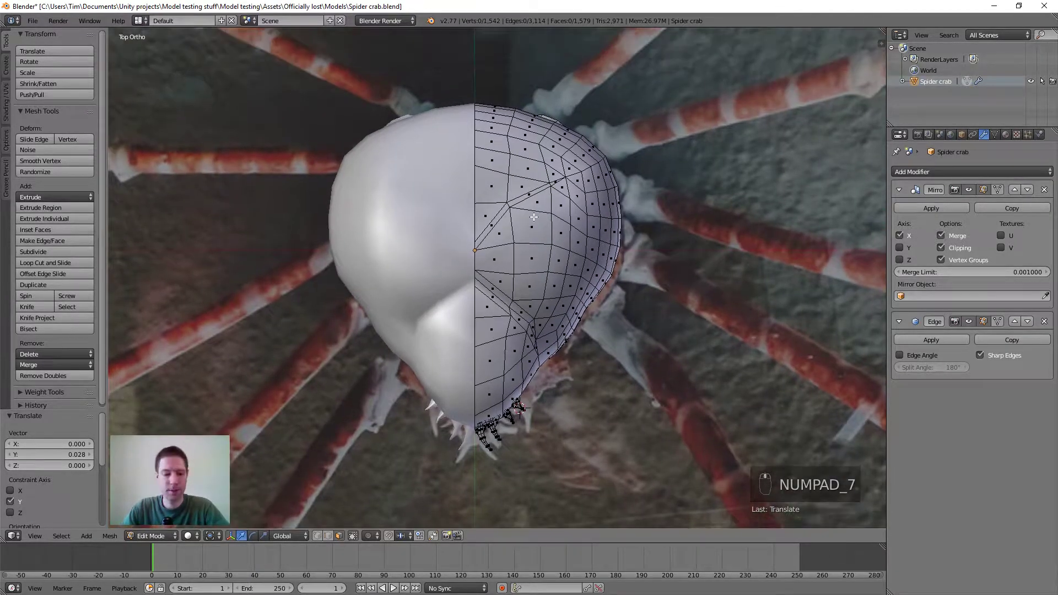
key(c)
drag(512, 119, 482, 102)
mouse_move(540, 150)
mouse_down()
mouse_move(584, 210)
mouse_move(502, 242)
mouse_up()
mouse_move(585, 156)
mouse_down()
mouse_move(612, 237)
mouse_move(573, 320)
mouse_move(507, 375)
mouse_move(488, 338)
mouse_move(515, 339)
mouse_move(496, 441)
mouse_move(518, 436)
mouse_move(531, 340)
mouse_up()
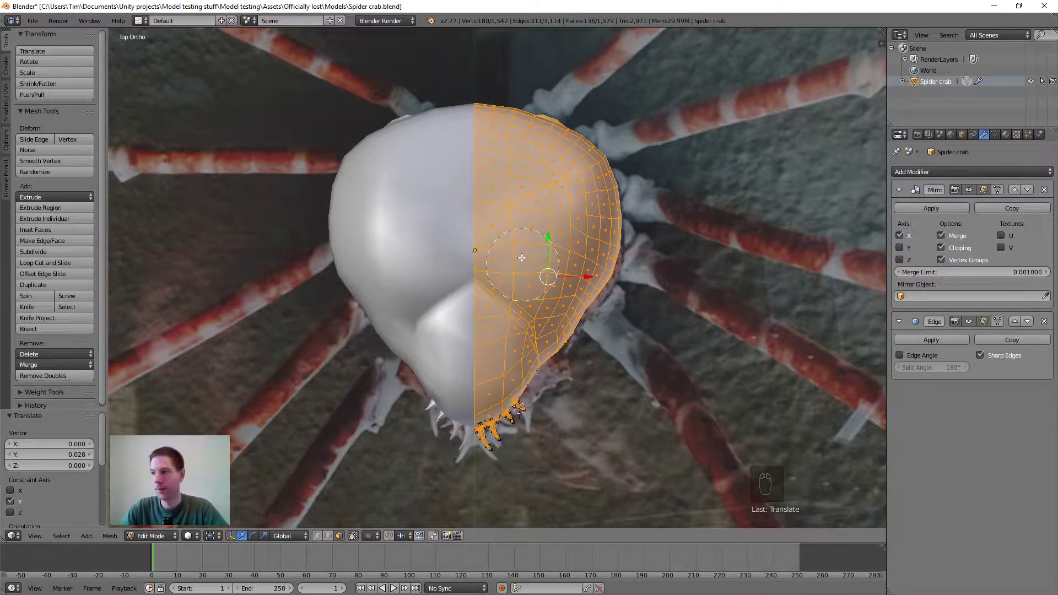
key(h)
Examine the inside of the crab's body around the mouth recess and compare it with the outside
scroll(533, 329, up, 3)
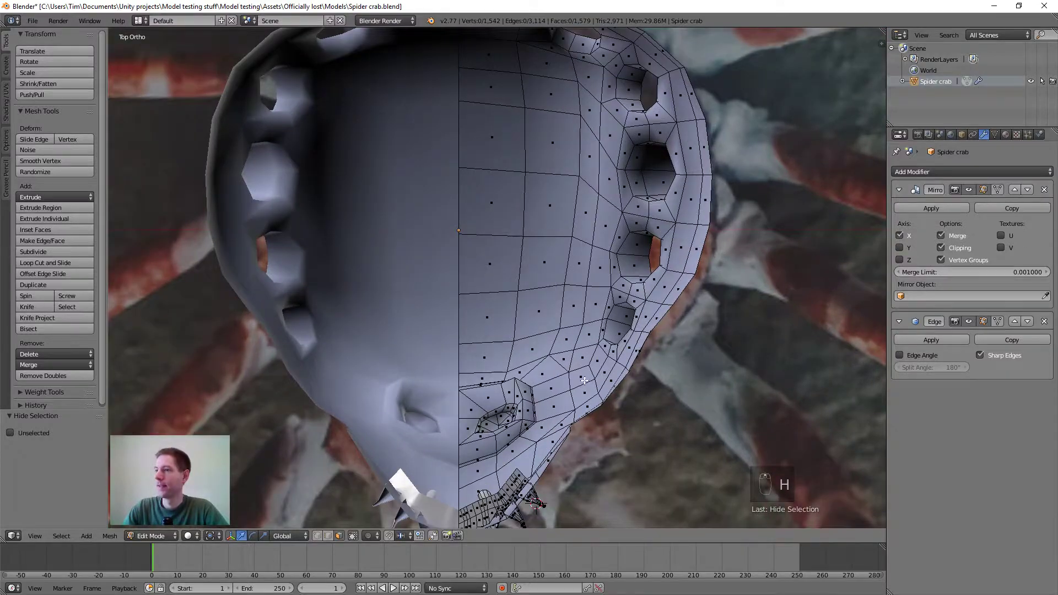
middle_drag(584, 381, 512, 261)
scroll(566, 235, up, 4)
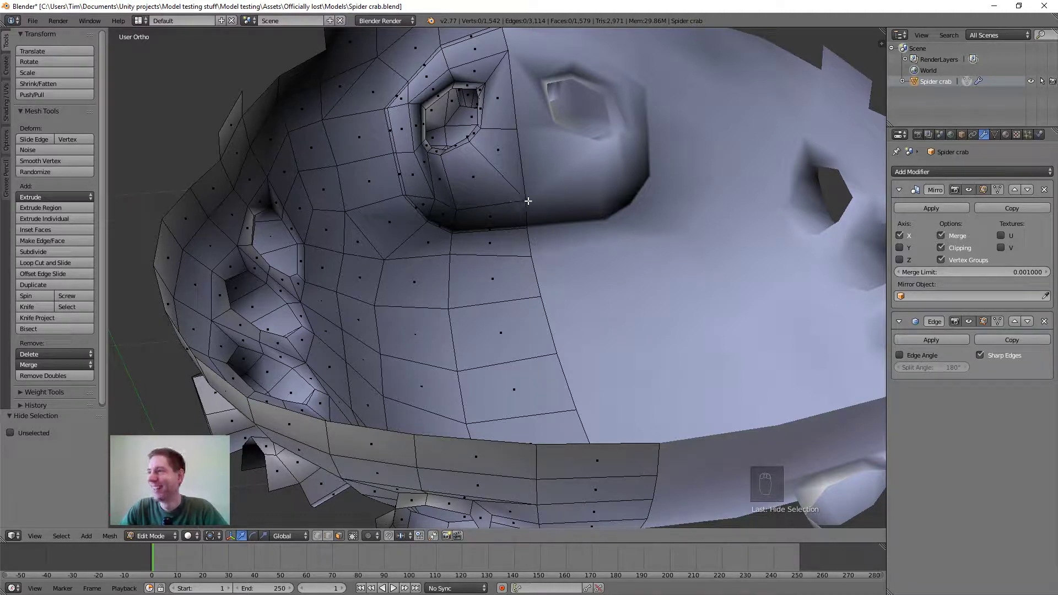
shift+middle_drag(522, 181, 543, 300)
scroll(534, 244, up, 3)
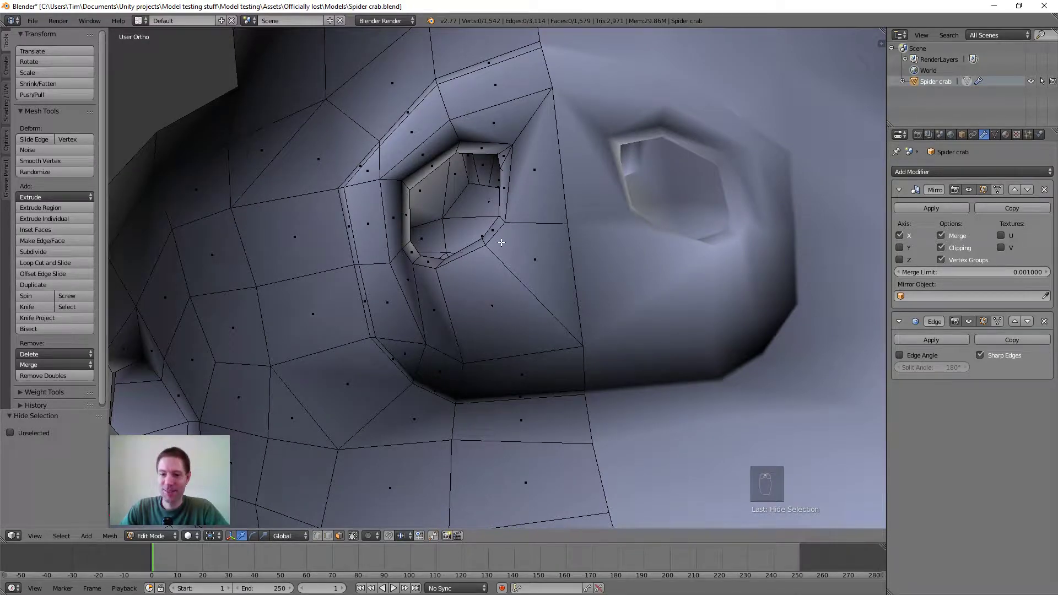
scroll(501, 242, down, 4)
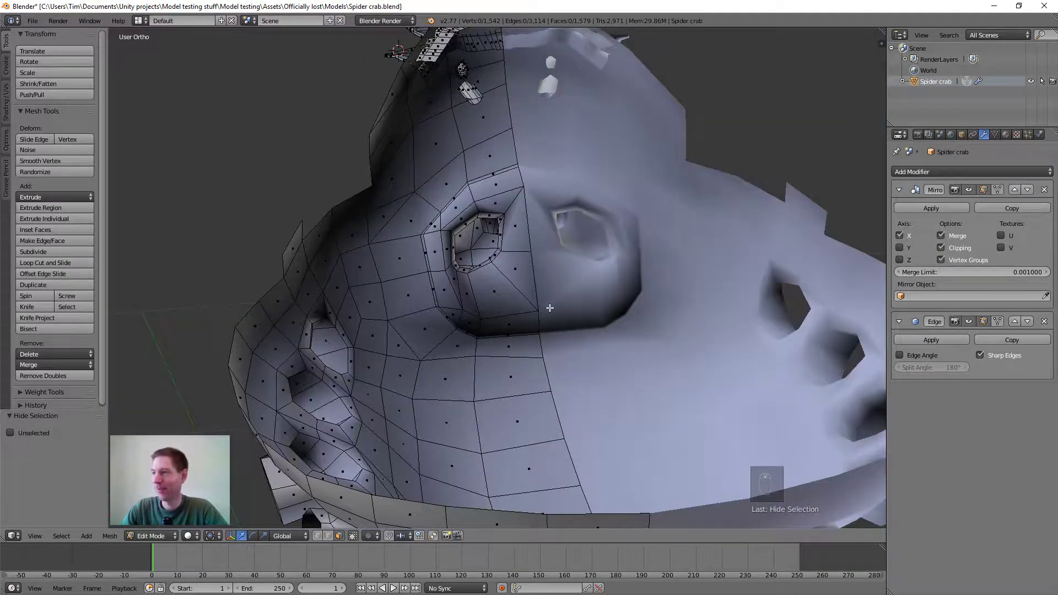
middle_drag(550, 308, 320, 242)
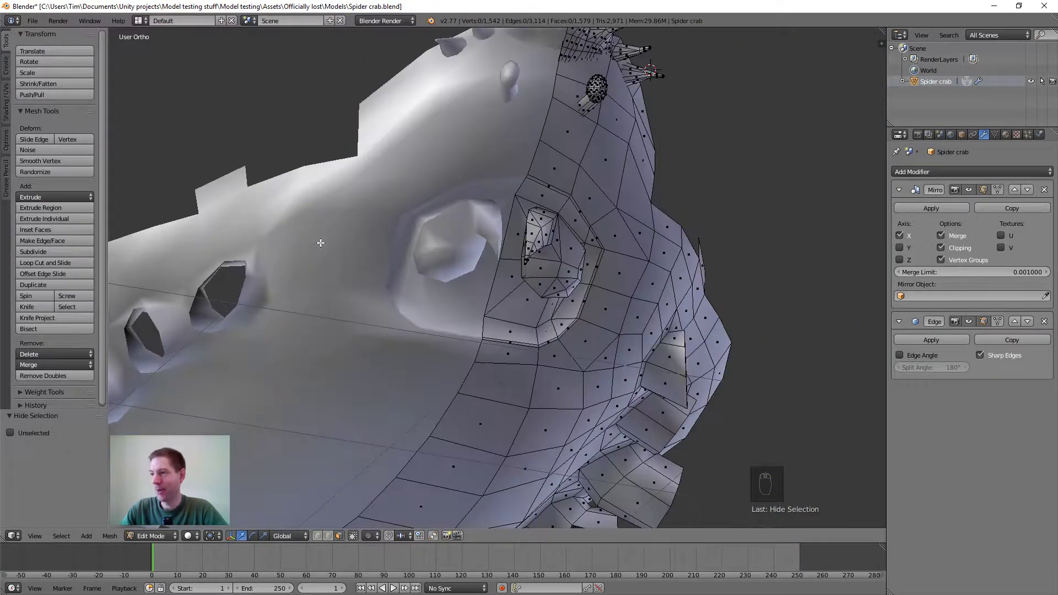
scroll(552, 269, up, 1)
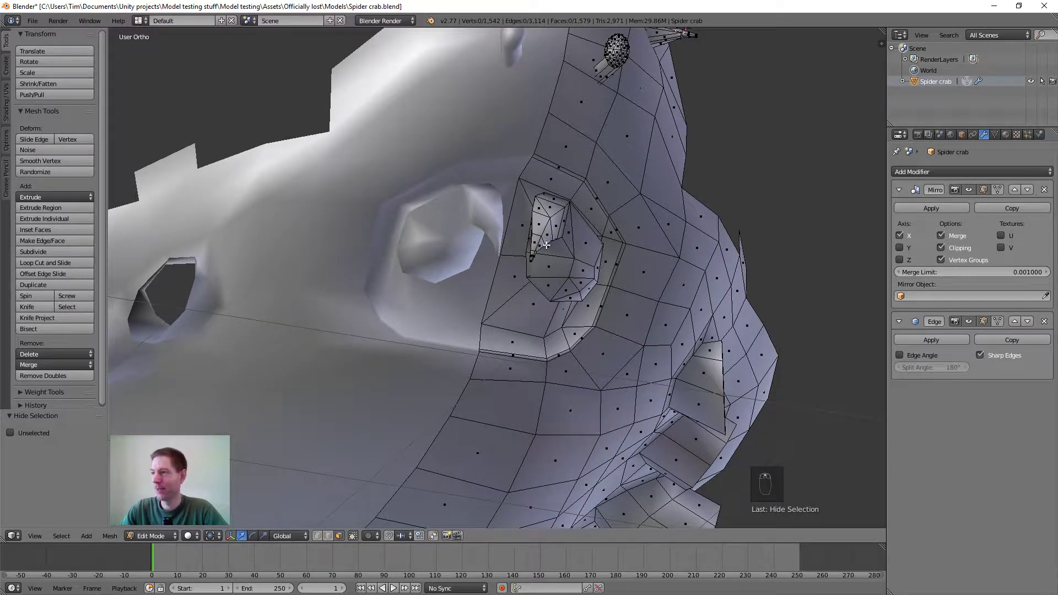
scroll(557, 245, up, 2)
middle_drag(529, 228, 715, 319)
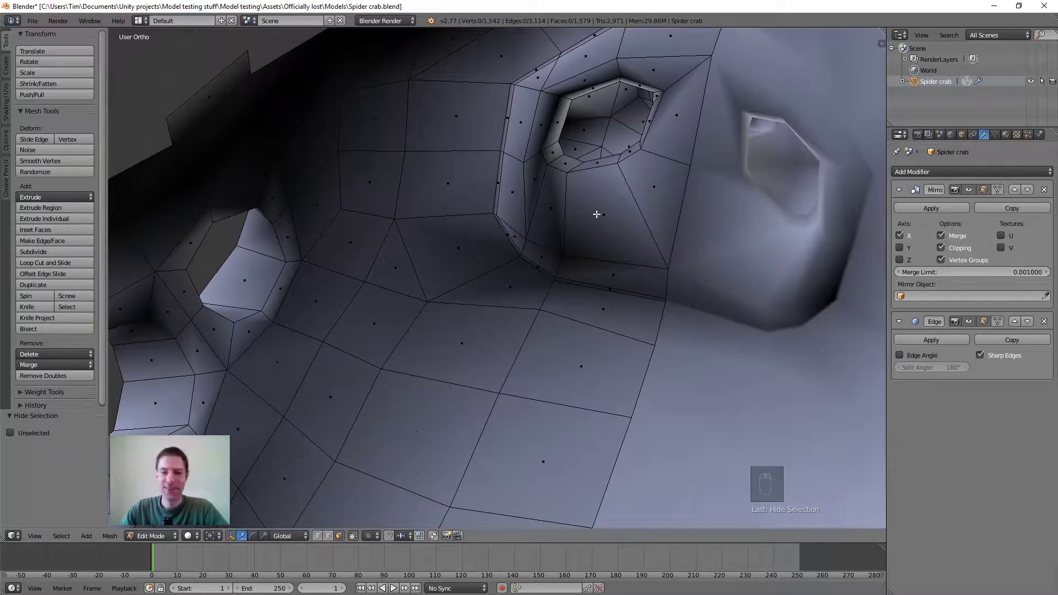
middle_drag(596, 214, 540, 302)
scroll(498, 312, up, 3)
scroll(535, 293, down, 5)
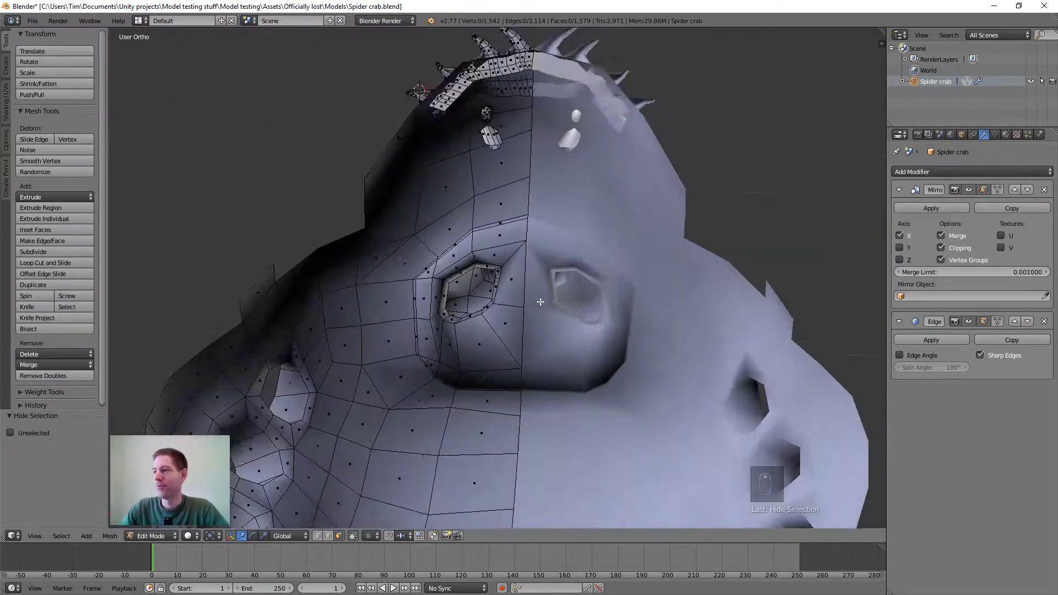
scroll(541, 302, down, 2)
scroll(603, 305, up, 1)
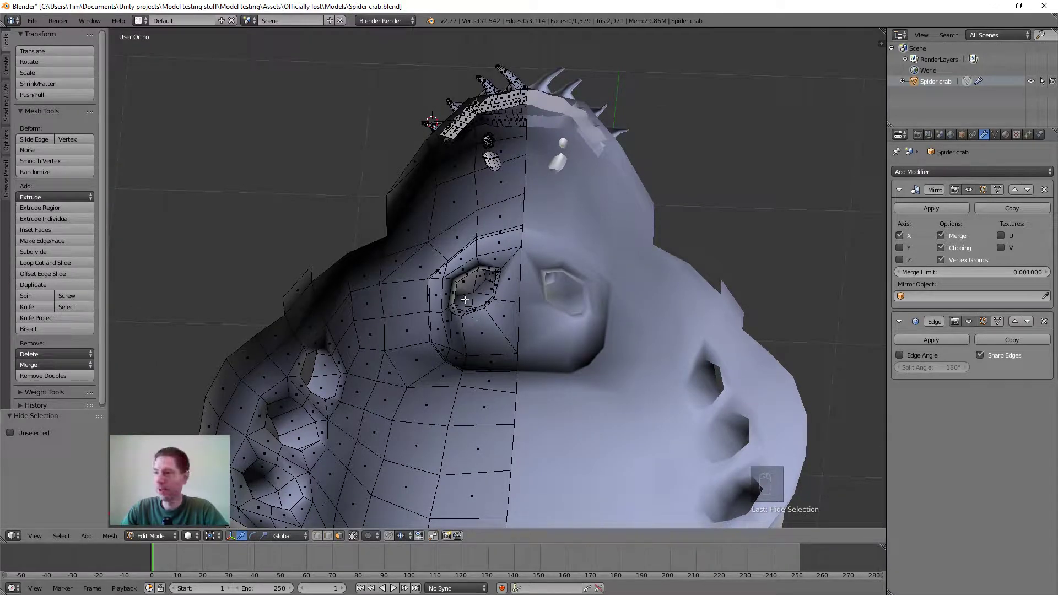
Select the ring of narrow rim faces around the opening in the mouth recess, seen from inside the body
shift+middle_drag(465, 299, 505, 369)
scroll(569, 336, up, 5)
shift+middle_drag(635, 372, 638, 158)
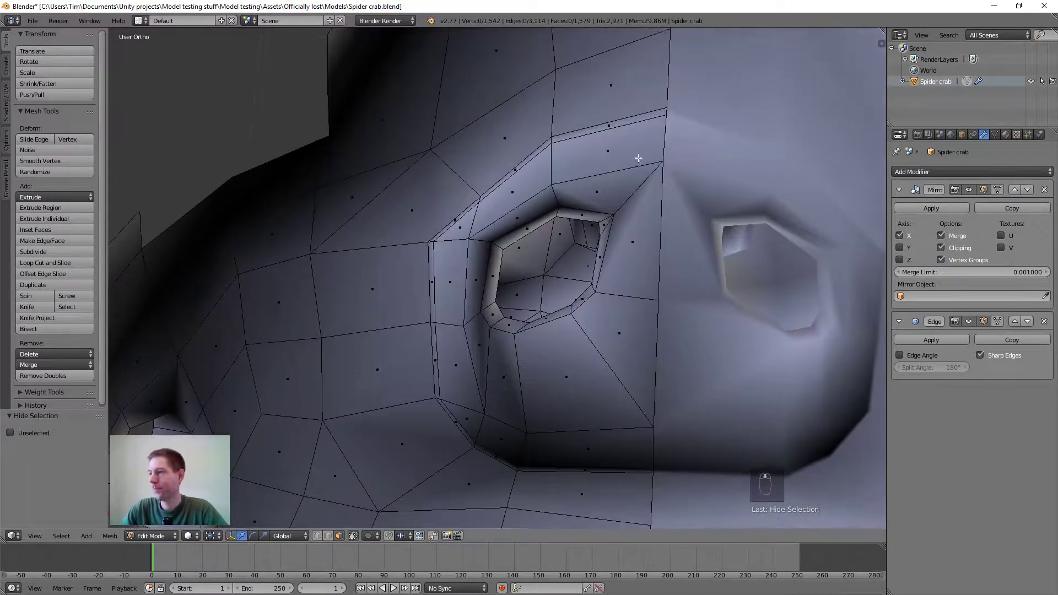
scroll(561, 315, up, 2)
middle_drag(566, 321, 574, 320)
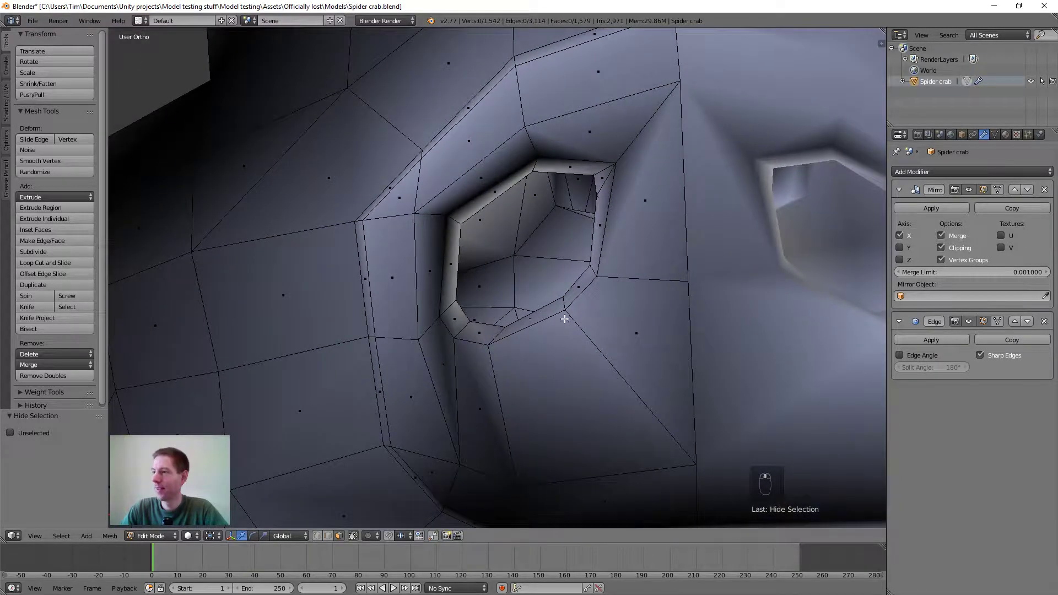
click(476, 332)
shift+click(455, 323)
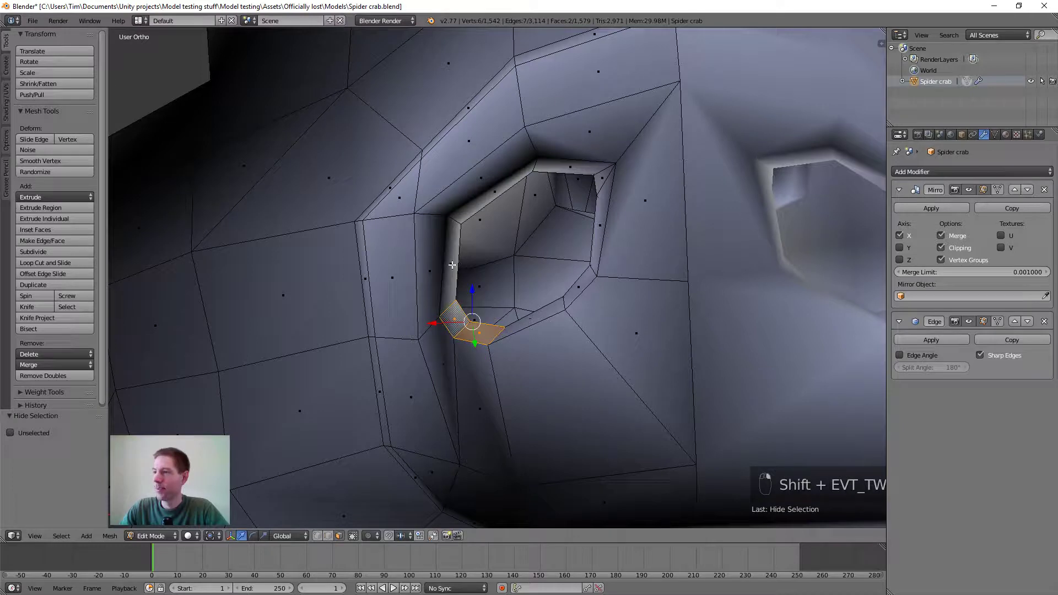
shift+click(452, 265)
shift+click(496, 194)
shift+click(571, 164)
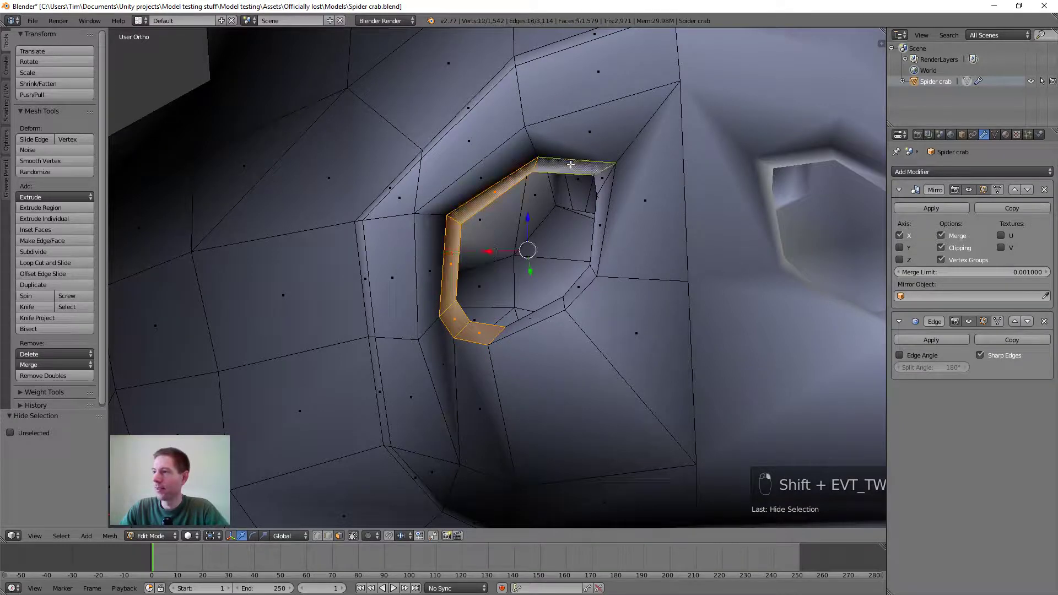
shift+click(600, 179)
shift+click(600, 223)
shift+click(577, 289)
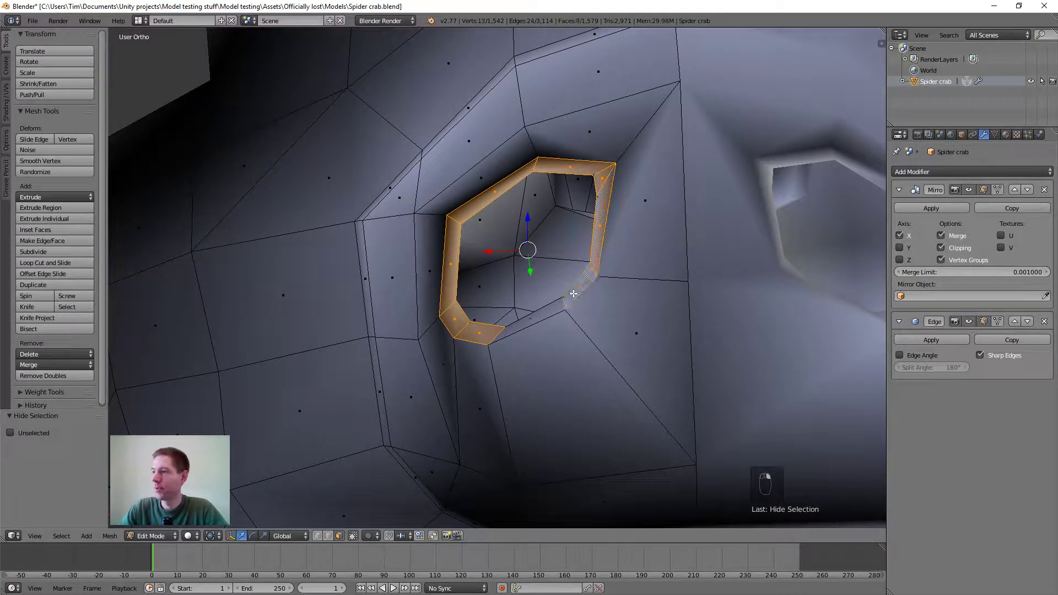
shift+click(531, 317)
Add the faces of the mouthpart's rounded base to the selection from outside the body
scroll(531, 317, down, 3)
middle_drag(531, 318, 410, 255)
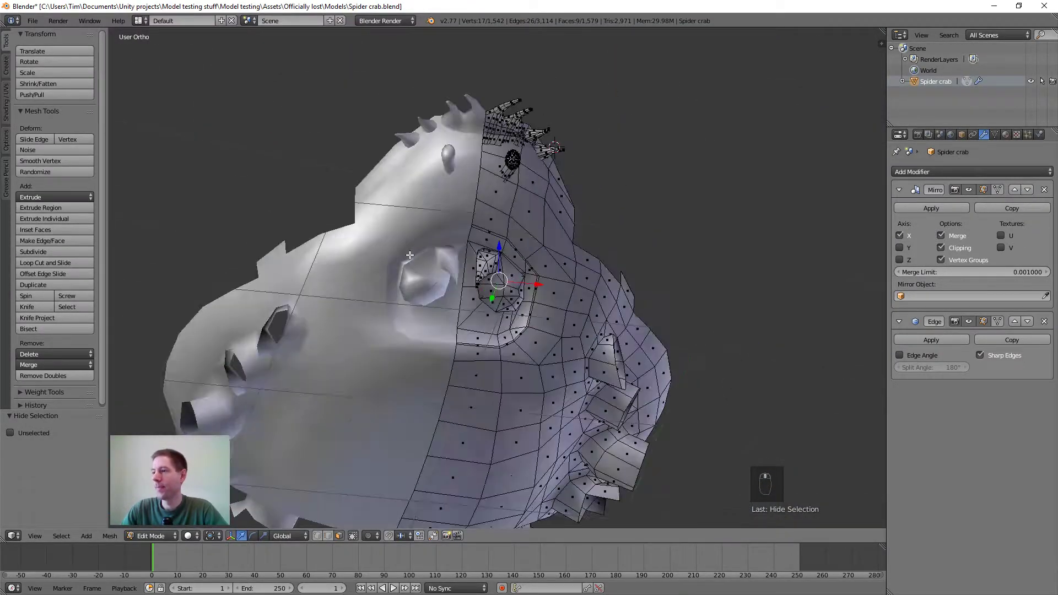
scroll(409, 255, up, 8)
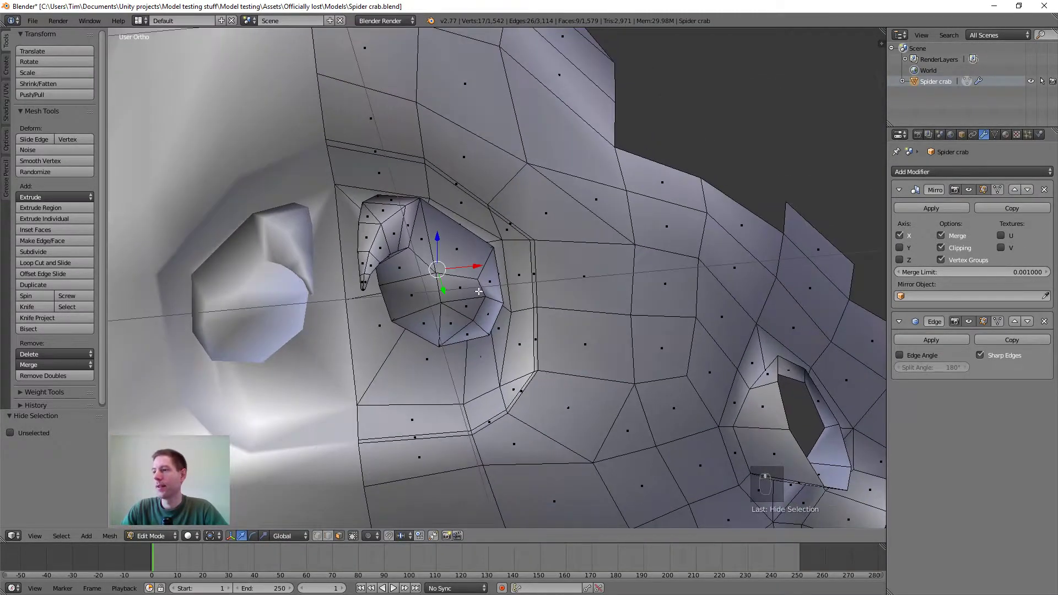
shift+click(458, 252)
shift+click(460, 281)
shift+click(489, 271)
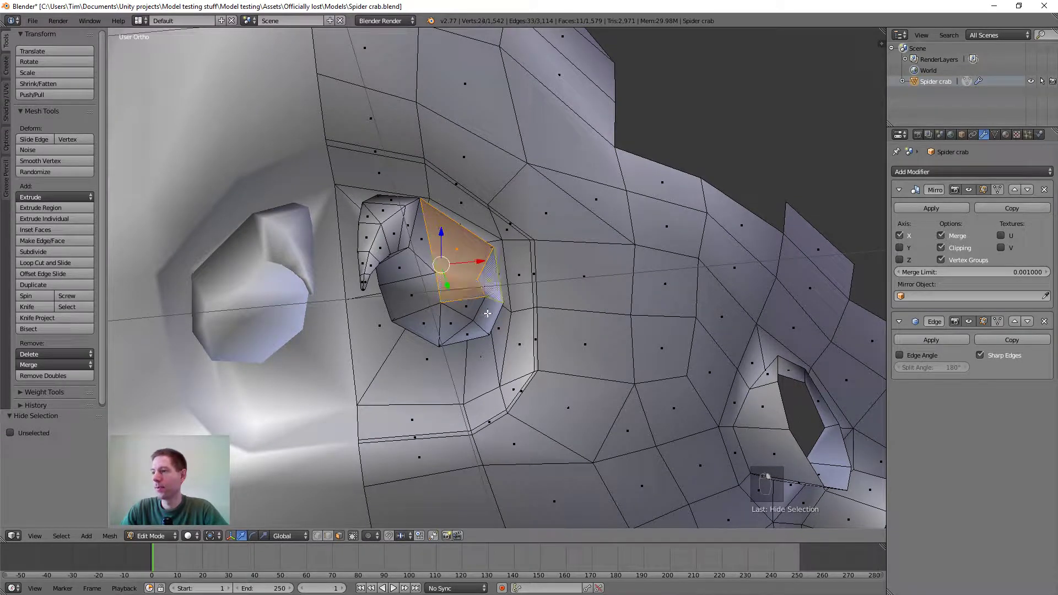
shift+click(485, 317)
shift+click(459, 309)
shift+click(466, 333)
shift+click(453, 320)
shift+click(418, 325)
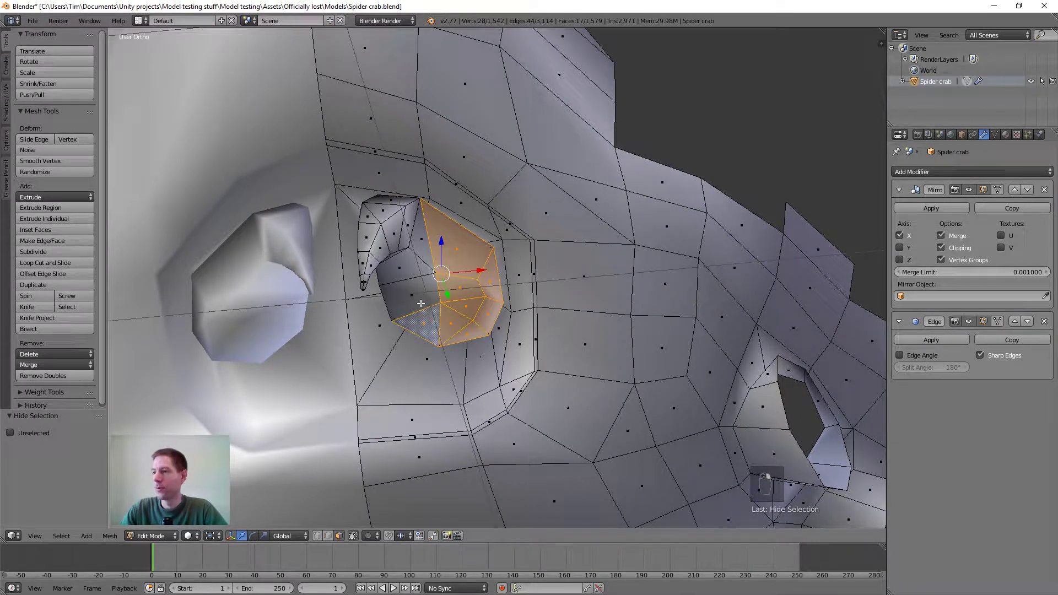
shift+click(412, 292)
shift+click(412, 261)
shift+click(417, 238)
shift+click(402, 227)
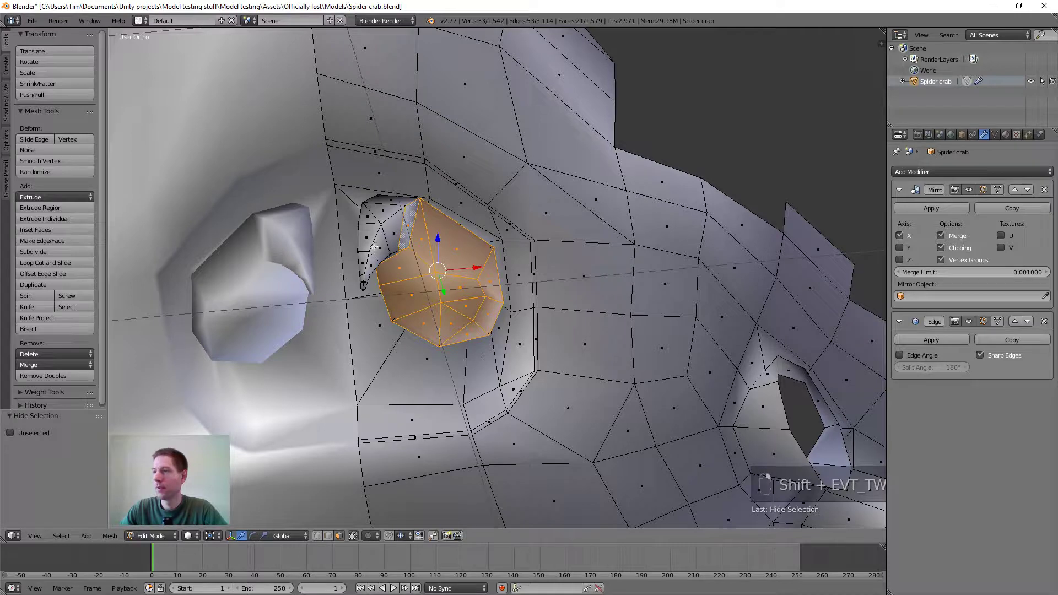
Extend the selection along the upper and outer faces of the mouthpart's curved, tapering end
shift+right_click(392, 235)
shift+right_click(379, 251)
shift+right_click(369, 265)
shift+right_click(364, 264)
shift+right_click(372, 236)
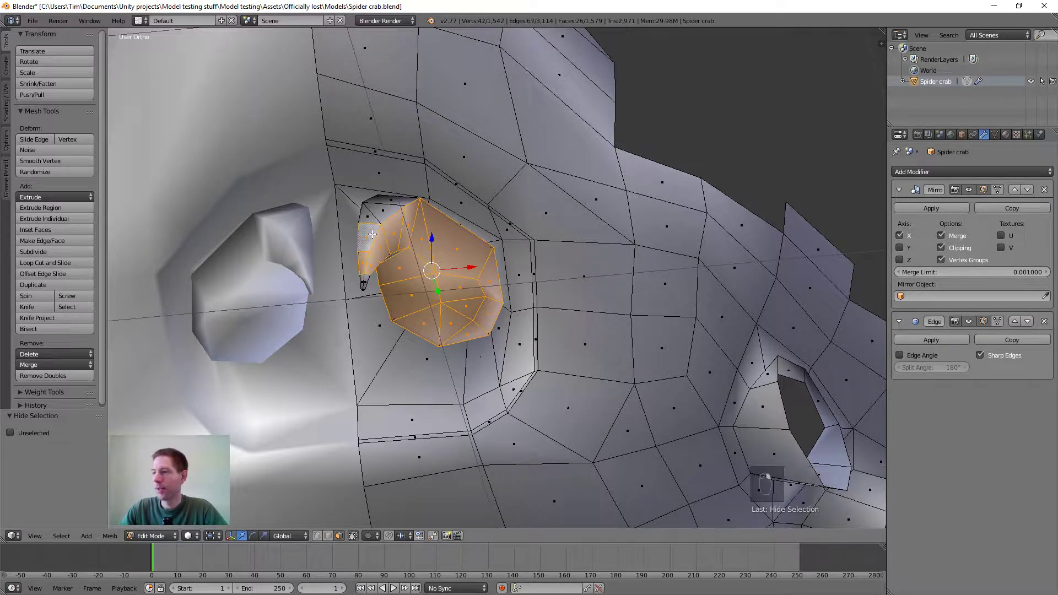
shift+right_click(372, 219)
shift+right_click(386, 211)
shift+right_click(395, 201)
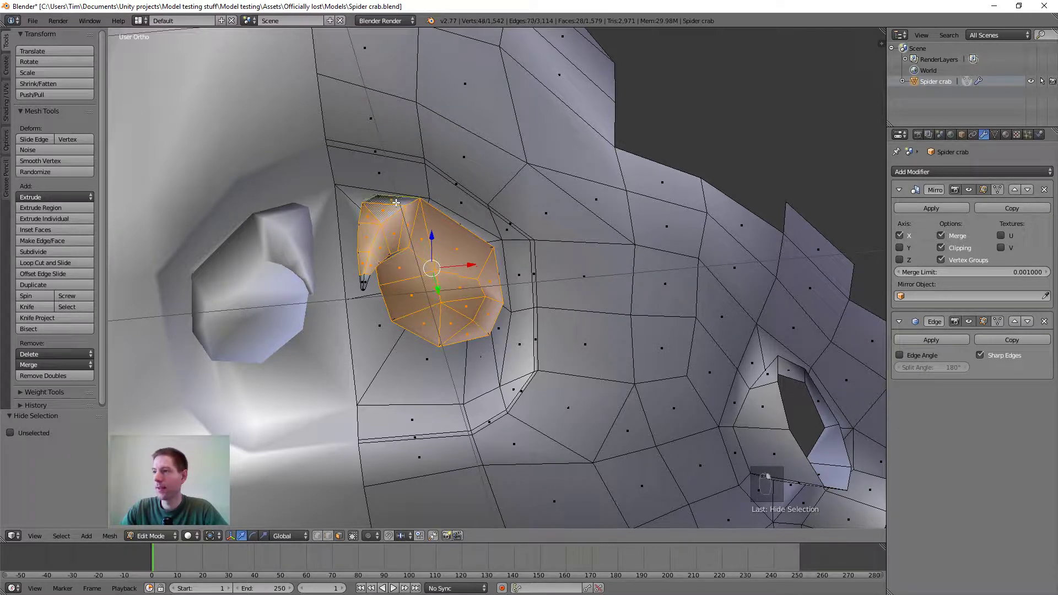
Add the side faces between the mouthpart's base and its pointed end, including the small faces at the tip, to the selection
scroll(413, 287, up, 3)
middle_drag(413, 303, 515, 300)
scroll(513, 374, up, 1)
key(KP_Decimal)
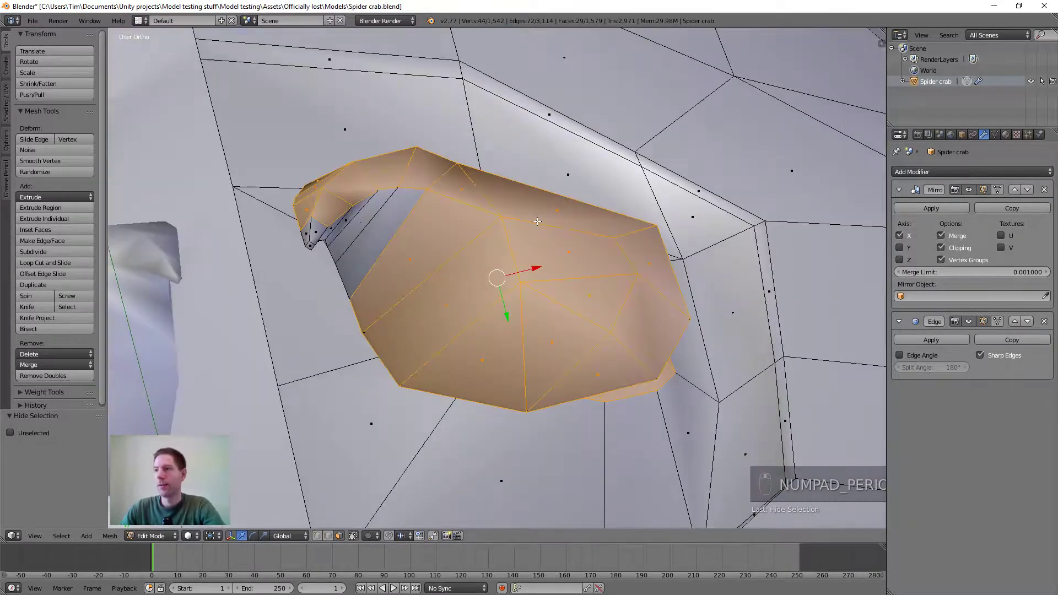
middle_drag(488, 256, 375, 268)
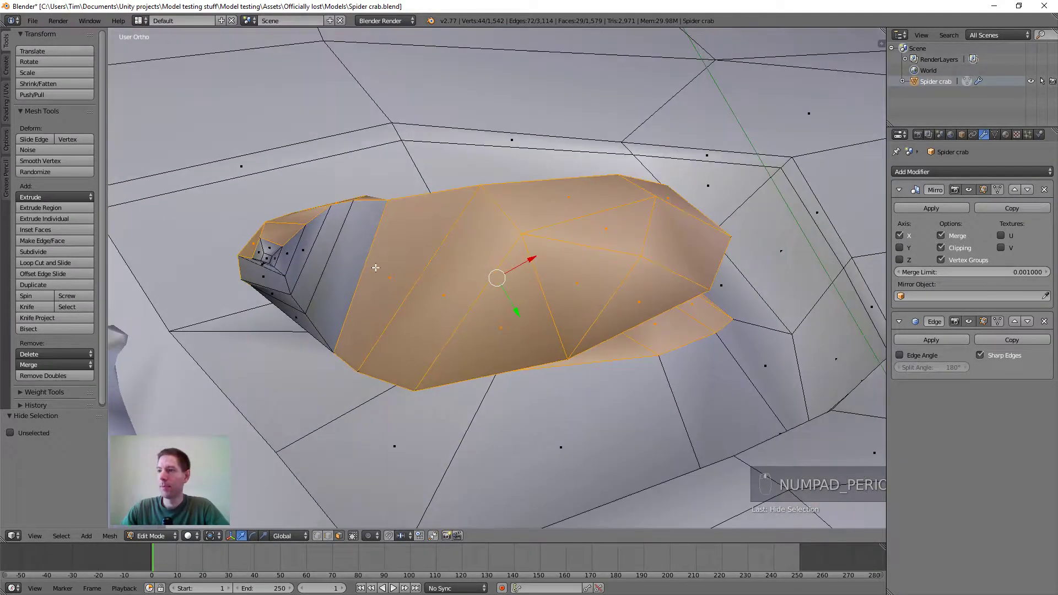
shift+right_click(333, 265)
shift+right_click(316, 259)
shift+right_click(298, 254)
shift+right_click(280, 254)
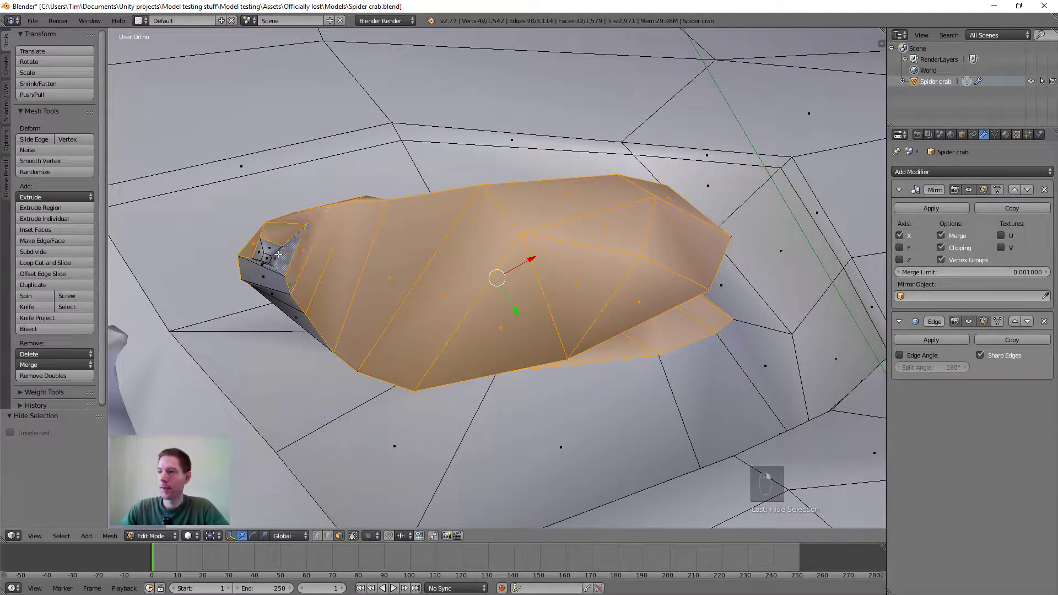
shift+right_click(262, 251)
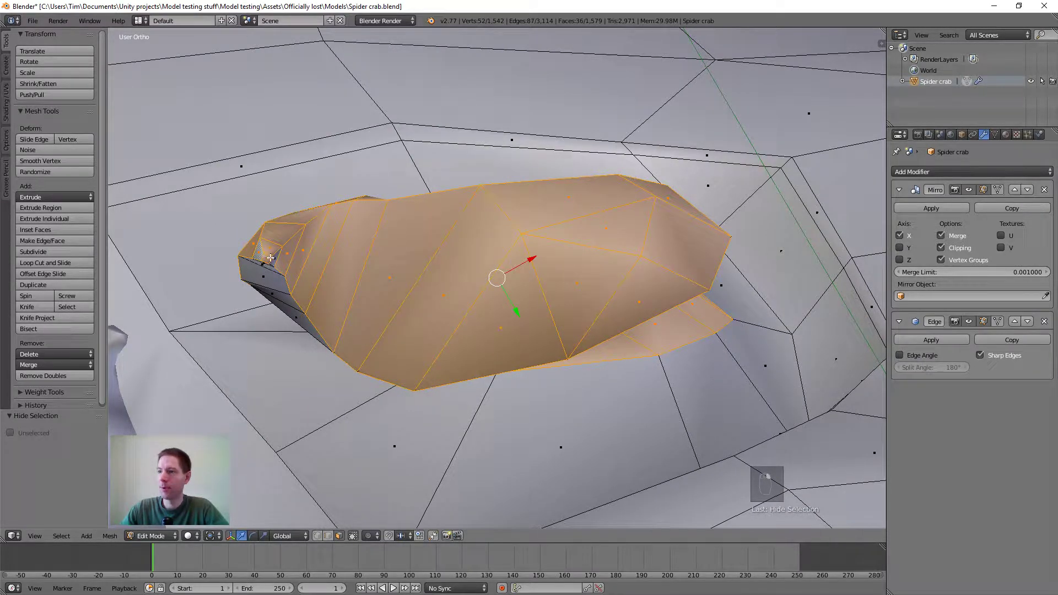
middle_drag(391, 298, 286, 361)
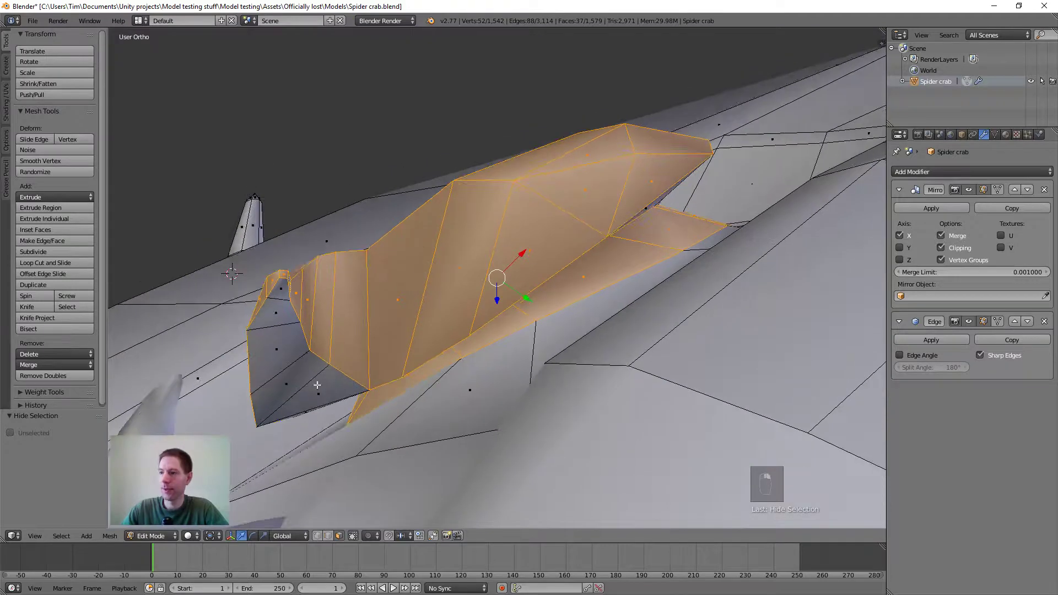
Add the faces on the pointed spike end of the hooked piece to the selection
shift+right_click(286, 361)
shift+right_click(281, 346)
shift+right_click(279, 317)
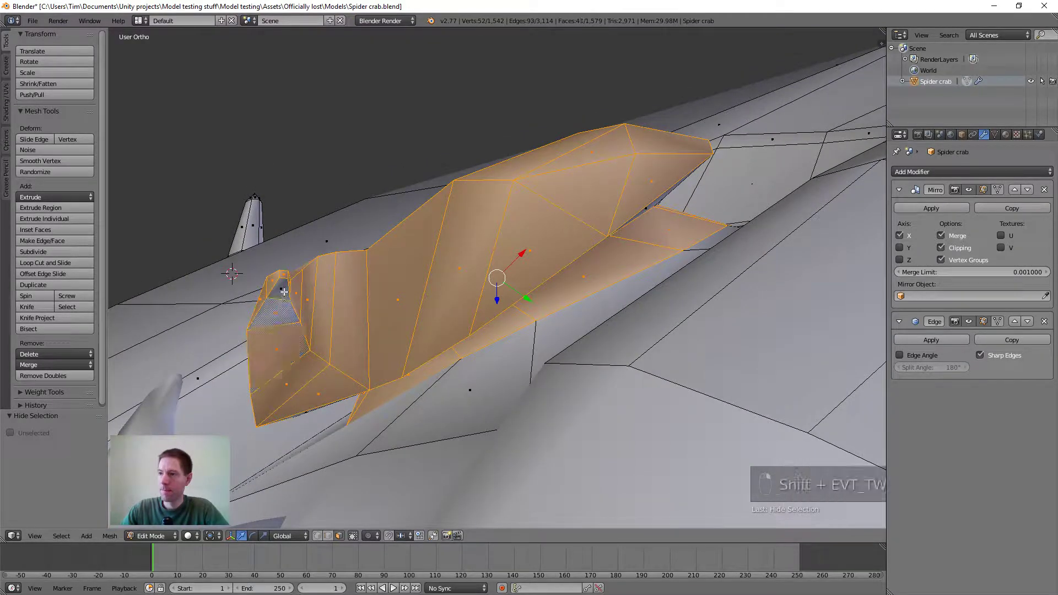
shift+right_click(278, 295)
middle_drag(346, 379, 361, 359)
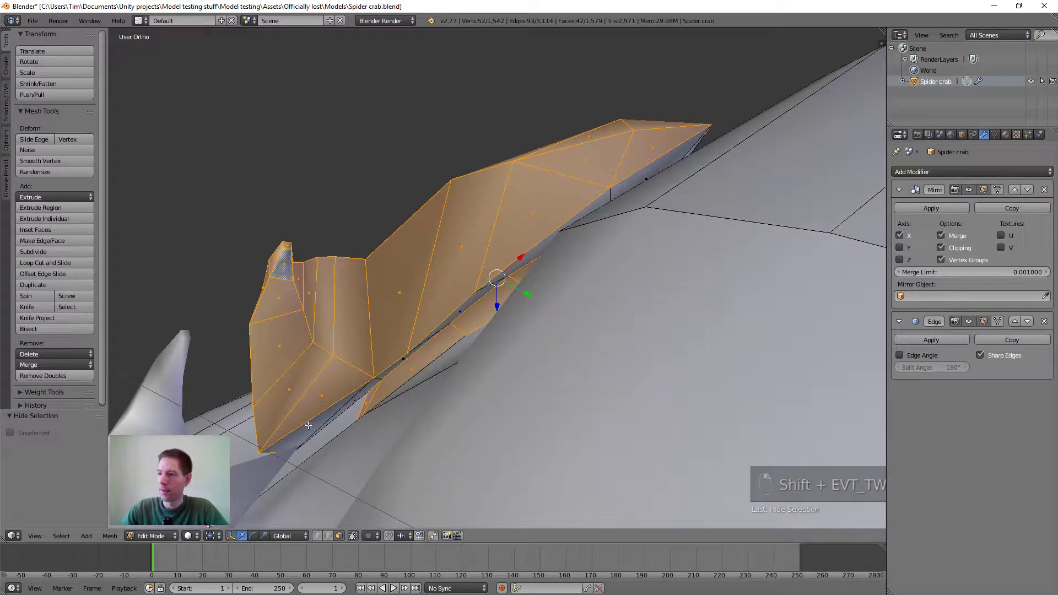
Extend the selection with the narrow faces along the lower rim of the hooked piece
shift+right_click(329, 417)
shift+right_click(389, 371)
shift+right_click(414, 351)
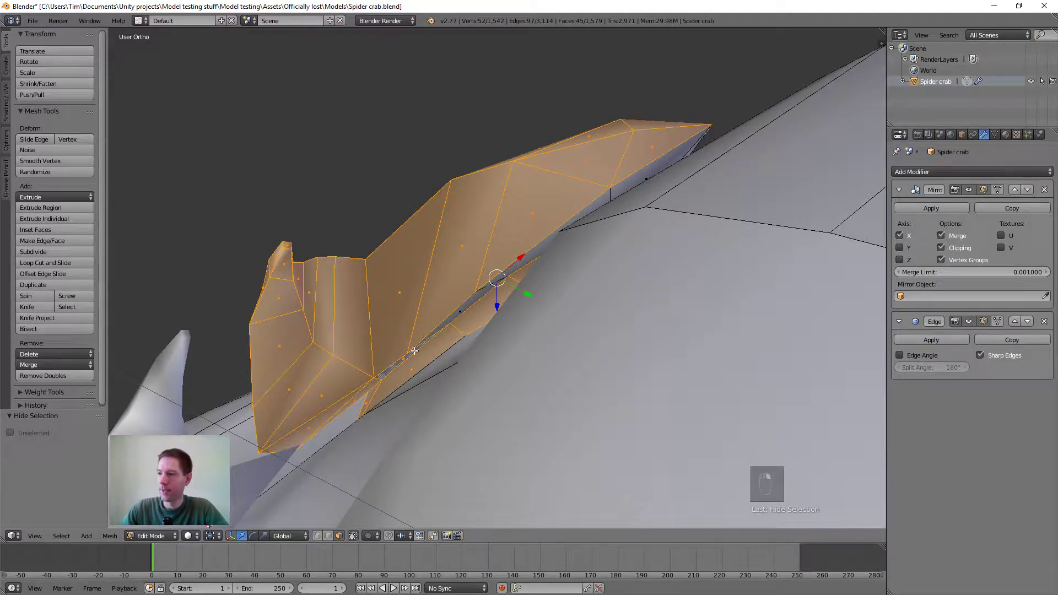
shift+right_click(480, 293)
shift+right_click(539, 244)
shift+right_click(606, 217)
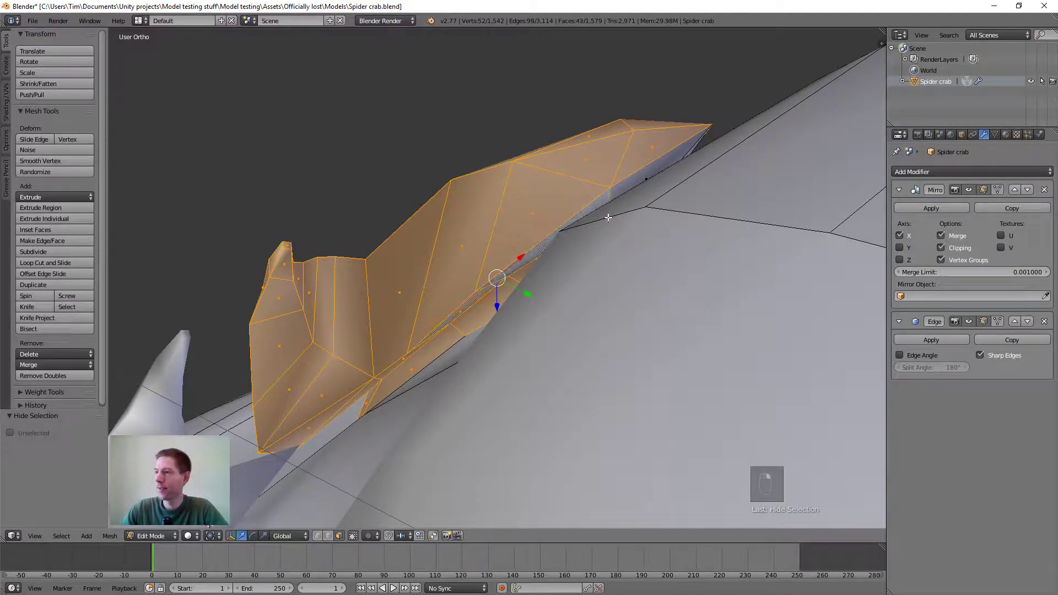
shift+right_click(650, 177)
Add the unselected rim faces on the far side of the hooked piece to the selection
middle_drag(649, 178, 485, 271)
shift+right_click(519, 289)
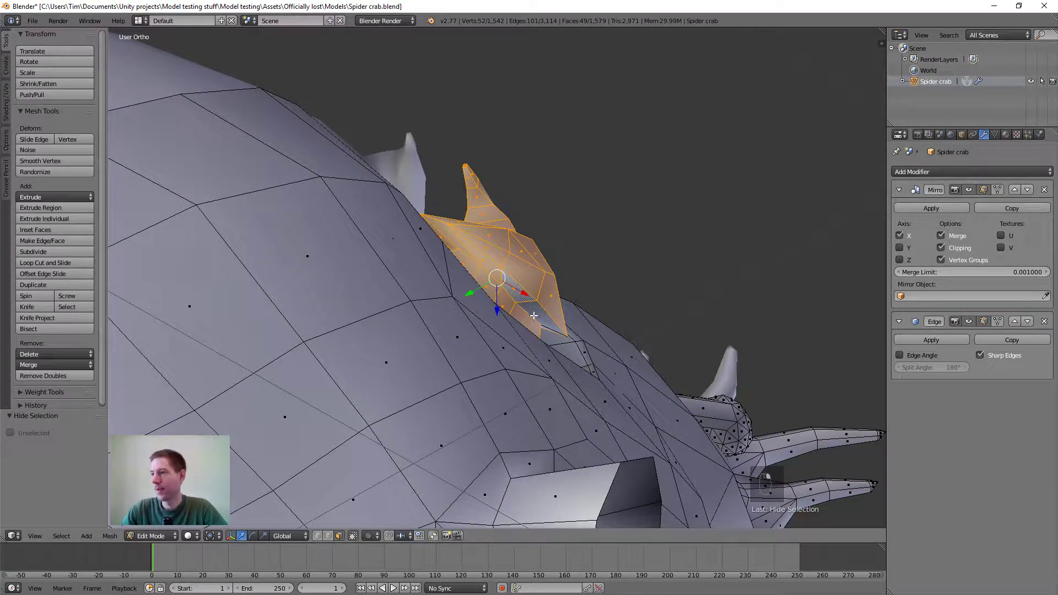
shift+right_click(539, 313)
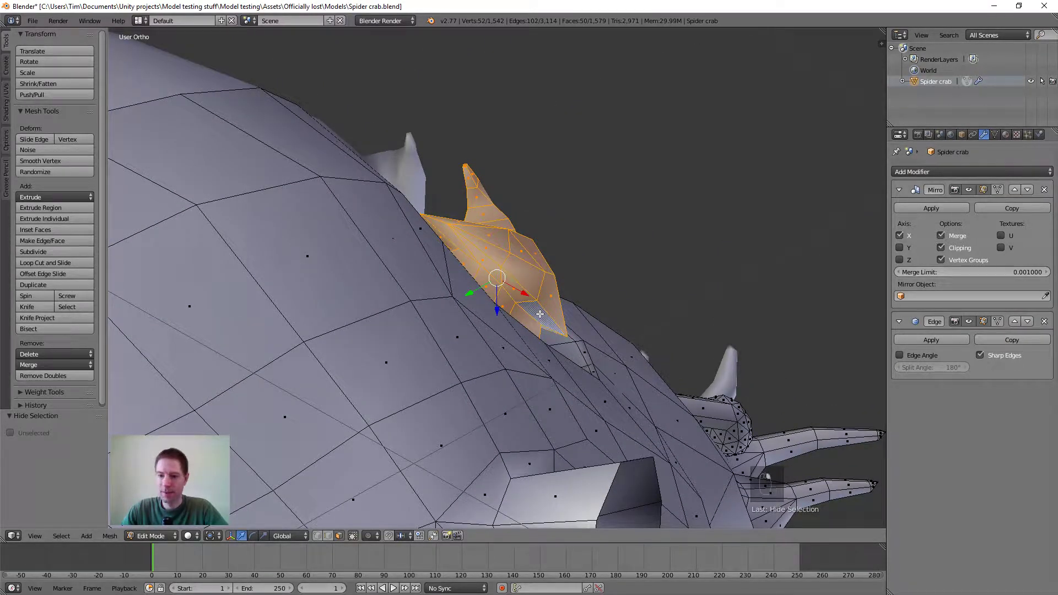
In wireframe display, add the remaining rim and base faces of the hooked piece, keeping the surrounding body faces out of the selection
middle_drag(539, 329, 632, 347)
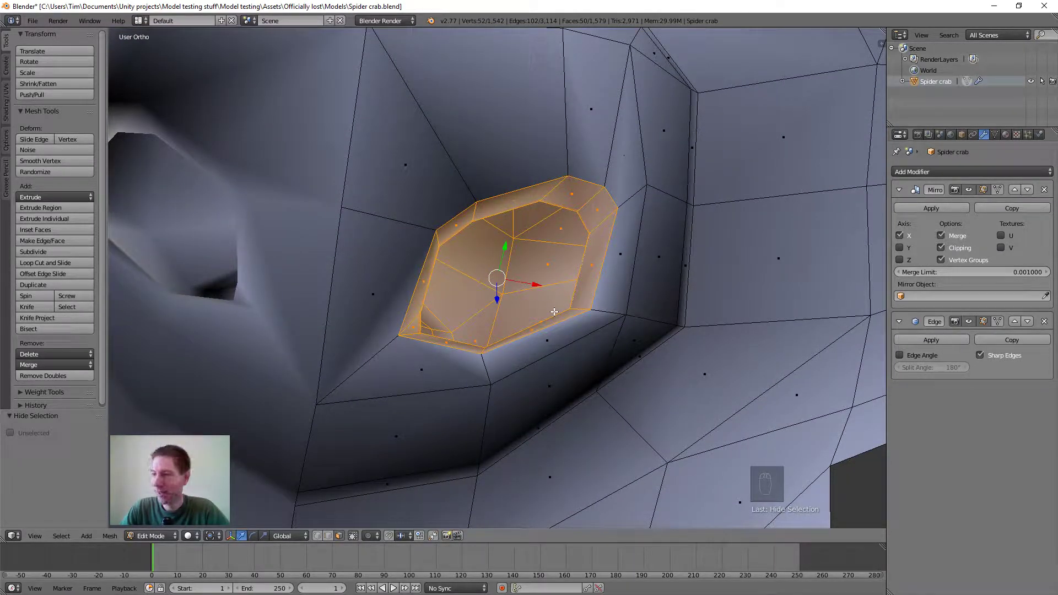
key(z)
middle_drag(554, 312, 537, 375)
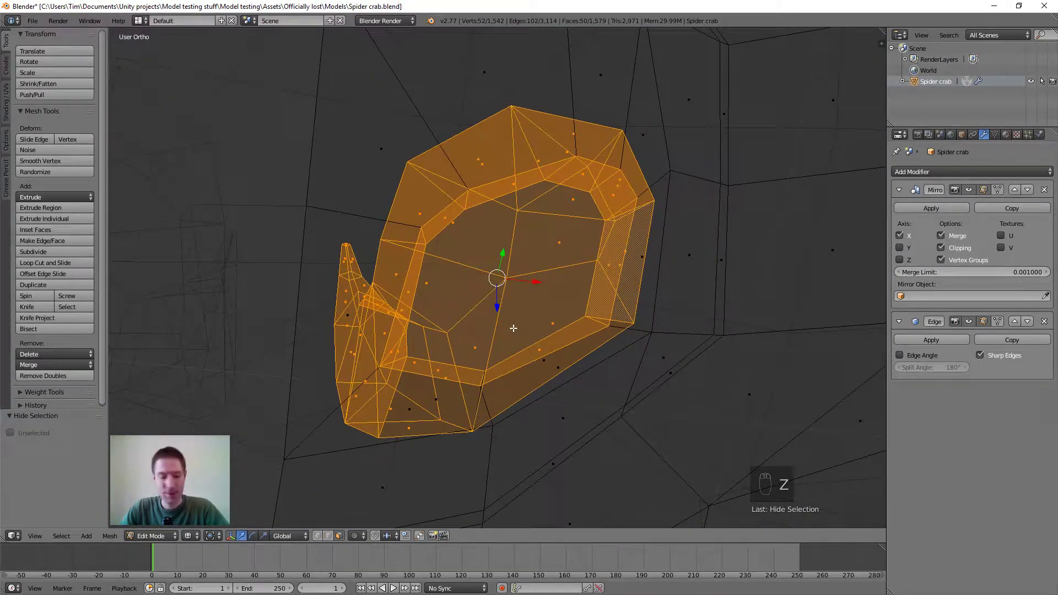
shift+right_click(545, 365)
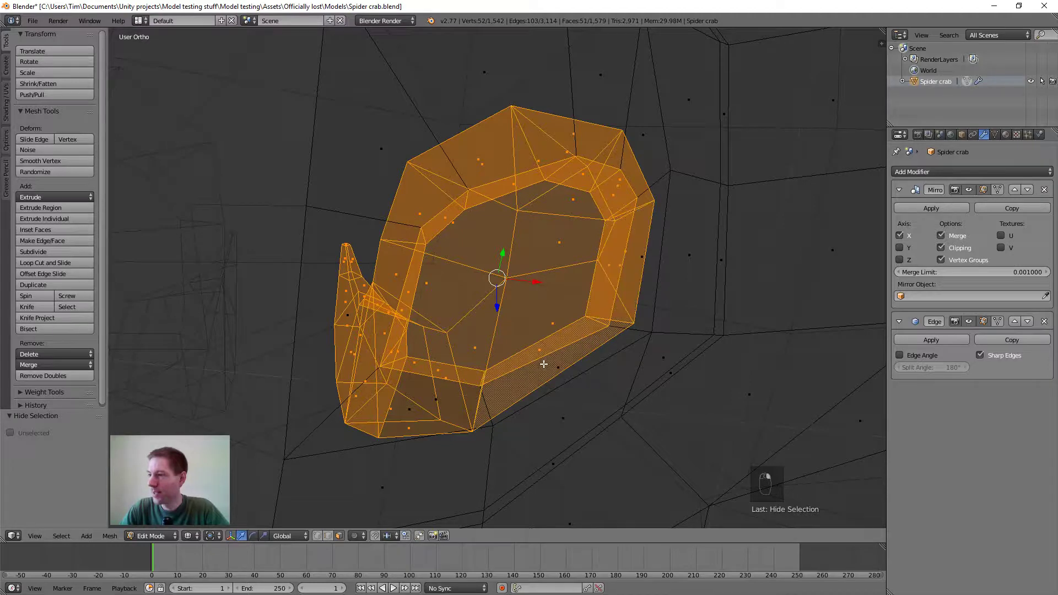
shift+right_click(409, 409)
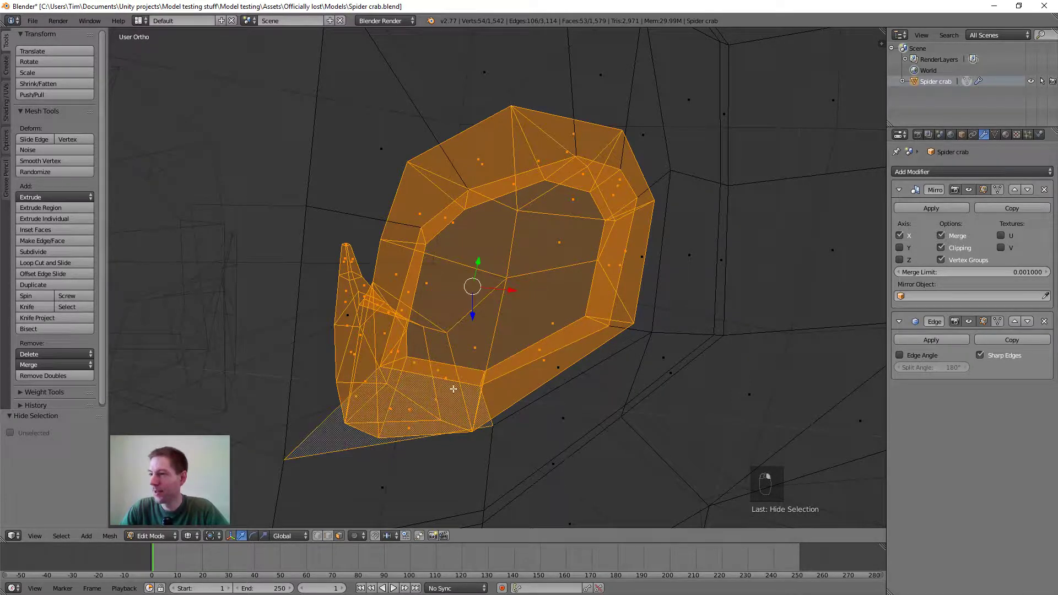
shift+right_click(408, 412)
scroll(438, 329, down, 2)
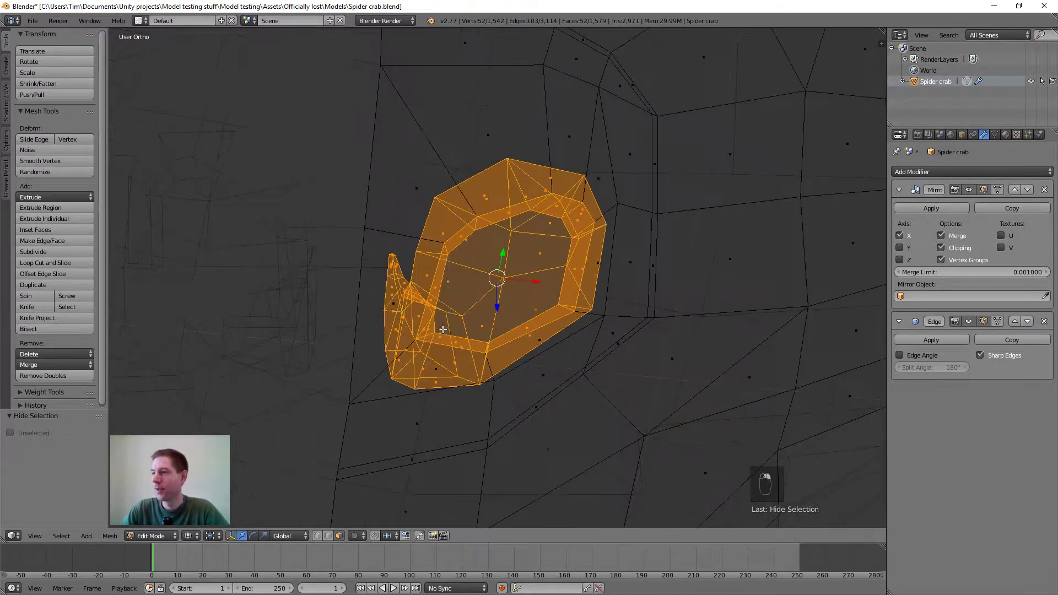
Return to solid shading and examine the selected piece's placement in its recess from the side, top and bottom
middle_drag(441, 329, 499, 308)
scroll(532, 338, down, 3)
middle_drag(534, 340, 496, 271)
key(z)
scroll(557, 278, up, 2)
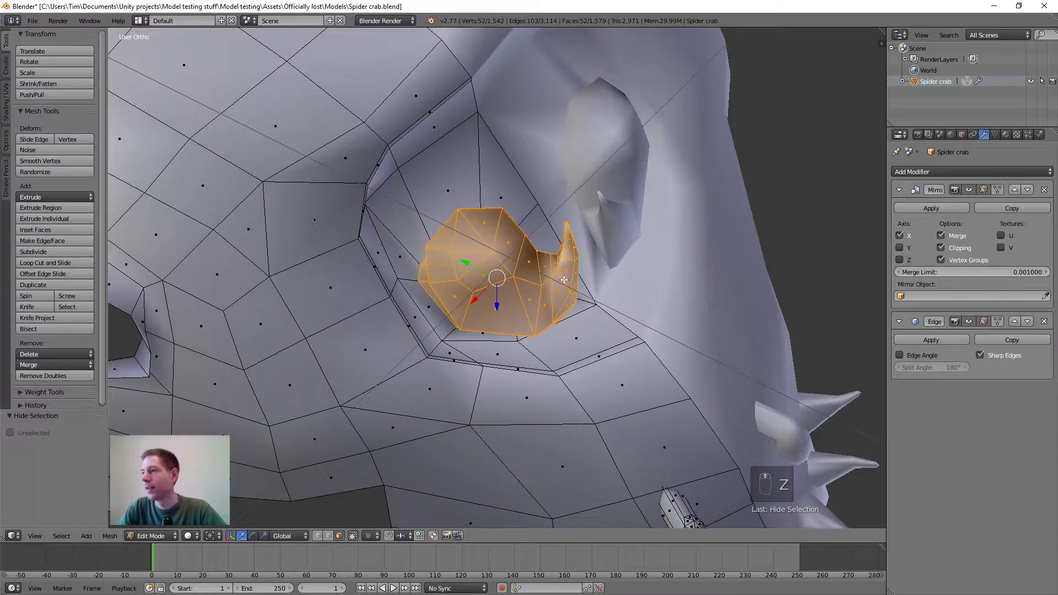
mouse_move(560, 279)
middle_down()
mouse_move(490, 290)
mouse_move(273, 268)
mouse_move(408, 293)
middle_up()
scroll(393, 269, down, 2)
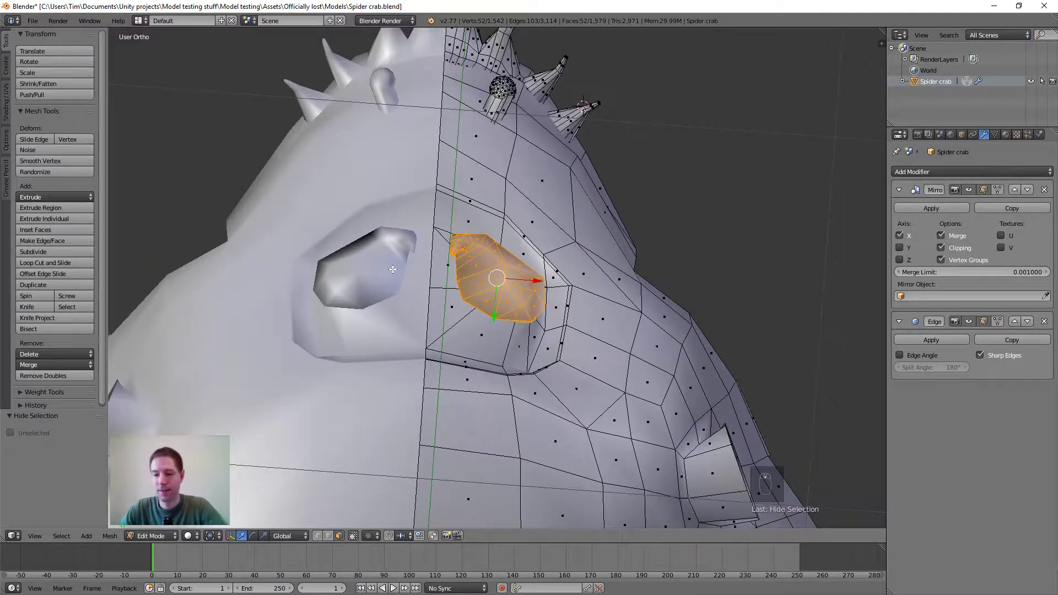
key(KP_7)
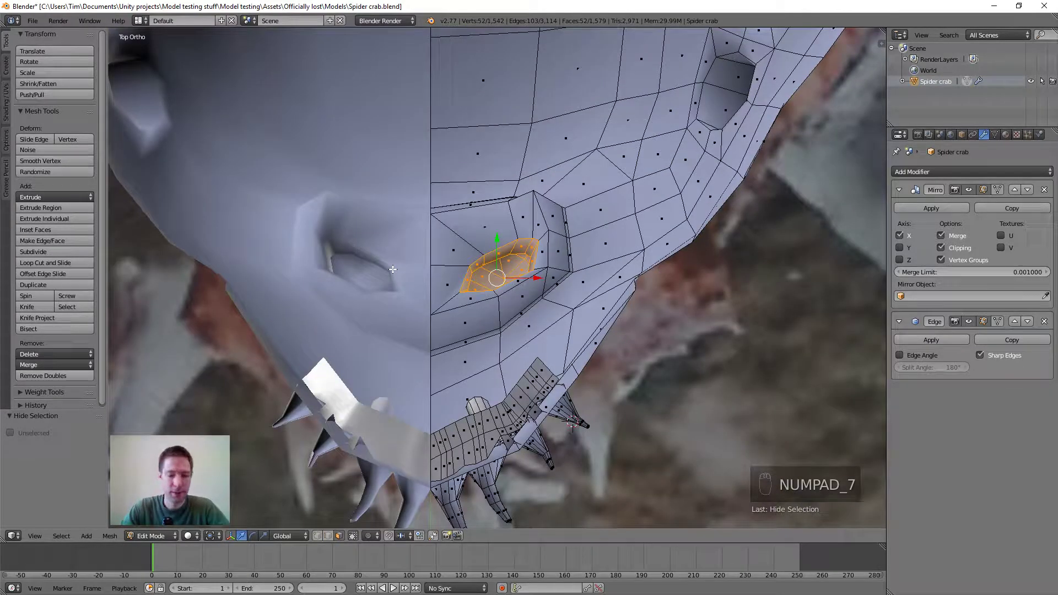
key(ctrl+KP_7)
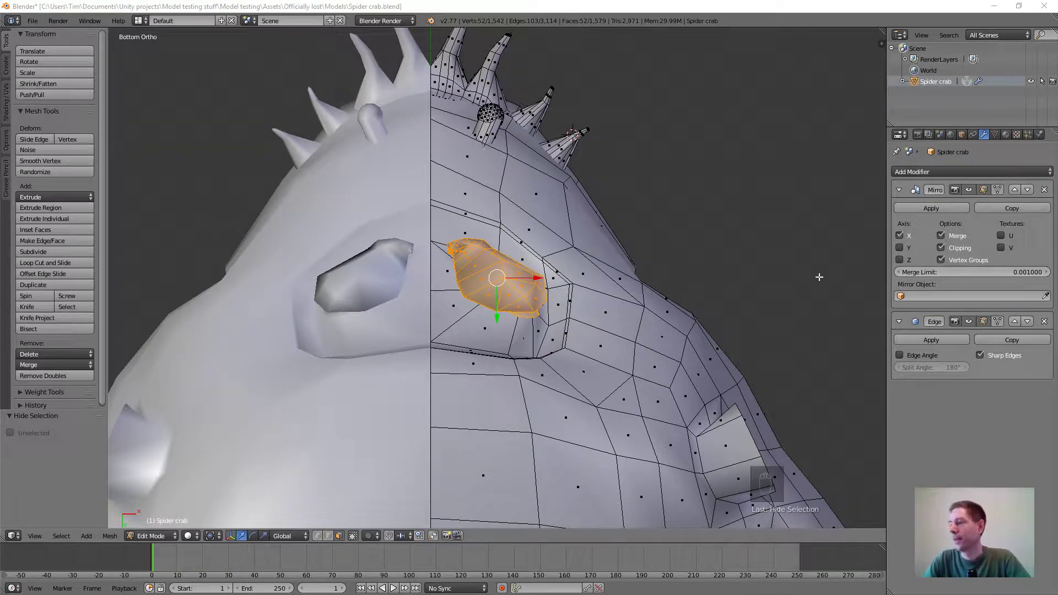
middle_drag(788, 257, 787, 258)
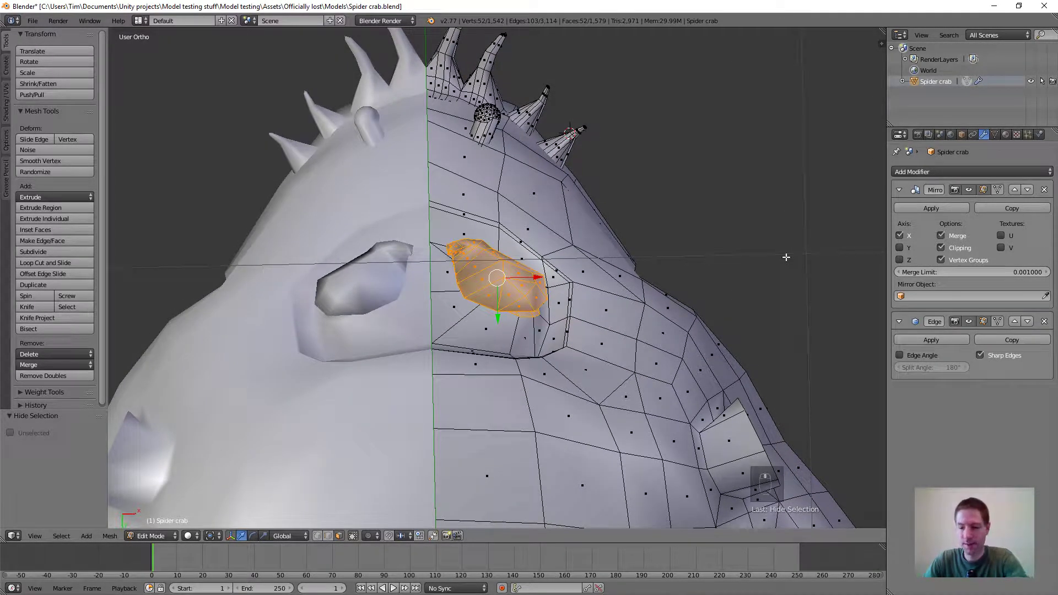
Open the Screencast Keys settings and set the key display's X position to 7
key(n)
scroll(824, 379, down, 5)
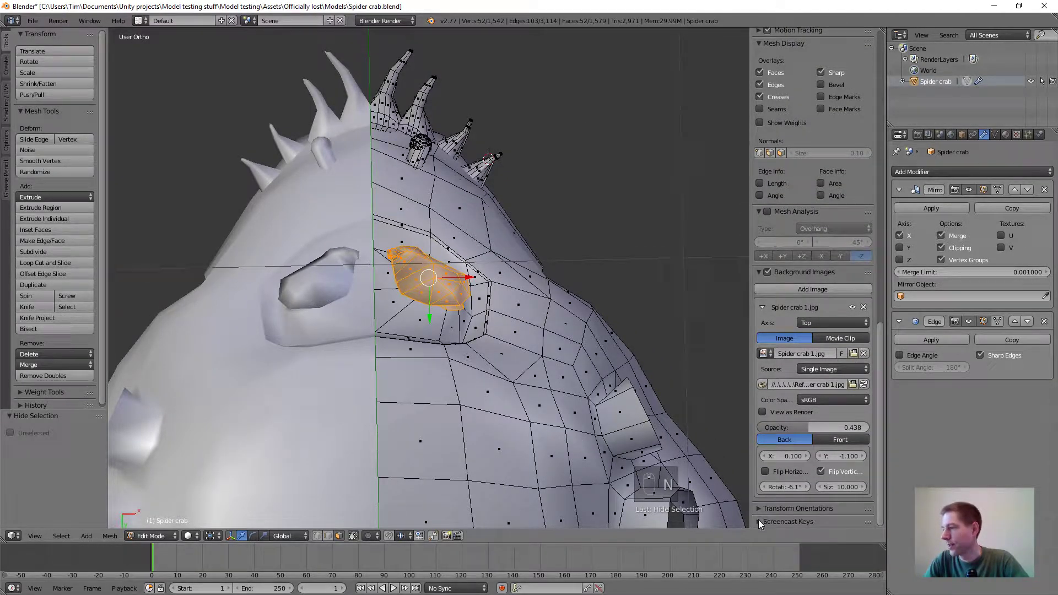
click(759, 521)
scroll(810, 441, down, 6)
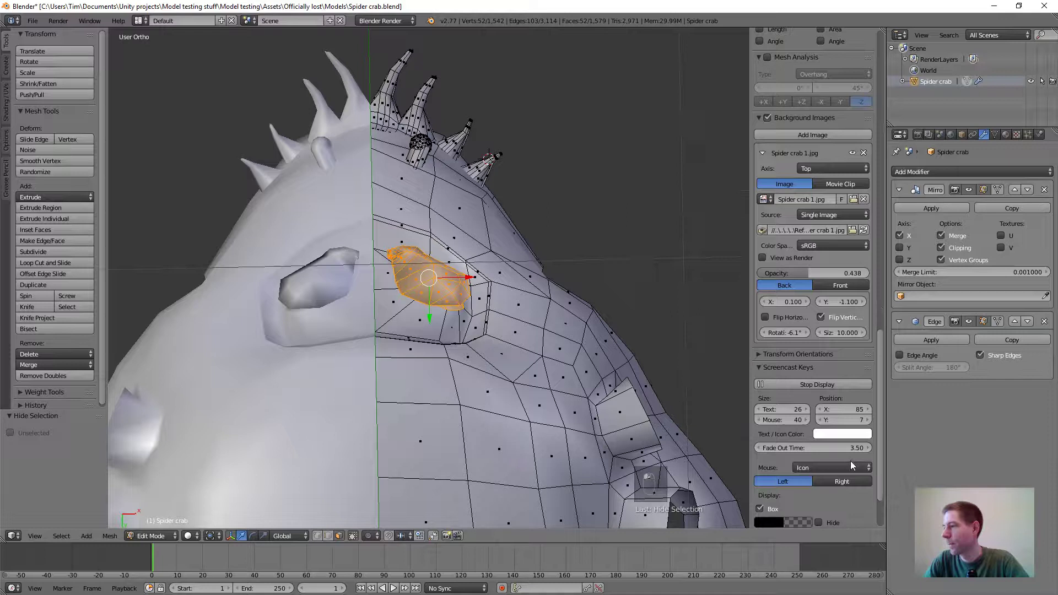
click(854, 410)
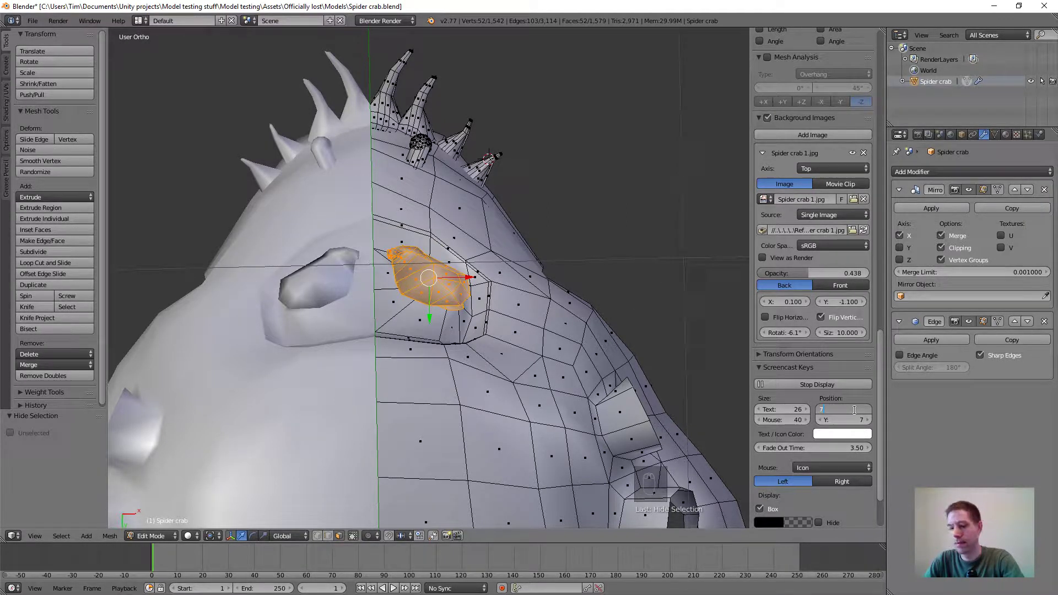
text(7)
key(Return)
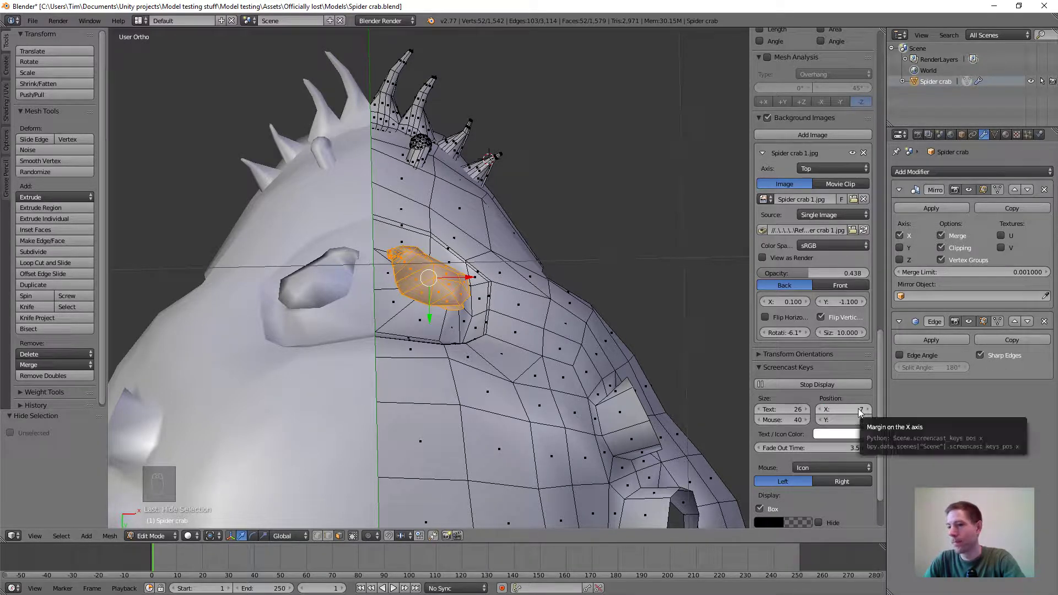
Set the Screencast Keys display position to X 3 and Y 10
click(858, 409)
text(3)
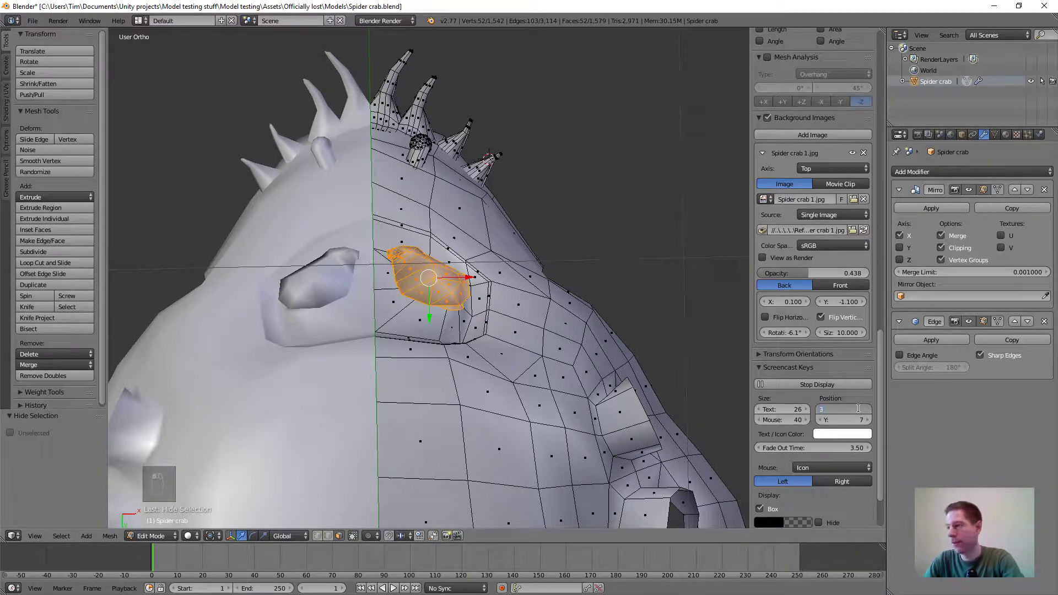
key(Return)
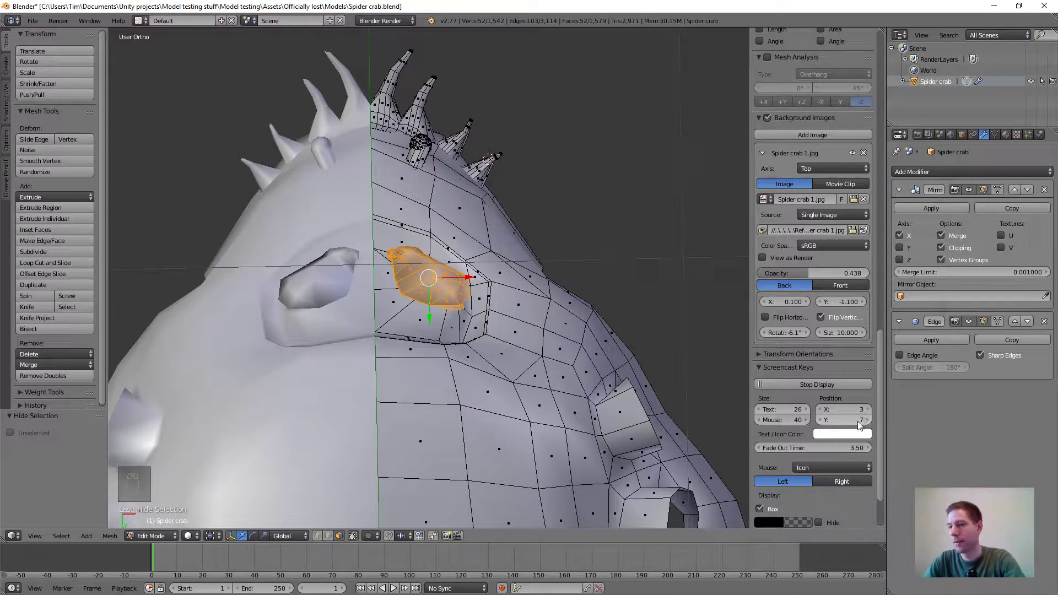
click(863, 420)
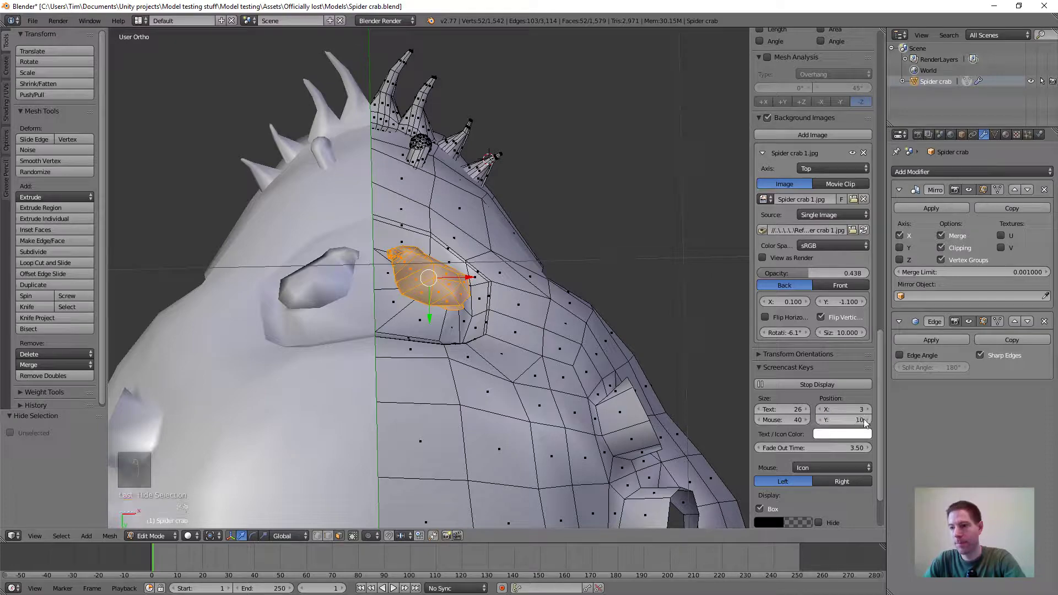
key(Return)
Widen the 3D viewport slightly by narrowing the Outliner and Properties editors
middle_drag(309, 424, 338, 403)
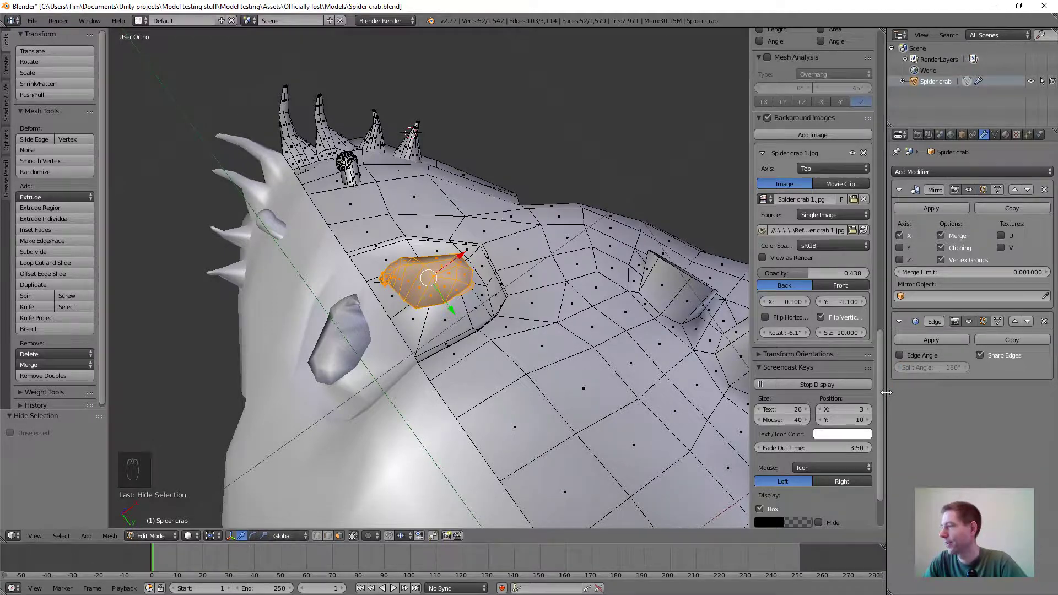
drag(887, 386, 898, 392)
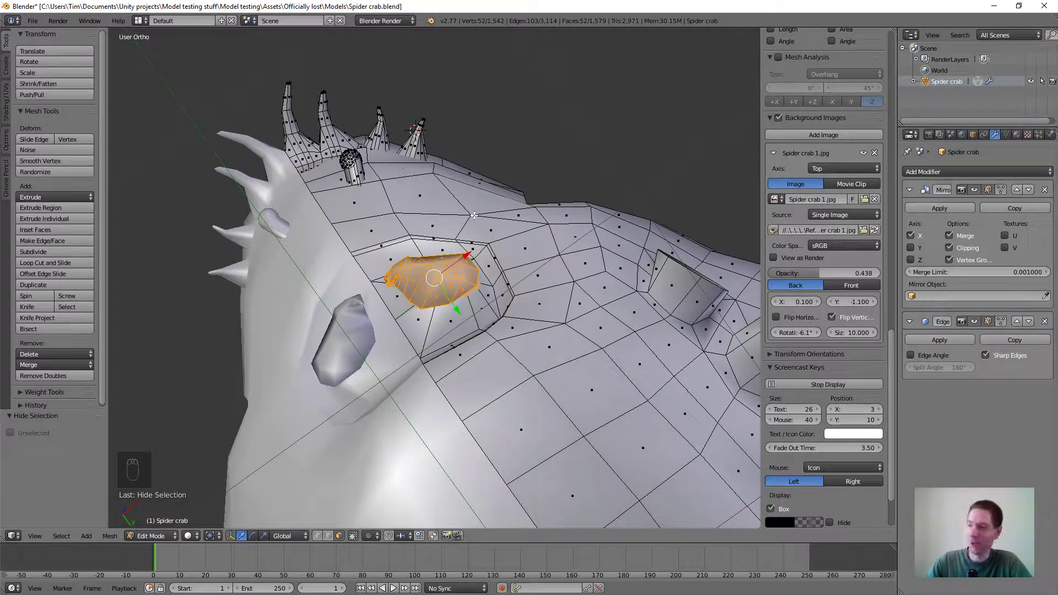
In the right side view, move the selected piece closer to the body by about 0.051 in Y and -0.042 in Z
key(ctrl+KP_7)
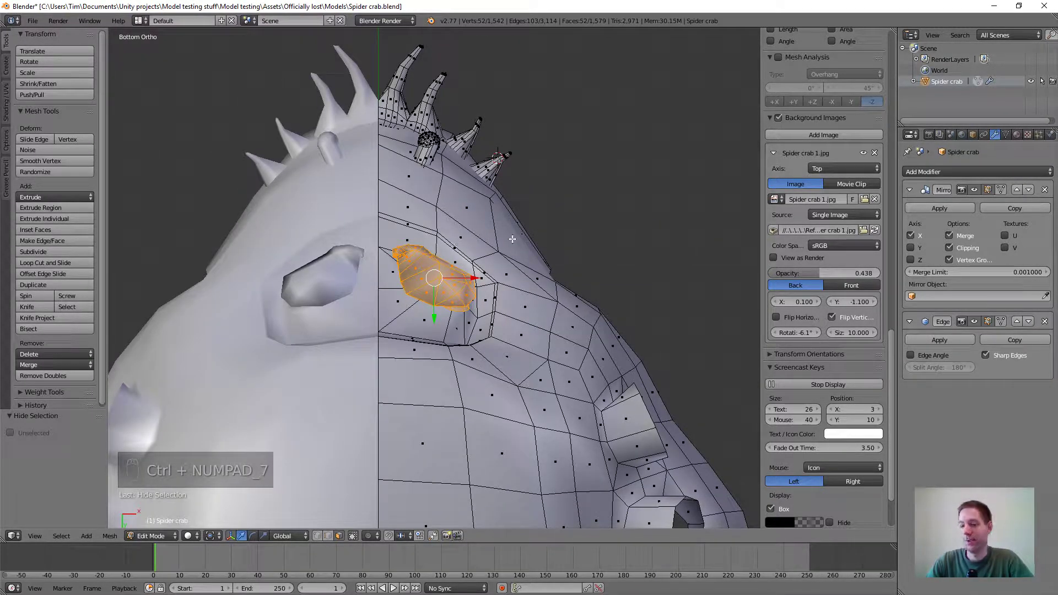
key(KP_3)
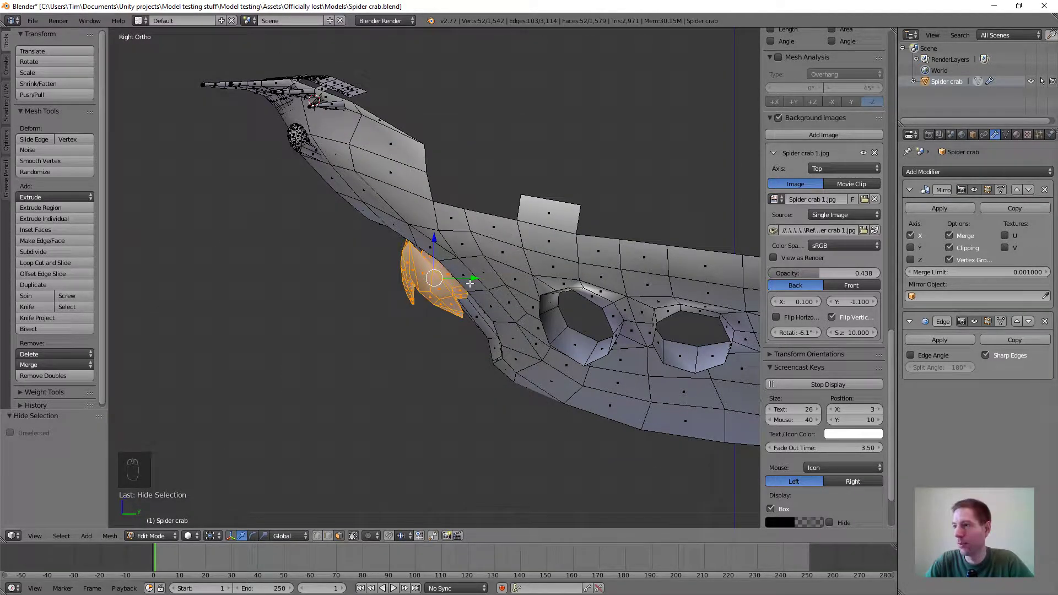
key(g)
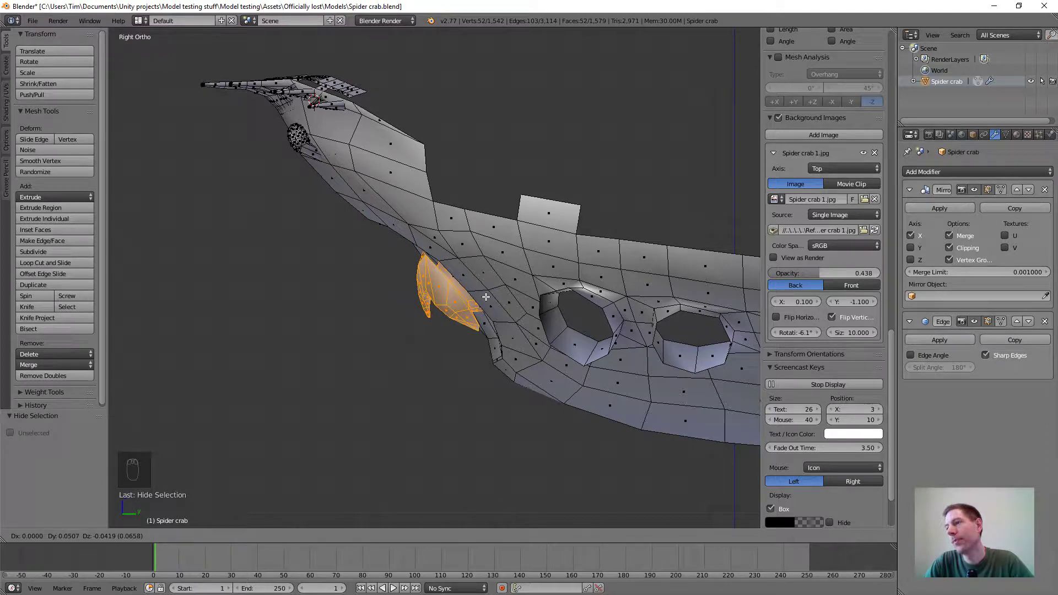
click(486, 297)
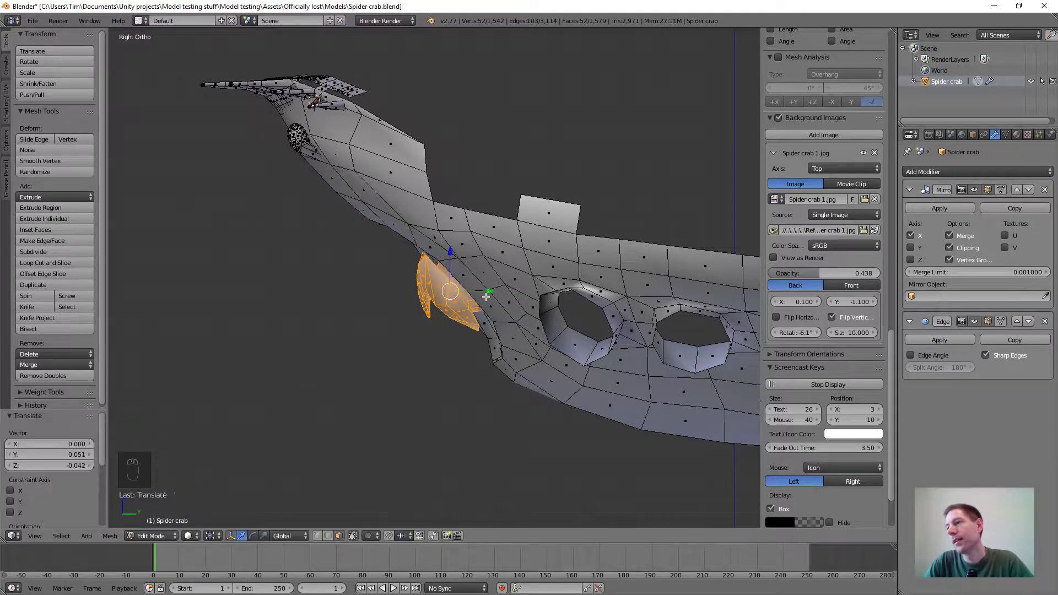
Examine how the moved piece sits in its recess from the front, the sides and below
middle_drag(529, 300, 569, 309)
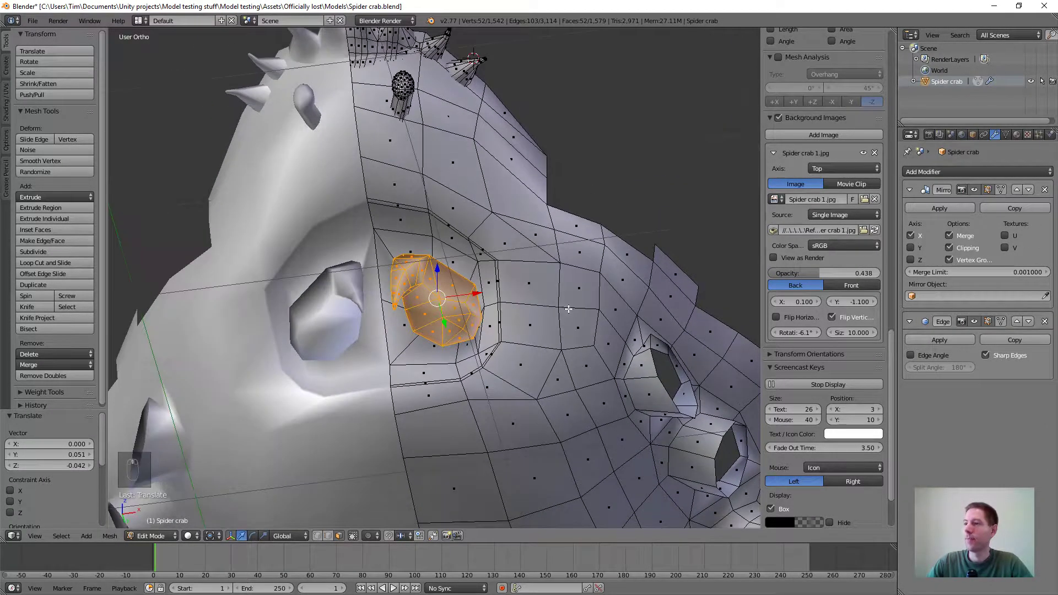
middle_drag(468, 305, 382, 255)
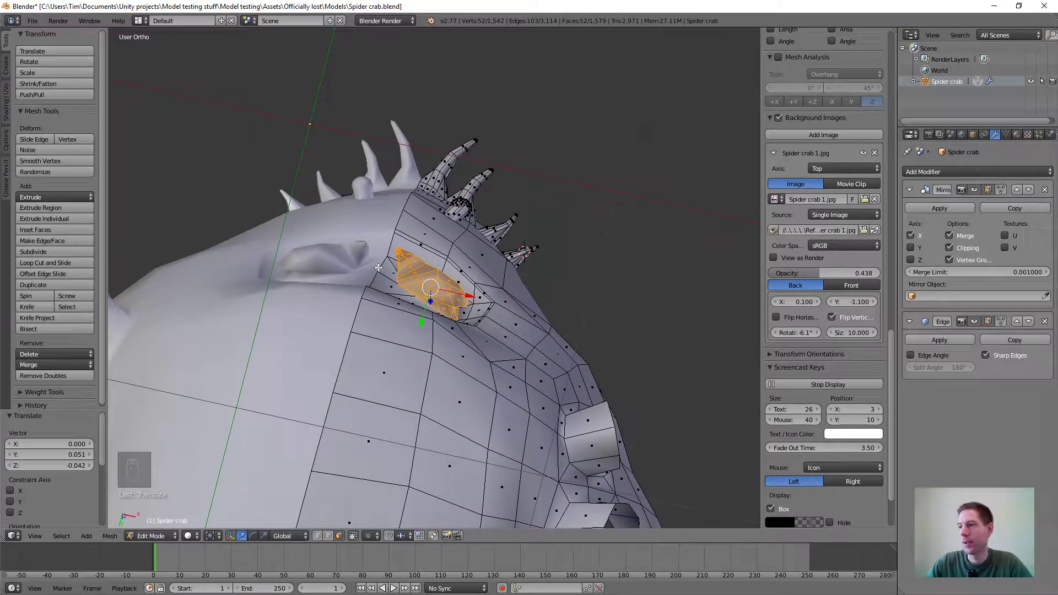
middle_drag(382, 309, 474, 271)
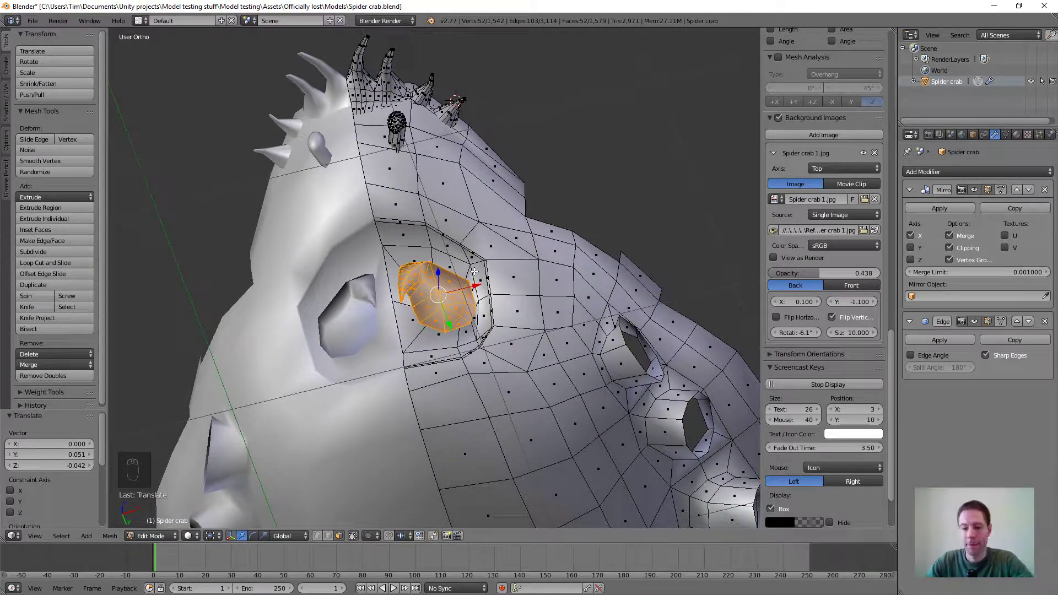
key(ctrl+KP_7)
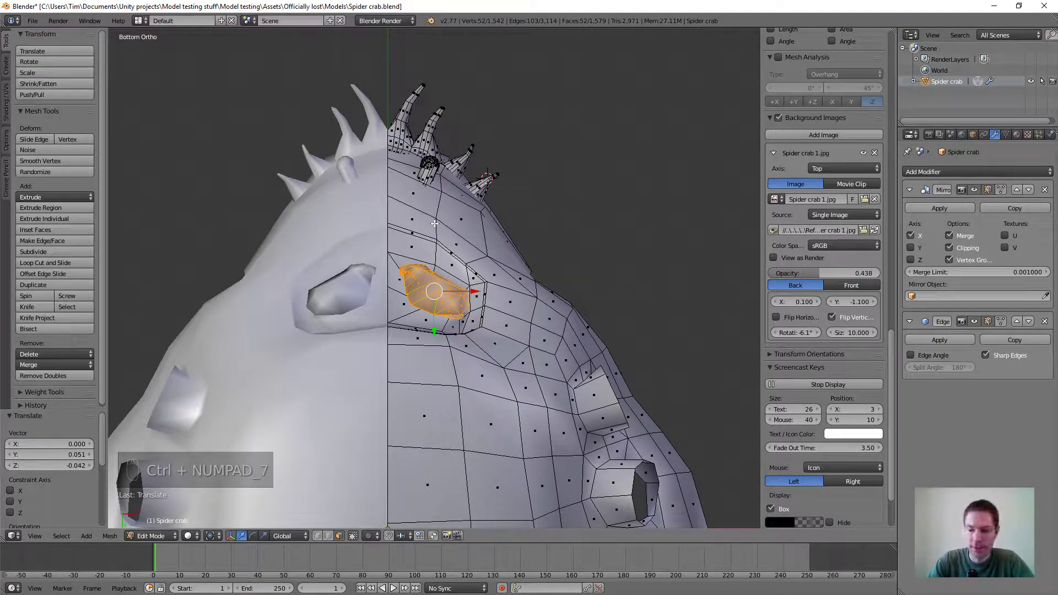
key(KP_8)
key(KP_8)
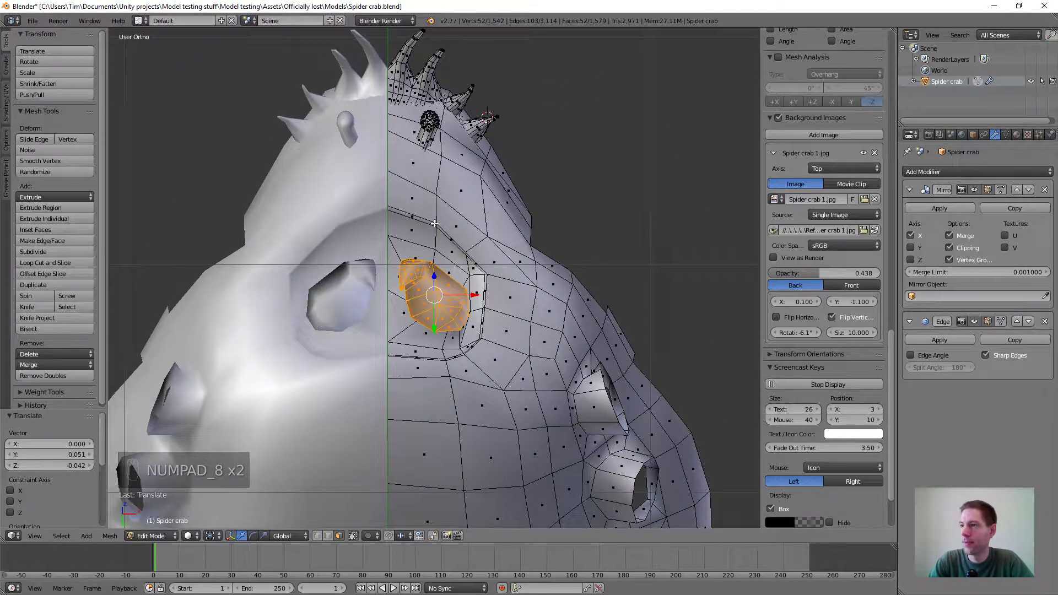
key(KP_8)
key(KP_8)
key(KP_8)
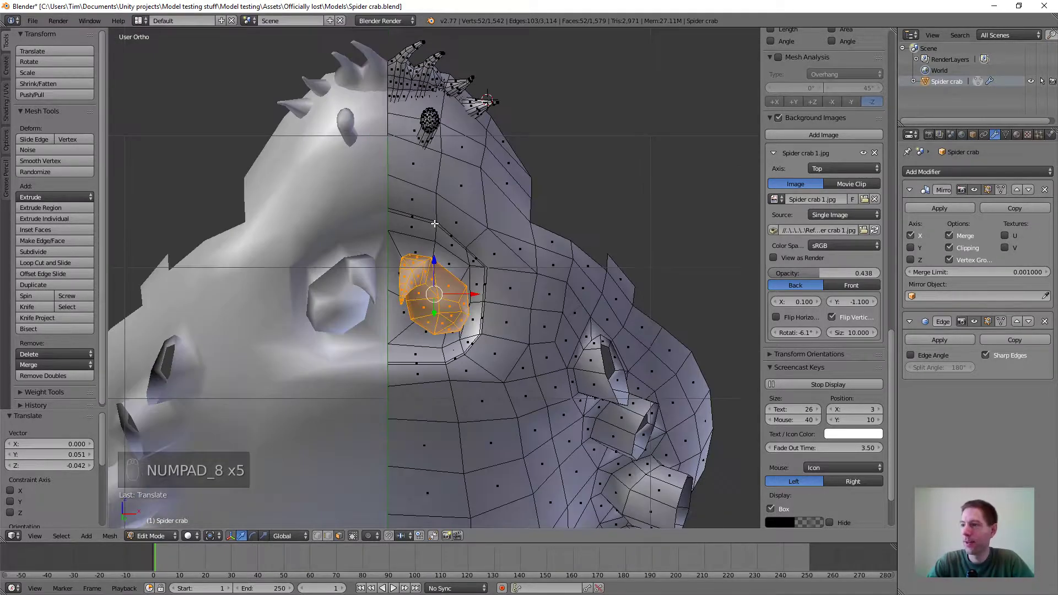
Check the hooked piece's size and angle against its recess while orbiting between the front and underside of the crab
key(KP_2)
key(KP_2)
key(KP_2)
key(KP_2)
key(KP_8)
key(KP_8)
key(KP_8)
key(KP_8)
key(KP_8)
key(KP_8)
key(KP_8)
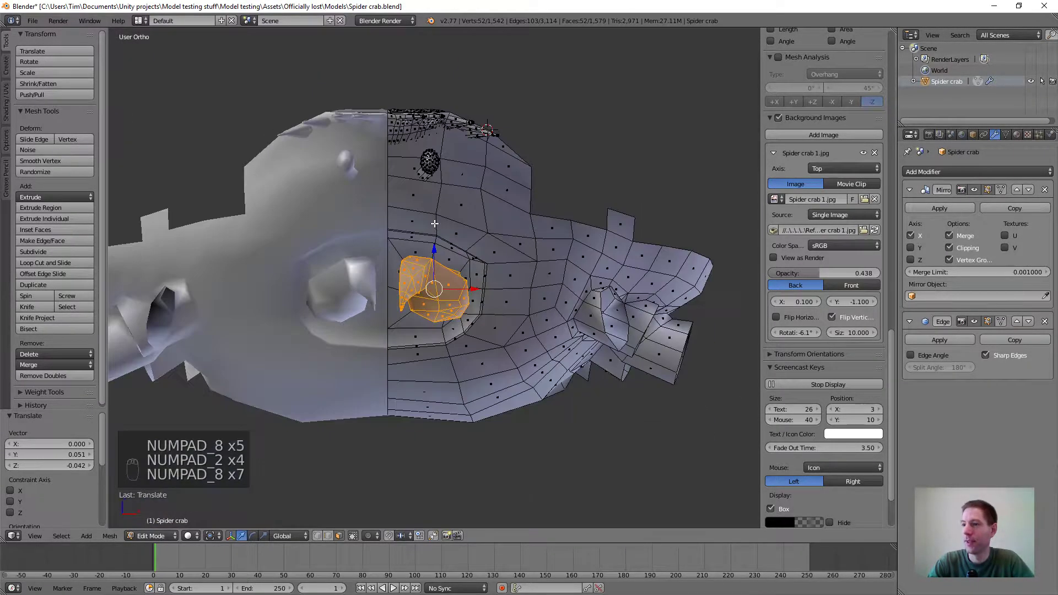
key(KP_4)
key(KP_4)
key(KP_4)
key(KP_6)
key(KP_6)
key(KP_6)
key(KP_6)
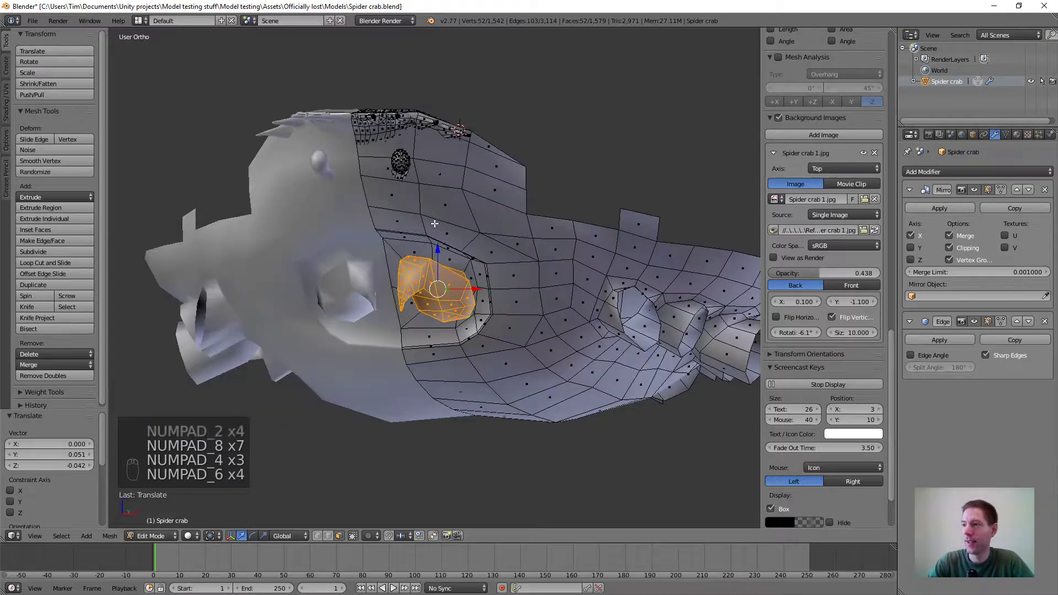
key(KP_4)
key(KP_2)
key(KP_2)
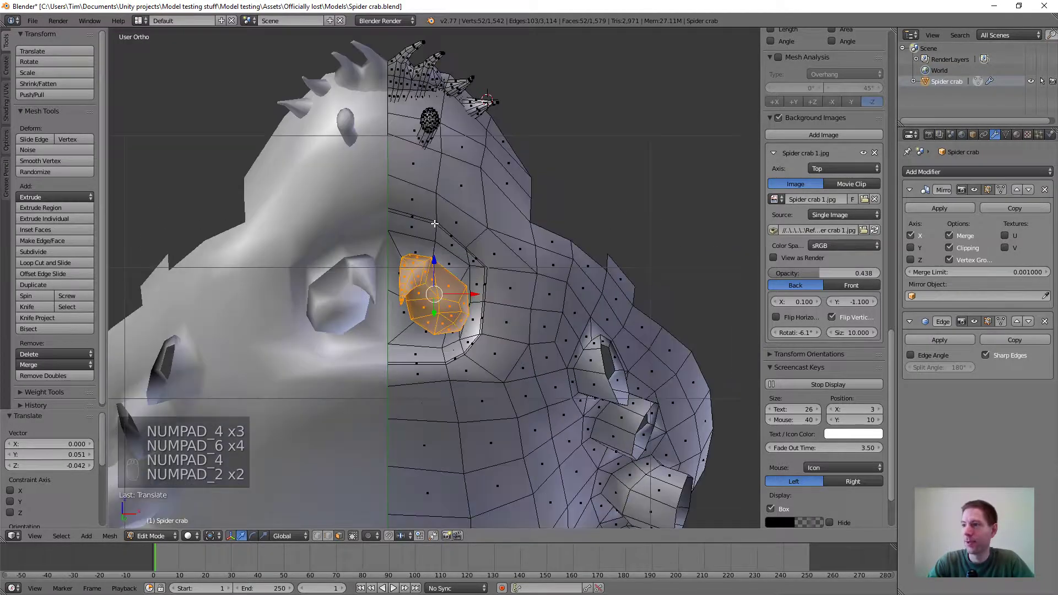
Viewed from below the front, rotate the hooked piece by about 14.2° and scale it up uniformly by about 1.27
key(KP_2)
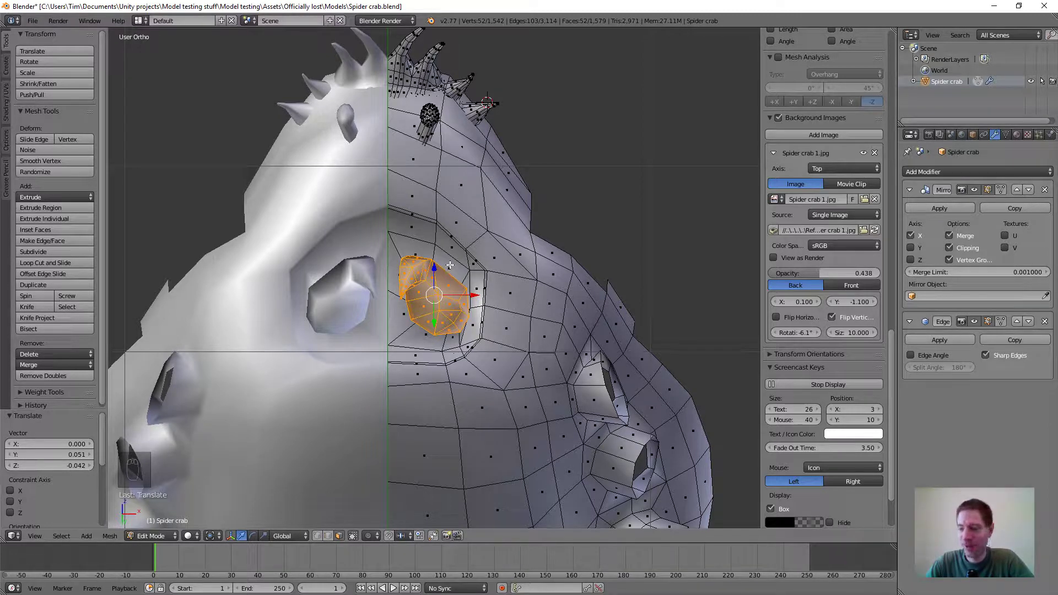
key(r)
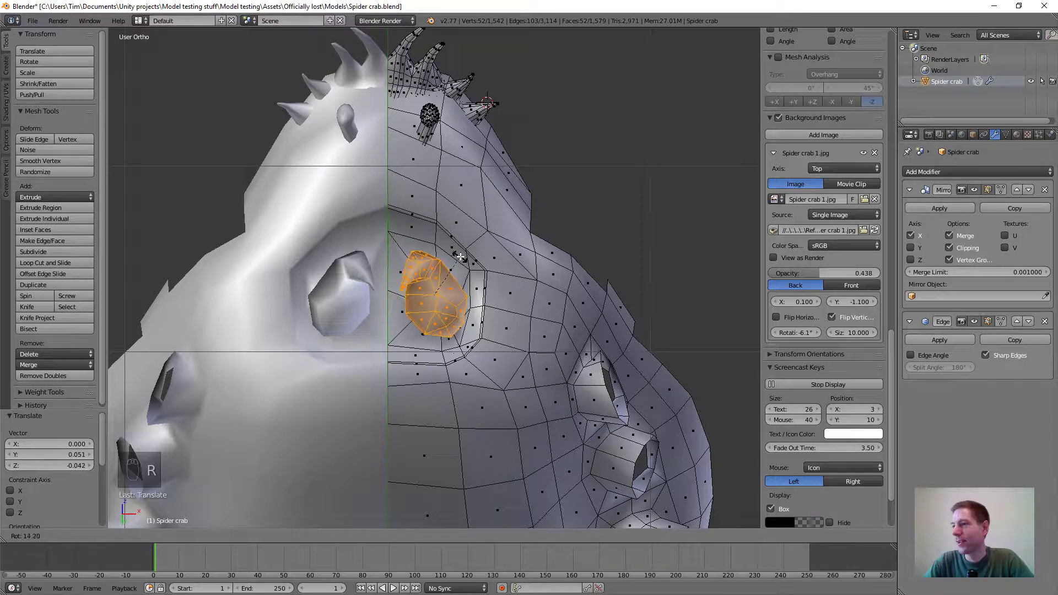
click(460, 257)
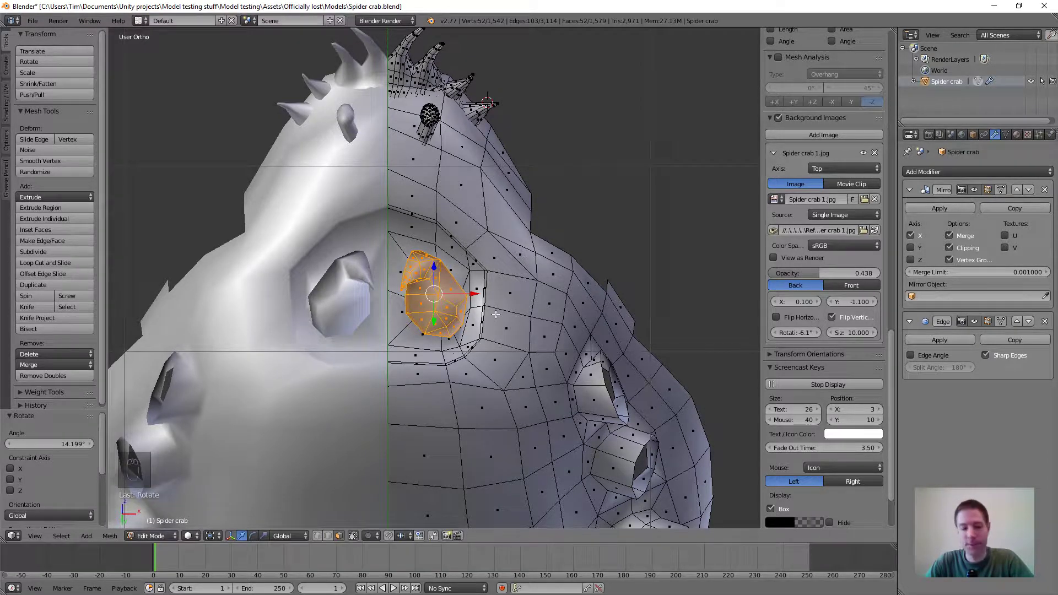
key(s)
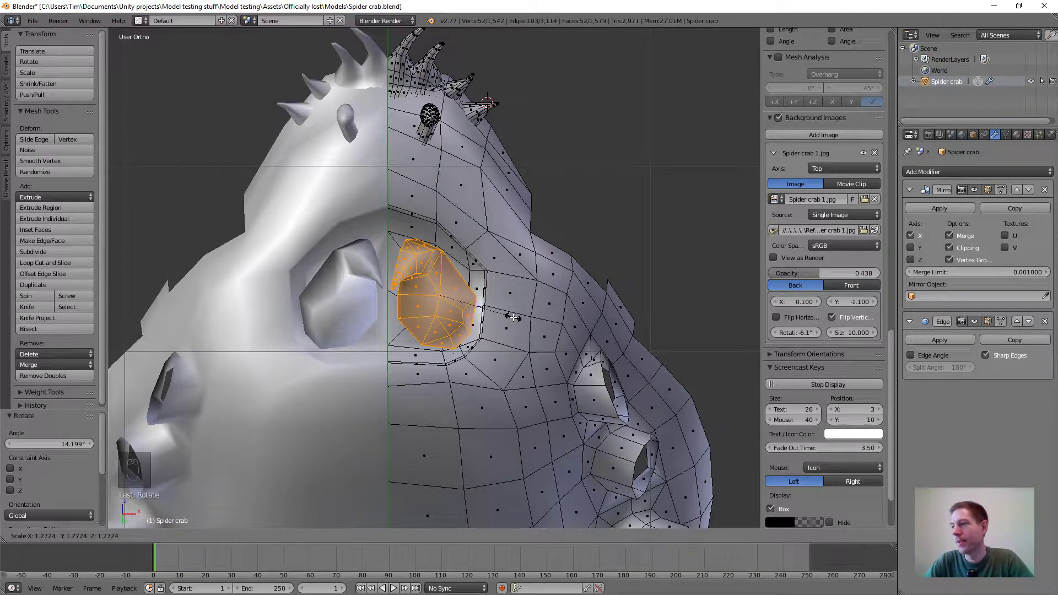
click(513, 317)
Bring the reference photo Spider crab 2.jpg beside the model, compare the mouthparts, and move the photo window out of the way
scroll(414, 294, down, 1)
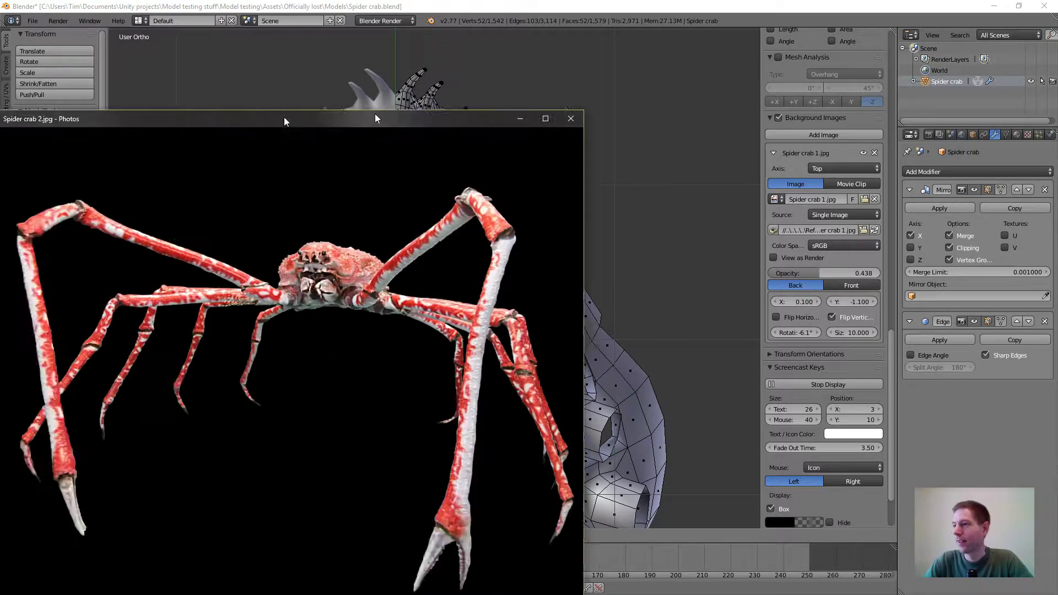
drag(283, 117, 756, 54)
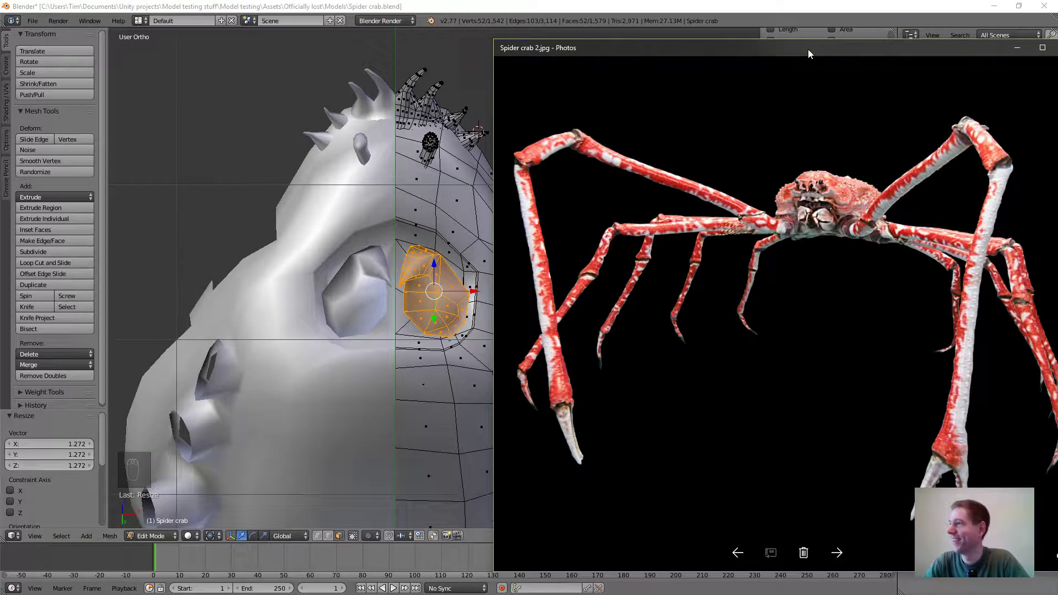
drag(815, 48, 0, 485)
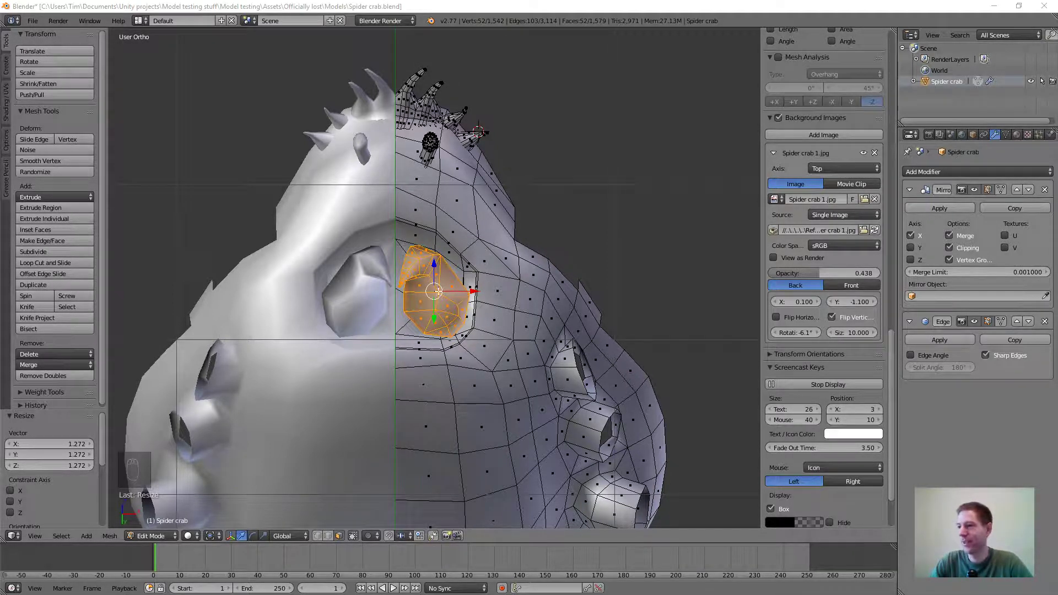
Select the short edge across the outer side of the recess rim and move it by about 0.013 in X, 0.003 in Y and -0.005 in Z
scroll(418, 309, up, 2)
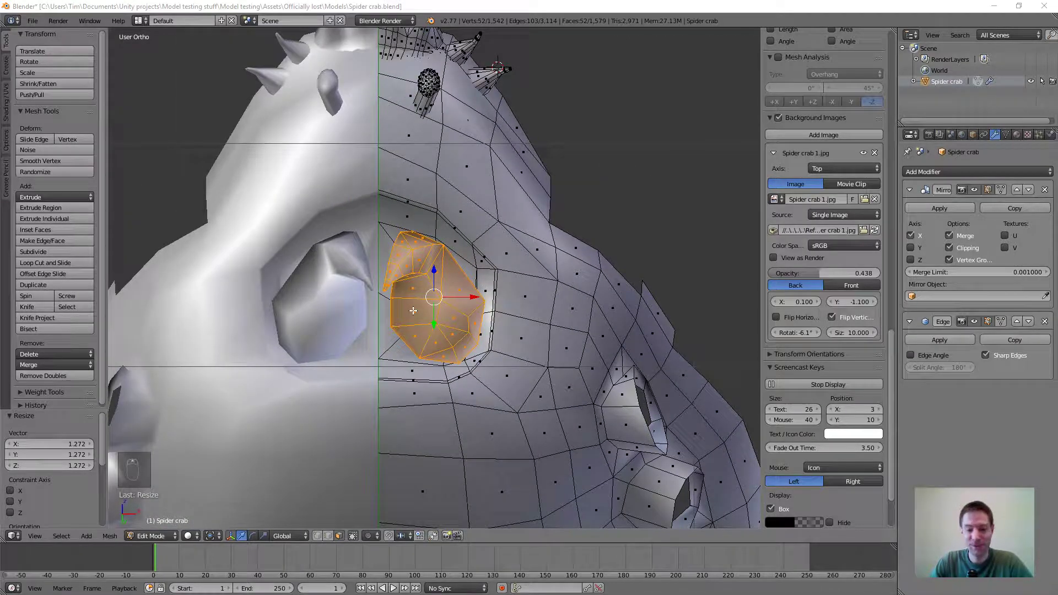
middle_drag(435, 353, 468, 267)
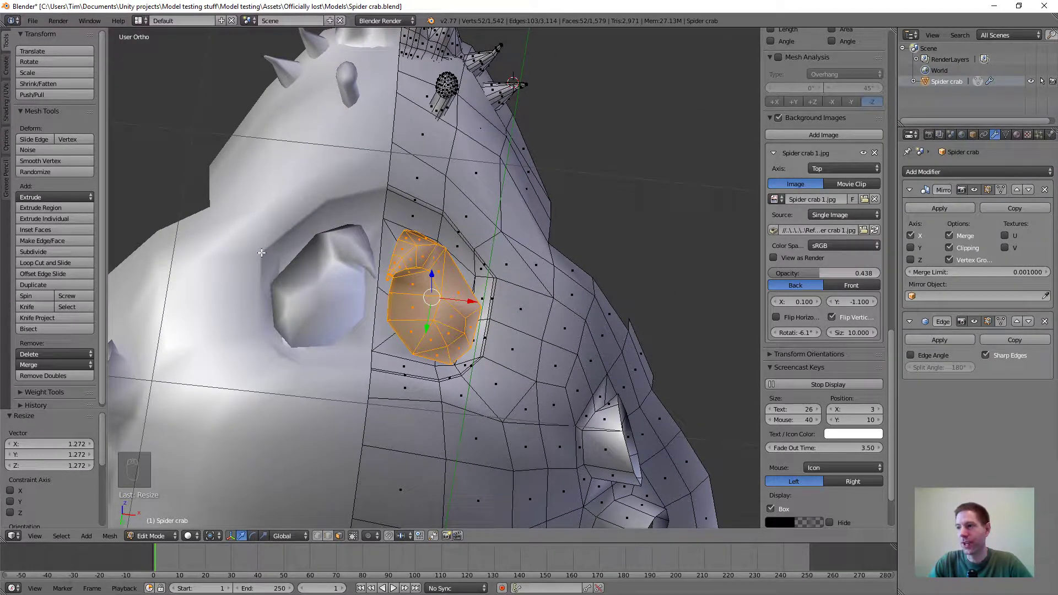
middle_drag(476, 274, 498, 296)
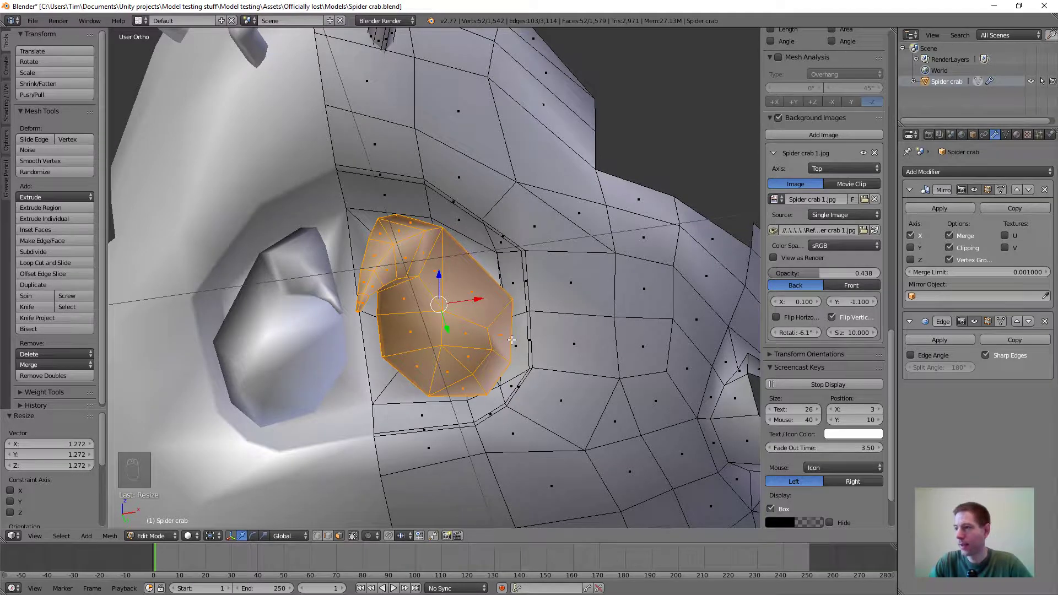
right_click(530, 307)
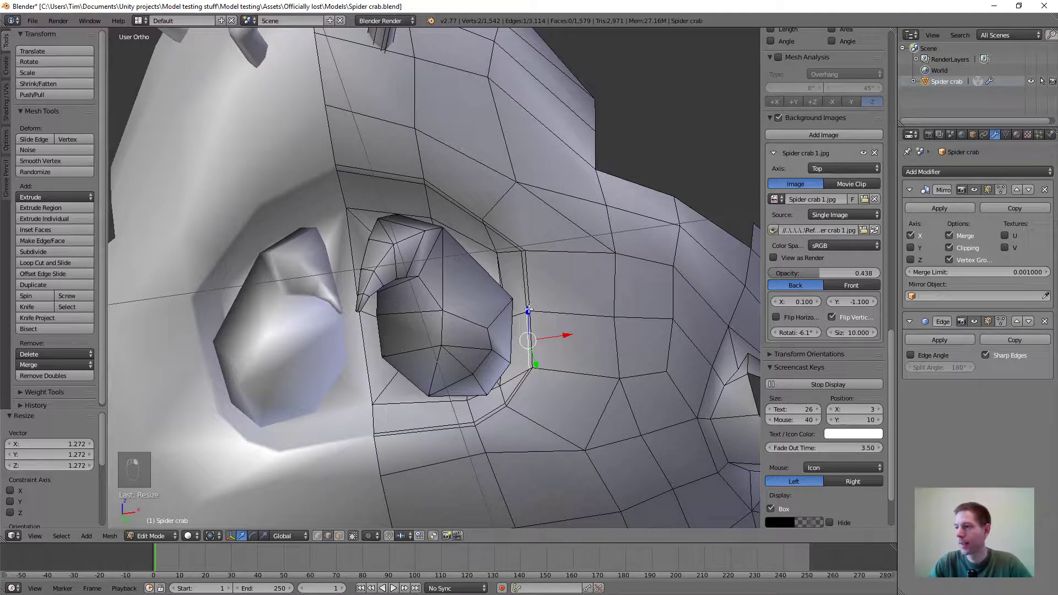
right_click(528, 312)
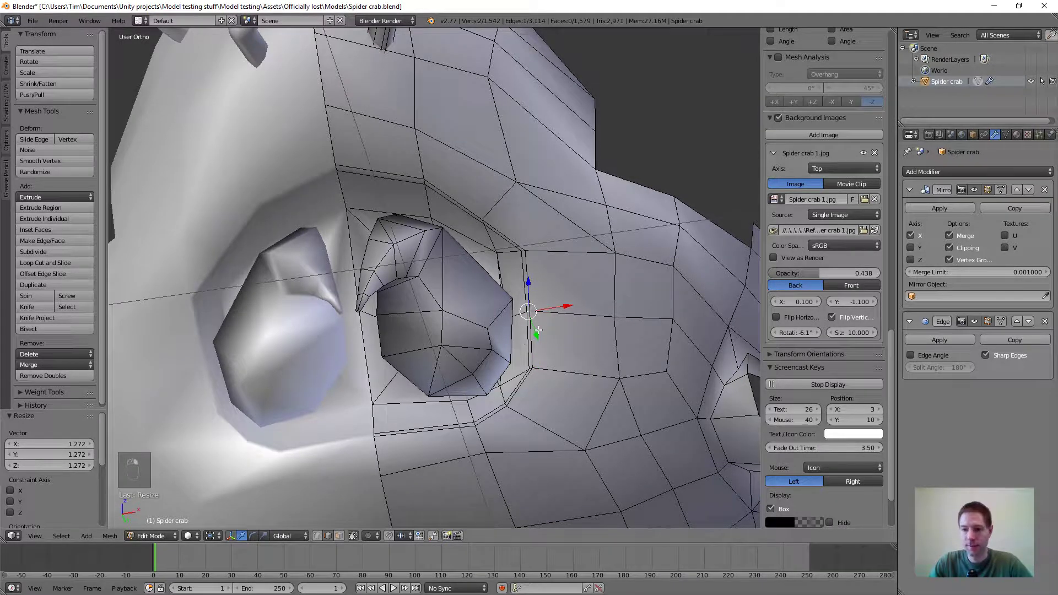
middle_drag(535, 323, 558, 348)
key(g)
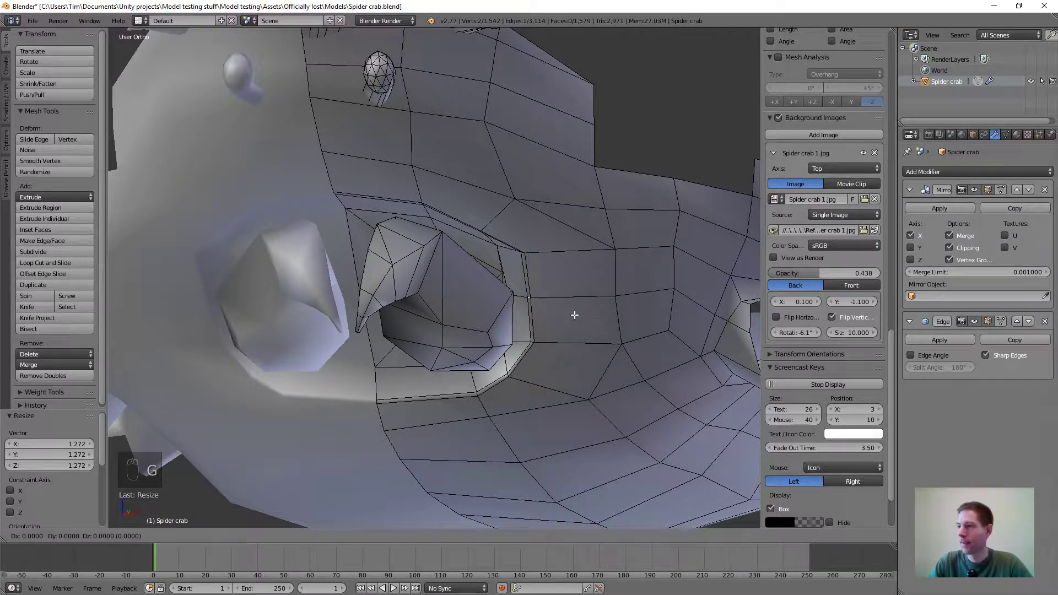
click(576, 313)
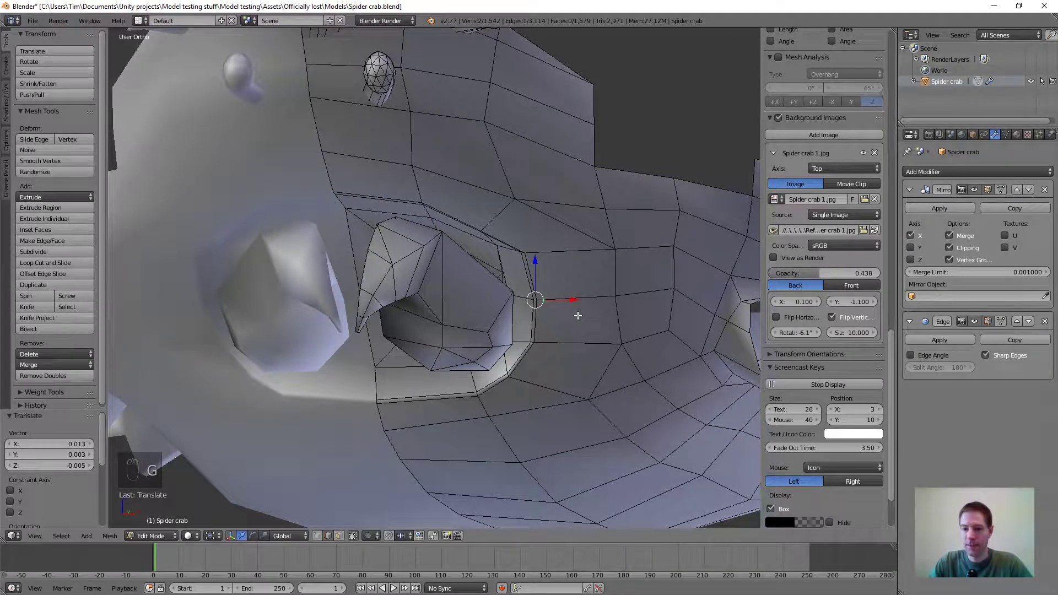
Move the short edge at the recess rim's upper outer corner outward by about 0.011 in X, -0.017 in Y and 0.014 in Z
mouse_move(539, 356)
middle_down()
mouse_move(472, 307)
mouse_move(496, 259)
mouse_move(428, 366)
mouse_move(485, 342)
mouse_move(541, 336)
middle_up()
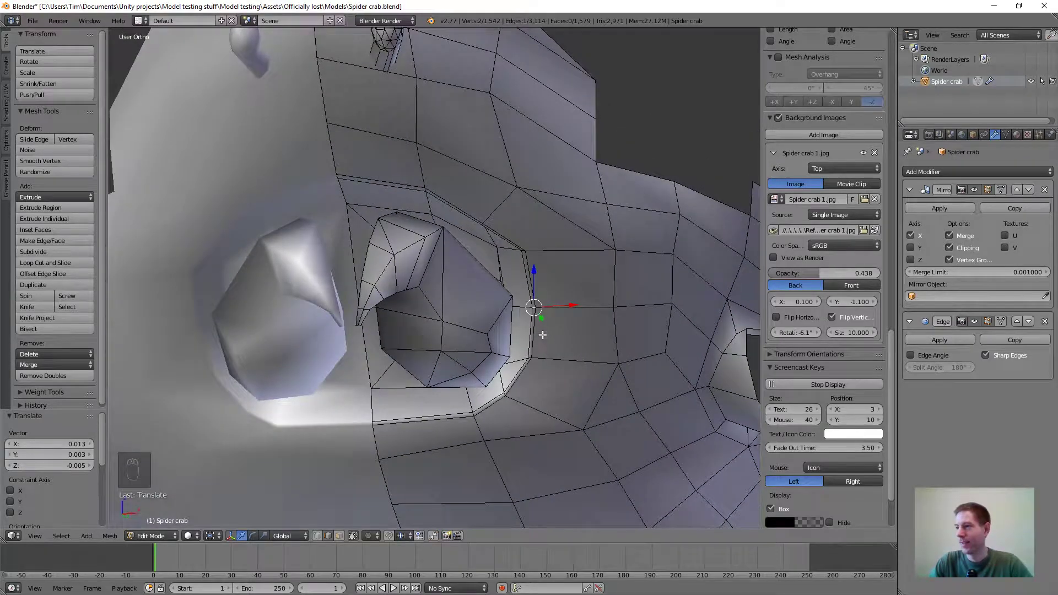
scroll(451, 298, up, 1)
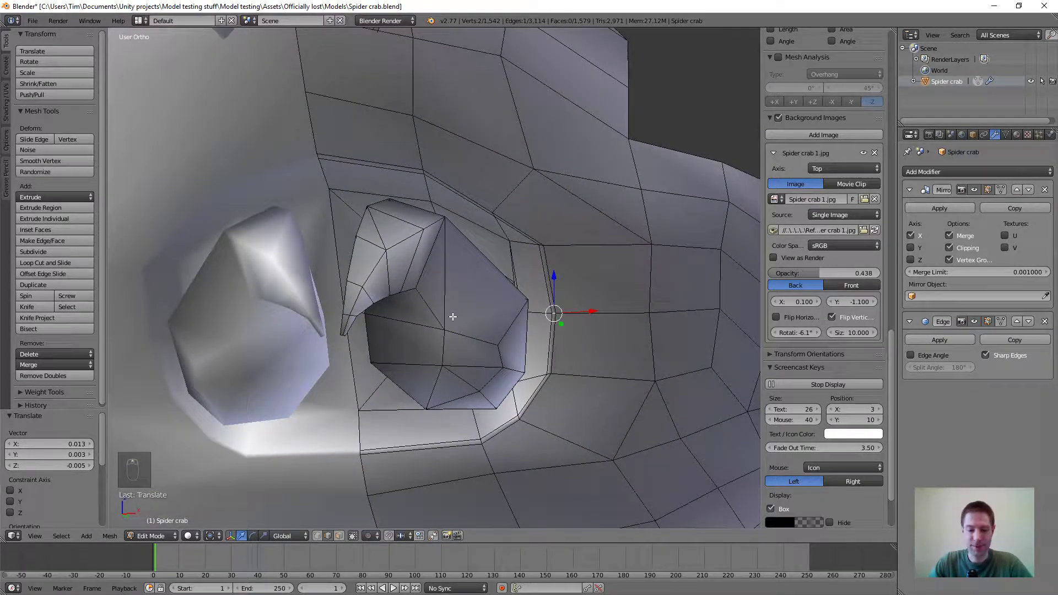
middle_drag(455, 319, 498, 220)
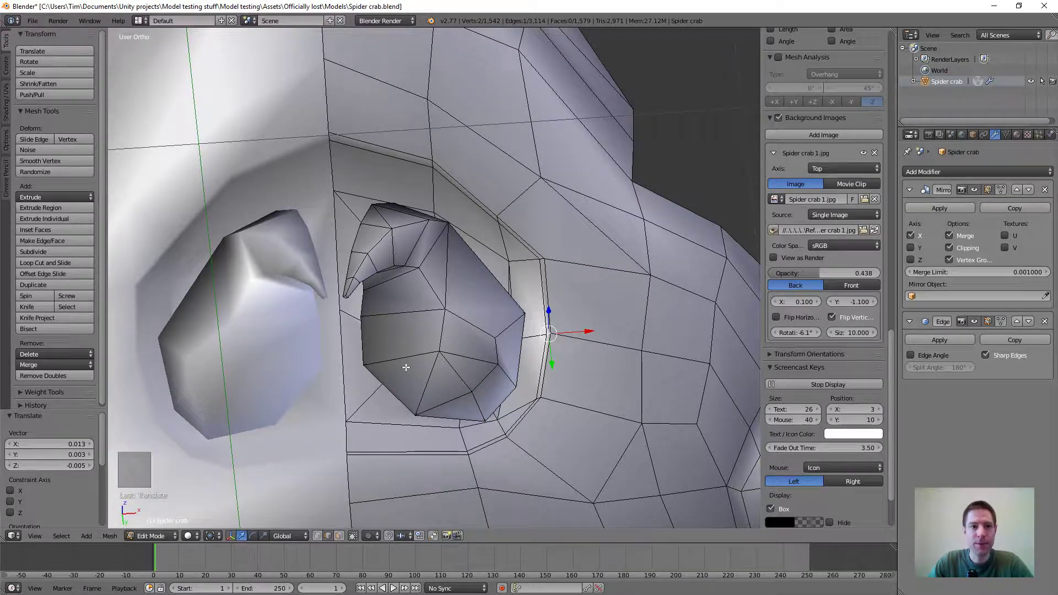
right_click(498, 219)
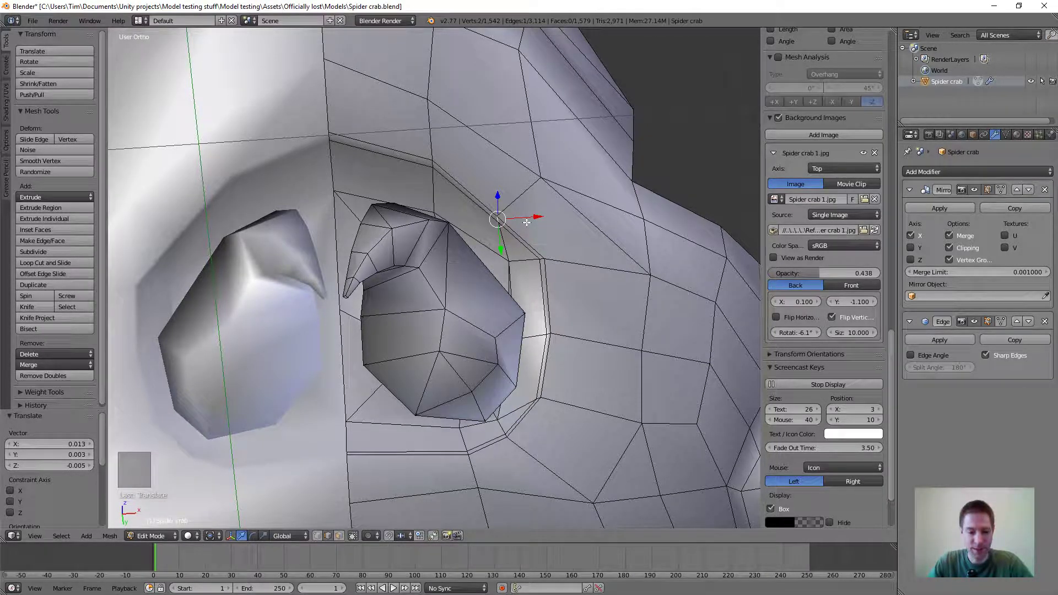
key(g)
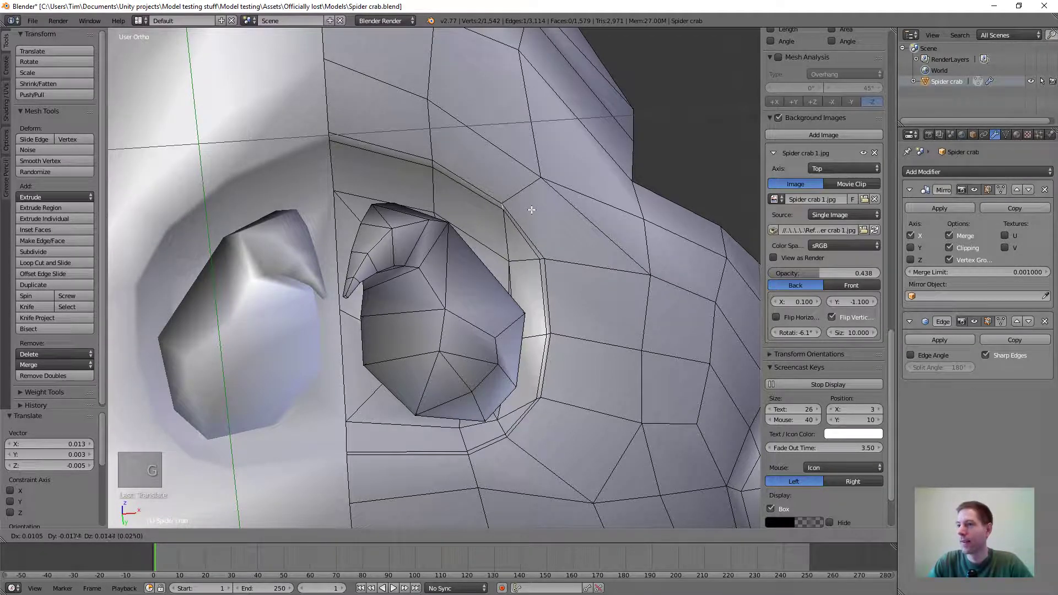
click(531, 210)
Inspect the reshaped recess up close, leave Edit Mode, and examine the mouthparts on the whole crab from several angles
middle_drag(531, 210, 488, 307)
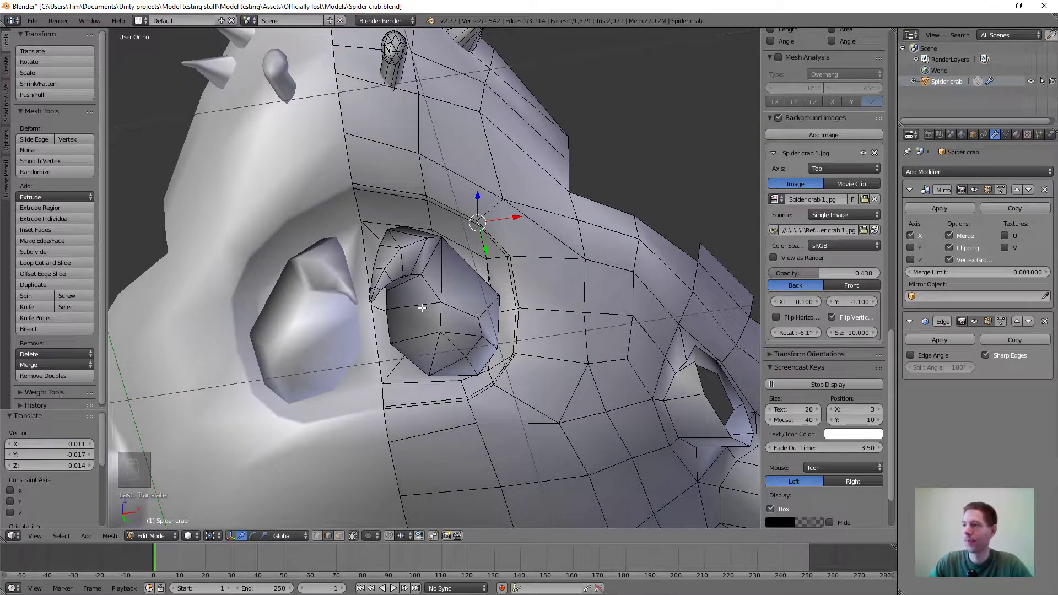
scroll(421, 308, up, 1)
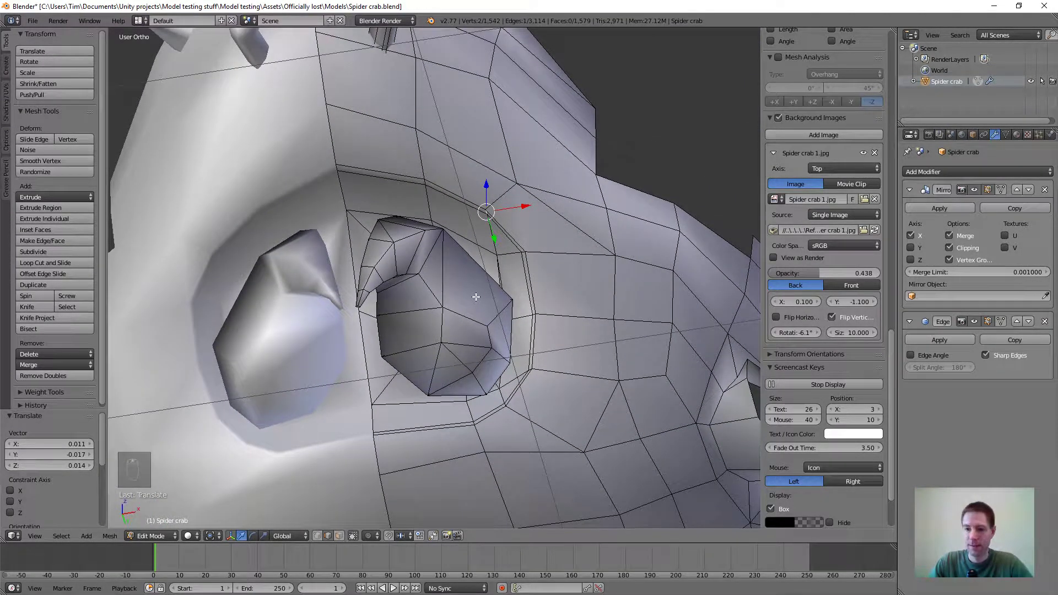
scroll(473, 292, down, 3)
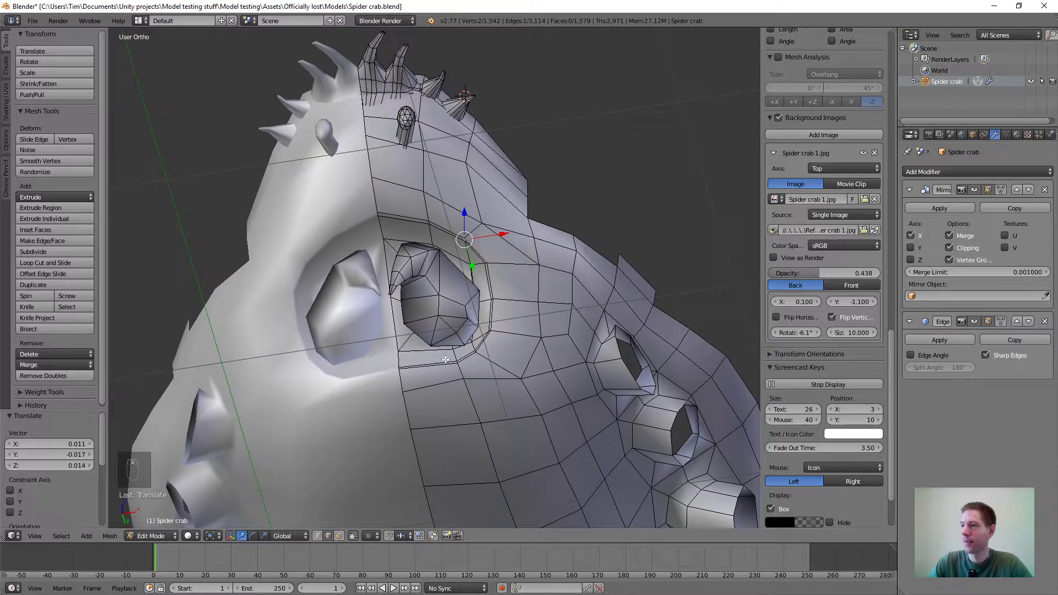
middle_drag(462, 316, 462, 357)
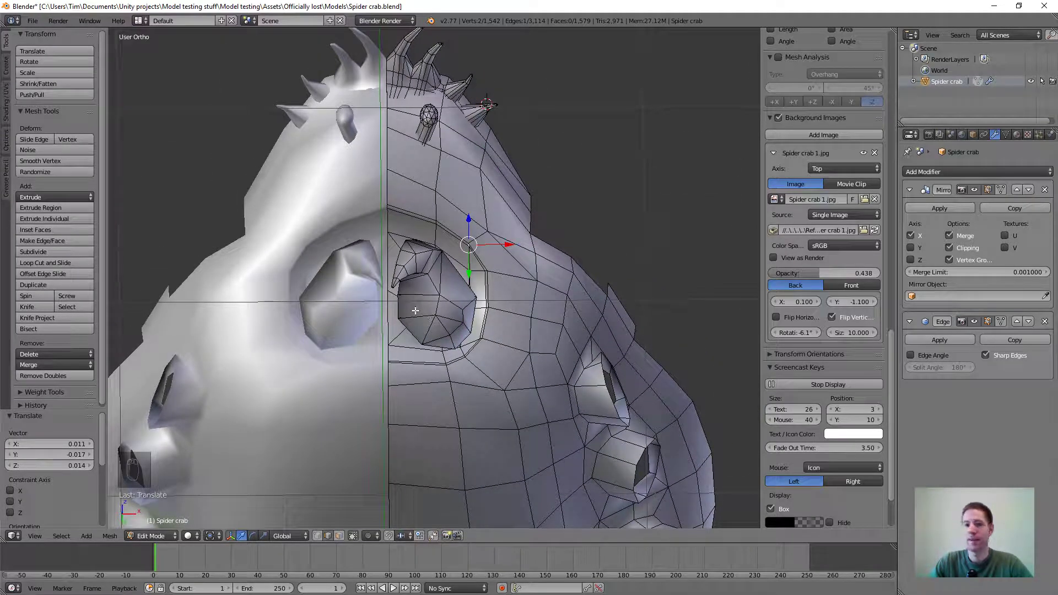
scroll(482, 305, down, 5)
middle_drag(483, 305, 442, 354)
key(Tab)
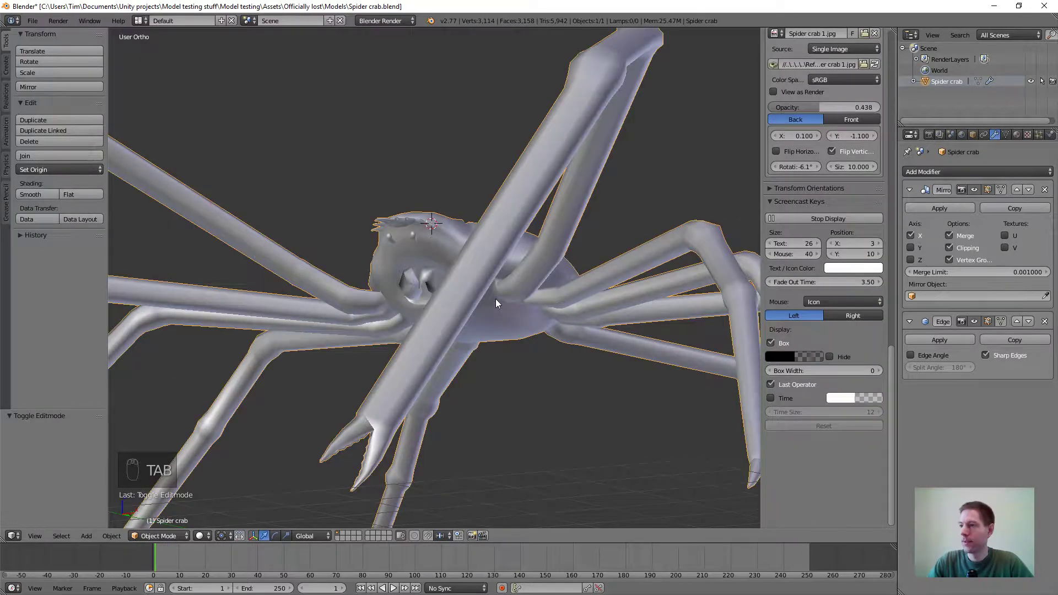
middle_drag(495, 299, 452, 296)
scroll(452, 297, up, 4)
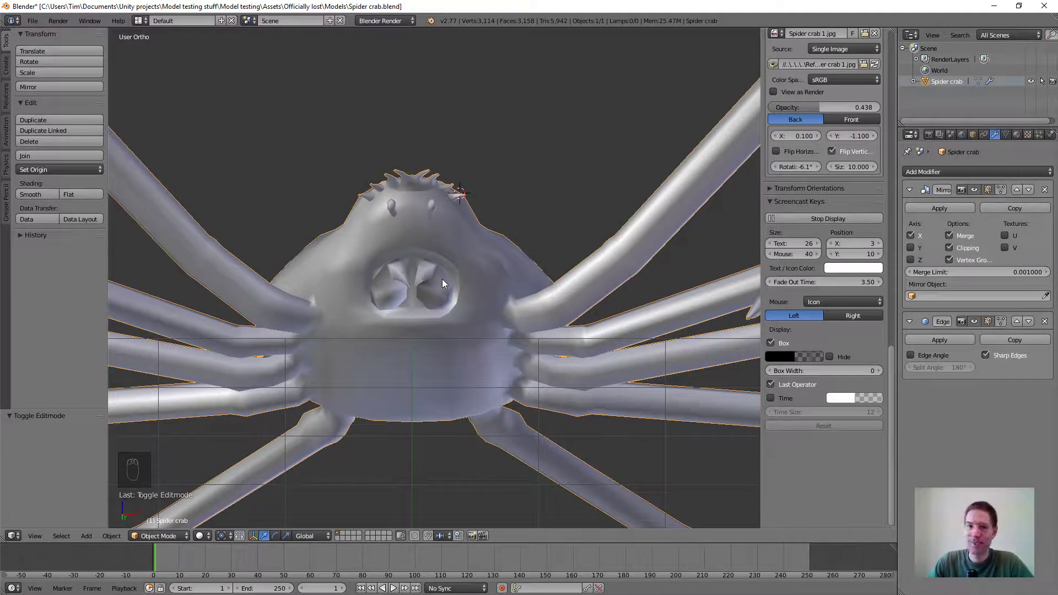
scroll(421, 260, up, 1)
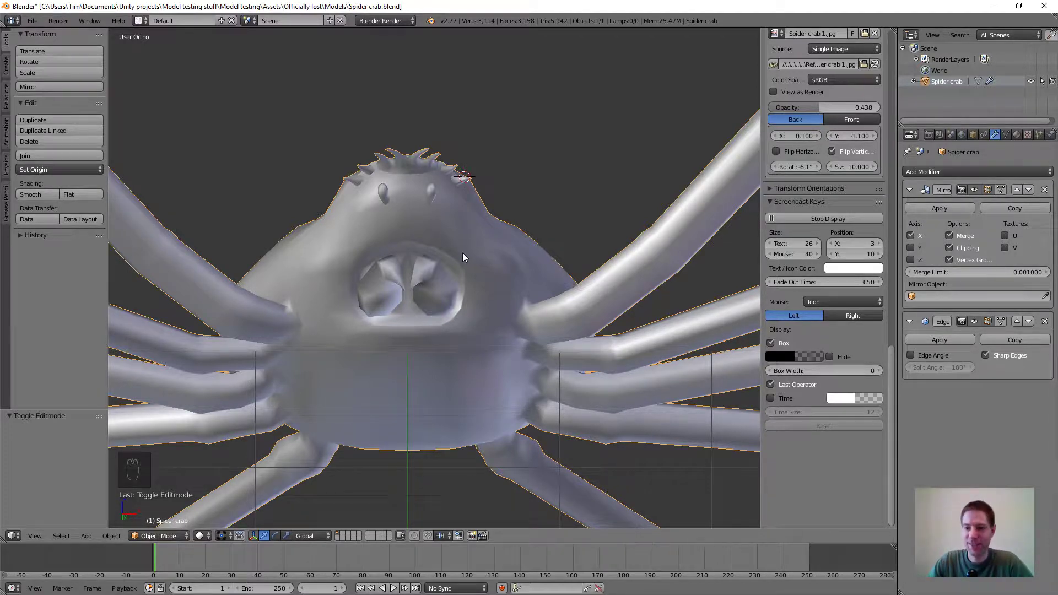
scroll(460, 257, down, 5)
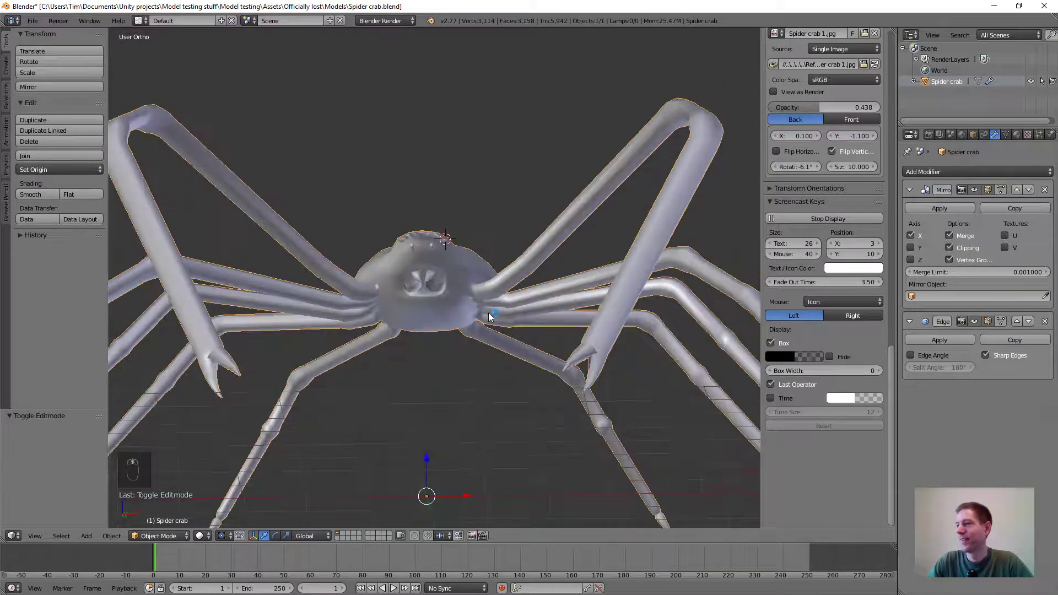
mouse_move(488, 316)
middle_down()
mouse_move(390, 332)
mouse_move(468, 331)
mouse_move(484, 312)
middle_up()
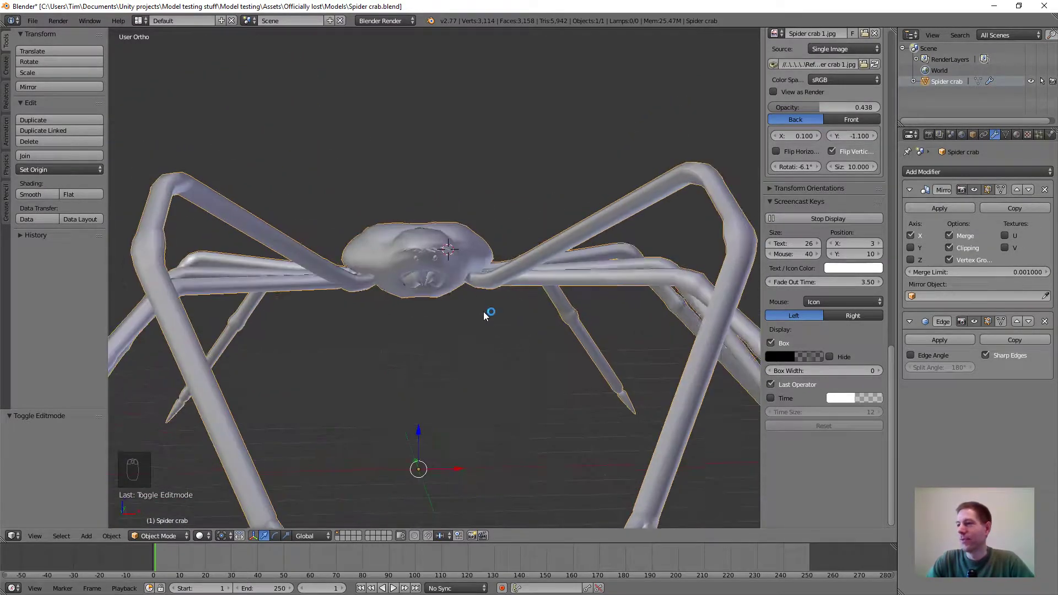
scroll(433, 289, up, 7)
middle_drag(409, 343, 376, 293)
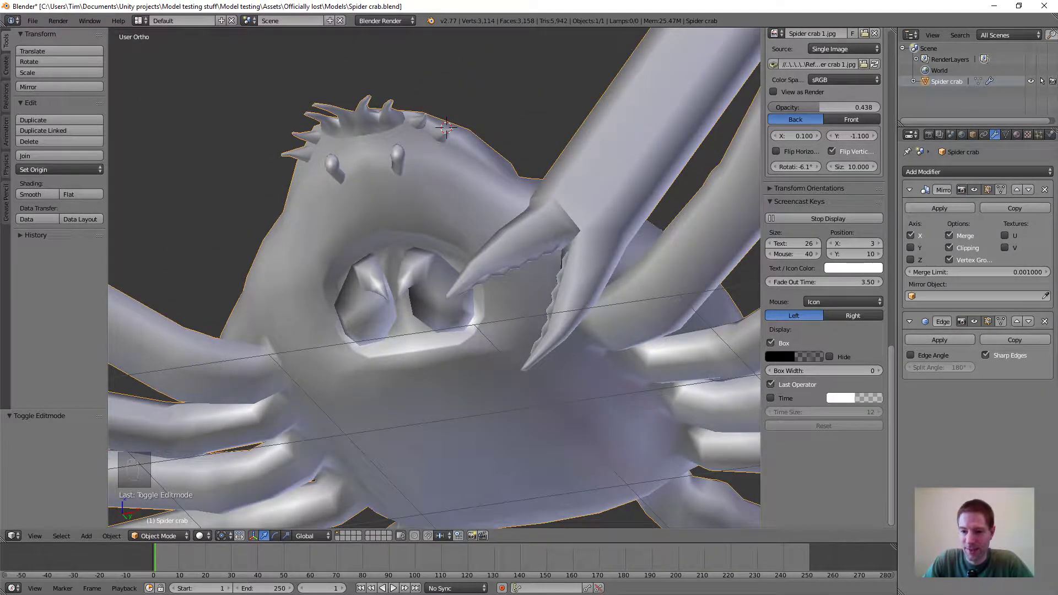
Switch to the Chrome browser to view the low-poly forest image on Imgur and return to Blender
key(alt+Tab)
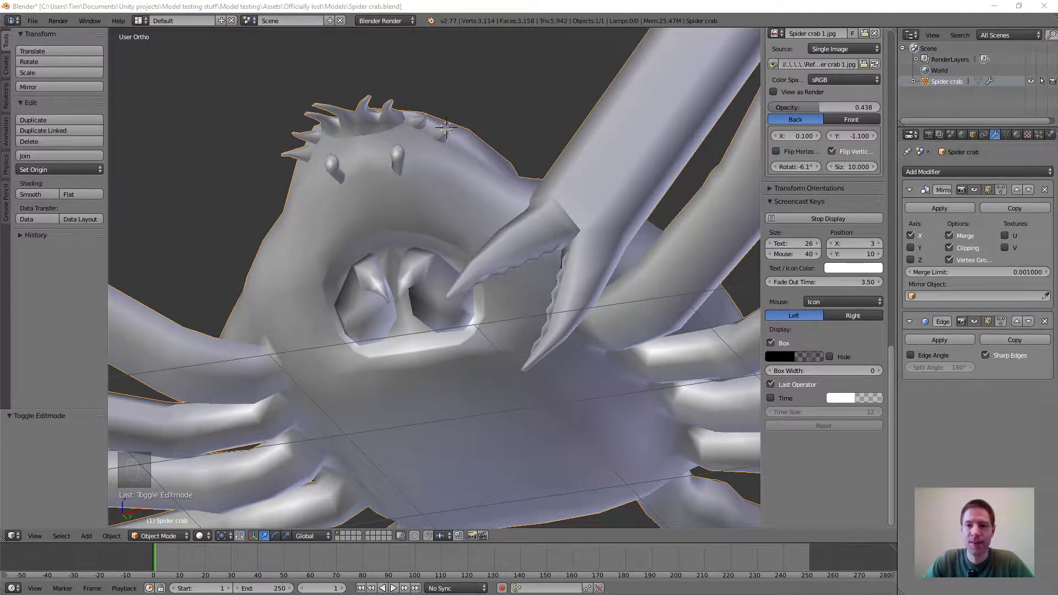
drag(0, 419, 825, 5)
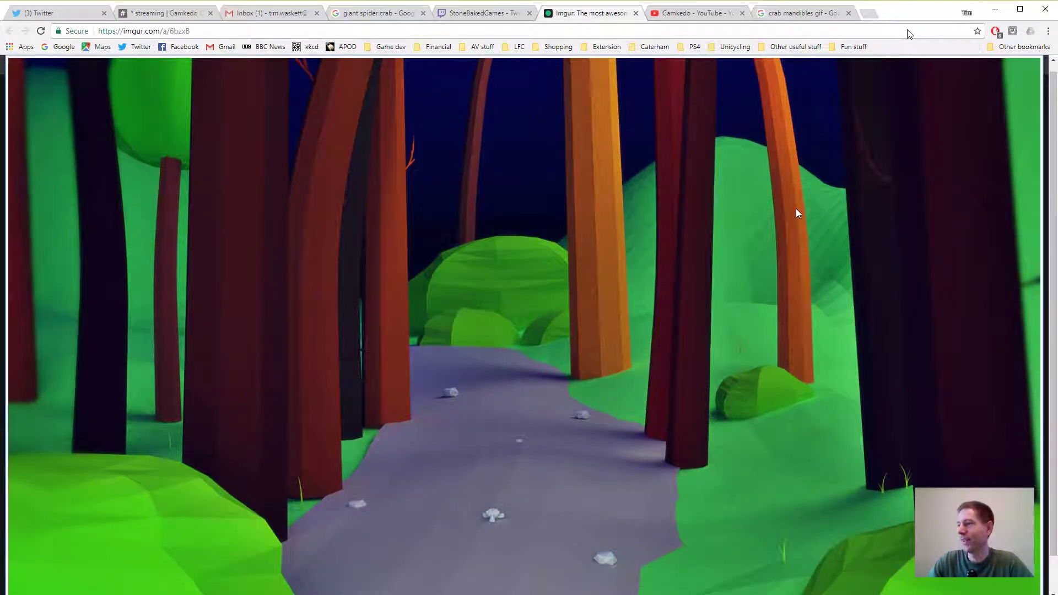
key(alt+Tab)
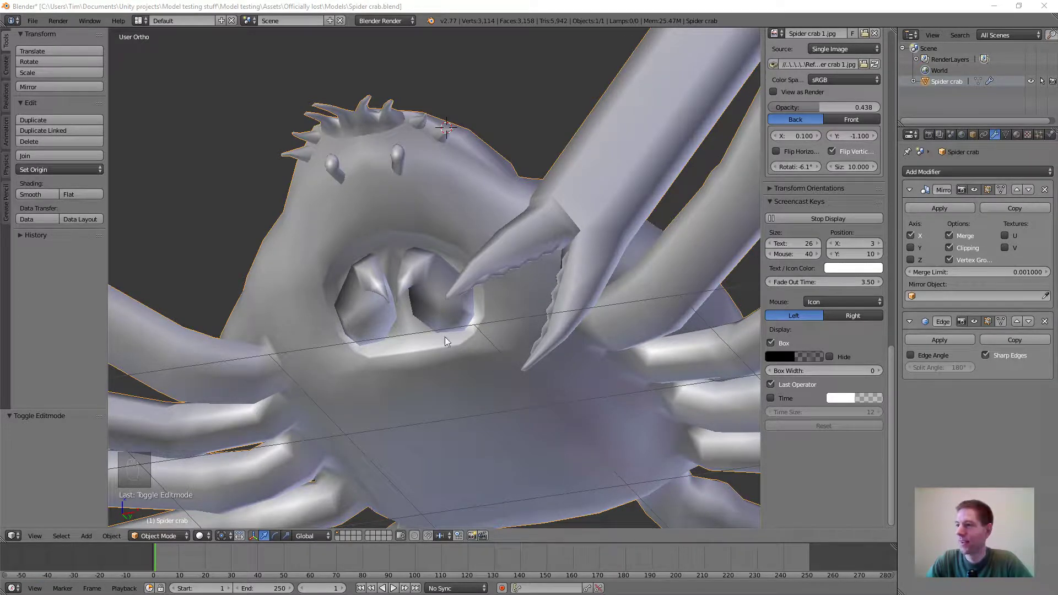
View the Imgur forest image in Chrome again, return to Blender, and examine the whole crab from the front and below
scroll(430, 342, down, 2)
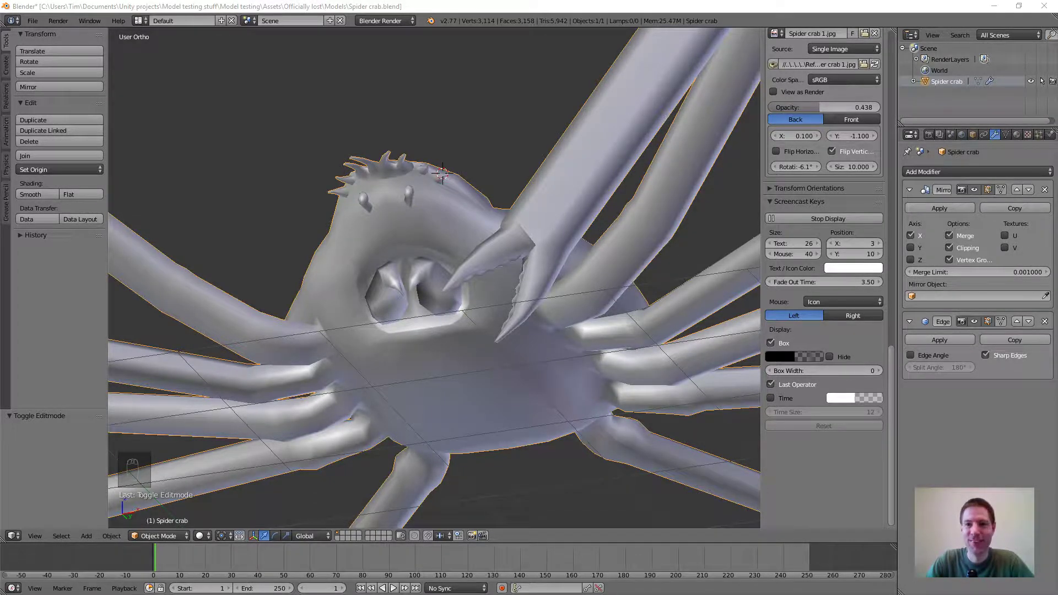
click(331, 583)
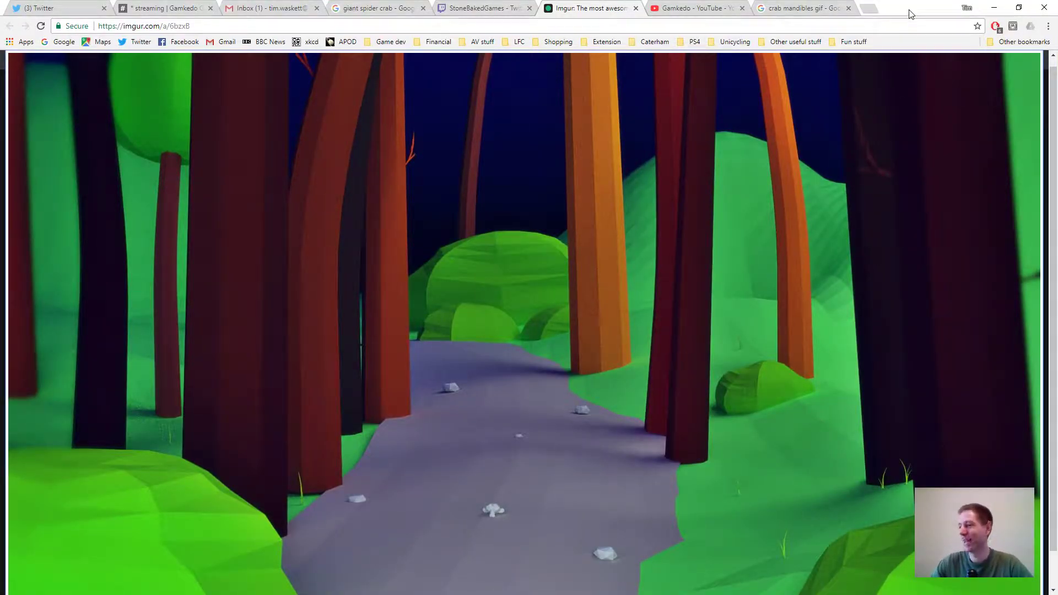
click(993, 8)
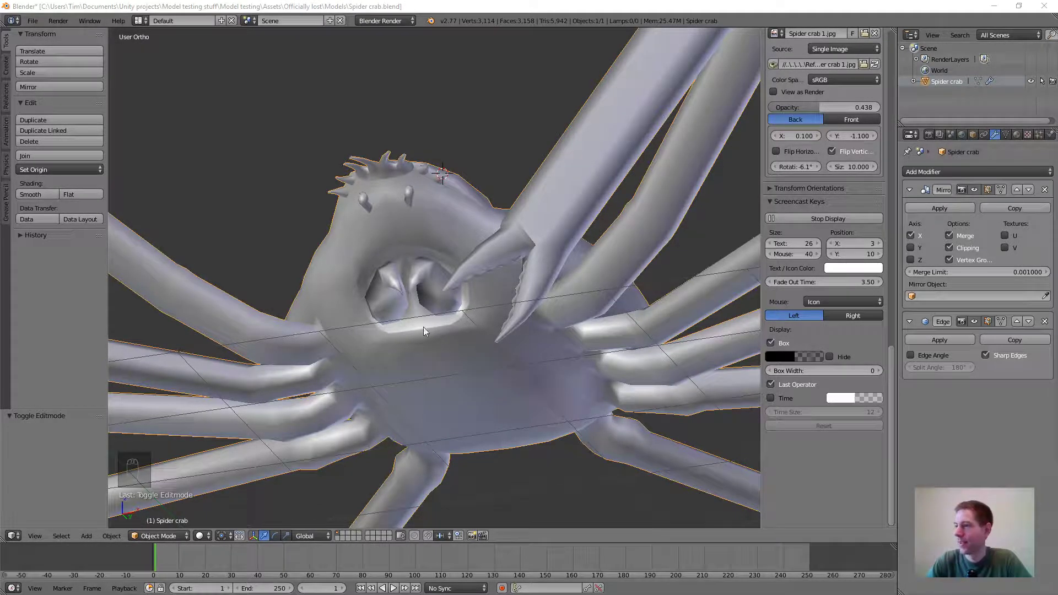
middle_drag(423, 328, 382, 344)
middle_drag(375, 302, 371, 392)
scroll(434, 314, down, 3)
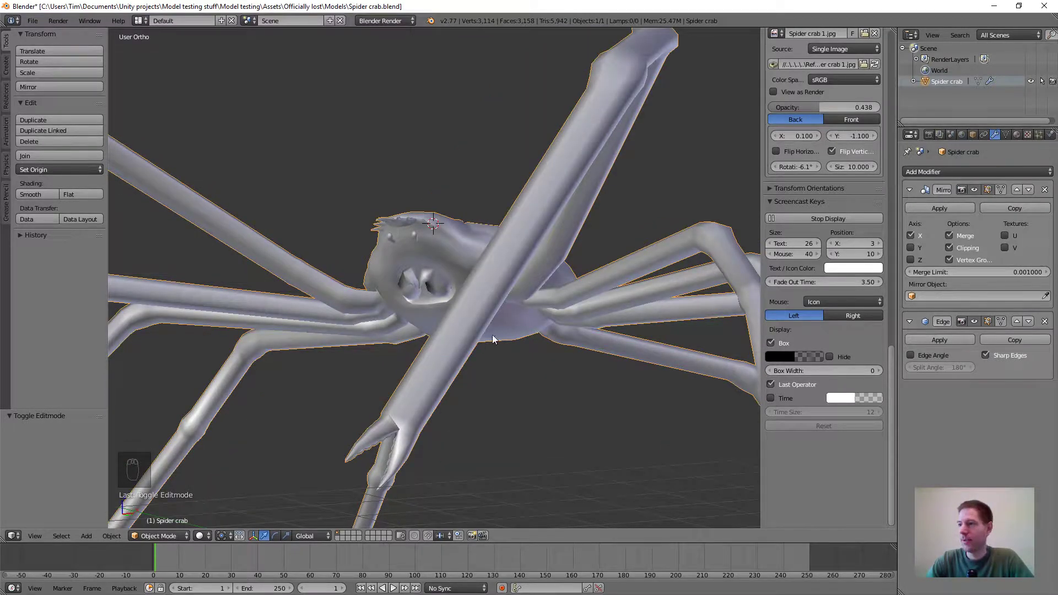
middle_drag(492, 339, 415, 315)
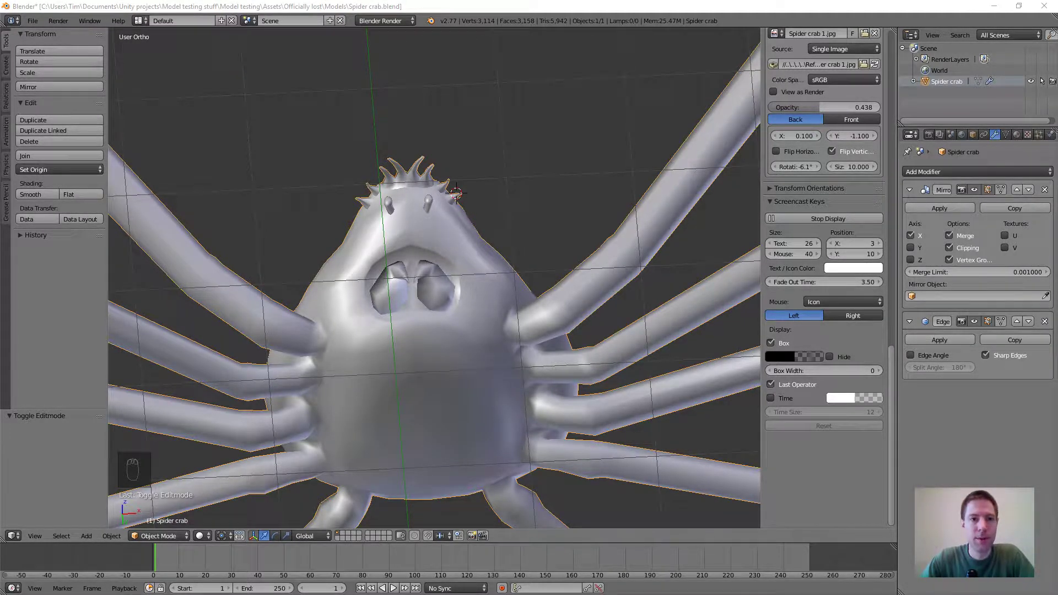
Switch to the giant spider crab image search in Chrome, compare the mouthparts in several reference photos, and return to Blender
drag(734, 594, 716, 113)
double_click(716, 113)
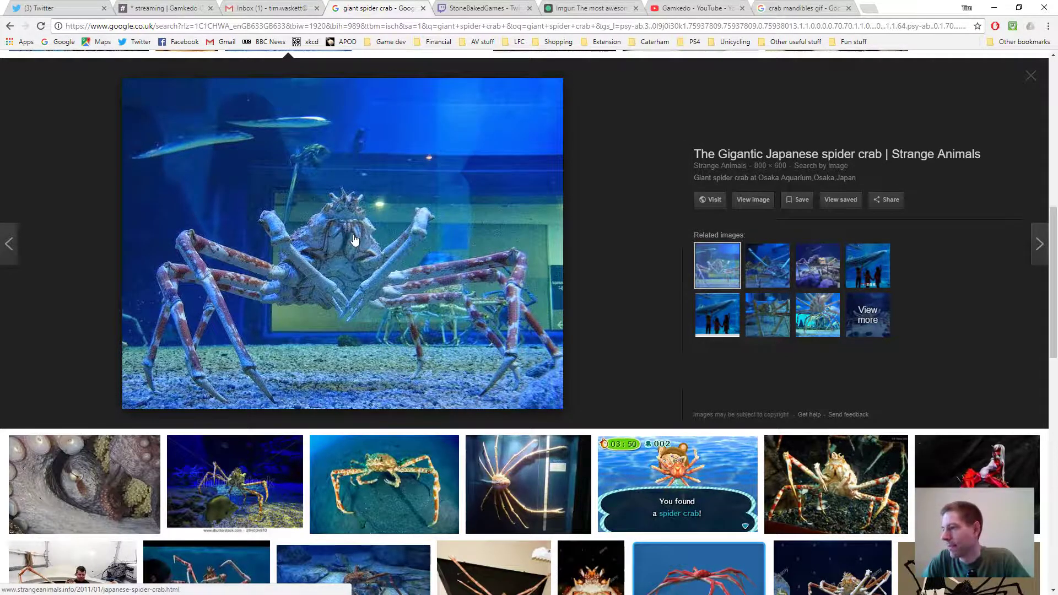
click(821, 496)
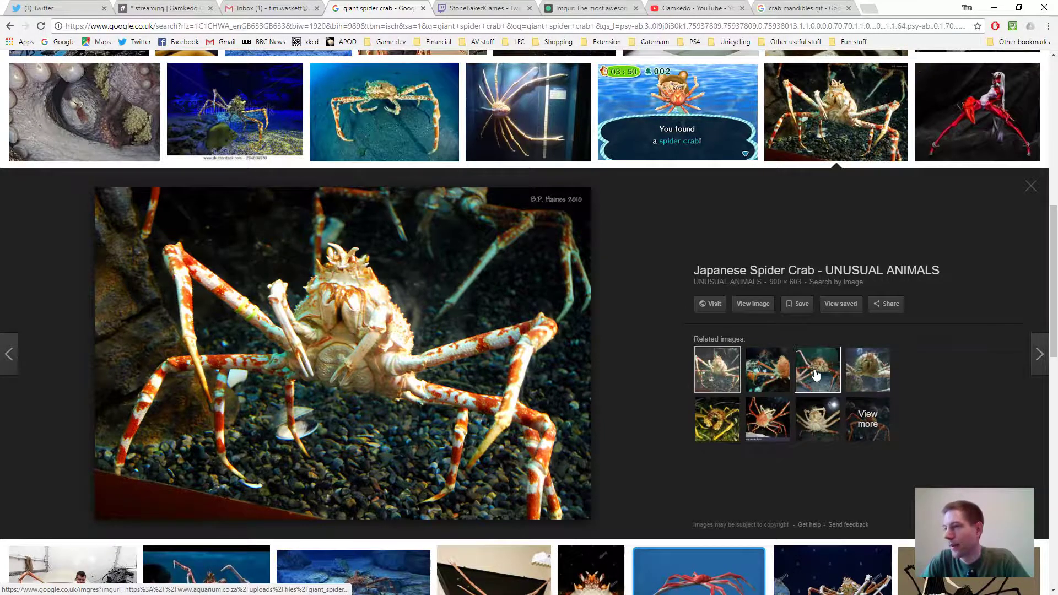
click(816, 374)
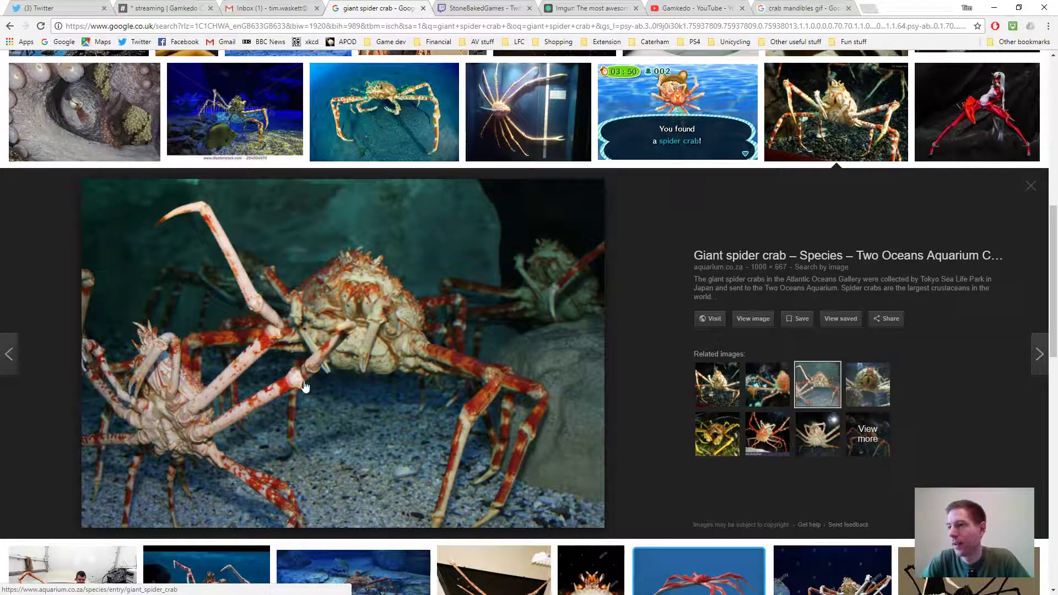
click(818, 436)
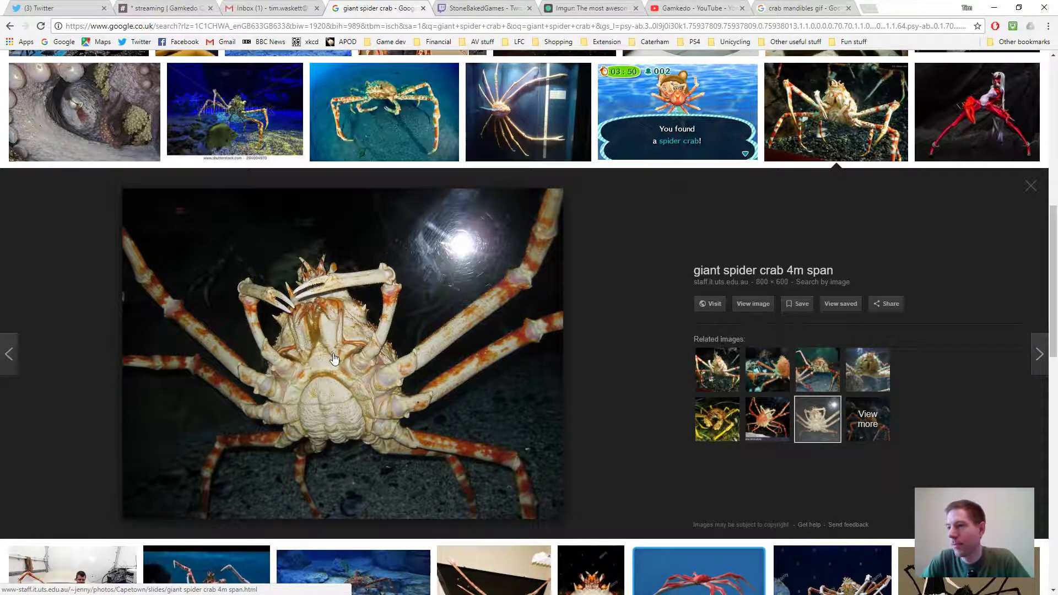
drag(907, 10, 0, 530)
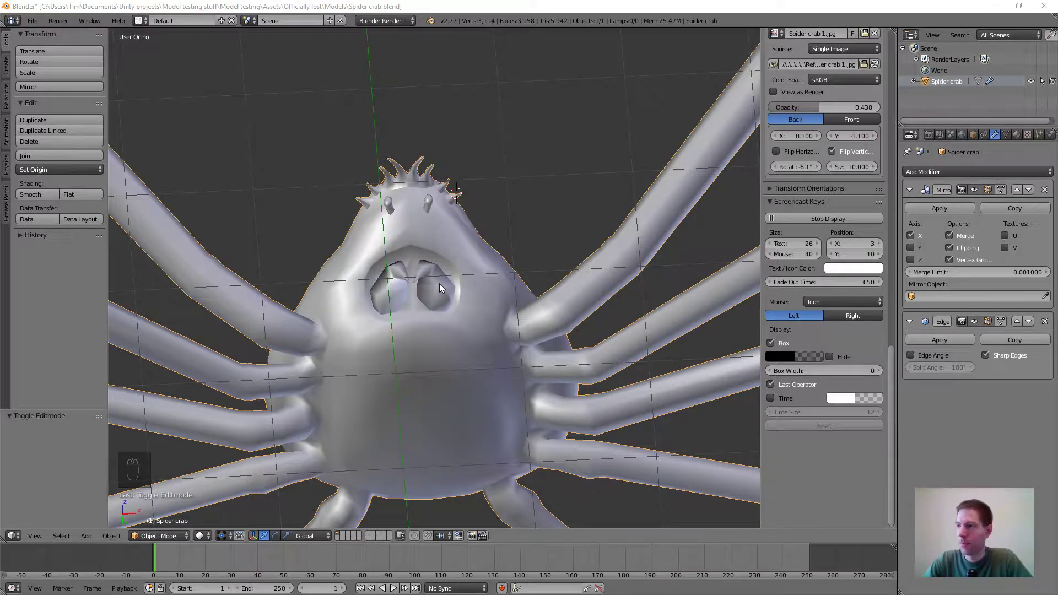
Examine the crab's mouthparts and recess from the front and underside, both close up and with the whole body in view
scroll(438, 283, up, 2)
middle_drag(418, 286, 427, 327)
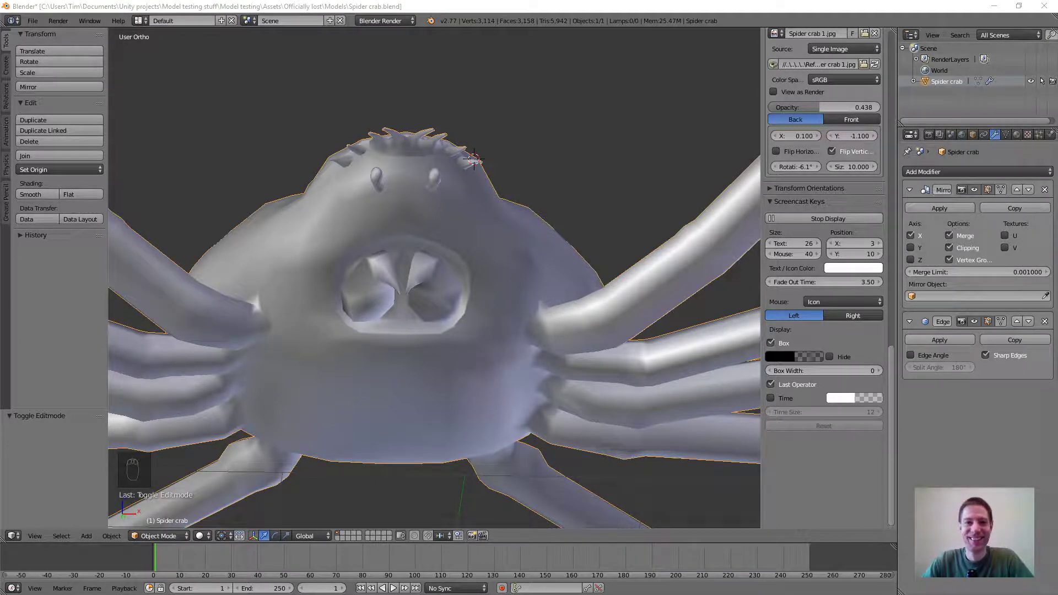
scroll(379, 359, up, 2)
scroll(416, 358, down, 3)
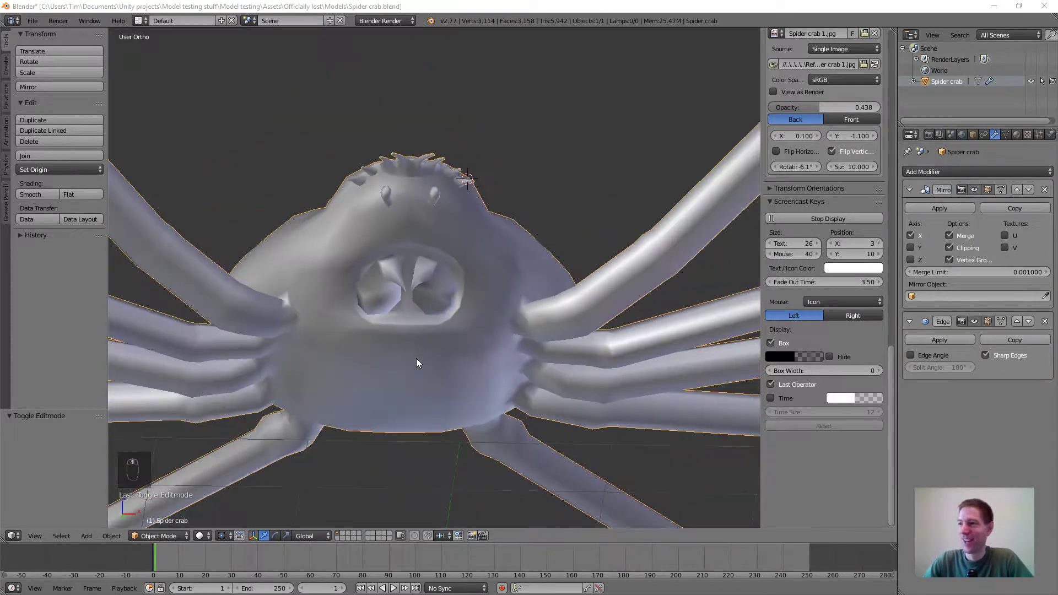
middle_drag(447, 405, 445, 362)
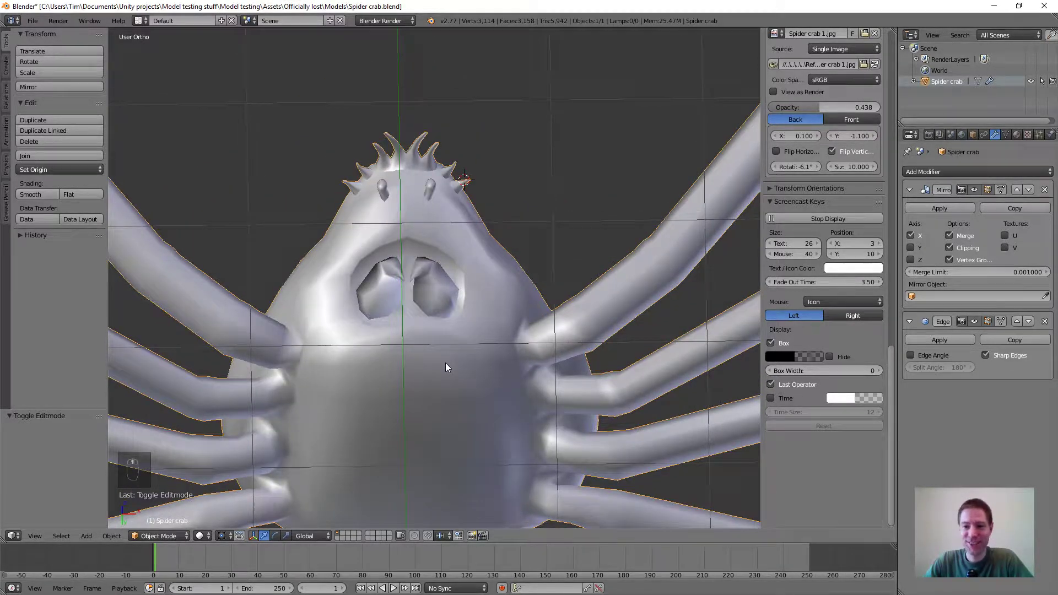
scroll(449, 304, up, 2)
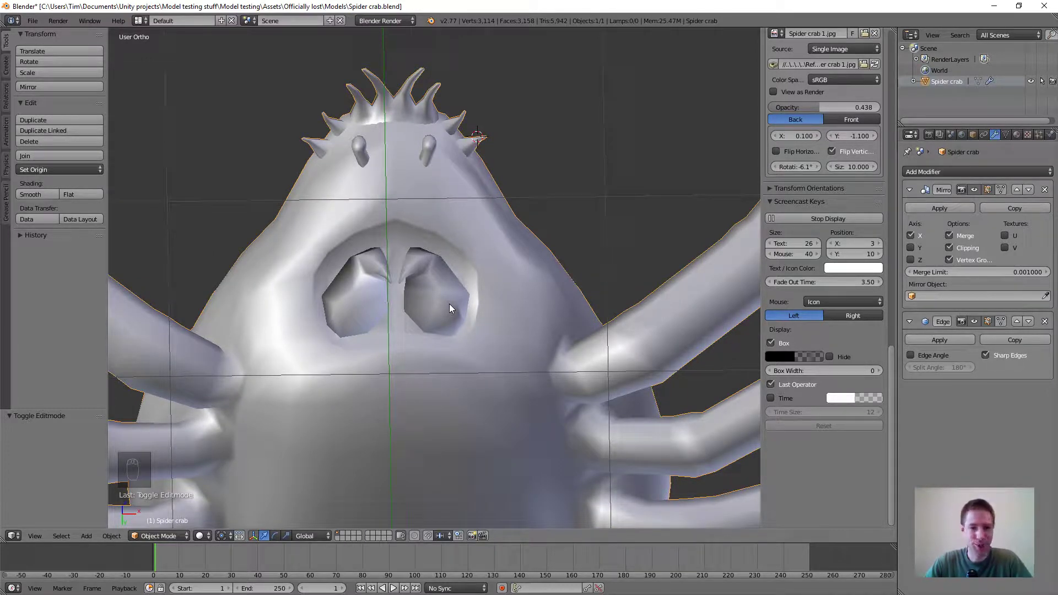
scroll(464, 333, down, 2)
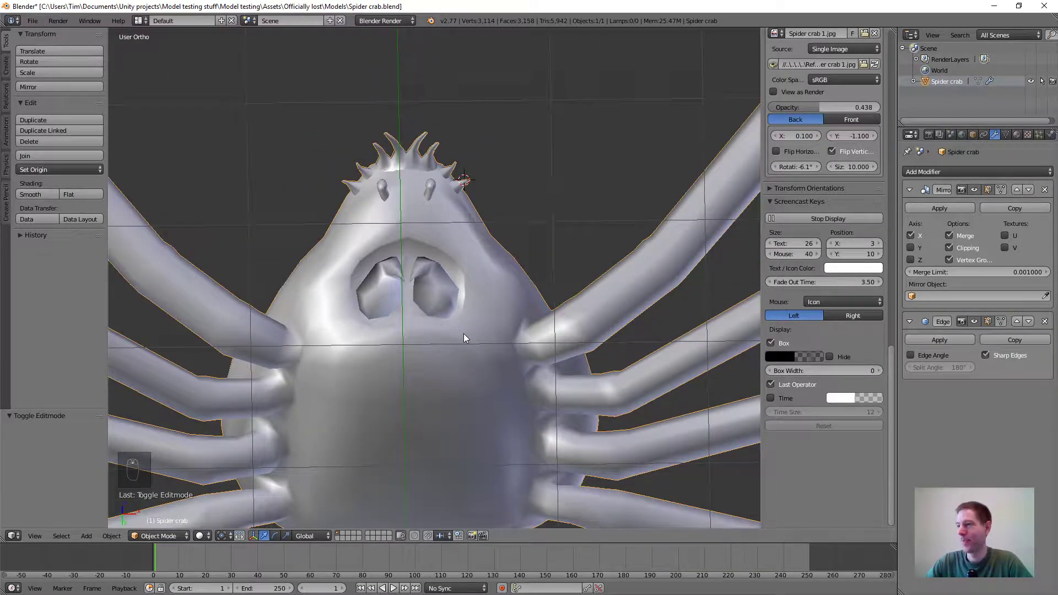
middle_drag(440, 328, 438, 291)
scroll(446, 326, up, 3)
Enter Edit Mode, switch to face selection, and circle-select the visible faces of the hooked mouthpiece
key(Tab)
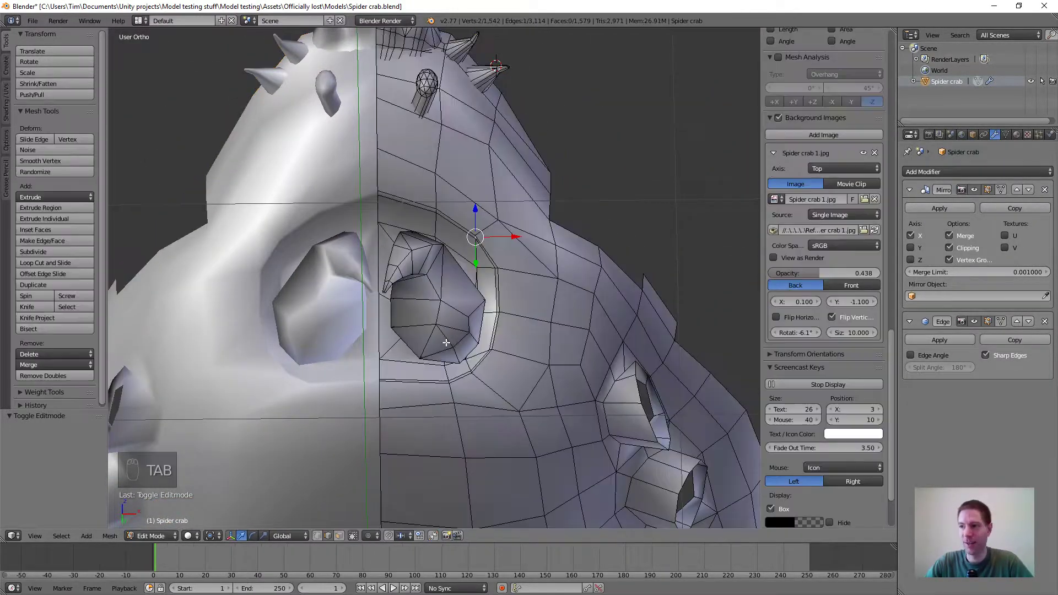
scroll(419, 370, up, 2)
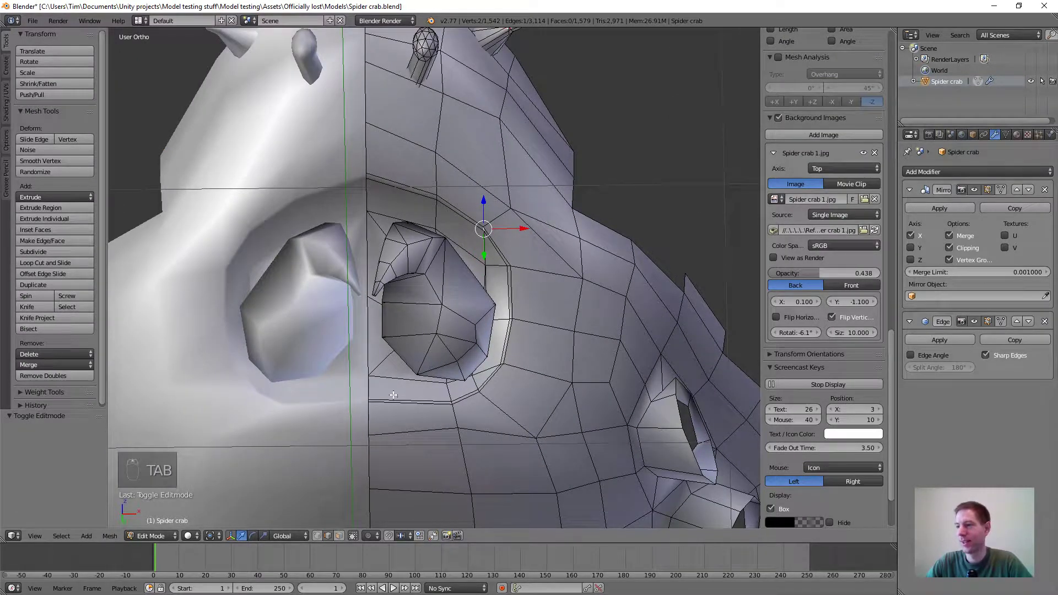
scroll(433, 396, down, 1)
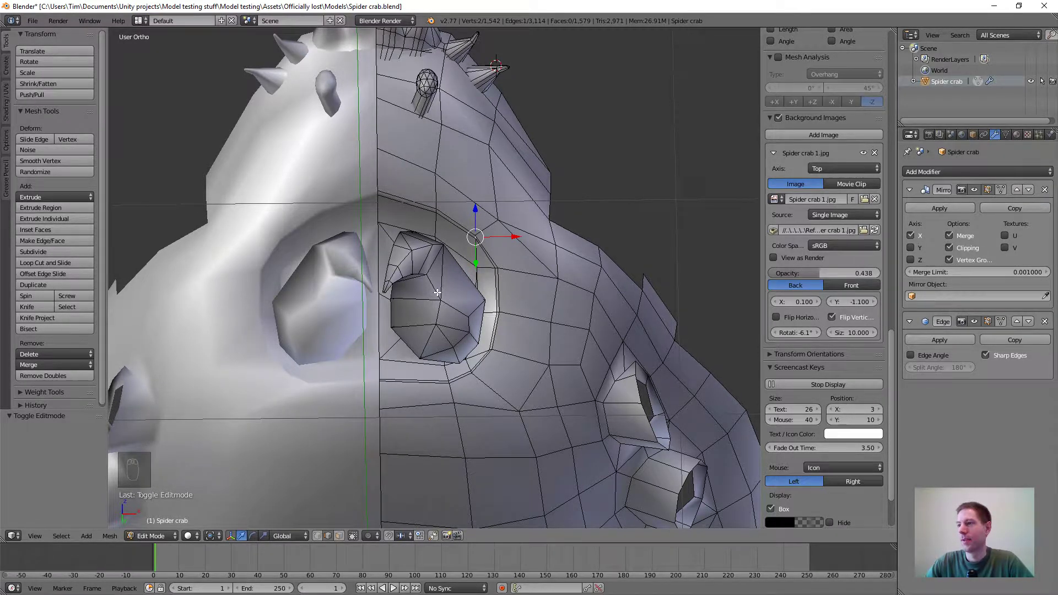
scroll(438, 293, down, 2)
scroll(435, 292, up, 2)
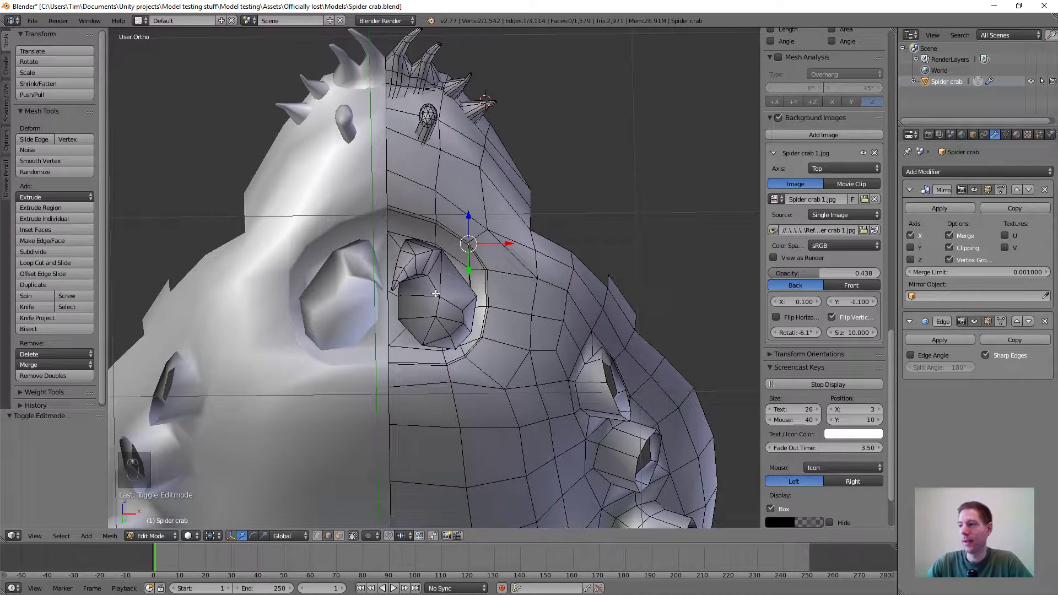
middle_drag(459, 324, 504, 337)
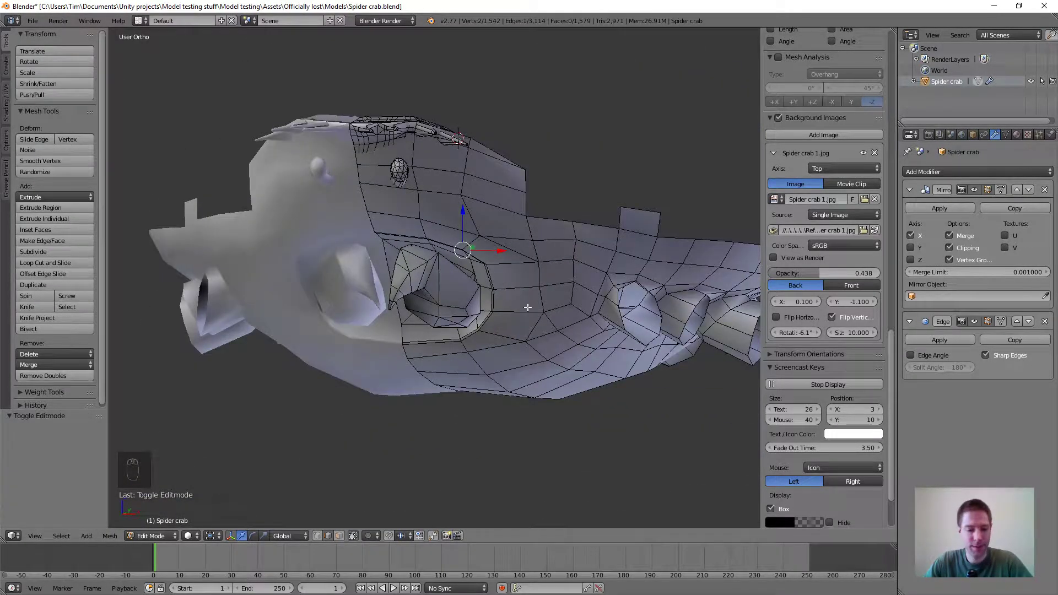
scroll(513, 271, up, 5)
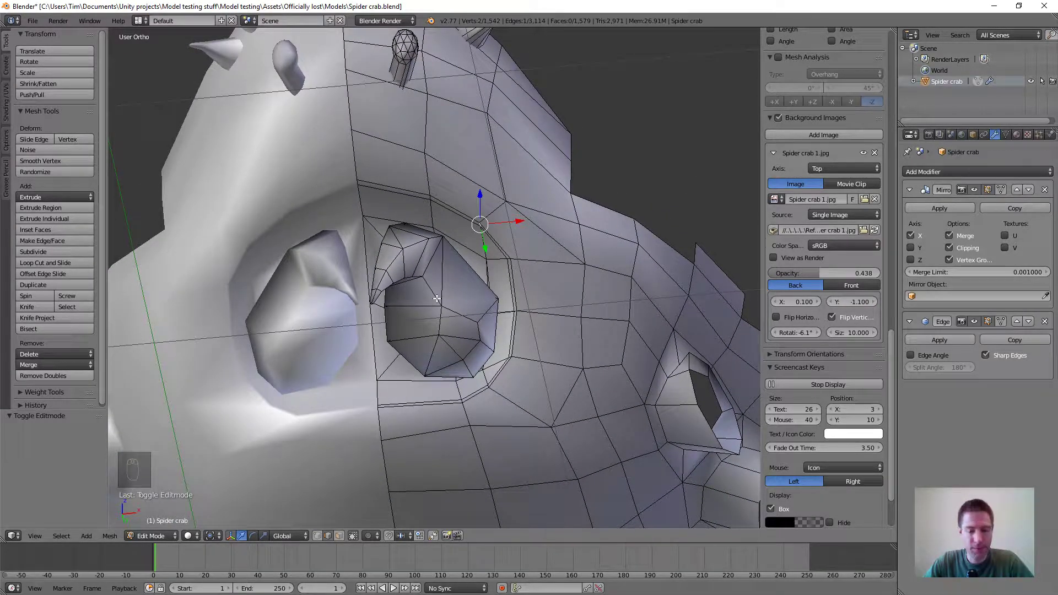
click(340, 537)
scroll(497, 307, up, 1)
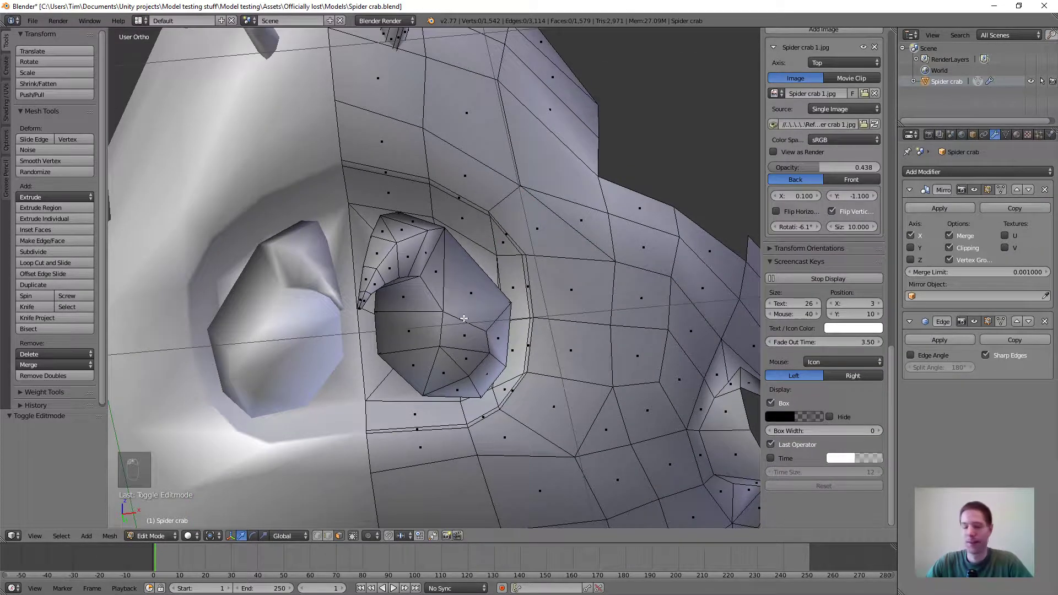
key(c)
mouse_move(448, 320)
mouse_down()
mouse_move(469, 341)
mouse_move(457, 358)
mouse_move(402, 248)
mouse_move(380, 259)
mouse_move(386, 300)
mouse_move(399, 291)
mouse_up()
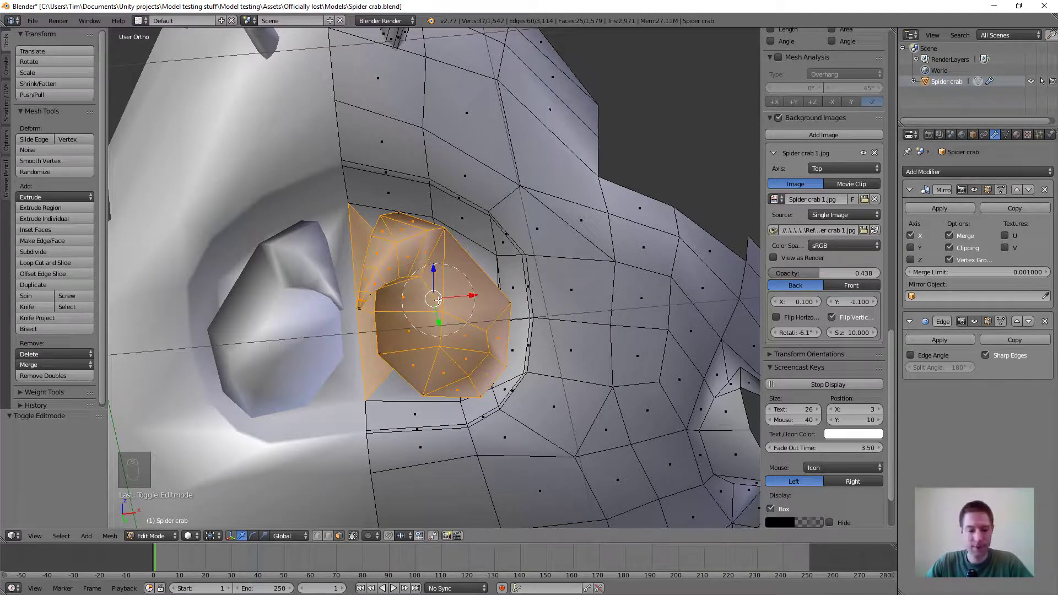
right_click(438, 301)
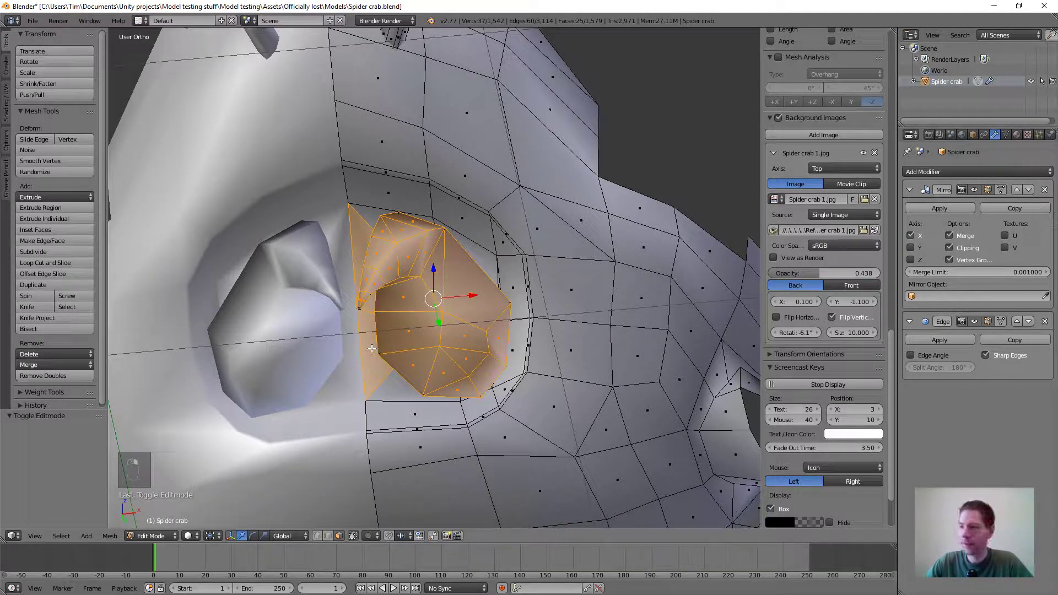
Deselect the recess faces between the mouthpiece and the centre line, and add the faces under the hook to the selection
shift+right_drag(372, 349, 373, 264)
shift+right_click(359, 244)
middle_drag(360, 244, 389, 233)
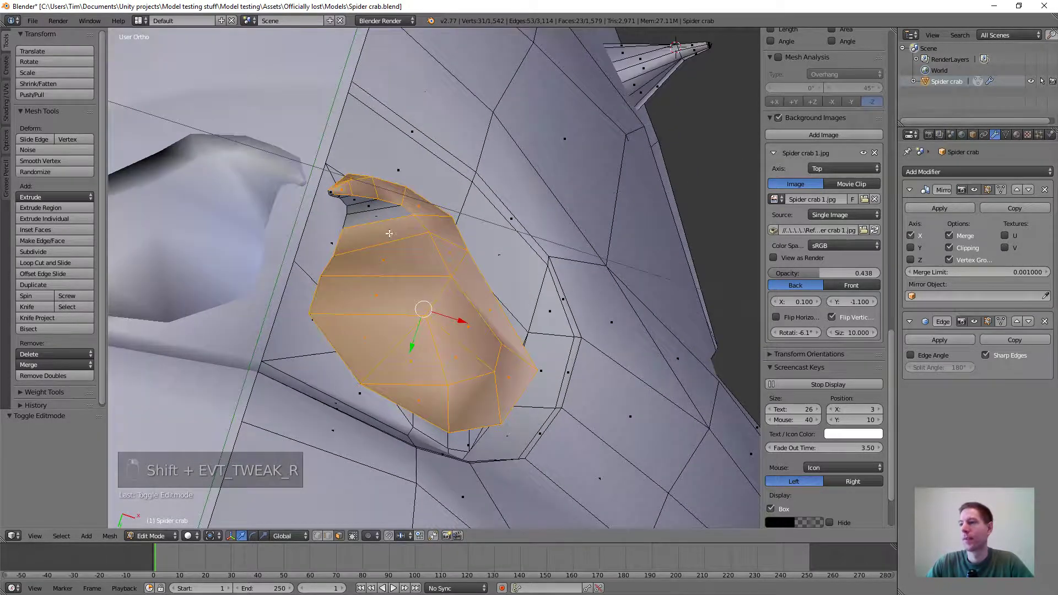
shift+right_click(364, 217)
shift+right_click(353, 197)
shift+right_click(336, 194)
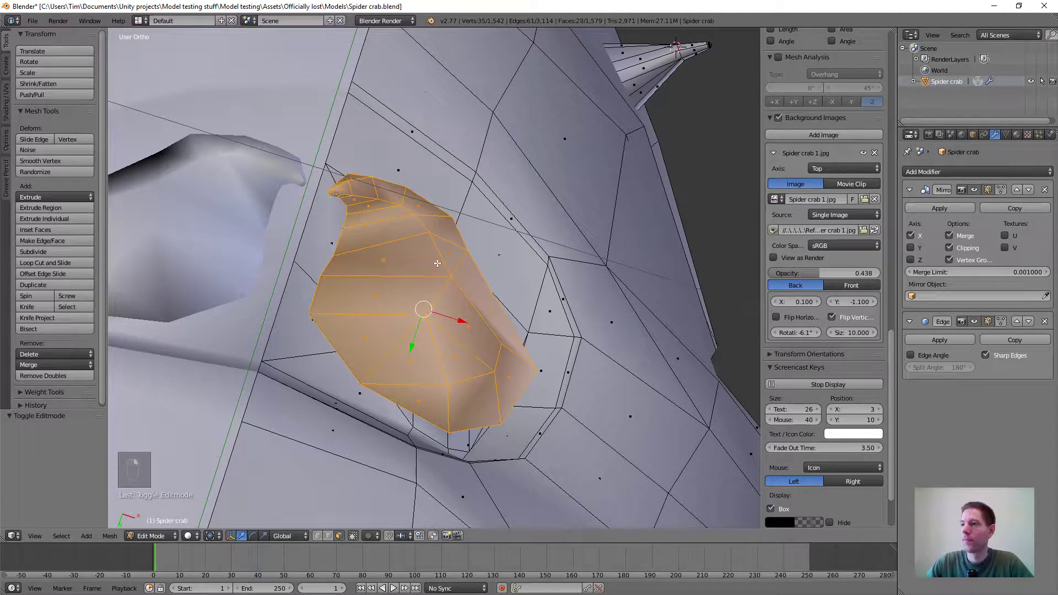
Add the remaining faces along the hook's front side, up to its tip, to the selection
scroll(456, 294, down, 4)
middle_drag(456, 294, 491, 320)
shift+right_click(395, 319)
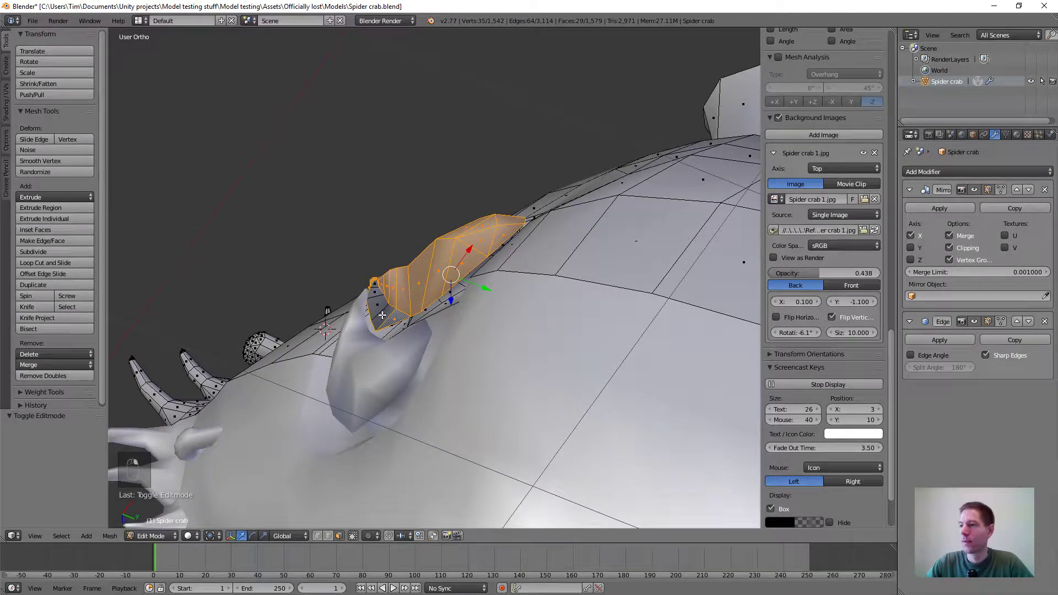
shift+right_click(382, 315)
shift+right_click(378, 303)
shift+right_click(374, 286)
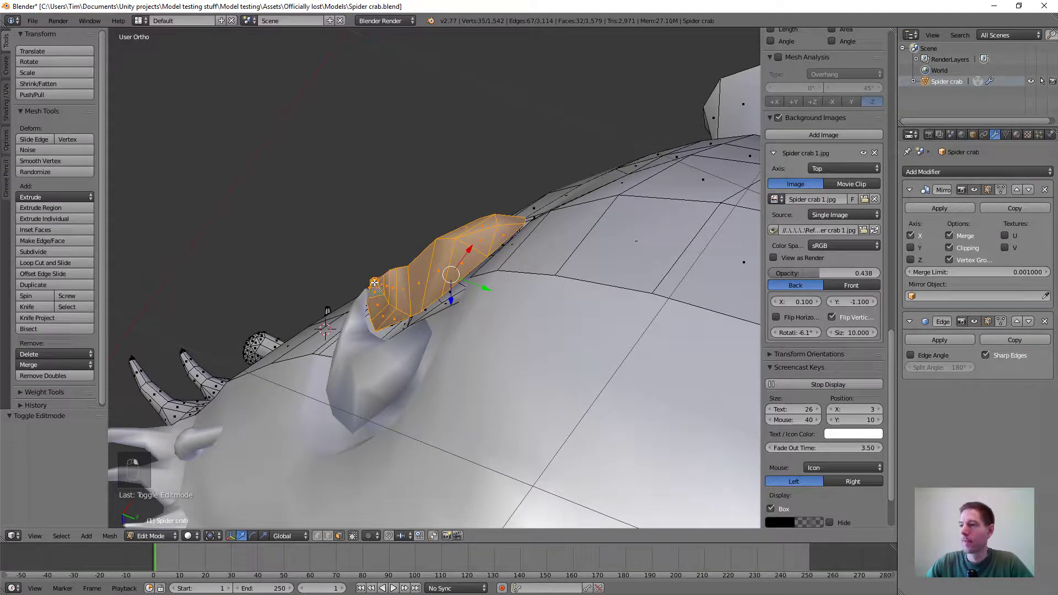
Add the ring of narrow faces around the mouthpiece's open back edge to the selection
scroll(448, 316, up, 4)
middle_drag(487, 385, 416, 290)
shift+right_click(415, 331)
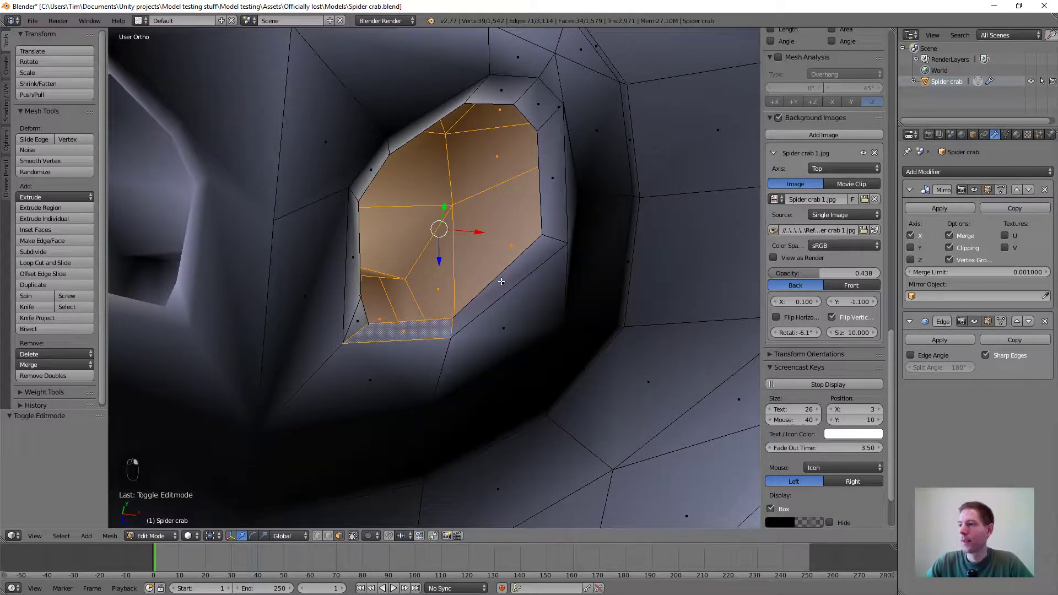
shift+right_click(496, 278)
shift+right_click(553, 184)
shift+right_click(539, 108)
shift+right_click(503, 100)
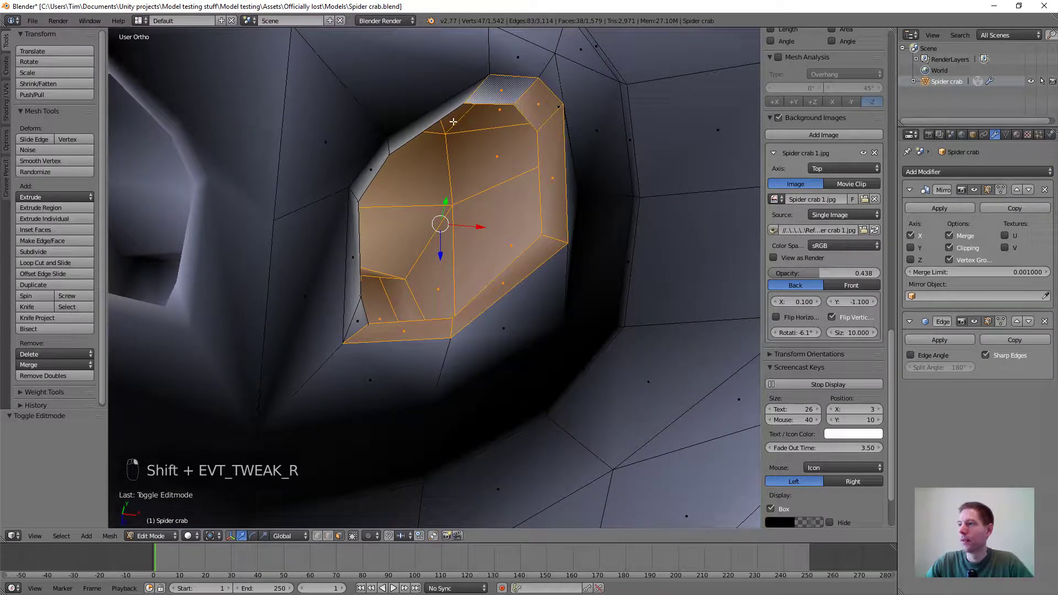
shift+right_click(429, 125)
shift+right_click(369, 170)
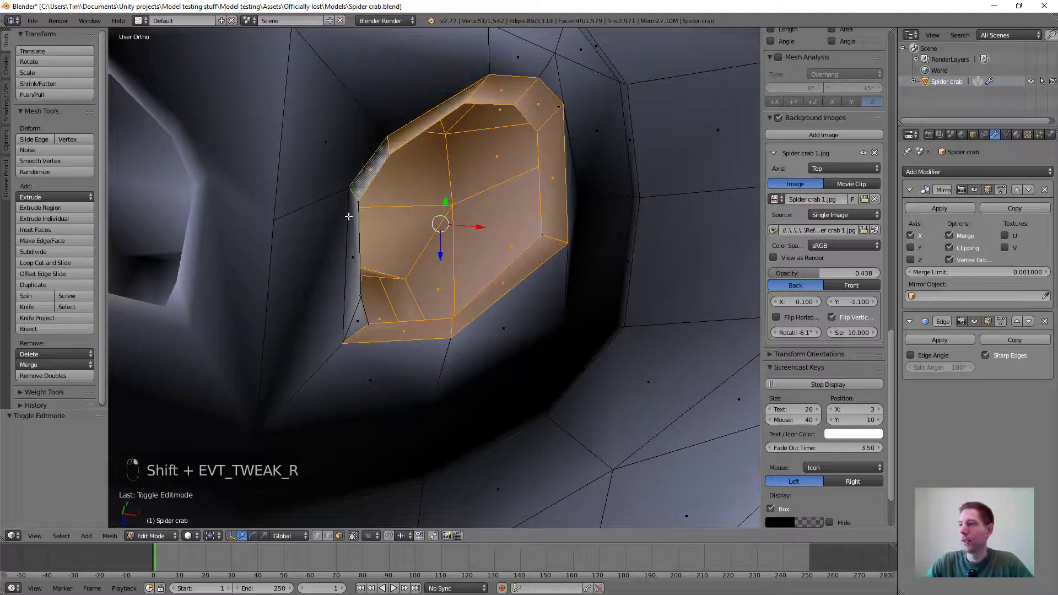
shift+right_click(351, 253)
shift+right_click(360, 308)
Examine the selected mouthpiece and its fit in the recess from directly below and from a view tilted toward the front
middle_drag(359, 309, 448, 369)
middle_drag(437, 366, 562, 337)
scroll(338, 375, up, 2)
key(ctrl+KP_7)
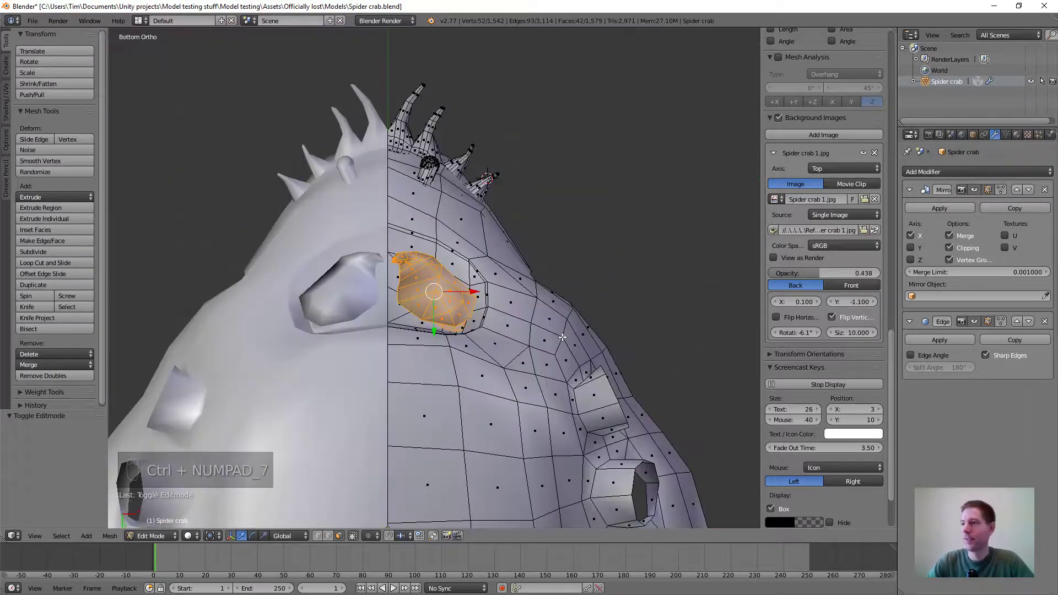
scroll(430, 360, up, 4)
middle_drag(430, 360, 434, 339)
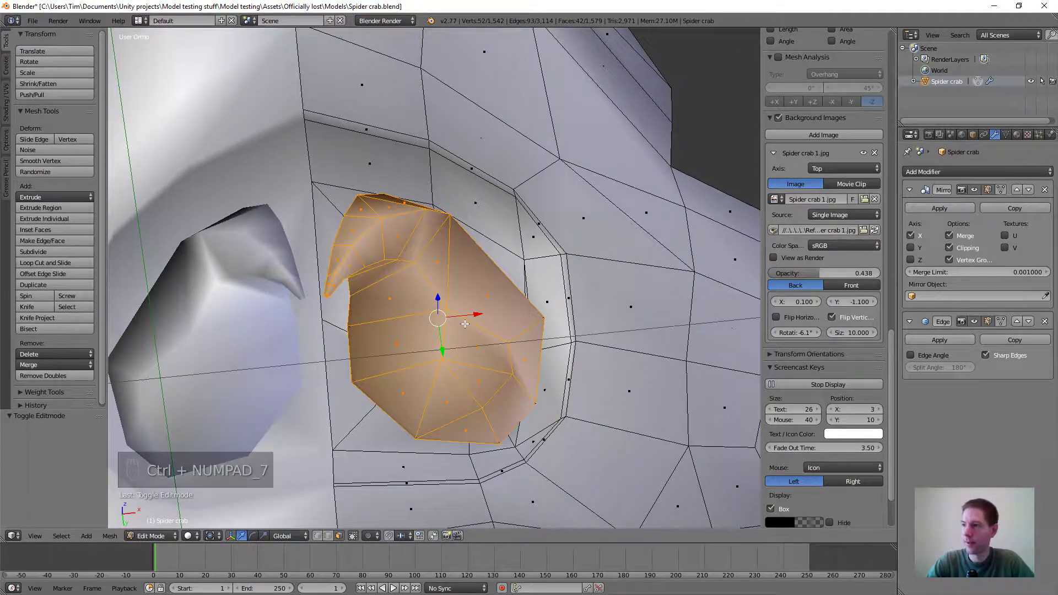
key(ctrl+KP_7)
key(KP_8)
key(KP_8)
key(KP_8)
key(KP_8)
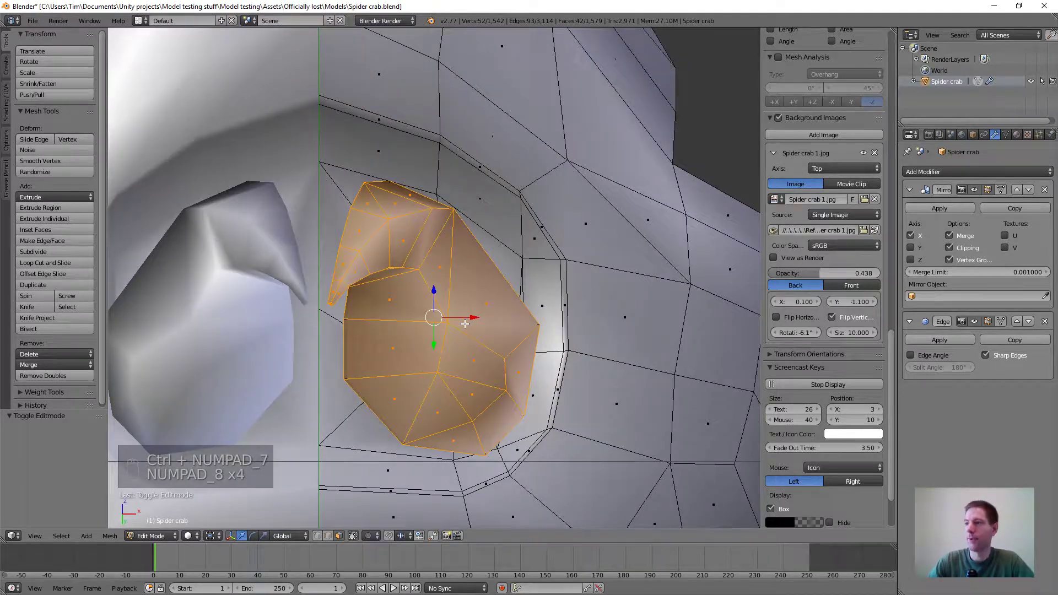
middle_drag(466, 324, 456, 353)
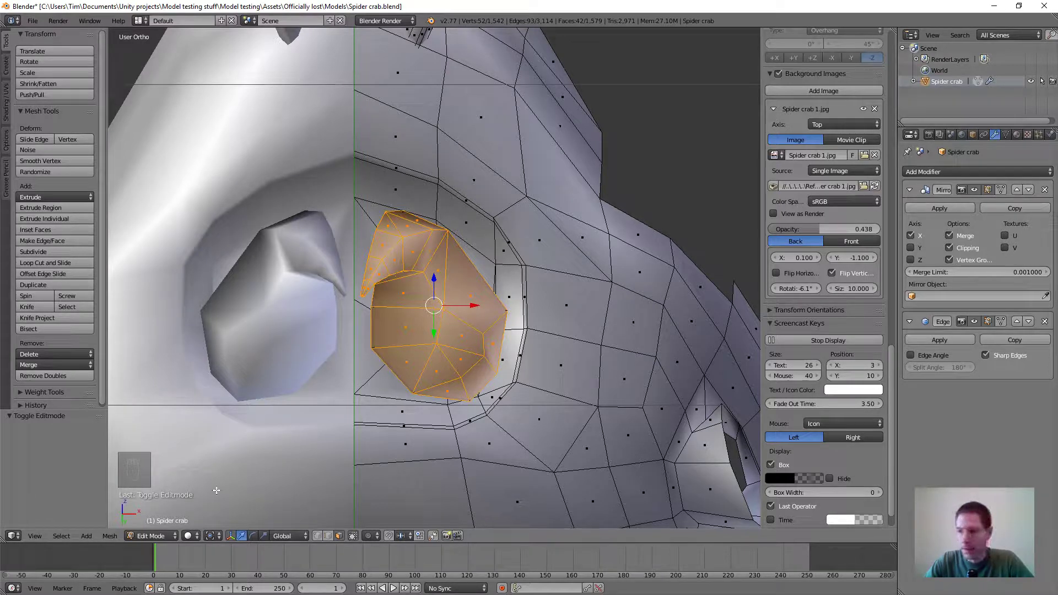
click(262, 538)
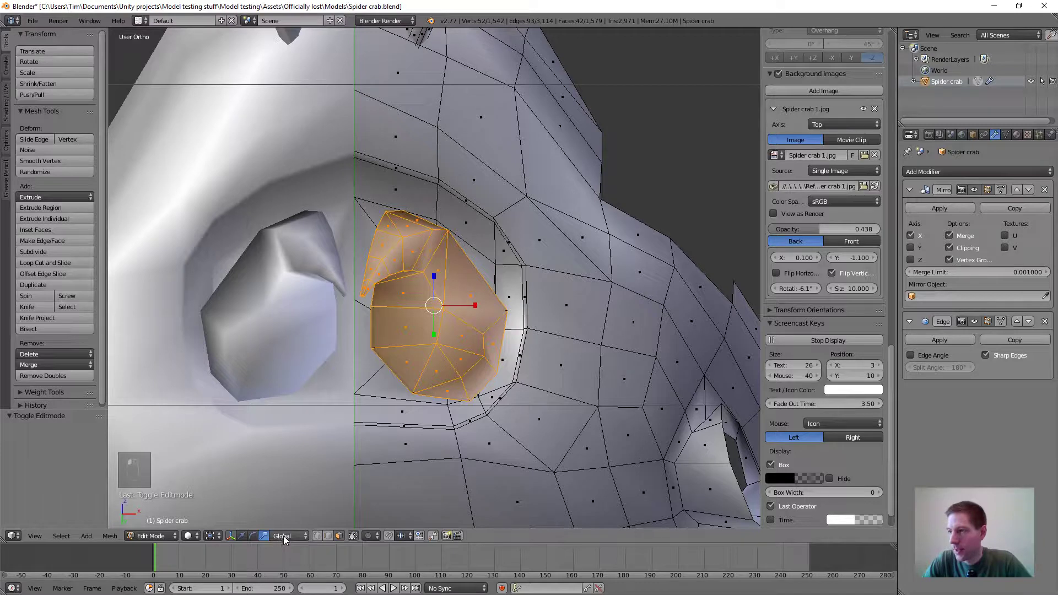
click(285, 535)
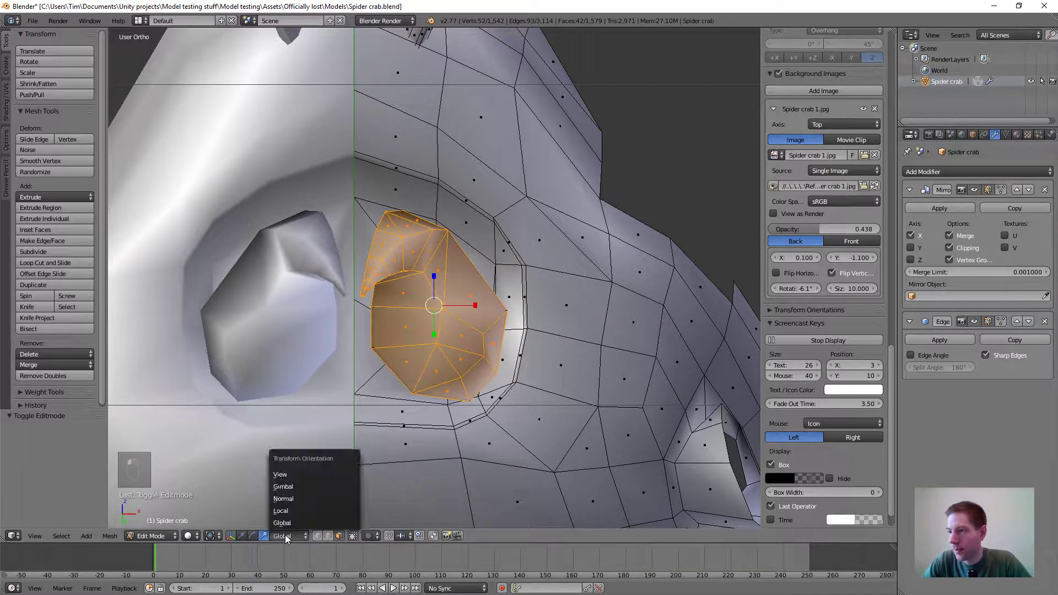
click(287, 498)
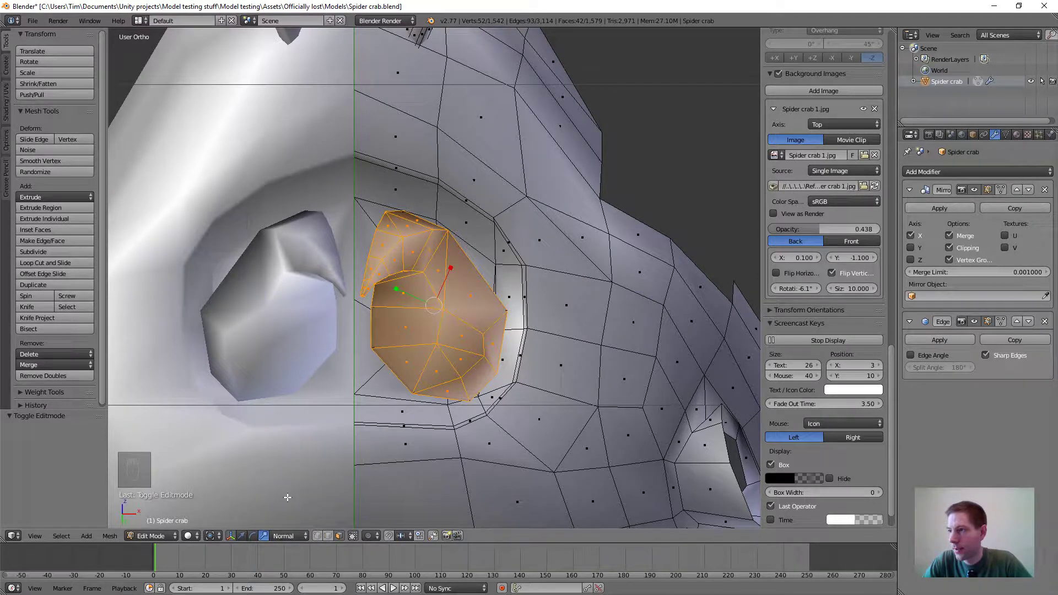
click(283, 535)
click(288, 523)
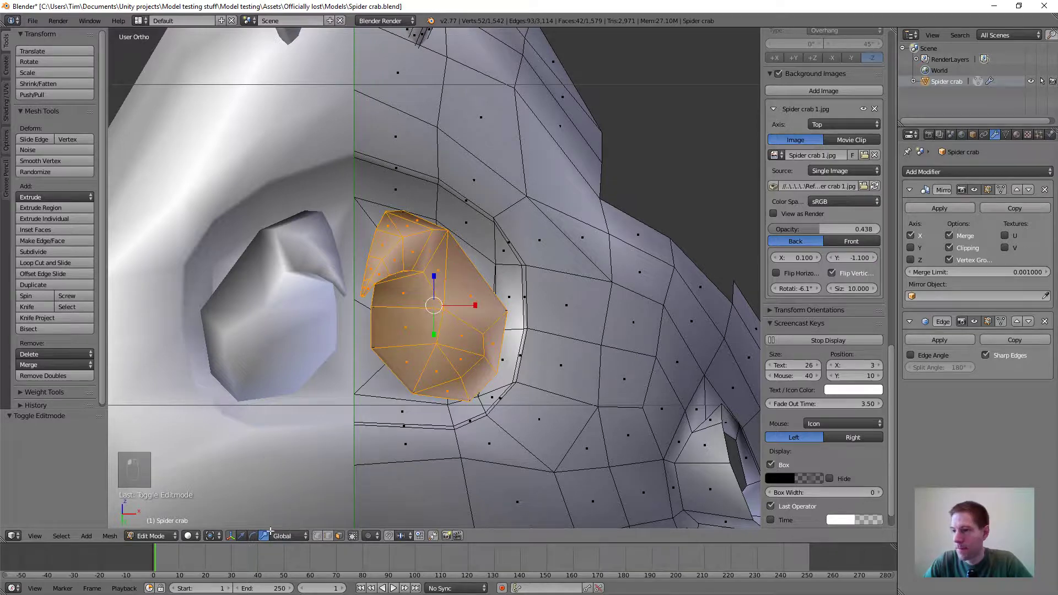
click(241, 536)
Set the transform orientation to View and face the selected mouthpiece squarely from the underside, tilted slightly toward the front
scroll(482, 335, down, 2)
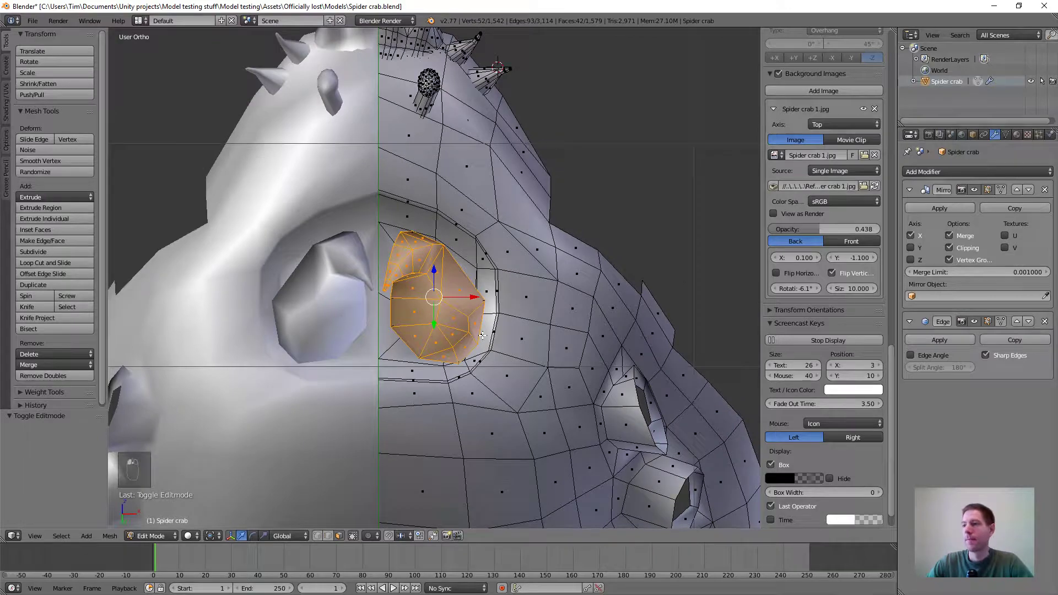
middle_drag(483, 335, 469, 361)
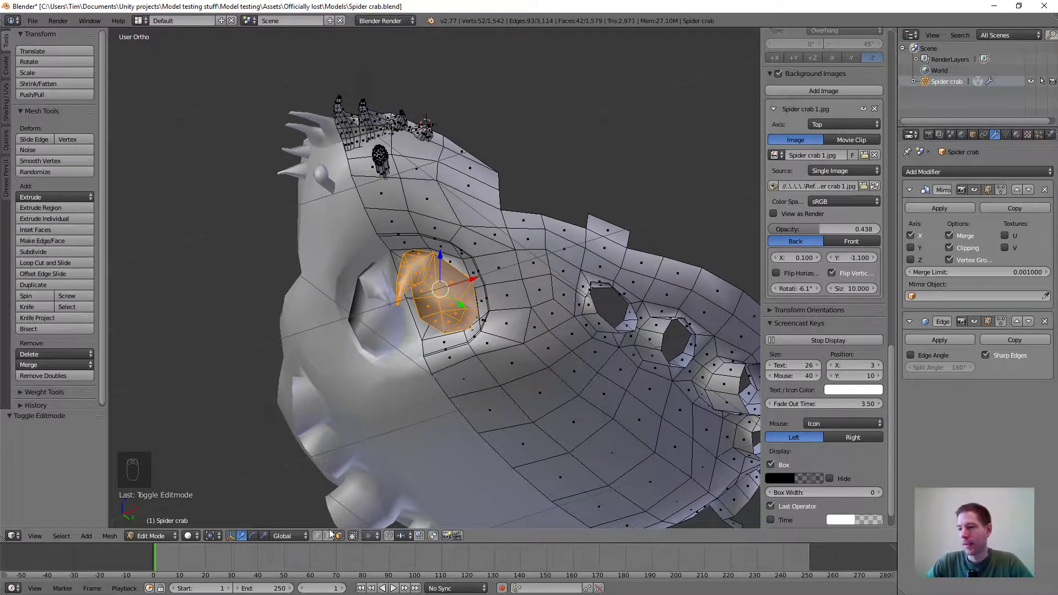
click(289, 535)
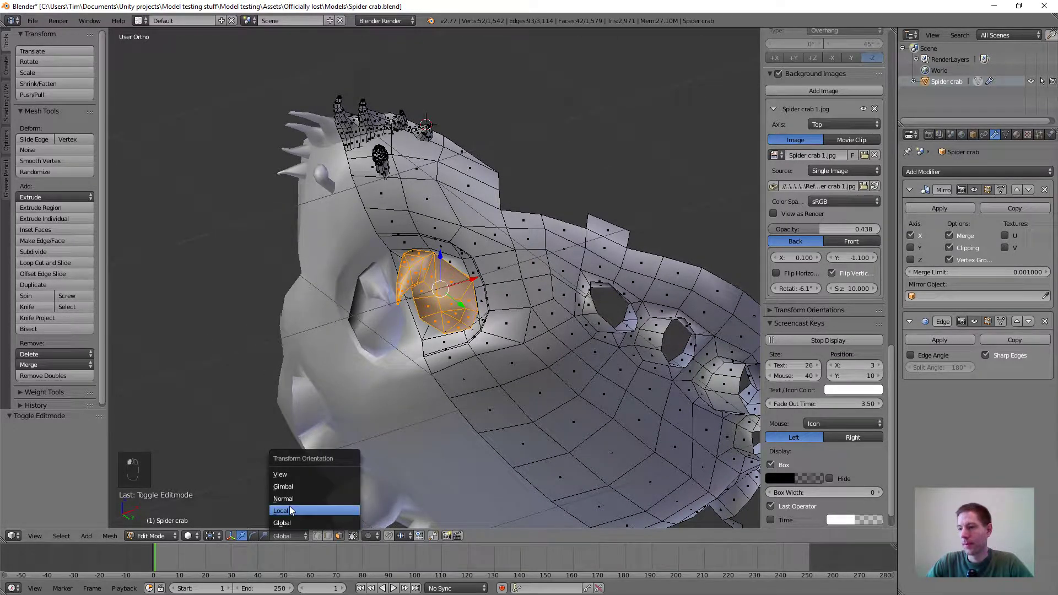
click(292, 474)
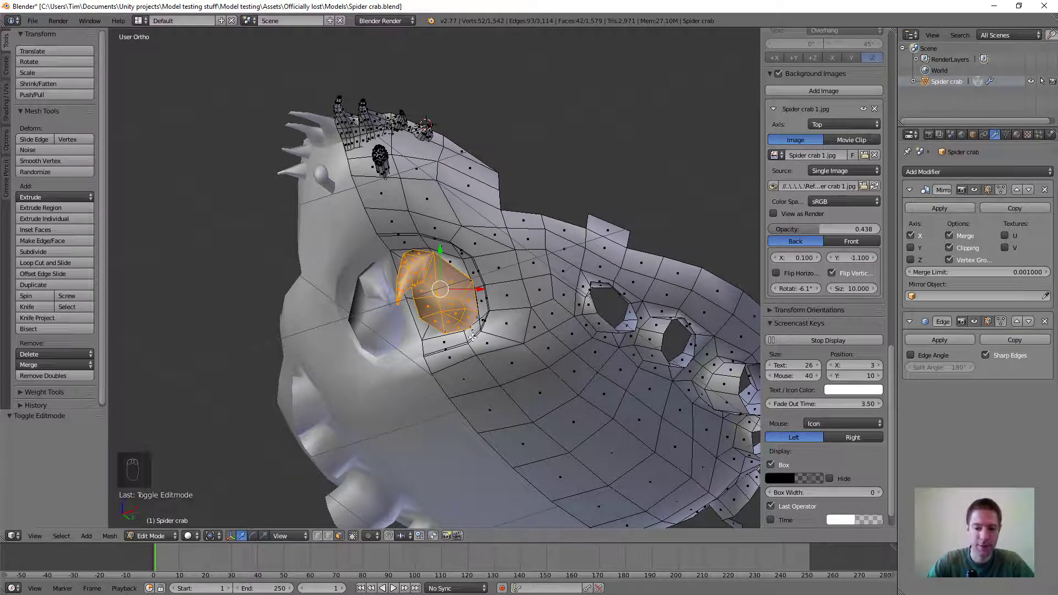
key(ctrl+KP_7)
key(KP_8)
key(KP_8)
key(KP_8)
key(KP_8)
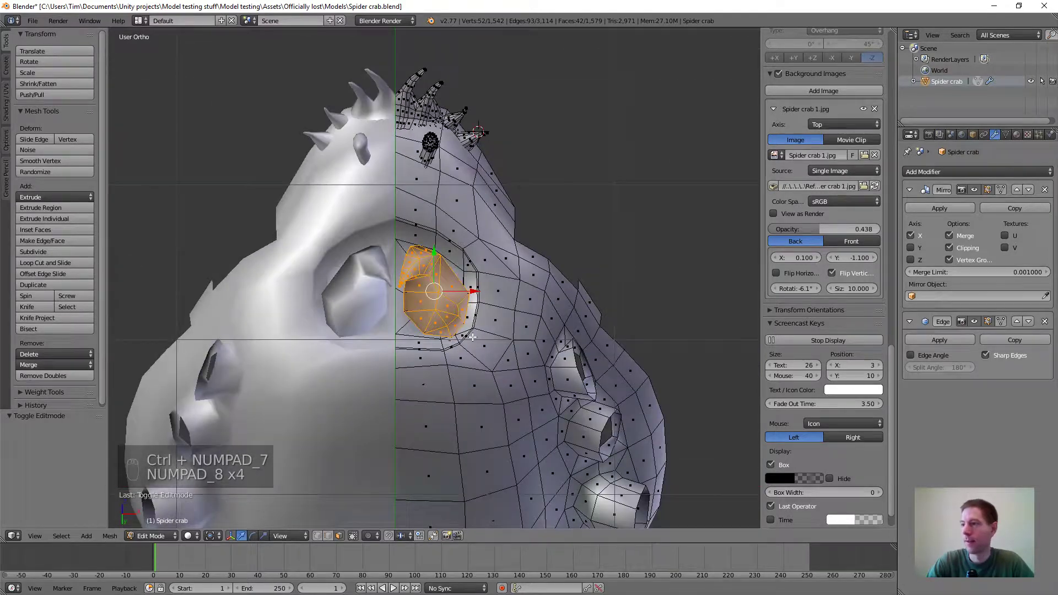
key(KP_8)
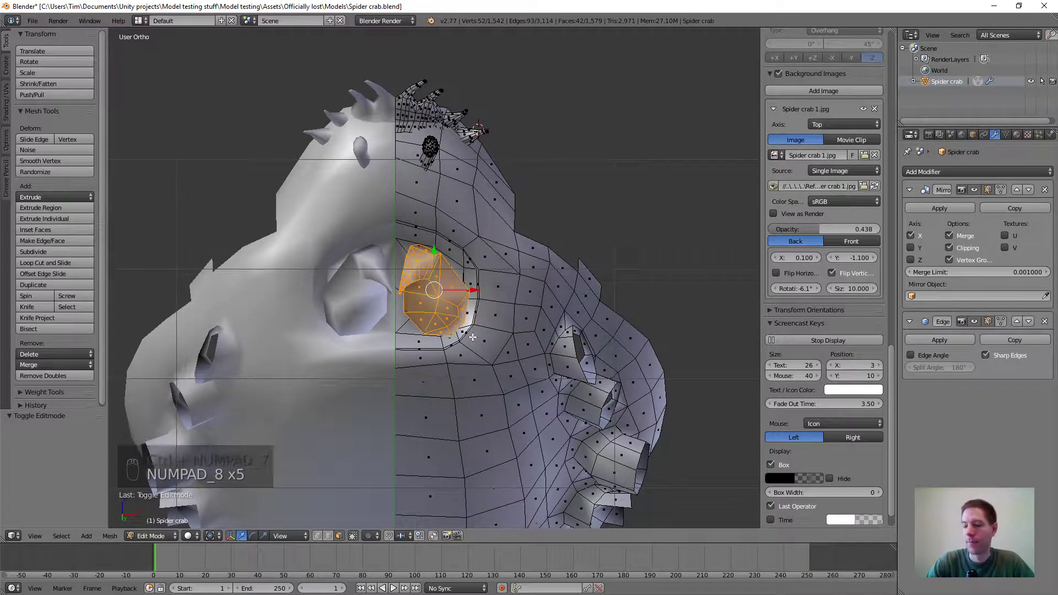
key(KP_2)
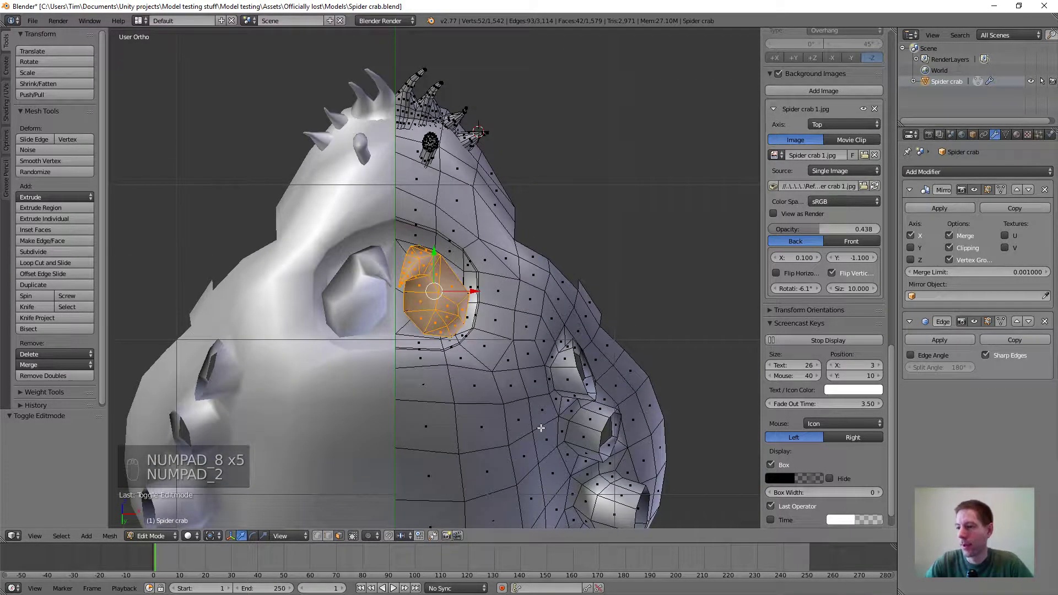
Stretch the selected mouthpiece lengthwise by a factor of about 1.304 along the view's Y axis only
click(263, 536)
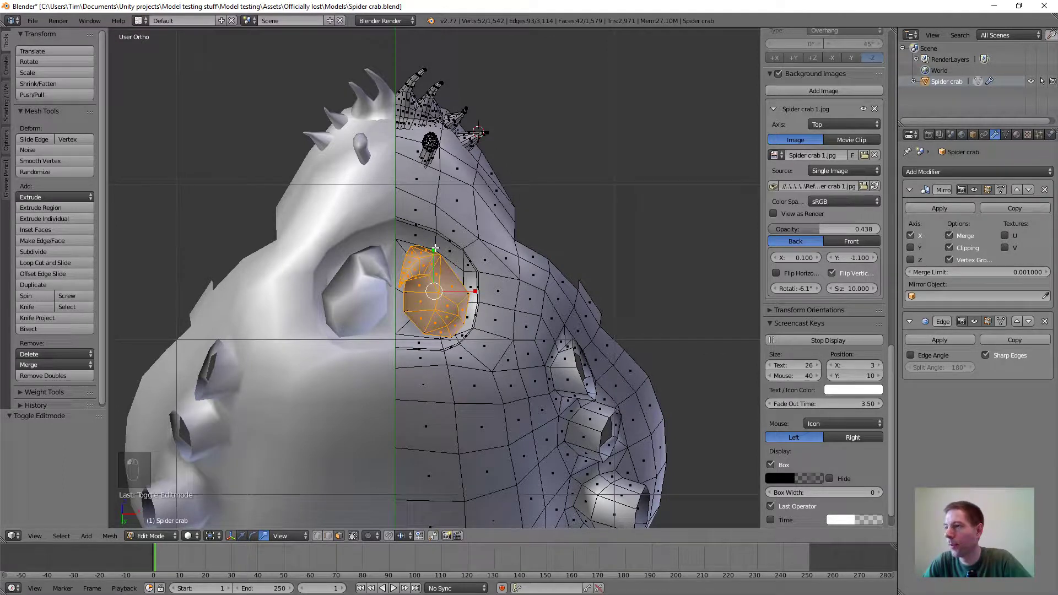
drag(435, 249, 438, 236)
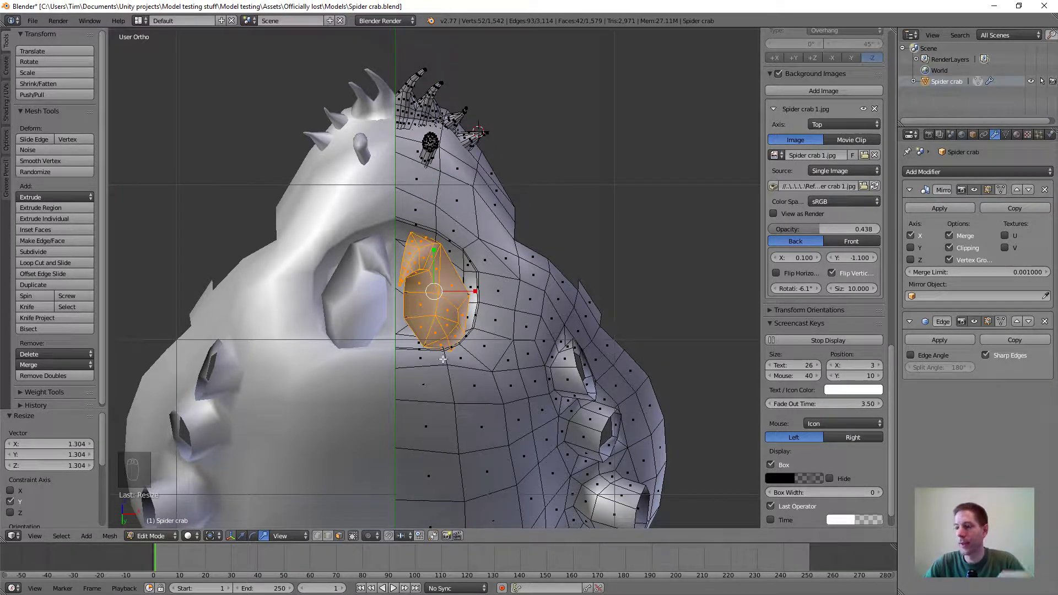
click(242, 535)
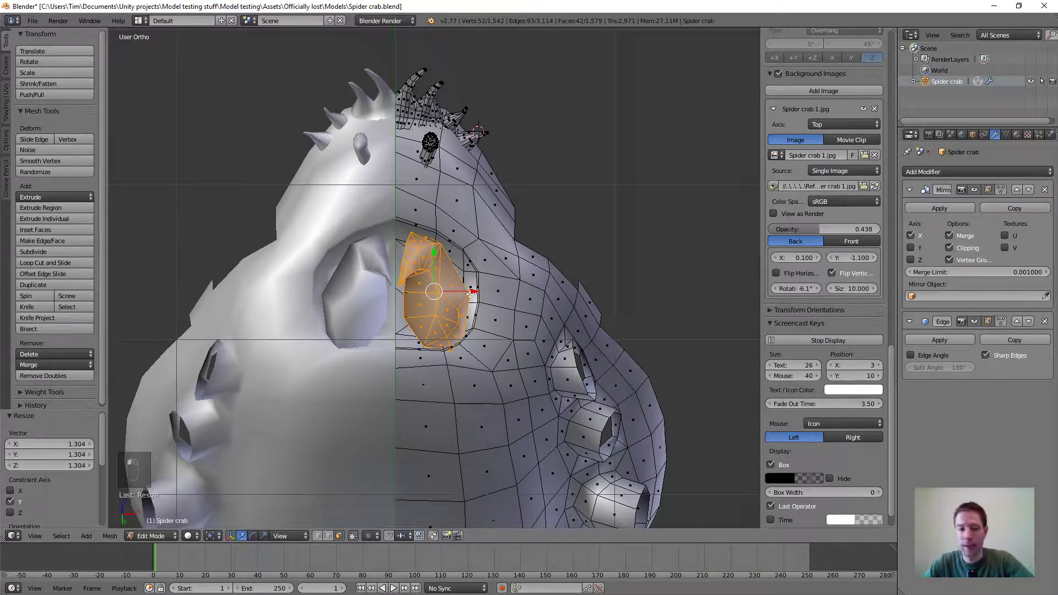
Move the mouthpiece slightly toward the front and centre line of the recess, and rotate it about 5.5° in the view plane
key(g)
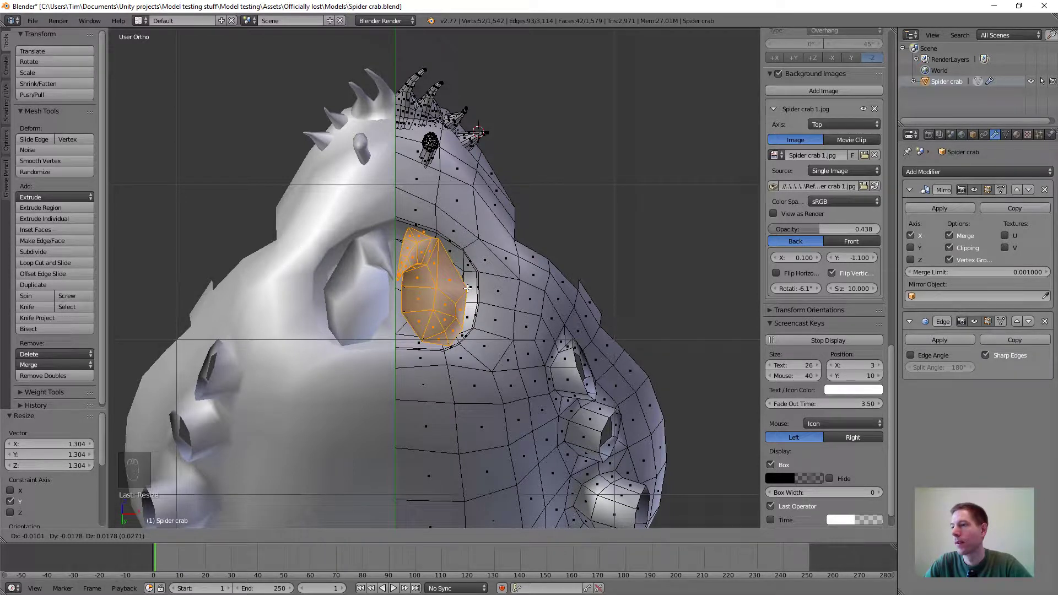
click(468, 288)
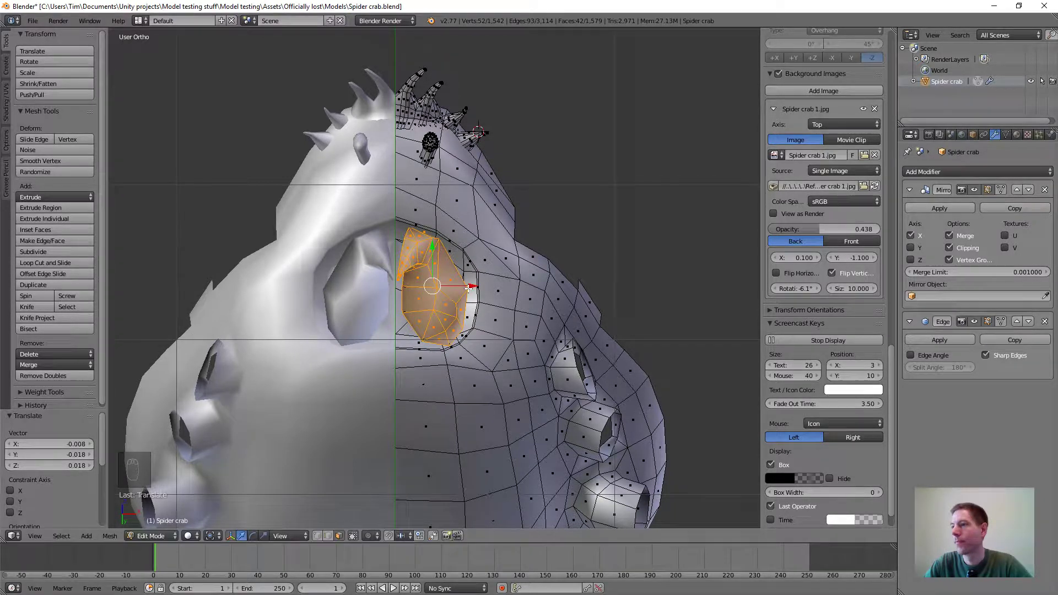
key(r)
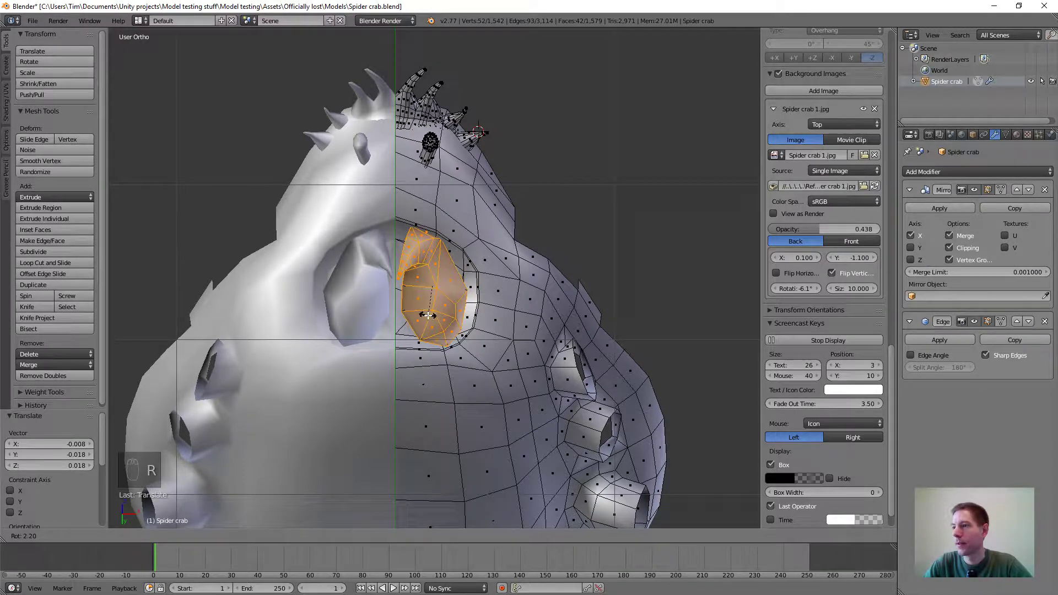
click(441, 314)
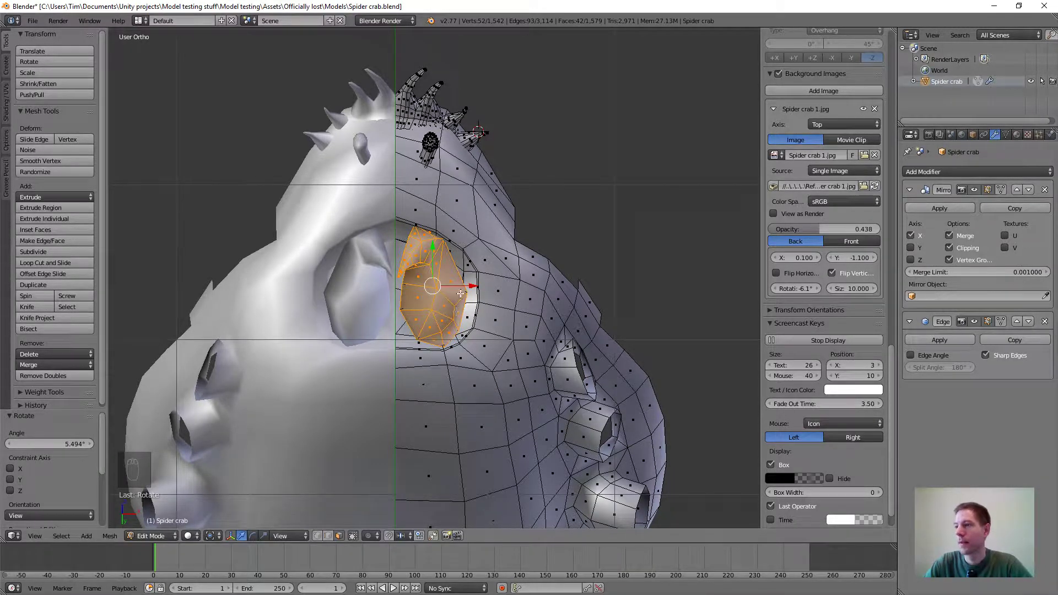
Restore the Global transform orientation and move the narrow rim face at the recess's front edge about 0.02 units forward, away from the mouthpiece
middle_drag(460, 293, 443, 233)
scroll(443, 233, up, 1)
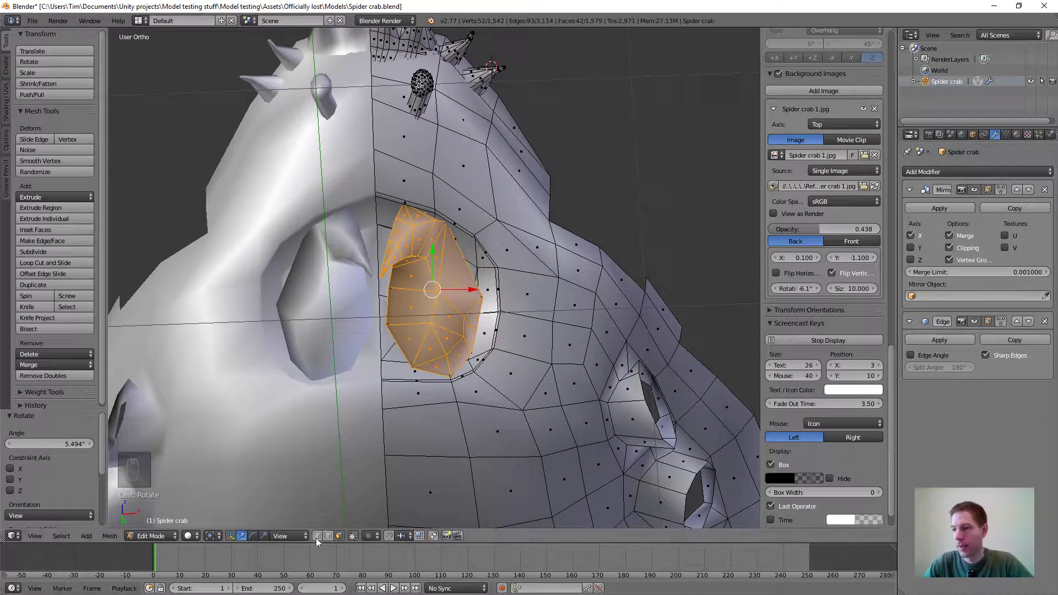
click(282, 539)
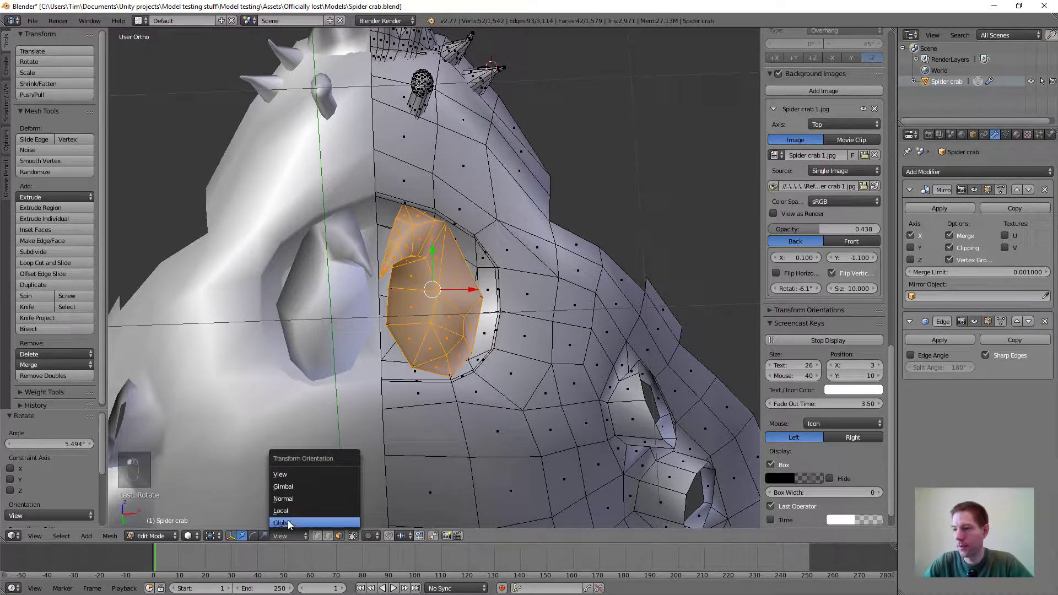
click(286, 479)
middle_drag(419, 243, 410, 204)
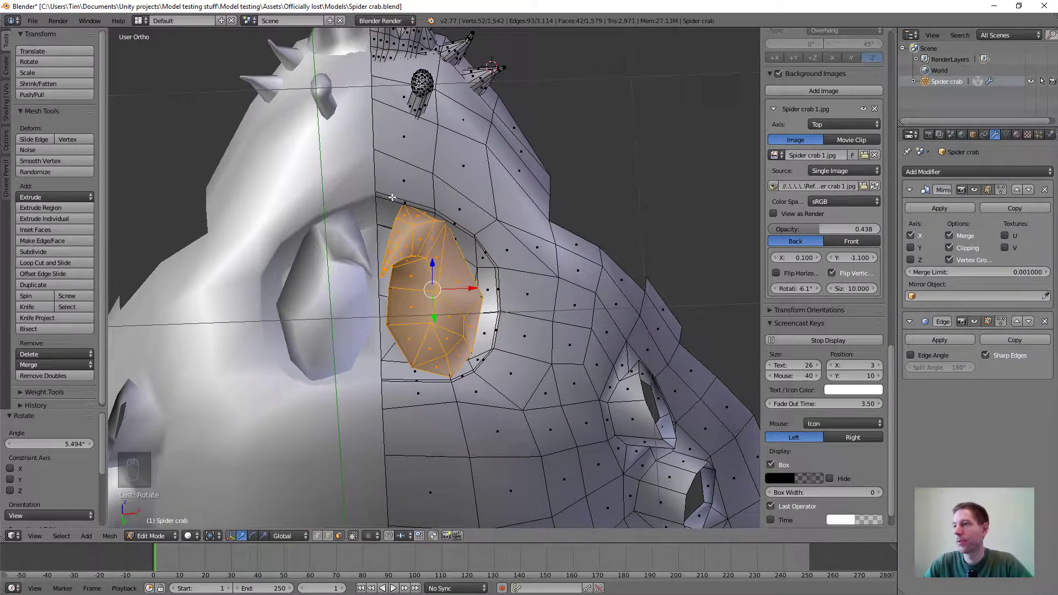
right_click(395, 200)
key(g)
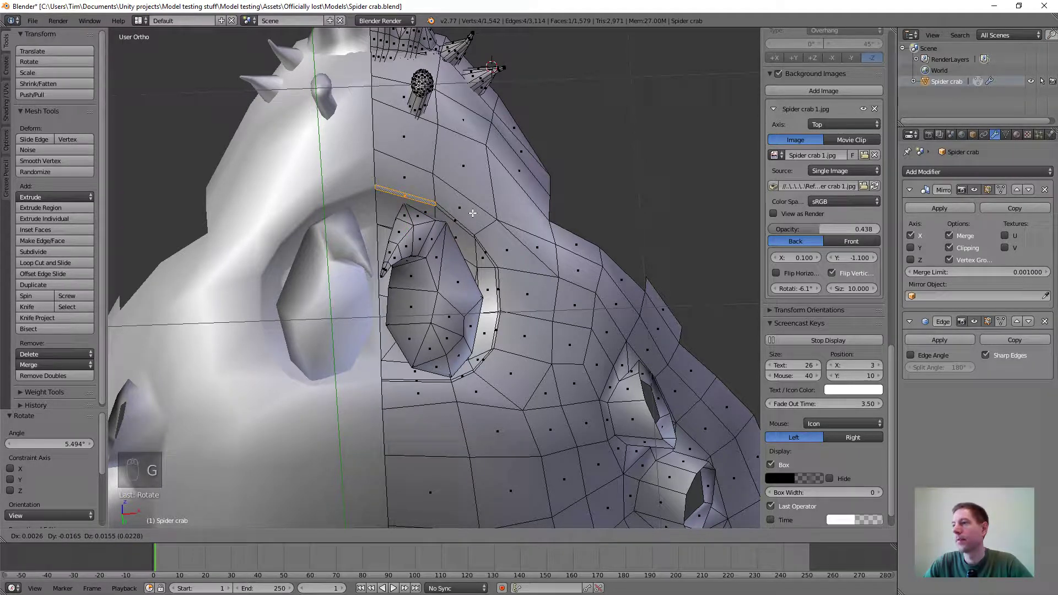
click(472, 213)
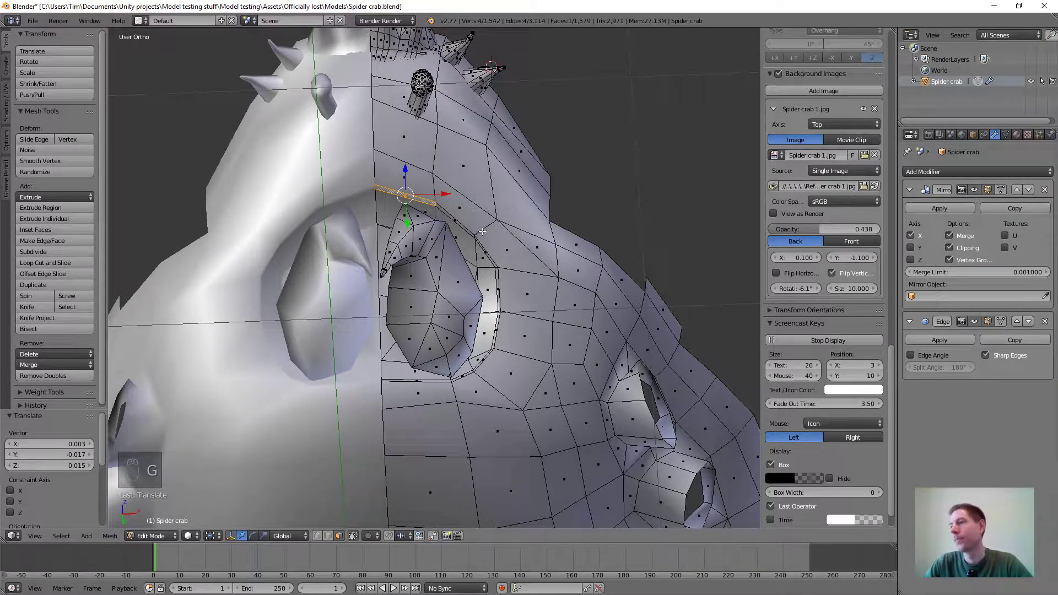
Switch to vertex selection and move the inner rim vertex at the recess's front outer corner about 0.01 units toward the centre line and front
click(327, 537)
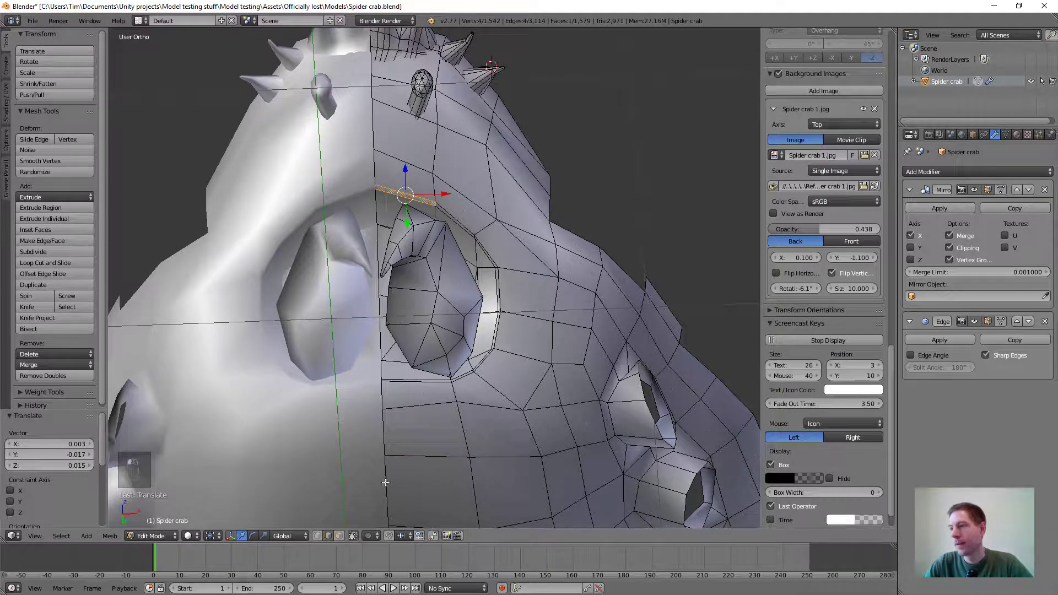
click(318, 537)
scroll(496, 231, up, 2)
right_click(493, 222)
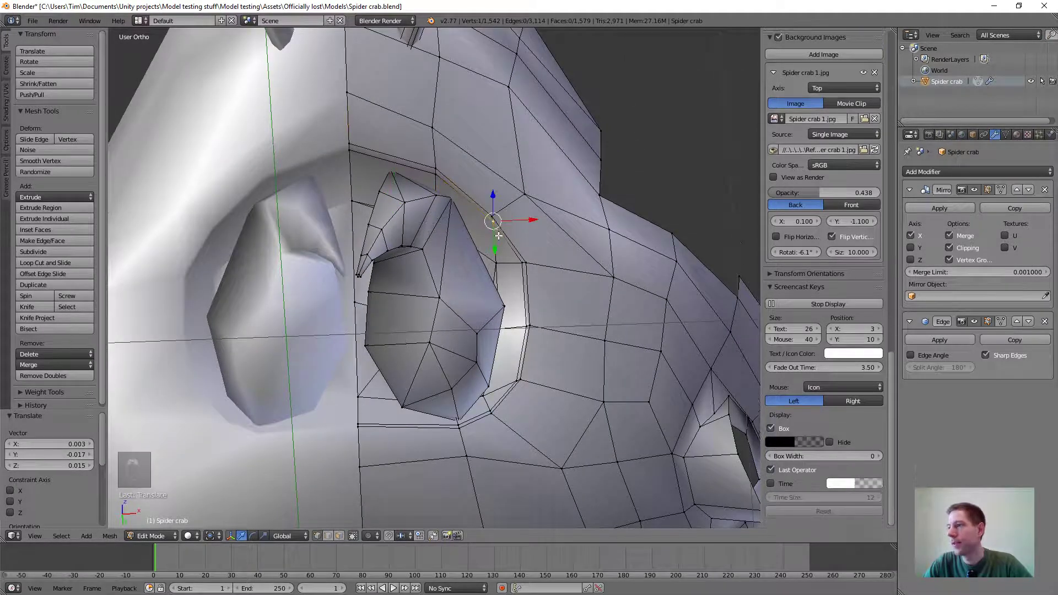
key(g)
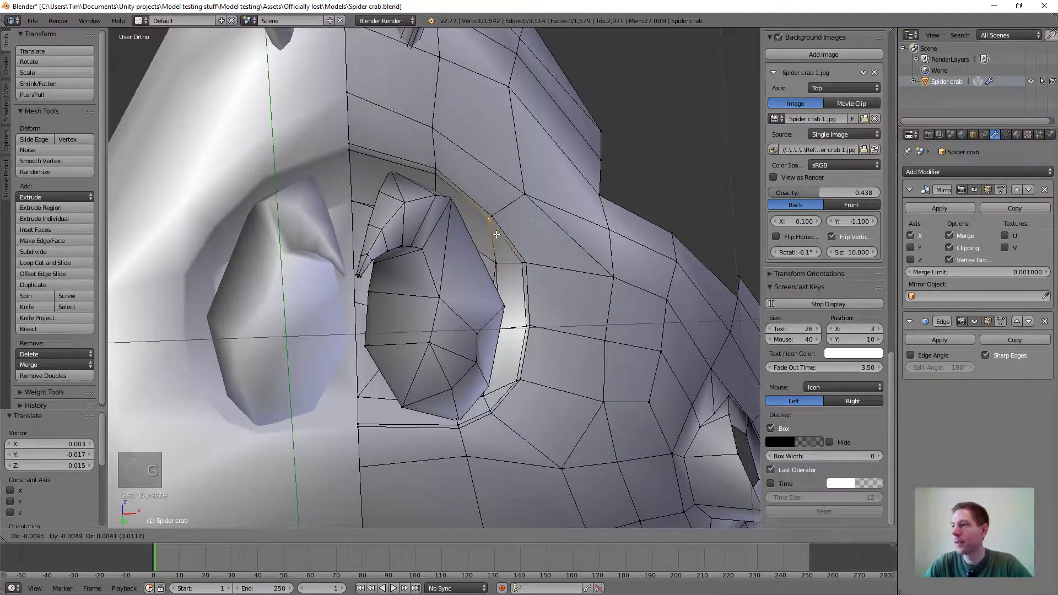
click(497, 235)
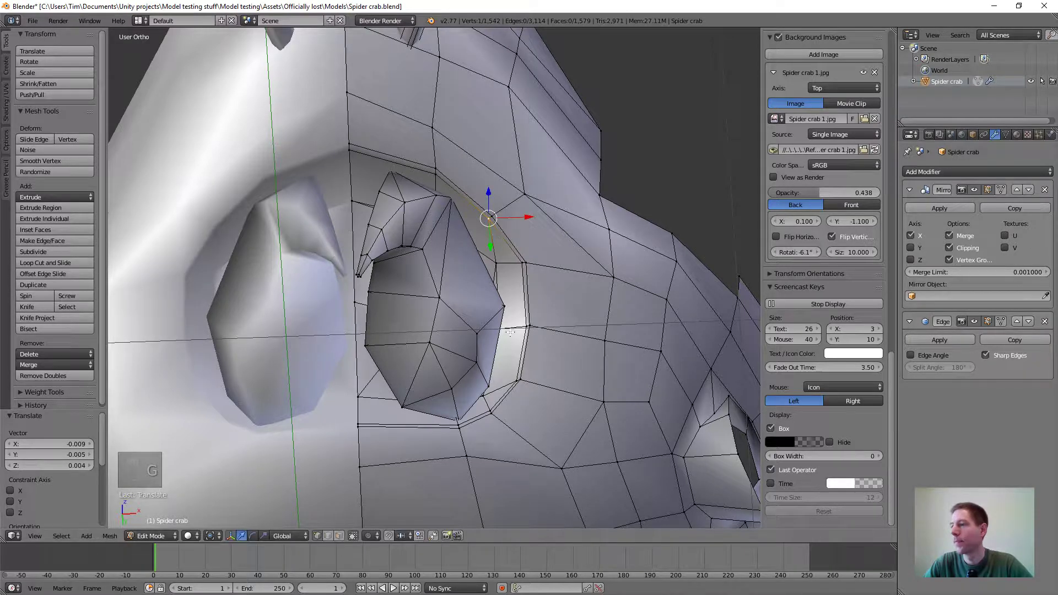
Nudge the inner rim vertices at the recess's rear outer corner and beside its front edge slightly forward to even out the rim
right_click(517, 379)
key(g)
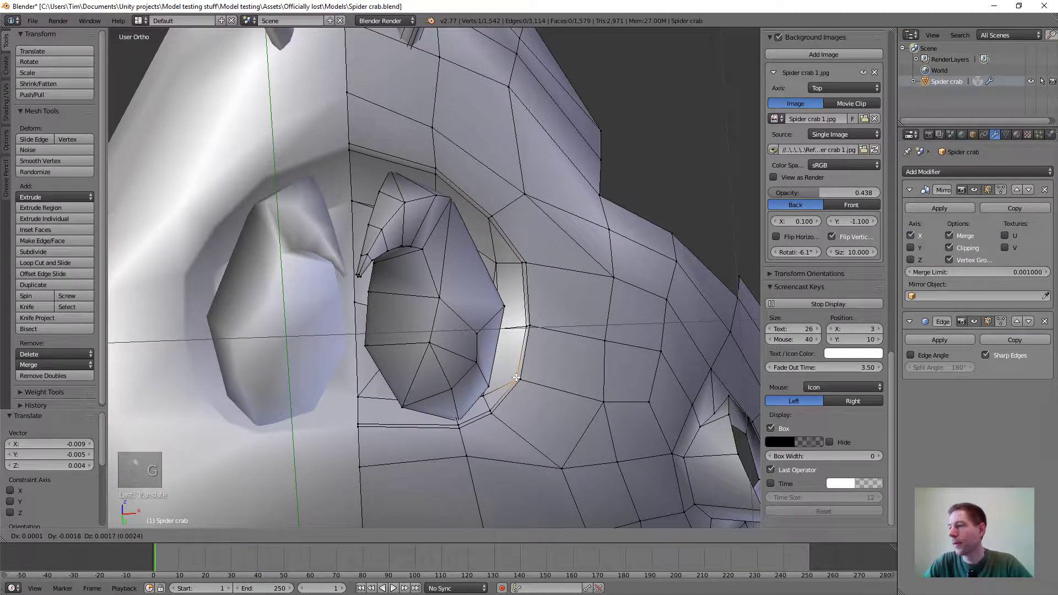
click(518, 378)
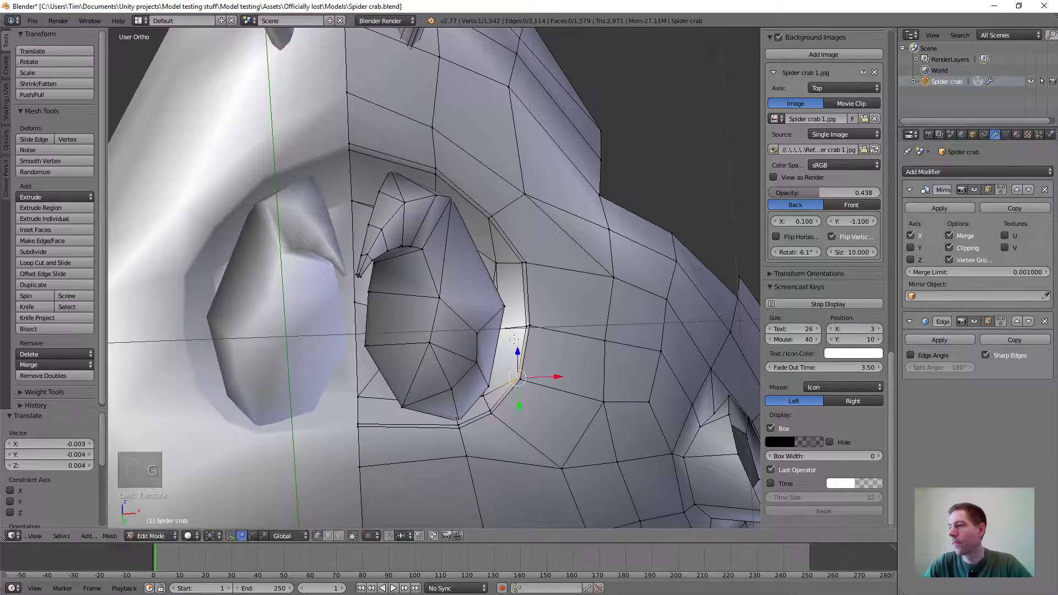
right_click(436, 174)
key(g)
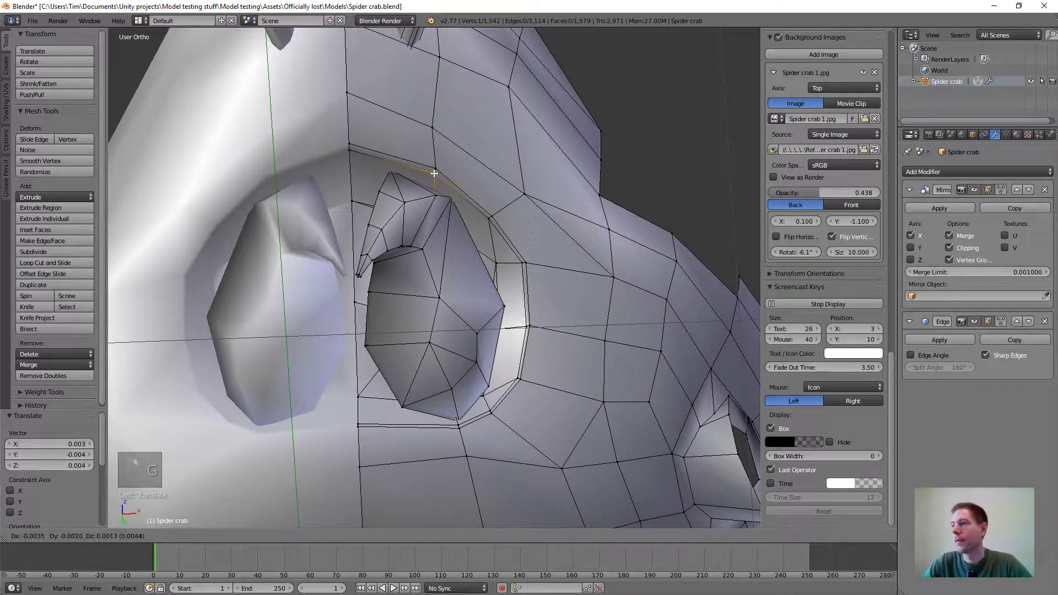
click(433, 173)
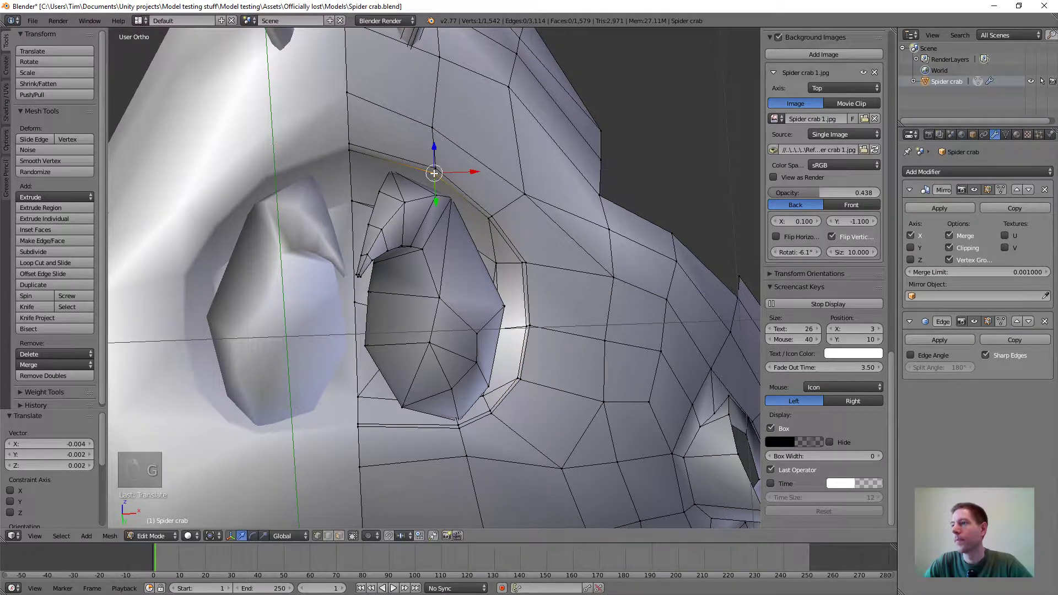
Move the two rim vertex pairs on the recess's front outer side toward the centre line, about 0.02 and 0.05 units
right_click(492, 216)
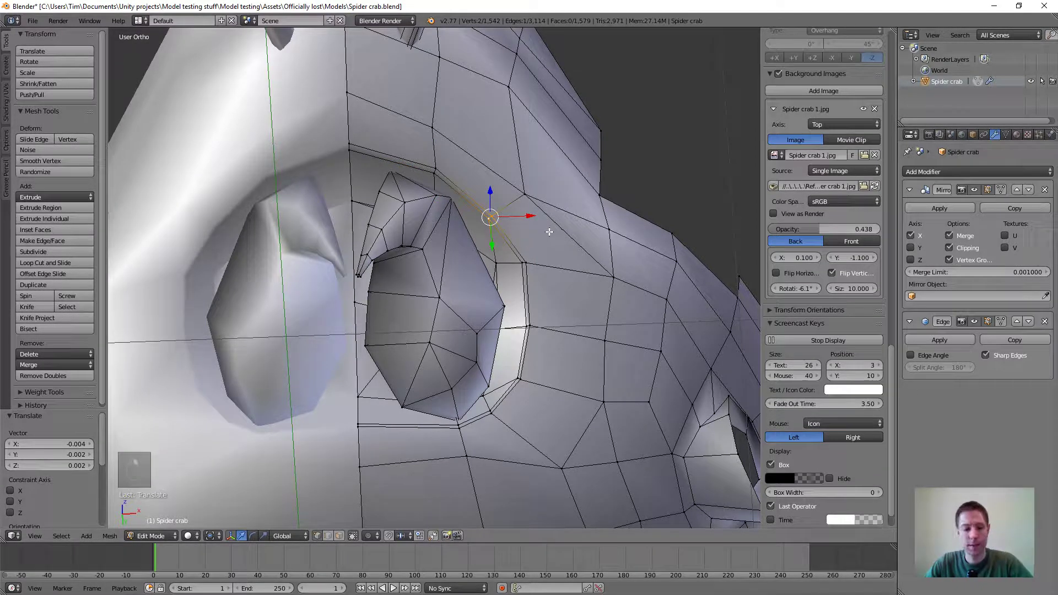
key(g)
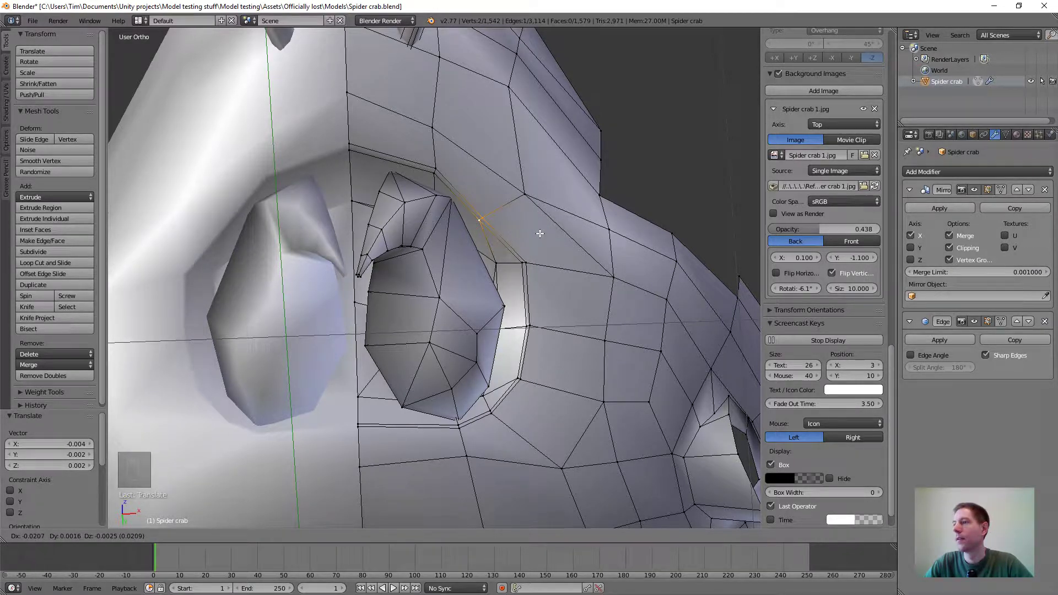
click(539, 233)
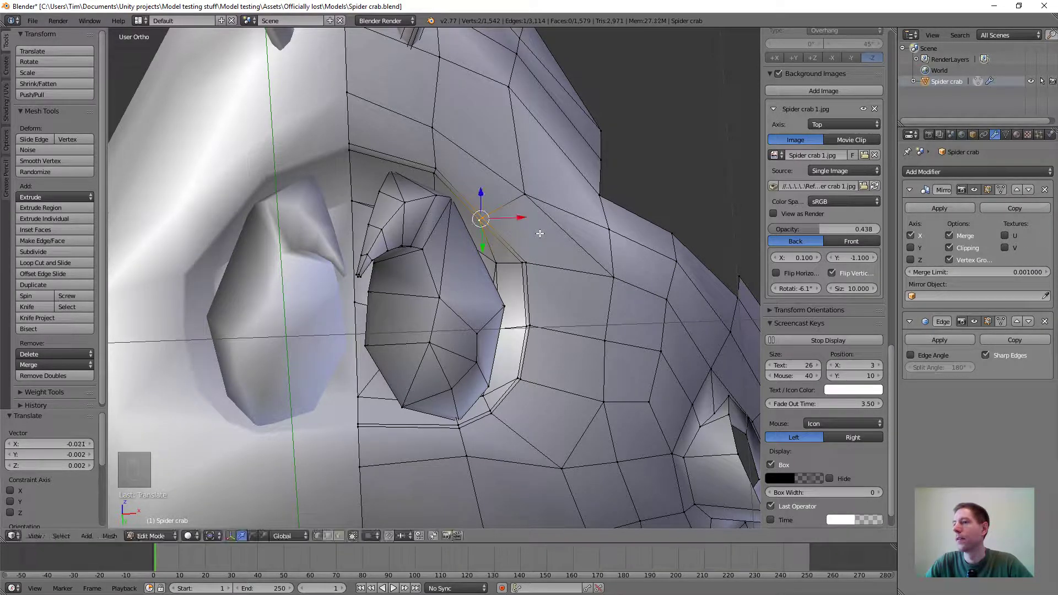
right_click(525, 264)
key(g)
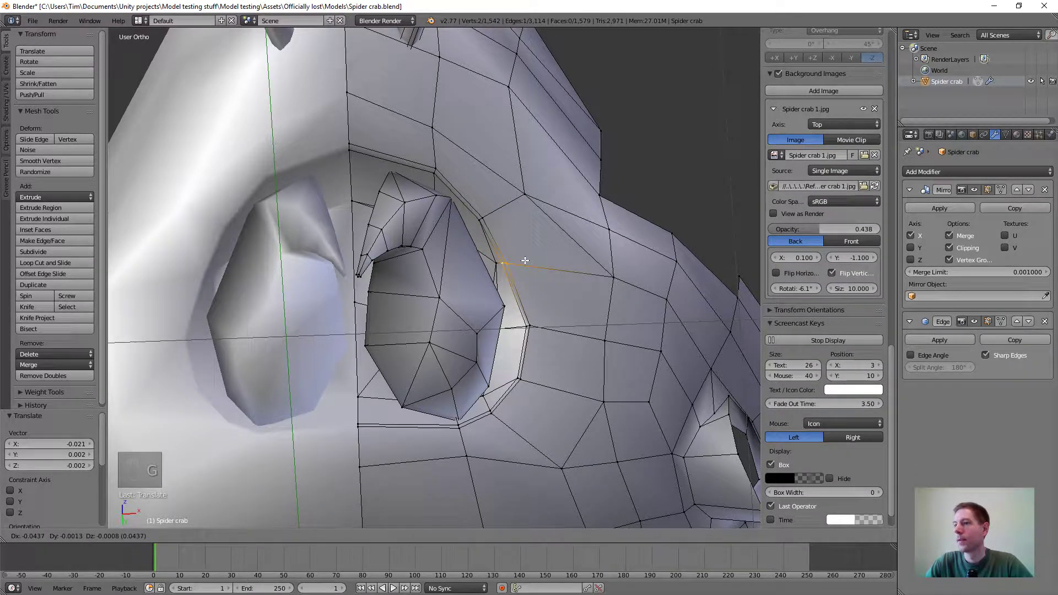
click(521, 260)
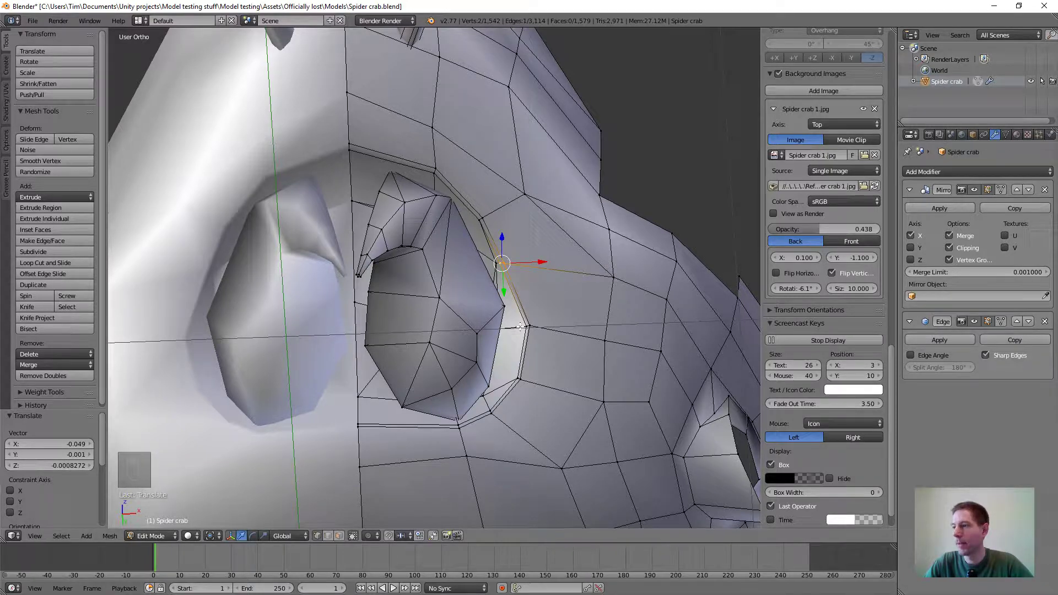
Pull the rim vertex pairs along the recess's outer side and rear outer corner inward and forward, about 0.04, 0.03 and 0.015 units
right_click(524, 326)
key(g)
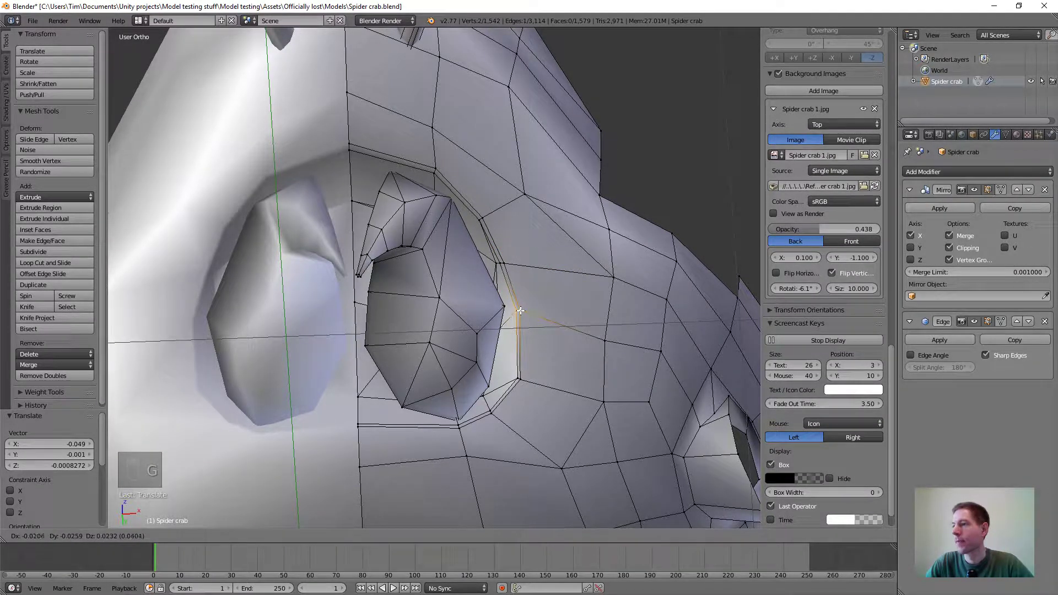
click(520, 310)
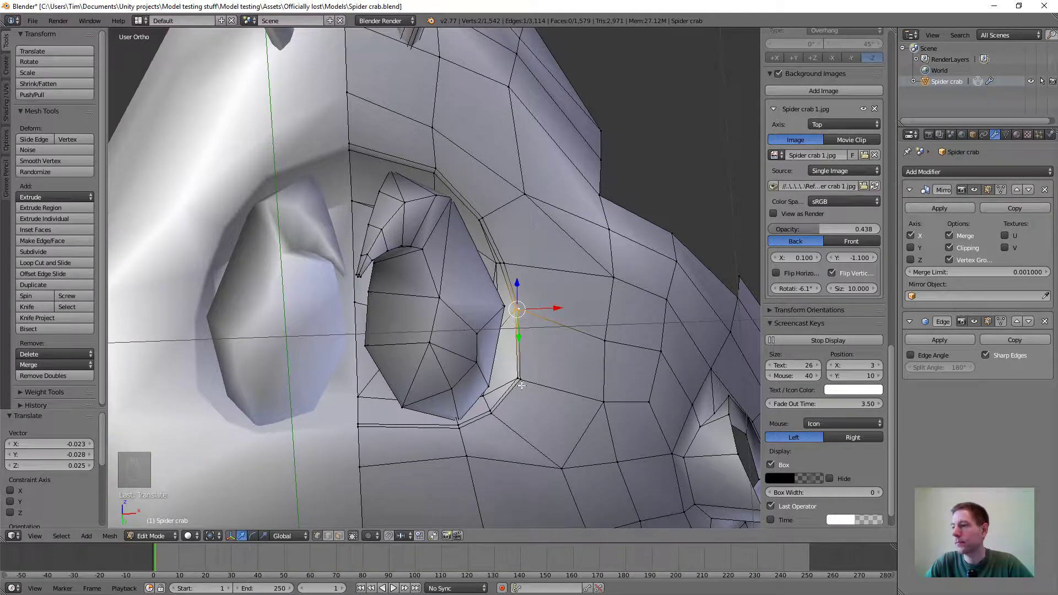
right_click(519, 379)
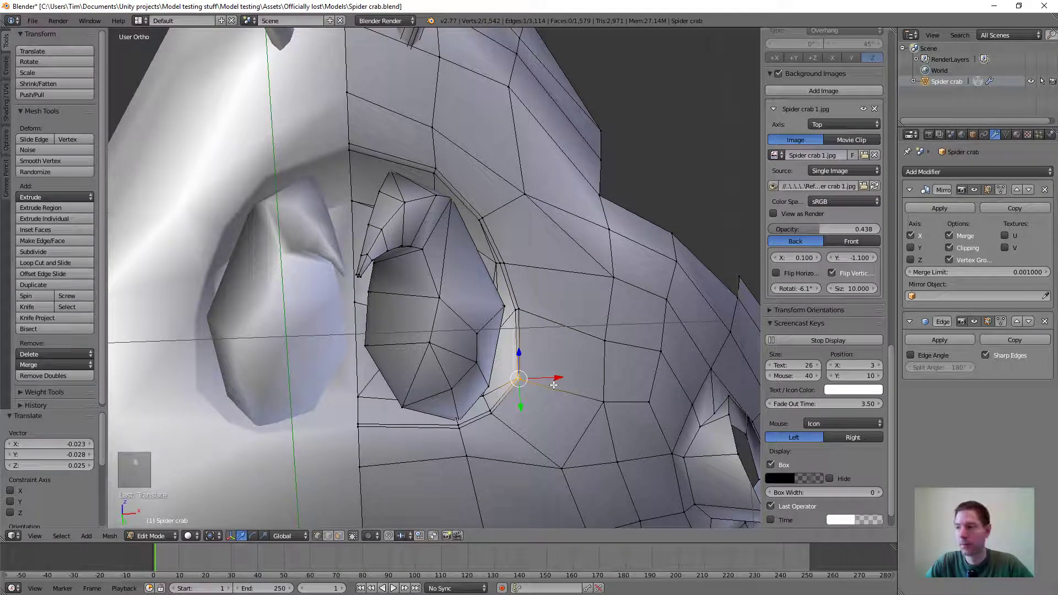
key(g)
click(544, 374)
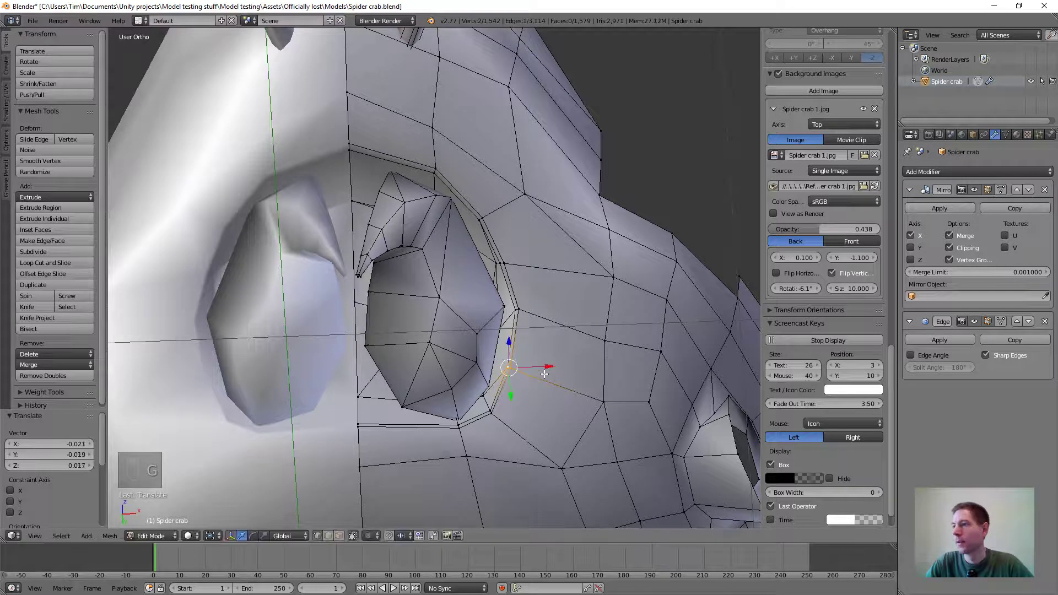
right_click(492, 415)
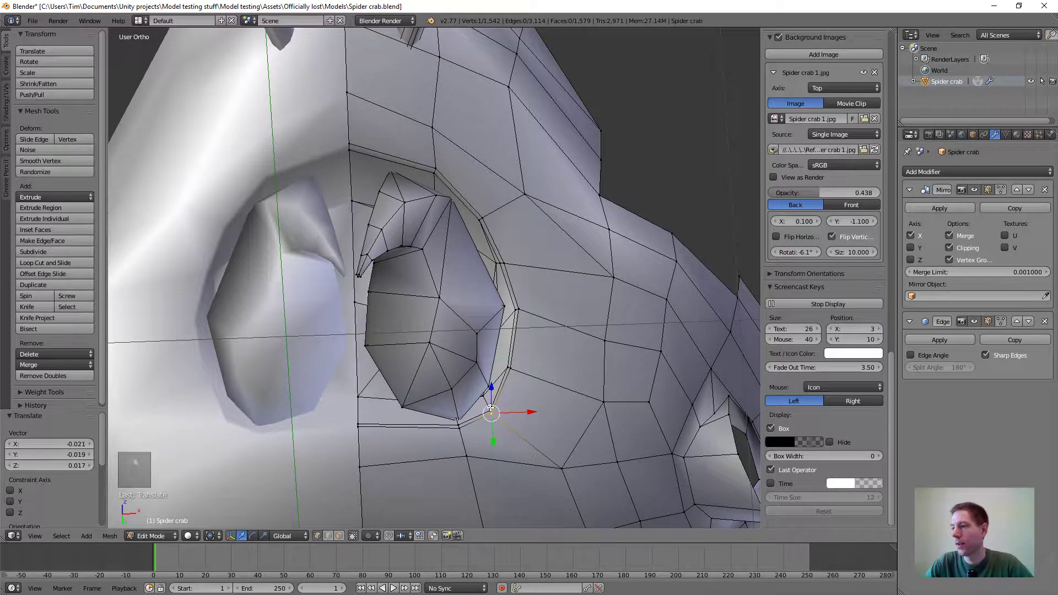
key(g)
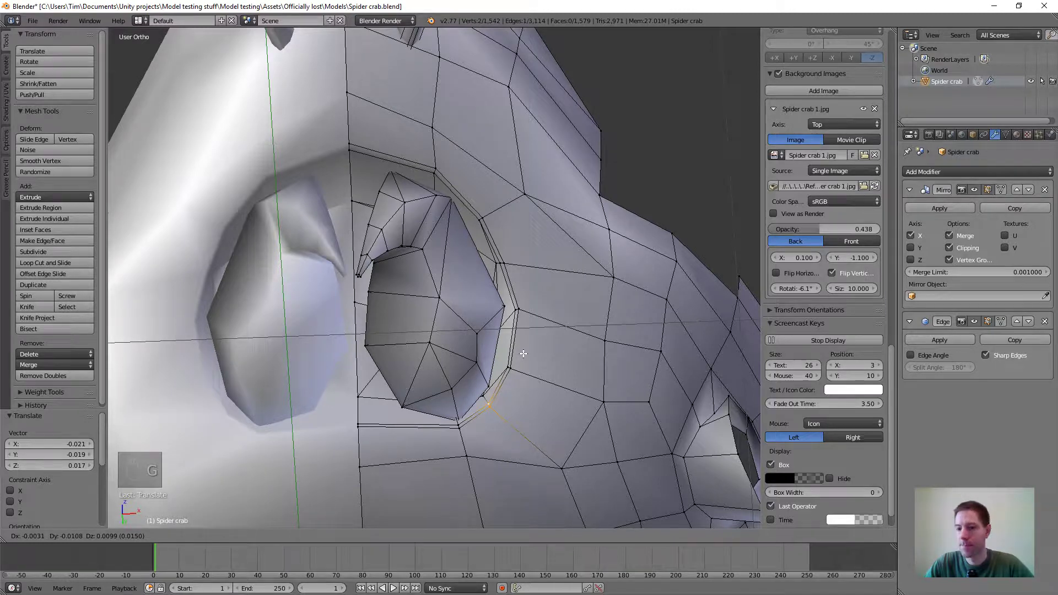
click(522, 354)
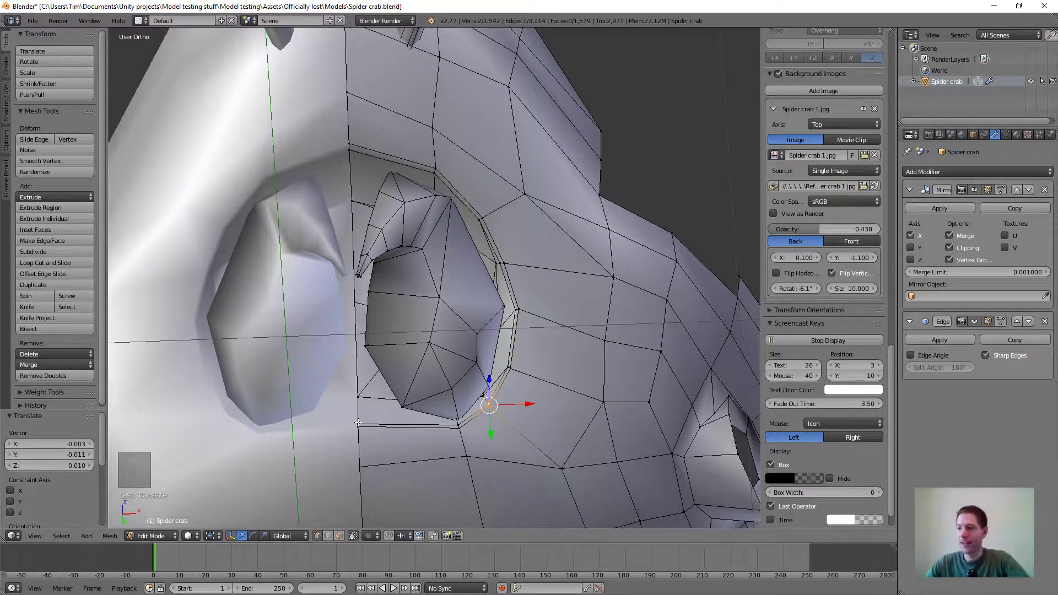
Move the outer rim vertices of the recess's rear edge about 0.01 units rearward, and the body vertex behind them about 0.035 units rearward
right_click(460, 425)
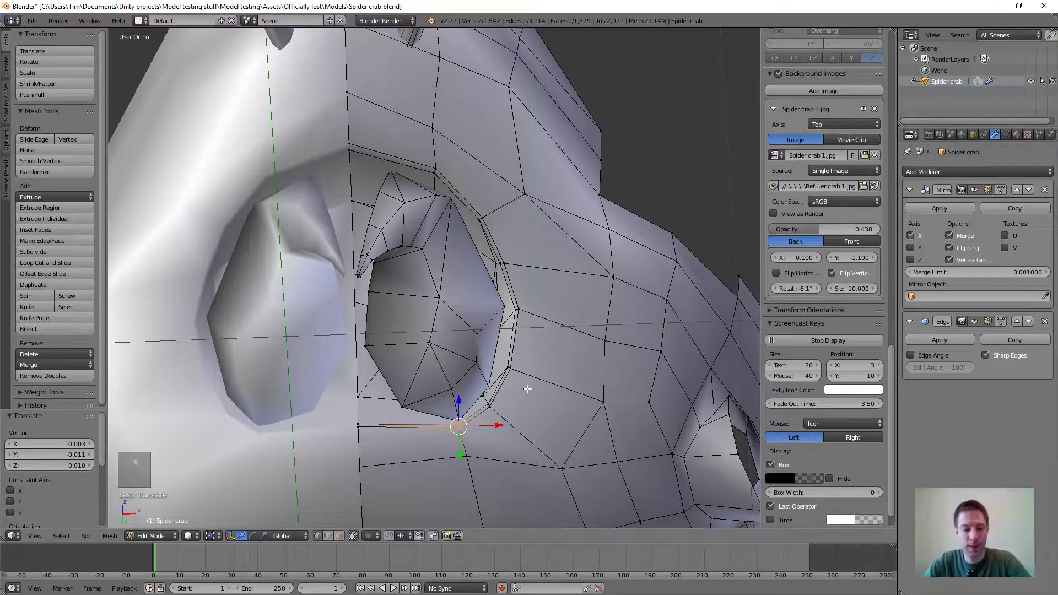
key(g)
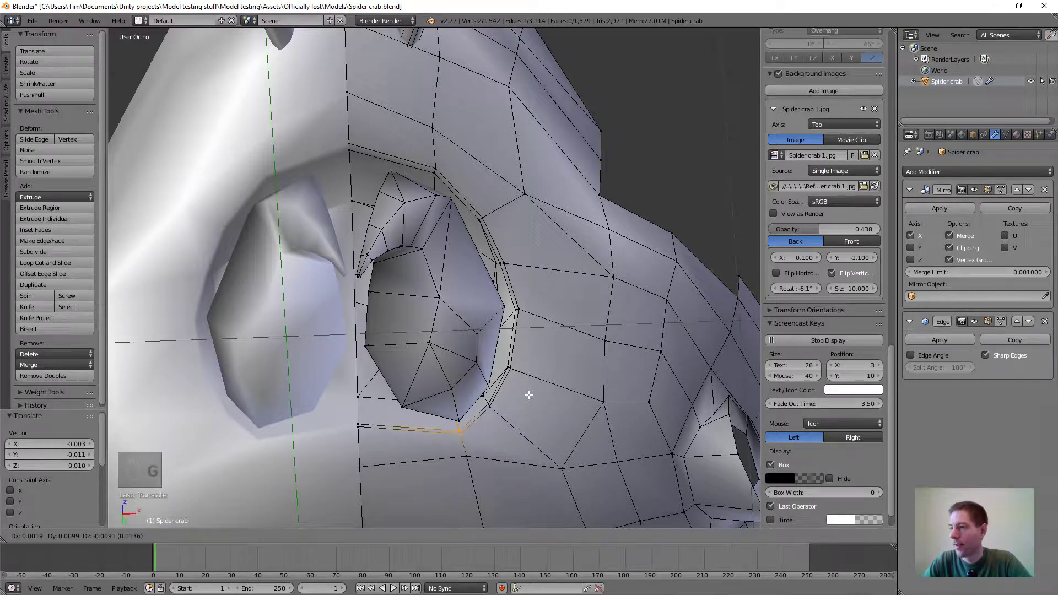
click(529, 395)
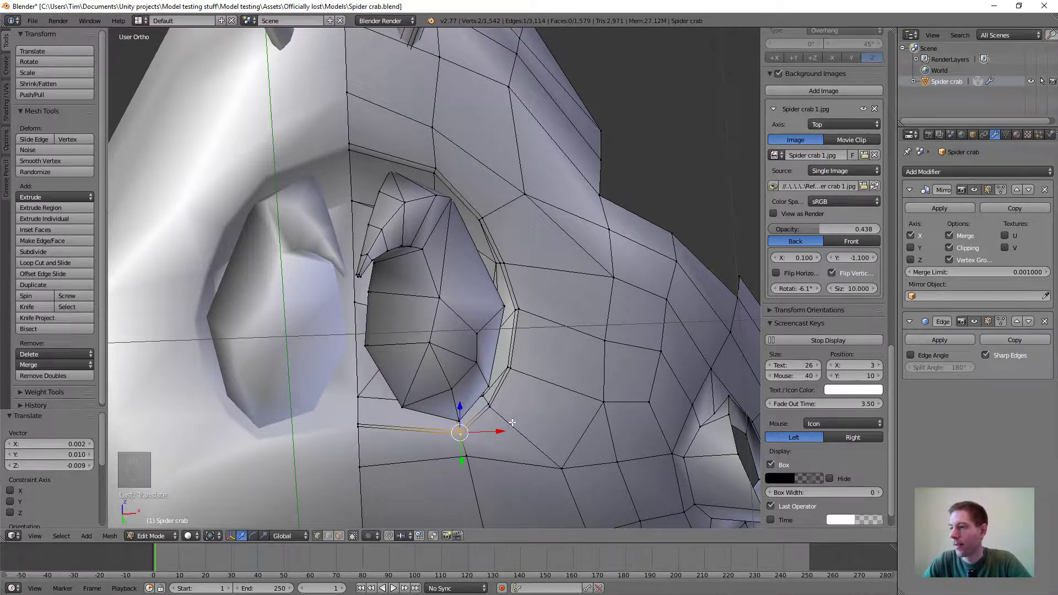
right_click(465, 458)
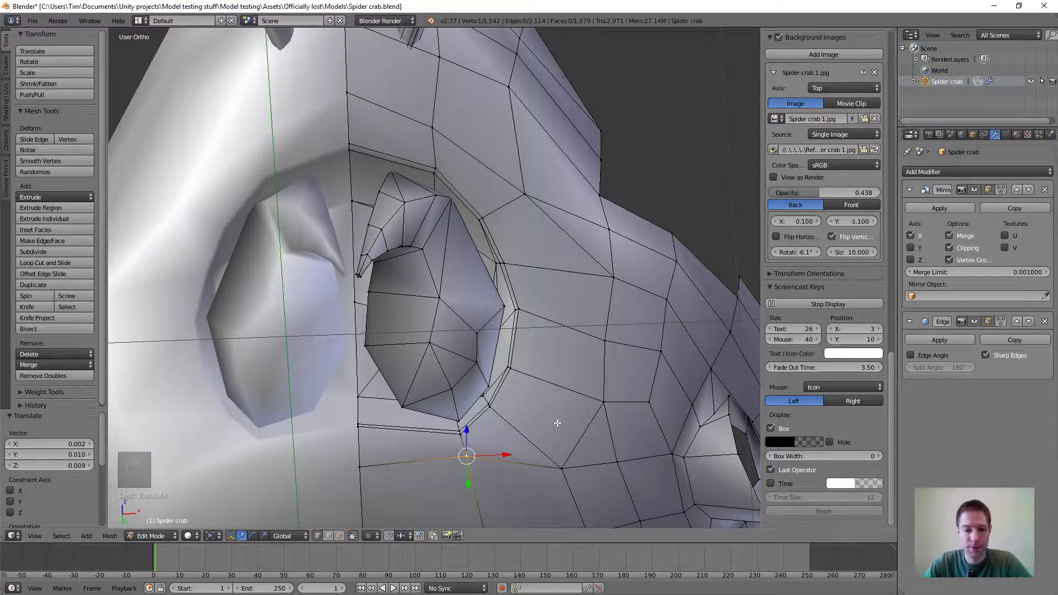
key(g)
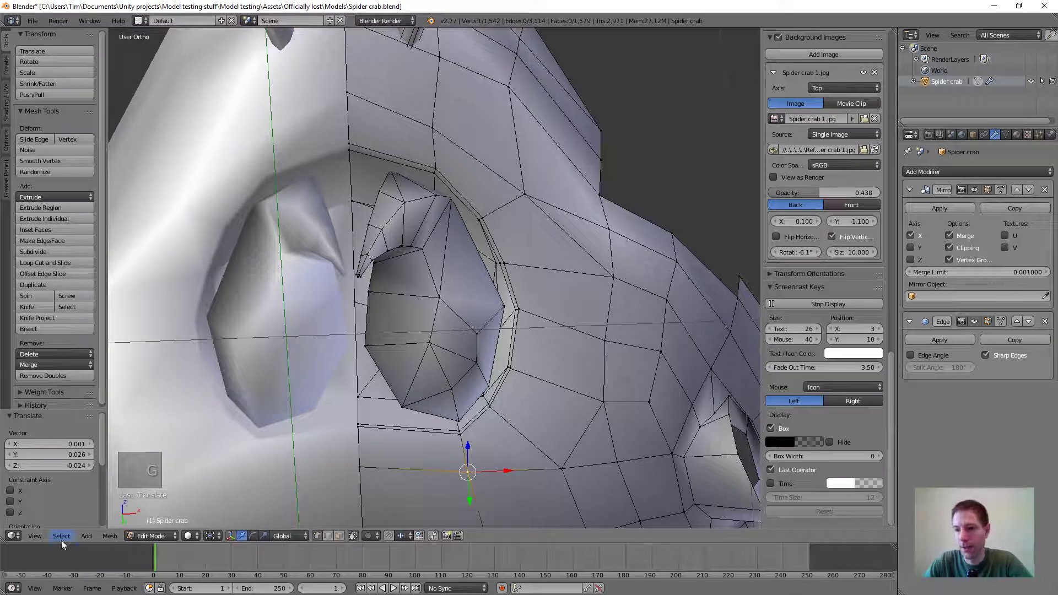
Try selecting a random 50% of the mesh twice and scaling the selection, and clear the selection
click(61, 536)
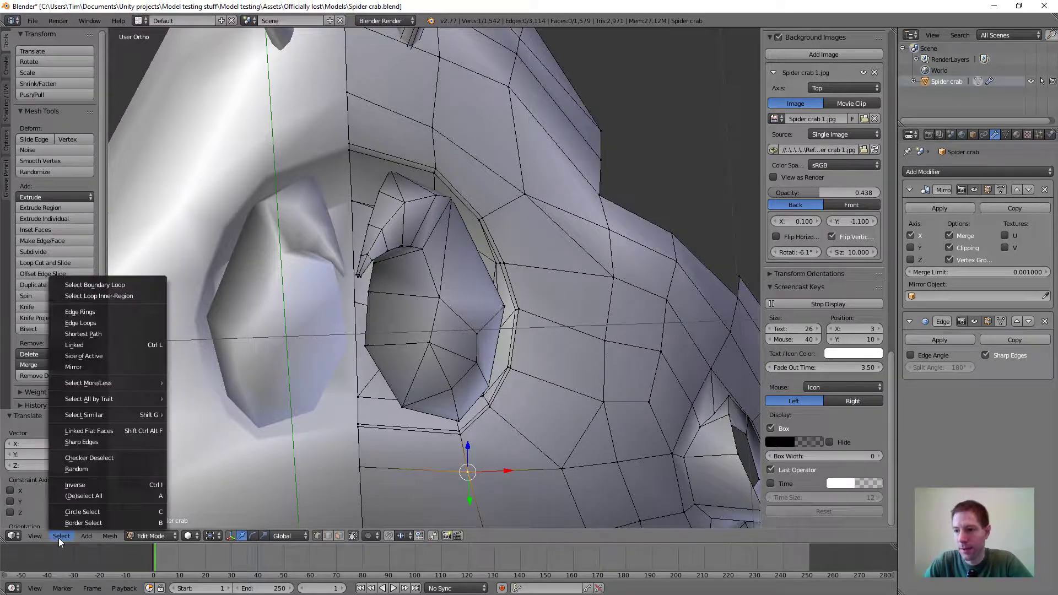
click(76, 468)
scroll(299, 413, down, 5)
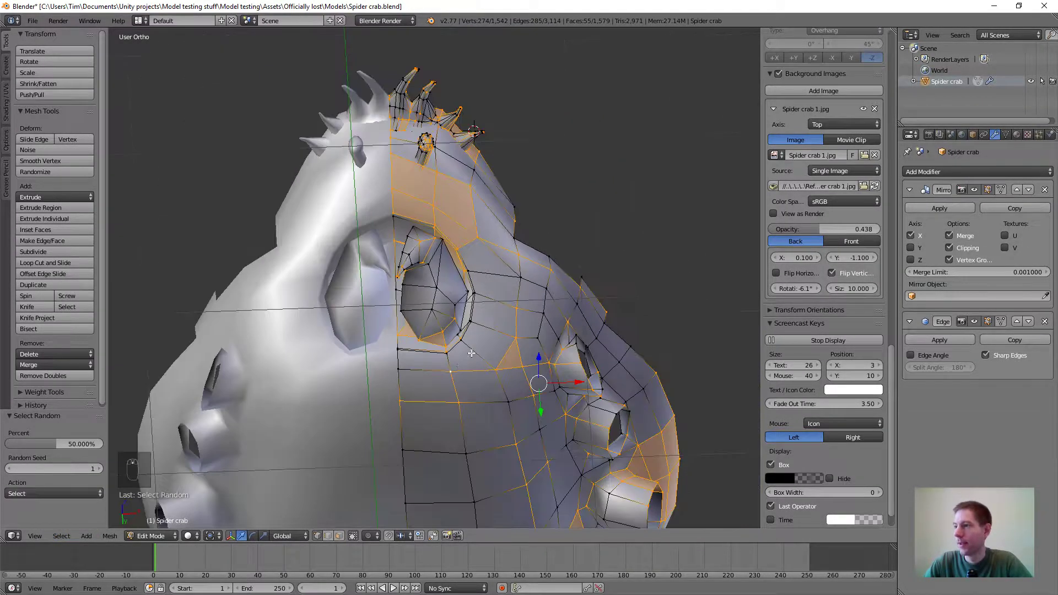
click(58, 537)
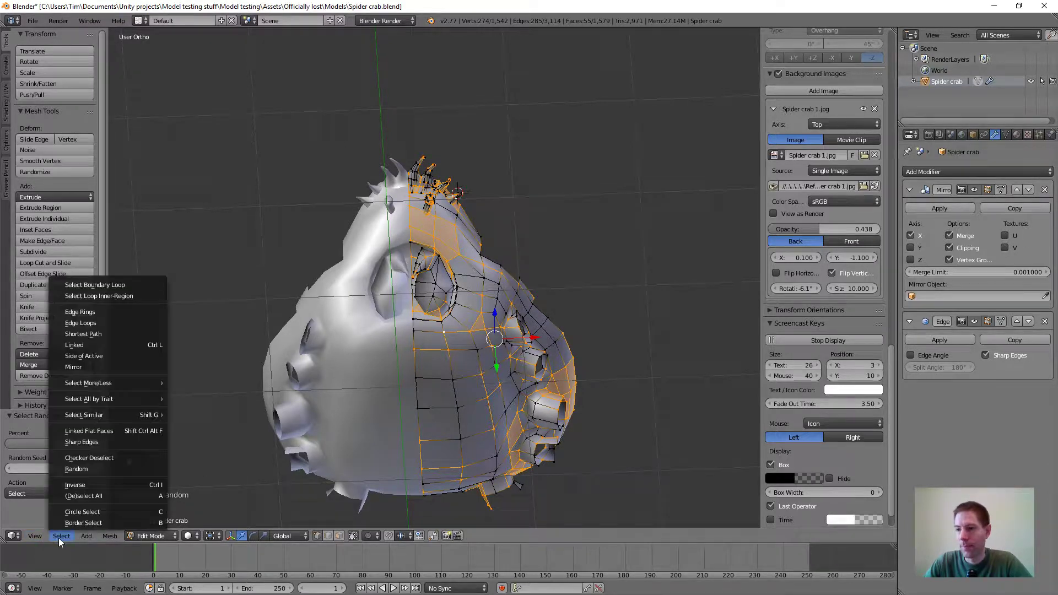
click(83, 469)
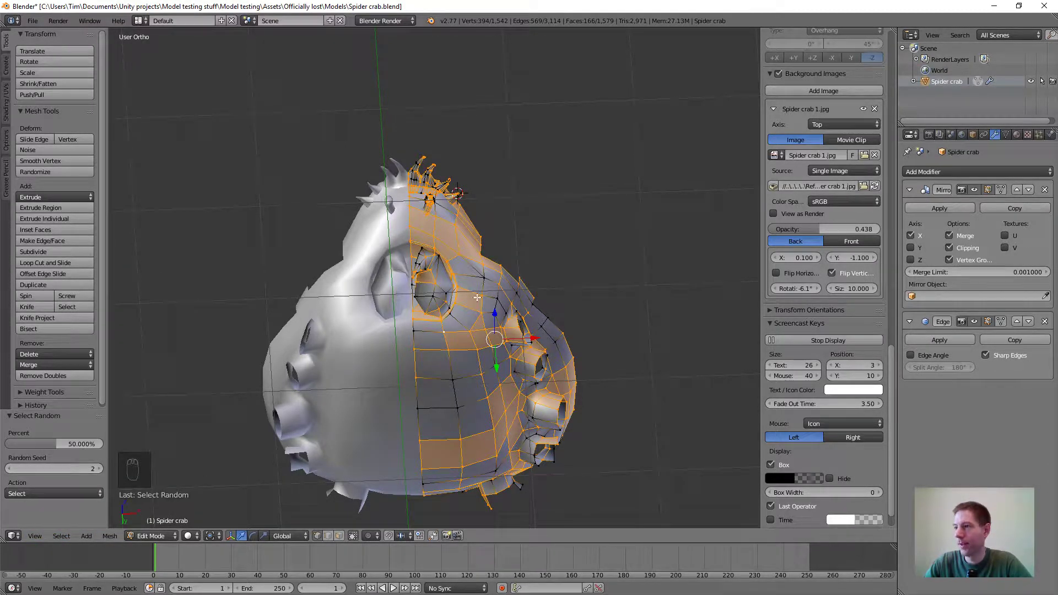
middle_drag(421, 336, 461, 336)
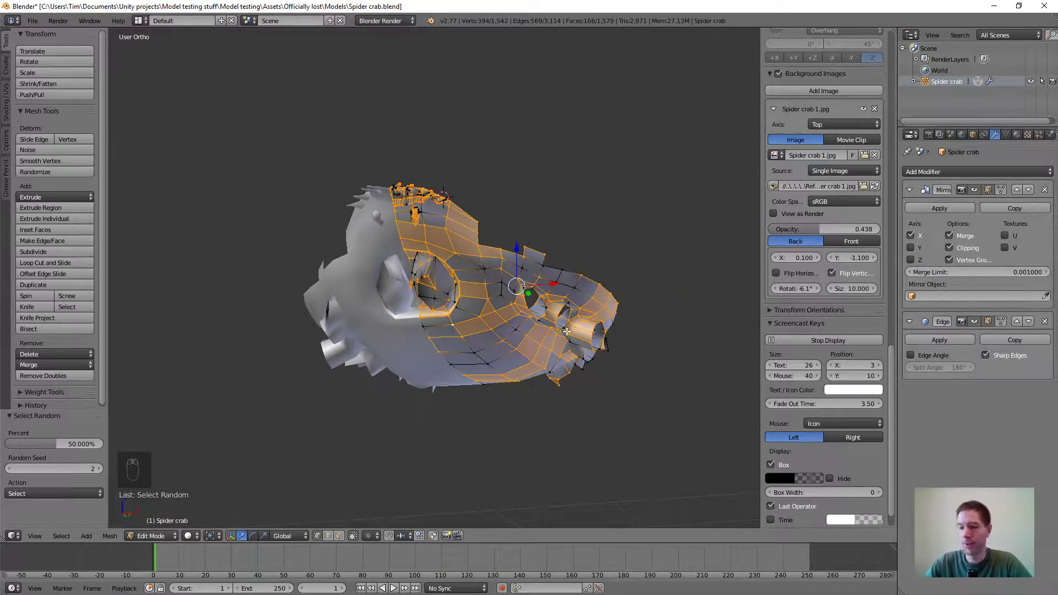
key(s)
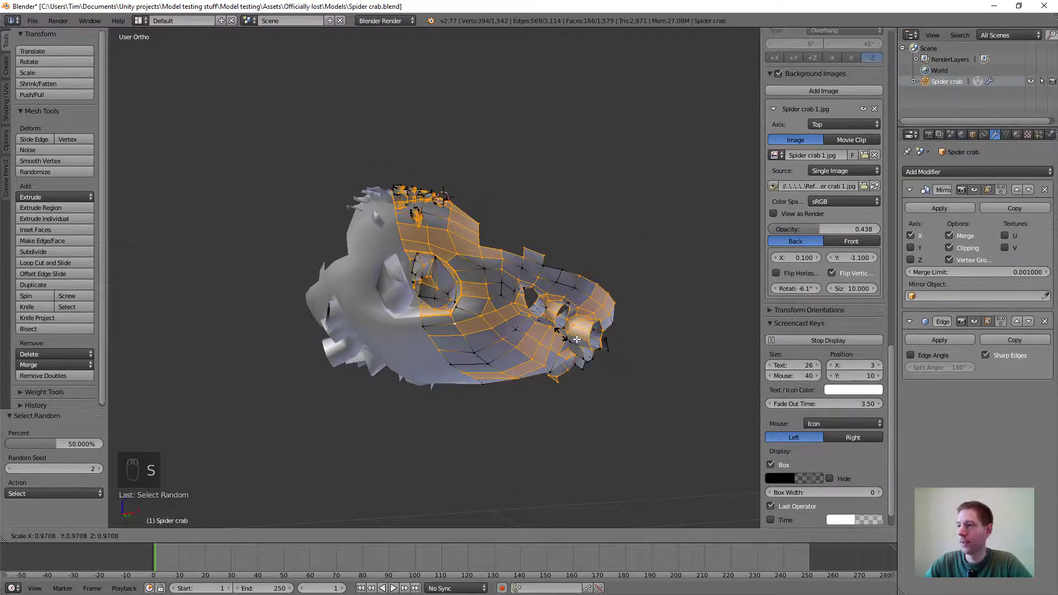
click(548, 337)
scroll(498, 320, up, 3)
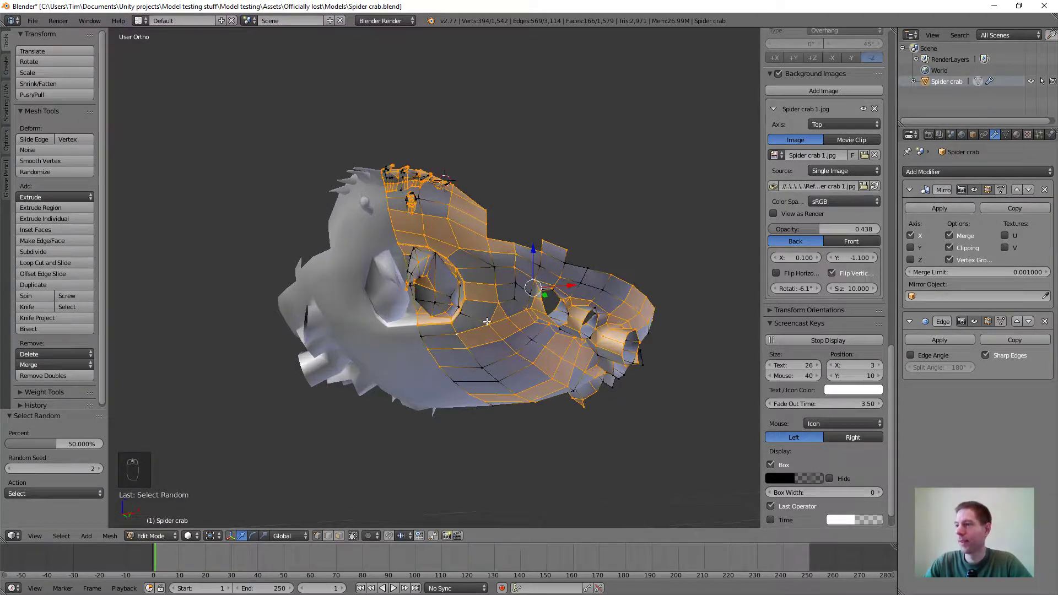
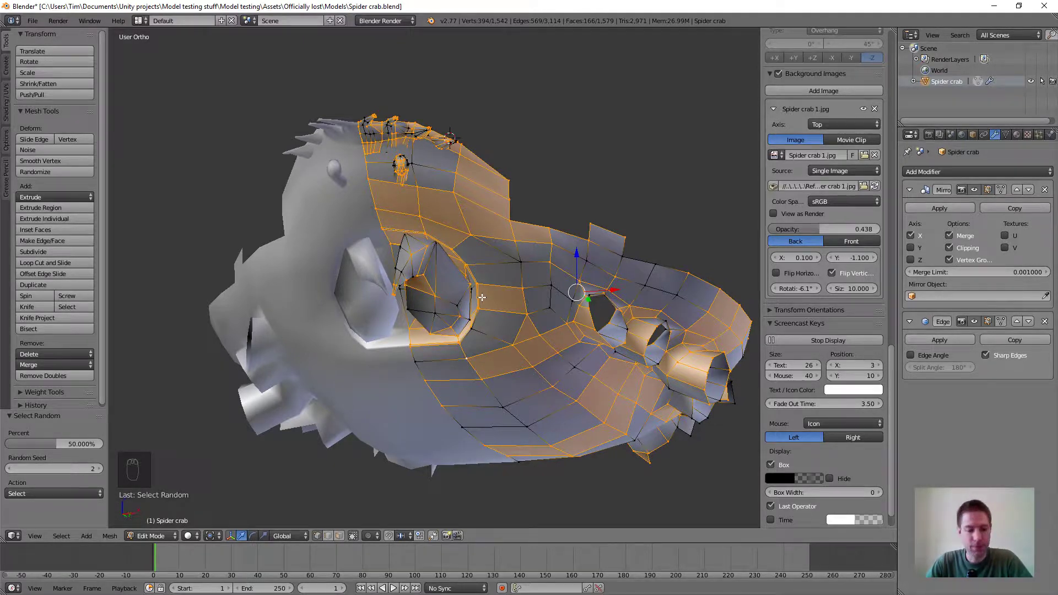
key(a)
Move the mouthpiece's inner side vertex beside the centre line about 0.02 units rearward and slightly outward
mouse_move(441, 315)
middle_down()
mouse_move(432, 313)
mouse_move(446, 297)
middle_up()
scroll(447, 298, up, 8)
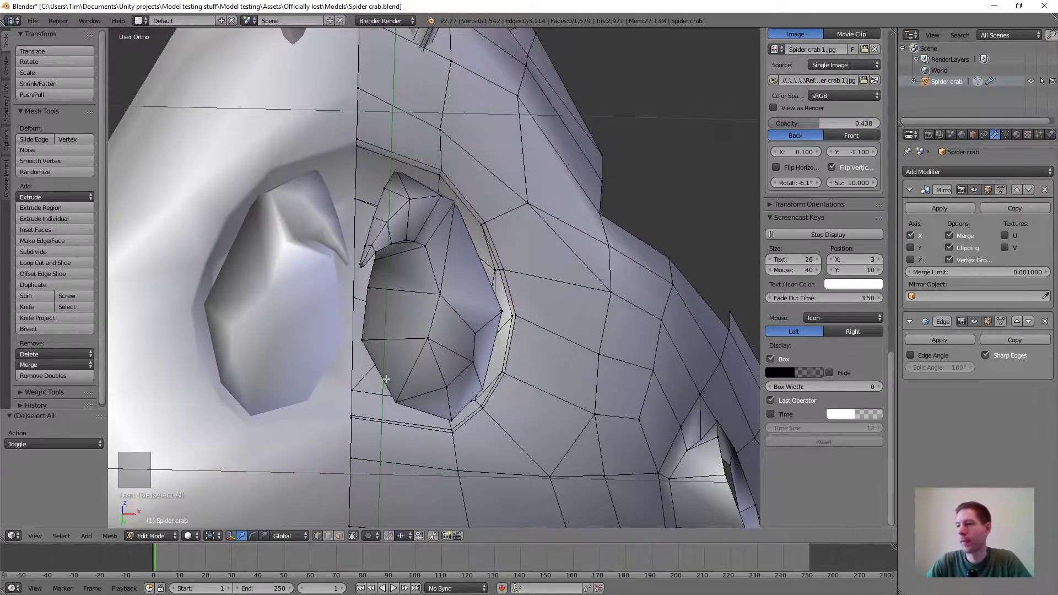
right_click(363, 341)
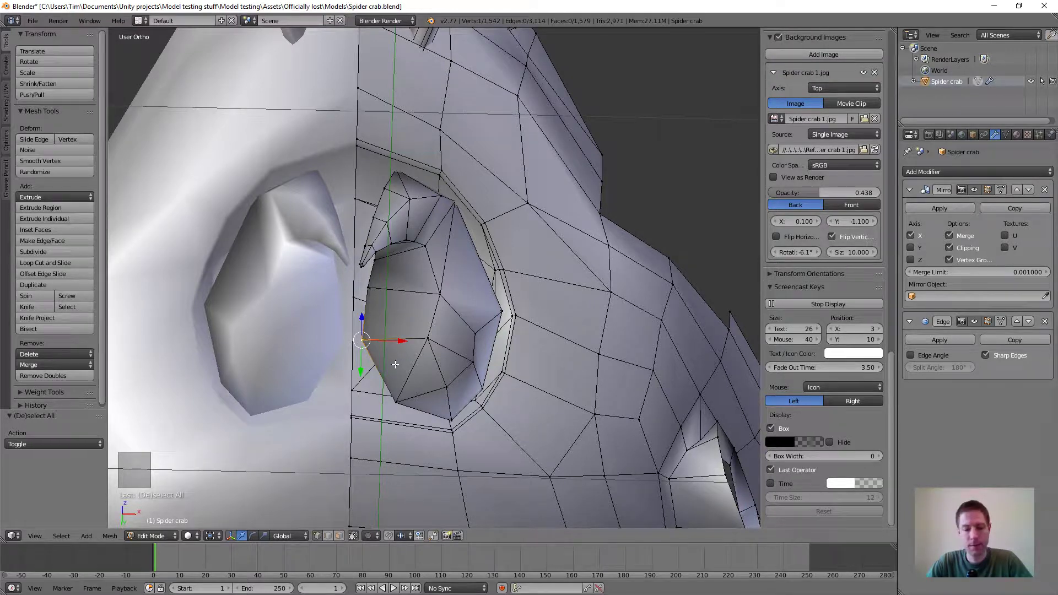
key(g)
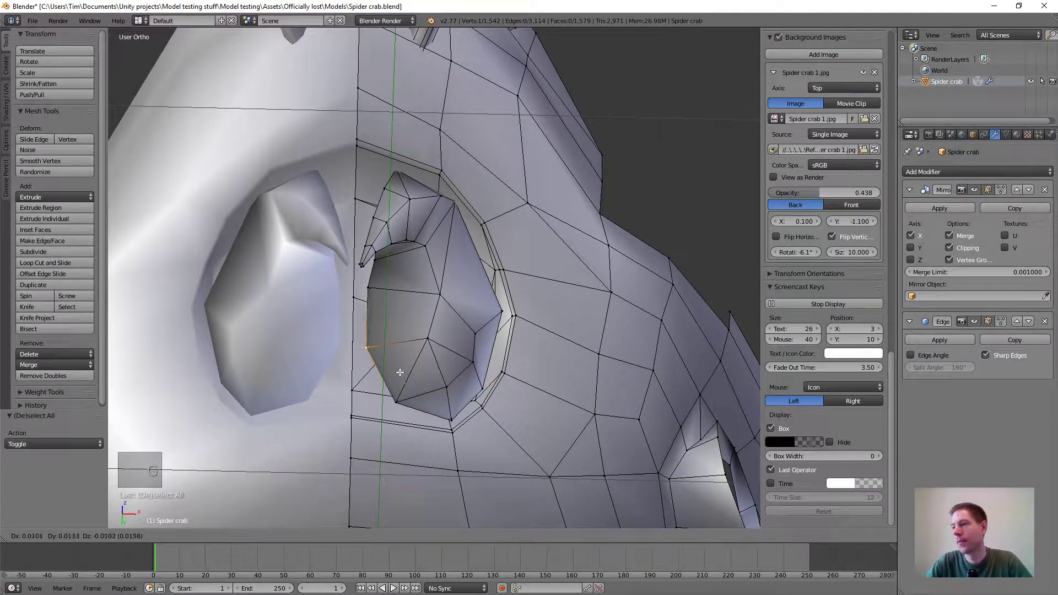
click(399, 374)
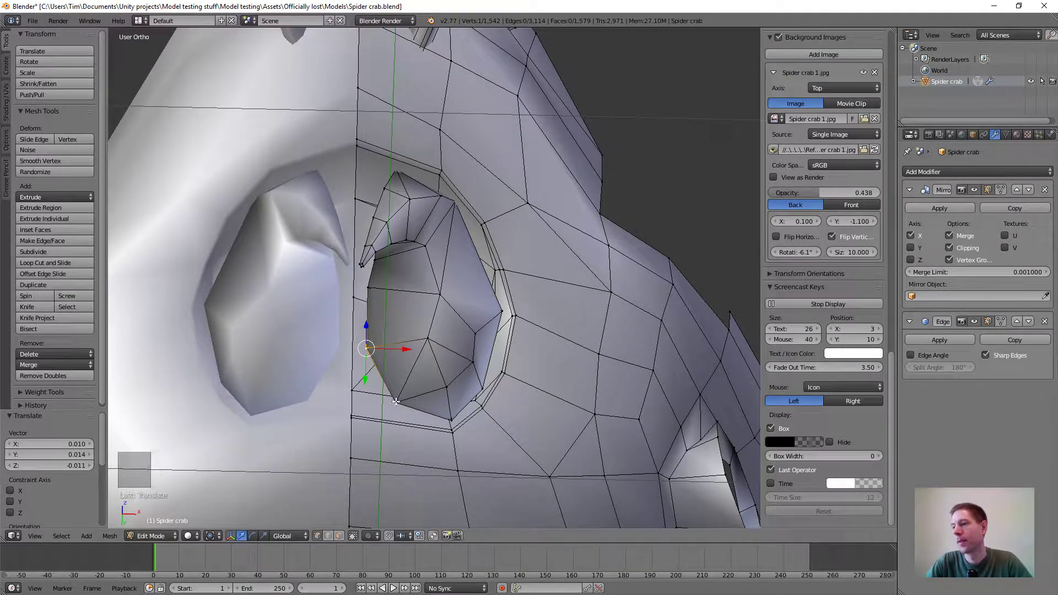
Move the two vertices at the mouthpiece's rear end about 0.03 units each toward the centre line and front
right_click(396, 402)
key(g)
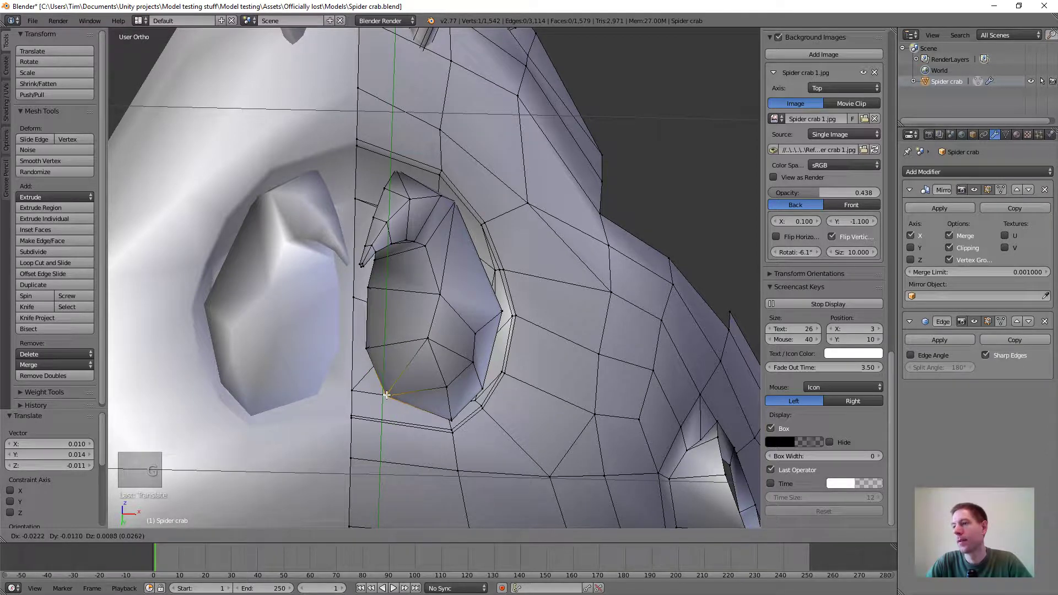
click(387, 395)
right_click(450, 418)
key(g)
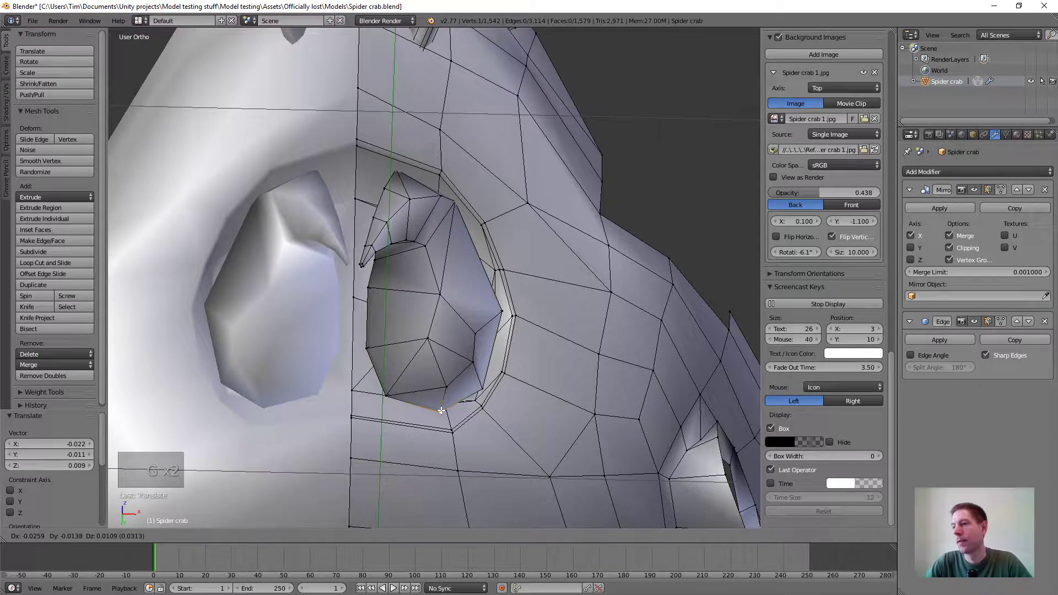
click(441, 410)
Move the rim vertex pair at the outer end of the recess's rear edge about 0.03 units toward the centre line and front
scroll(449, 413, down, 2)
middle_drag(450, 413, 482, 403)
scroll(481, 403, up, 3)
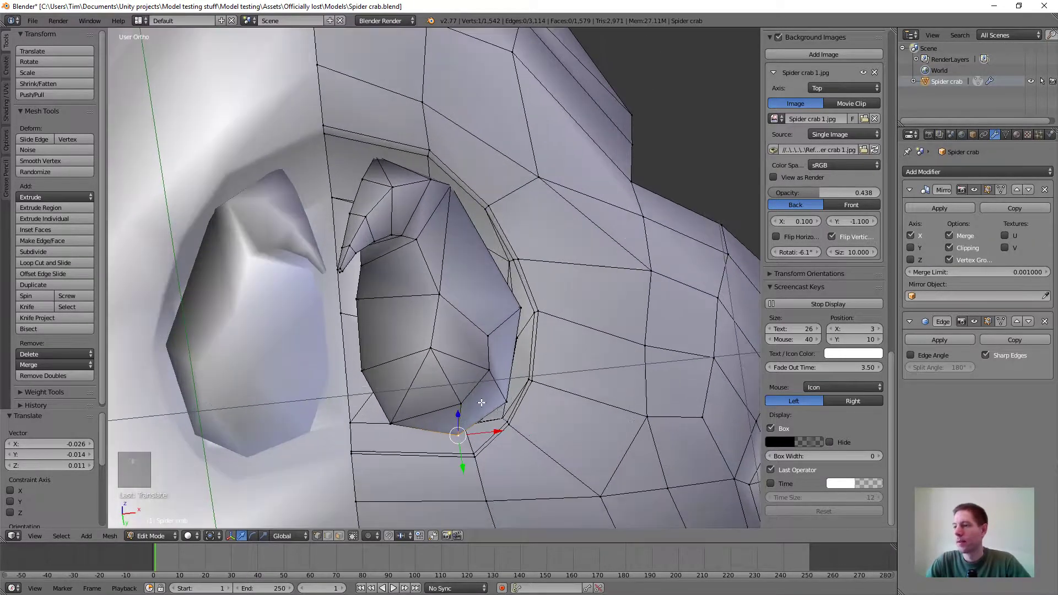
scroll(481, 402, up, 1)
shift+right_click(483, 489)
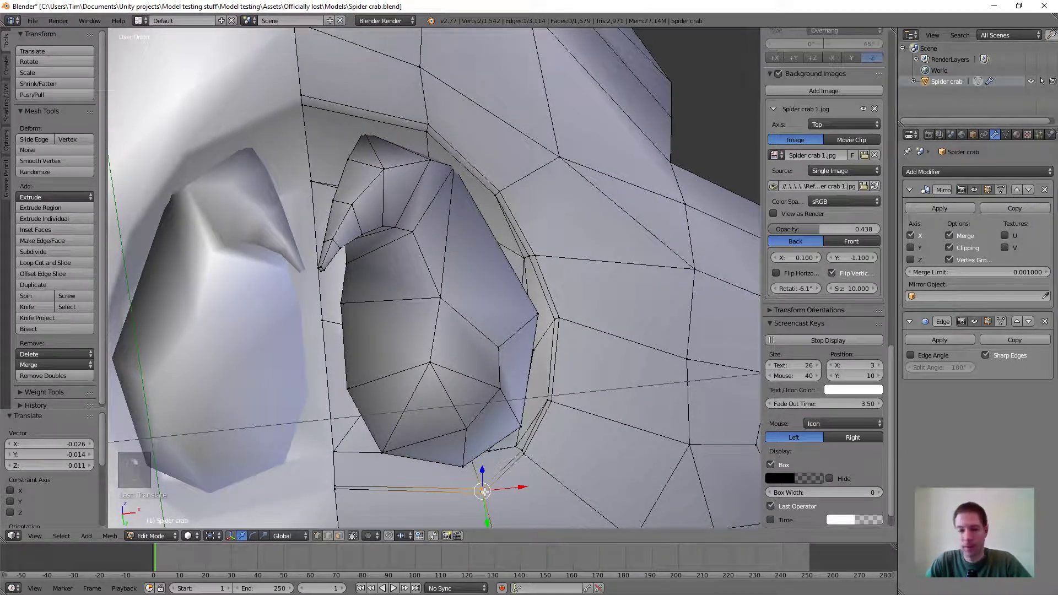
key(g)
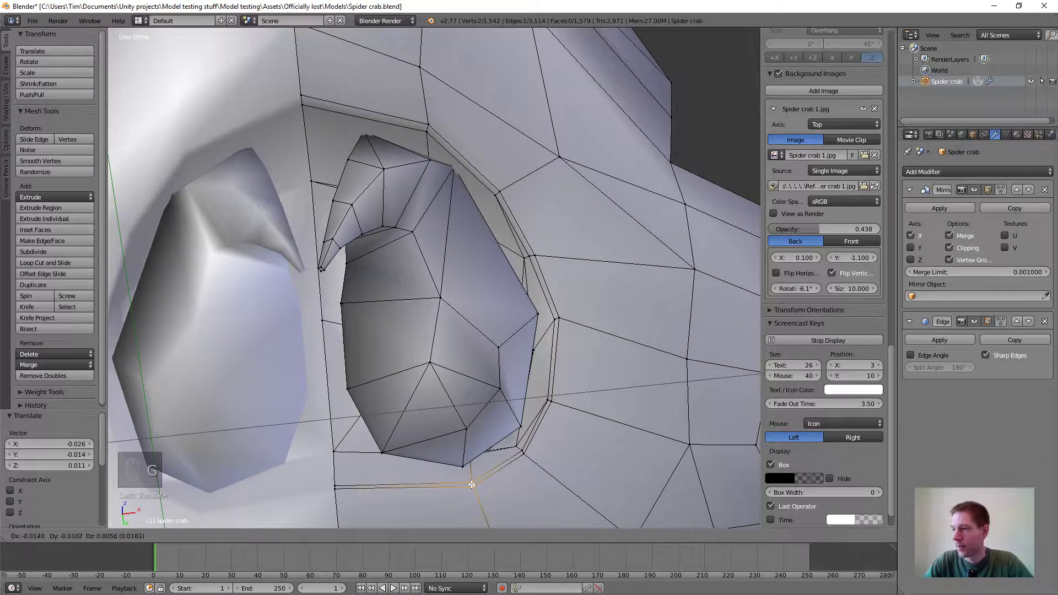
click(468, 482)
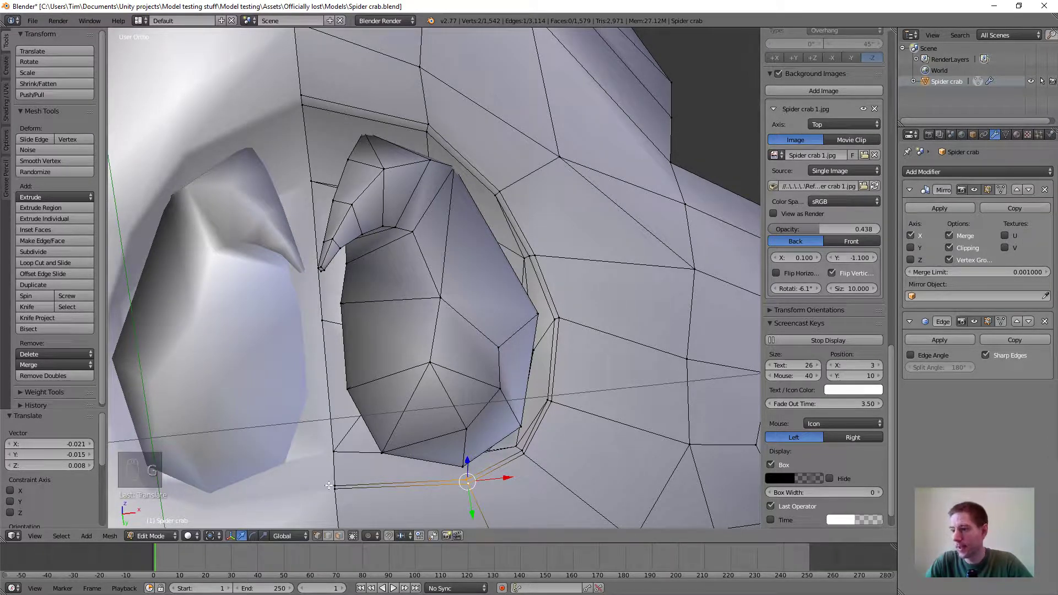
Move the rim vertex pair at the centre-line end of the recess's rear edge about 0.036 units toward the front
shift+right_click(334, 485)
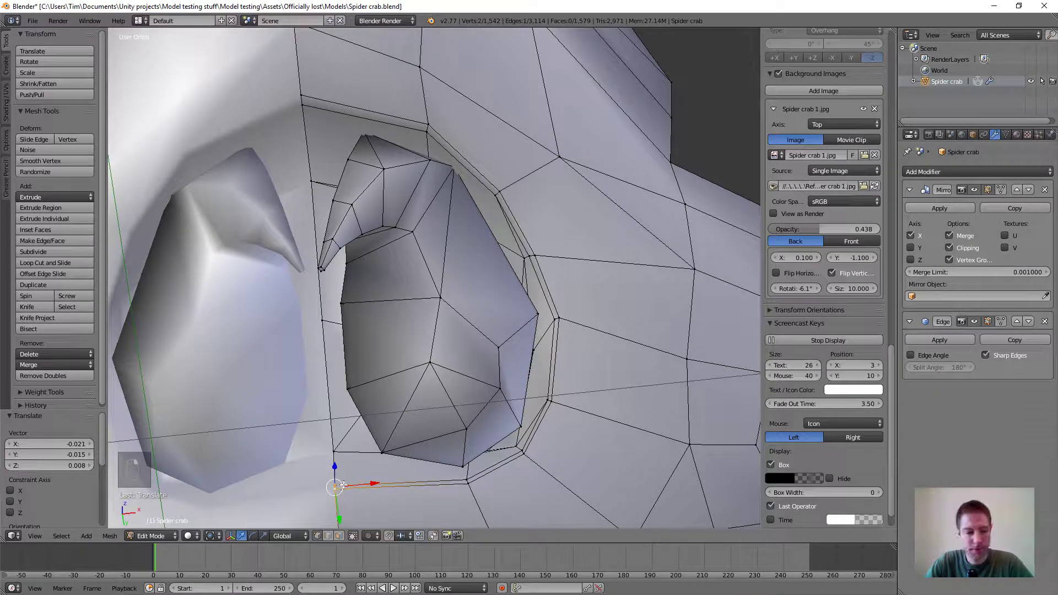
key(g)
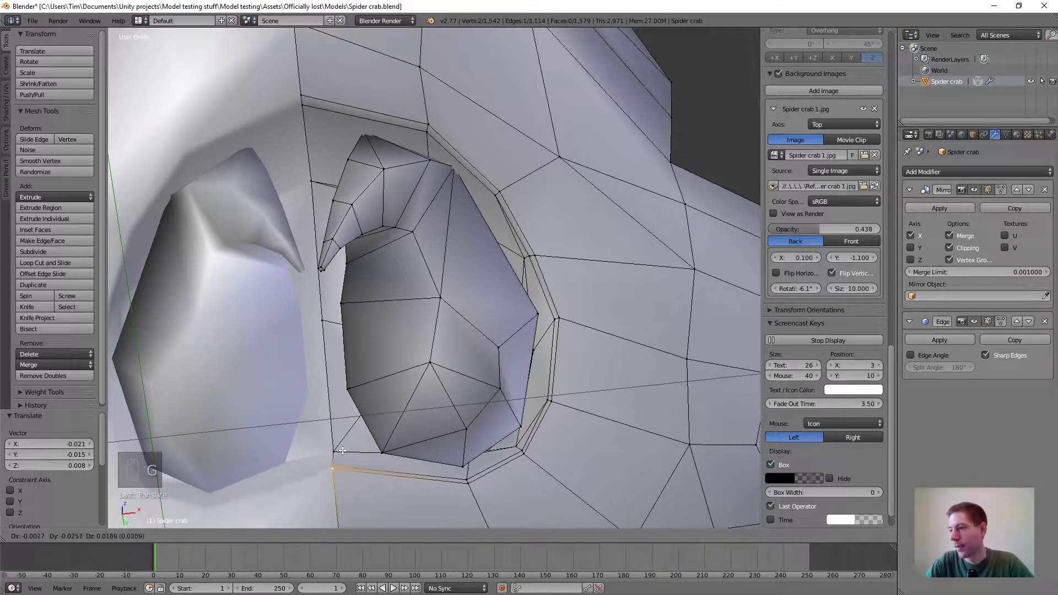
click(344, 447)
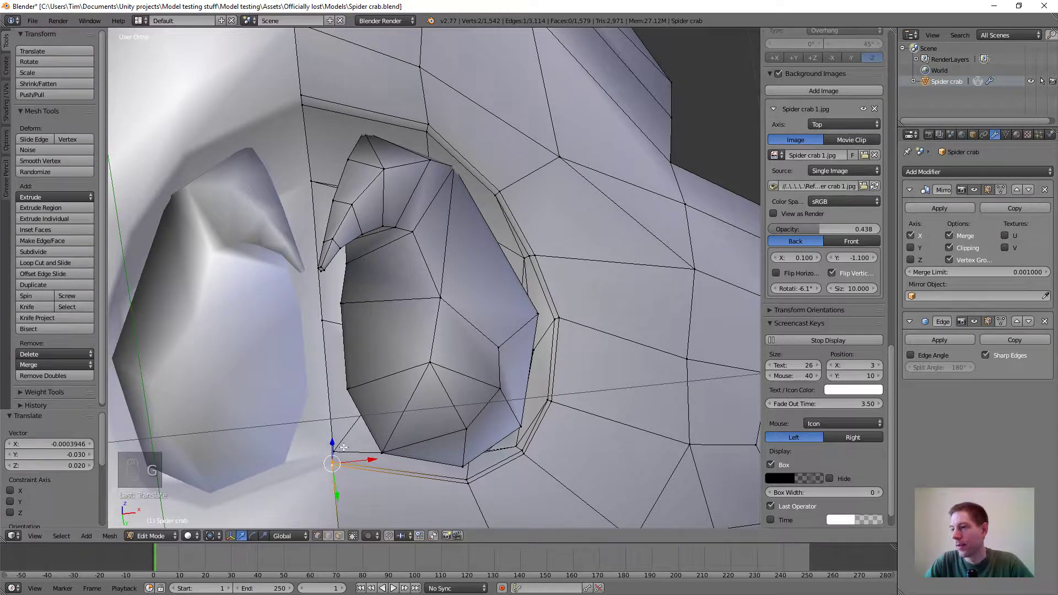
Select the three vertices along the back of the mouthpiece's front end and move them about 0.016 units rearward
middle_drag(343, 446, 446, 442)
middle_drag(478, 403, 536, 307)
scroll(441, 220, up, 4)
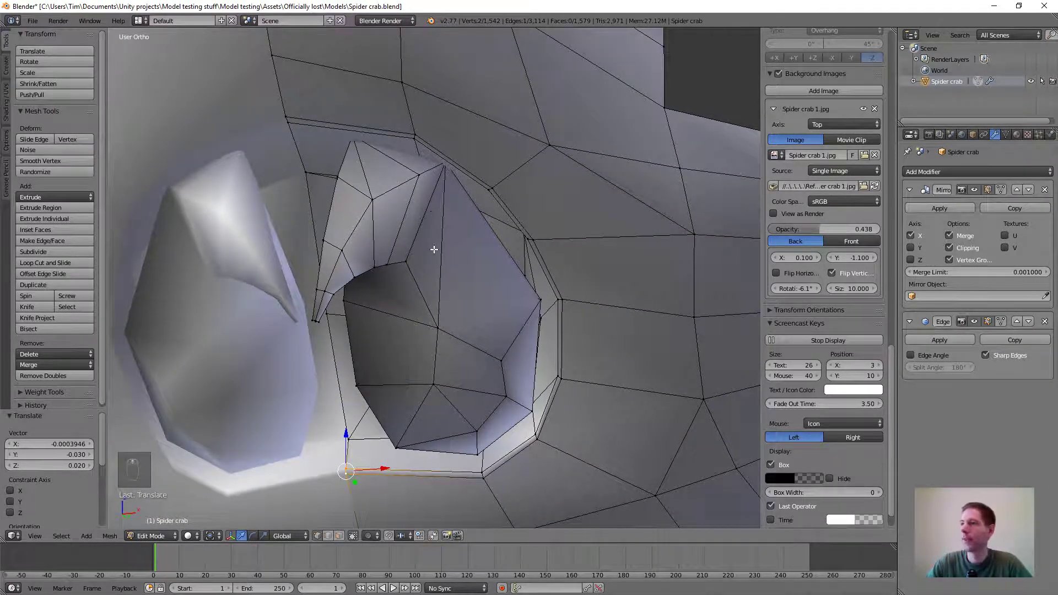
middle_drag(435, 209, 343, 309)
scroll(370, 301, down, 2)
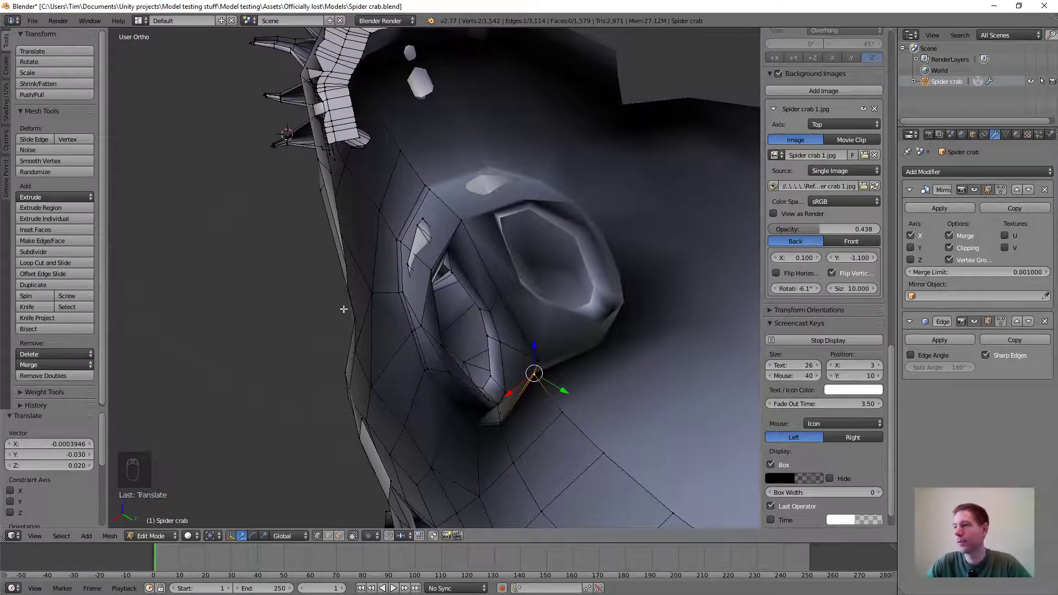
scroll(417, 239, up, 2)
middle_drag(421, 253, 349, 303)
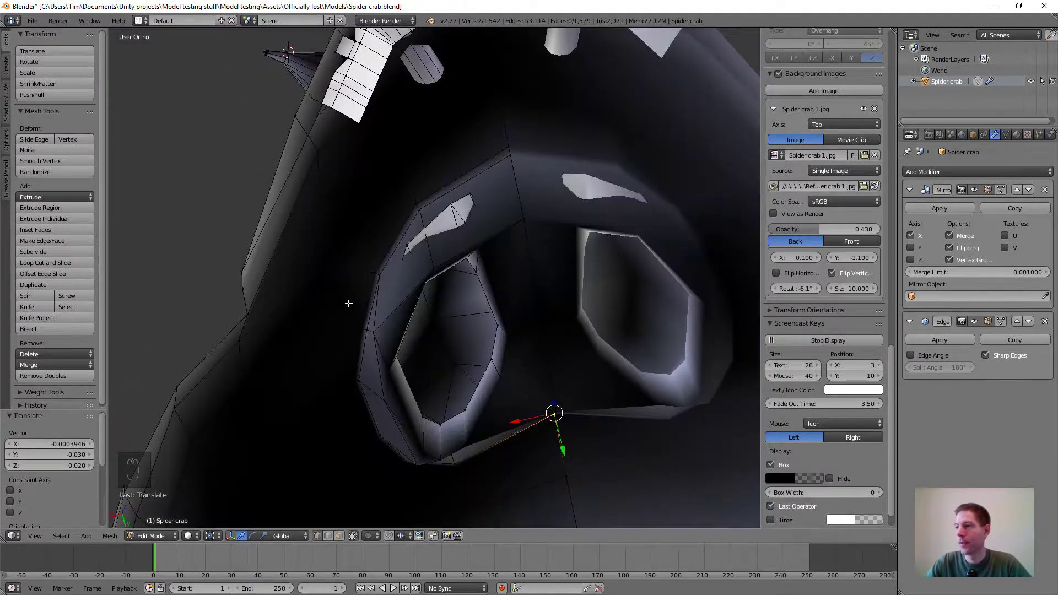
right_click(409, 243)
shift+right_click(450, 204)
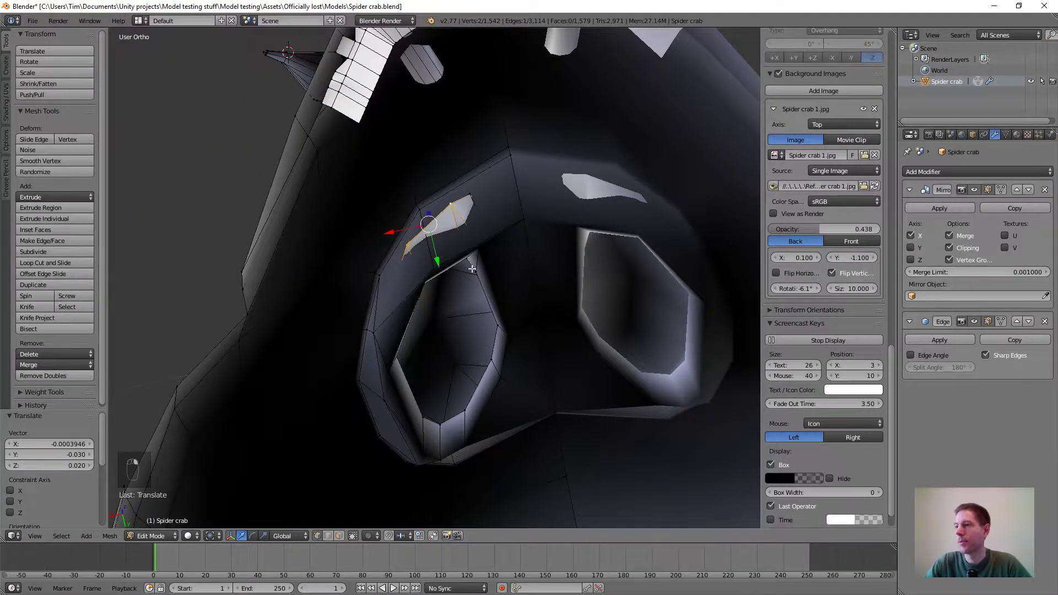
middle_drag(472, 268, 492, 212)
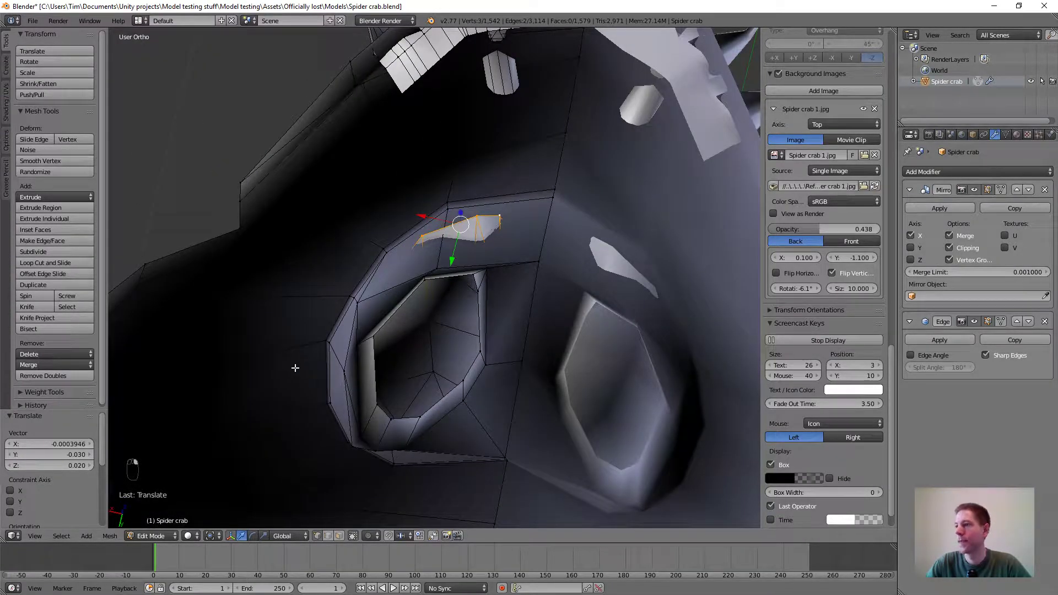
middle_drag(295, 367, 549, 226)
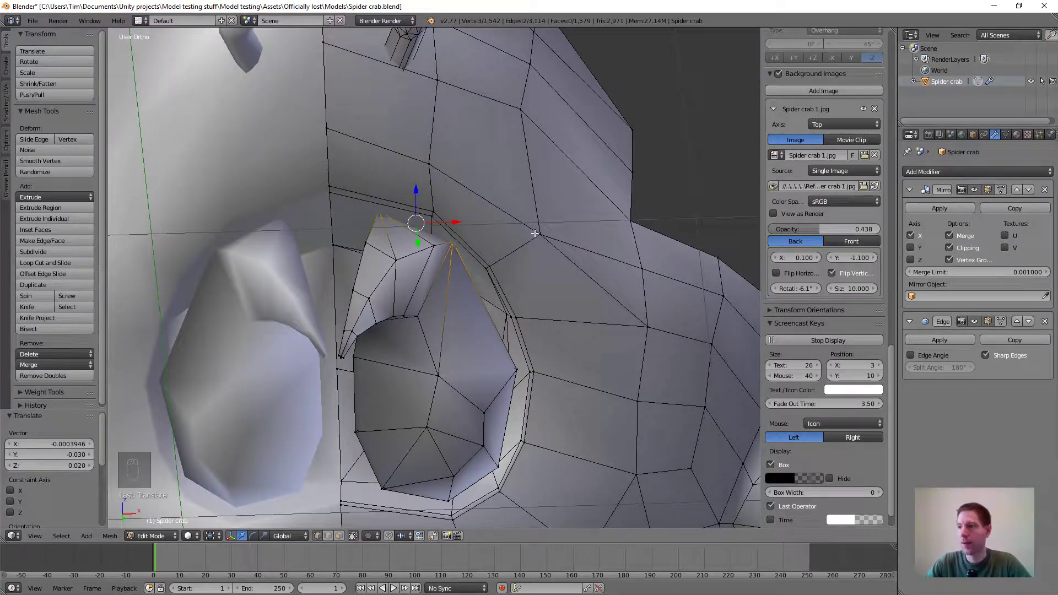
key(g)
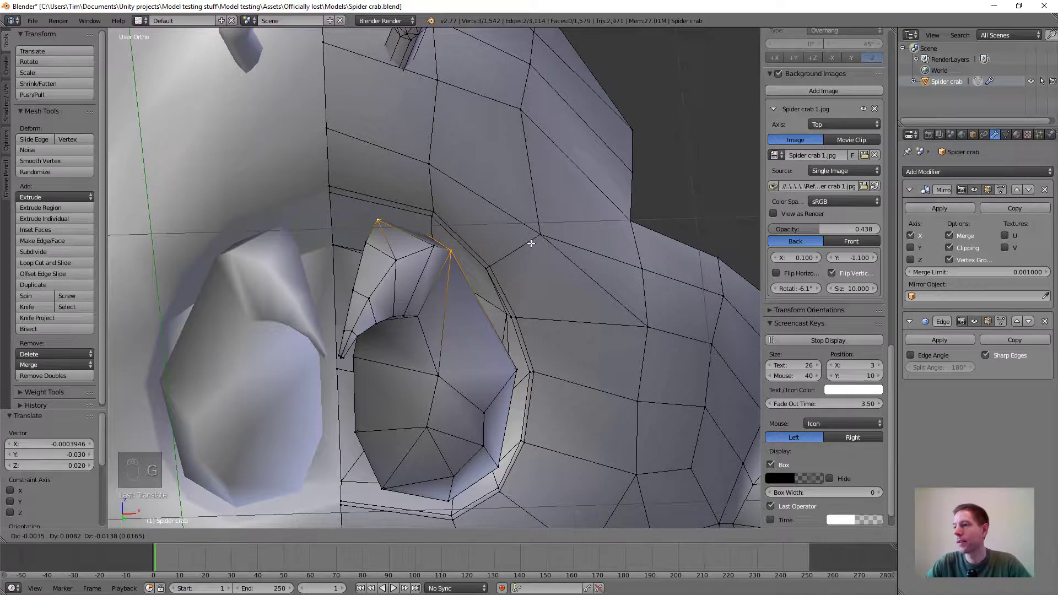
click(531, 243)
Move the middle back vertex of the mouthpiece's front end about 0.026 units rearward and slightly toward the centre line
middle_drag(531, 243, 388, 298)
middle_drag(396, 217, 539, 204)
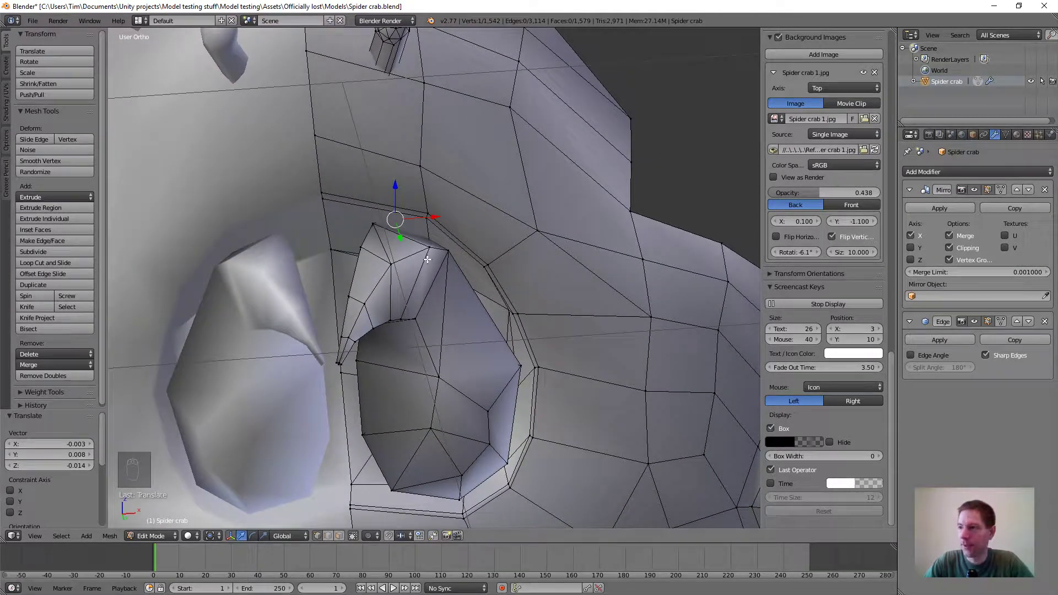
key(g)
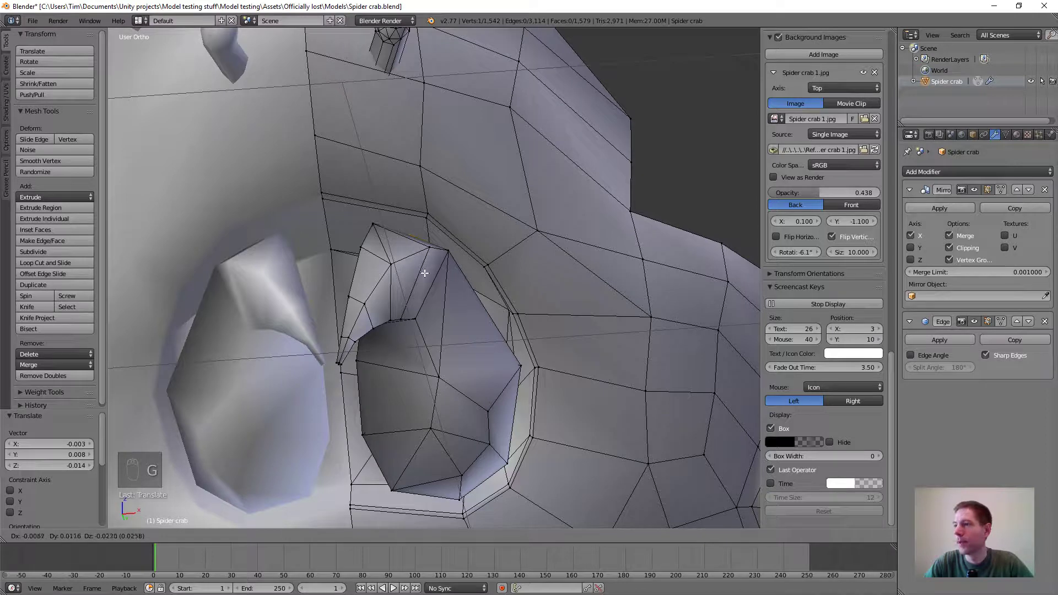
click(427, 270)
Move the mouthpiece's outer front corner vertex about 0.013 units and its front tip vertex about 0.01 units rearward
middle_drag(432, 267, 451, 284)
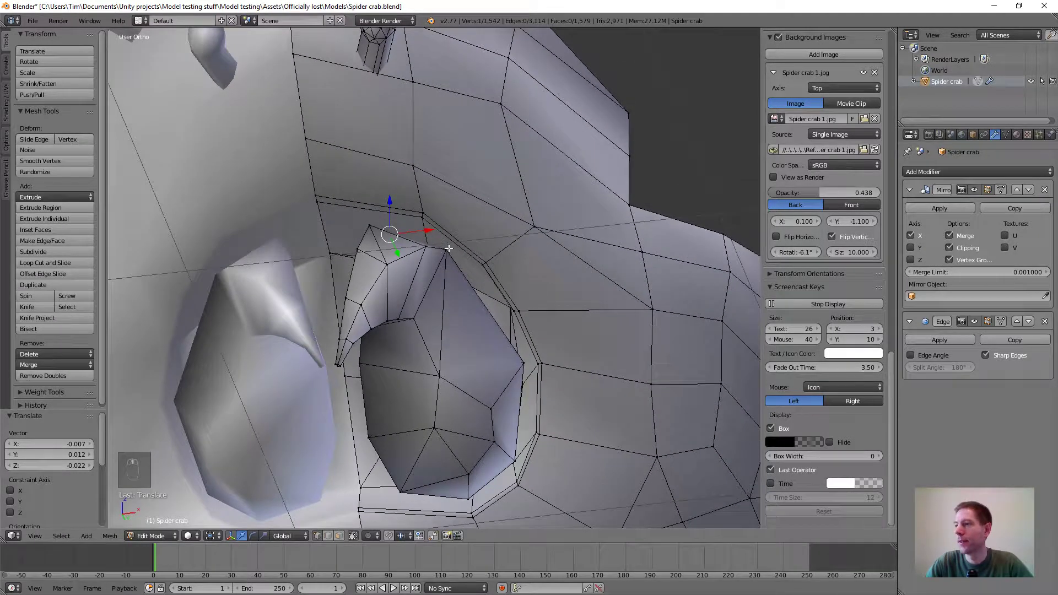
key(g)
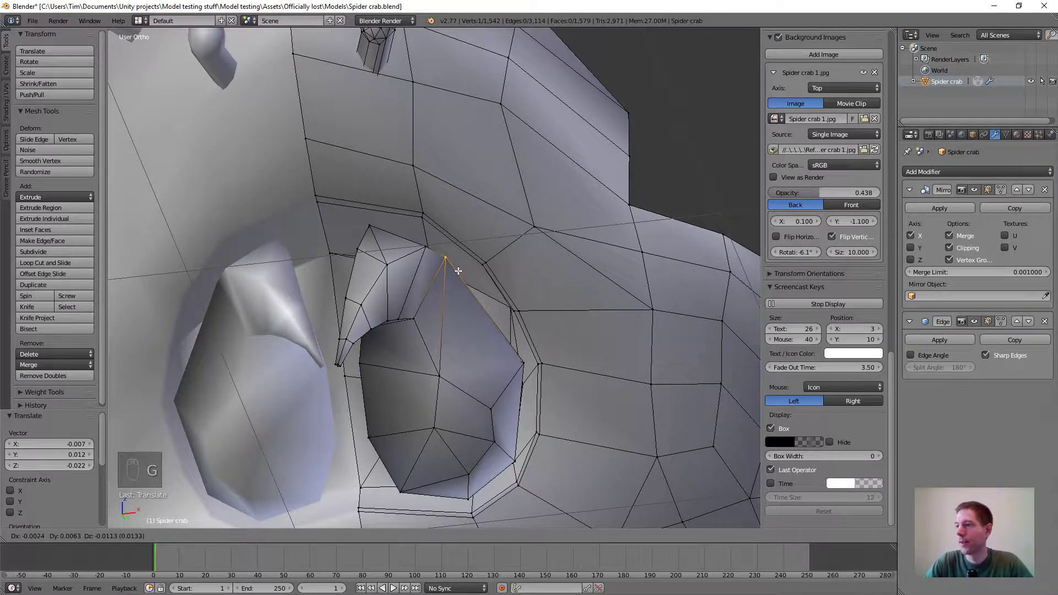
click(458, 271)
key(g)
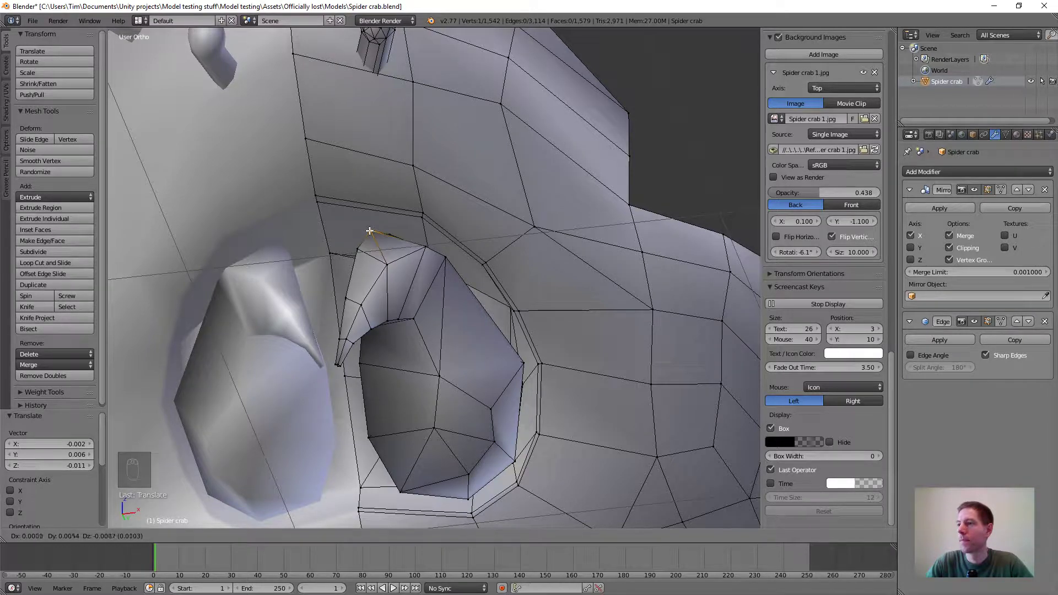
click(369, 231)
Move the middle back vertex behind the mouthpiece's front edge about 0.023 units outward and rearward
middle_drag(370, 231, 391, 228)
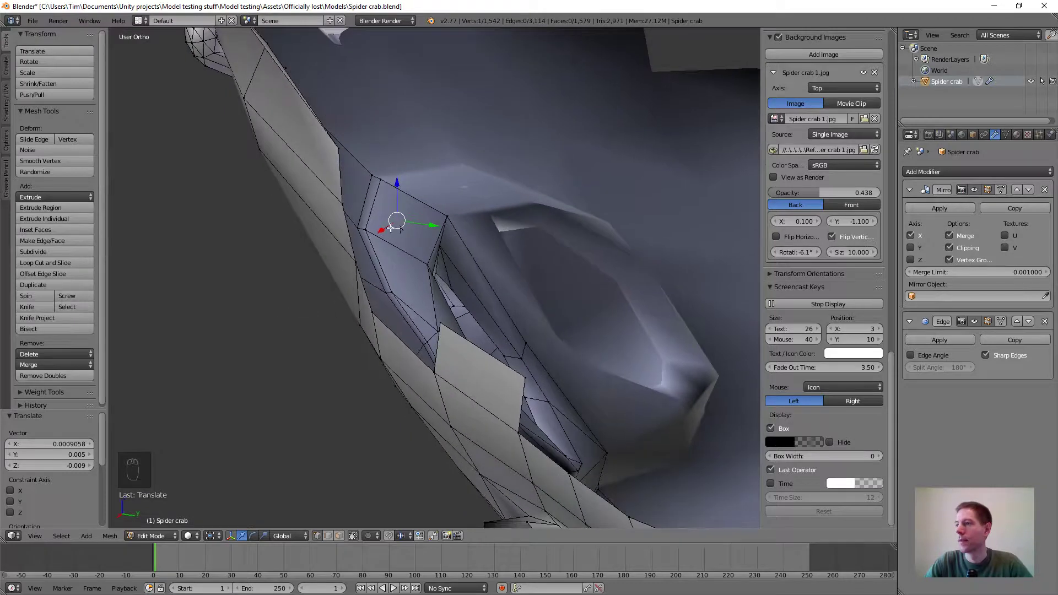
middle_drag(401, 274, 491, 220)
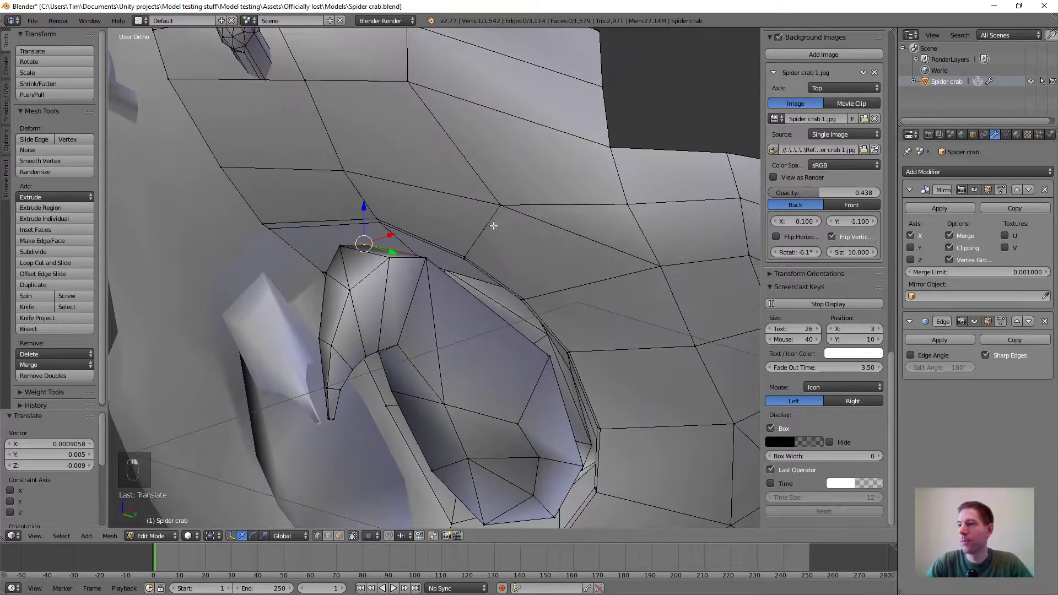
key(g)
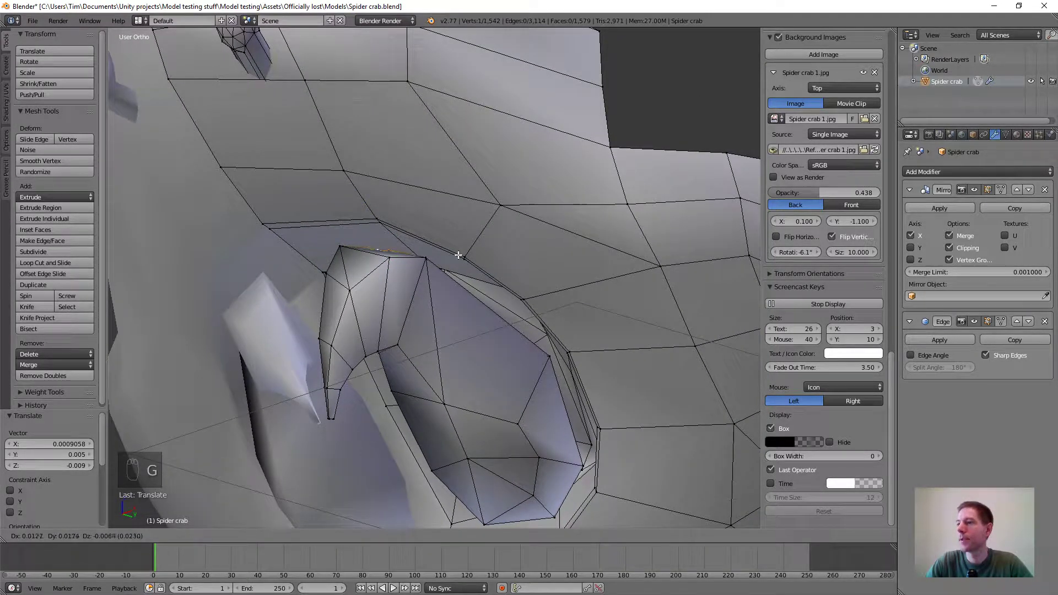
click(458, 255)
Move the mouthpiece's front tip vertex about 0.019 units outward and rearward
middle_drag(459, 255, 383, 250)
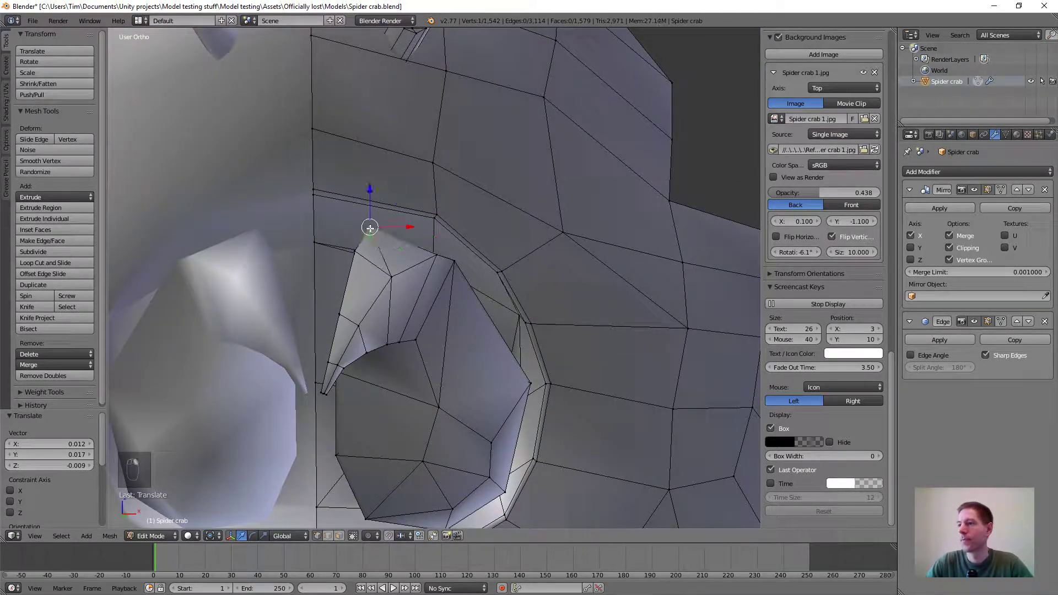
key(g)
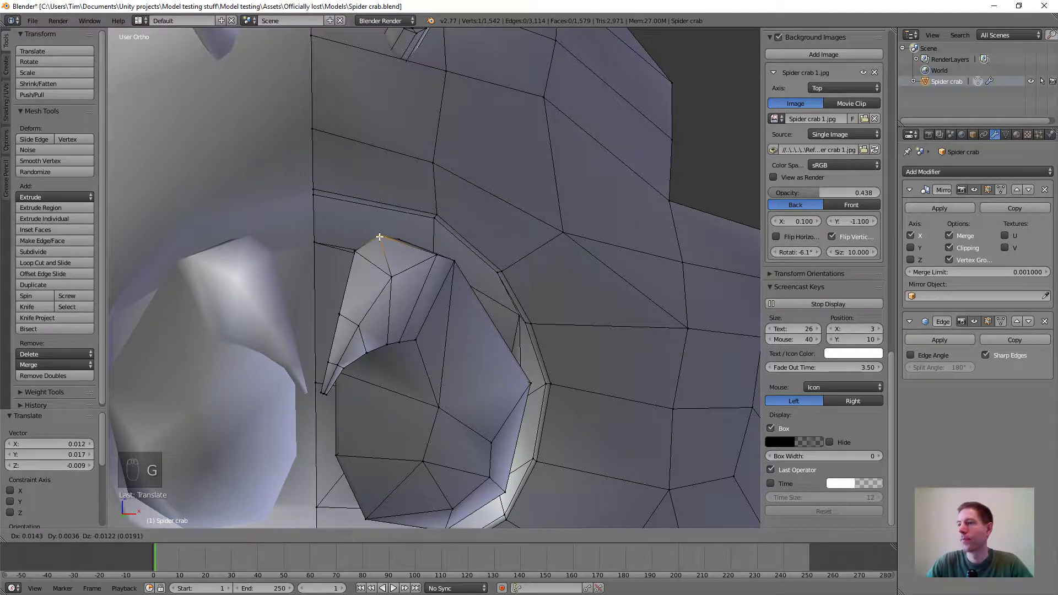
click(380, 237)
Examine the mouthpiece's shape and its fit in the recess from several angles, close up and with the whole body
middle_drag(380, 237, 405, 254)
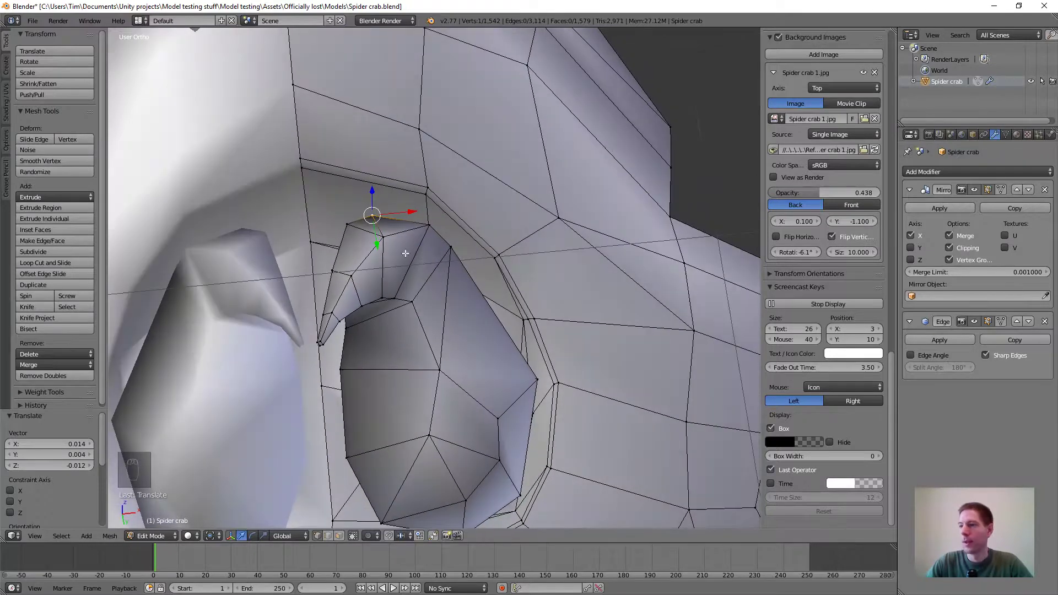
scroll(421, 307, down, 3)
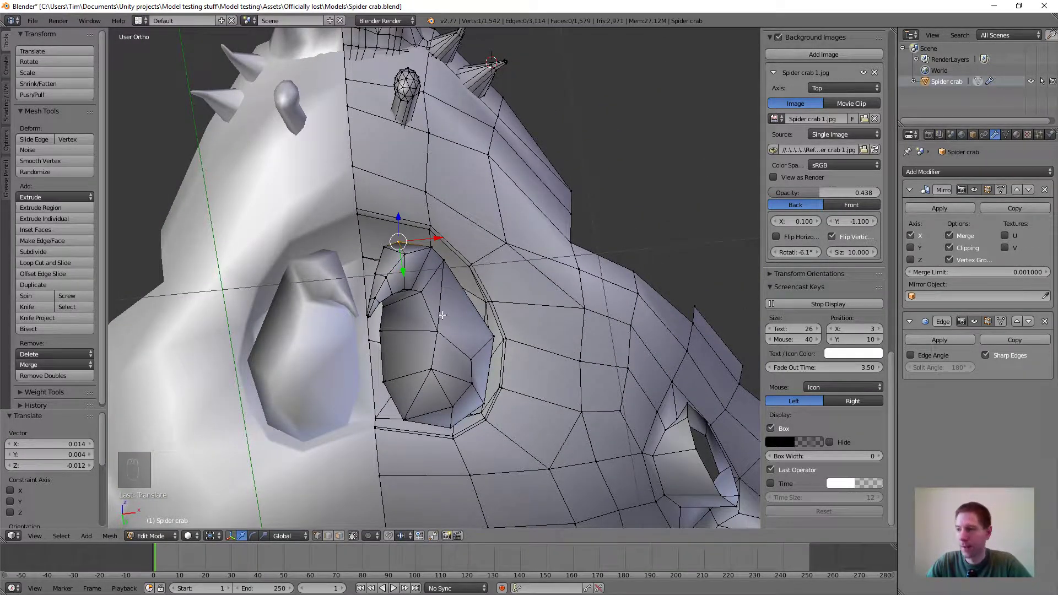
scroll(443, 315, down, 1)
scroll(450, 336, up, 2)
middle_drag(439, 364, 484, 322)
scroll(485, 319, up, 2)
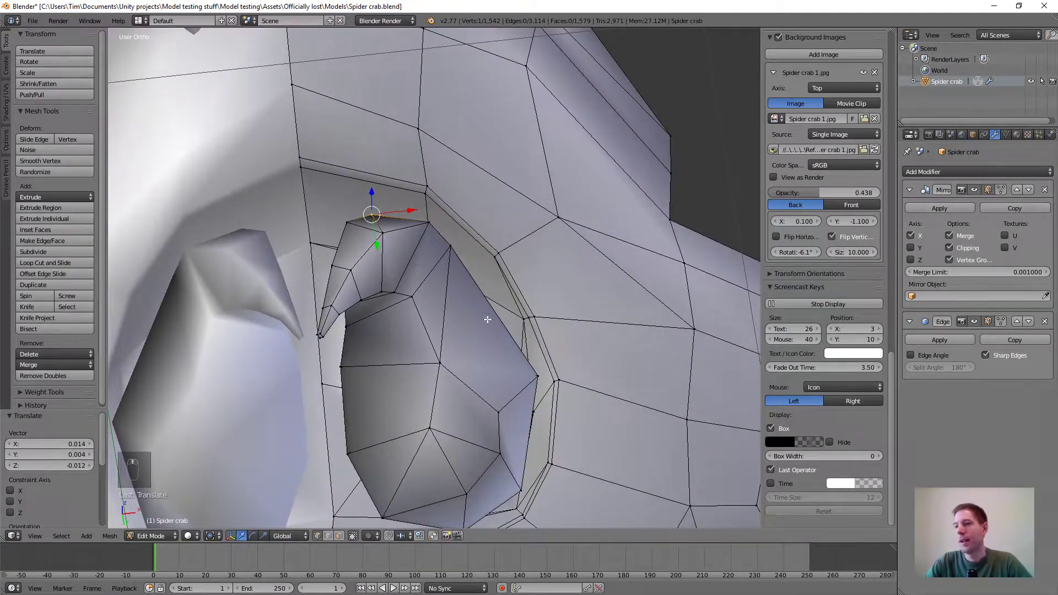
scroll(487, 319, down, 2)
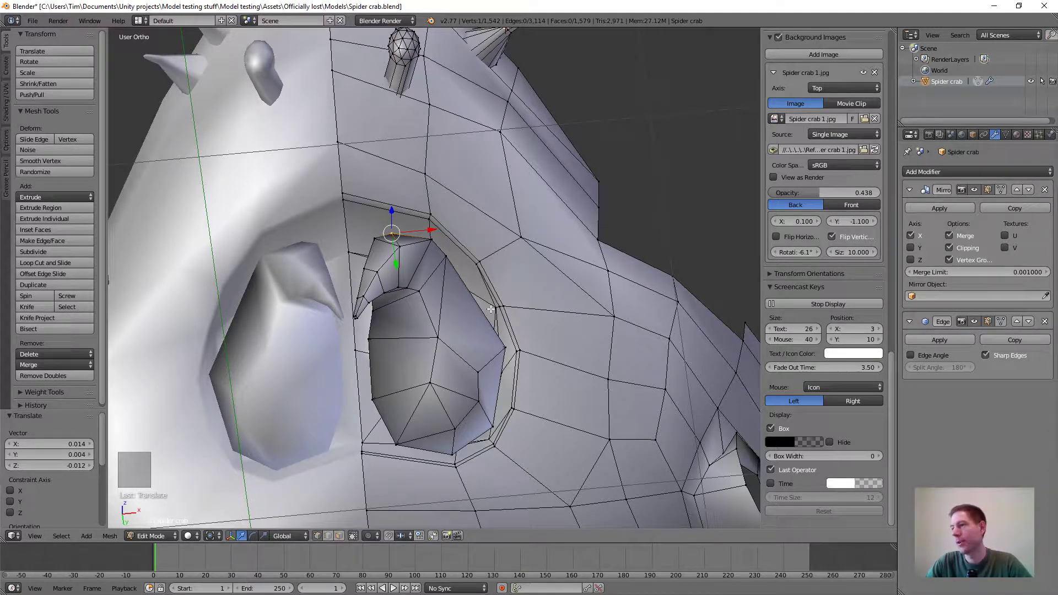
scroll(475, 302, up, 2)
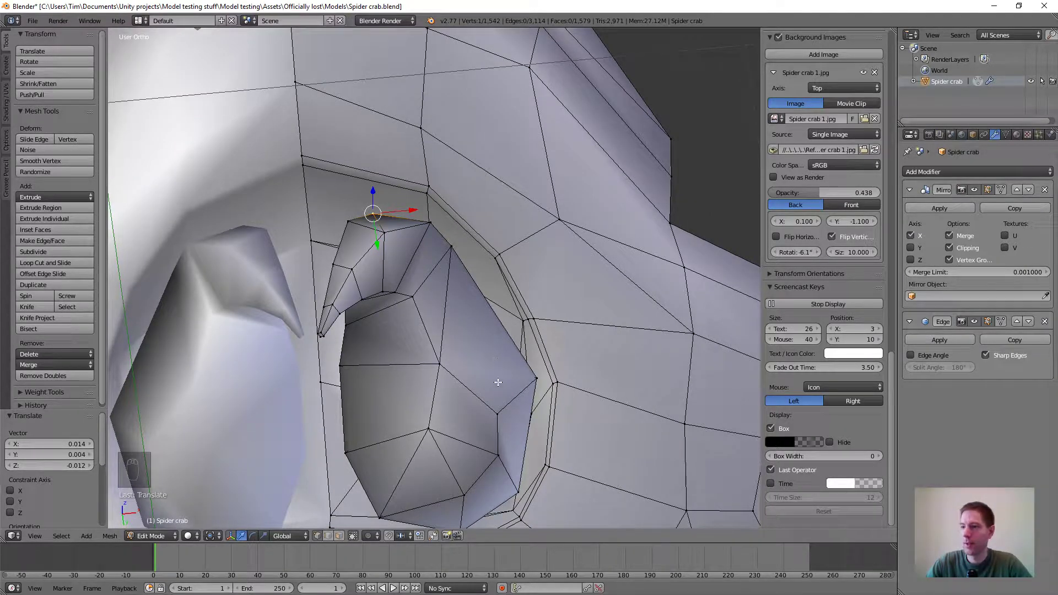
middle_drag(496, 366, 468, 410)
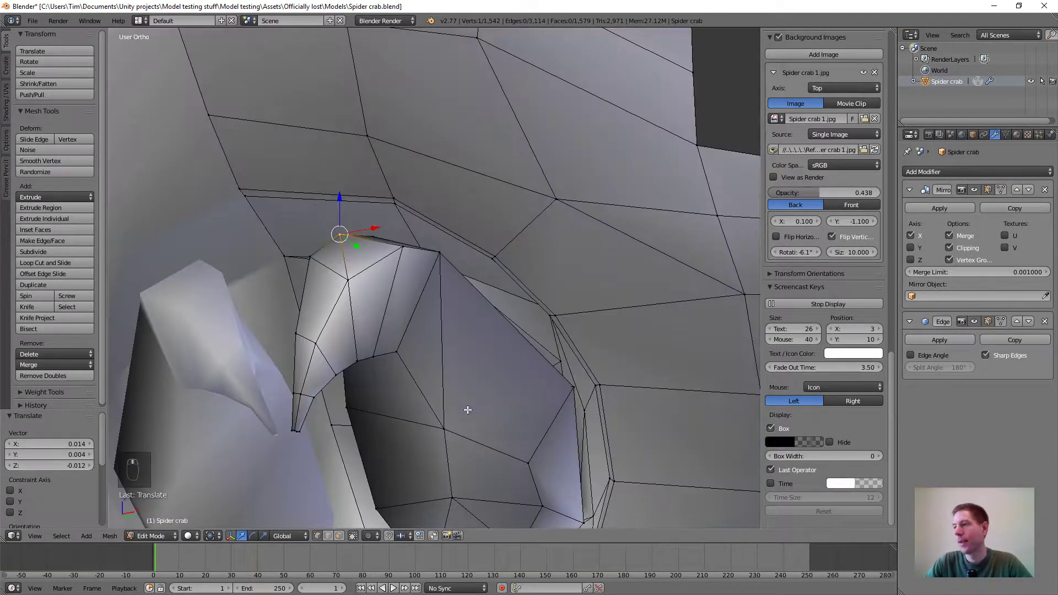
scroll(514, 360, down, 7)
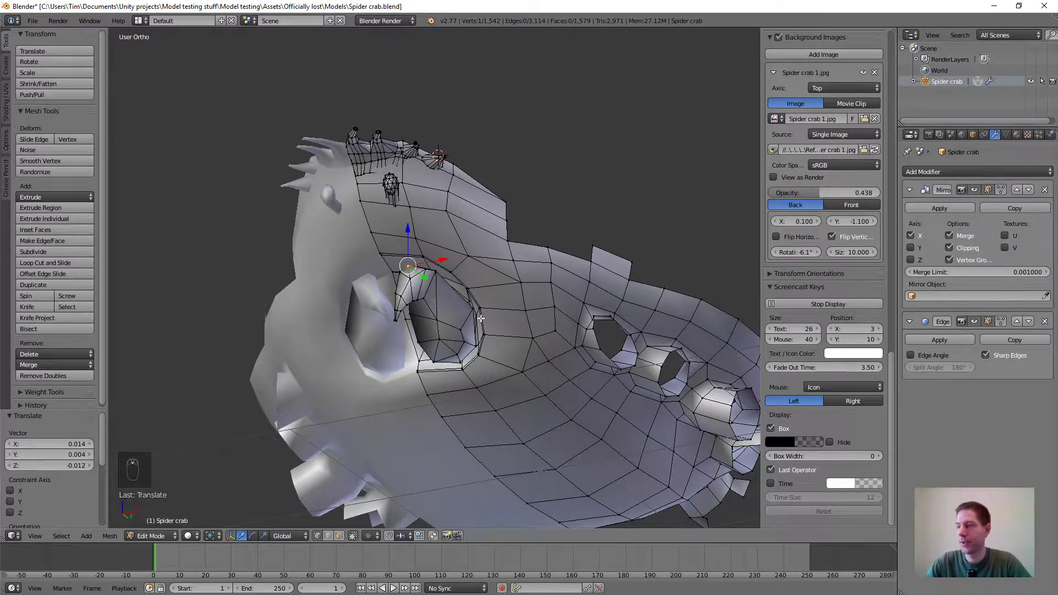
middle_drag(481, 318, 504, 302)
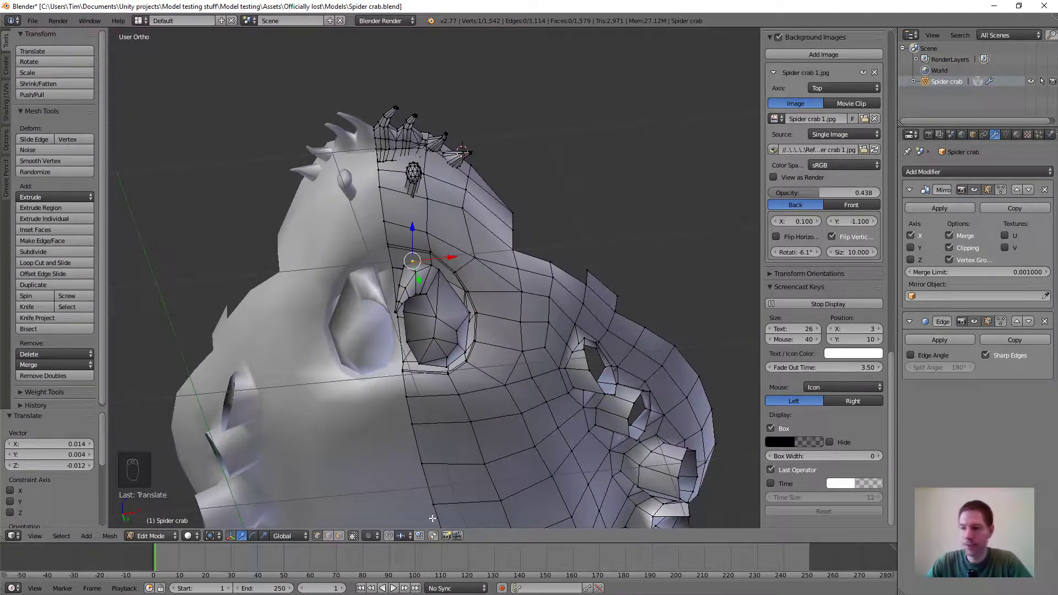
In face selection mode, select the body faces beside and behind the mouth recess with Circle Select and hide them
click(339, 537)
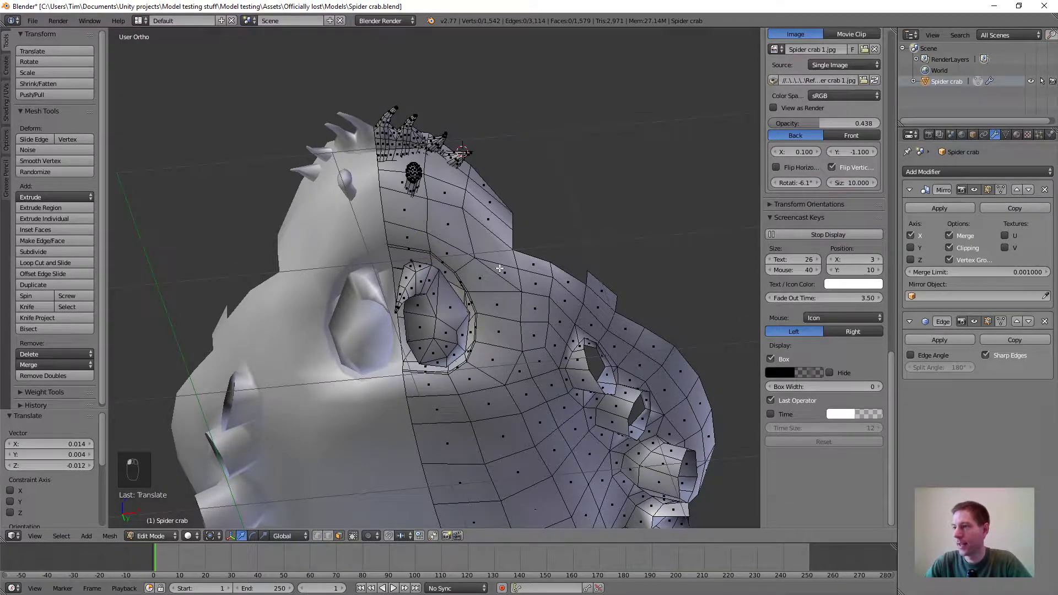
right_click(486, 280)
shift+right_click(453, 253)
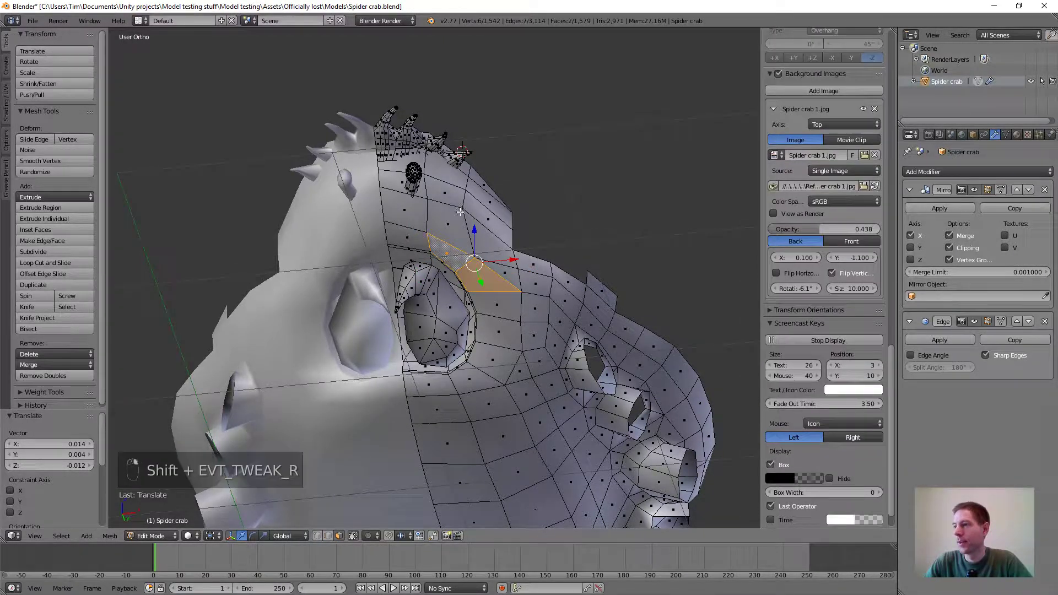
shift+right_click(459, 226)
shift+right_click(499, 249)
key(c)
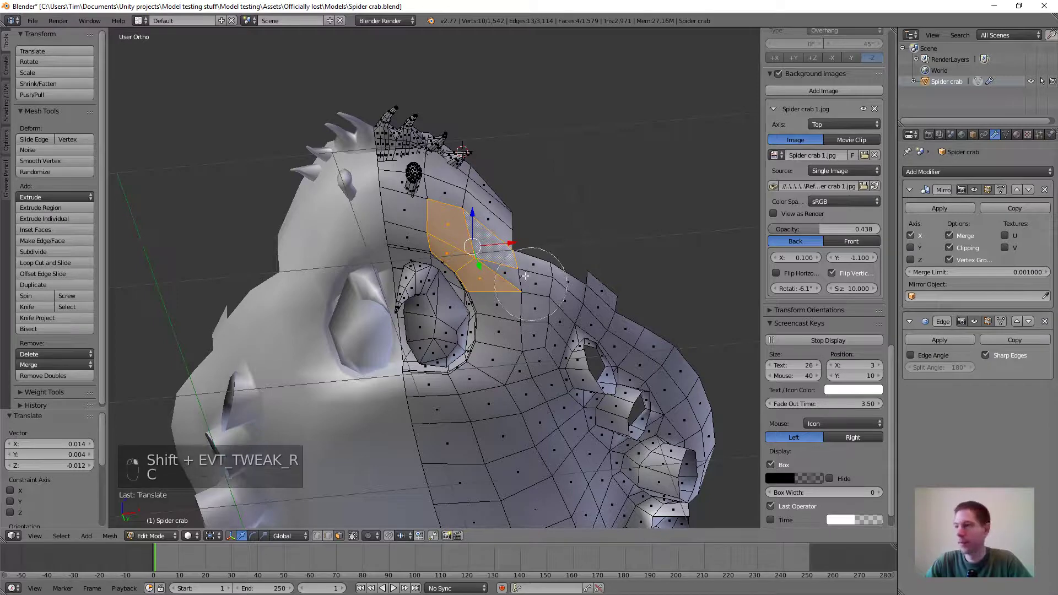
mouse_move(537, 254)
mouse_down()
mouse_move(513, 276)
mouse_move(542, 305)
mouse_move(543, 237)
mouse_move(696, 414)
mouse_move(628, 479)
mouse_move(496, 386)
mouse_move(472, 427)
mouse_move(485, 485)
mouse_move(551, 479)
mouse_move(639, 496)
mouse_move(579, 426)
mouse_up()
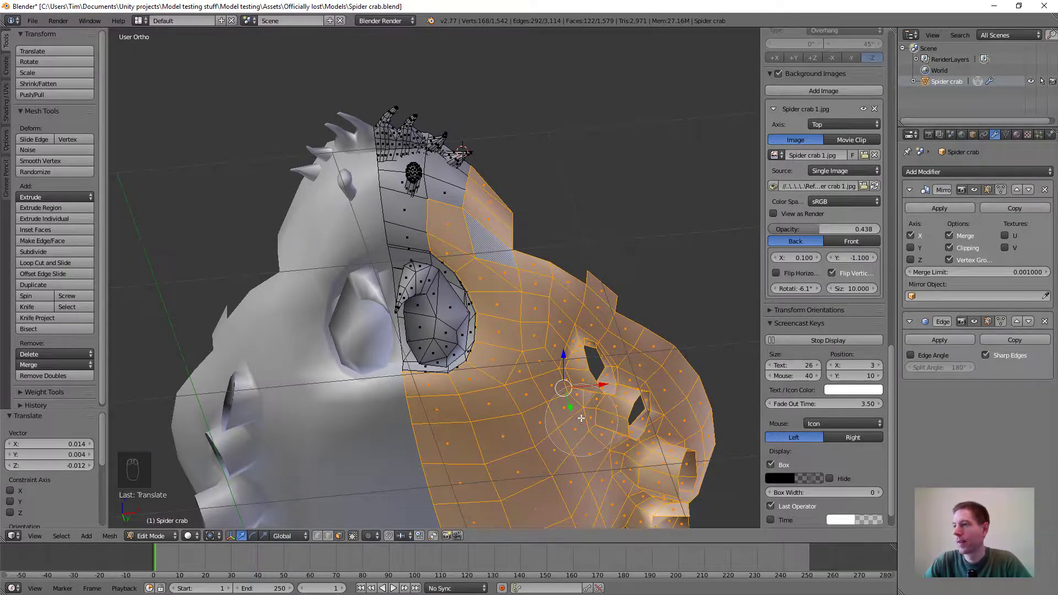
right_click(576, 406)
key(h)
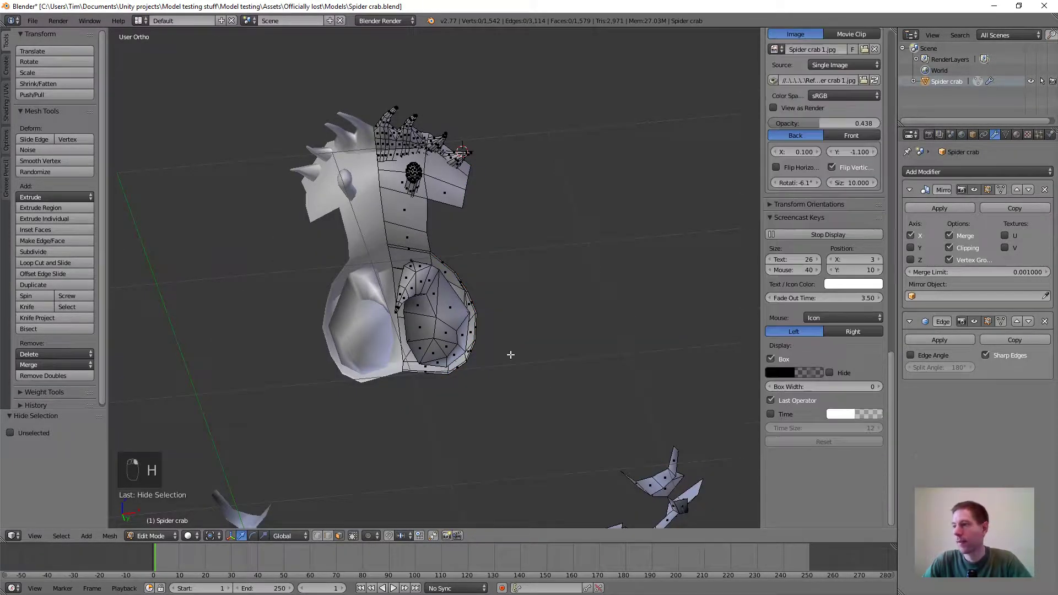
In edge selection mode, subdivide the long outer edge of the mouth recess beside the mouthpiece with one cut
middle_drag(507, 354, 472, 364)
scroll(475, 345, up, 4)
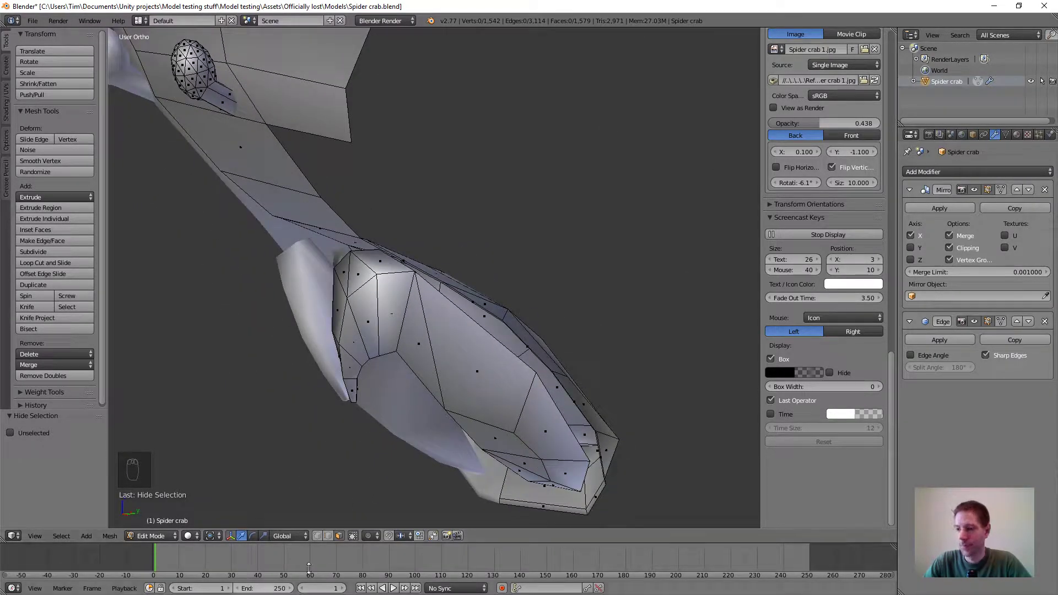
click(329, 536)
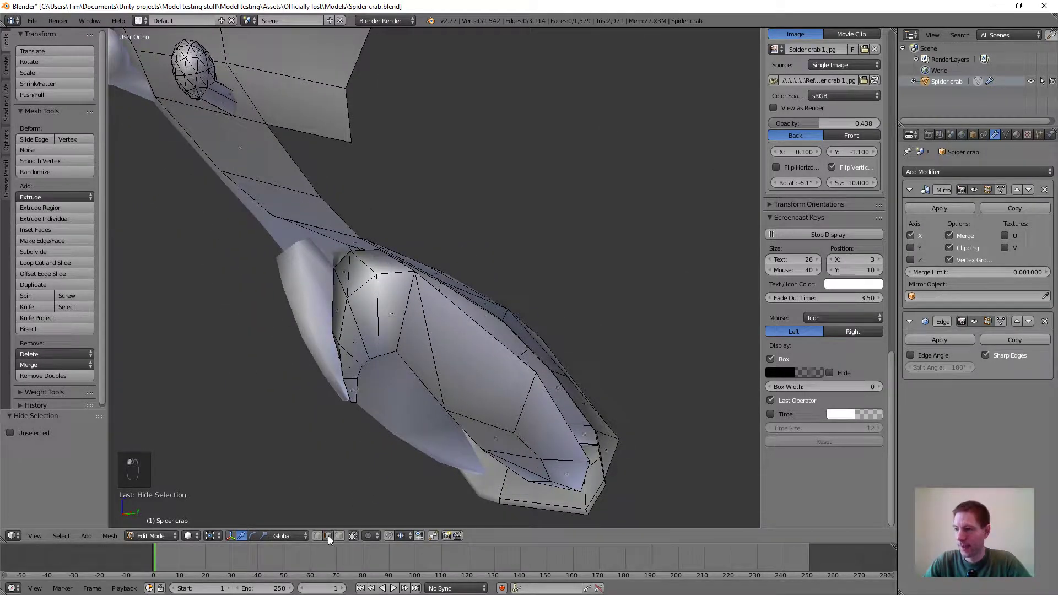
right_click(487, 332)
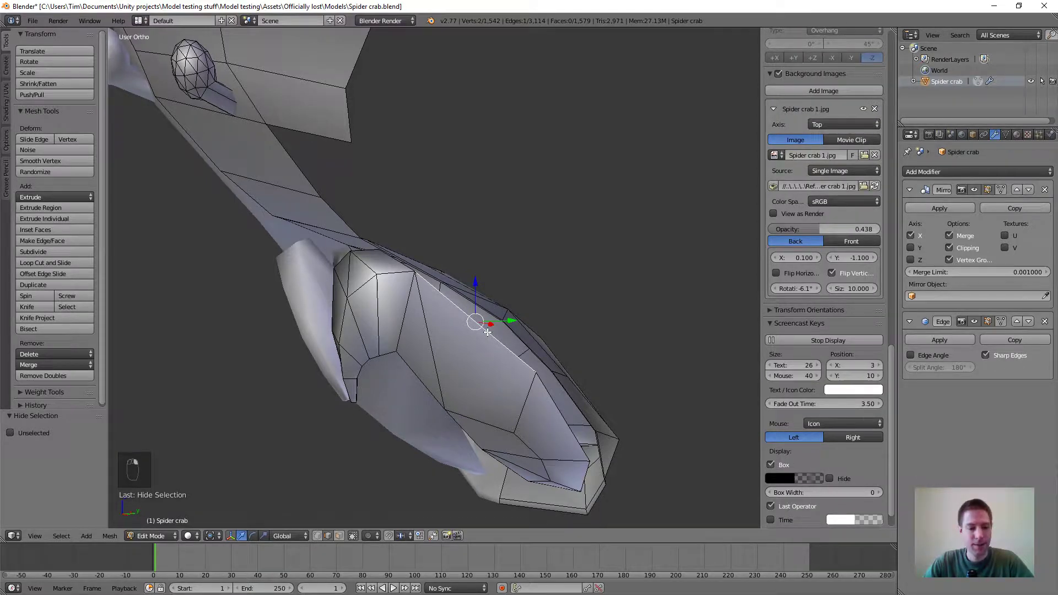
key(w)
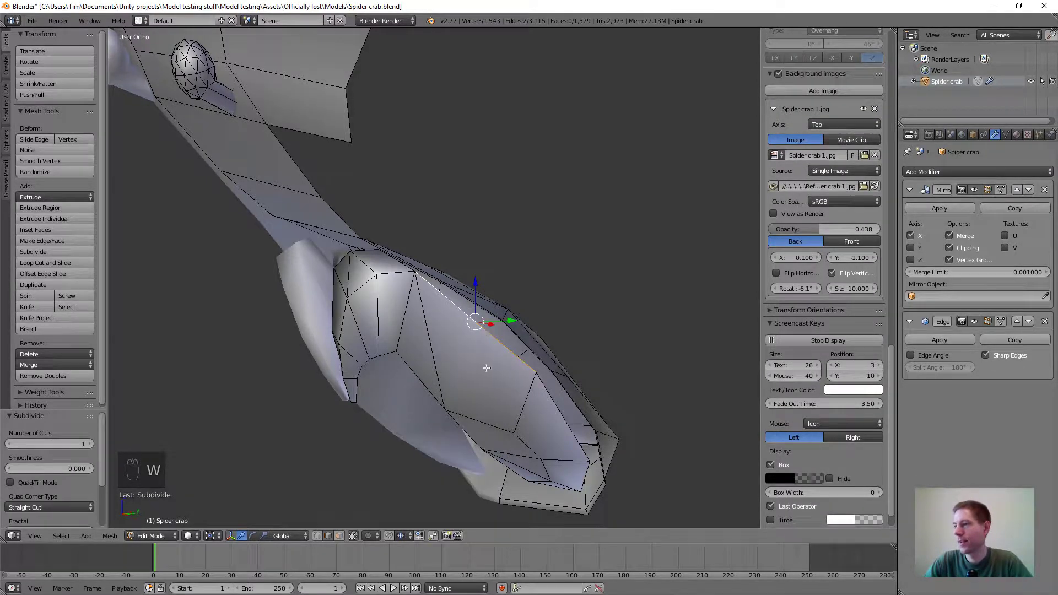
Save the Spider crab.blend file over its existing version
middle_drag(486, 368, 452, 361)
scroll(402, 392, up, 4)
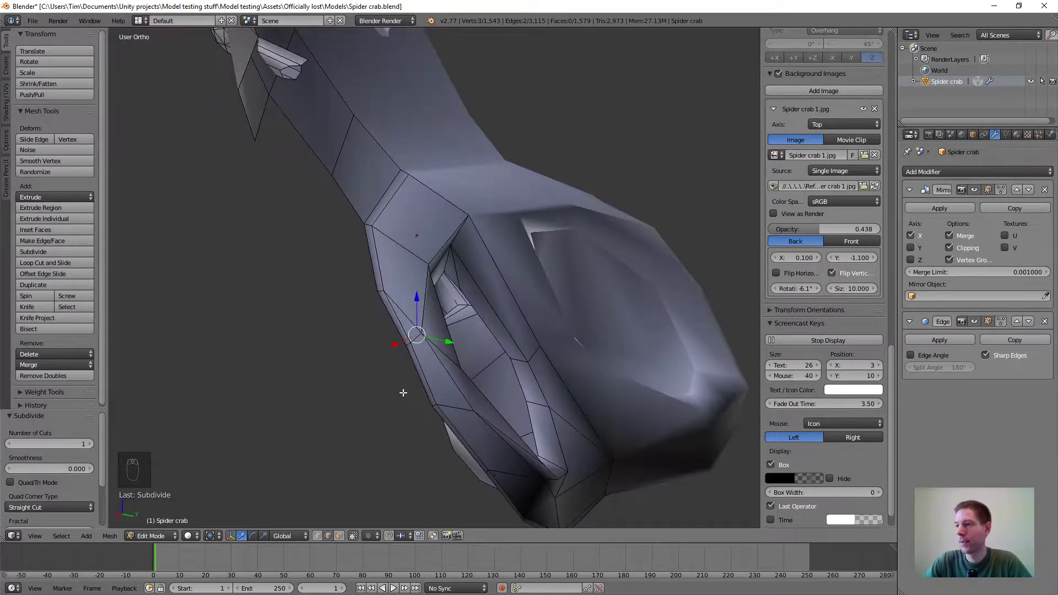
middle_drag(403, 393, 531, 342)
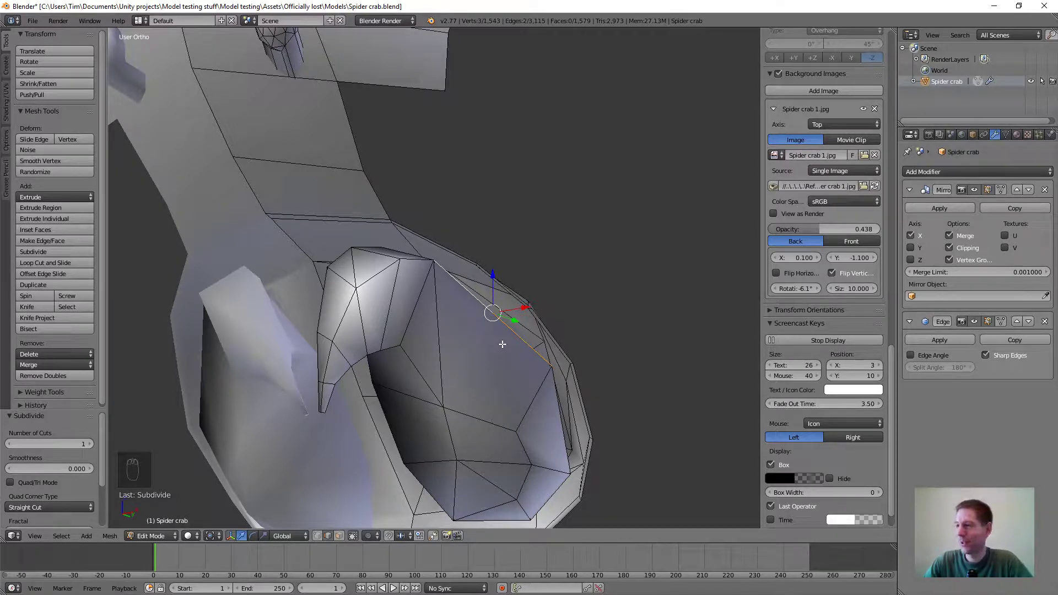
key(ctrl+s)
click(463, 200)
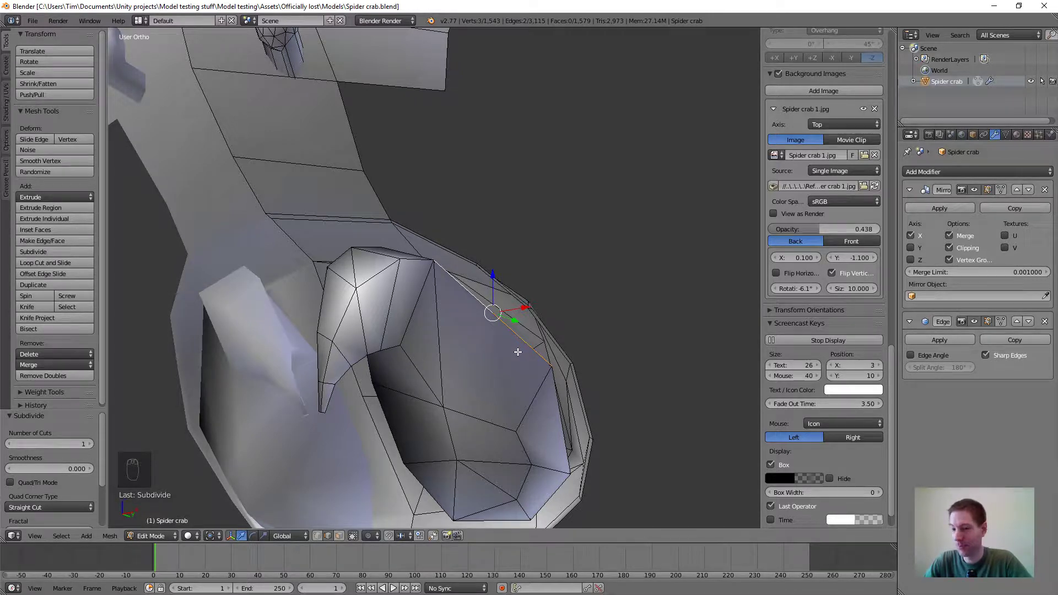
In vertex selection mode, connect the subdivided edge's midpoint to the central vertex inside the mouth recess
middle_drag(514, 365, 475, 378)
scroll(473, 359, up, 1)
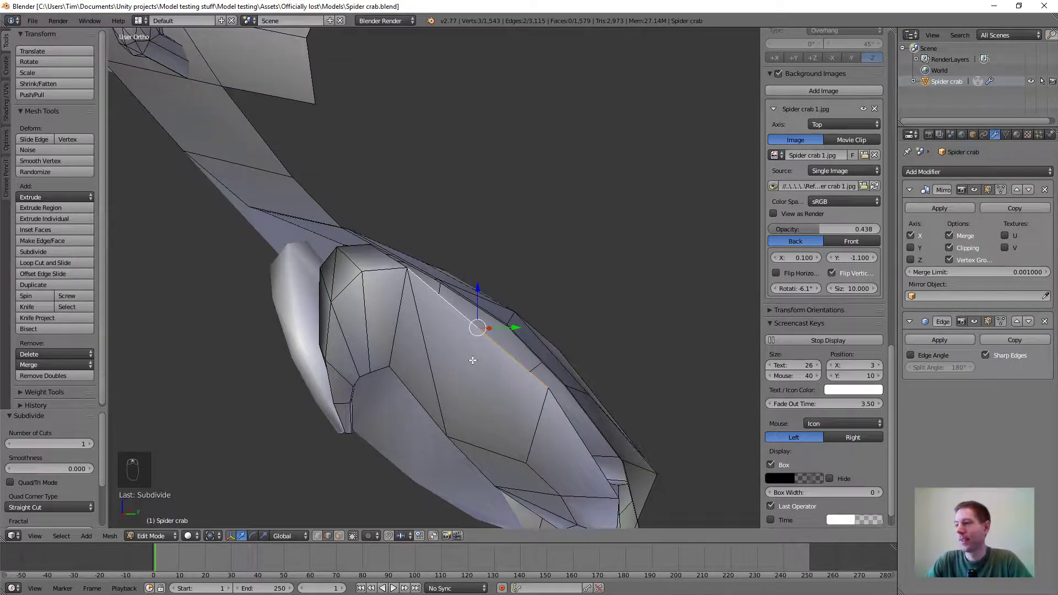
middle_drag(477, 364, 508, 341)
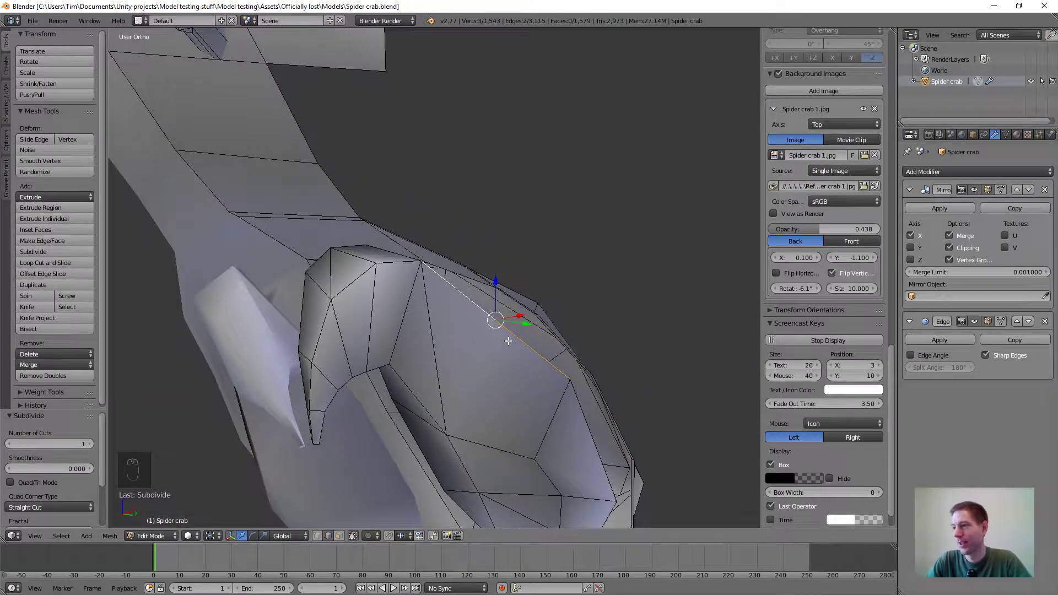
click(317, 536)
right_click(496, 320)
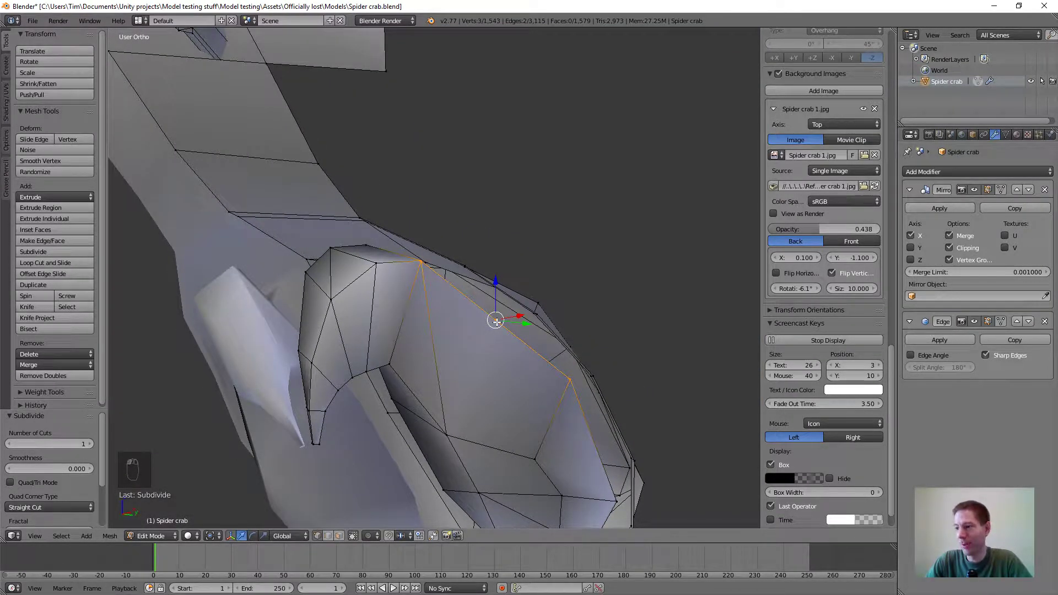
shift+right_click(448, 435)
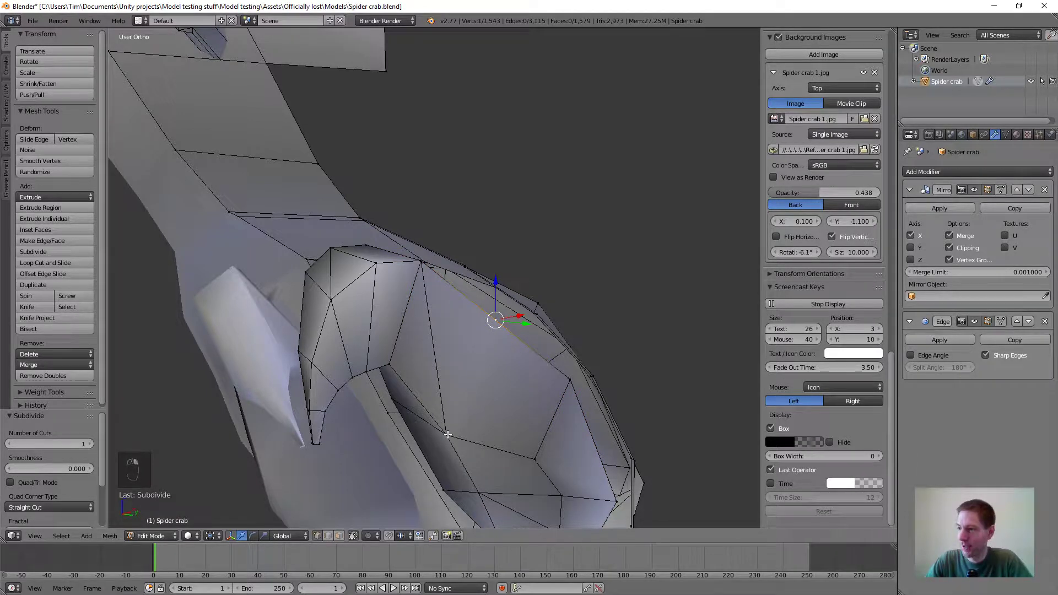
key(j)
In wireframe view, subdivide the neighbouring edge that runs parallel to the subdivided recess edge with one cut
middle_drag(485, 390, 477, 359)
key(z)
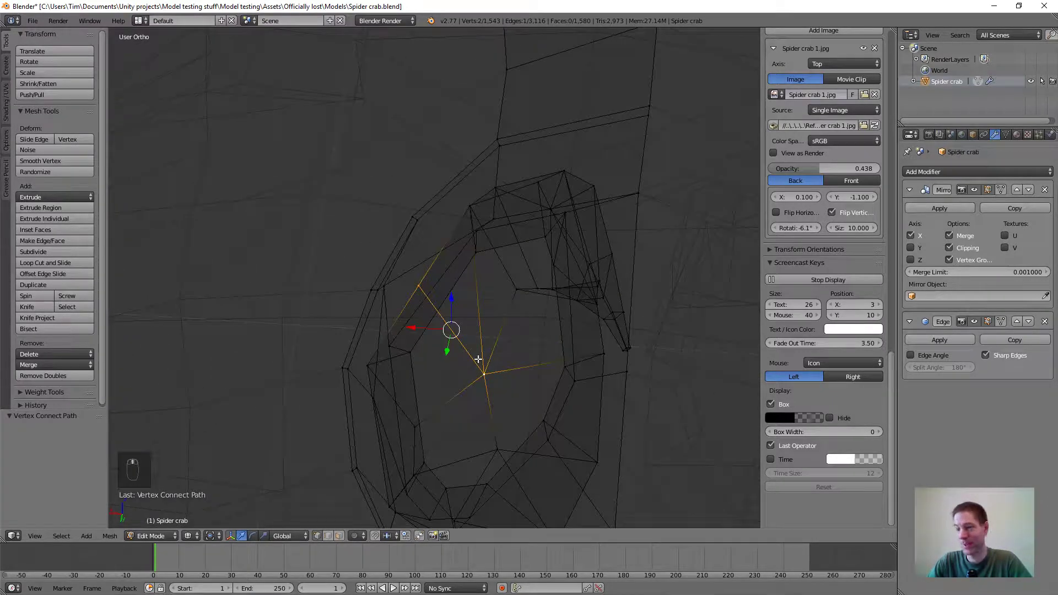
key(a)
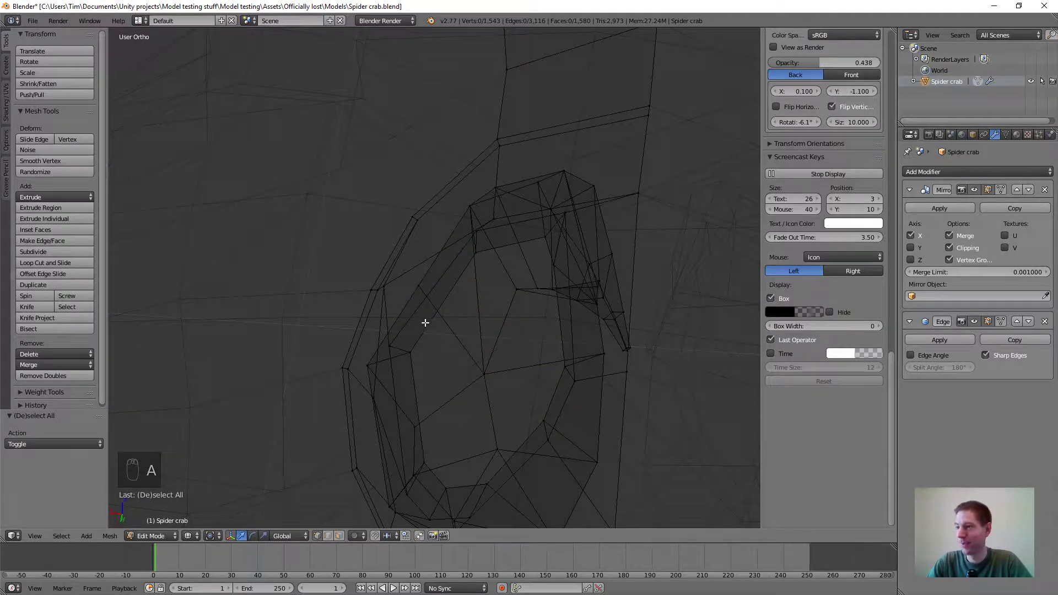
scroll(425, 321, up, 2)
middle_drag(432, 331, 597, 262)
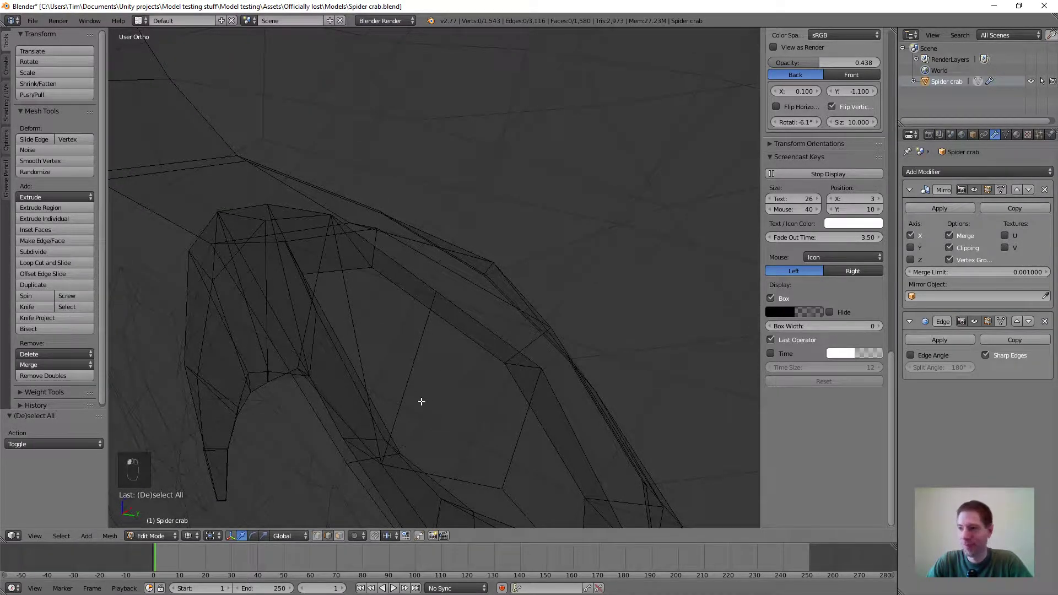
right_click(484, 342)
key(w)
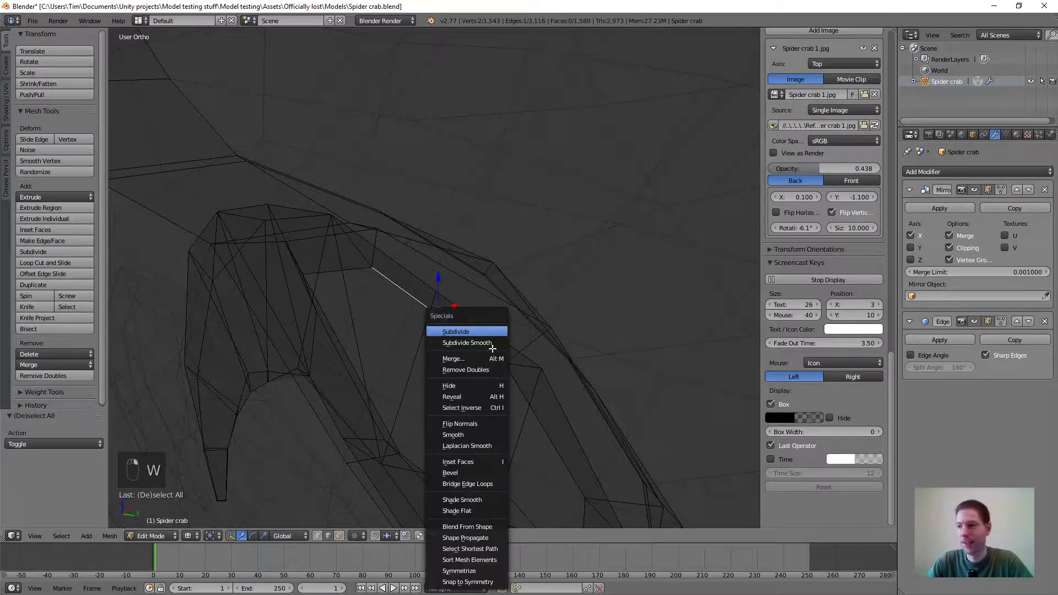
click(482, 331)
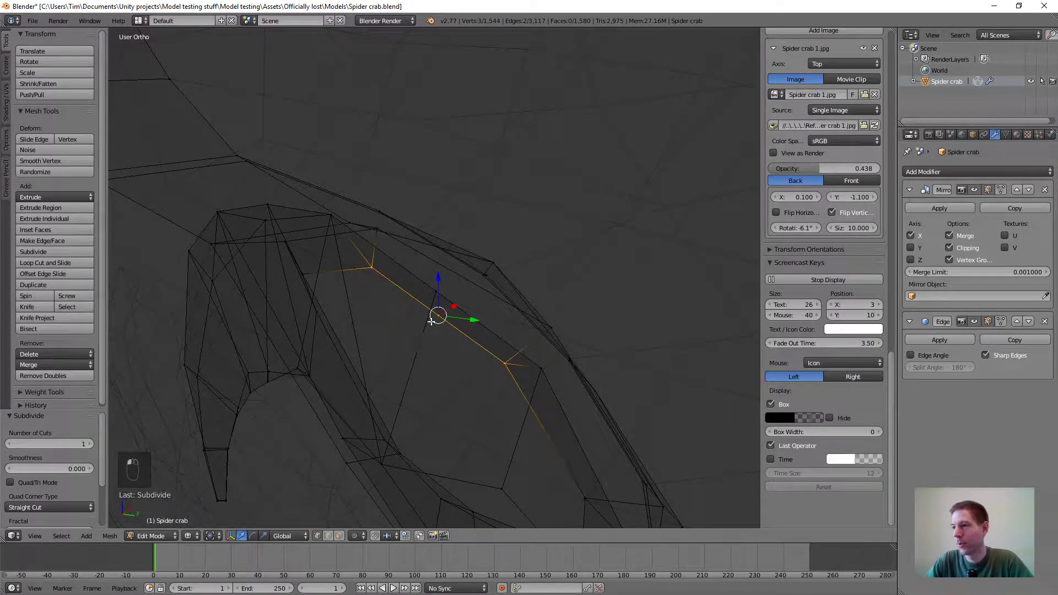
Connect the midpoint vertices of the two parallel recess edges across the narrow face between them
right_click(438, 318)
shift+right_click(442, 288)
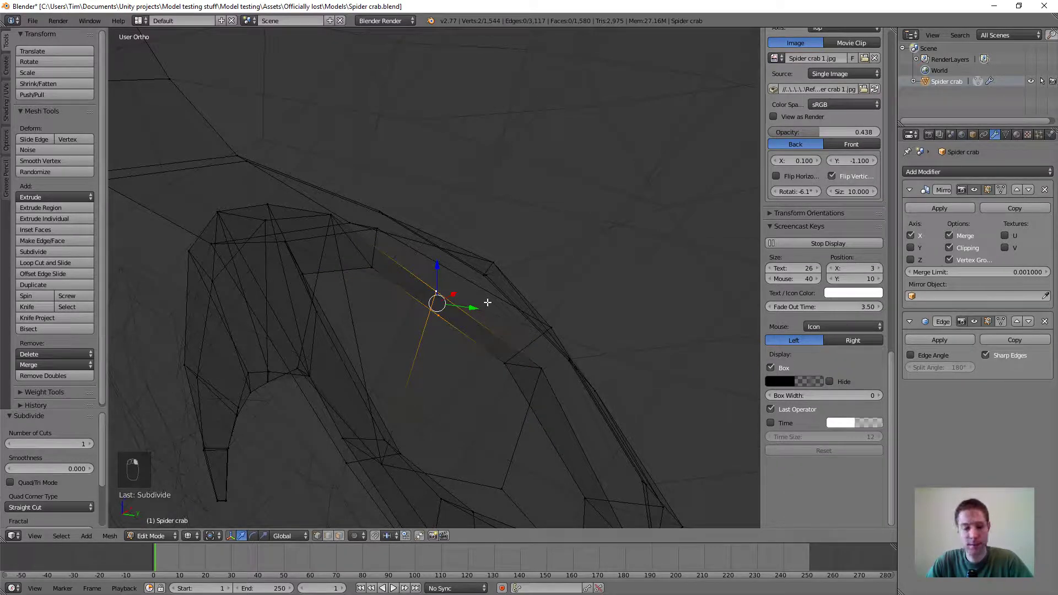
key(j)
middle_drag(488, 303, 374, 380)
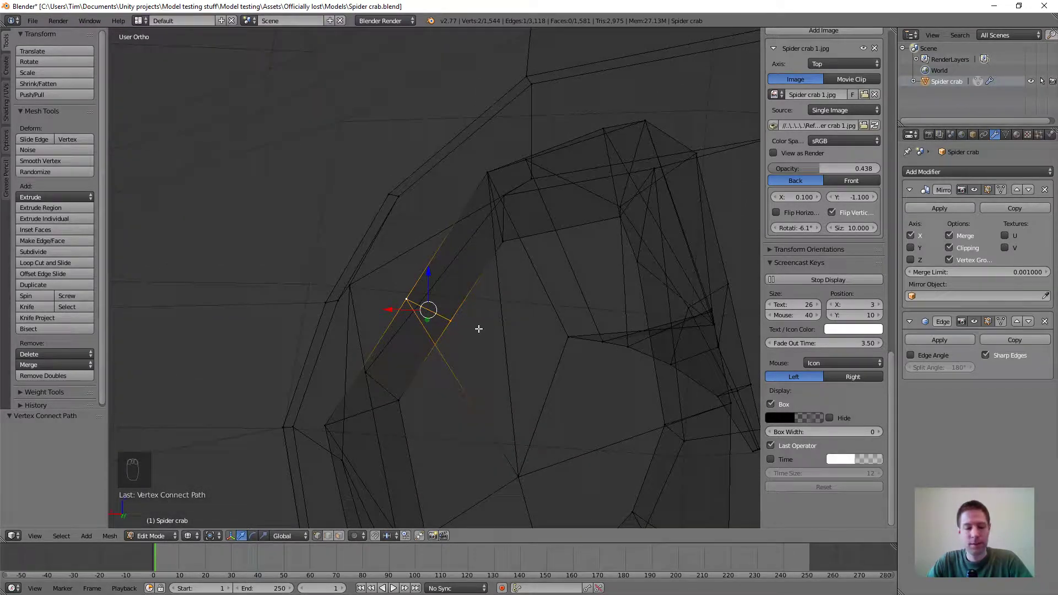
Back in solid view, connect the midpoint on the recess's inner rim to the body's corner vertex just outside it
key(z)
middle_drag(476, 365, 431, 288)
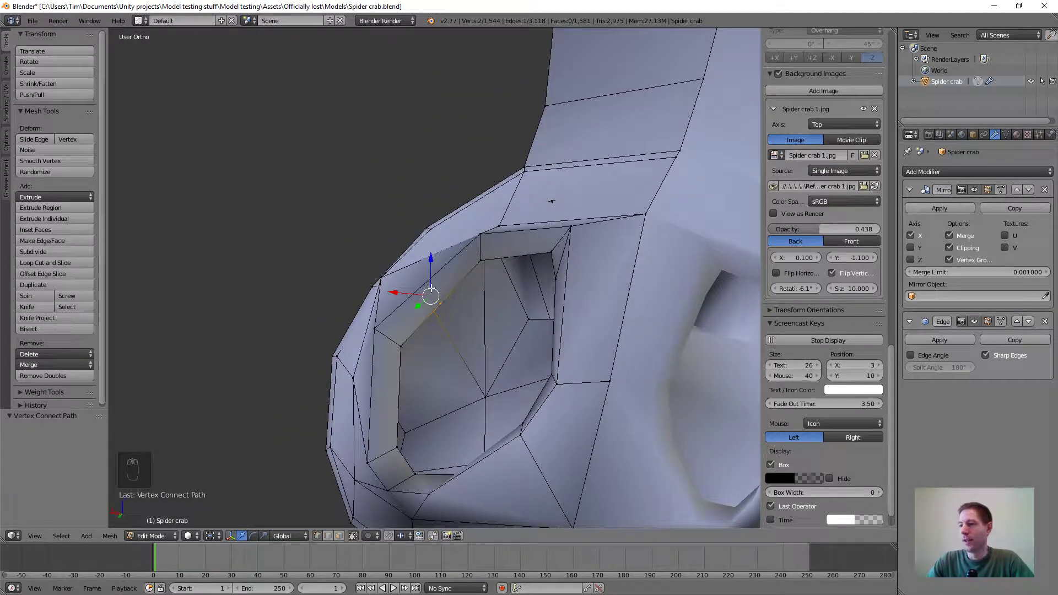
scroll(438, 318, up, 2)
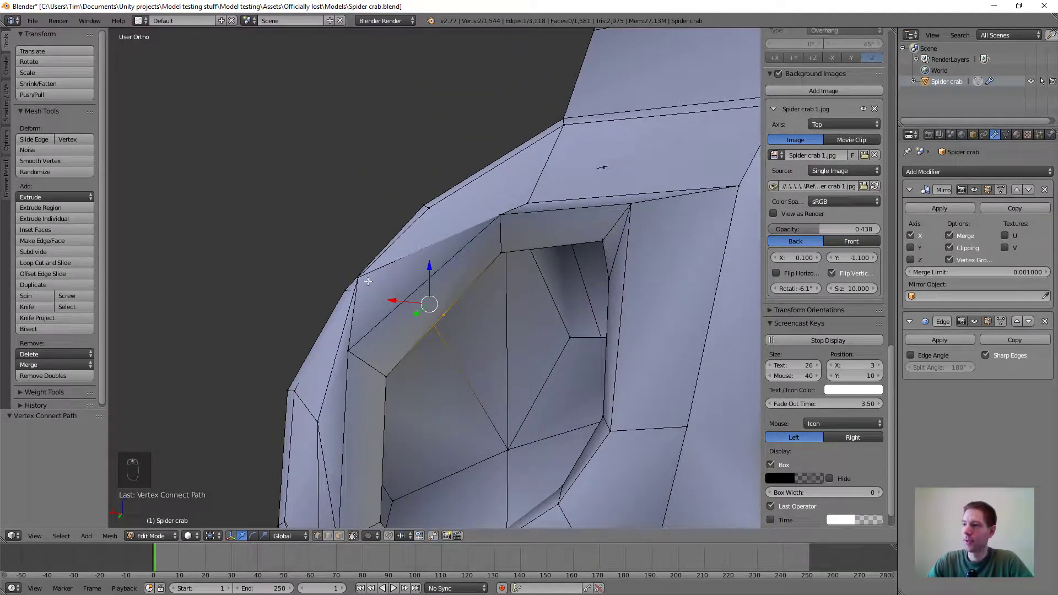
middle_drag(382, 315, 391, 290)
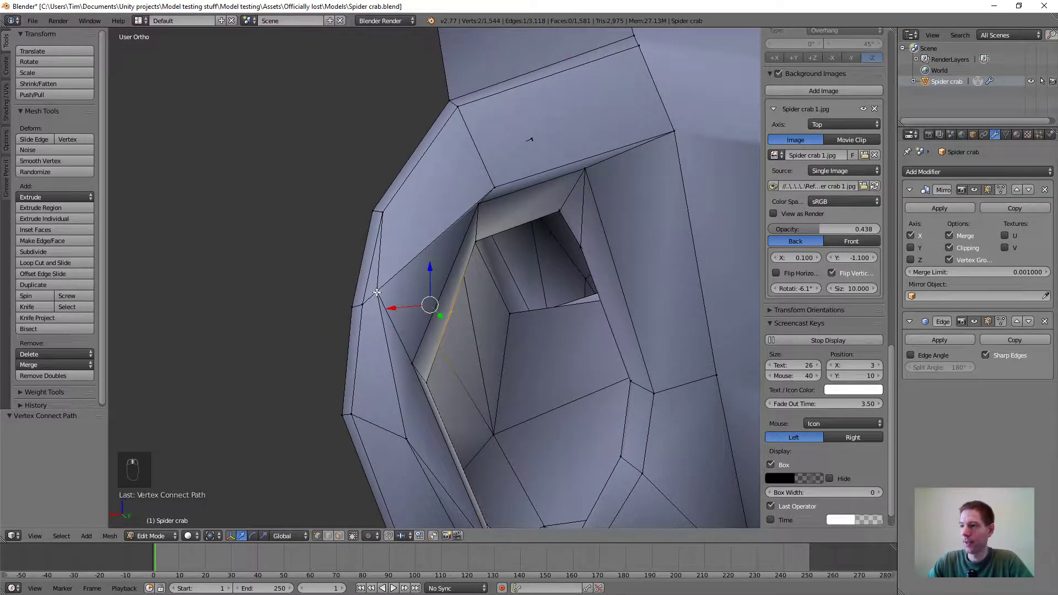
middle_drag(483, 343, 445, 297)
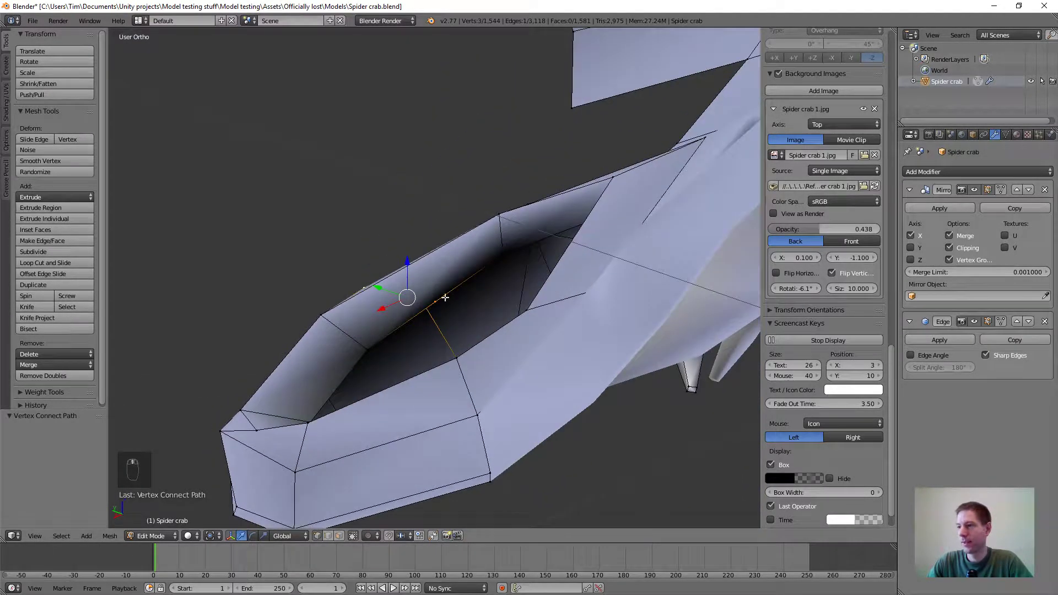
right_click(433, 299)
middle_drag(530, 353, 452, 309)
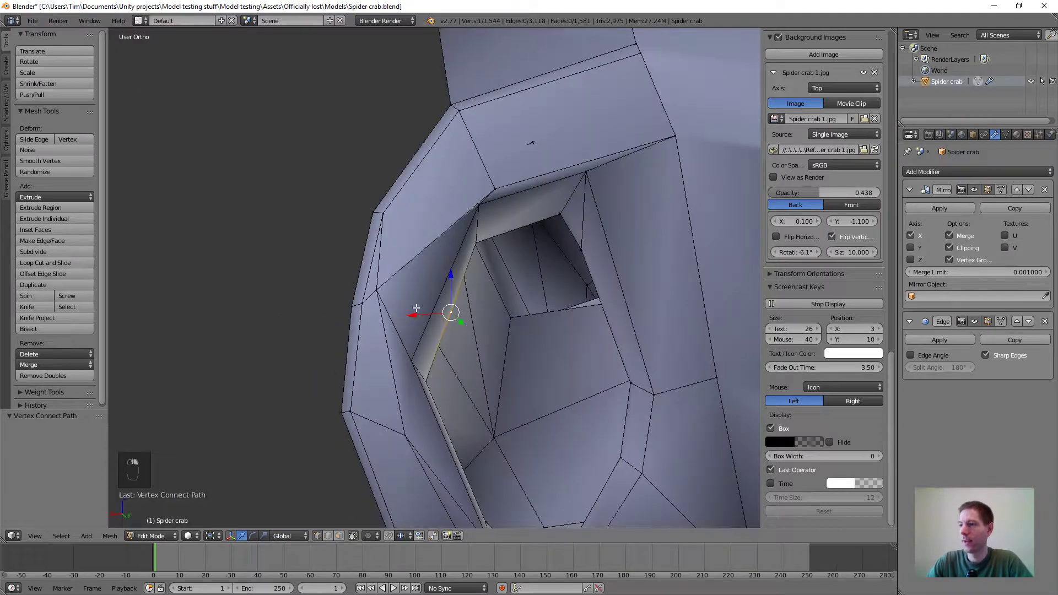
shift+right_click(376, 287)
key(j)
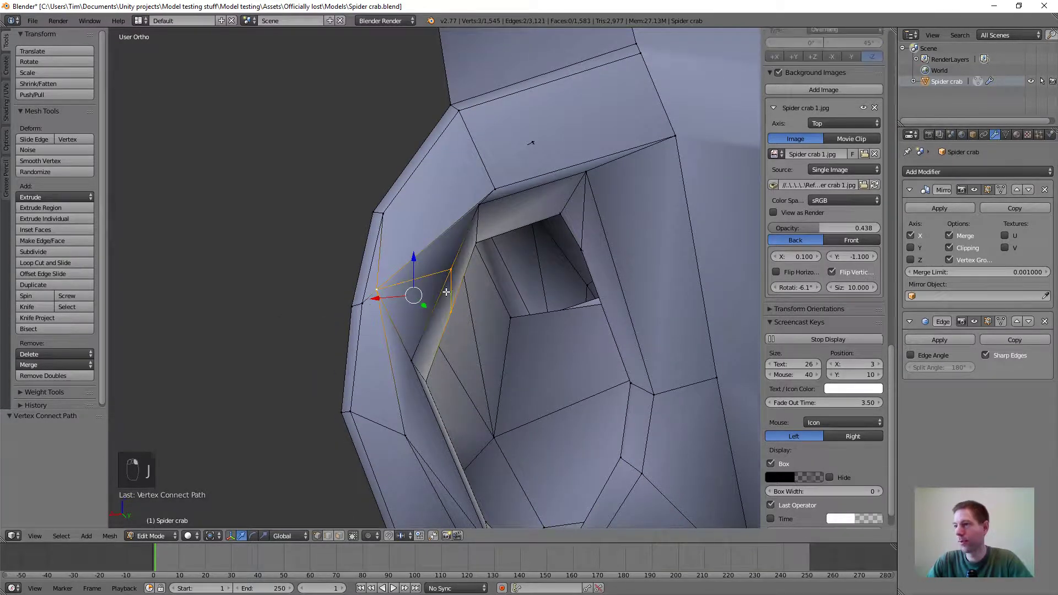
Move the vertex where the new connection crosses the recess's outer rim by X 0.025, Y 0.014 and Z -0.011
middle_drag(461, 330, 414, 349)
right_click(444, 267)
key(ctrl+e)
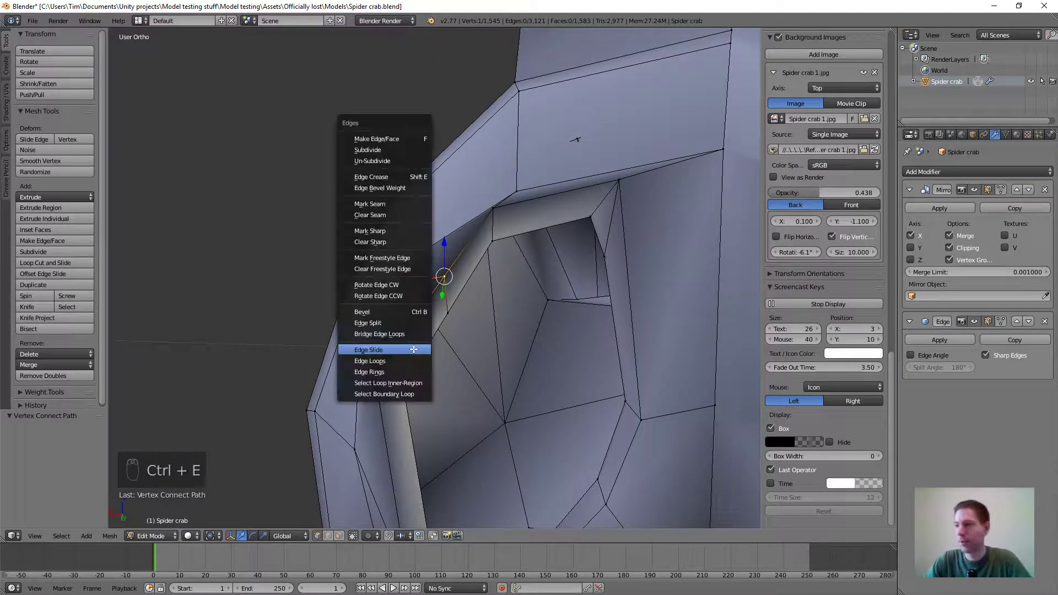
click(409, 353)
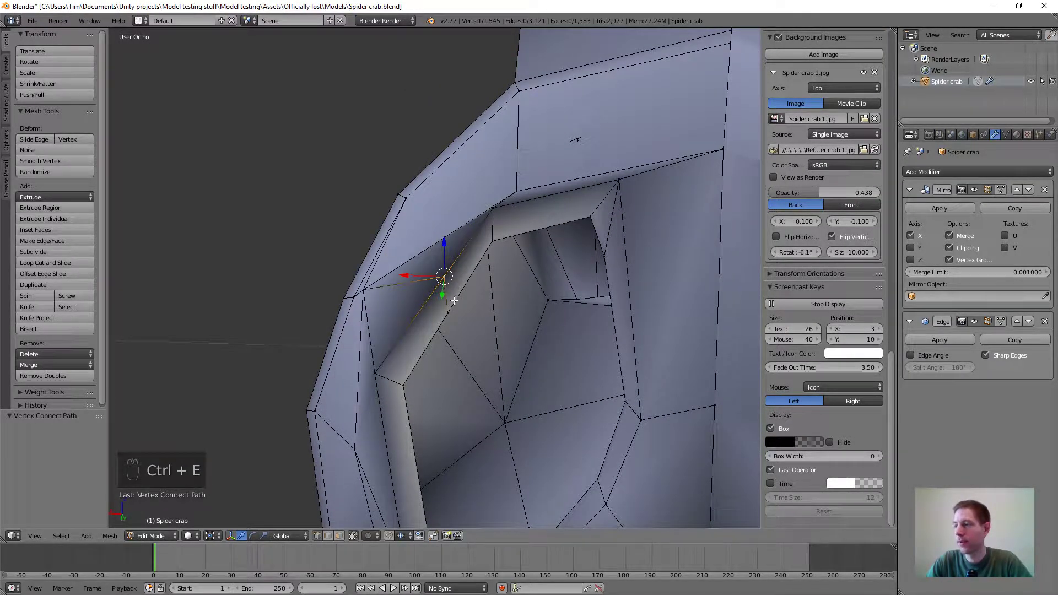
middle_drag(454, 300, 437, 311)
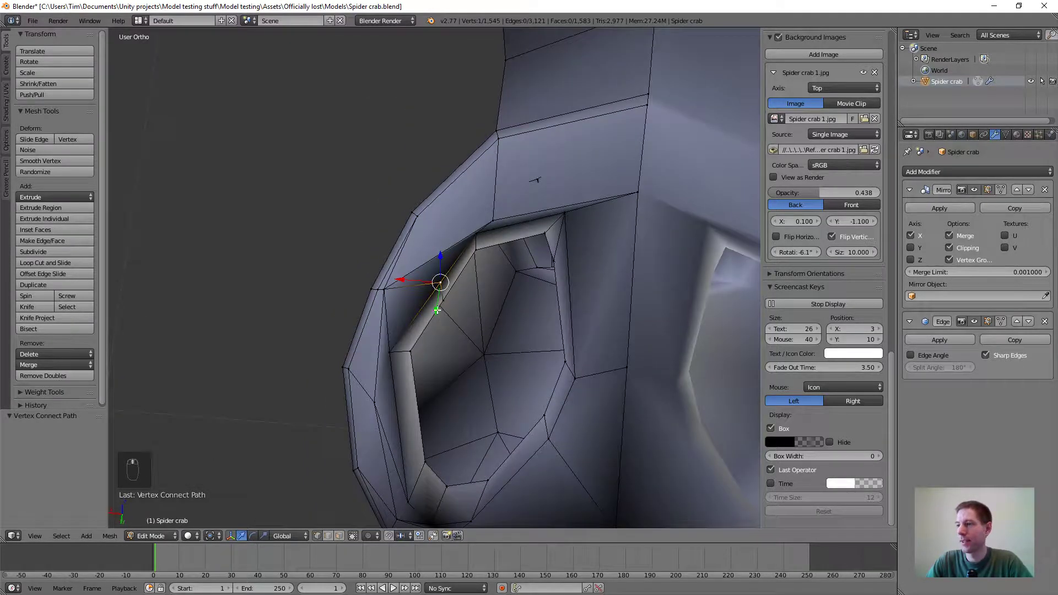
key(g)
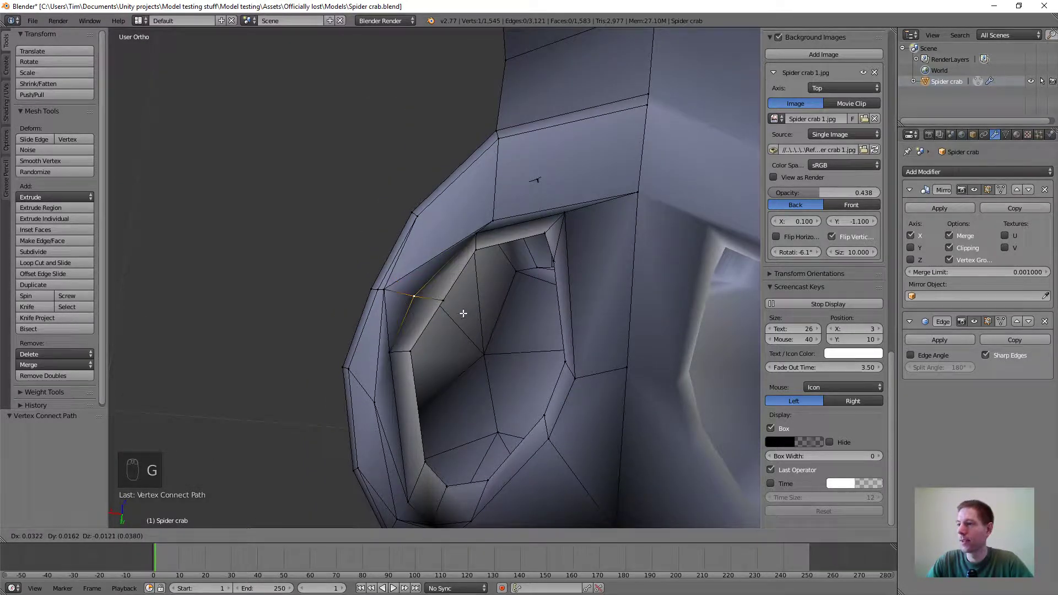
click(465, 312)
From the front, move the same rim vertex a further X 0.020, Y -0.010 and Z 0.016 to round out the recess
middle_drag(469, 312, 501, 291)
click(437, 285)
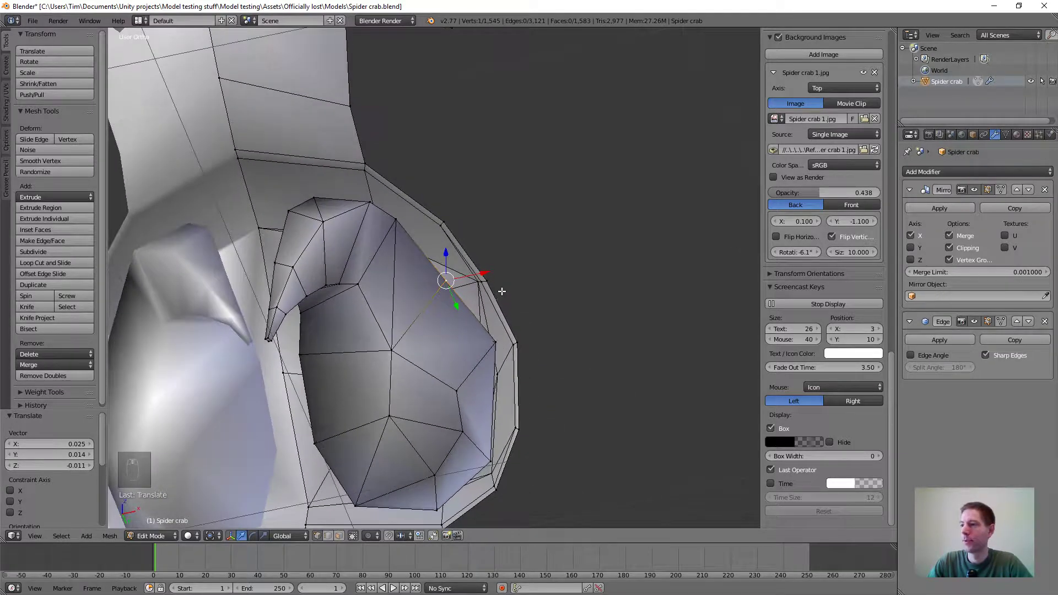
key(g)
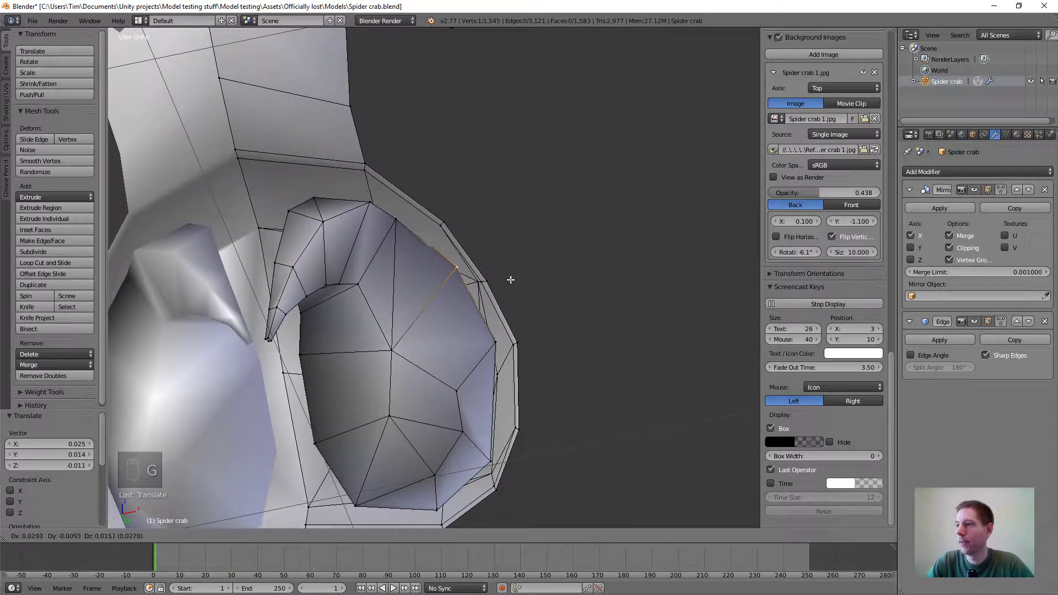
click(511, 279)
Move the recess's side inner-rim vertex and the adjacent vertex inside the hollow together by X -0.018, Y -0.012 and Z 0.001
middle_drag(511, 279, 380, 348)
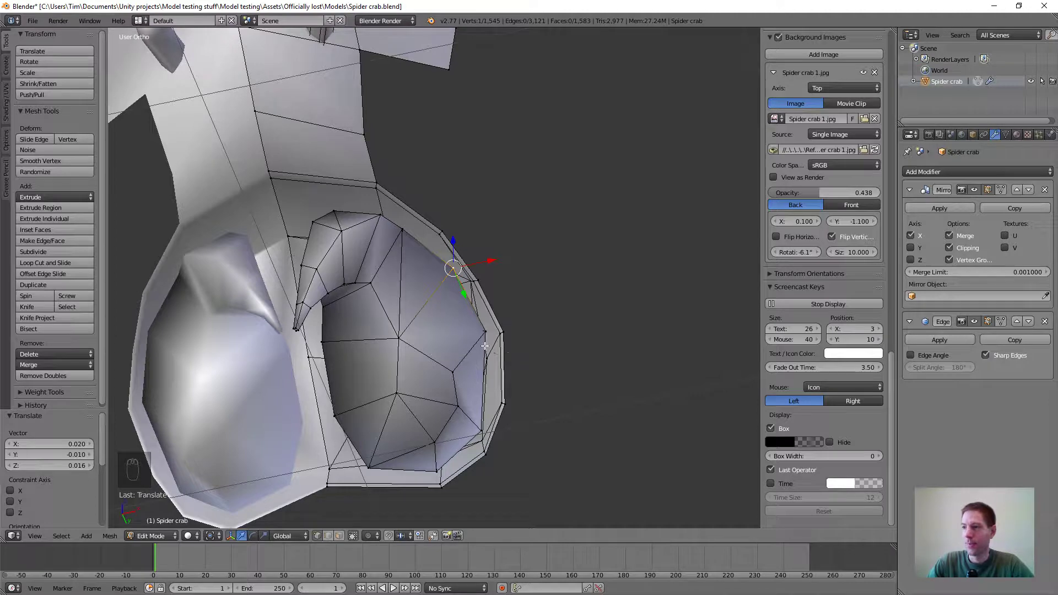
scroll(477, 341, down, 3)
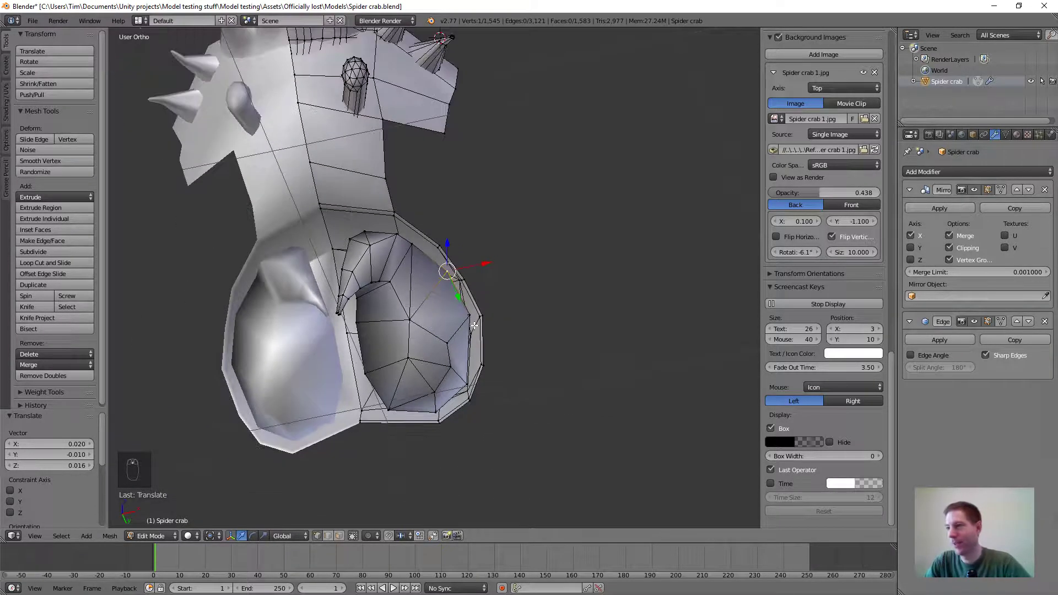
middle_drag(472, 322, 466, 298)
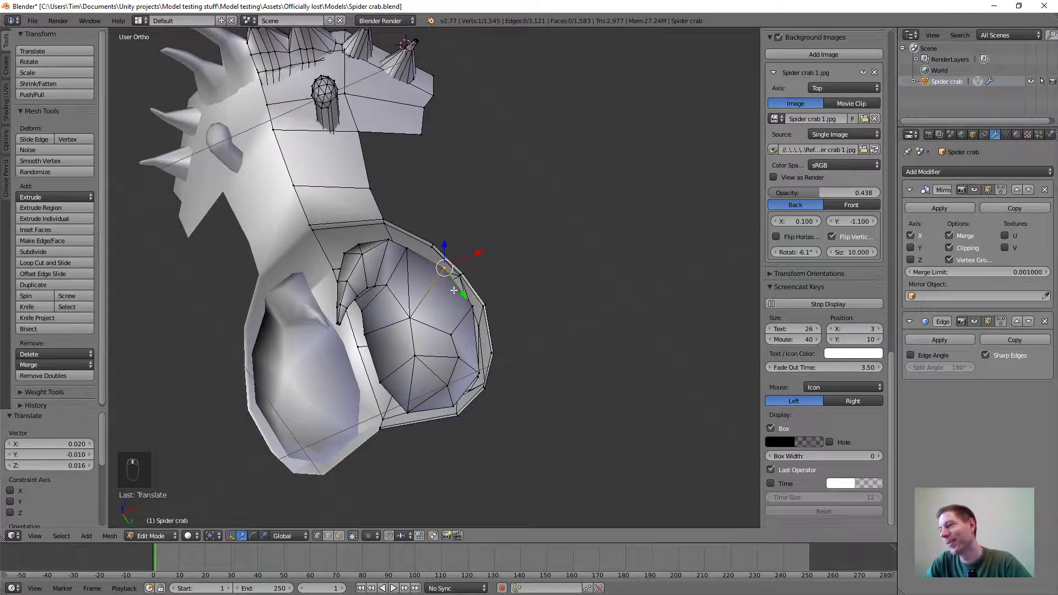
scroll(467, 300, up, 2)
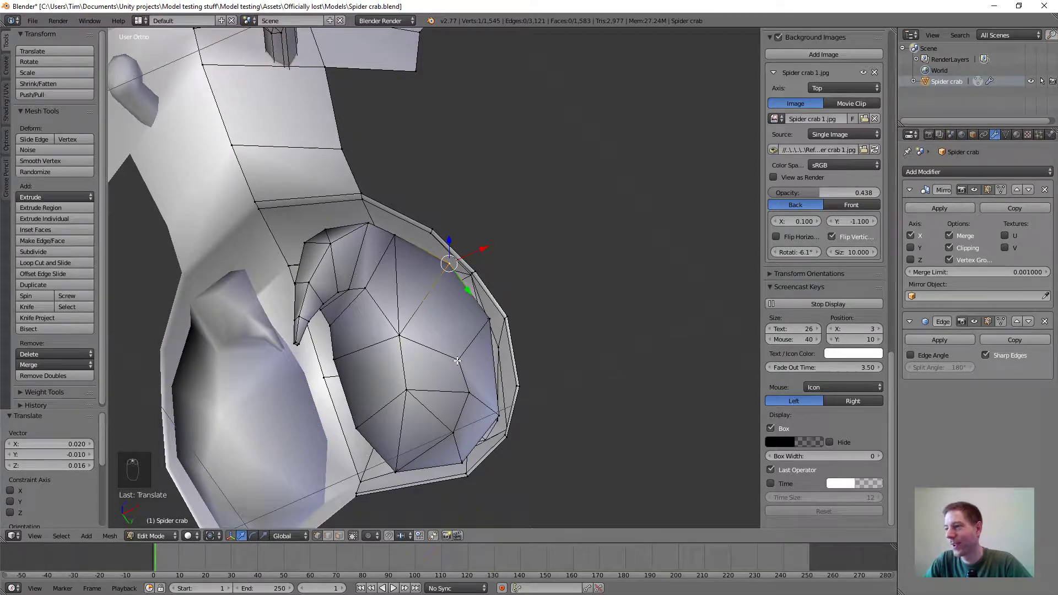
right_click(491, 320)
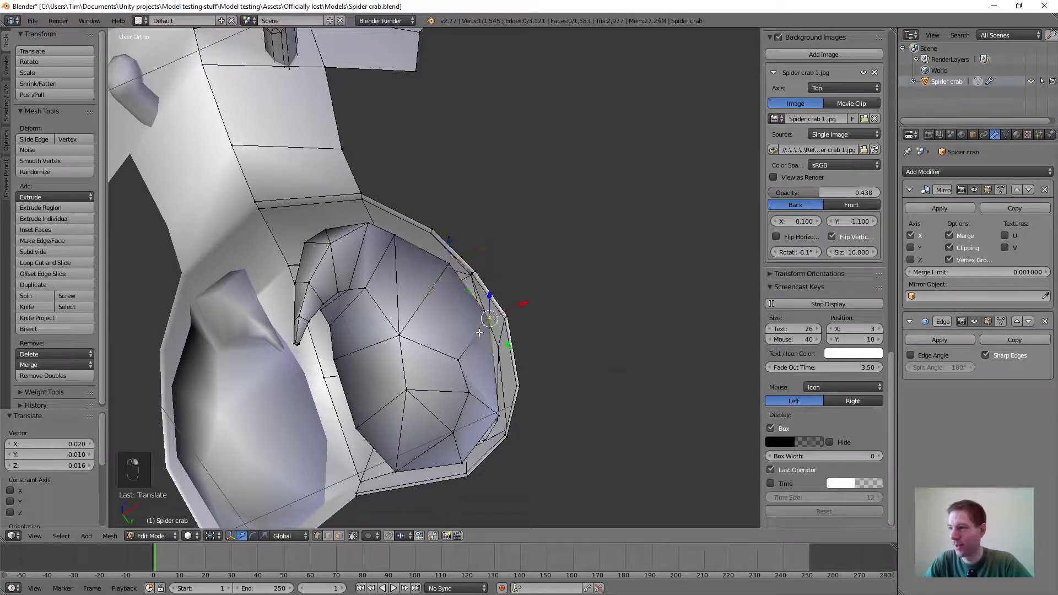
shift+right_click(459, 359)
key(g)
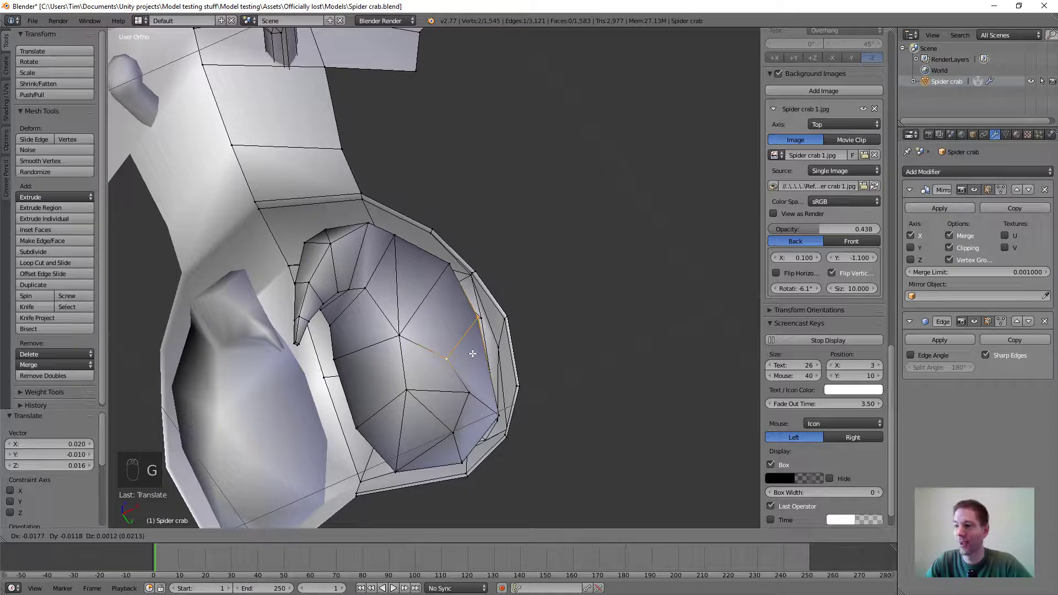
click(473, 353)
Move the neighbouring vertices on the recess's outer side rim by X -0.014, Y -0.007 and Z -0.0006193
right_click(506, 319)
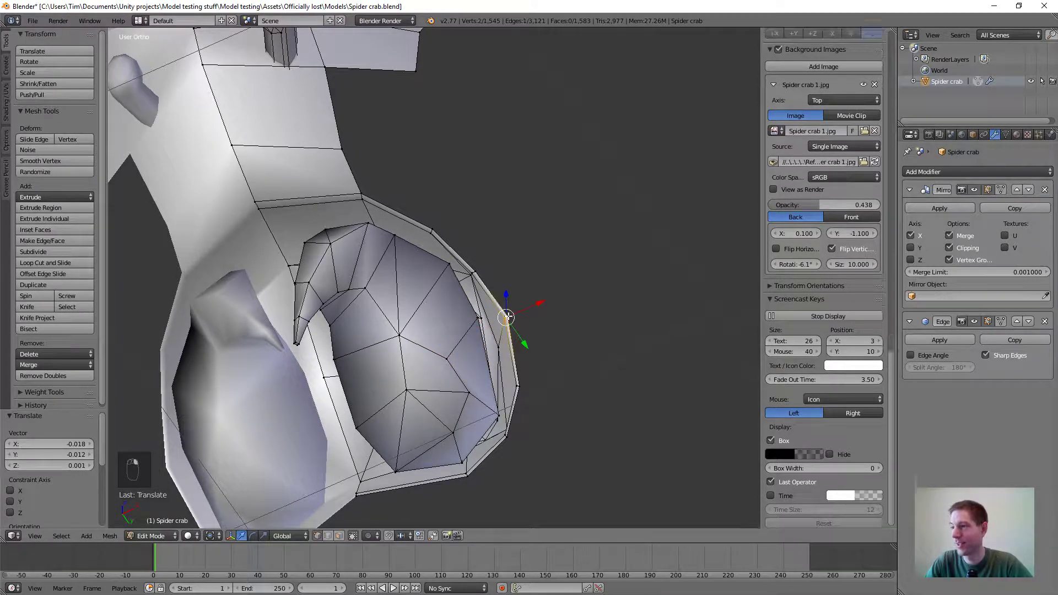
shift+right_click(500, 346)
key(g)
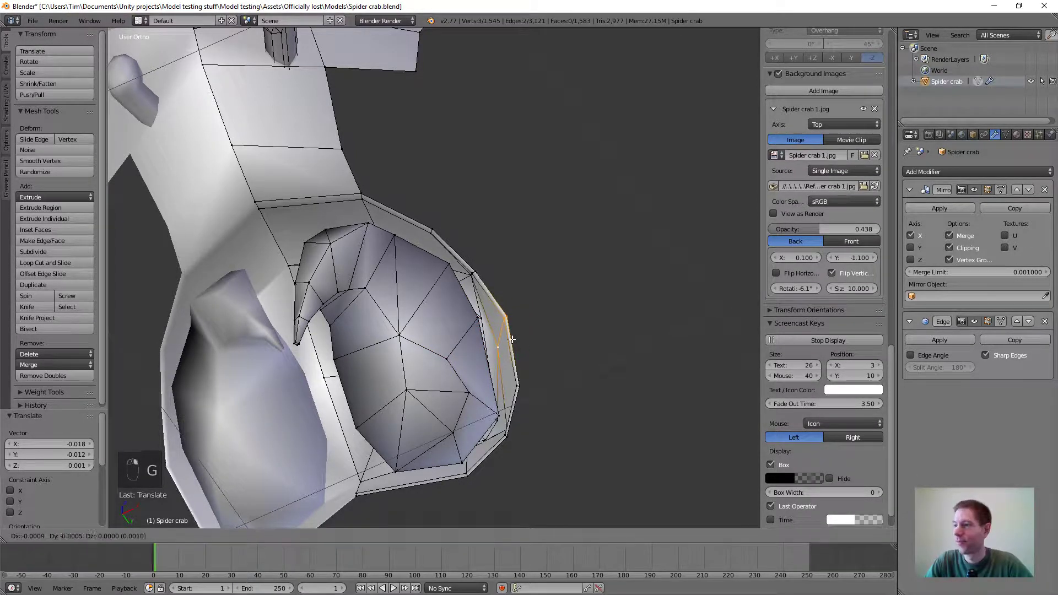
click(507, 340)
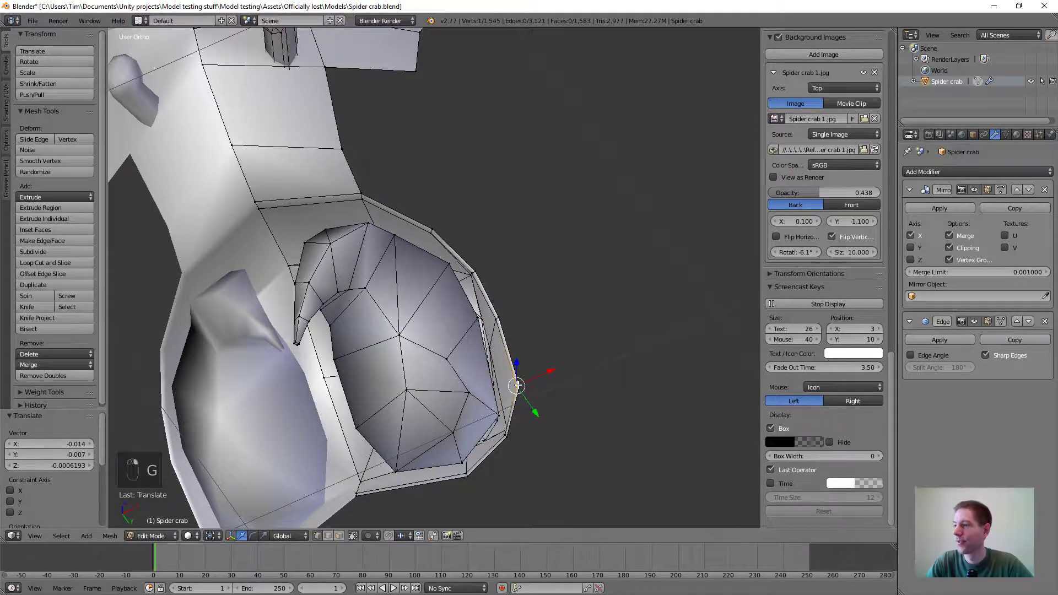
Move the next outer-rim vertices further down the recess's side inward by about X -0.013, Y -0.006 and Z -0.001
shift+right_click(515, 383)
key(g)
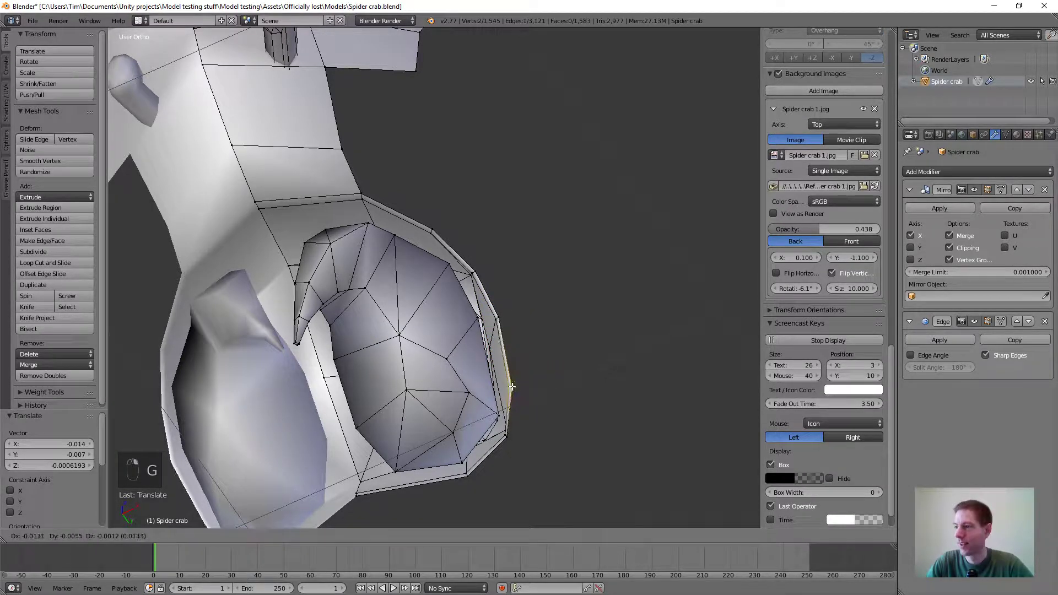
click(512, 386)
Reveal the hidden parts of the mesh and inspect the mouth recess against the whole crab body
middle_drag(512, 385, 515, 309)
key(alt+h)
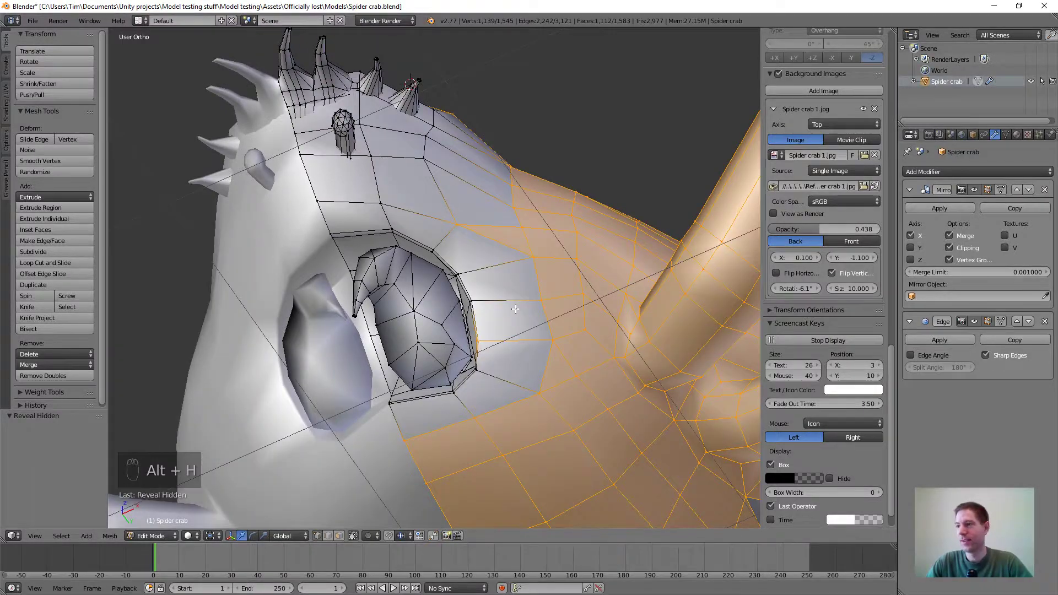
scroll(513, 306, down, 1)
scroll(505, 298, up, 2)
scroll(503, 299, up, 5)
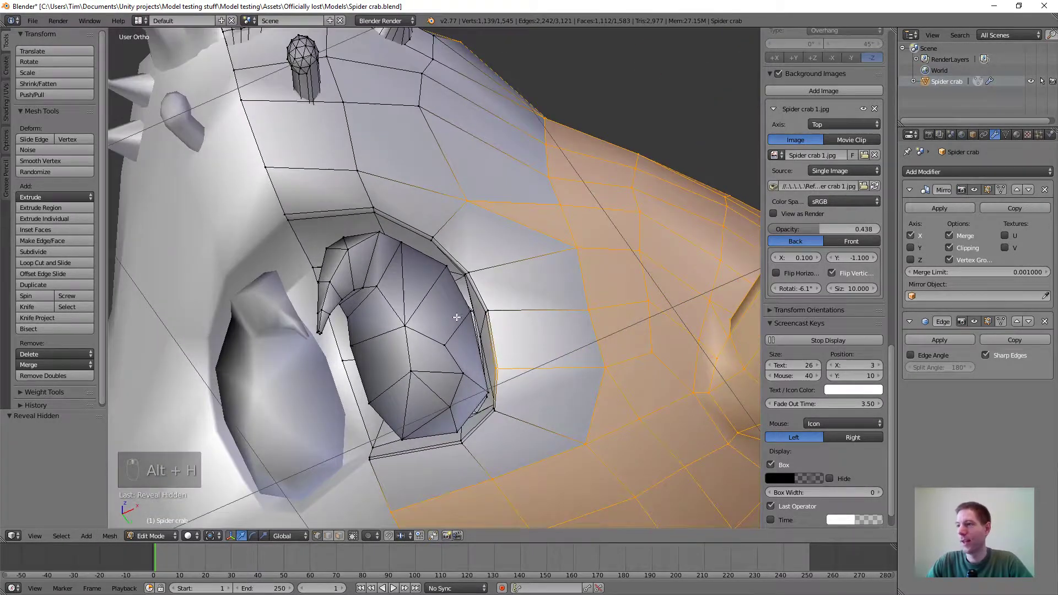
mouse_move(456, 318)
middle_down()
mouse_move(483, 306)
mouse_move(491, 251)
mouse_move(457, 329)
mouse_move(490, 344)
mouse_move(441, 331)
mouse_move(430, 373)
mouse_move(446, 309)
middle_up()
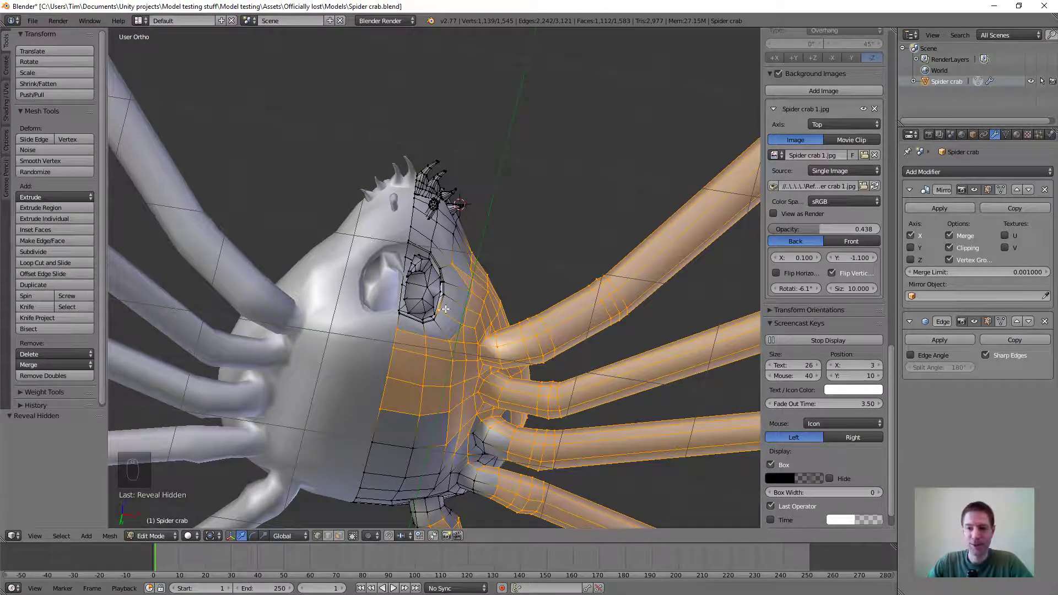
scroll(445, 309, down, 3)
middle_drag(446, 309, 539, 215)
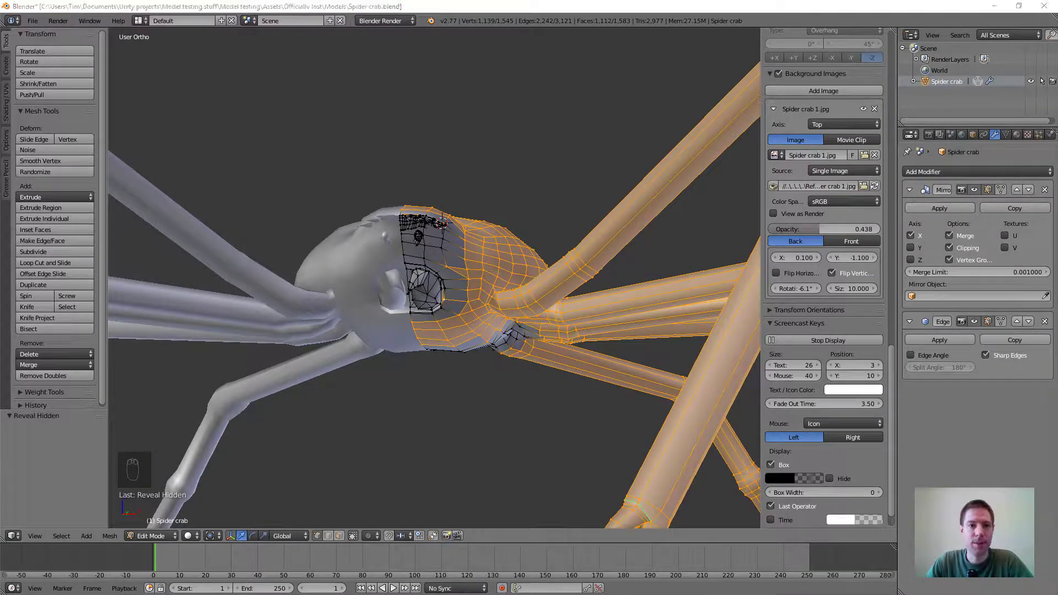
Switch to Chrome's giant spider crab image results and view the Animal Crossing spider crab pictures
drag(419, 594, 1004, 20)
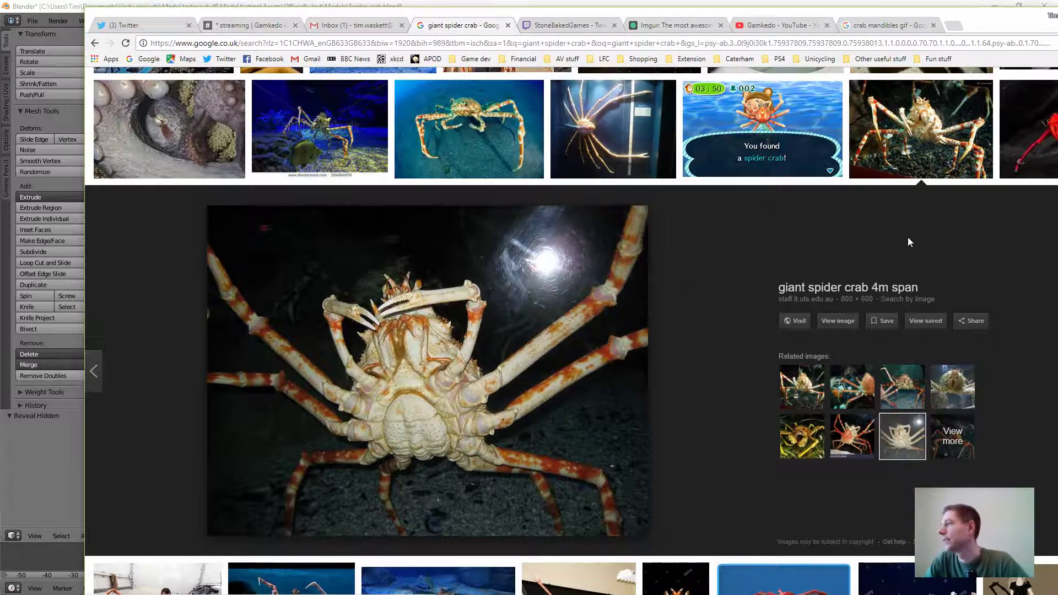
scroll(777, 238, up, 2)
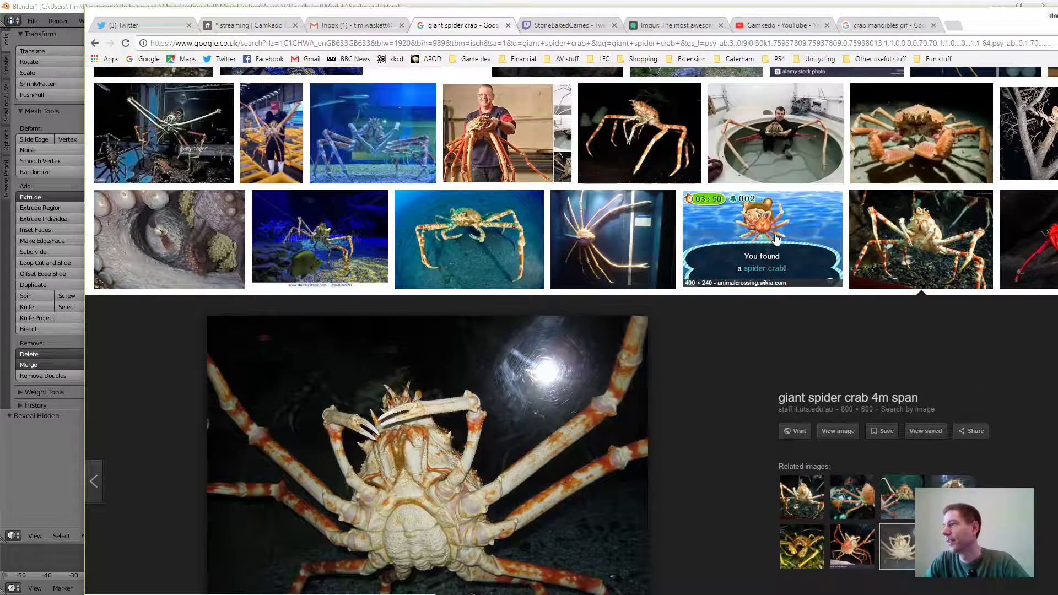
click(776, 238)
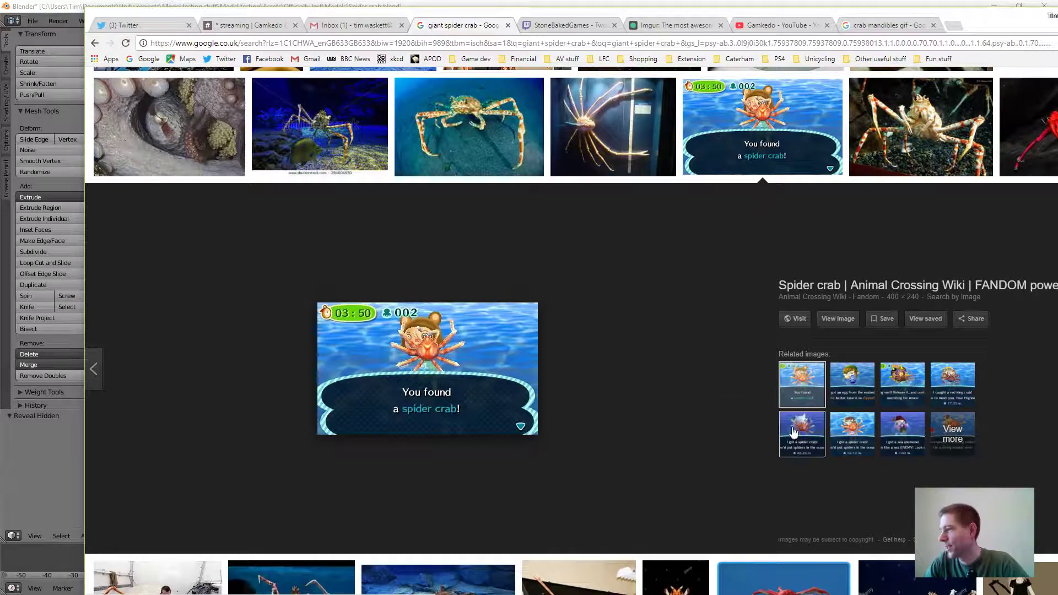
click(849, 430)
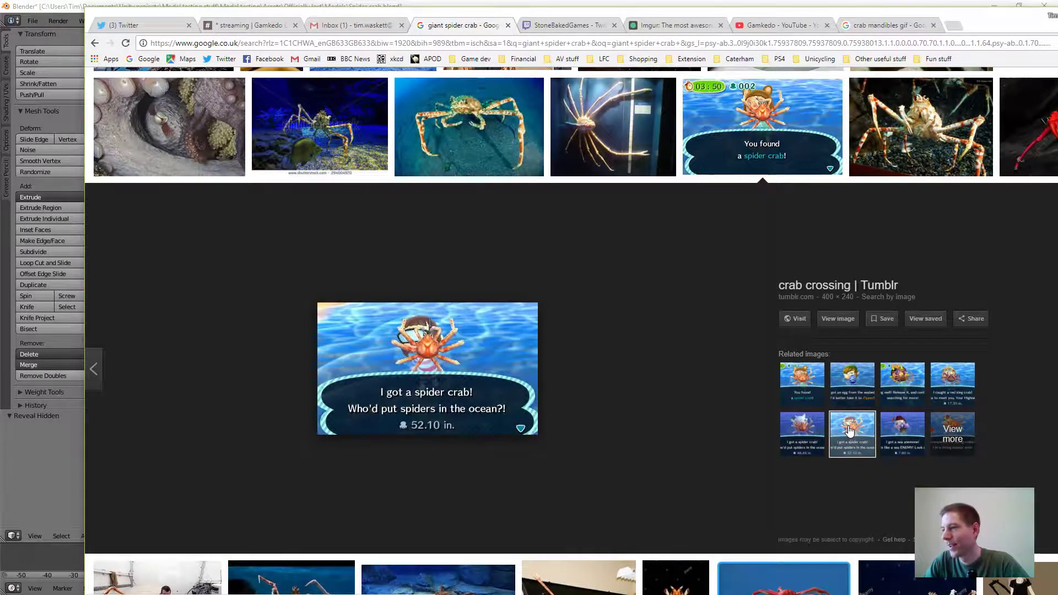
scroll(673, 344, up, 1)
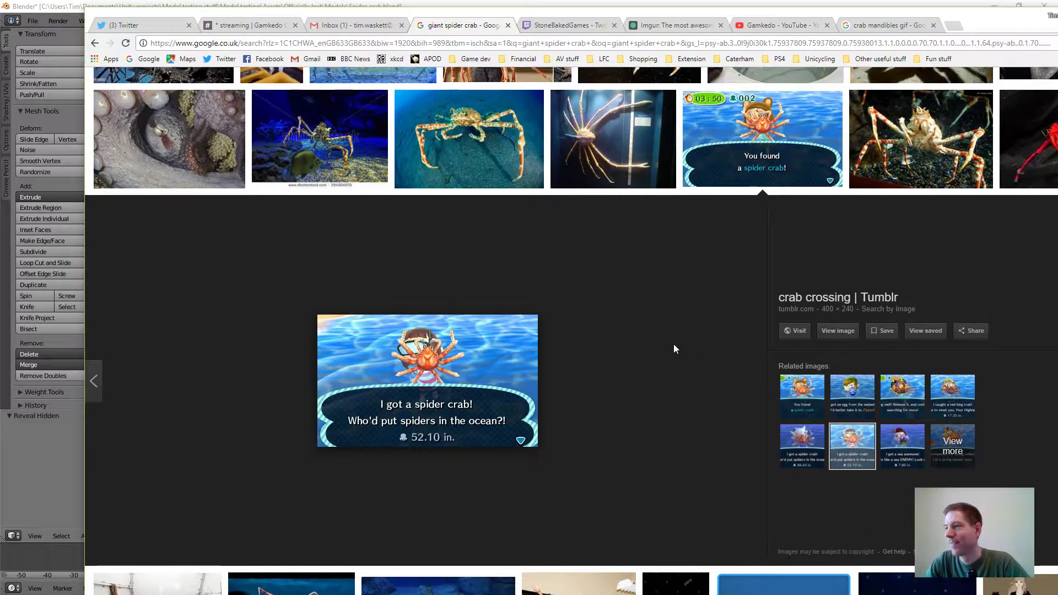
scroll(674, 348, up, 5)
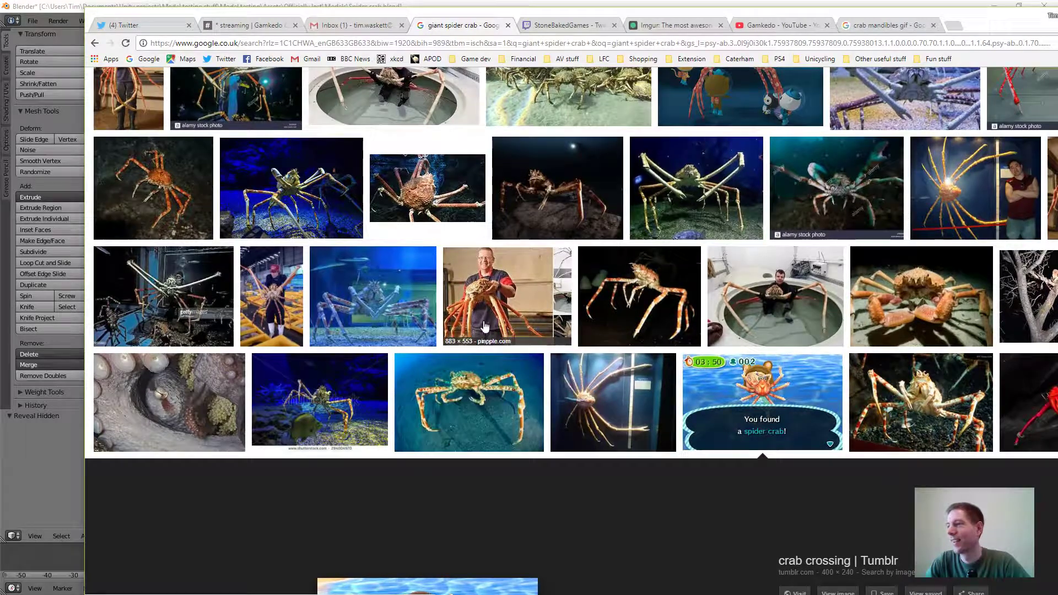
Examine the Mother Nature Network, Pinterest and Tennessee Aquarium photos of giant spider crabs for the body and front limbs
click(275, 206)
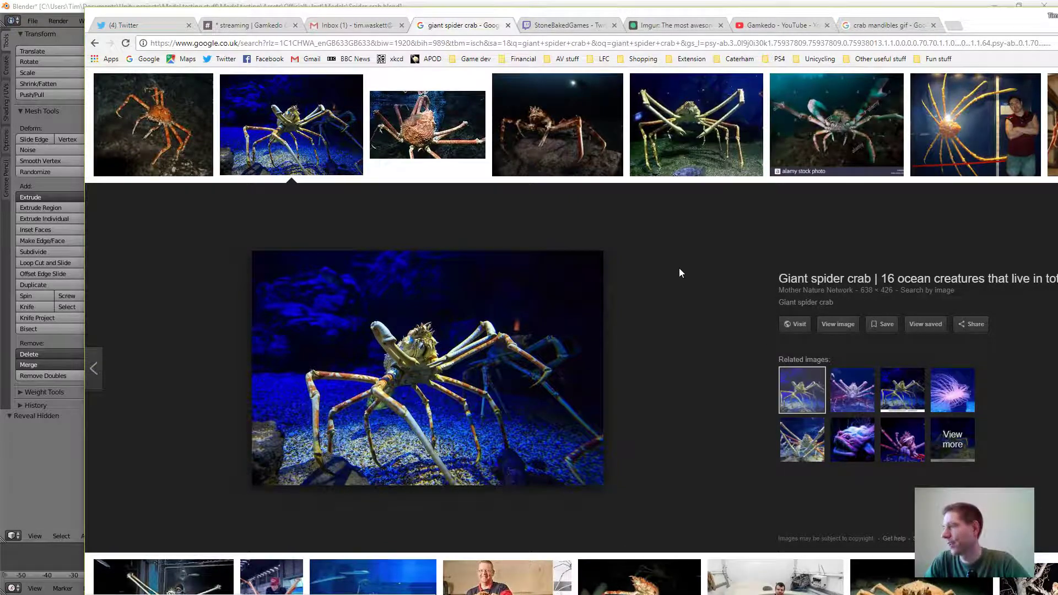
scroll(682, 273, up, 5)
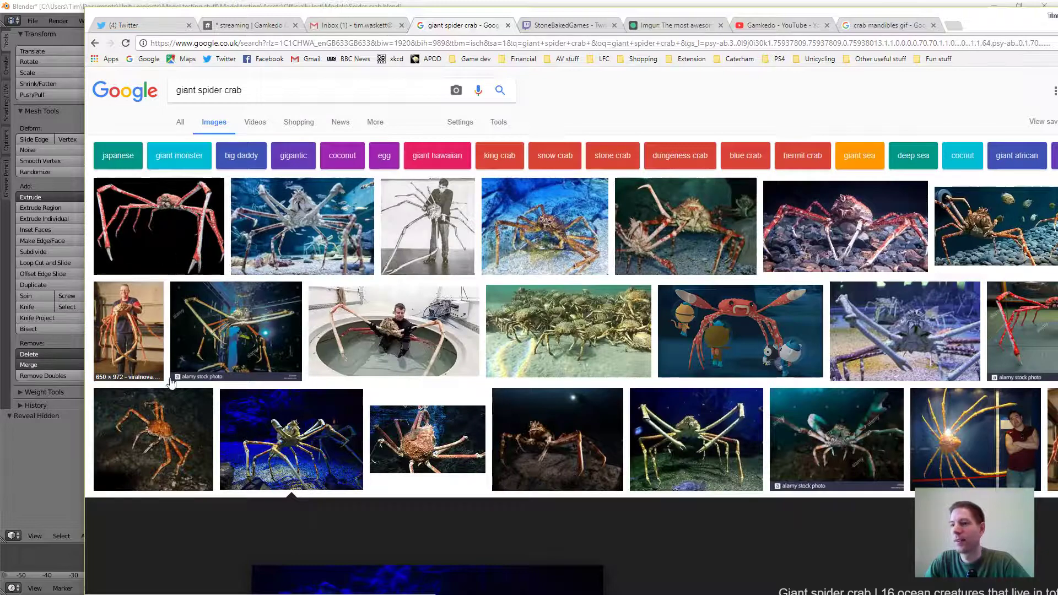
click(852, 233)
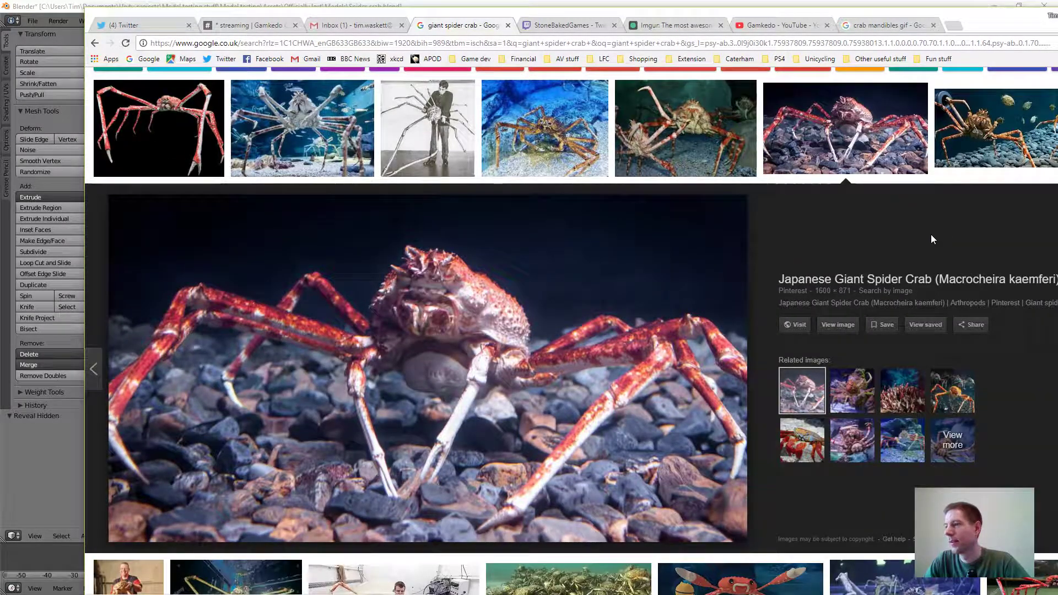
scroll(942, 232, up, 1)
scroll(940, 231, up, 1)
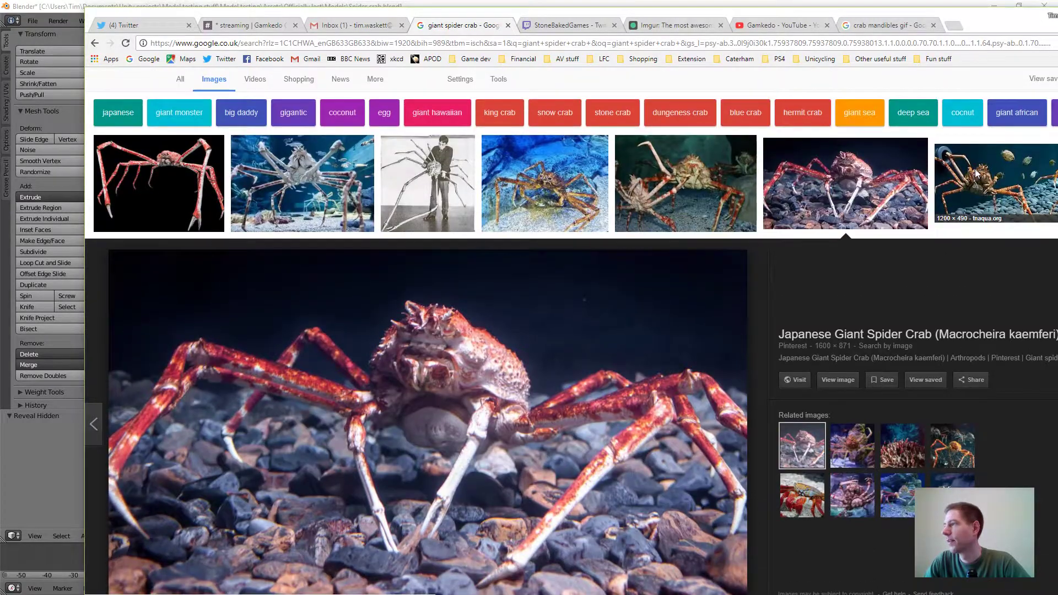
click(974, 169)
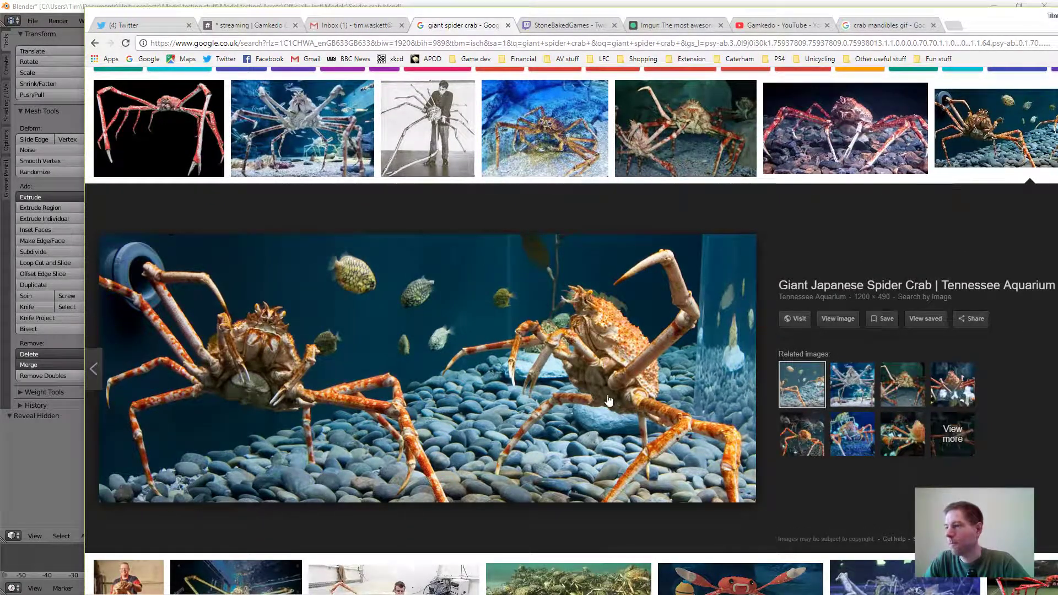
Switch back to Blender and deselect the entire crab mesh, keeping the solid display
drag(985, 26, 474, 594)
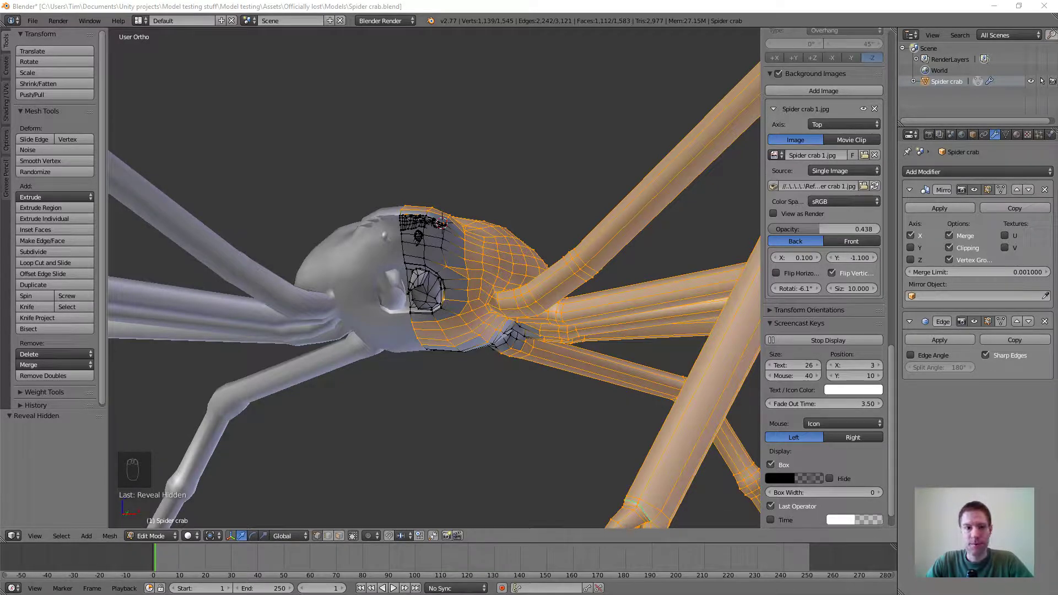
middle_drag(467, 298, 410, 357)
scroll(396, 282, up, 3)
scroll(396, 282, up, 2)
middle_drag(381, 284, 467, 307)
scroll(463, 304, down, 2)
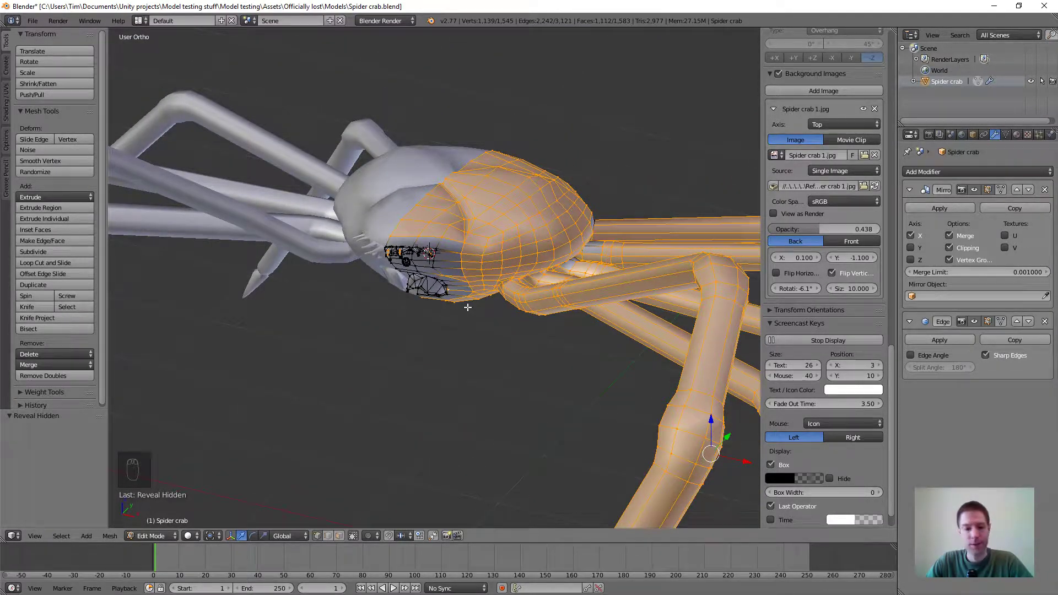
key(z)
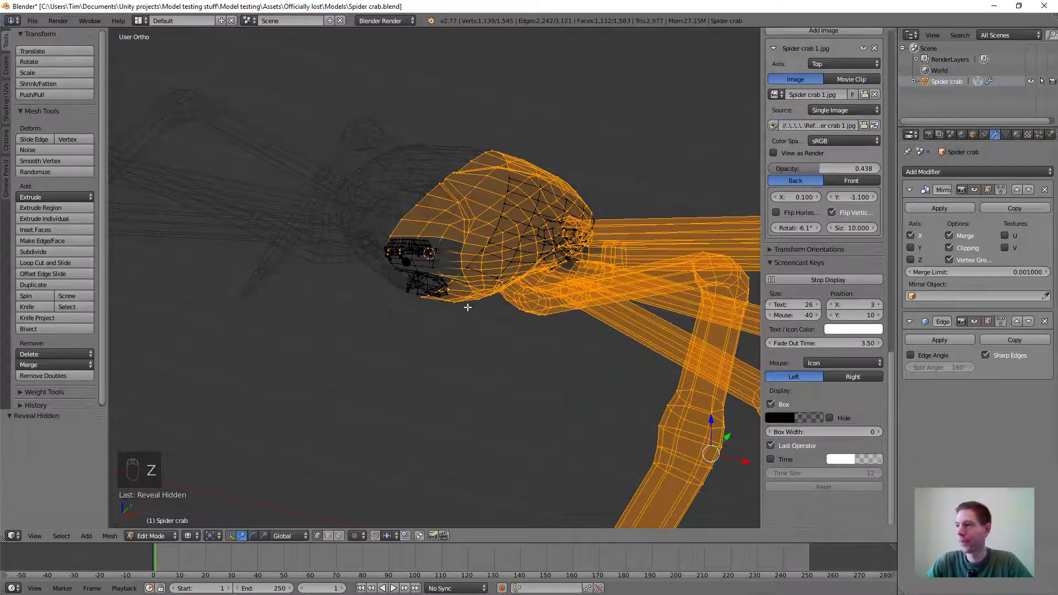
key(z)
key(a)
scroll(528, 341, down, 4)
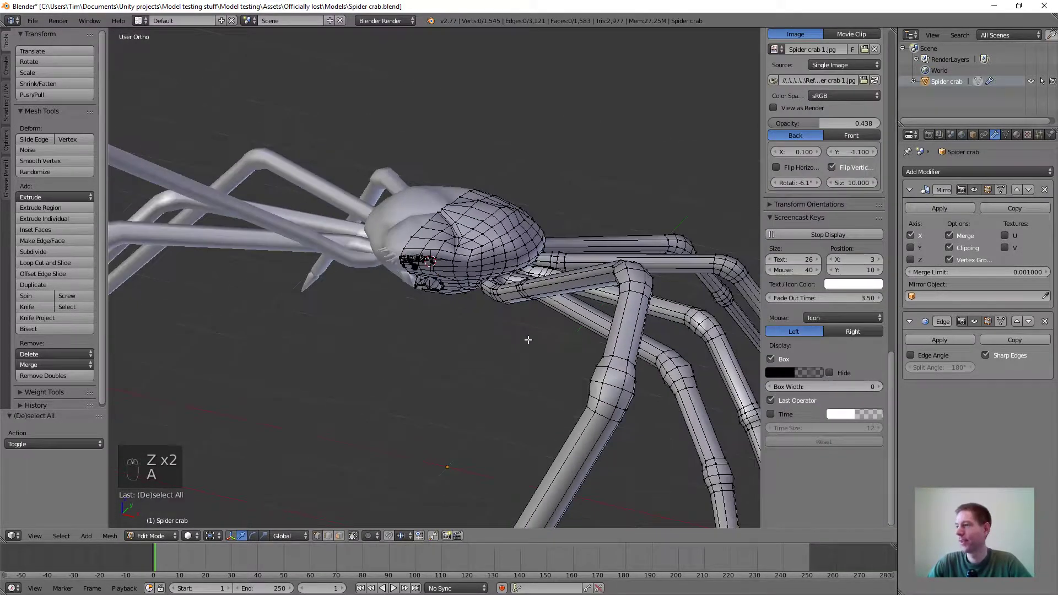
From the top in wireframe, compare the crab's head, body and legs with the background reference photo
middle_drag(531, 351, 472, 286)
scroll(411, 313, up, 3)
scroll(413, 288, up, 4)
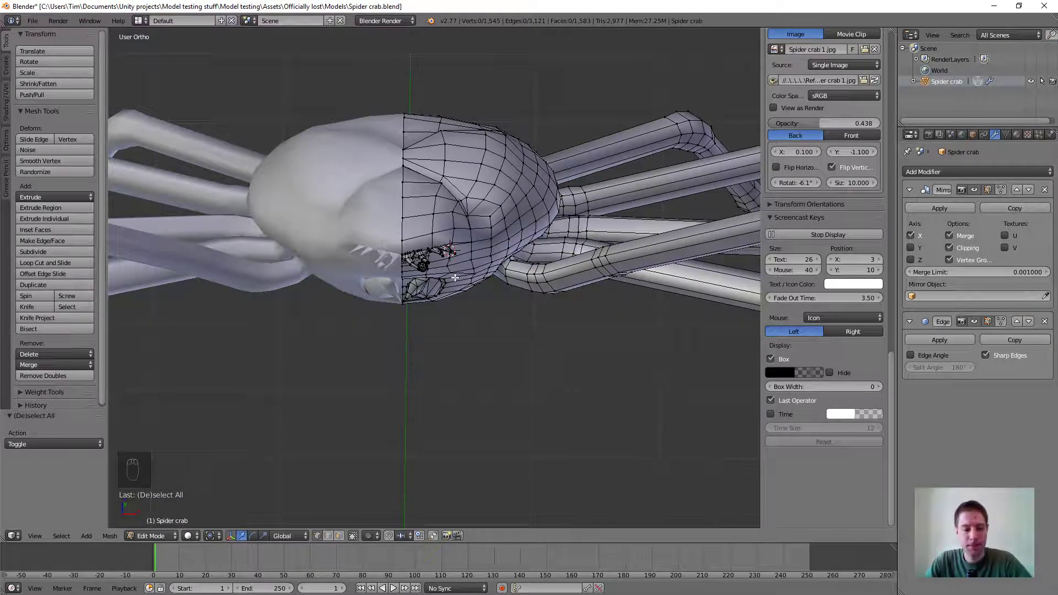
key(KP_1)
key(KP_7)
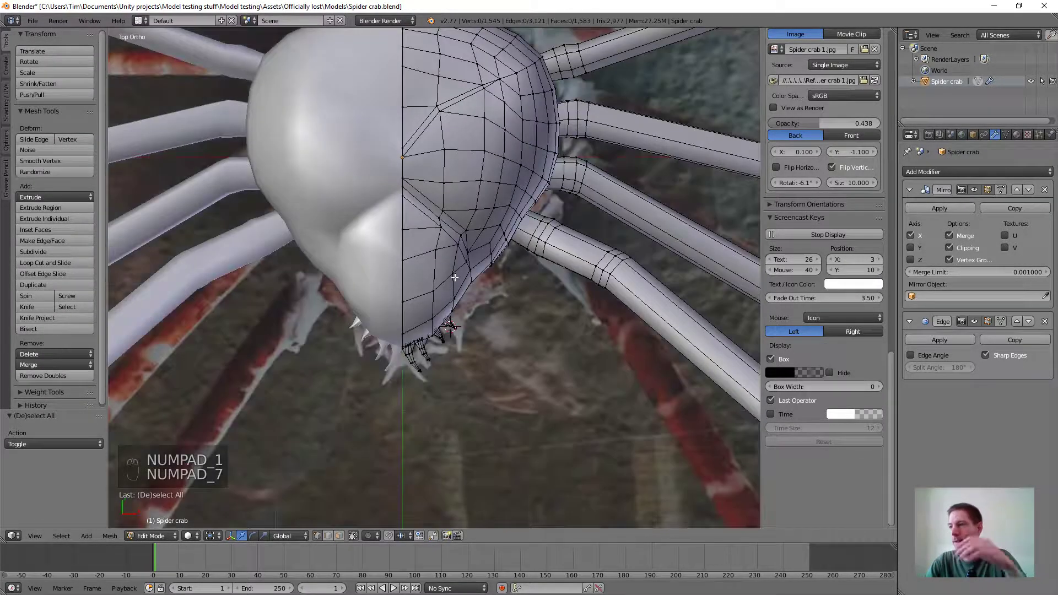
key(z)
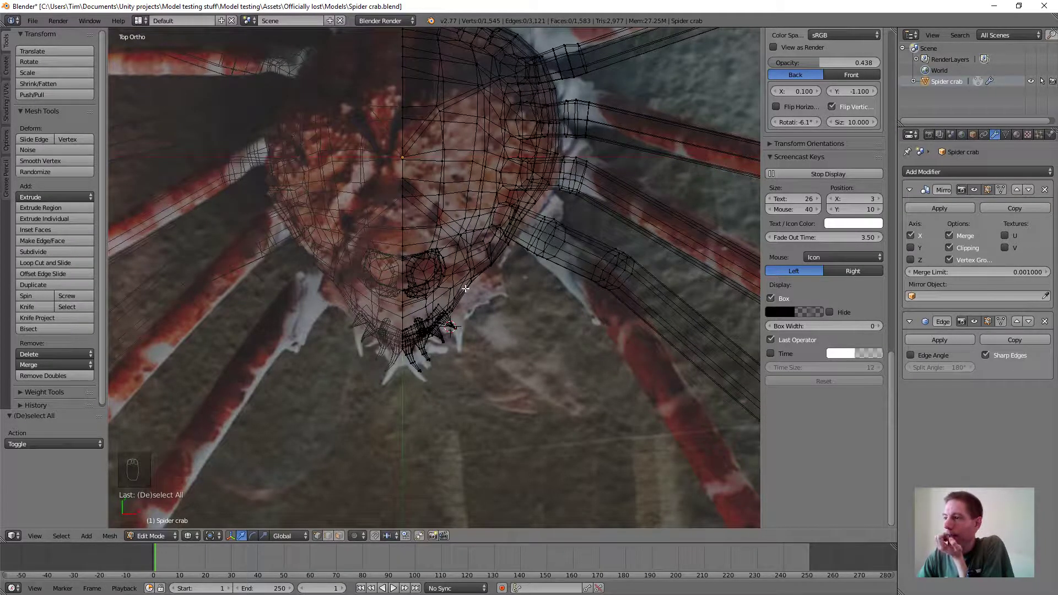
scroll(485, 280, down, 3)
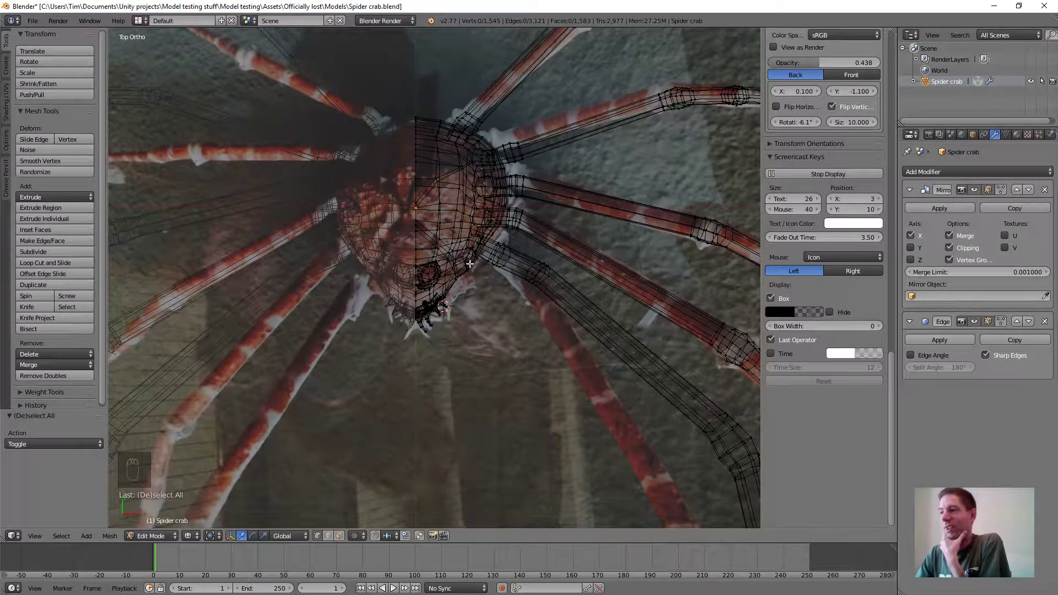
scroll(472, 308, down, 3)
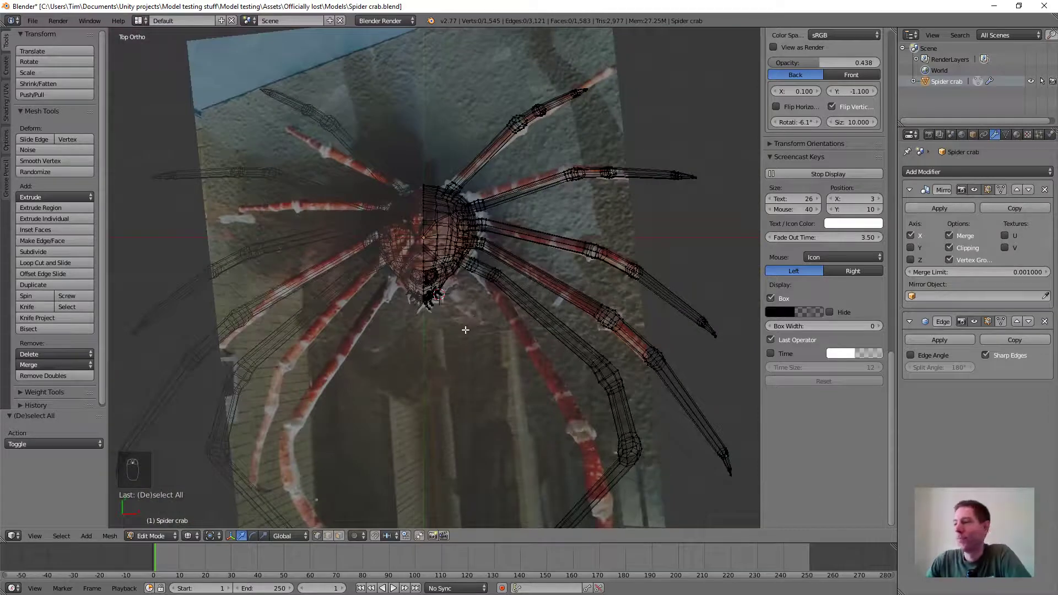
scroll(454, 306, up, 5)
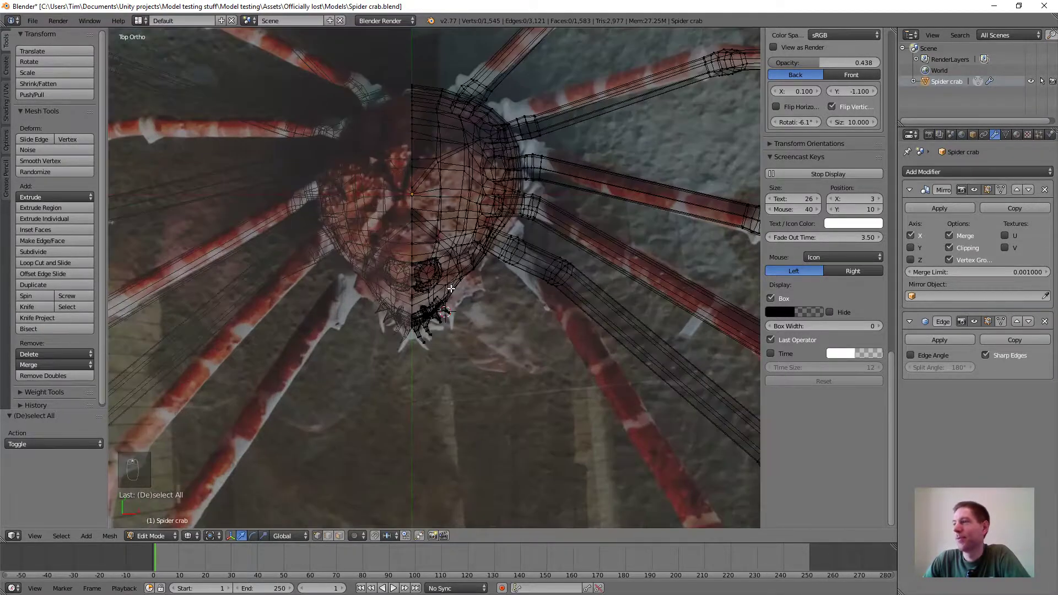
Compare the crab's full leg span with the reference photo from the top, and examine the wireframe face from the front
scroll(450, 288, down, 3)
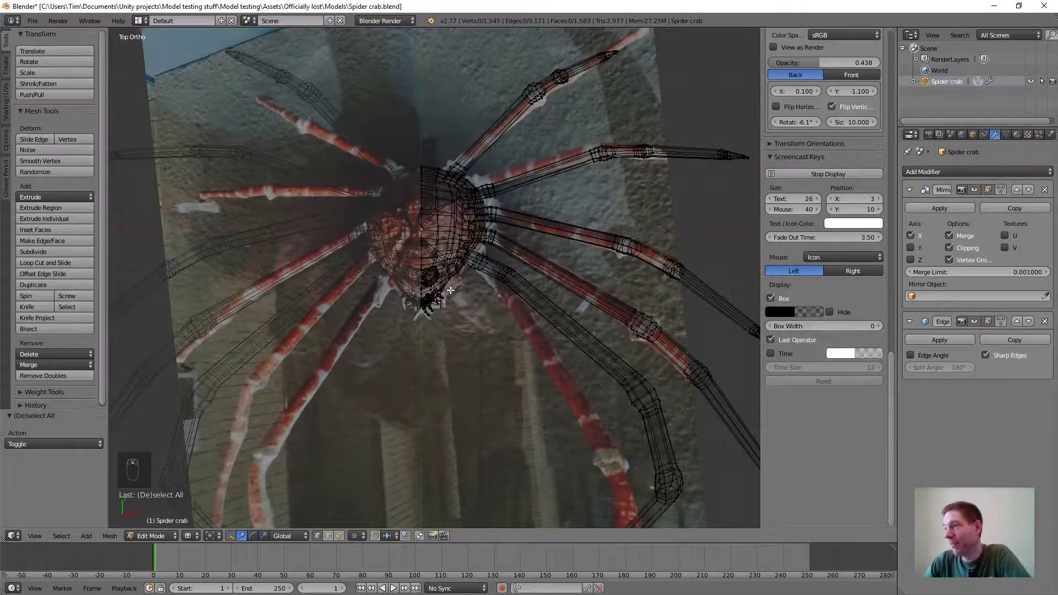
scroll(451, 297, down, 3)
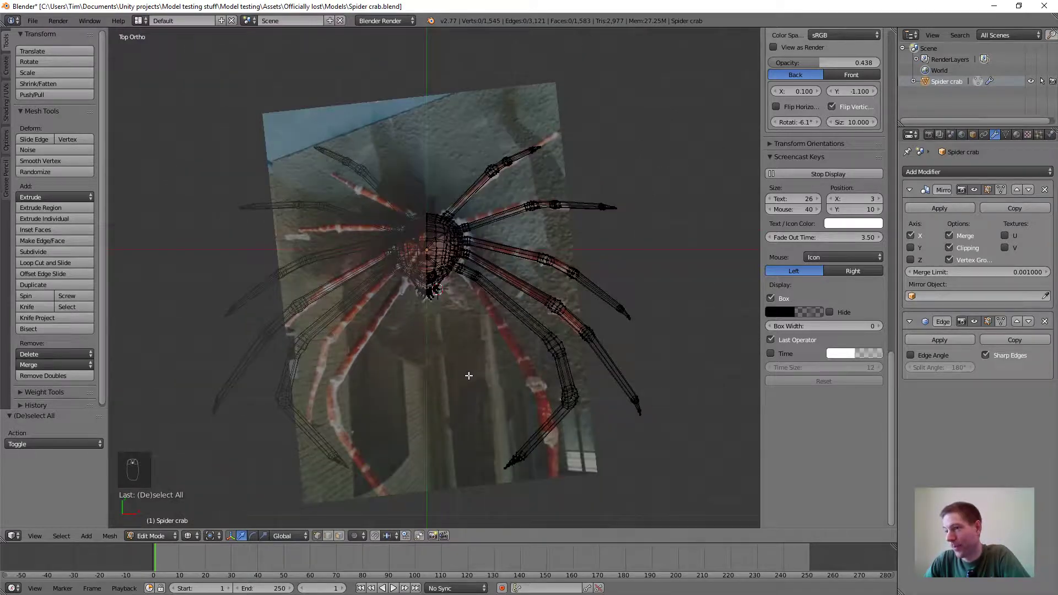
middle_drag(470, 375, 453, 293)
scroll(453, 292, up, 5)
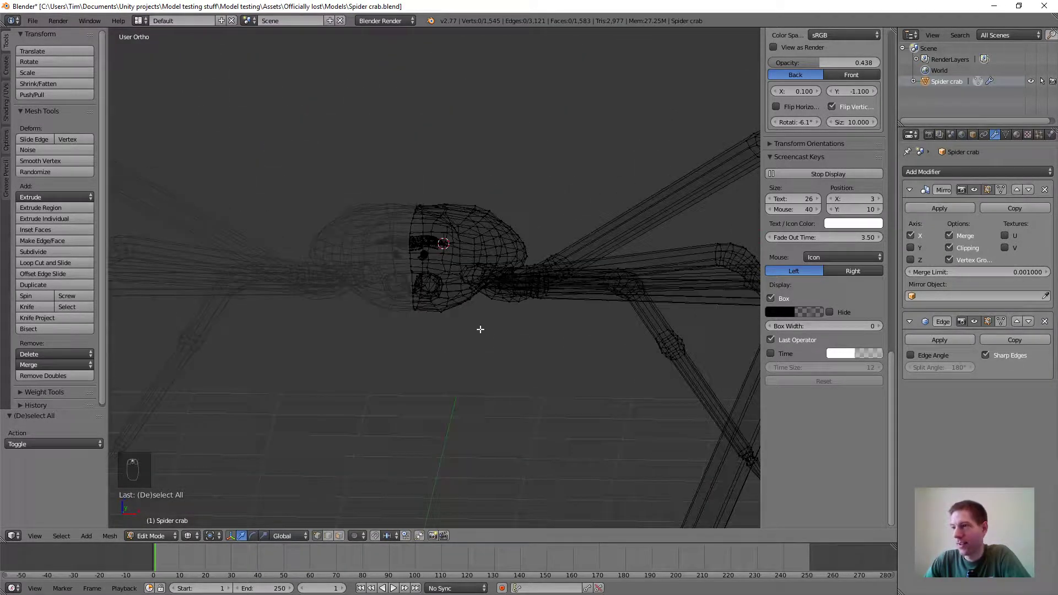
scroll(481, 329, up, 2)
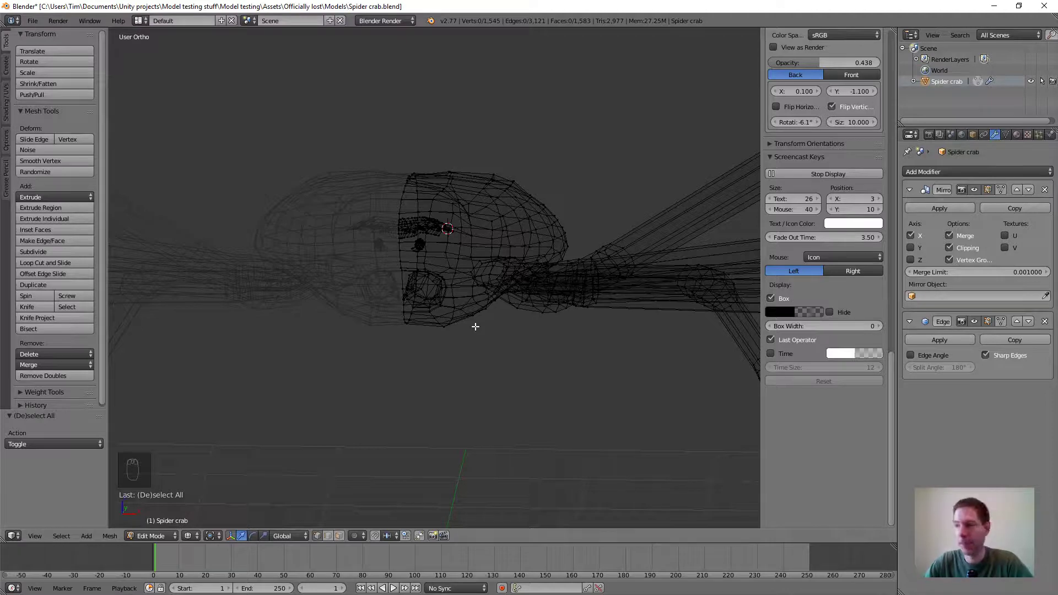
scroll(460, 243, up, 4)
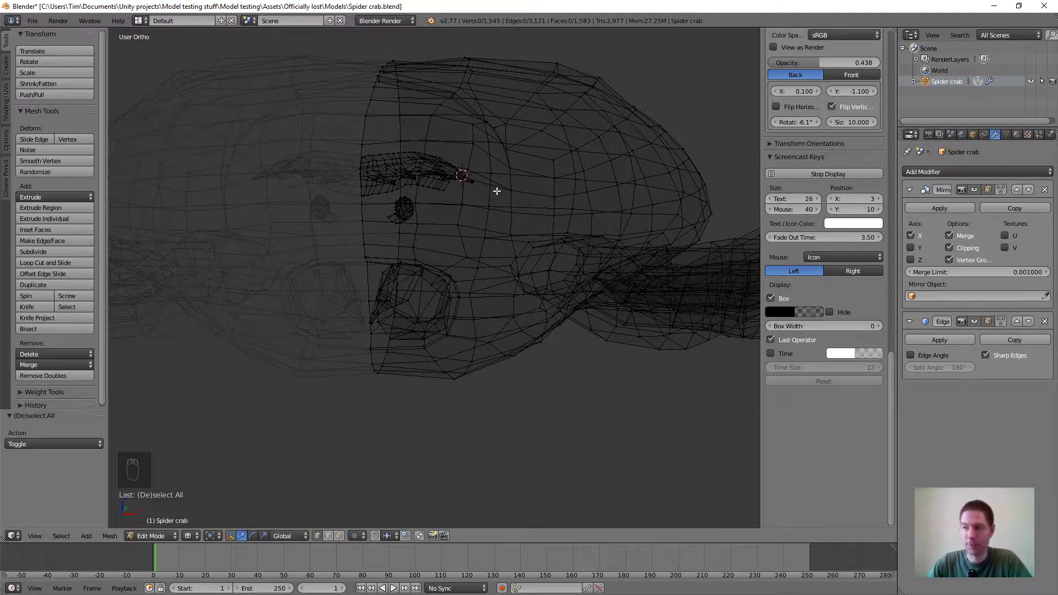
Switch to solid display and examine the head's spines, eye, mouth recess and the side of the shell from several angles
key(z)
scroll(491, 196, up, 5)
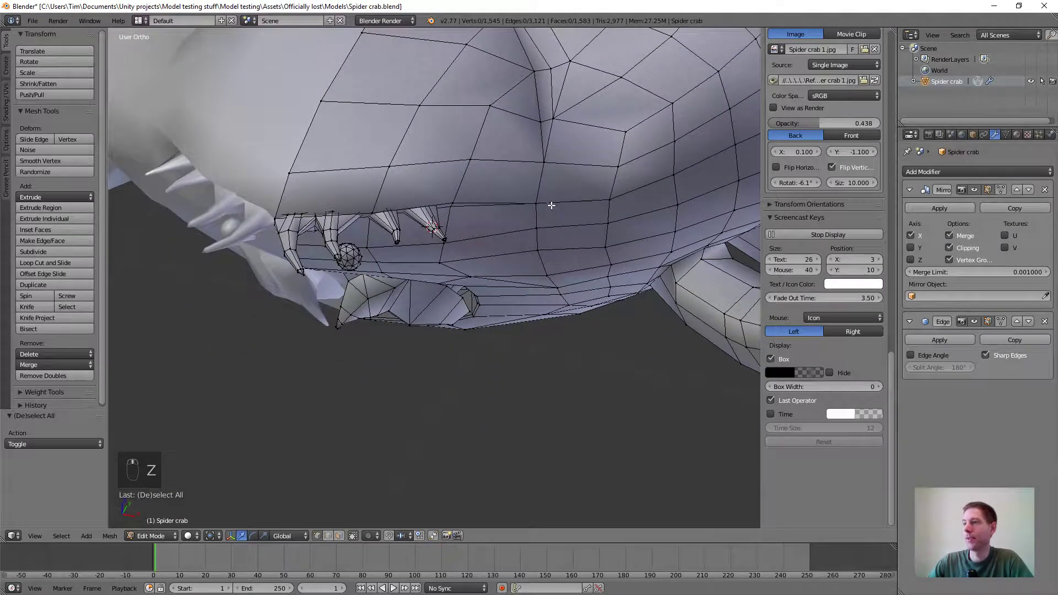
middle_drag(551, 205, 473, 162)
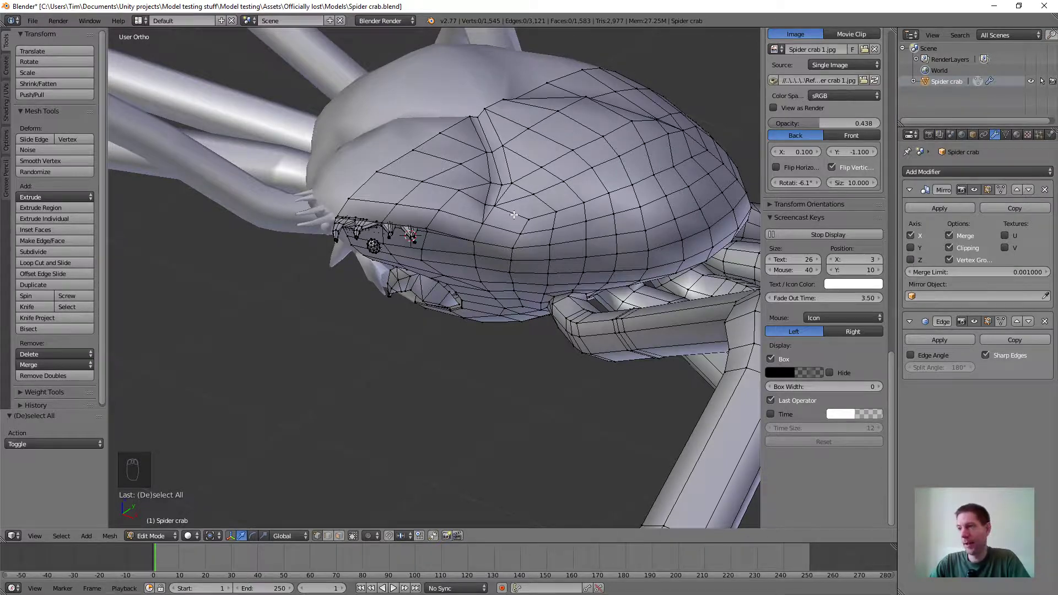
scroll(515, 216, down, 3)
scroll(499, 222, up, 4)
middle_drag(570, 218, 618, 212)
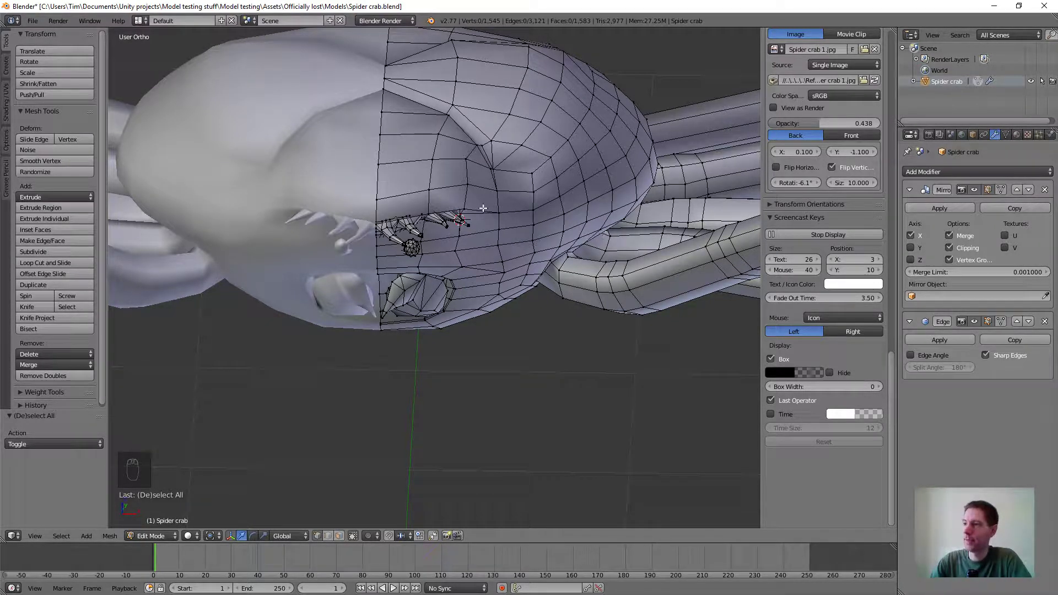
scroll(558, 183, down, 2)
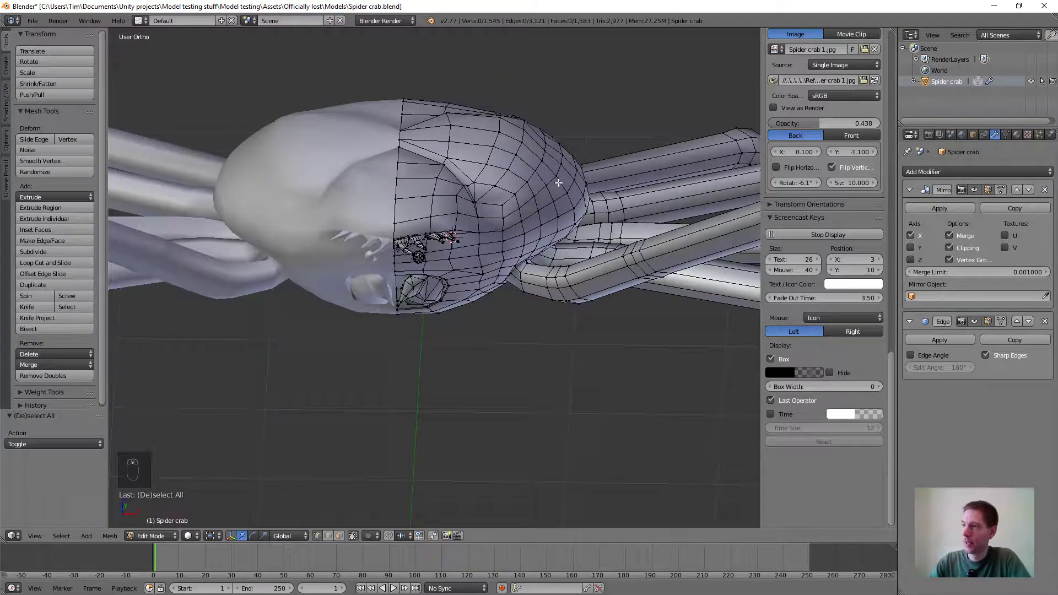
scroll(529, 181, up, 4)
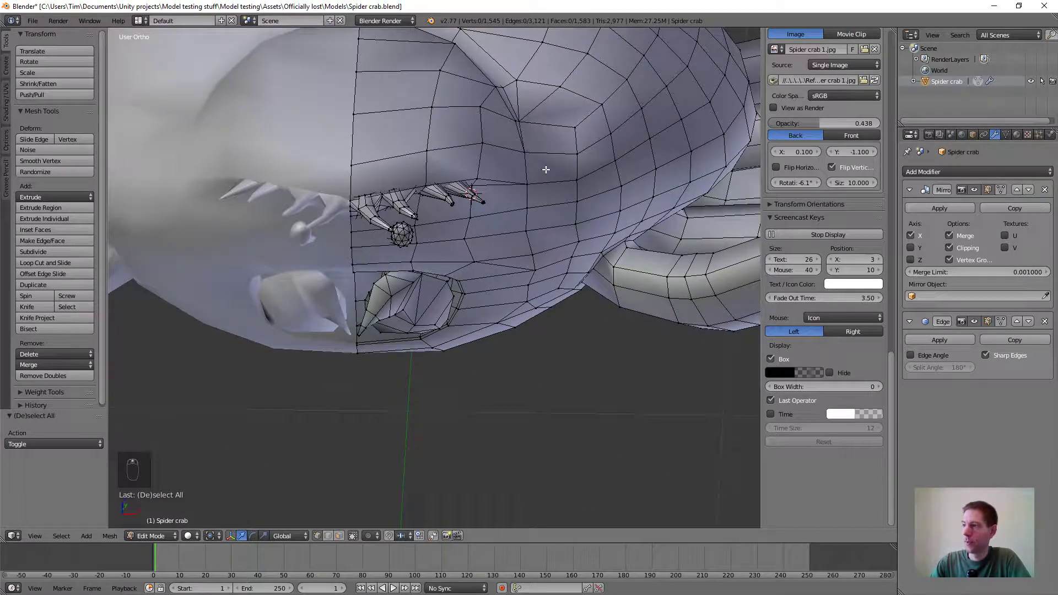
middle_drag(575, 127, 427, 244)
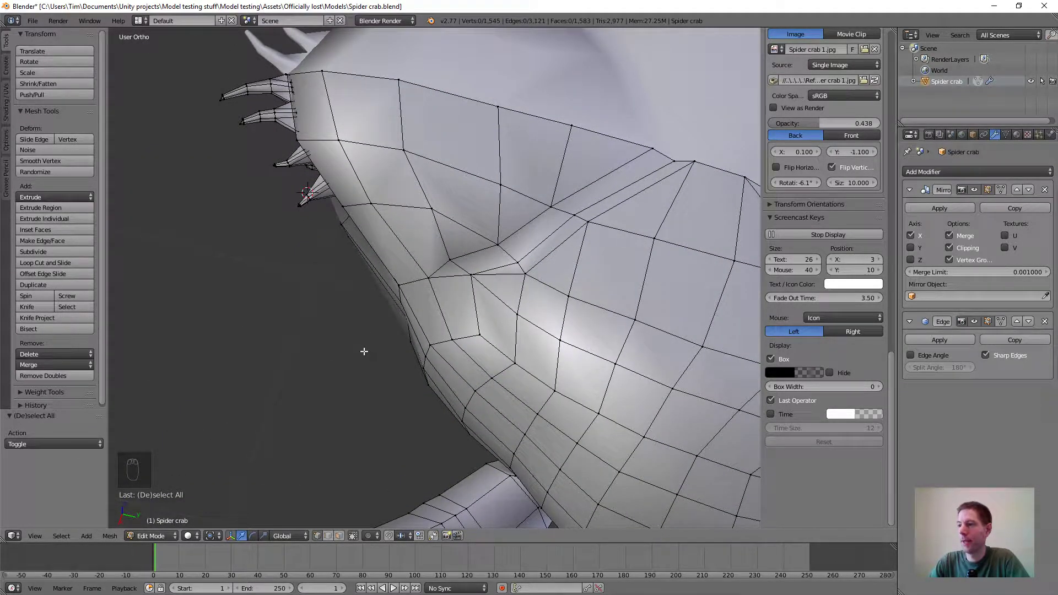
middle_drag(363, 352, 465, 218)
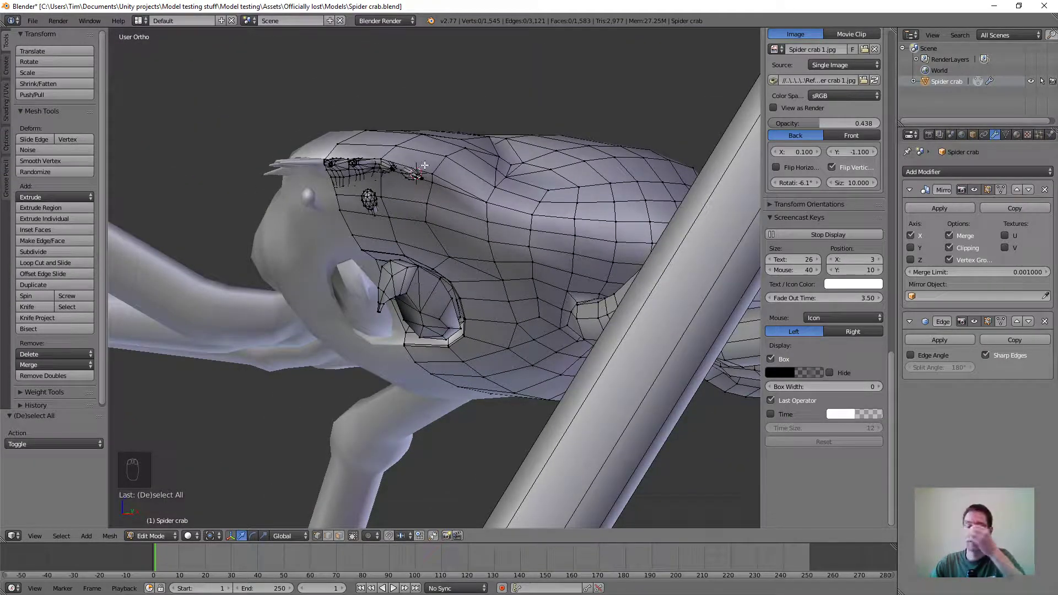
scroll(431, 180, up, 1)
middle_drag(431, 181, 475, 177)
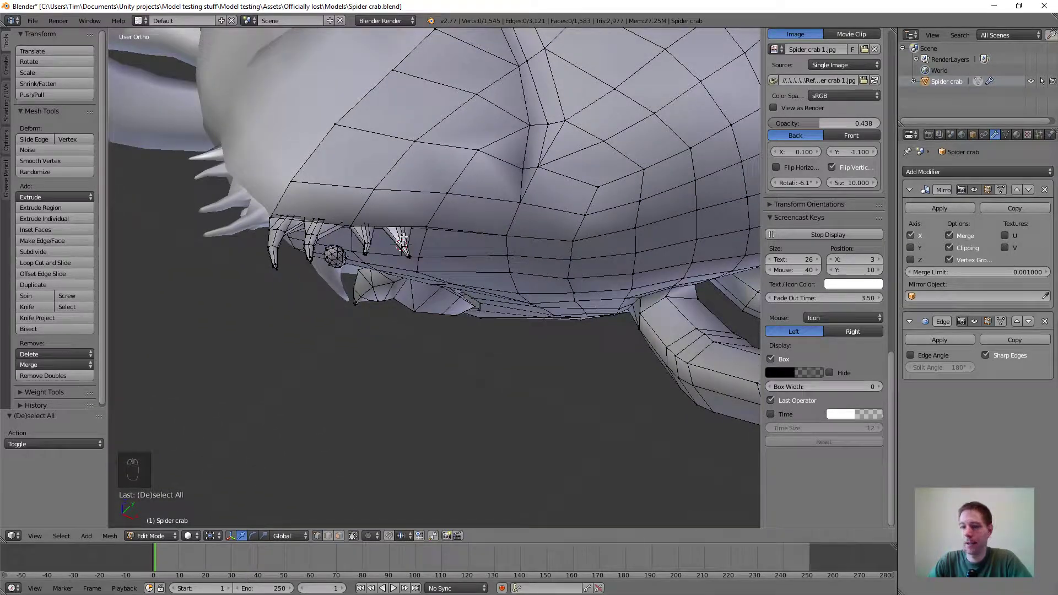
In the top view, set the background reference photo's Y offset to -1.000
key(KP_7)
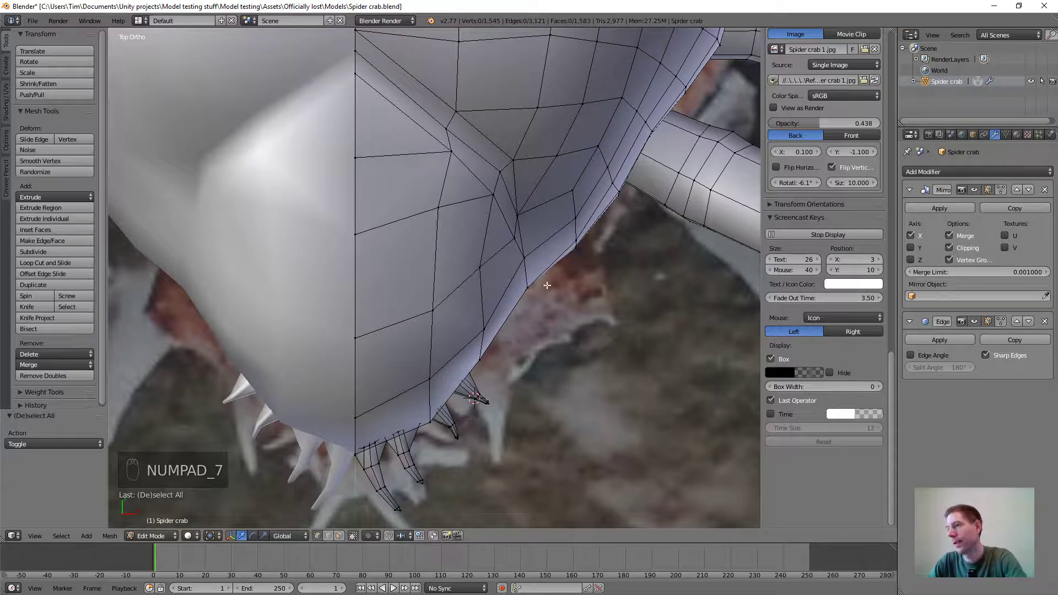
scroll(495, 351, down, 3)
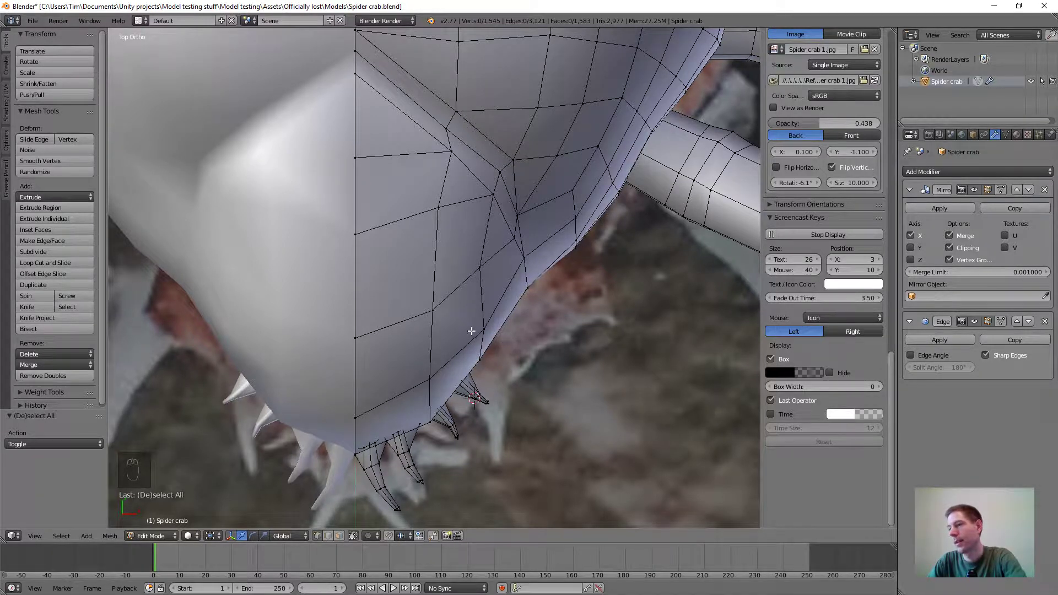
scroll(485, 309, down, 4)
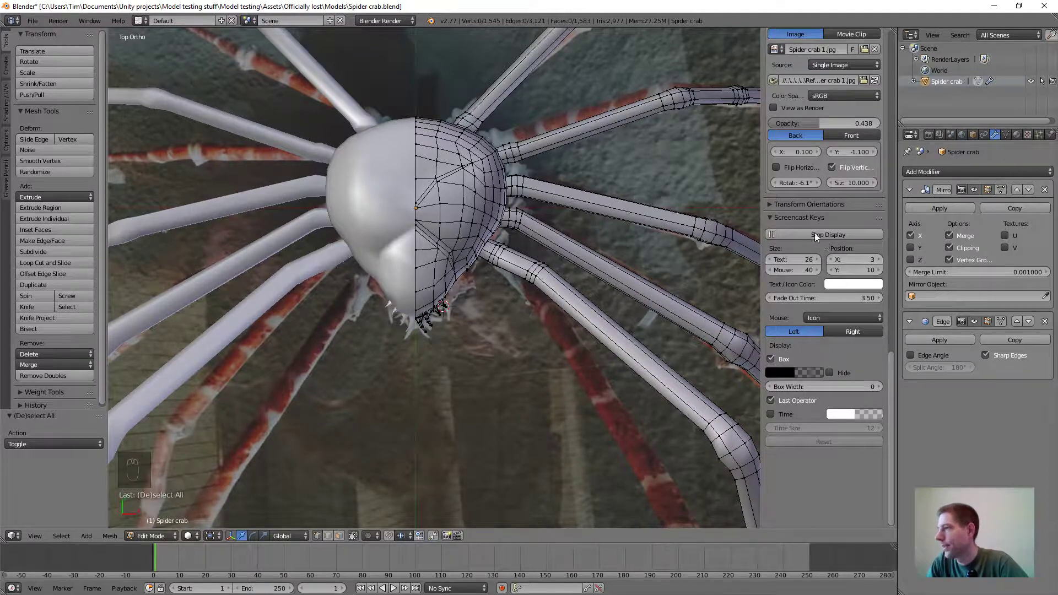
scroll(799, 216, up, 2)
scroll(834, 244, up, 4)
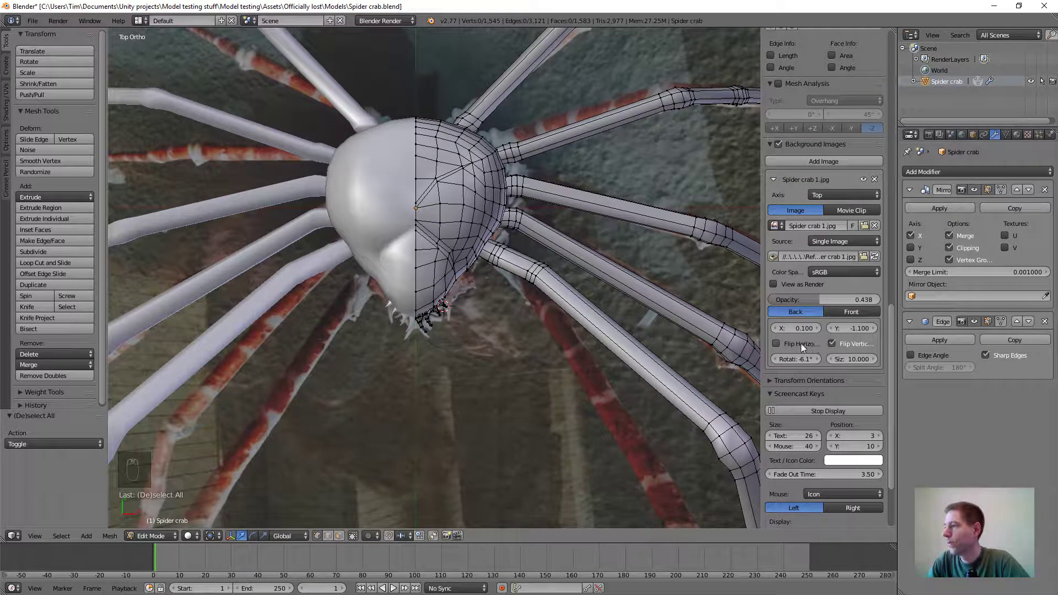
click(832, 342)
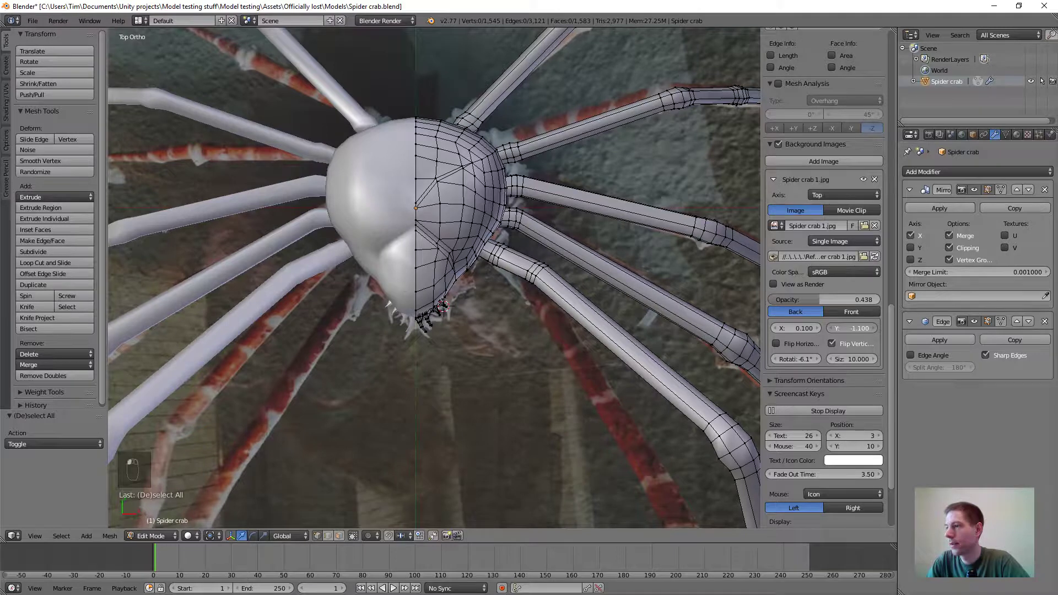
click(830, 328)
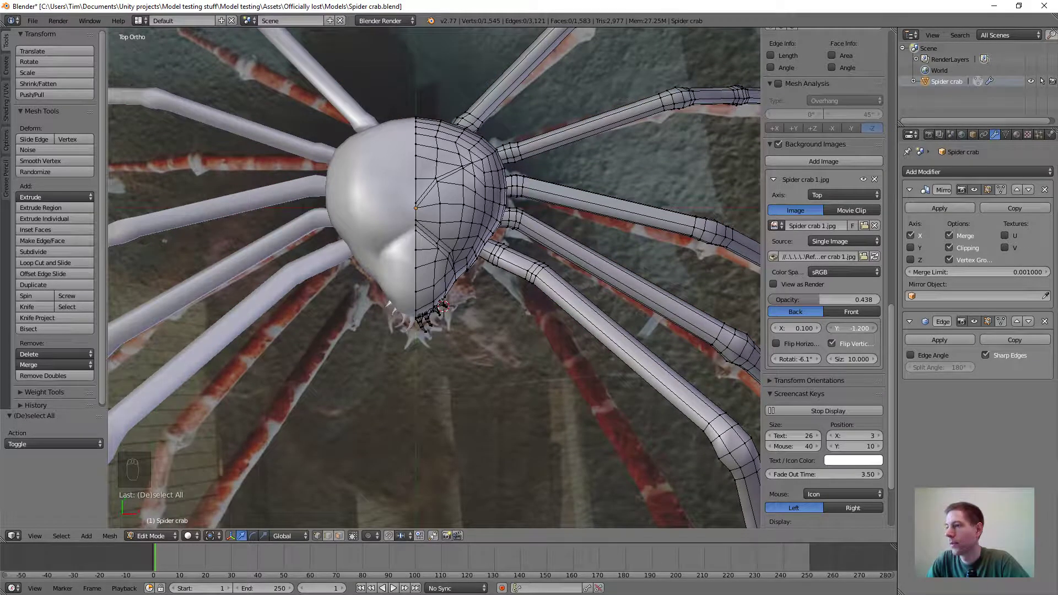
drag(852, 329, 853, 328)
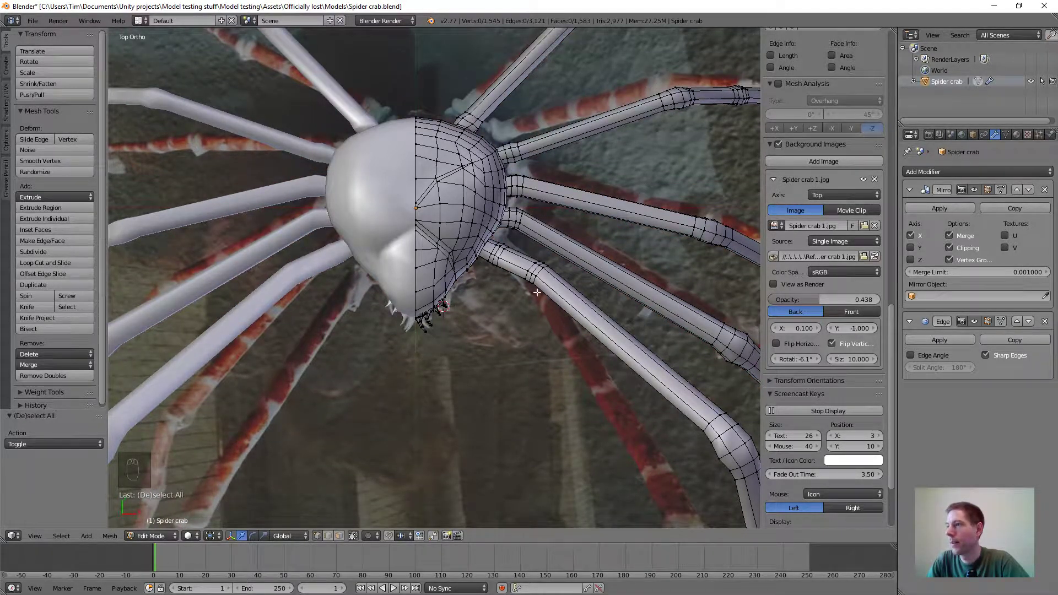
Display the mesh as wireframe and compare the head outline and front spines with the repositioned reference photo
key(z)
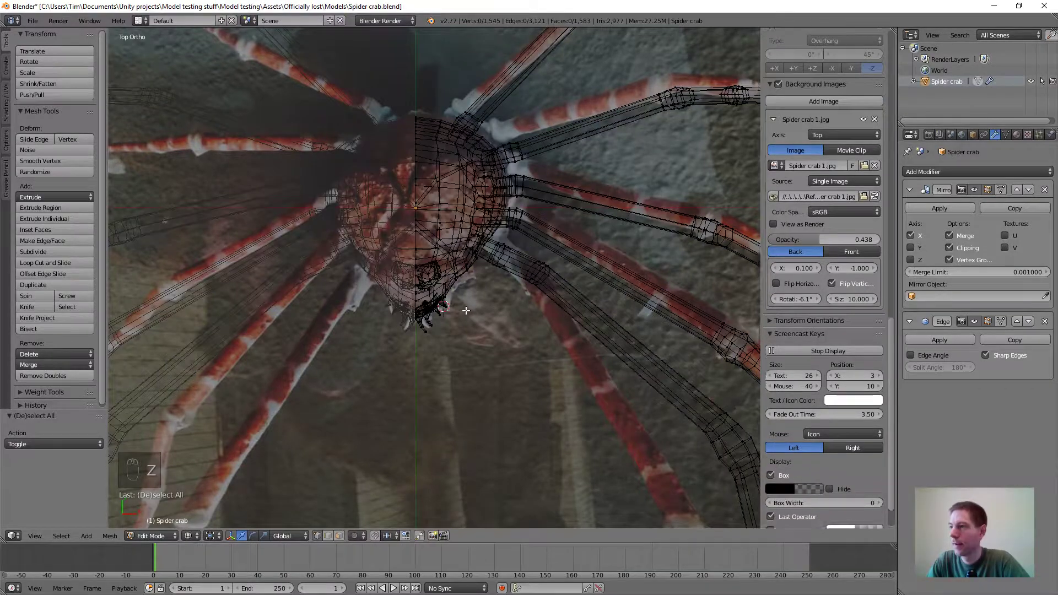
scroll(467, 317, up, 5)
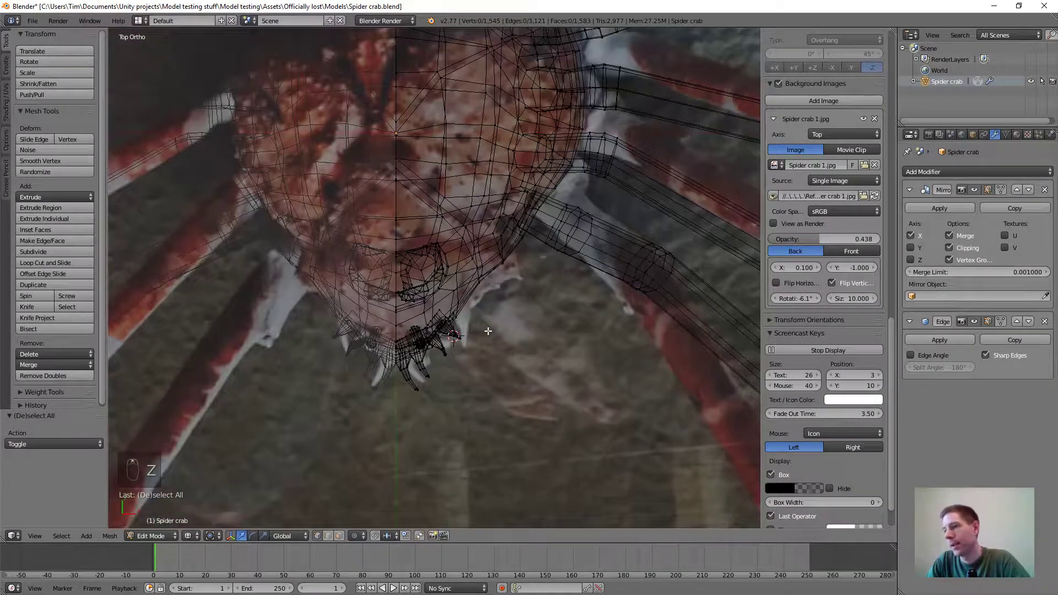
scroll(487, 331, up, 1)
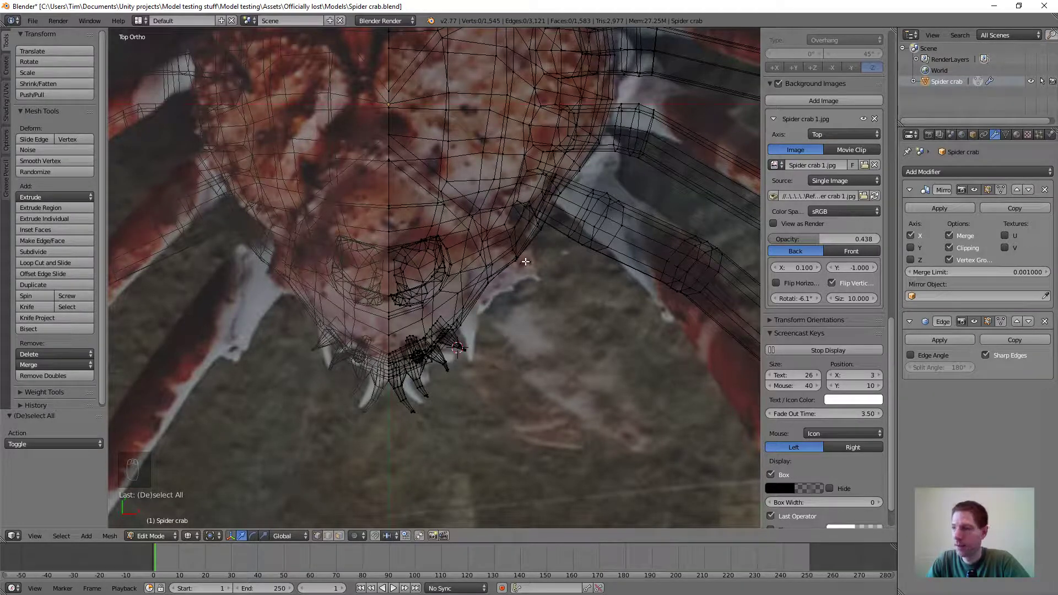
scroll(530, 369, down, 1)
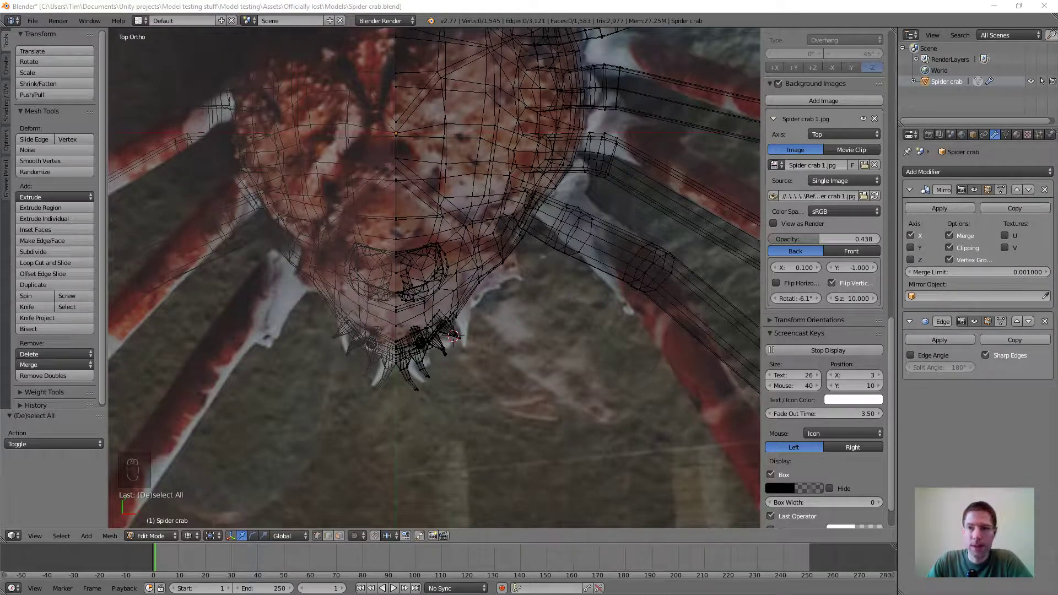
drag(804, 272, 829, 38)
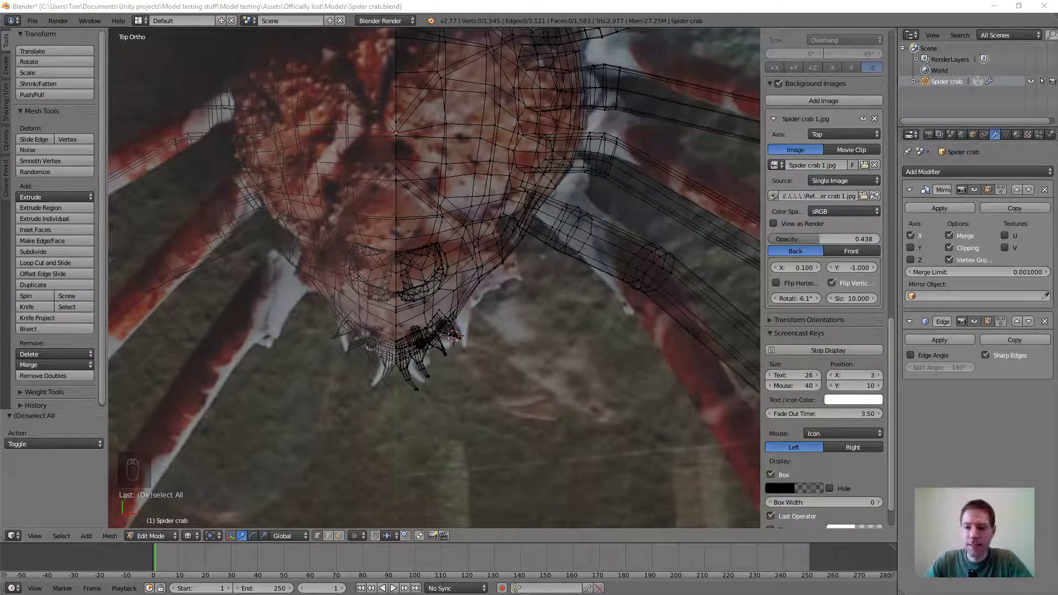
scroll(441, 276, down, 2)
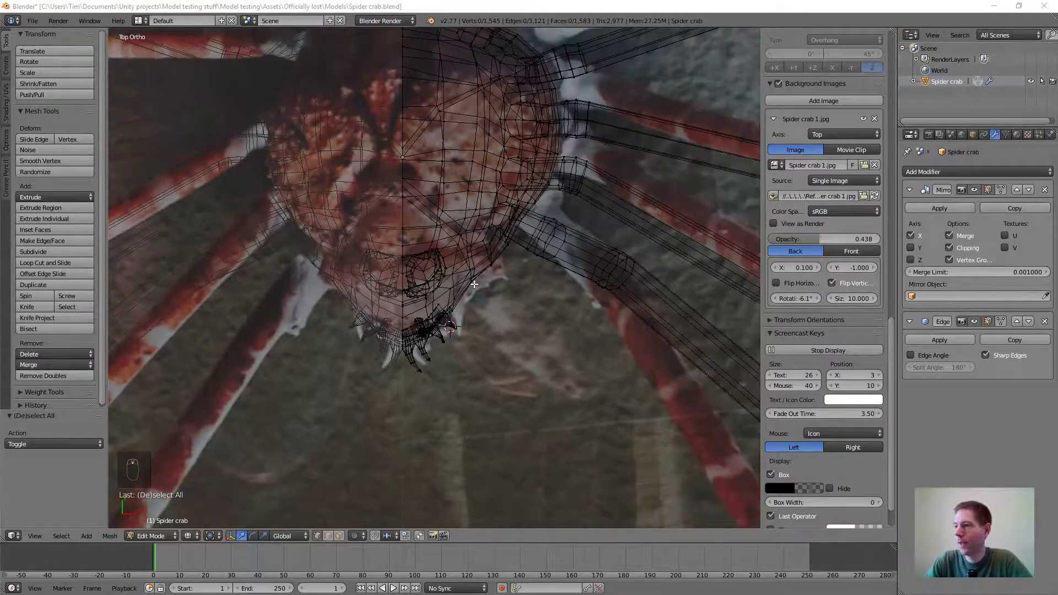
scroll(480, 289, up, 3)
Return to solid display, switch to face selection and select three adjacent faces along the head's side beyond the outermost spine
middle_drag(530, 329, 518, 287)
key(z)
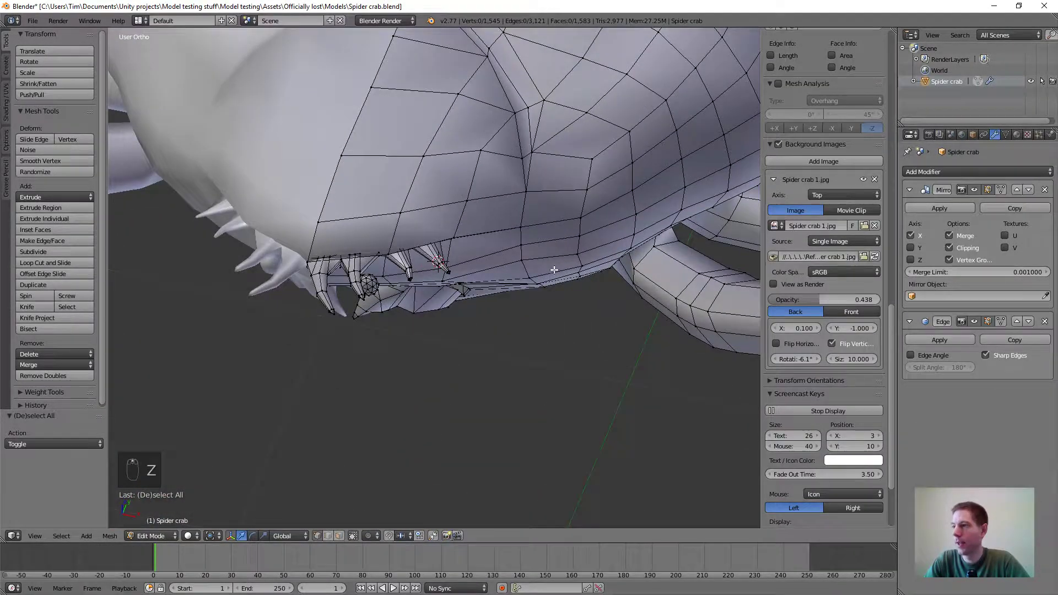
click(339, 535)
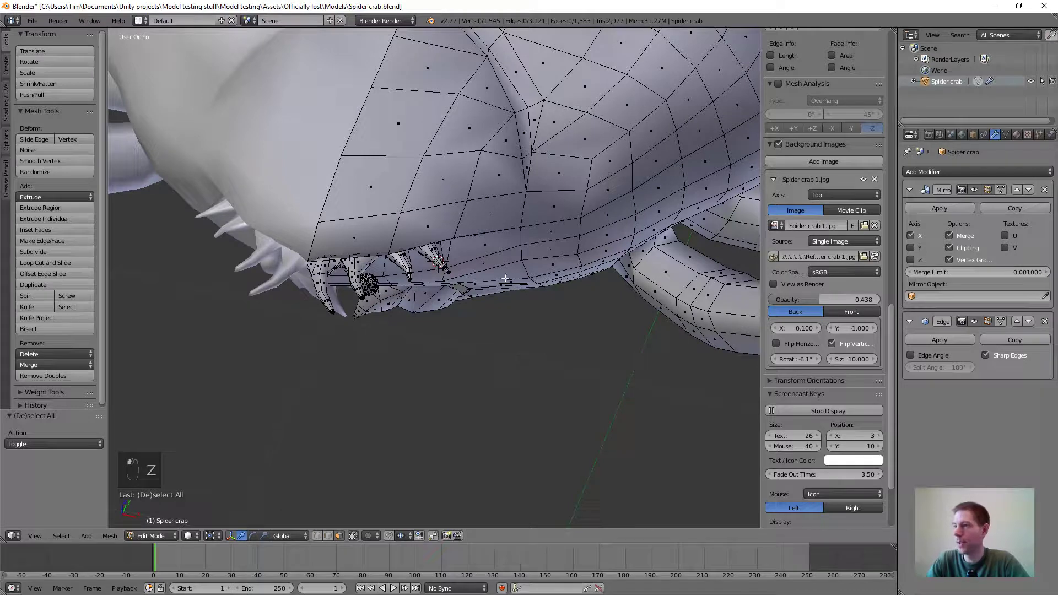
middle_drag(548, 335, 505, 227)
right_click(505, 227)
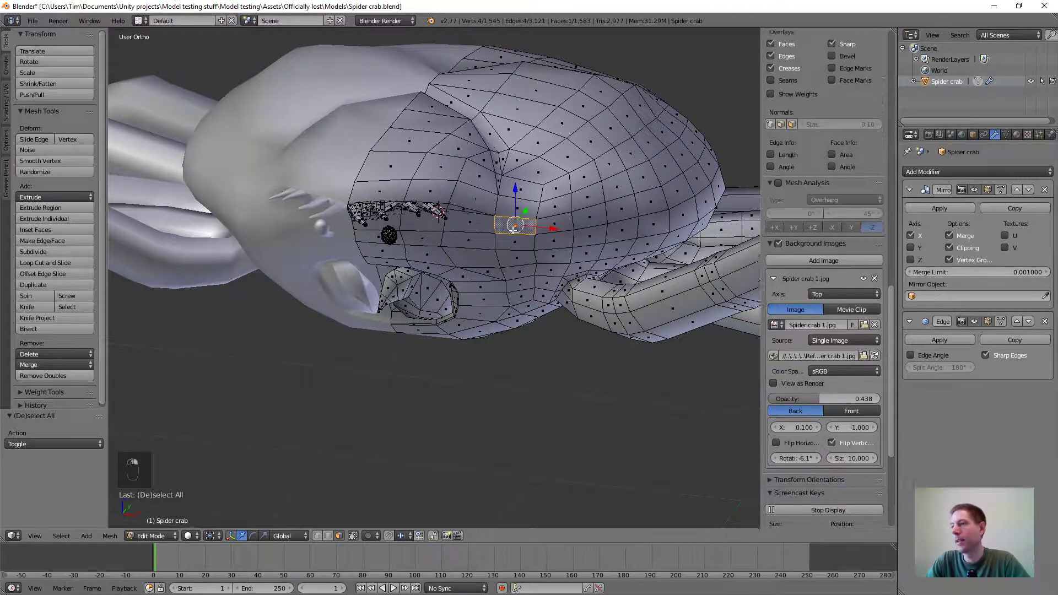
shift+right_click(547, 226)
shift+right_click(475, 220)
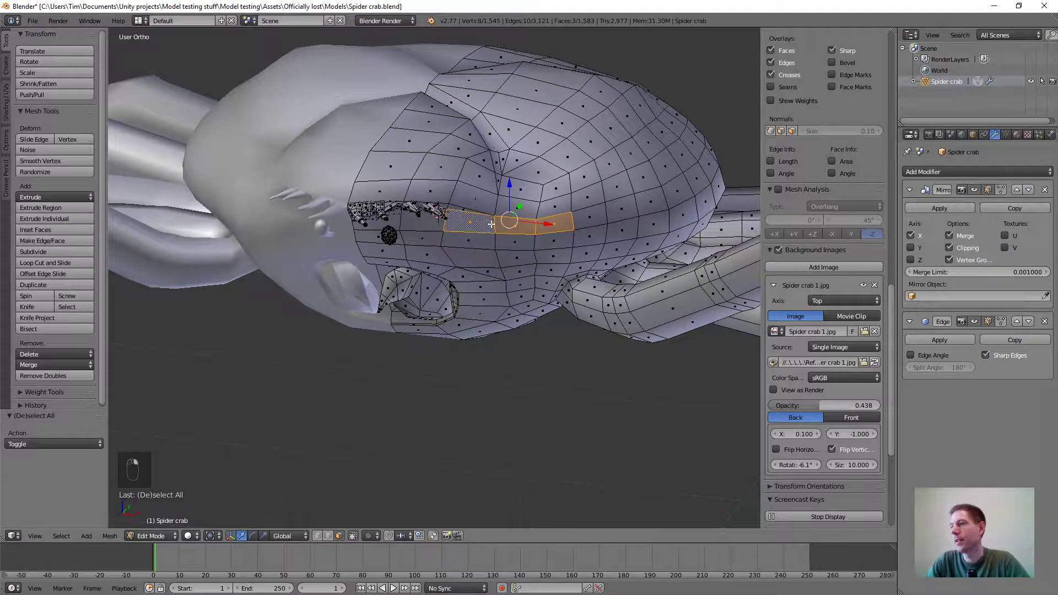
From the top in wireframe, compare the selected side faces with the reference photo and return to a solid angled view
key(KP_7)
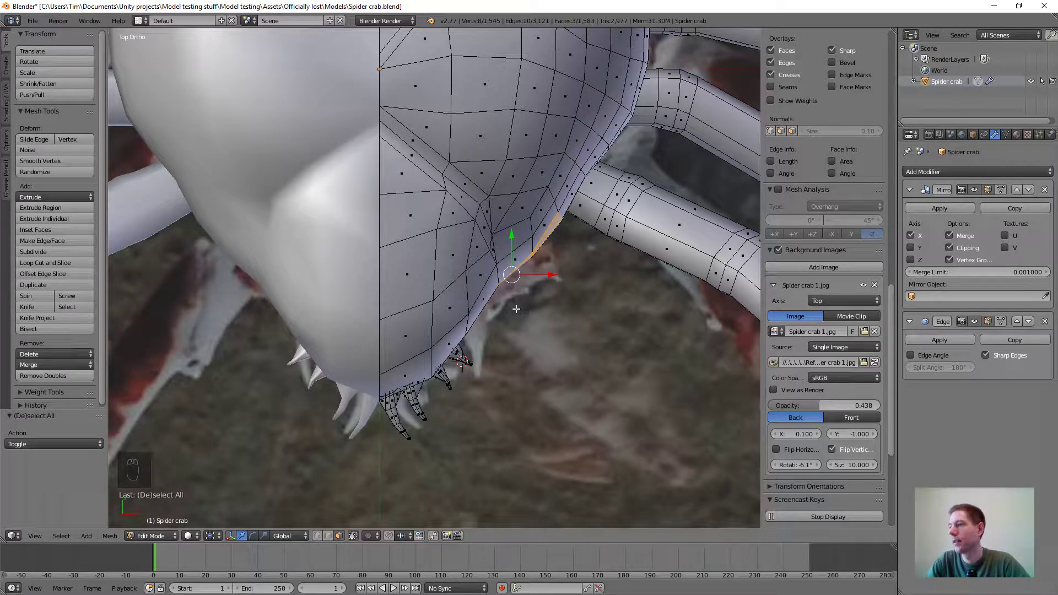
key(z)
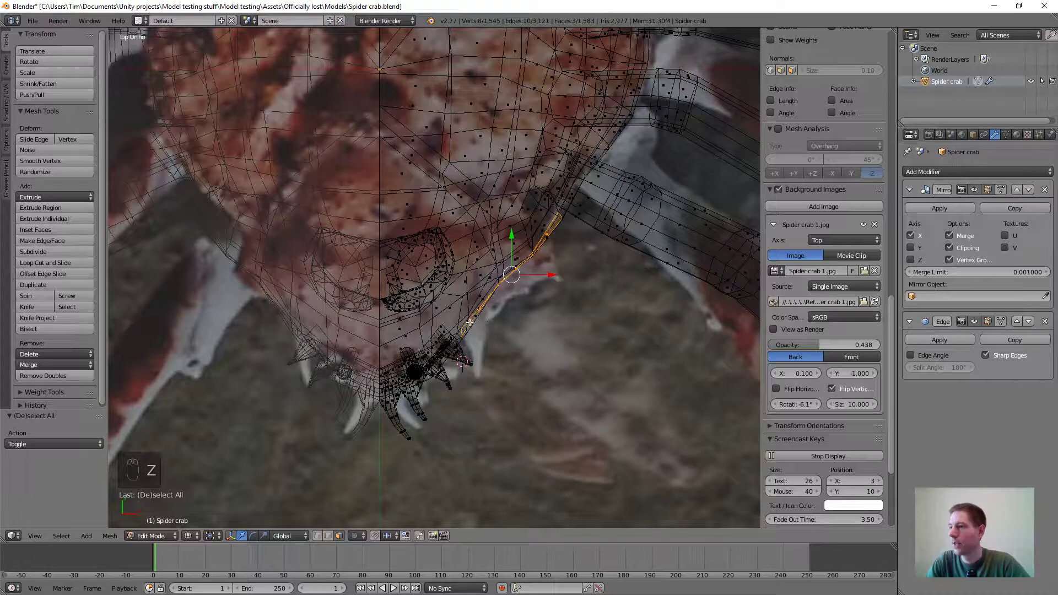
key(z)
middle_drag(487, 327, 487, 221)
scroll(473, 202, up, 1)
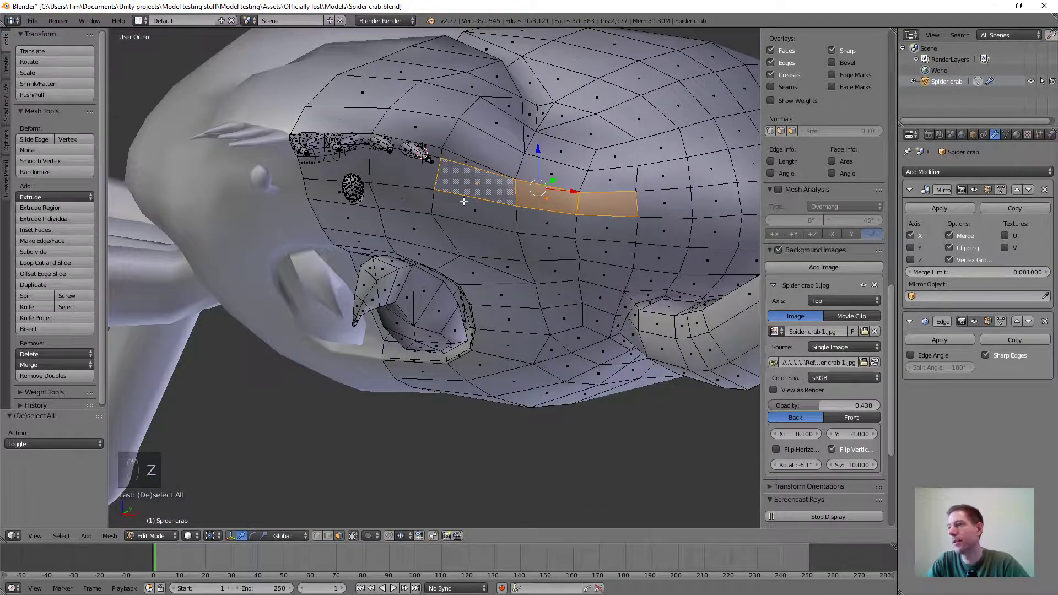
Select only the narrow face beside the outermost head spine and inspect it from the front and side
right_click(466, 162)
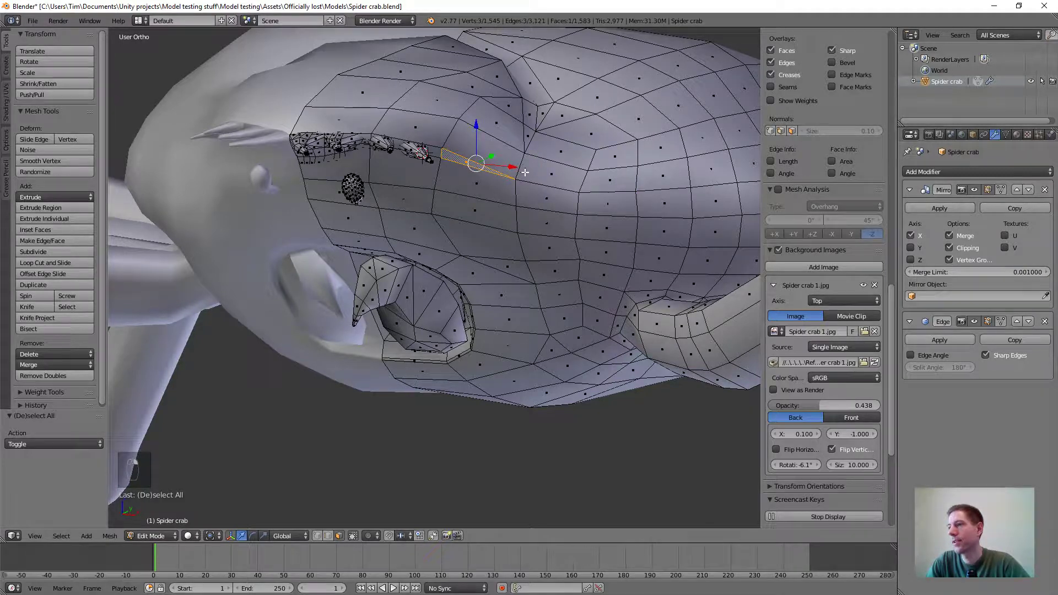
middle_drag(552, 212, 501, 246)
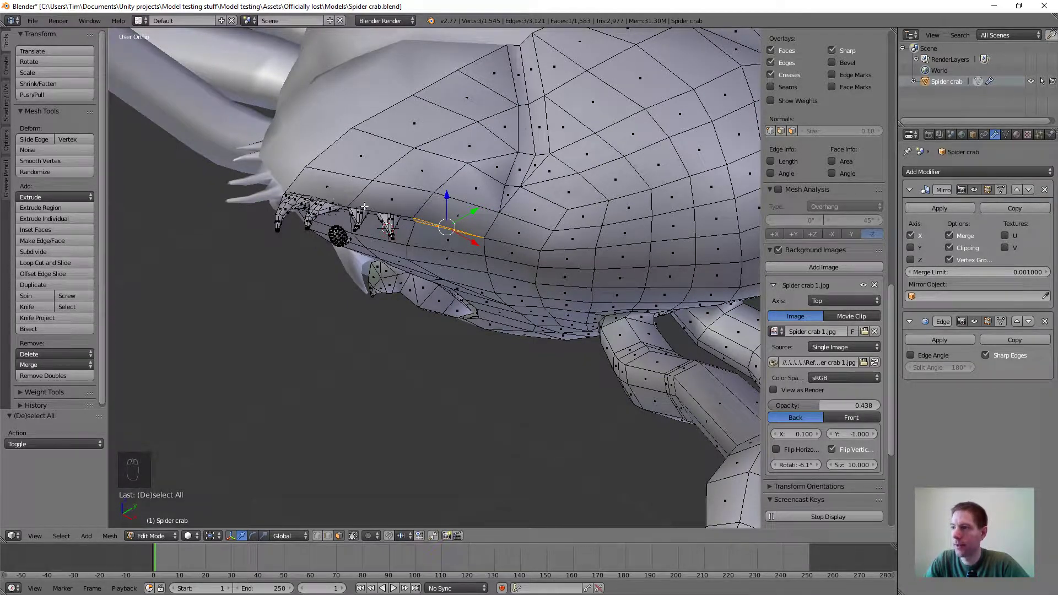
middle_drag(484, 256, 543, 227)
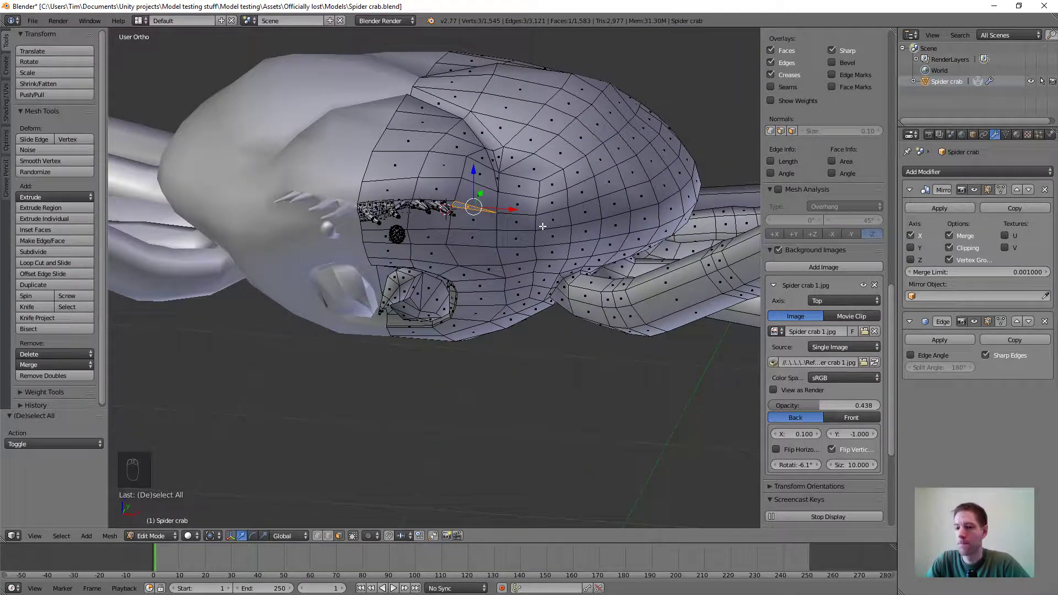
scroll(534, 230, up, 3)
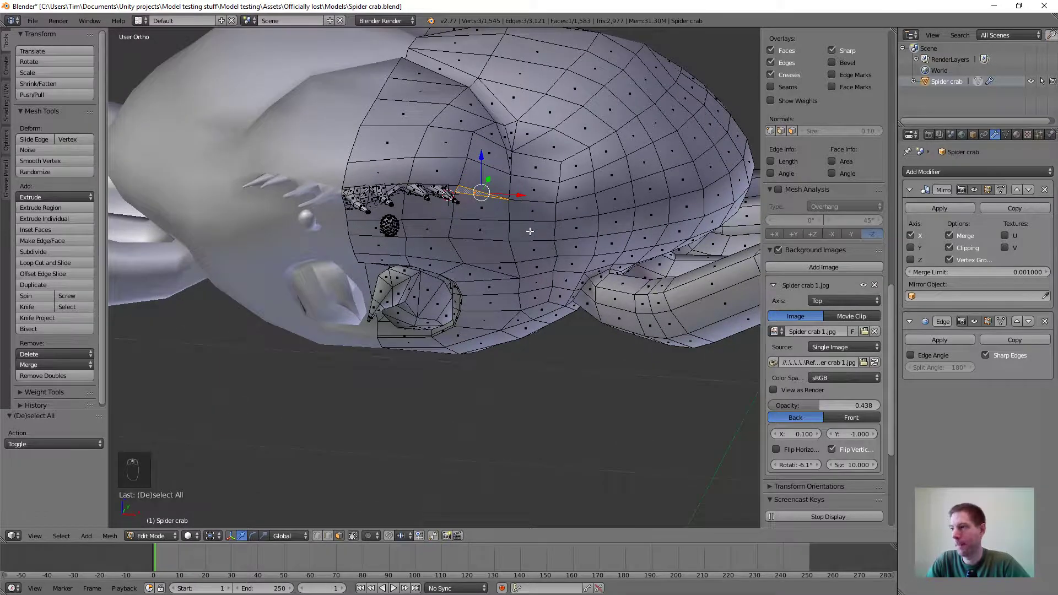
scroll(530, 231, down, 2)
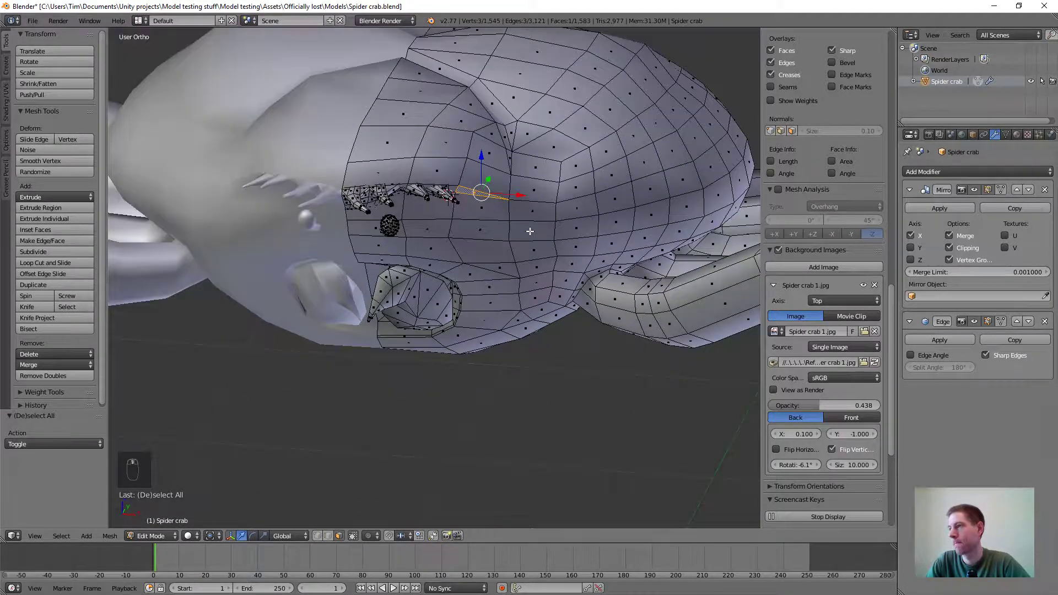
middle_drag(508, 218, 496, 245)
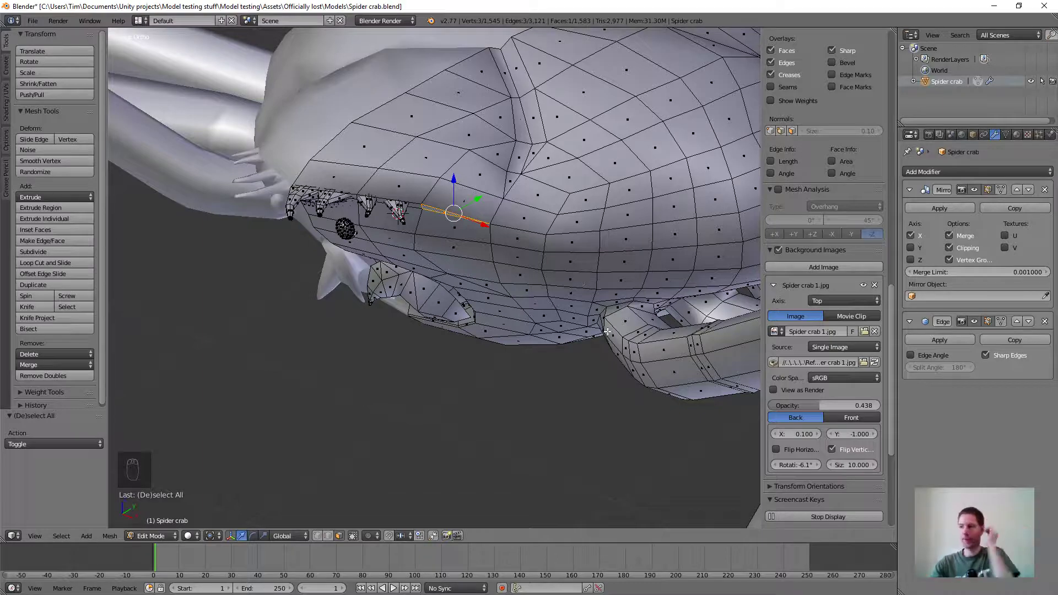
Examine the underside of the head and the joint where the front leg meets the body
scroll(616, 341, up, 1)
mouse_move(636, 343)
middle_down()
mouse_move(683, 319)
mouse_move(627, 346)
middle_up()
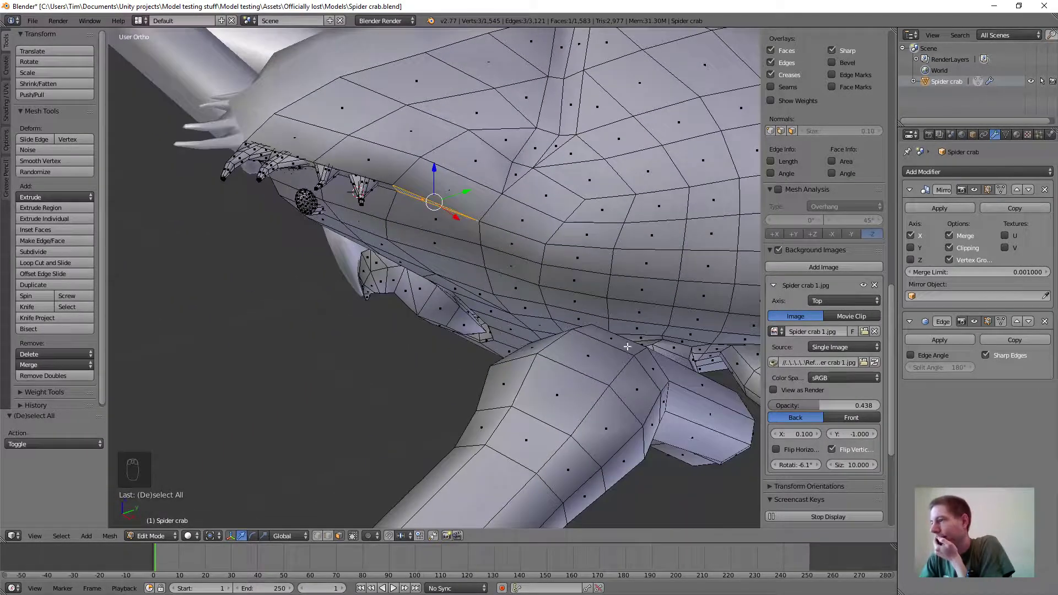
shift+middle_drag(583, 254, 495, 177)
scroll(601, 284, up, 1)
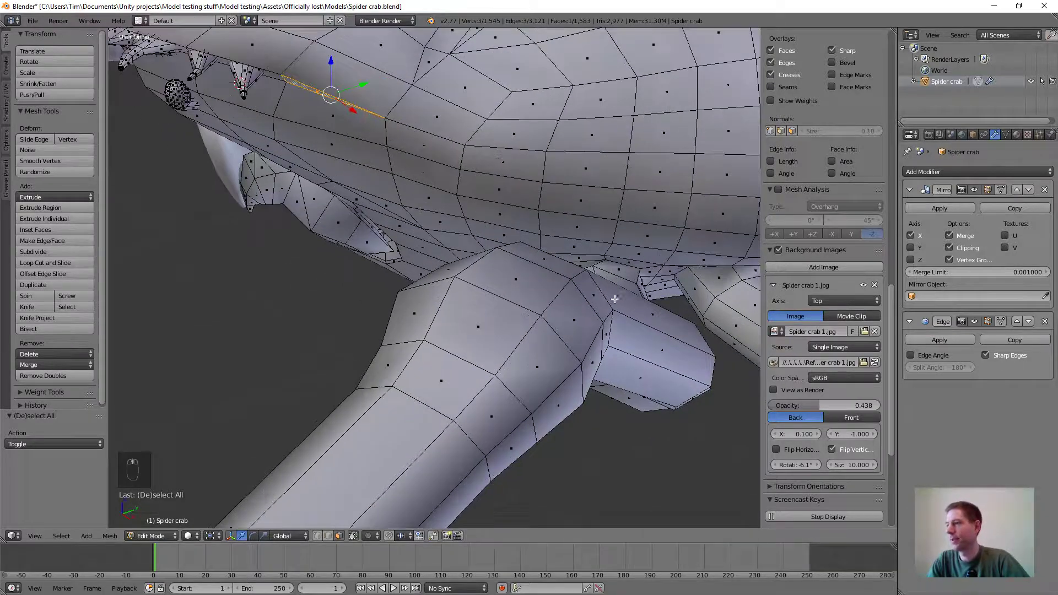
middle_drag(594, 298, 570, 276)
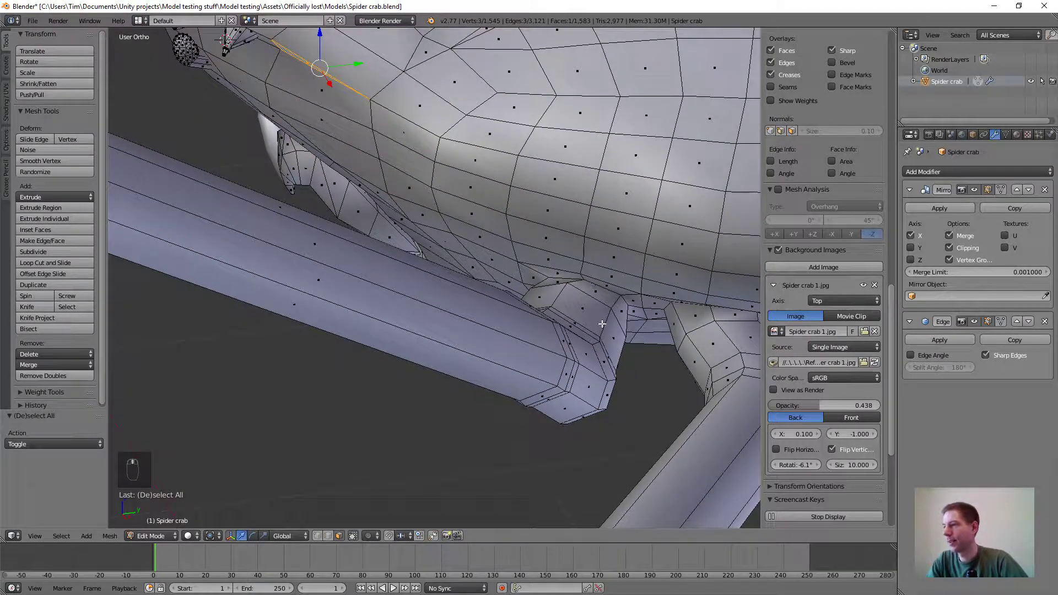
scroll(554, 313, up, 1)
scroll(551, 301, down, 3)
Examine the whole crab from the front, checking the head, spines and body against the legs
middle_drag(469, 238, 577, 251)
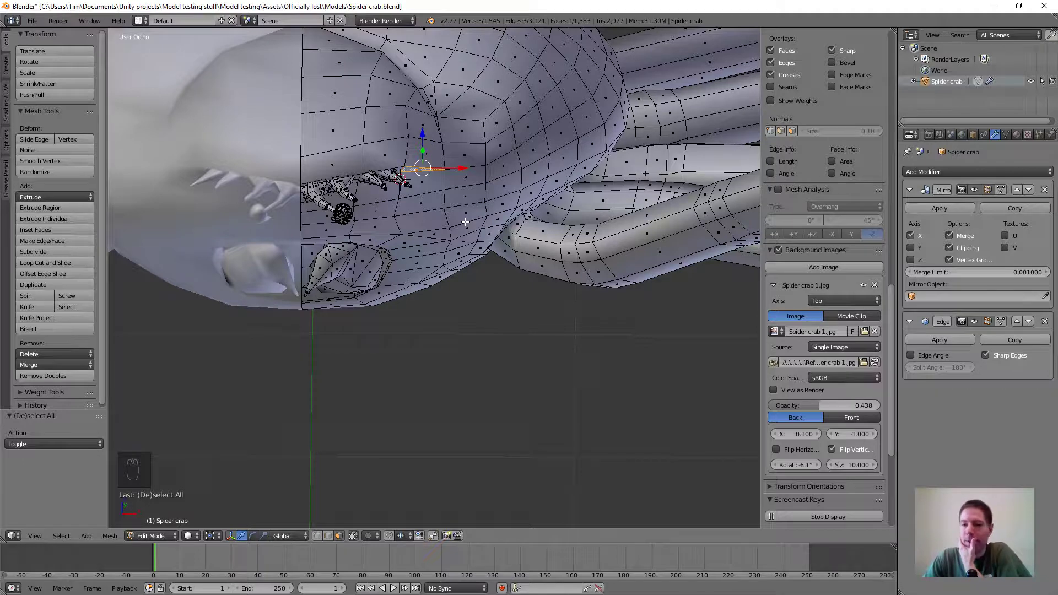
scroll(465, 223, down, 3)
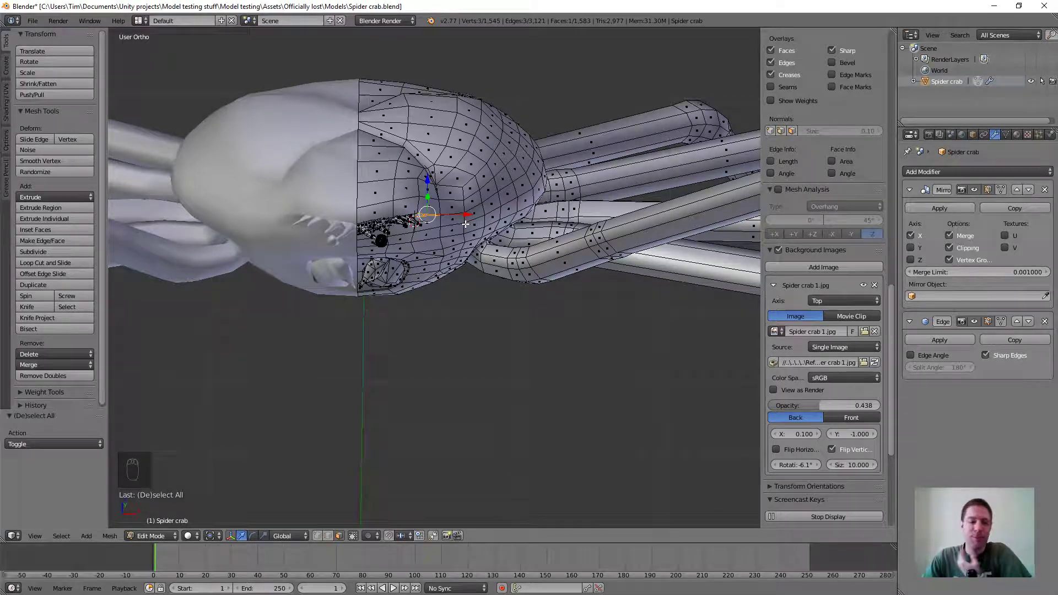
scroll(491, 232, down, 3)
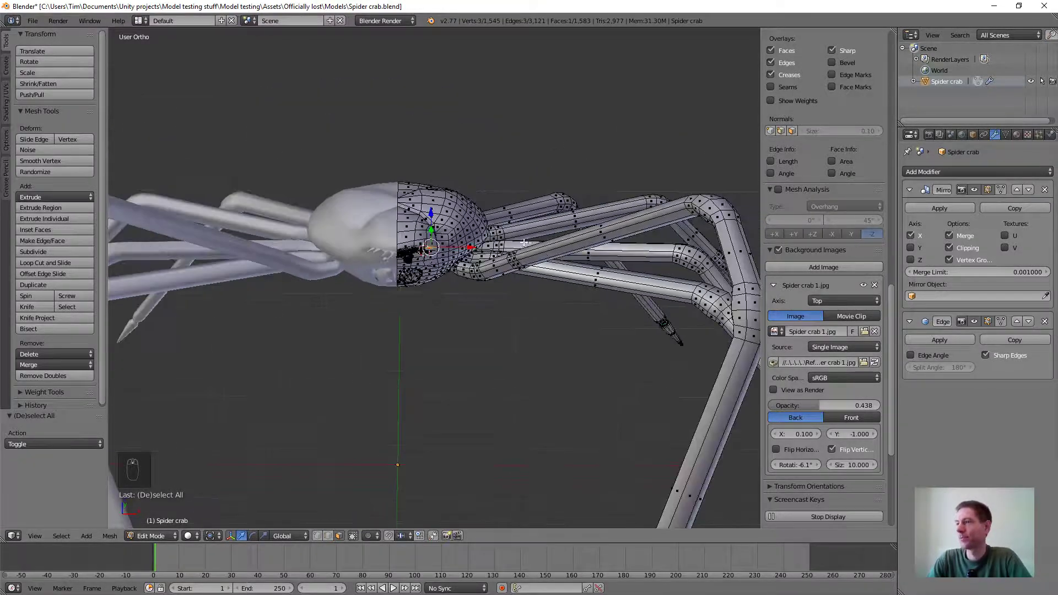
middle_drag(528, 247, 458, 258)
scroll(459, 258, up, 3)
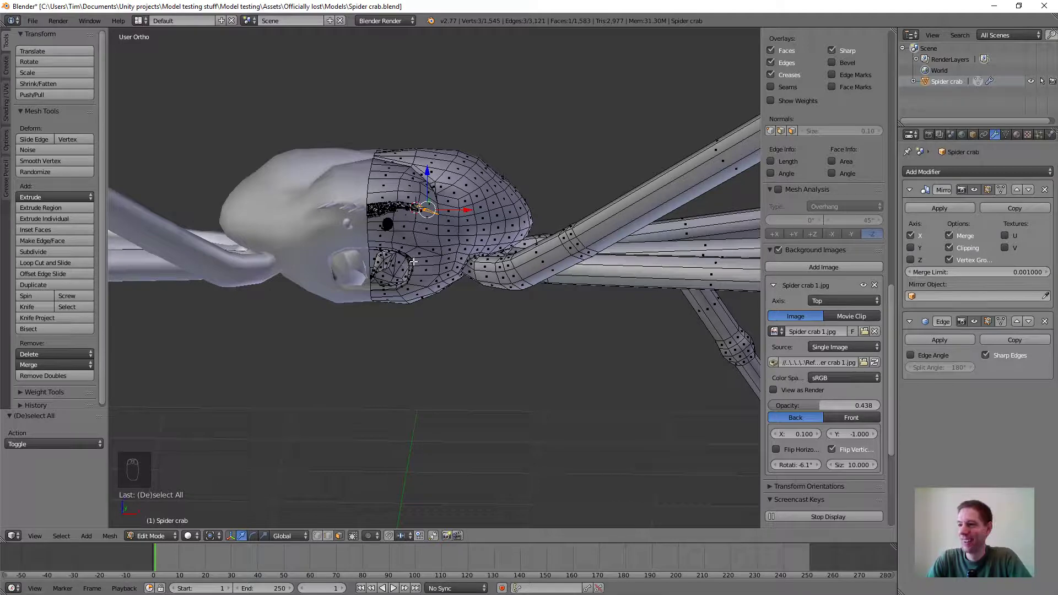
scroll(452, 258, down, 2)
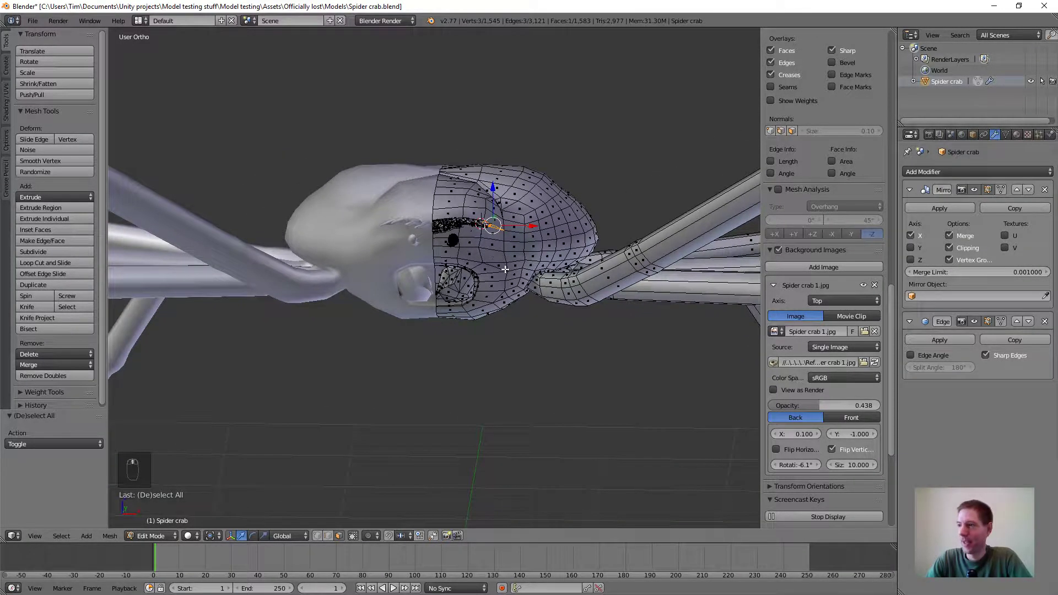
scroll(506, 270, down, 2)
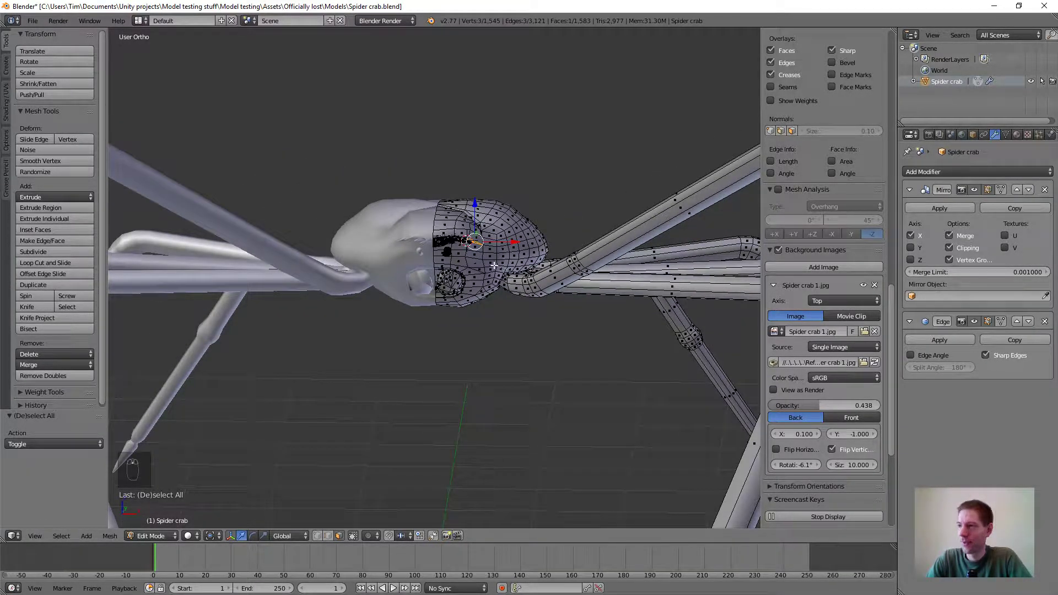